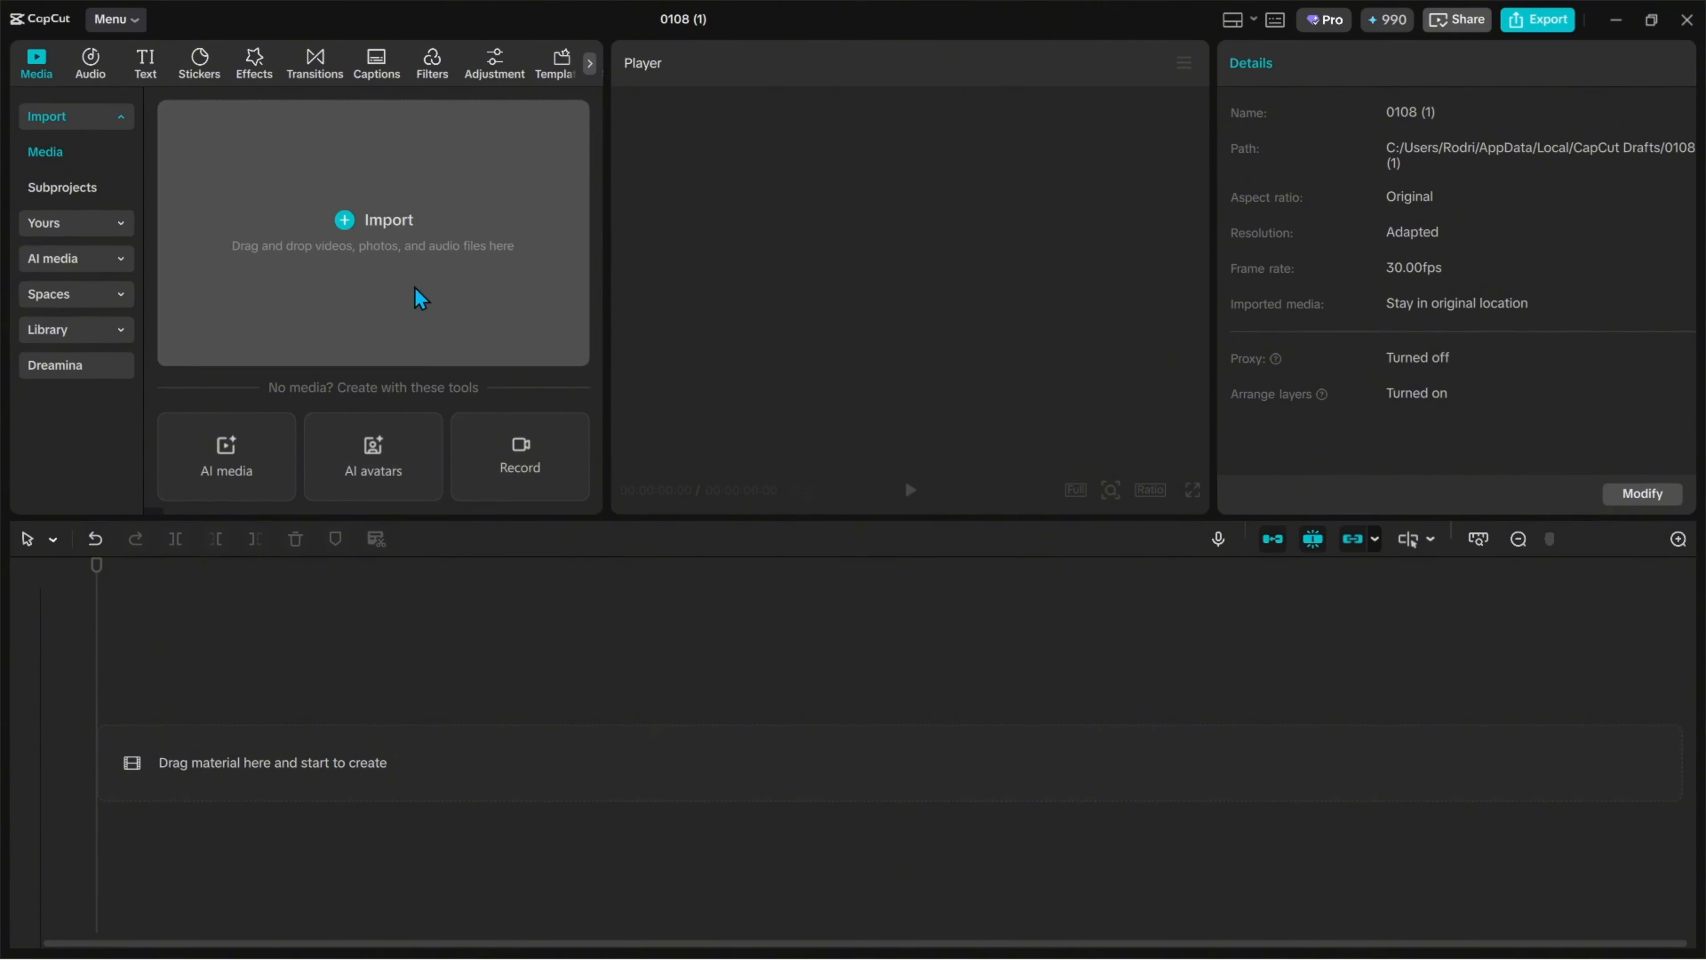
Step: Import all of today's video, audio and image files from the Downloads folder into the project media
left_click(381, 213)
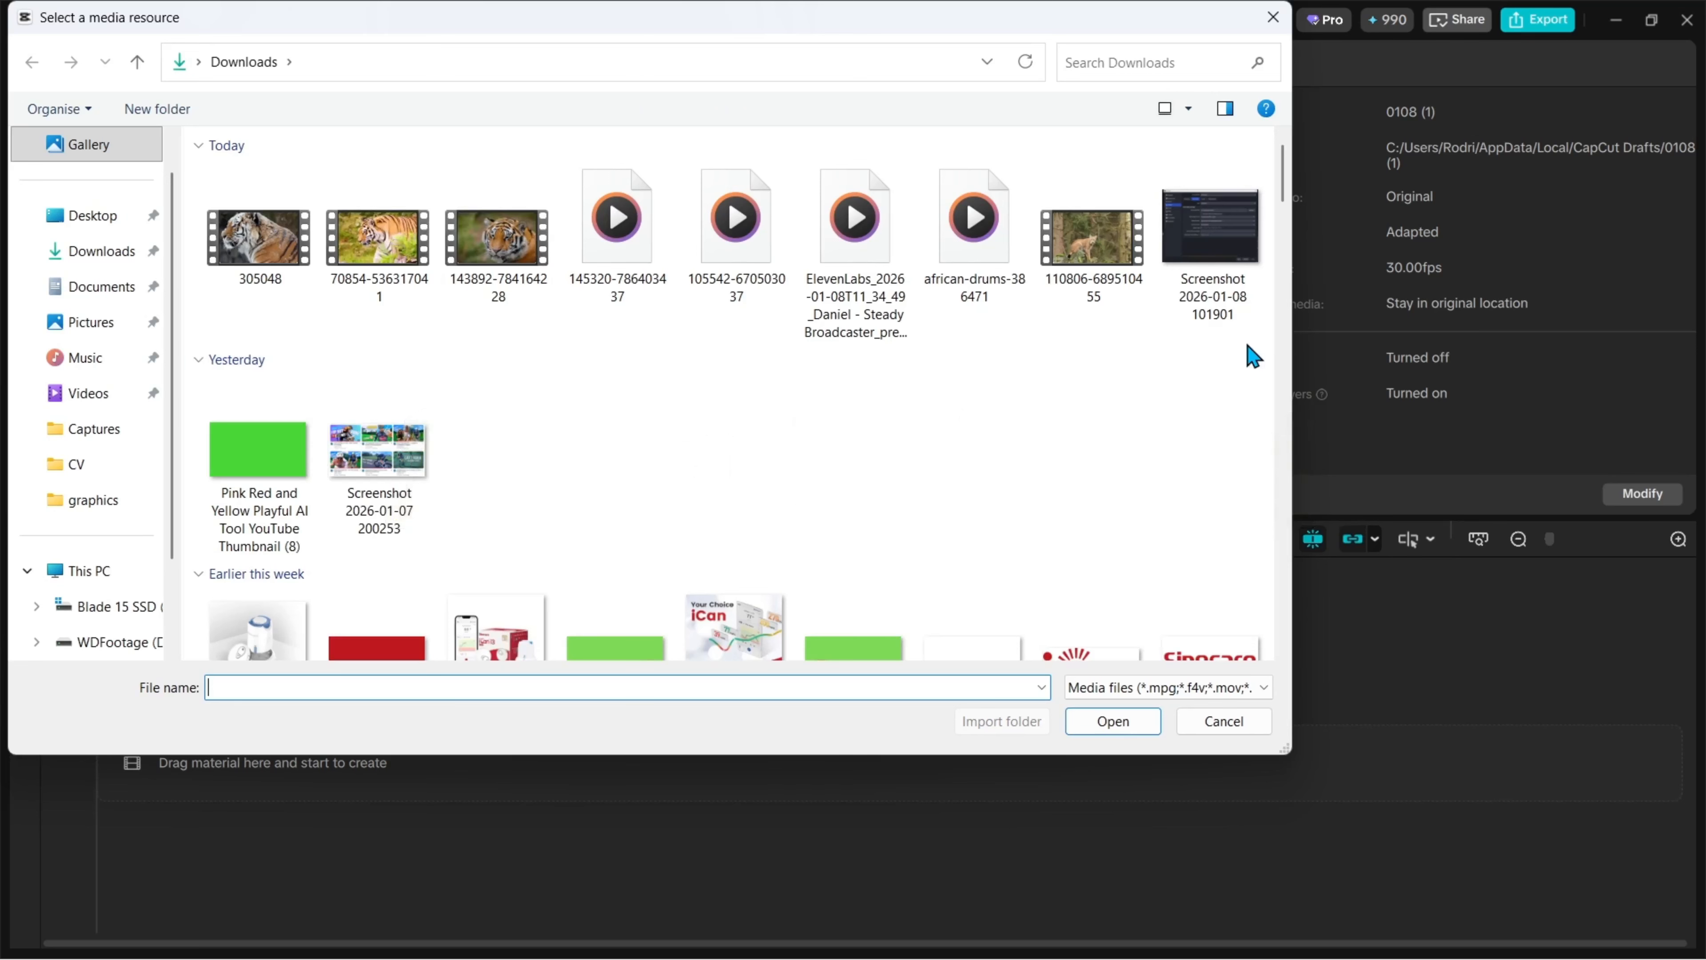
left_click_drag(1268, 328, 214, 186)
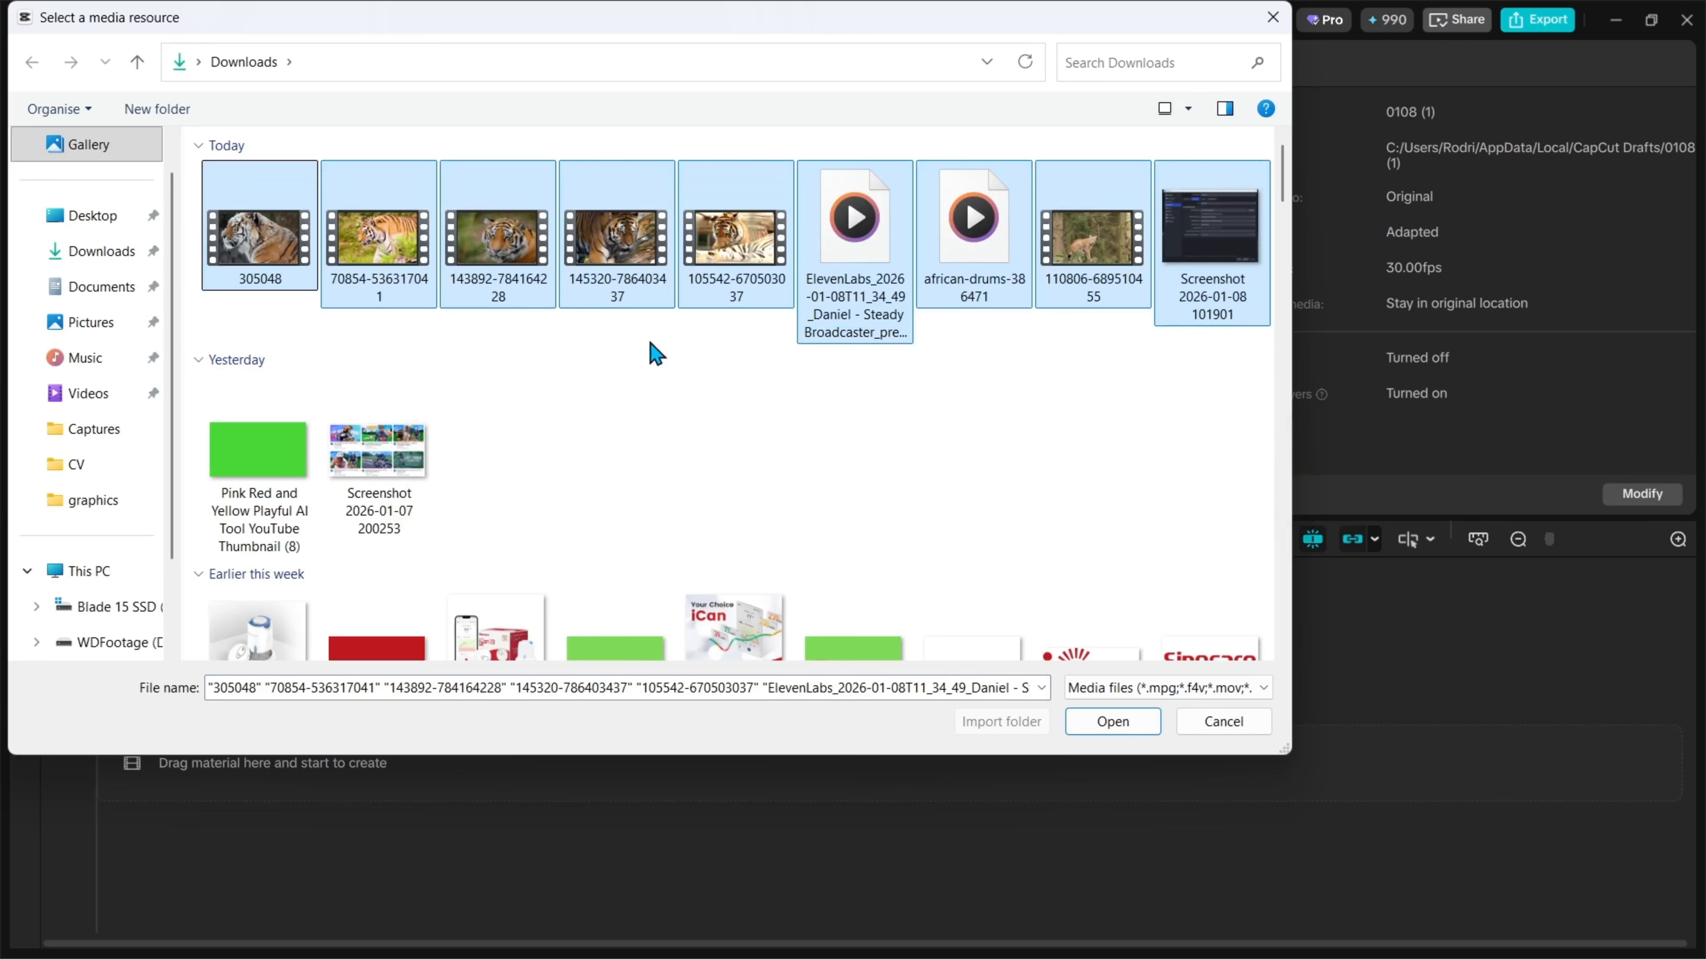
left_click(1101, 730)
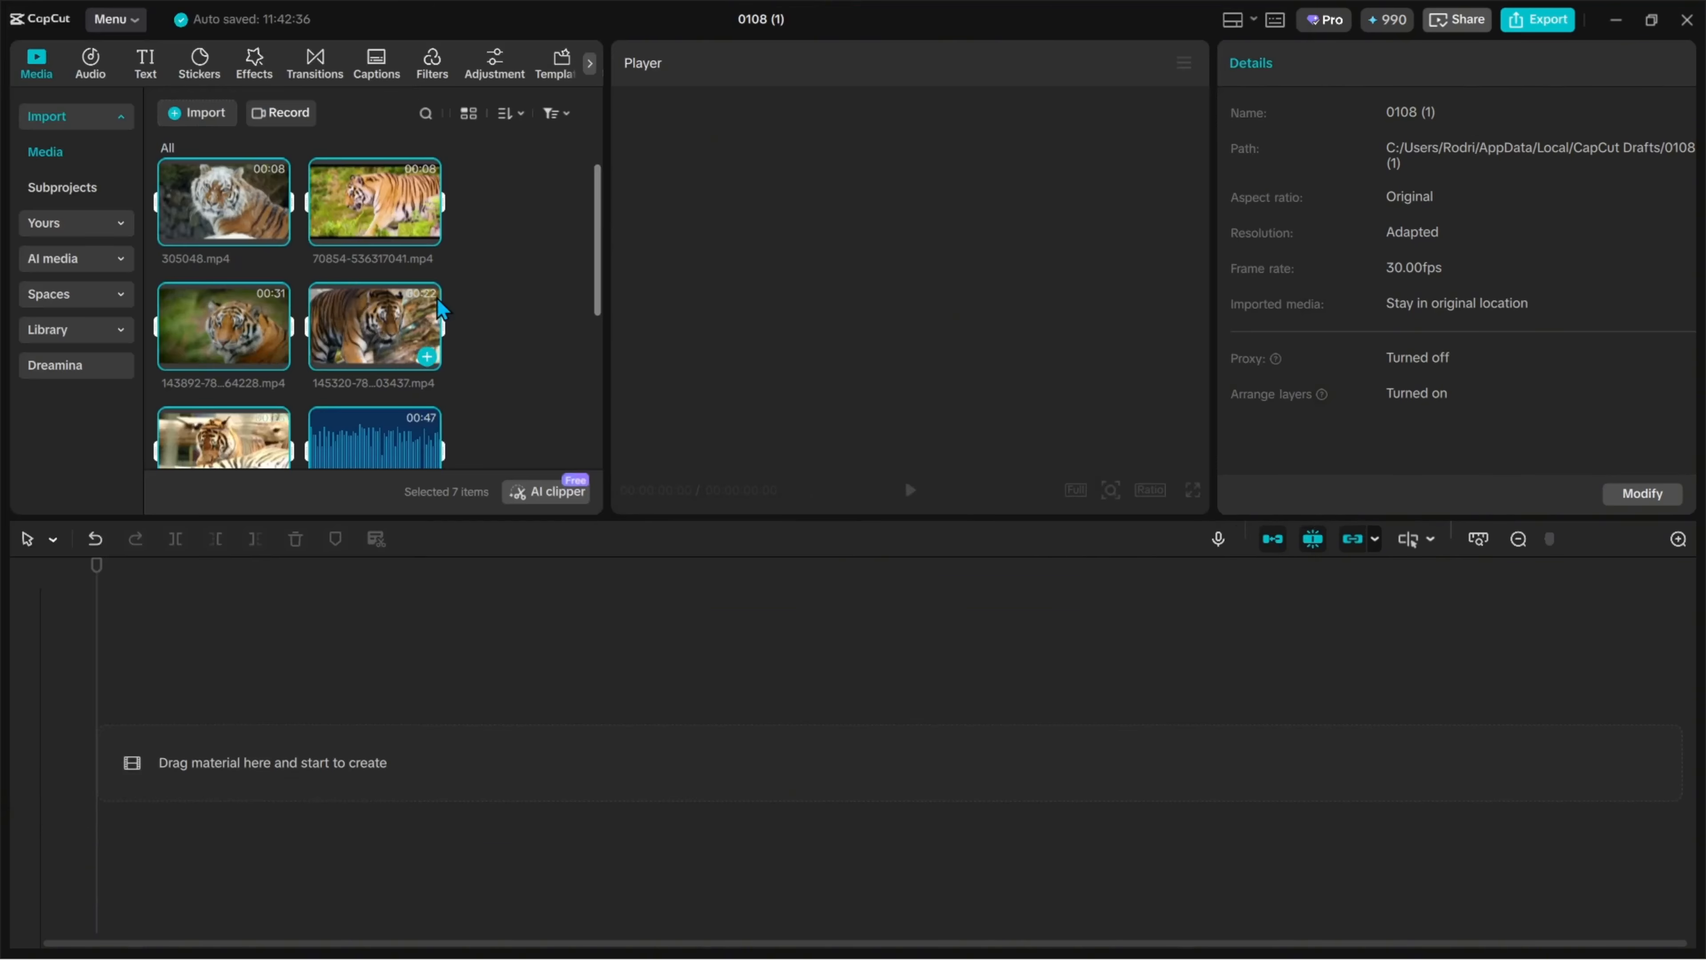
scroll(514, 289, "down", 2)
scroll(303, 321, "down", 3)
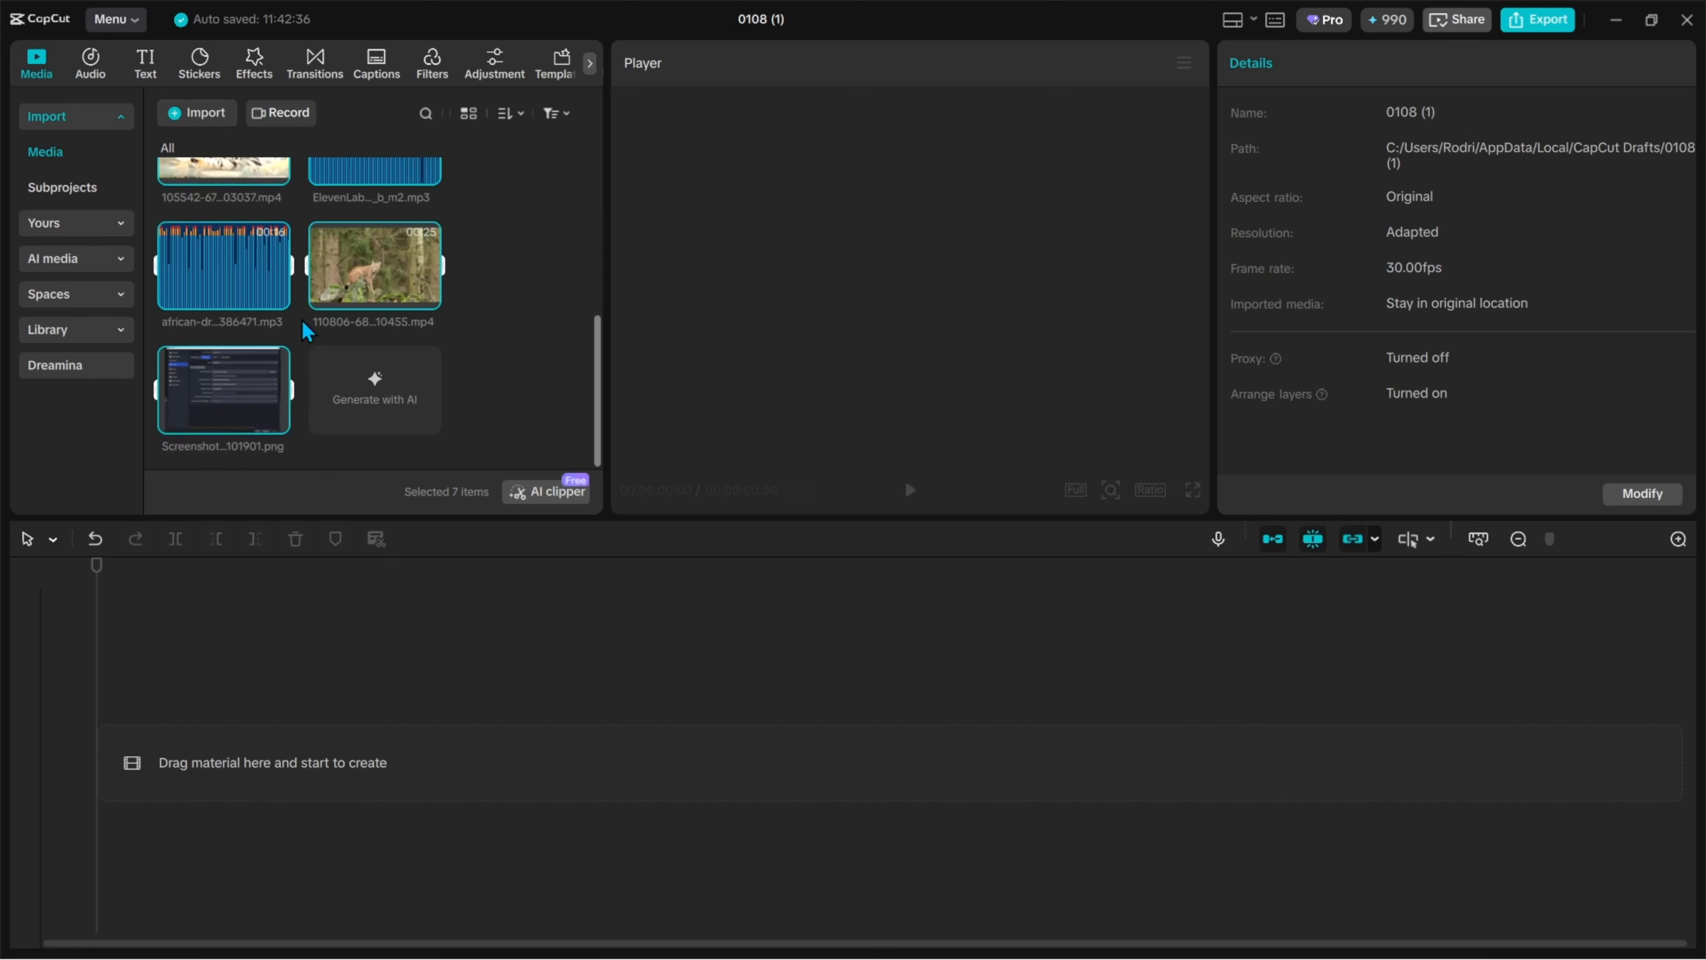
scroll(511, 336, "up", 3)
left_click(531, 295)
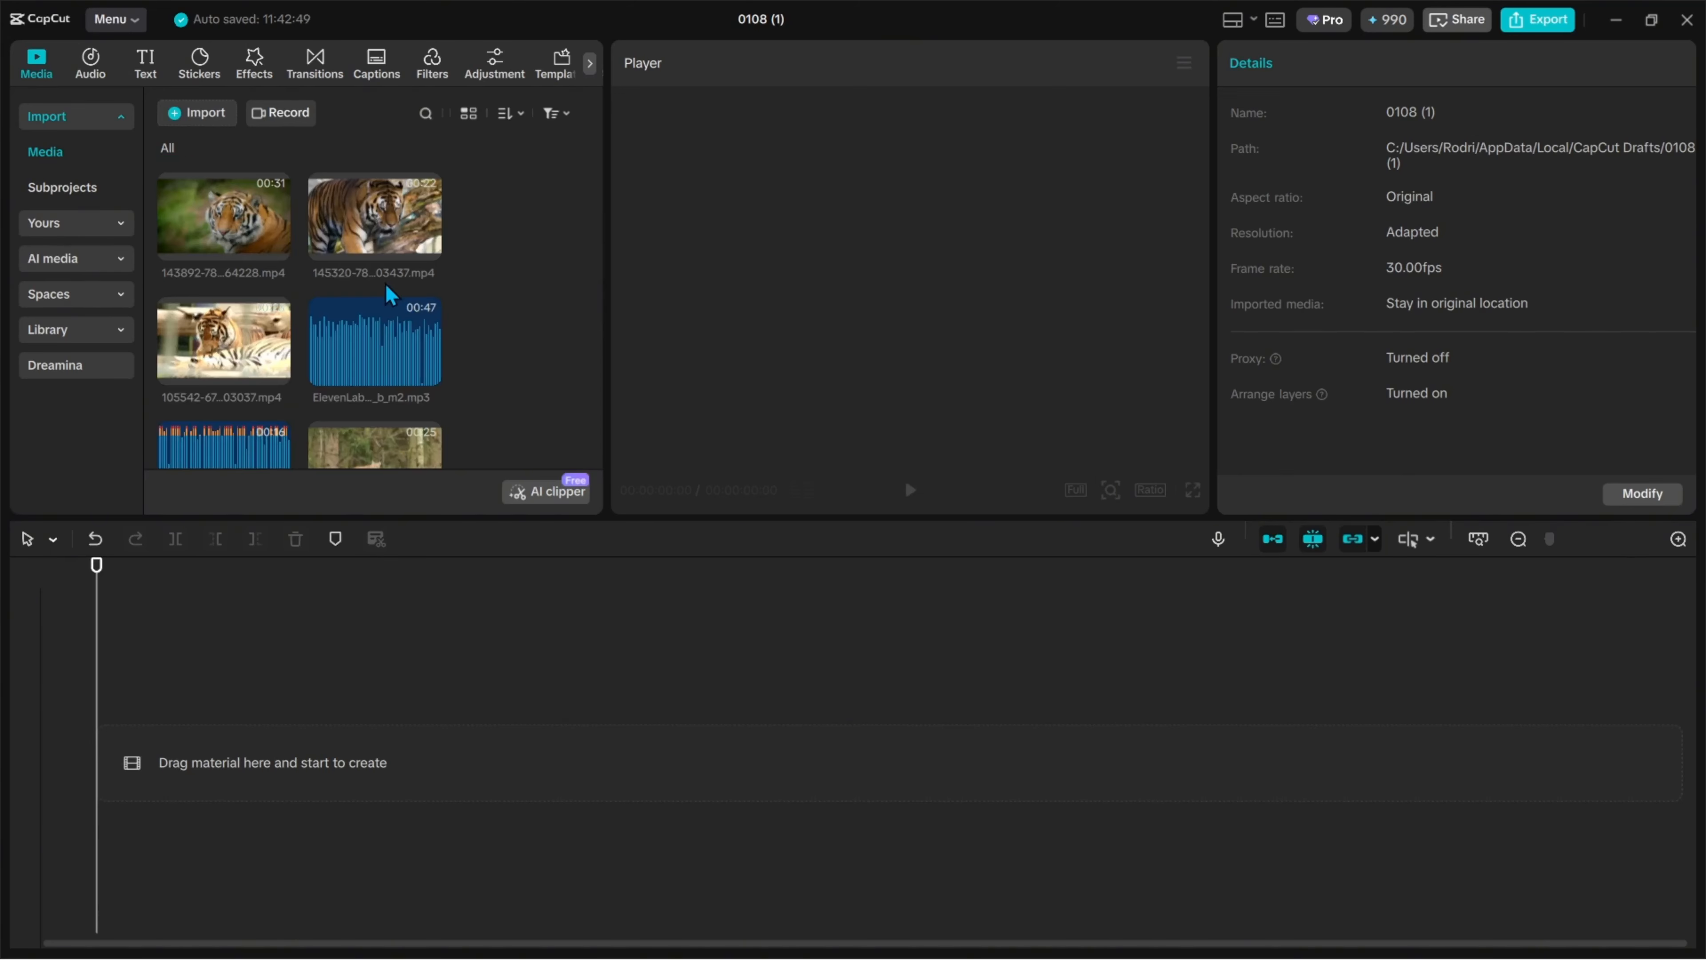
scroll(314, 257, "down", 1)
scroll(314, 257, "up", 1)
left_click_drag(385, 216, 236, 762)
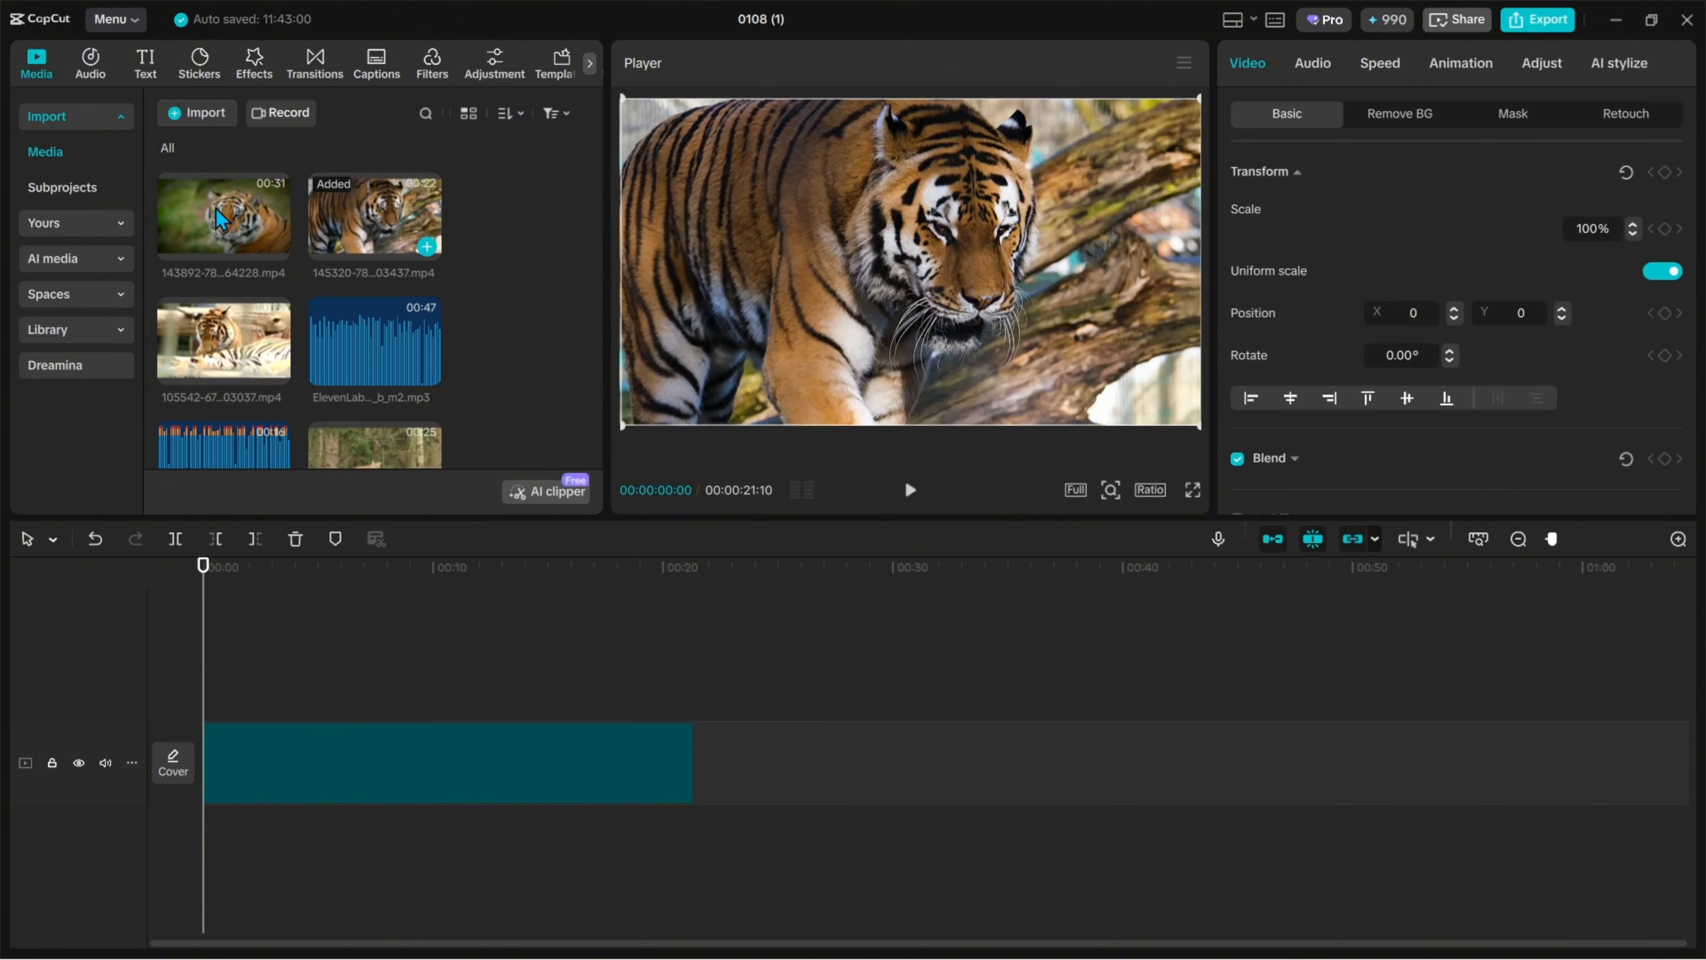
left_click_drag(221, 219, 697, 747)
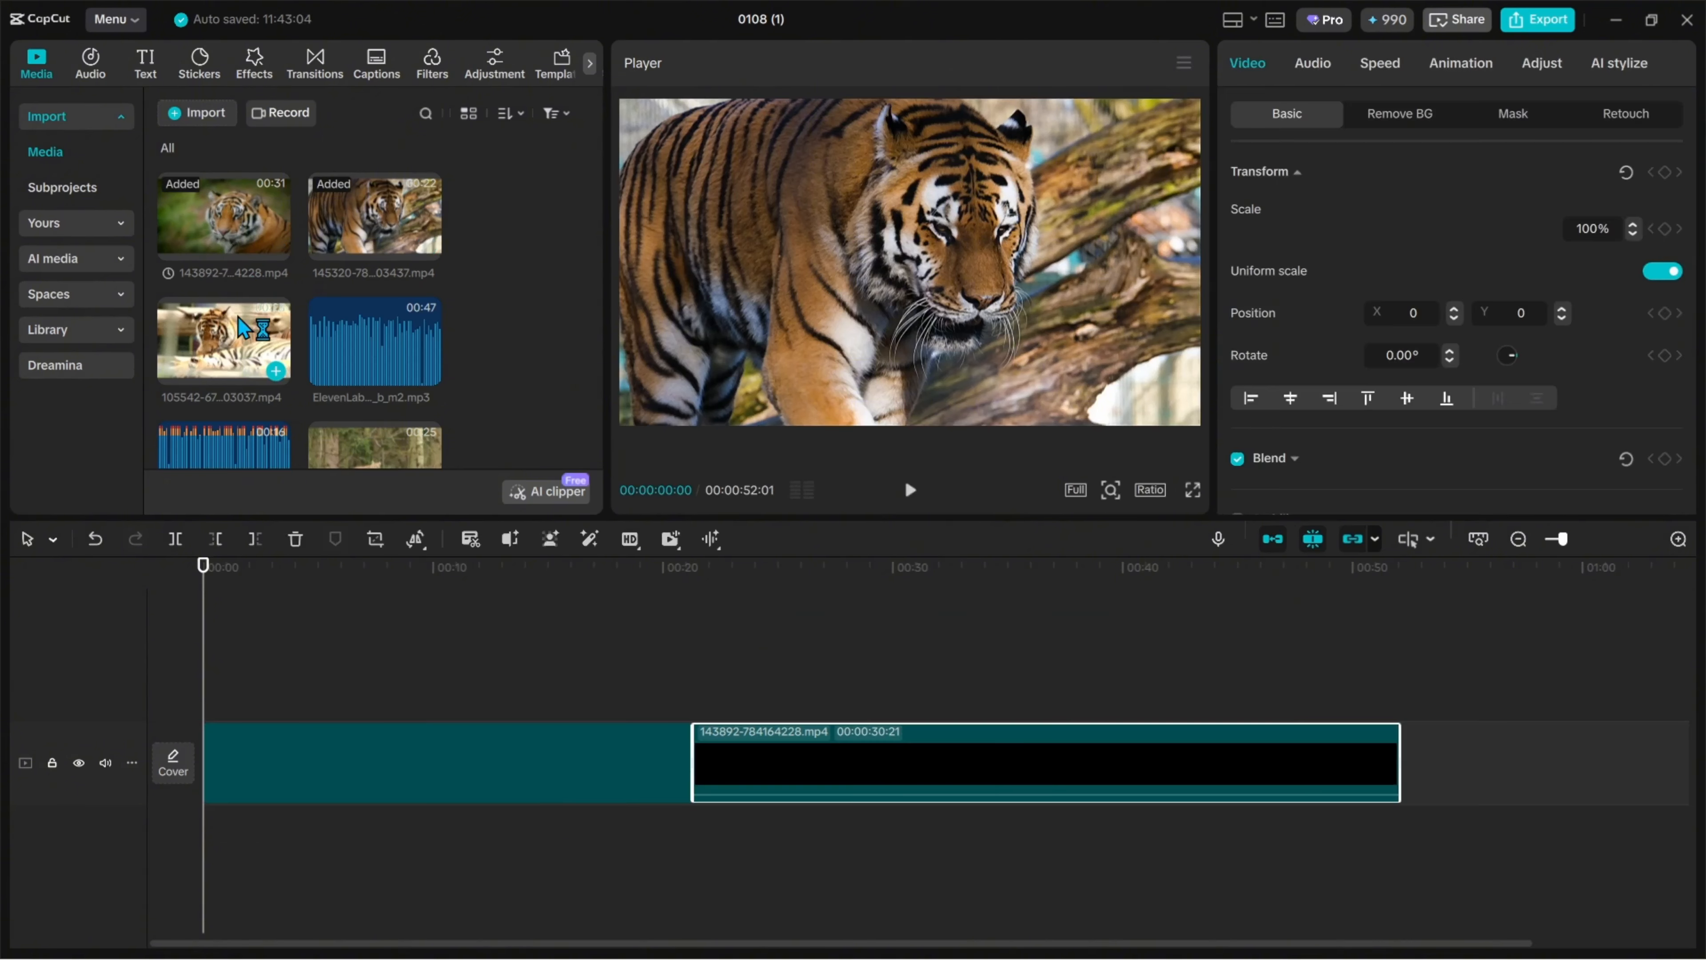
left_click_drag(242, 328, 1421, 774)
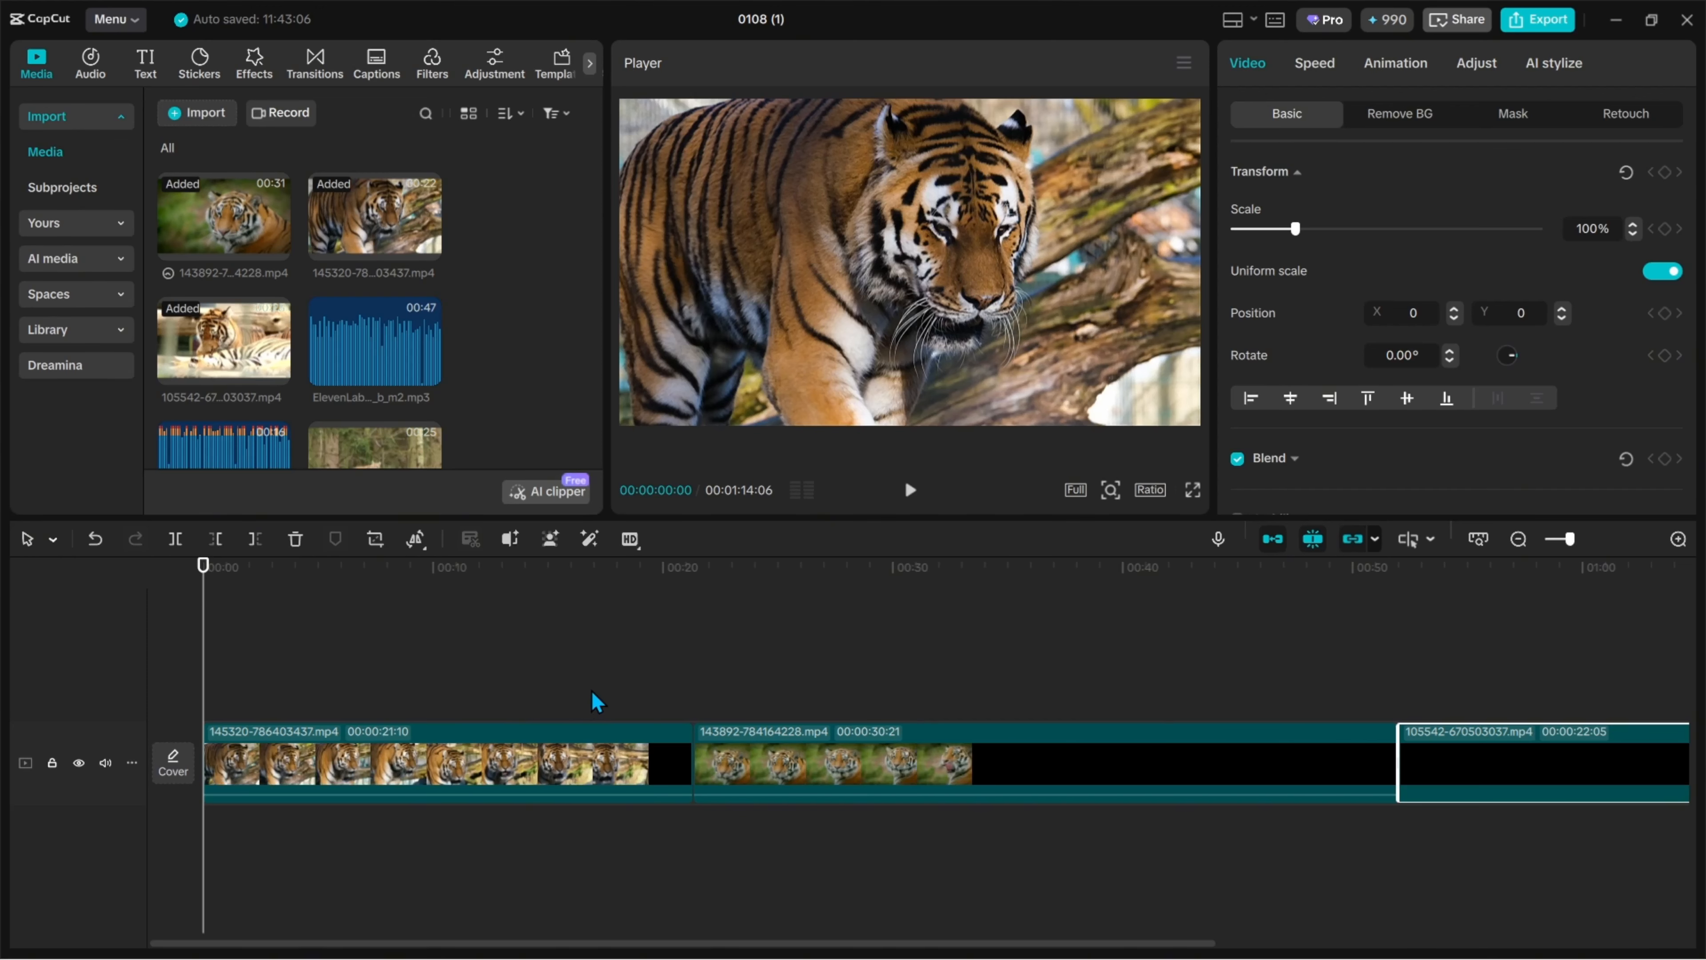
left_click(590, 670)
scroll(831, 699, "down", 1)
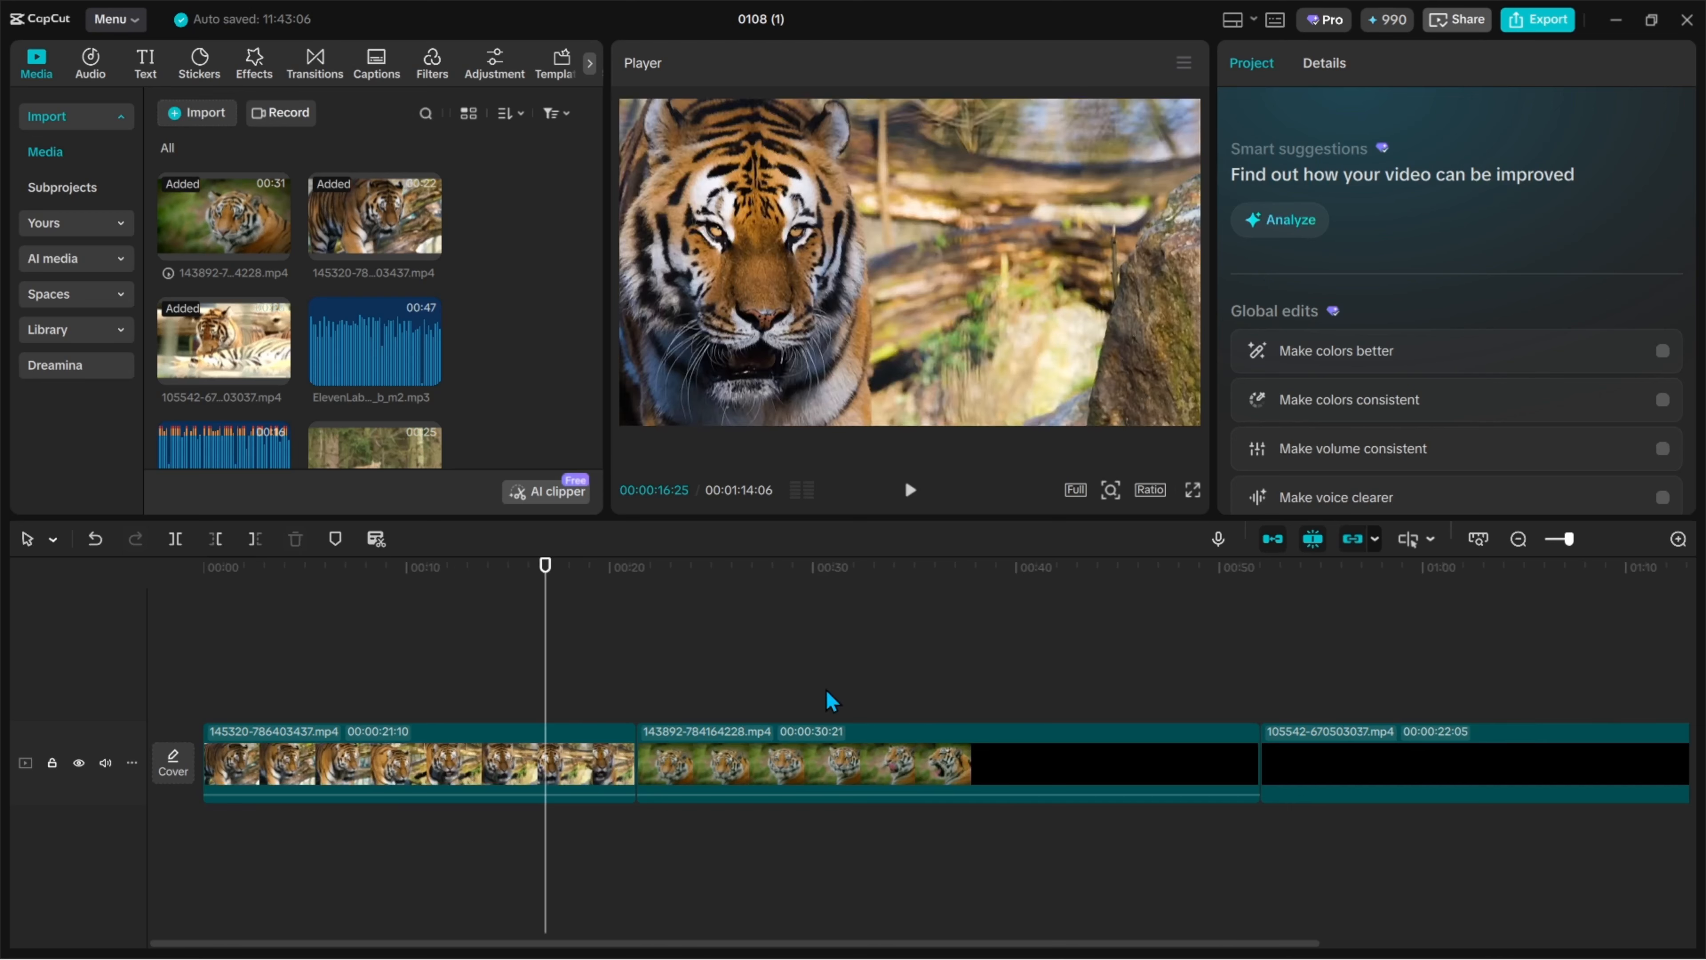
scroll(797, 701, "down", 1)
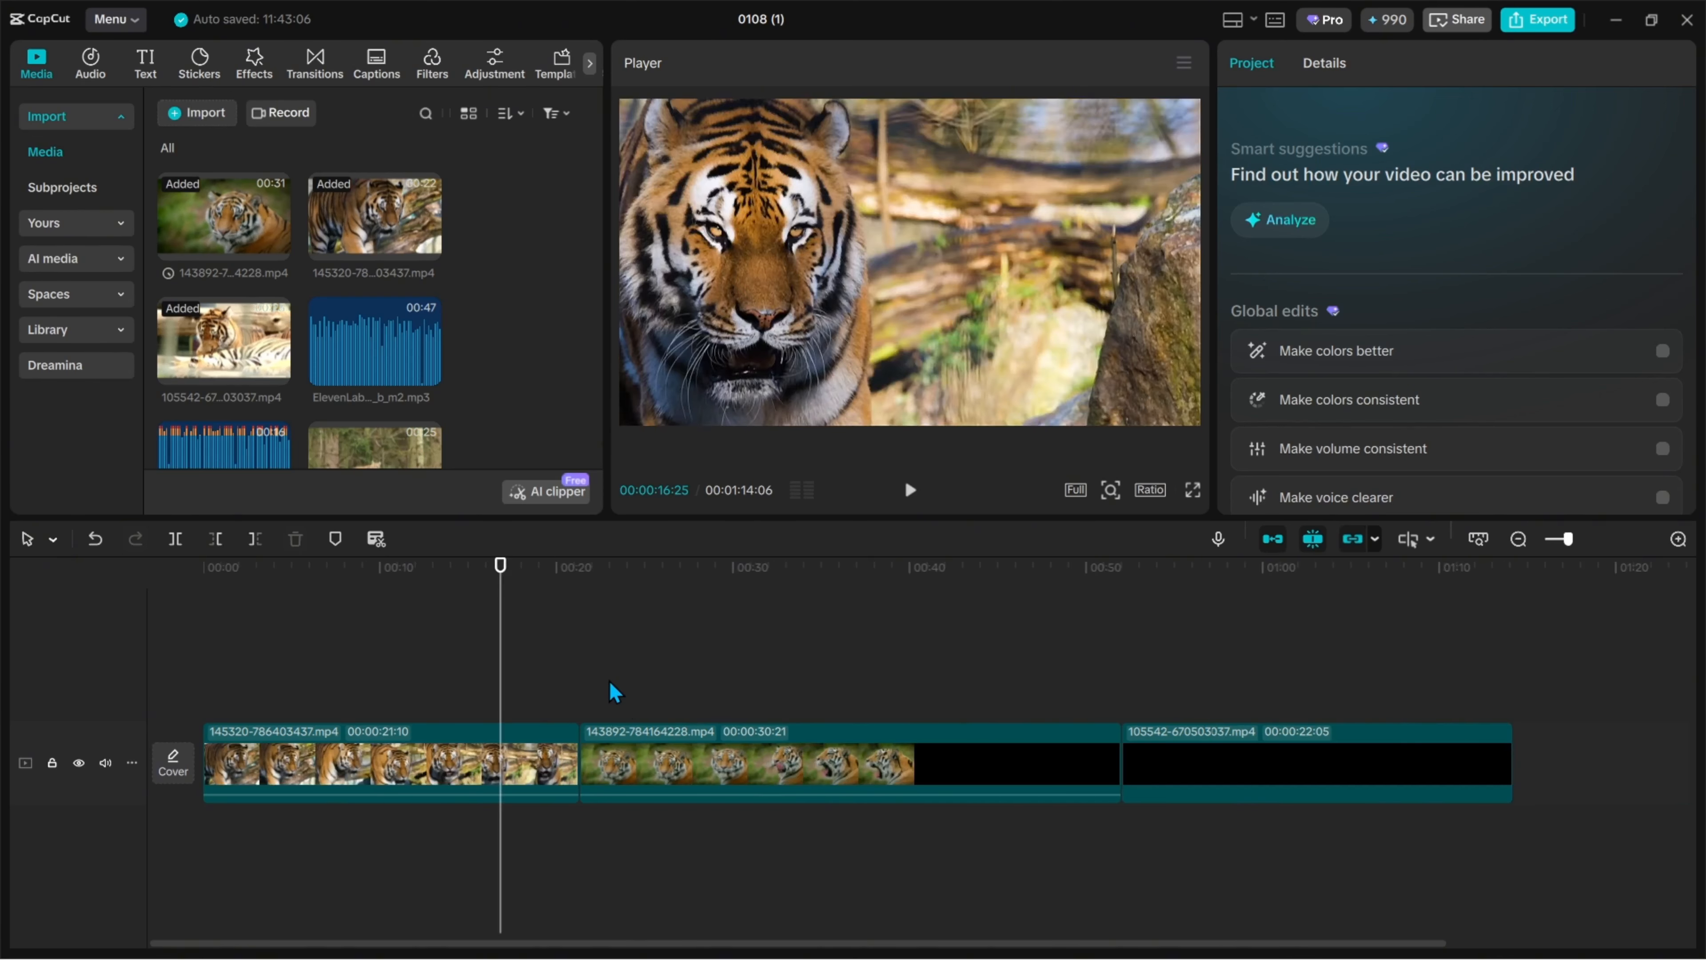
scroll(608, 672, "down", 2)
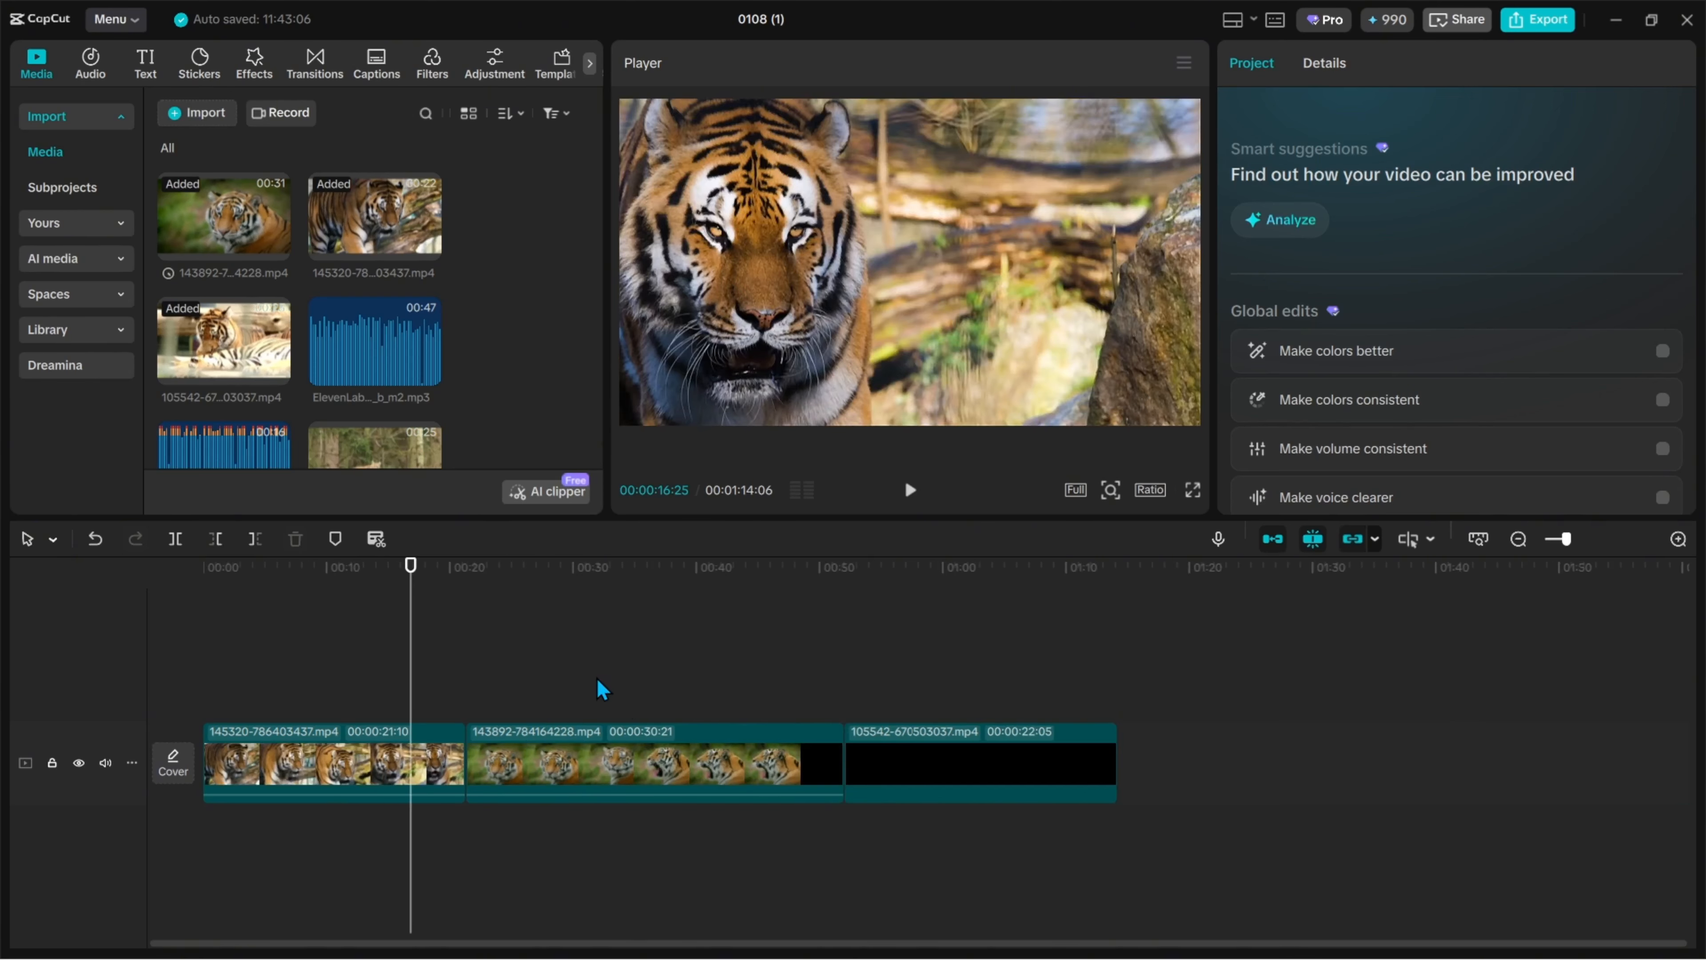
scroll(604, 682, "down", 1)
scroll(602, 688, "down", 1)
left_click(534, 679)
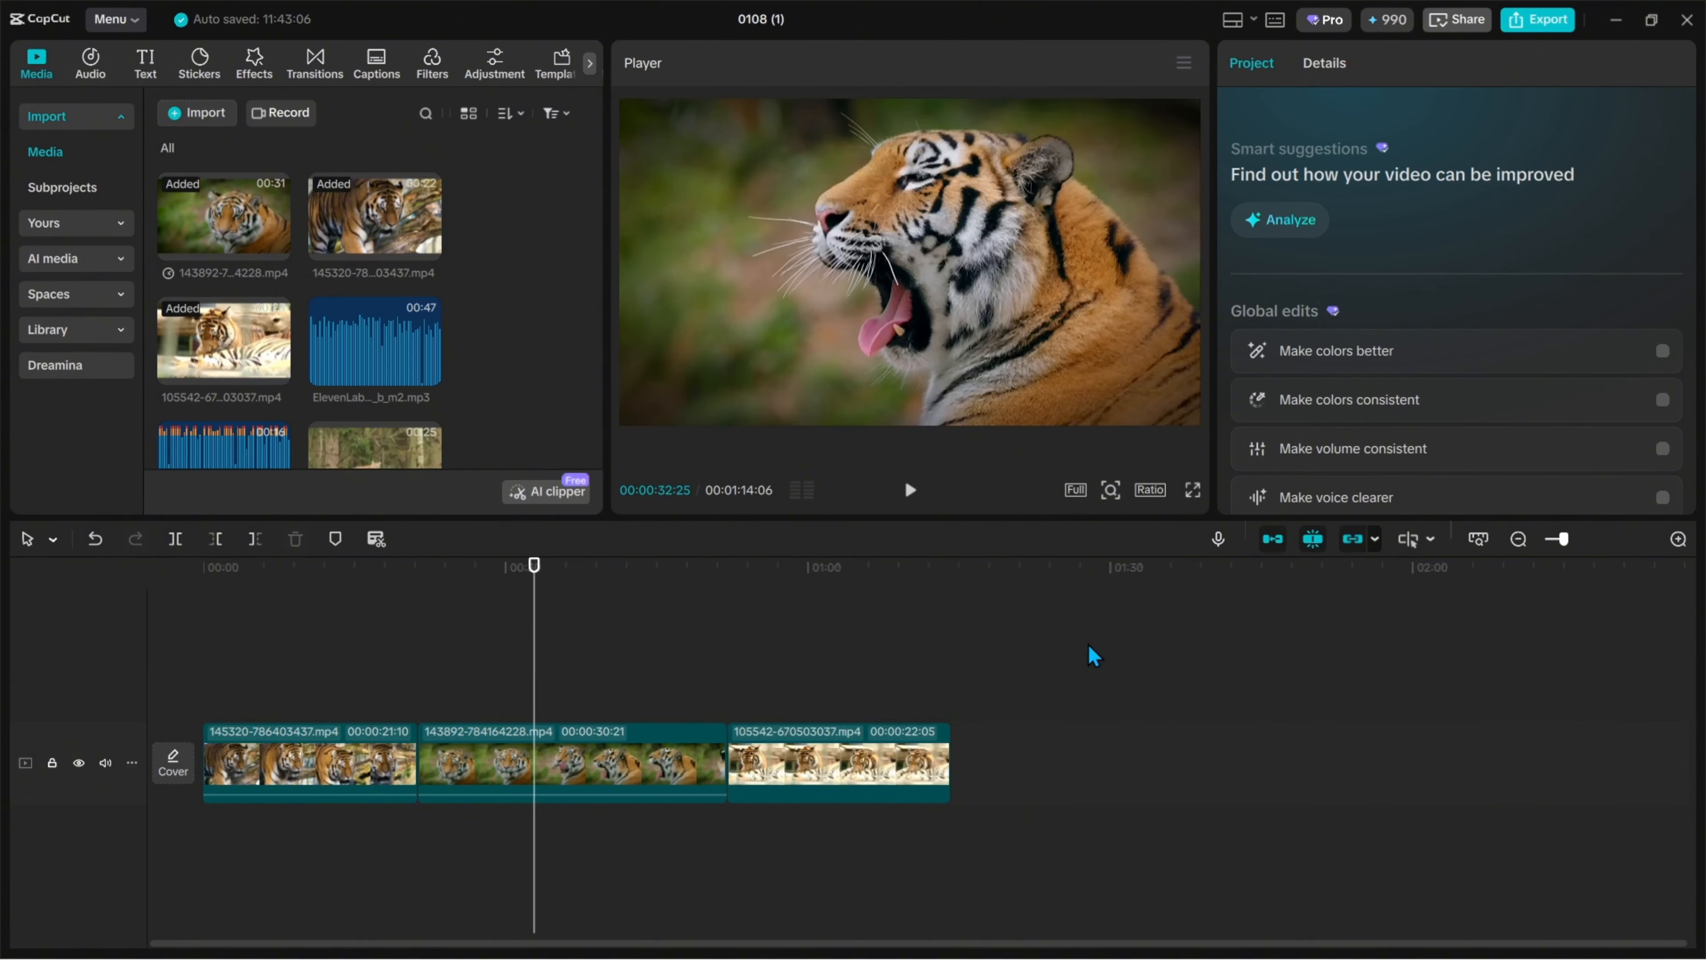
left_click_drag(1567, 540, 1562, 543)
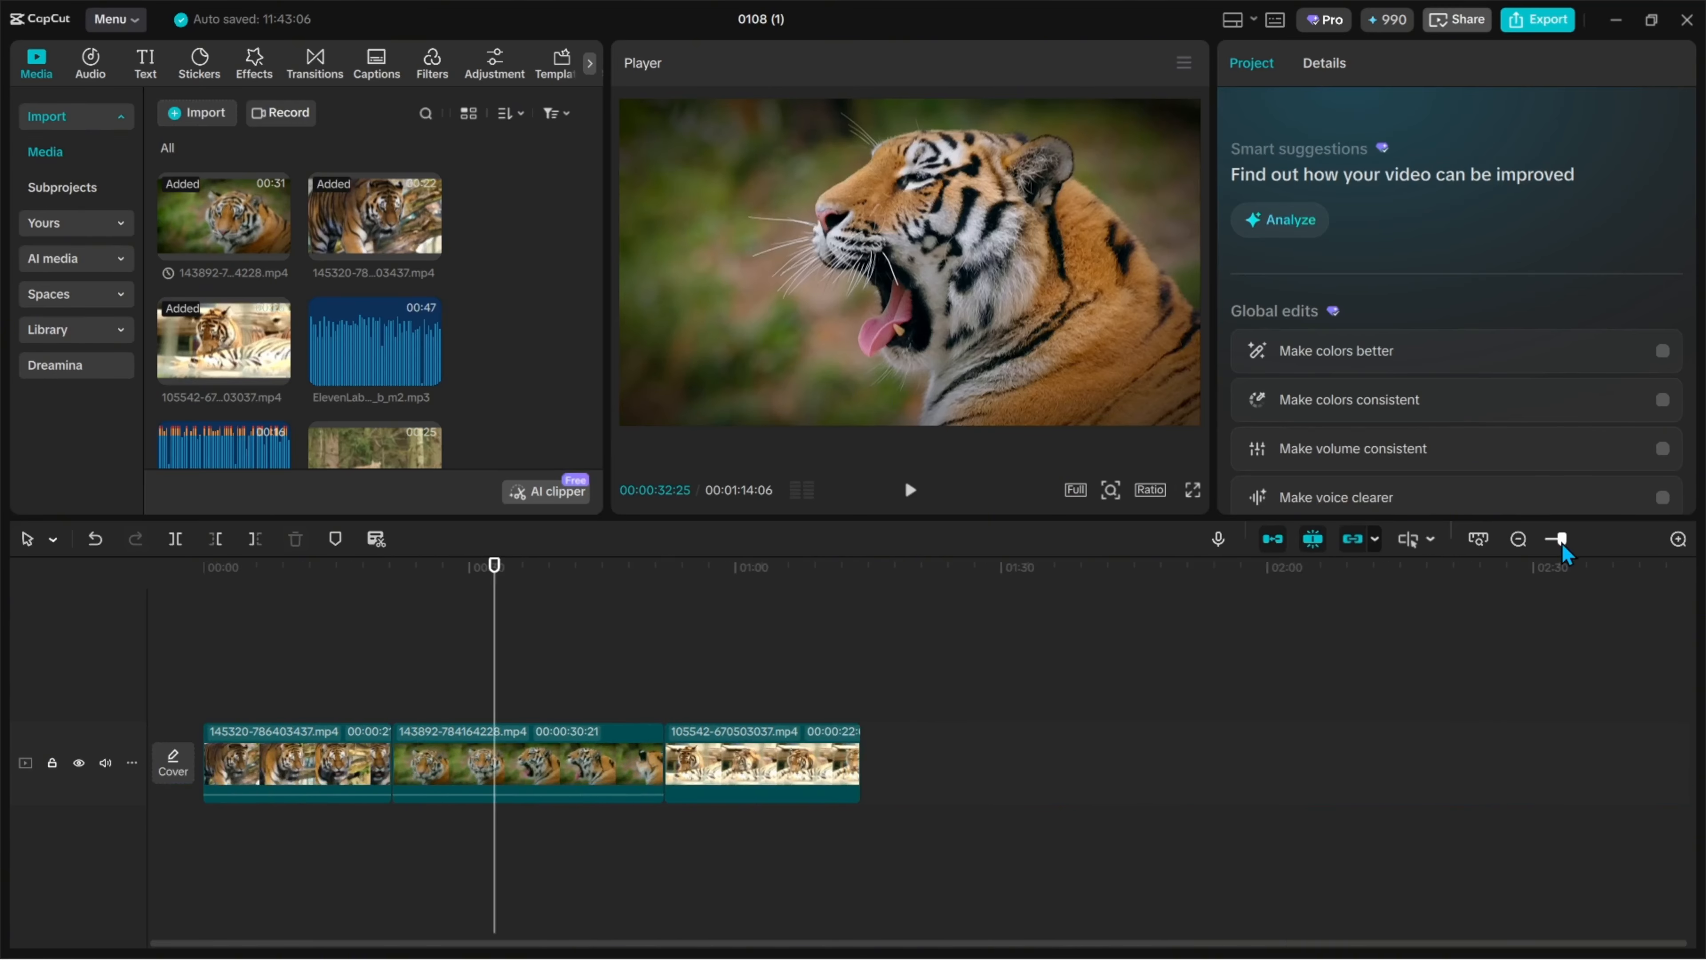
scroll(258, 268, "up", 2)
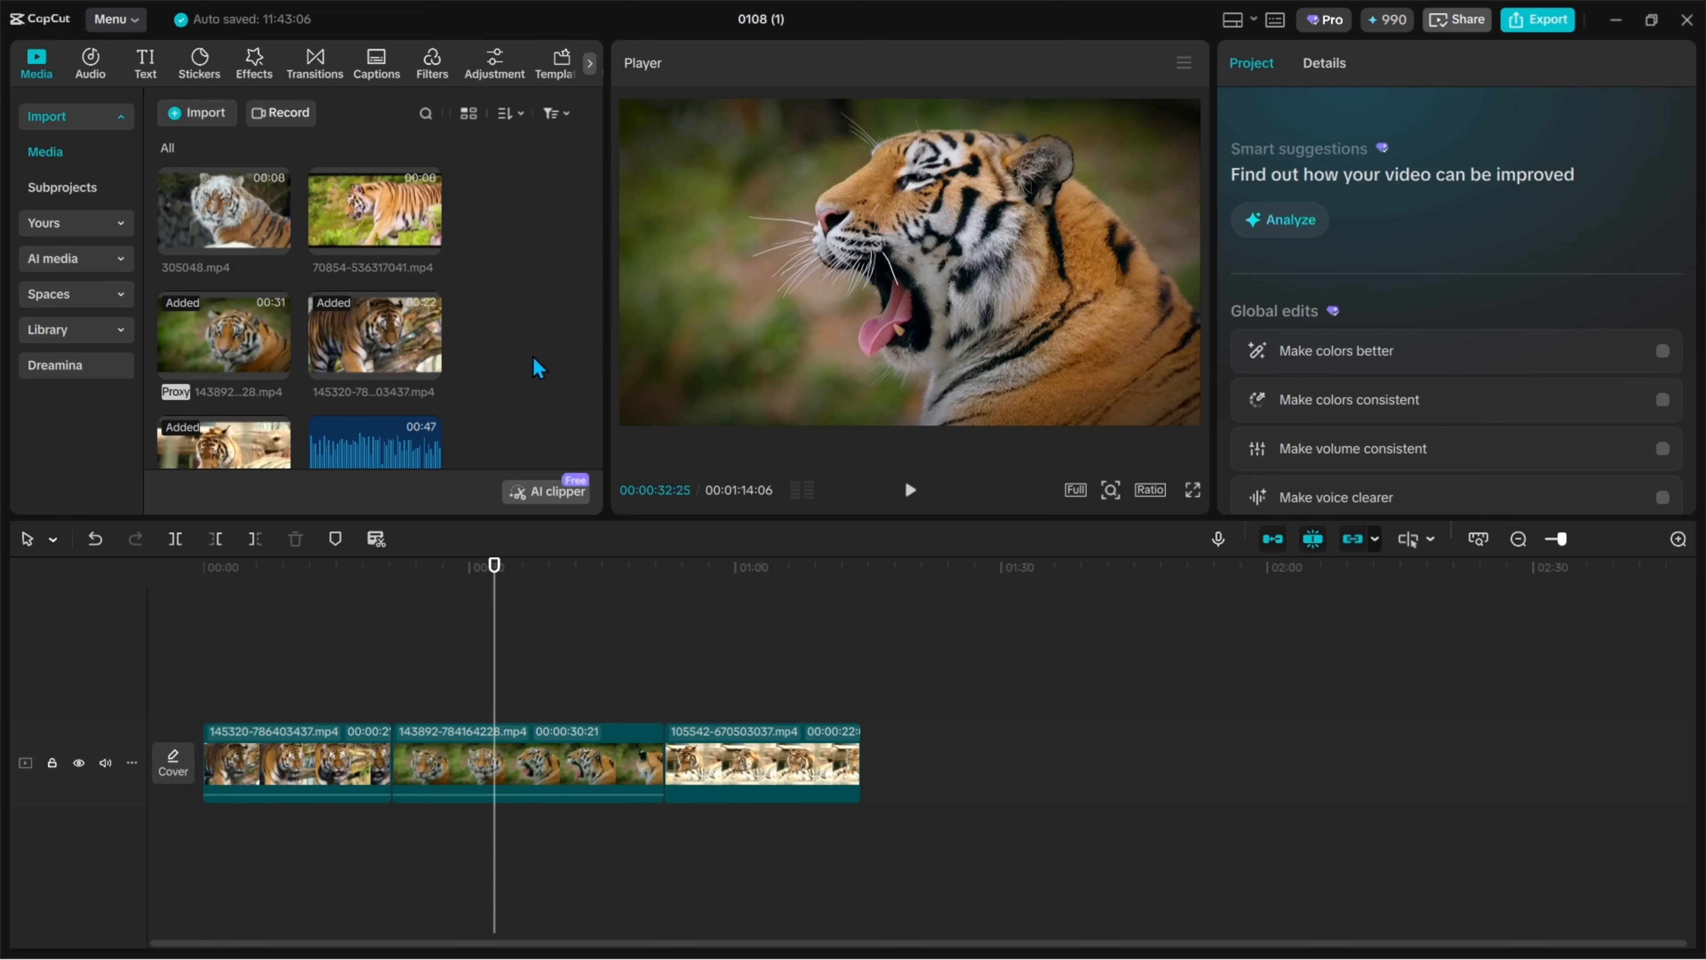
mouse_move(290, 365)
mouse_move(258, 216)
mouse_move(345, 249)
left_click_drag(534, 326, 897, 756)
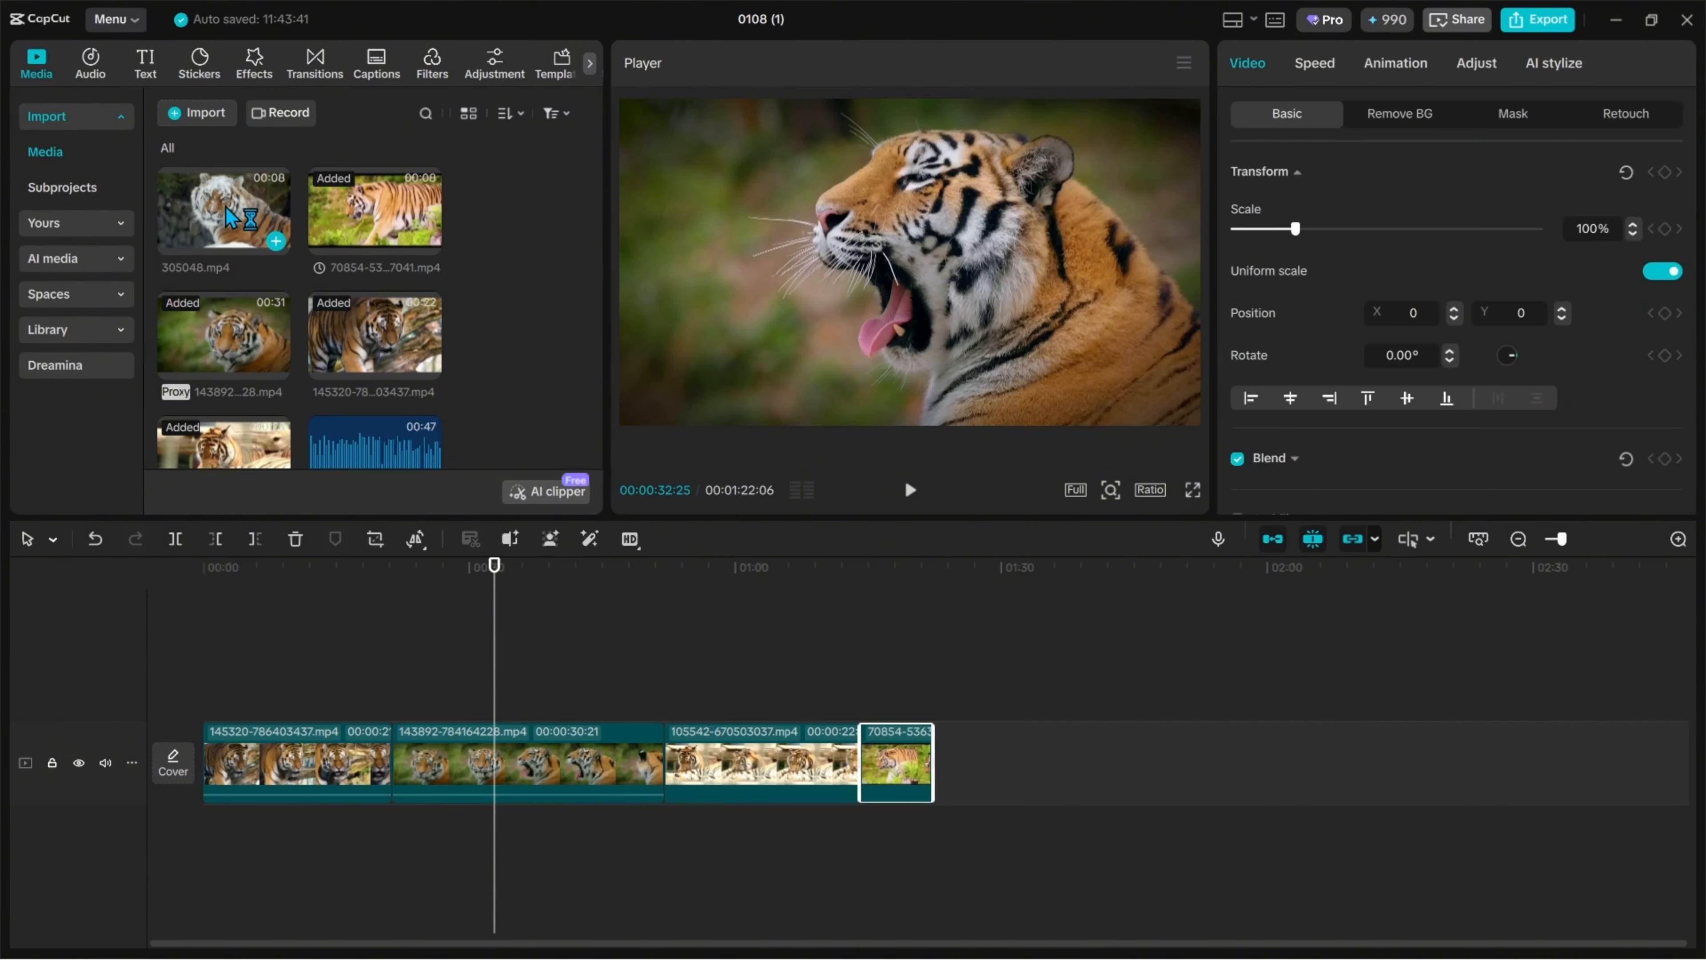
left_click_drag(225, 206, 952, 758)
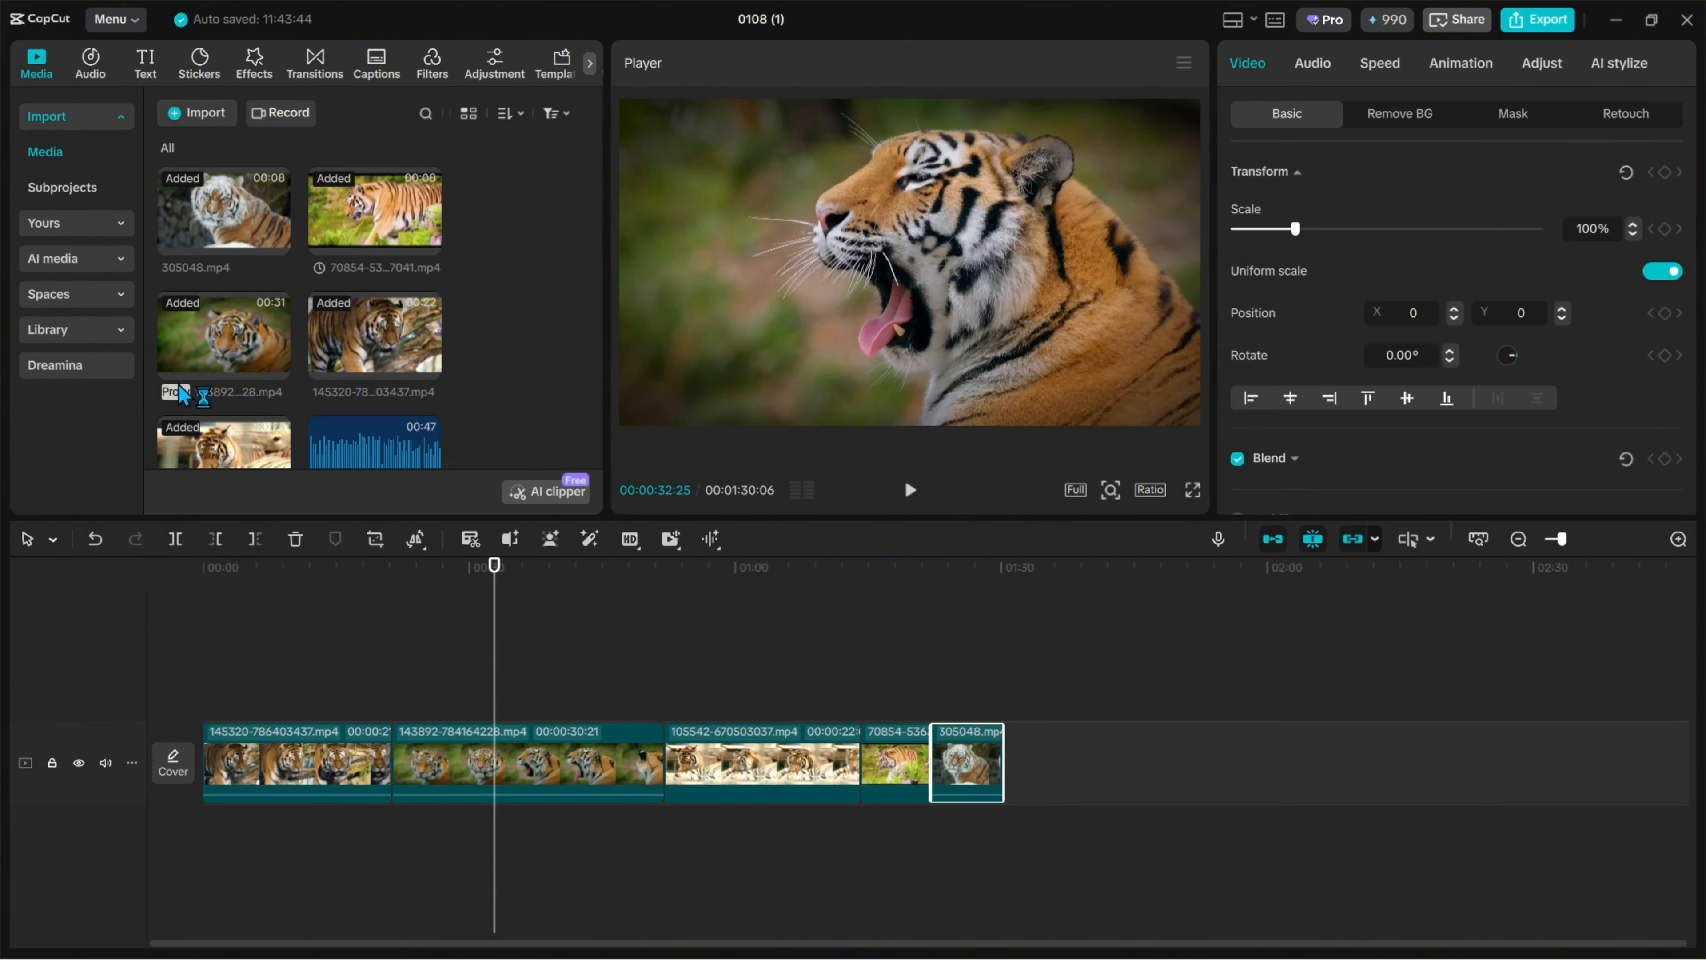
left_click(323, 665)
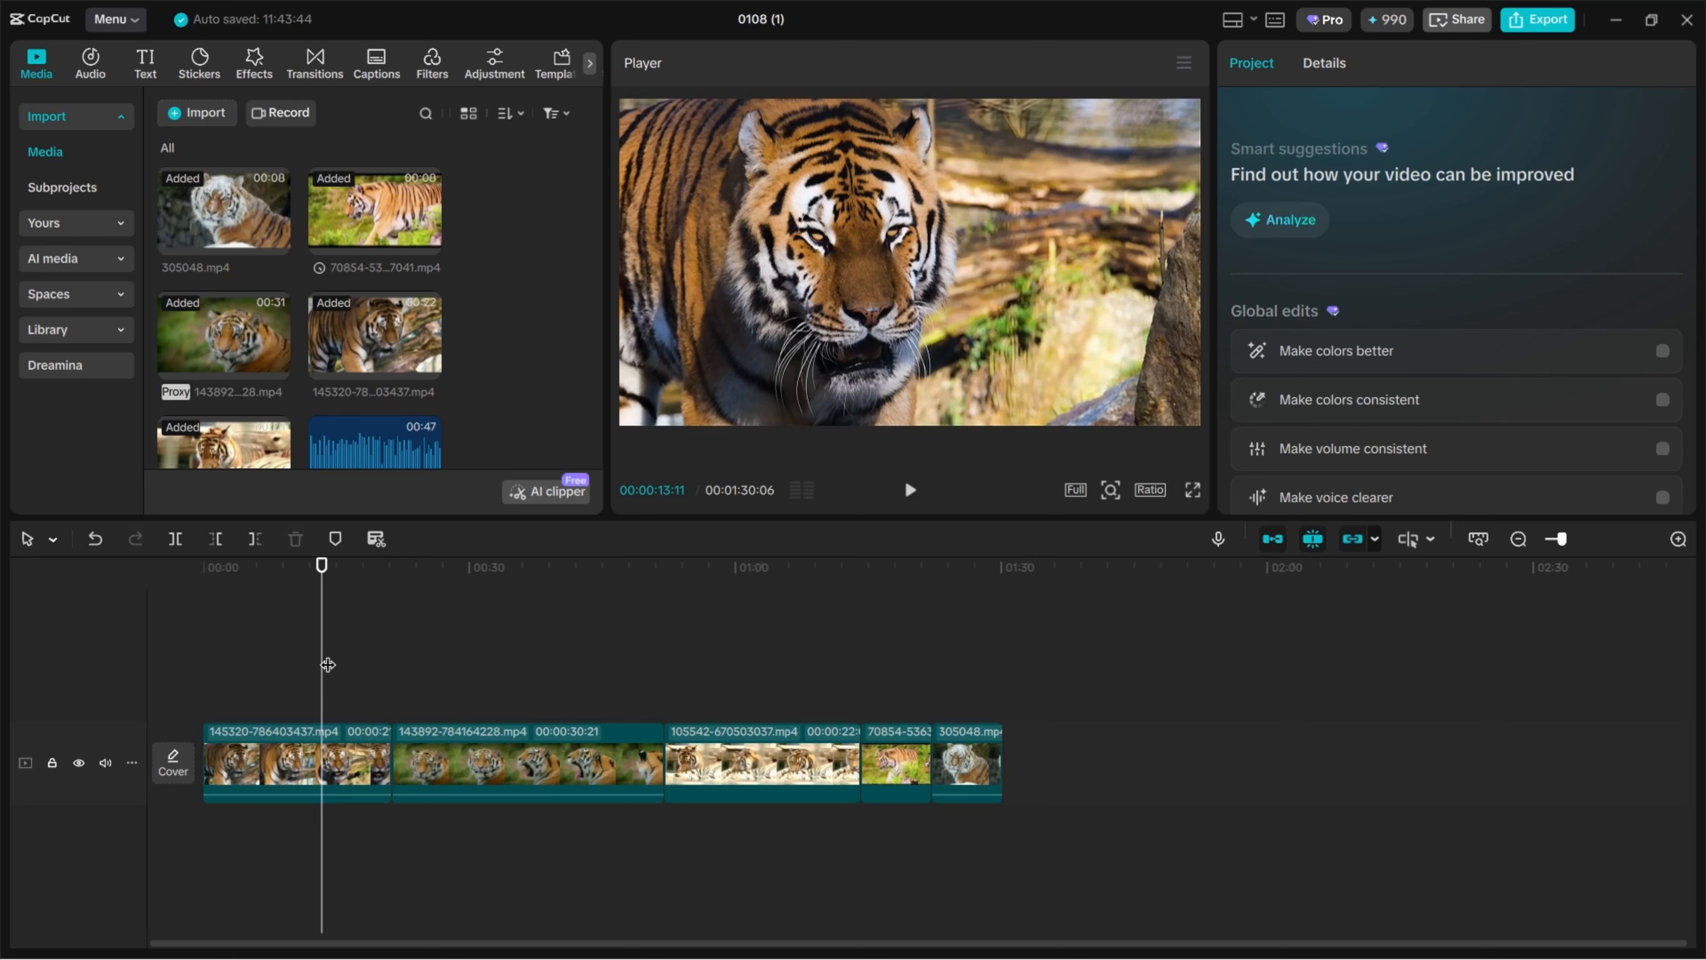
left_click(328, 665)
left_click(180, 669)
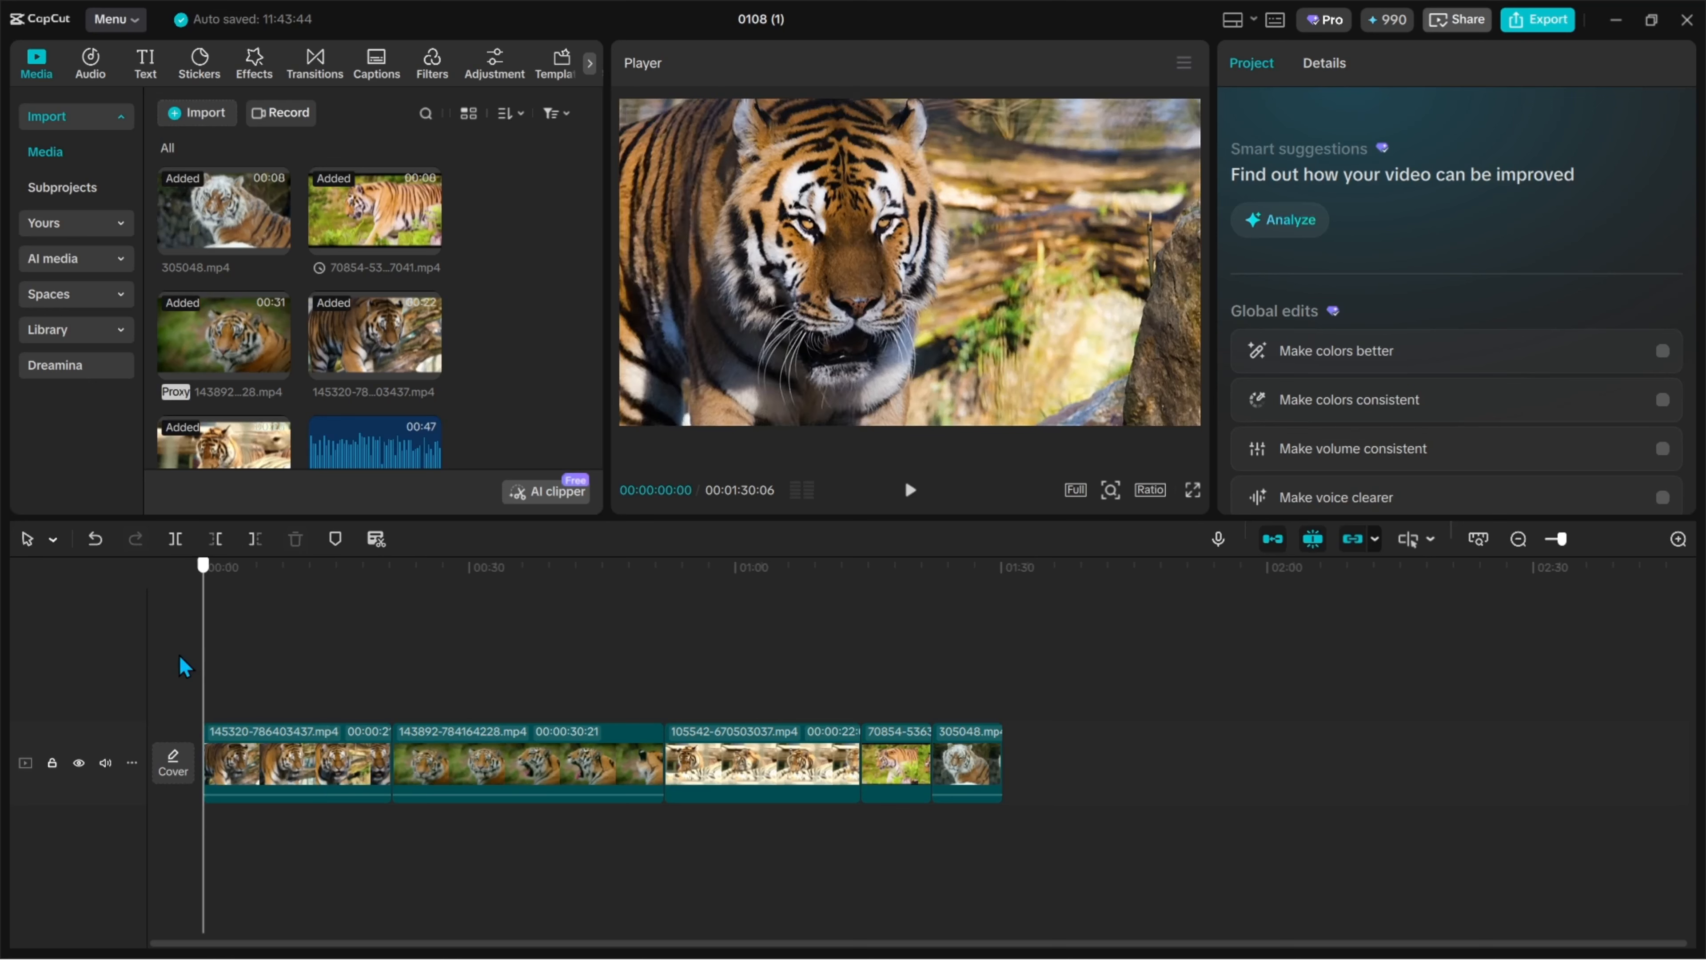
left_click_drag(222, 667, 393, 673)
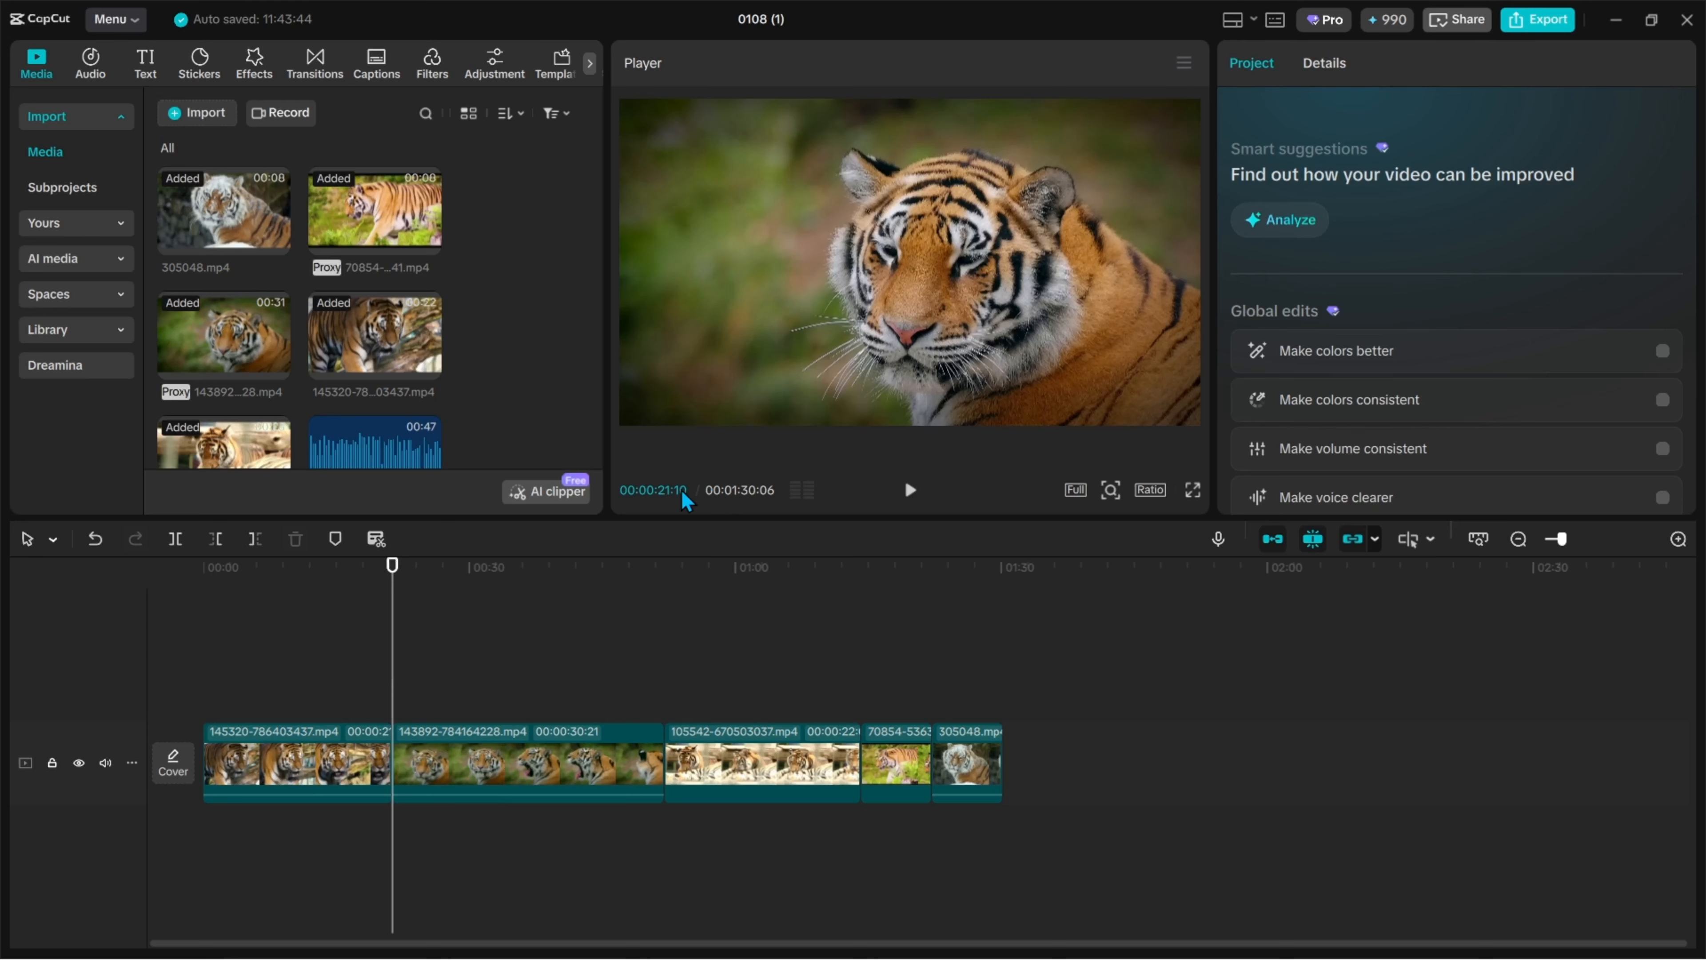
left_click(290, 702)
left_click_drag(293, 693, 200, 681)
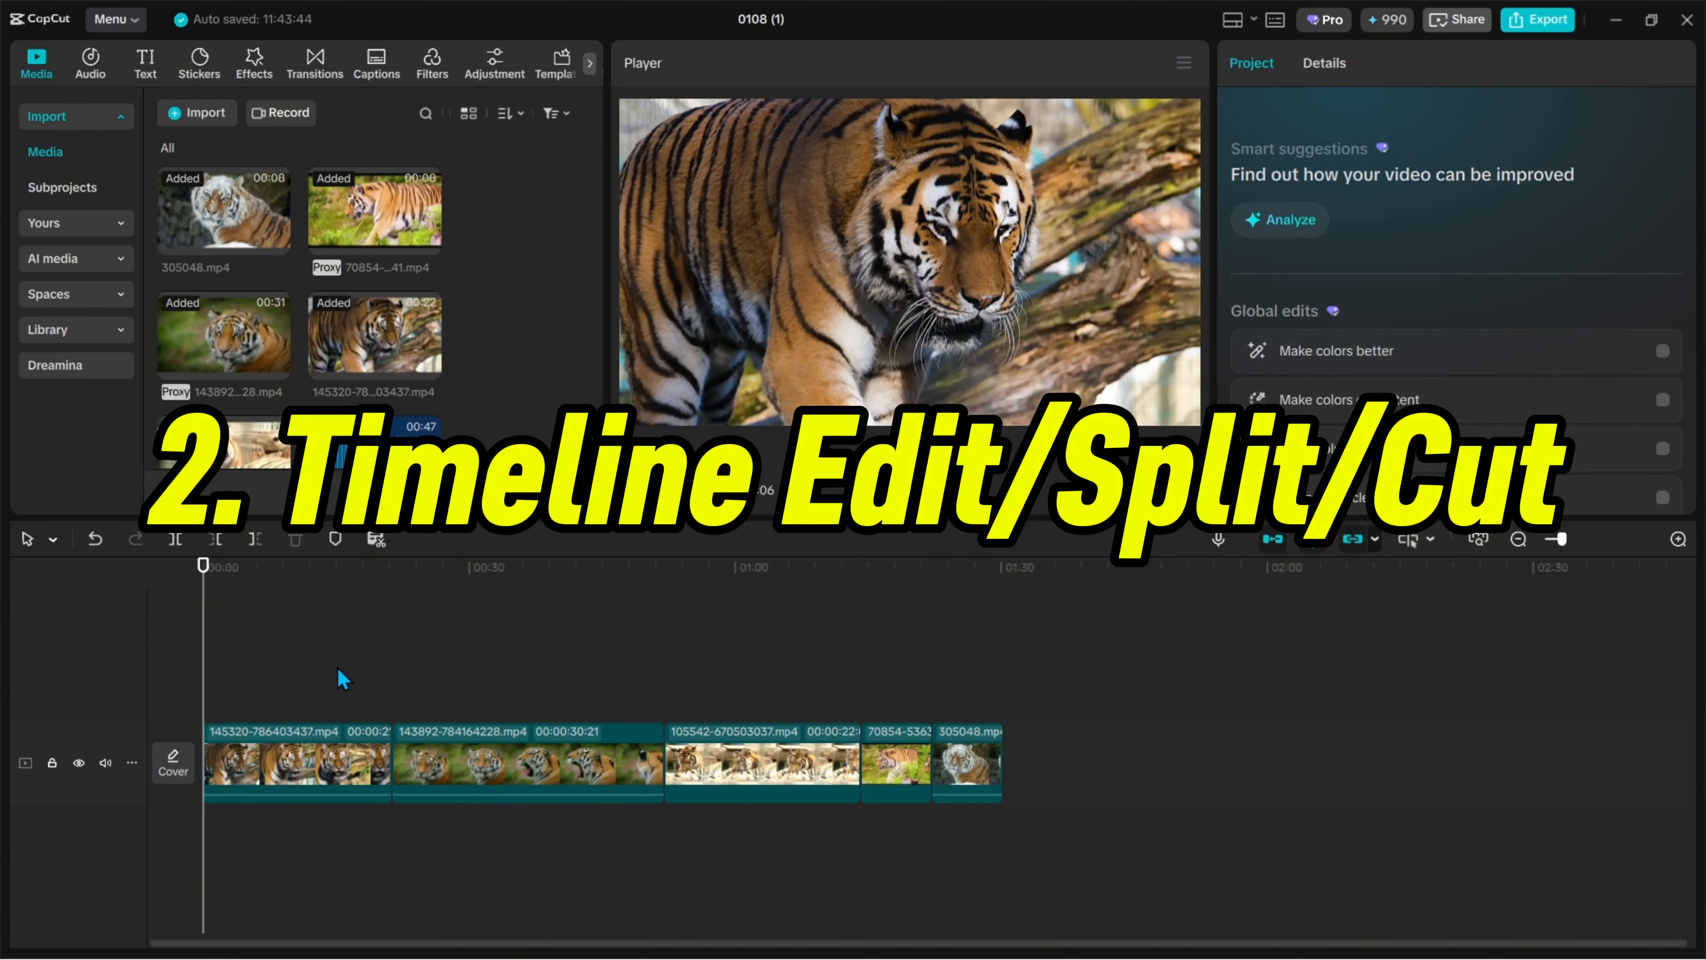
left_click_drag(321, 671, 240, 698)
left_click_drag(603, 684, 623, 647)
right_click(805, 687)
left_click(783, 672)
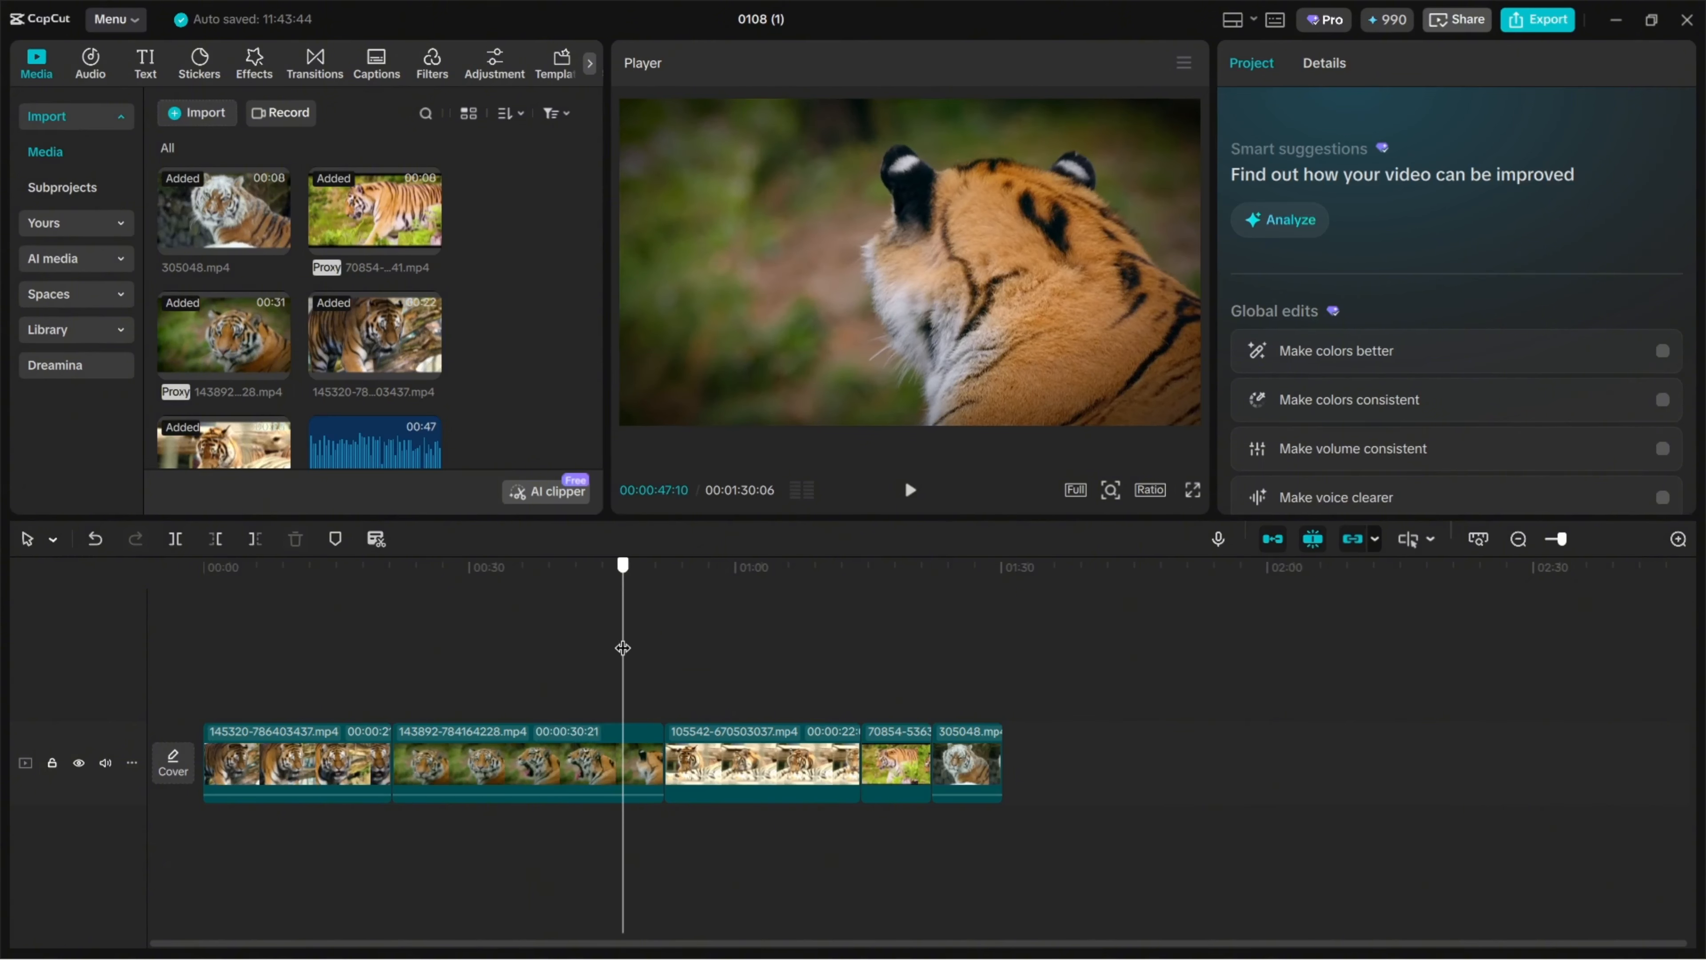
left_click(527, 765)
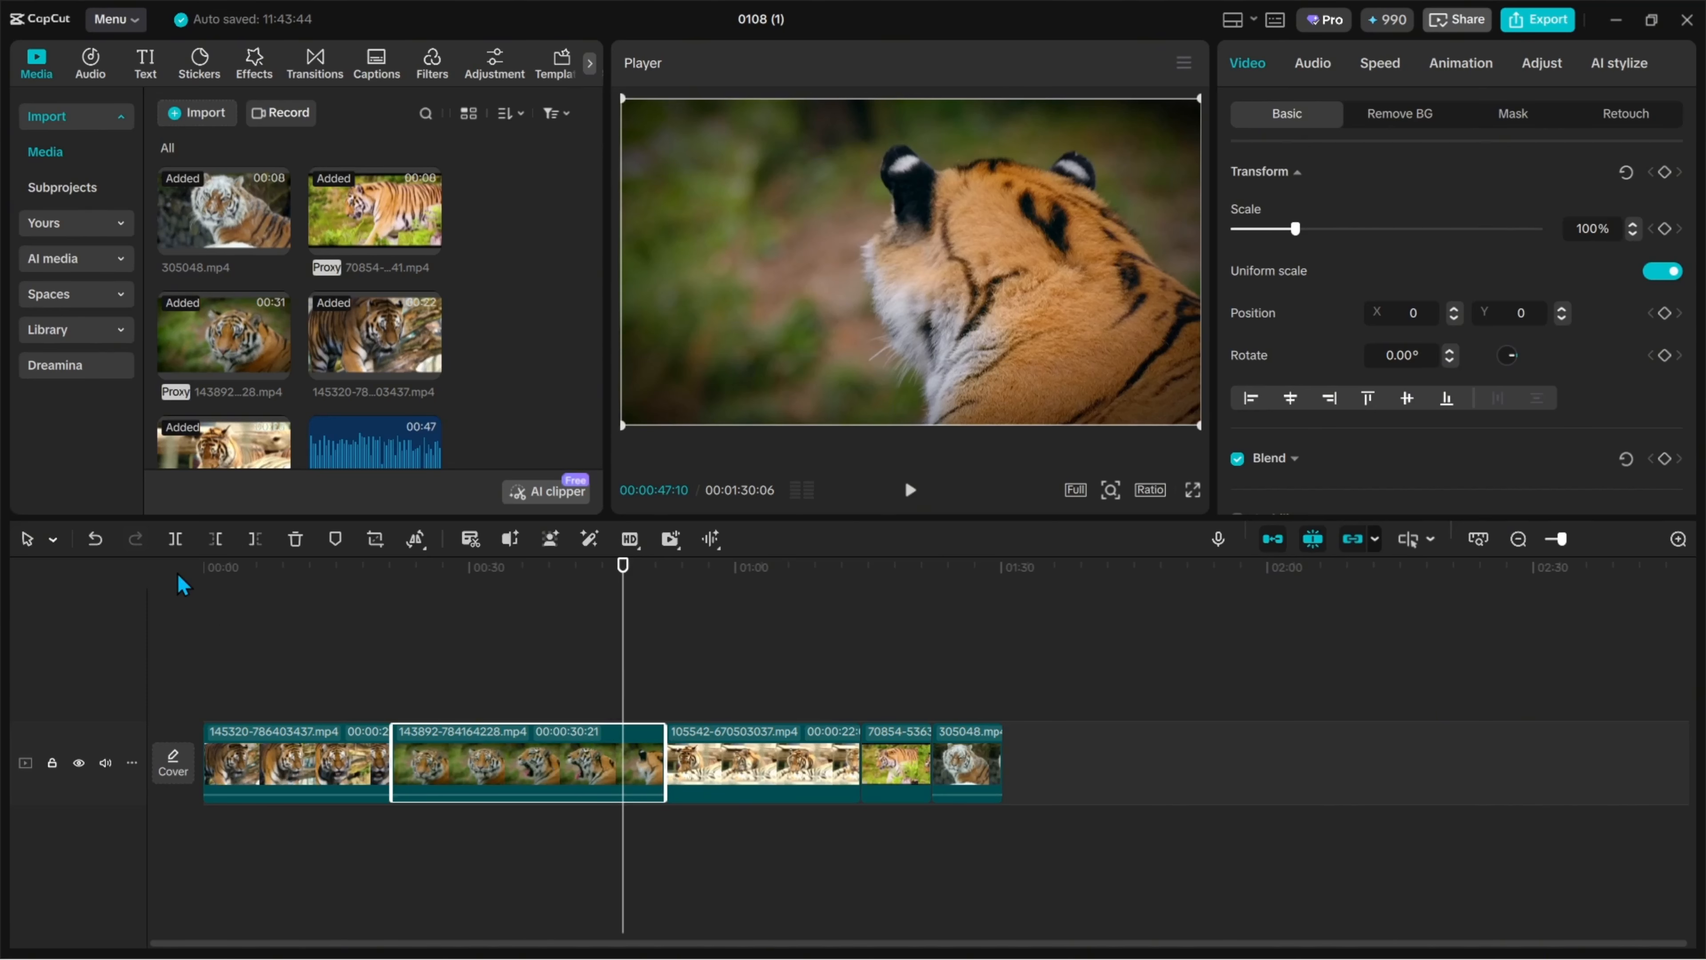
left_click(177, 545)
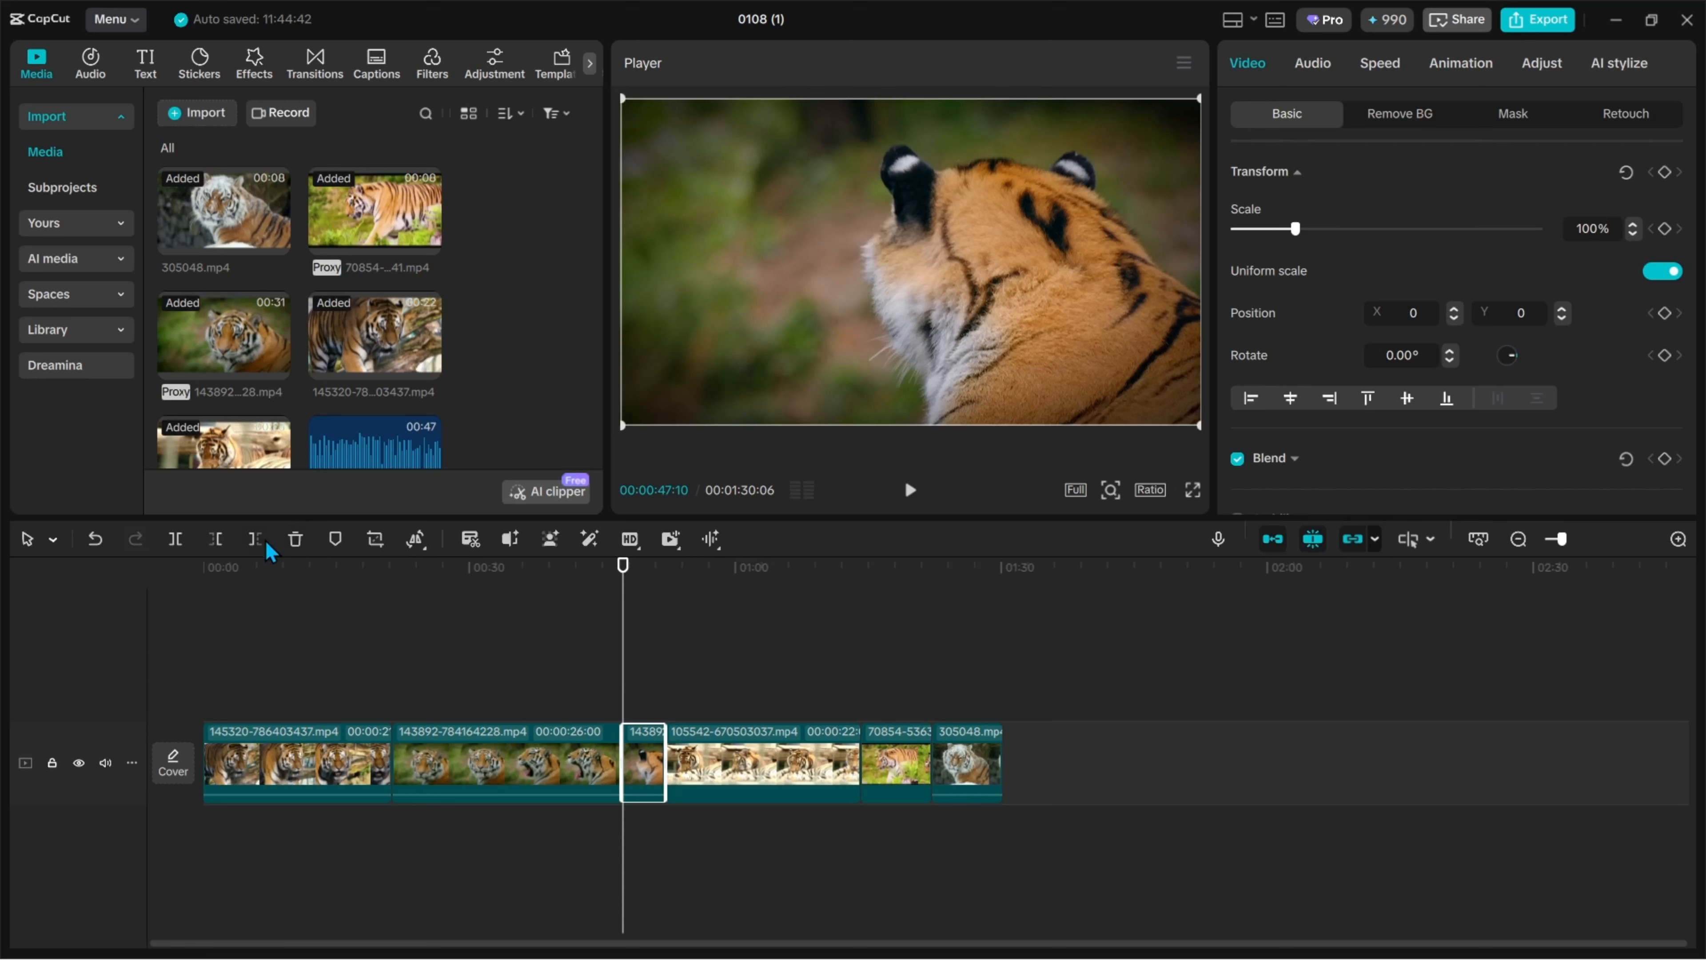
left_click(94, 539)
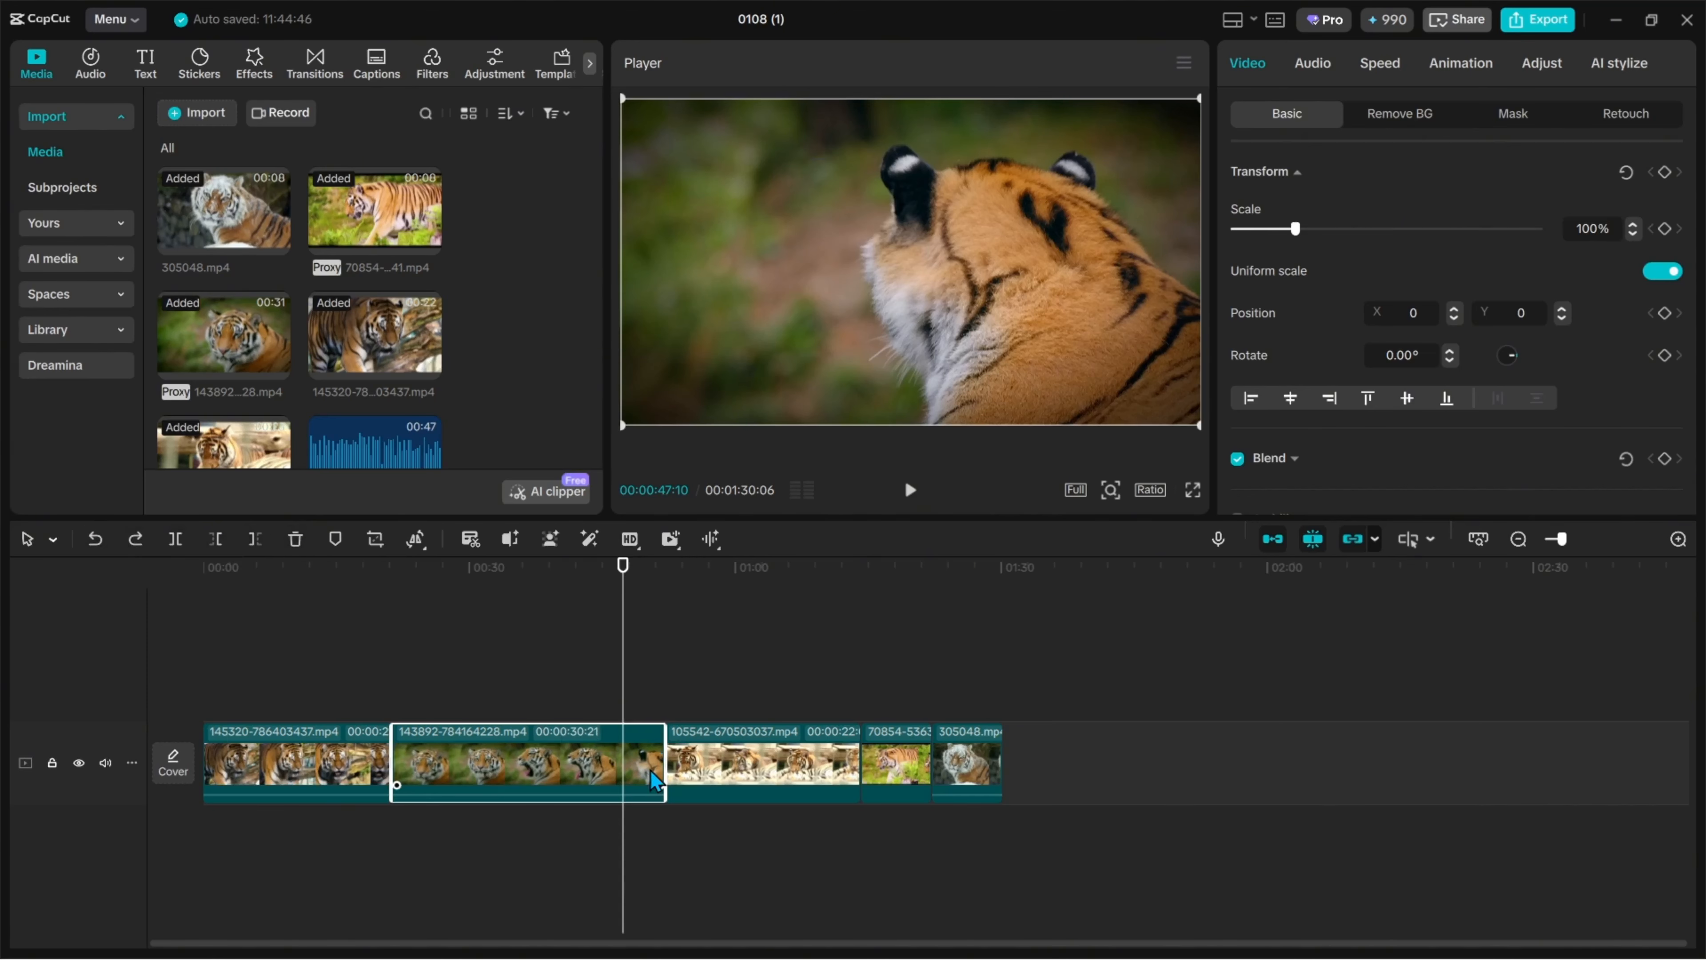
left_click(255, 542)
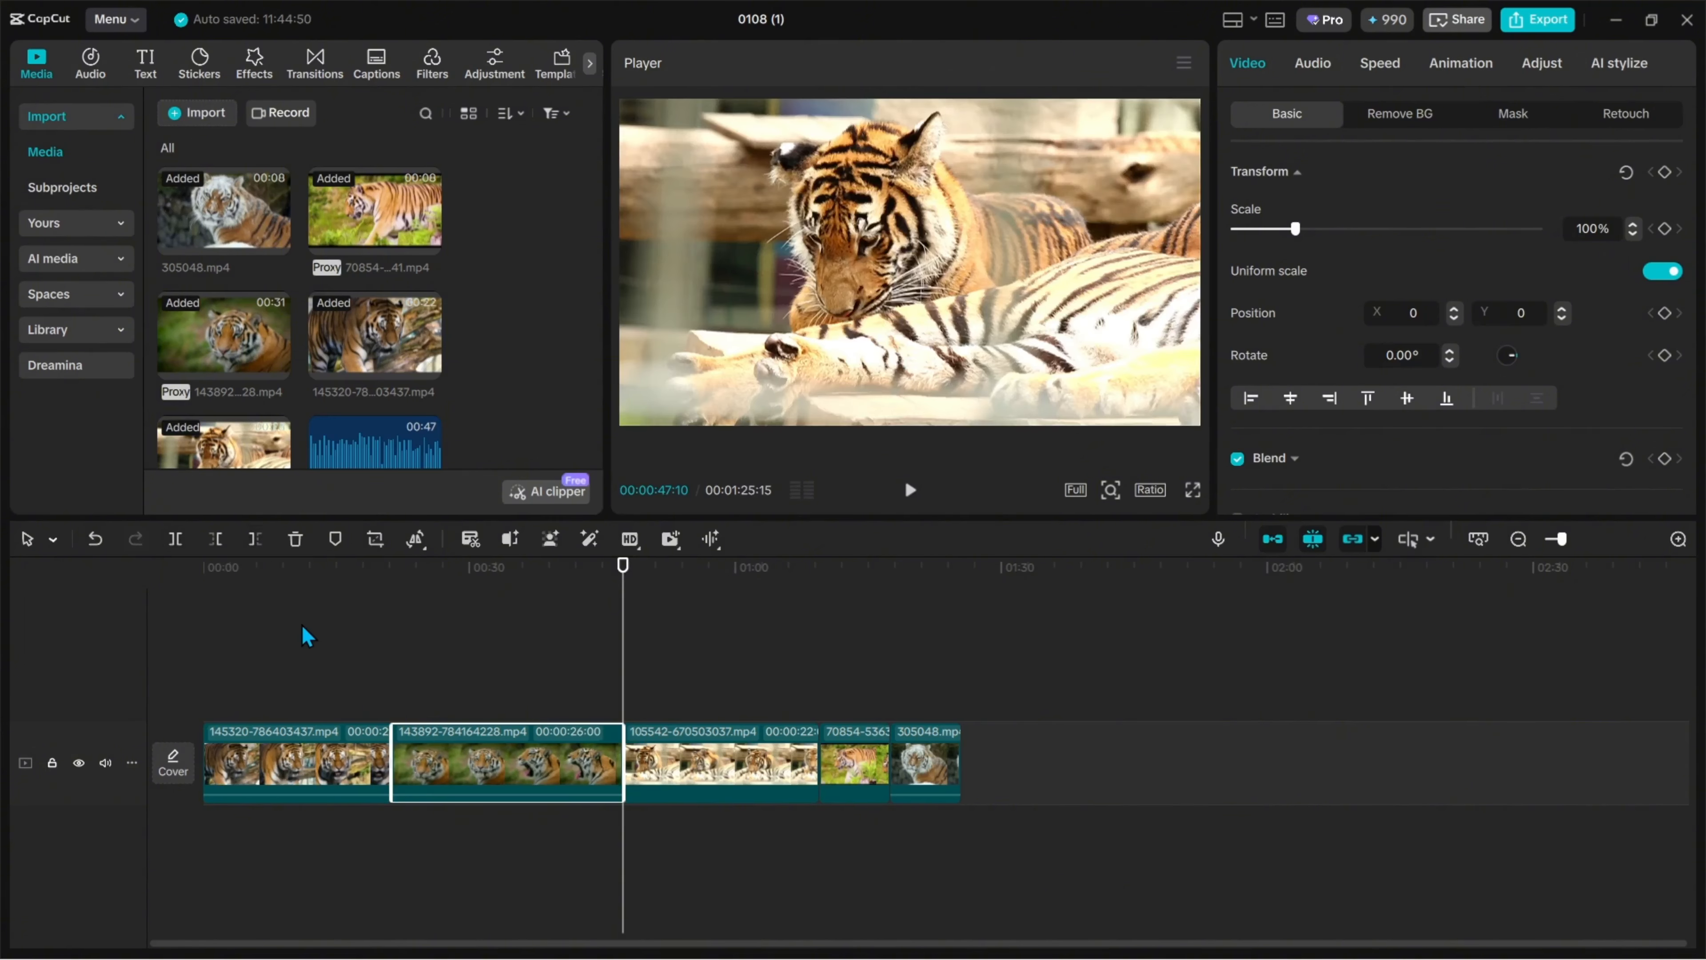
left_click(95, 538)
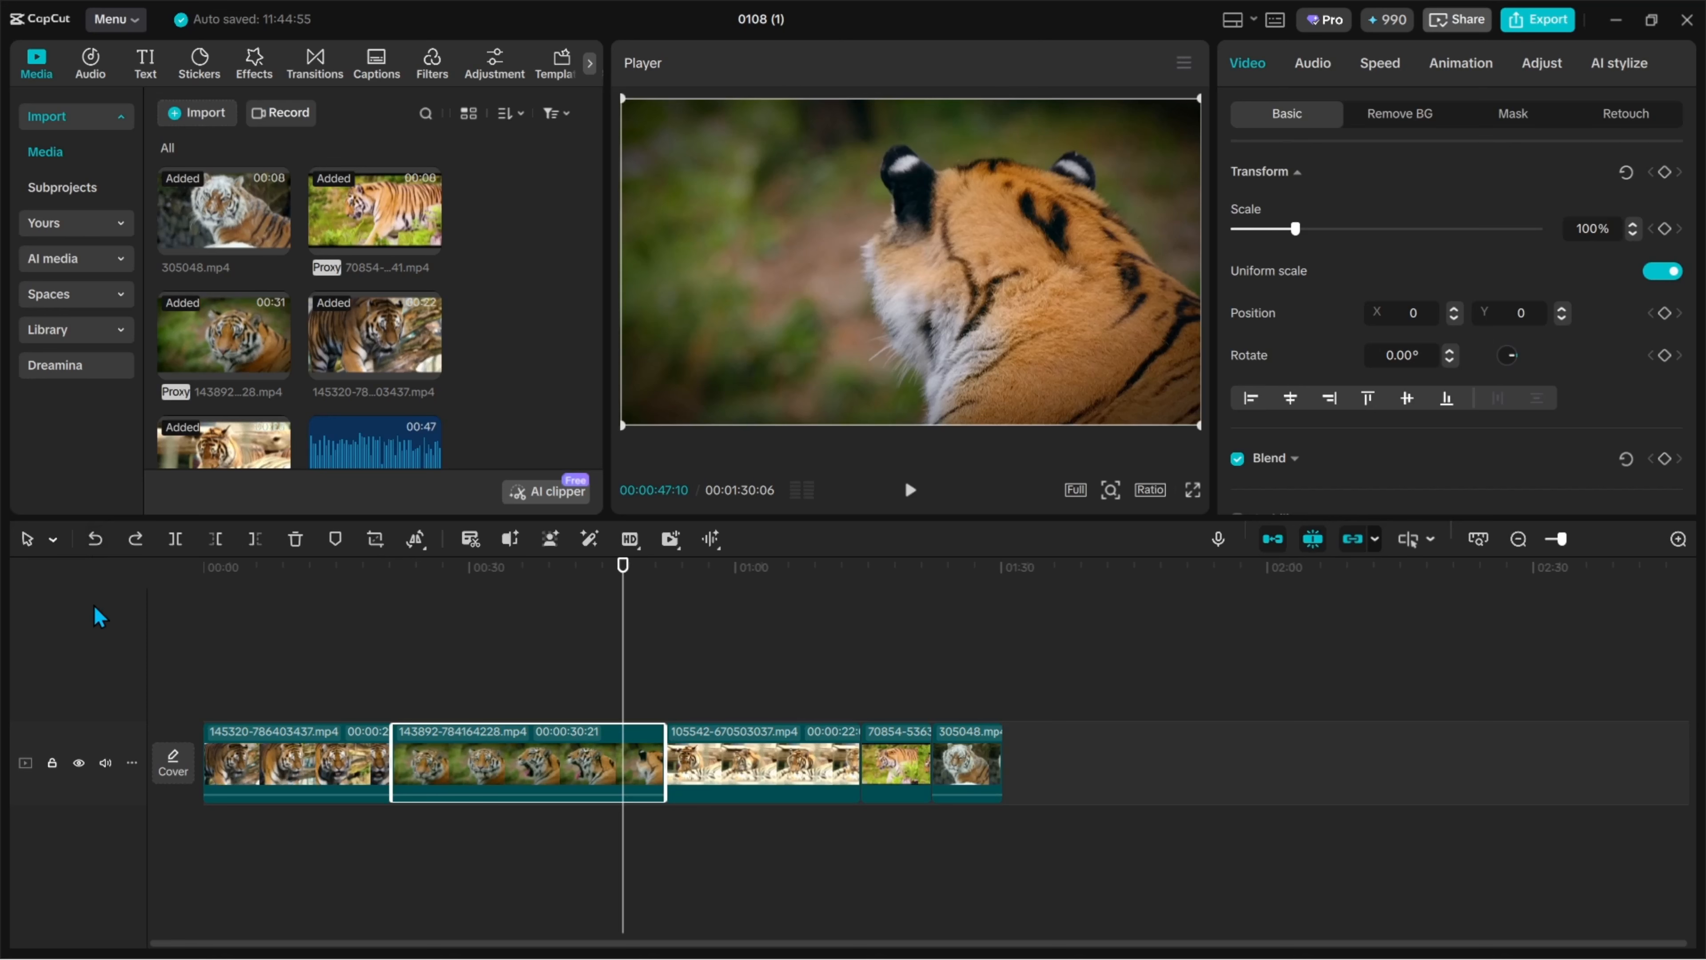
left_click(174, 539)
left_click_drag(643, 763, 741, 675)
left_click(744, 621)
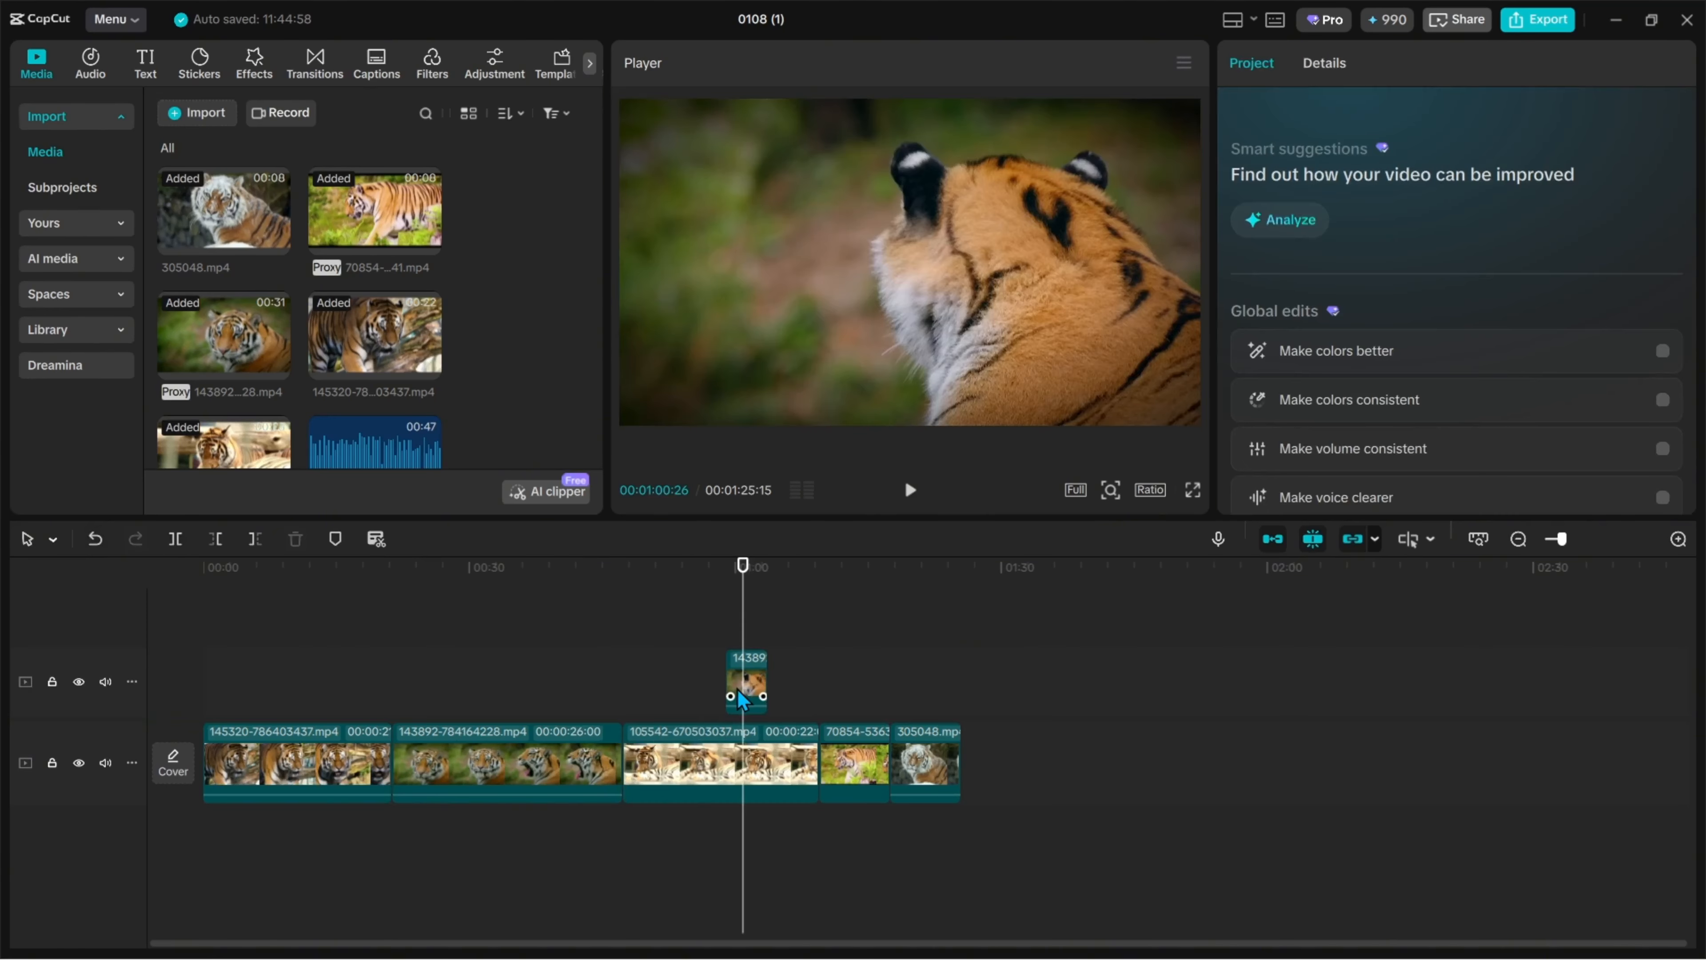
left_click(740, 682)
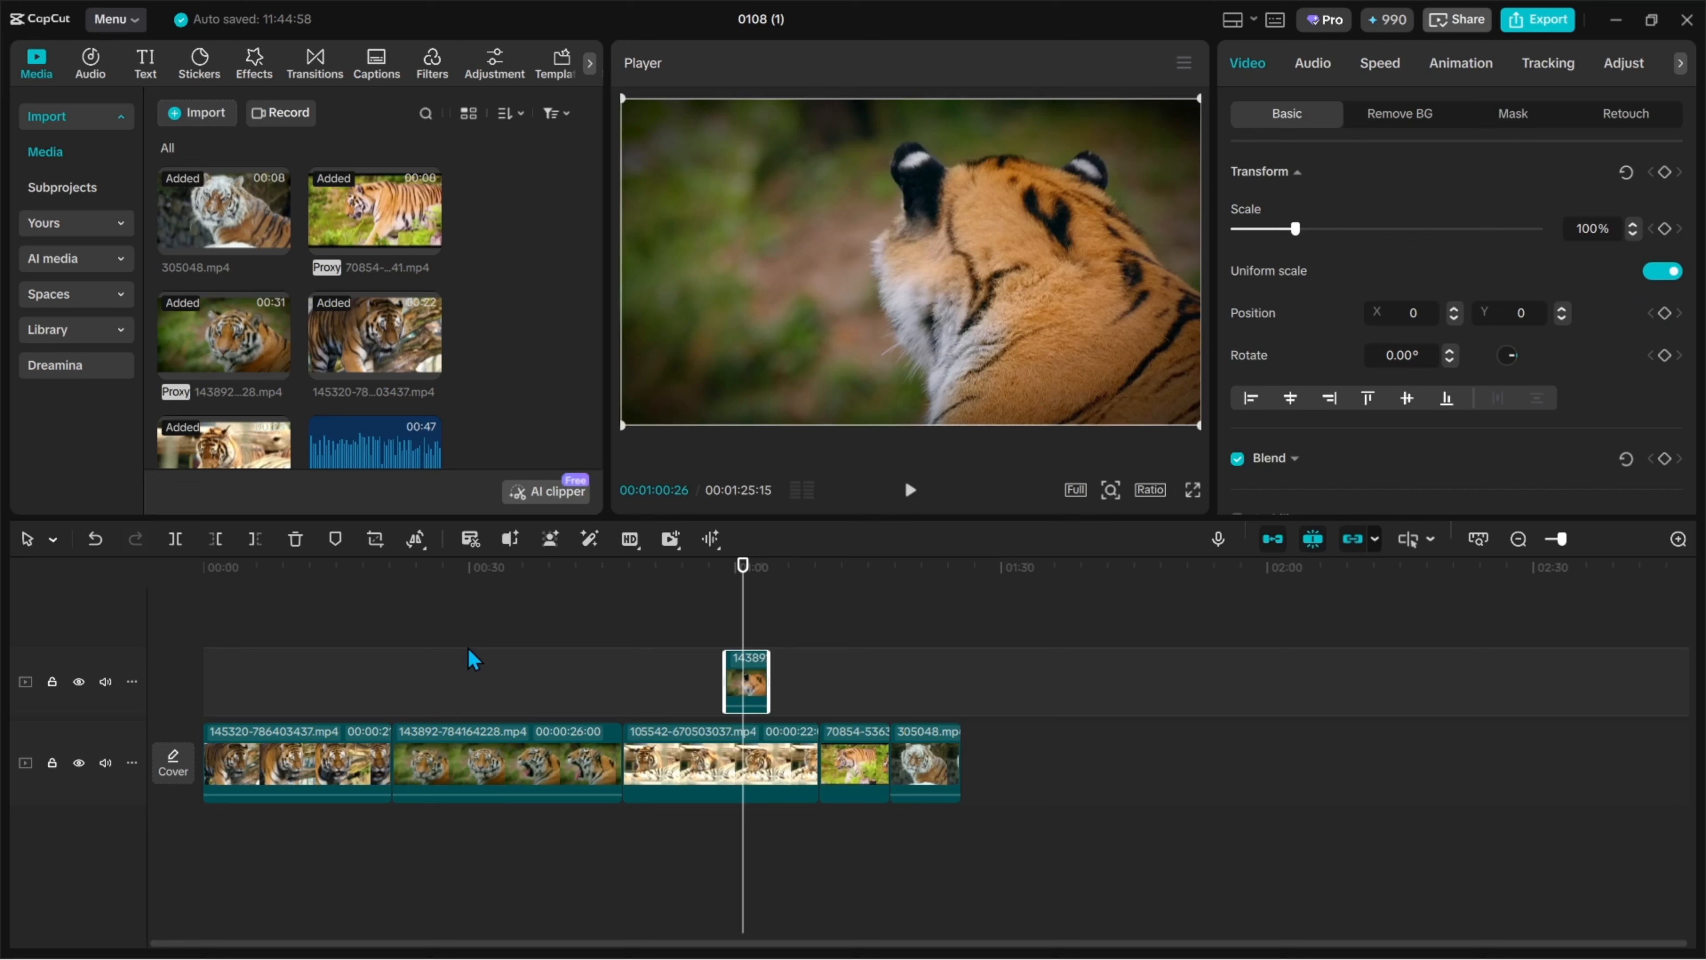
right_click(746, 686)
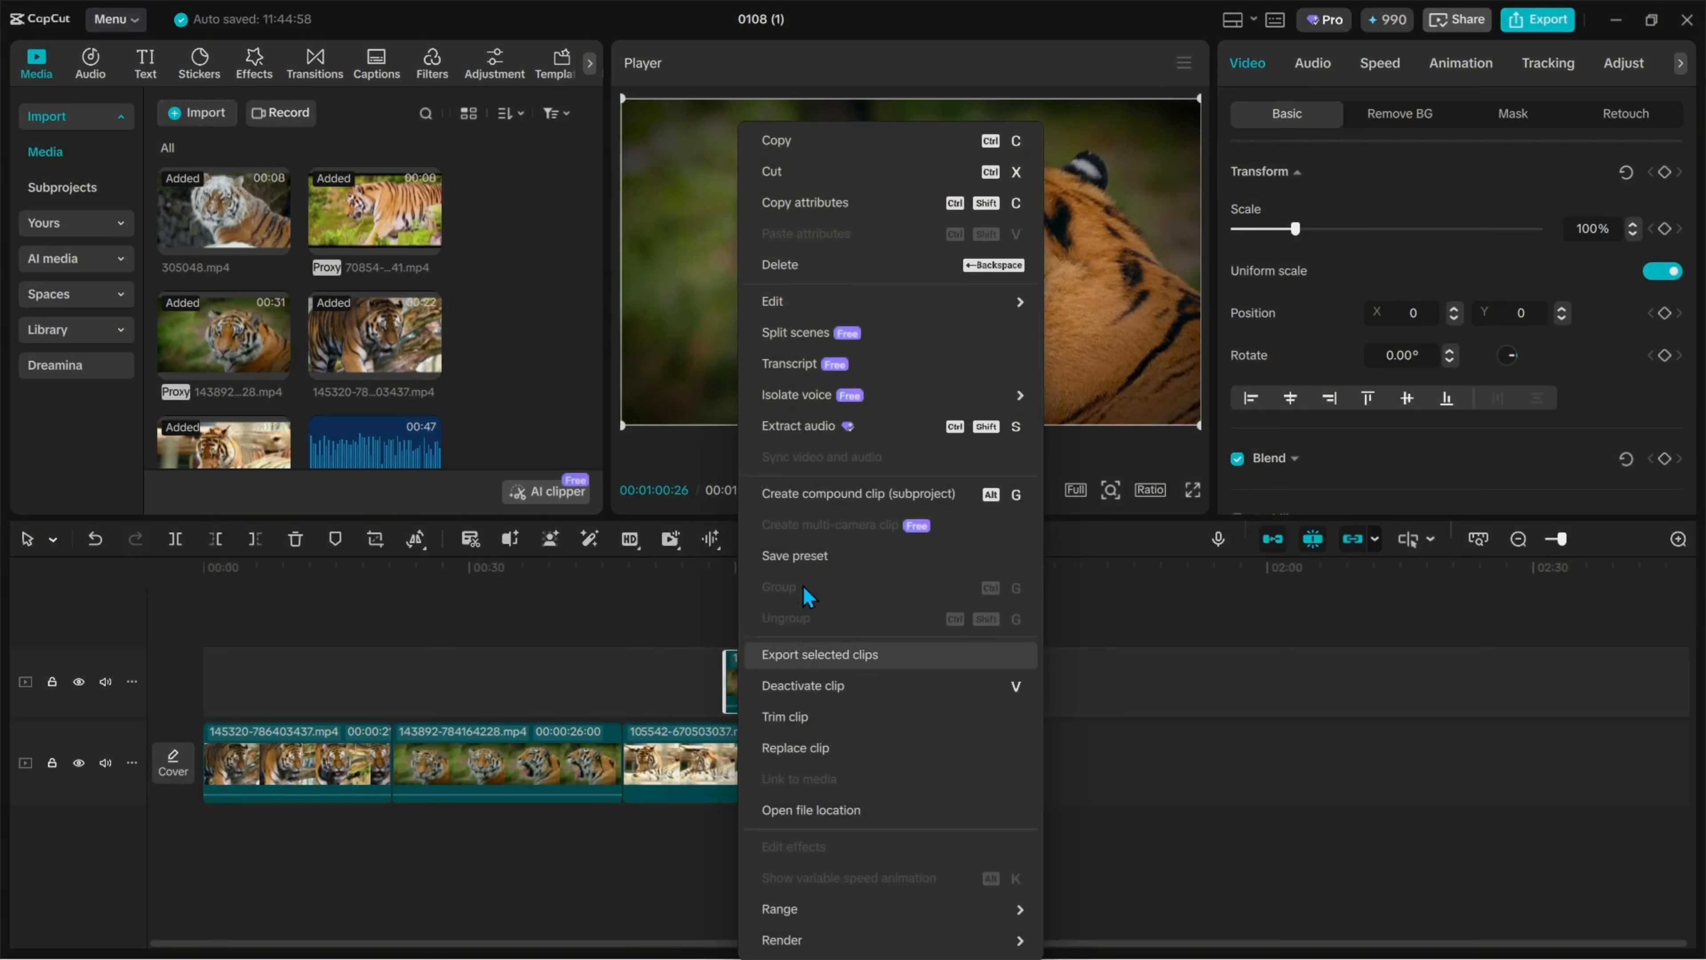
left_click(879, 274)
left_click(567, 692)
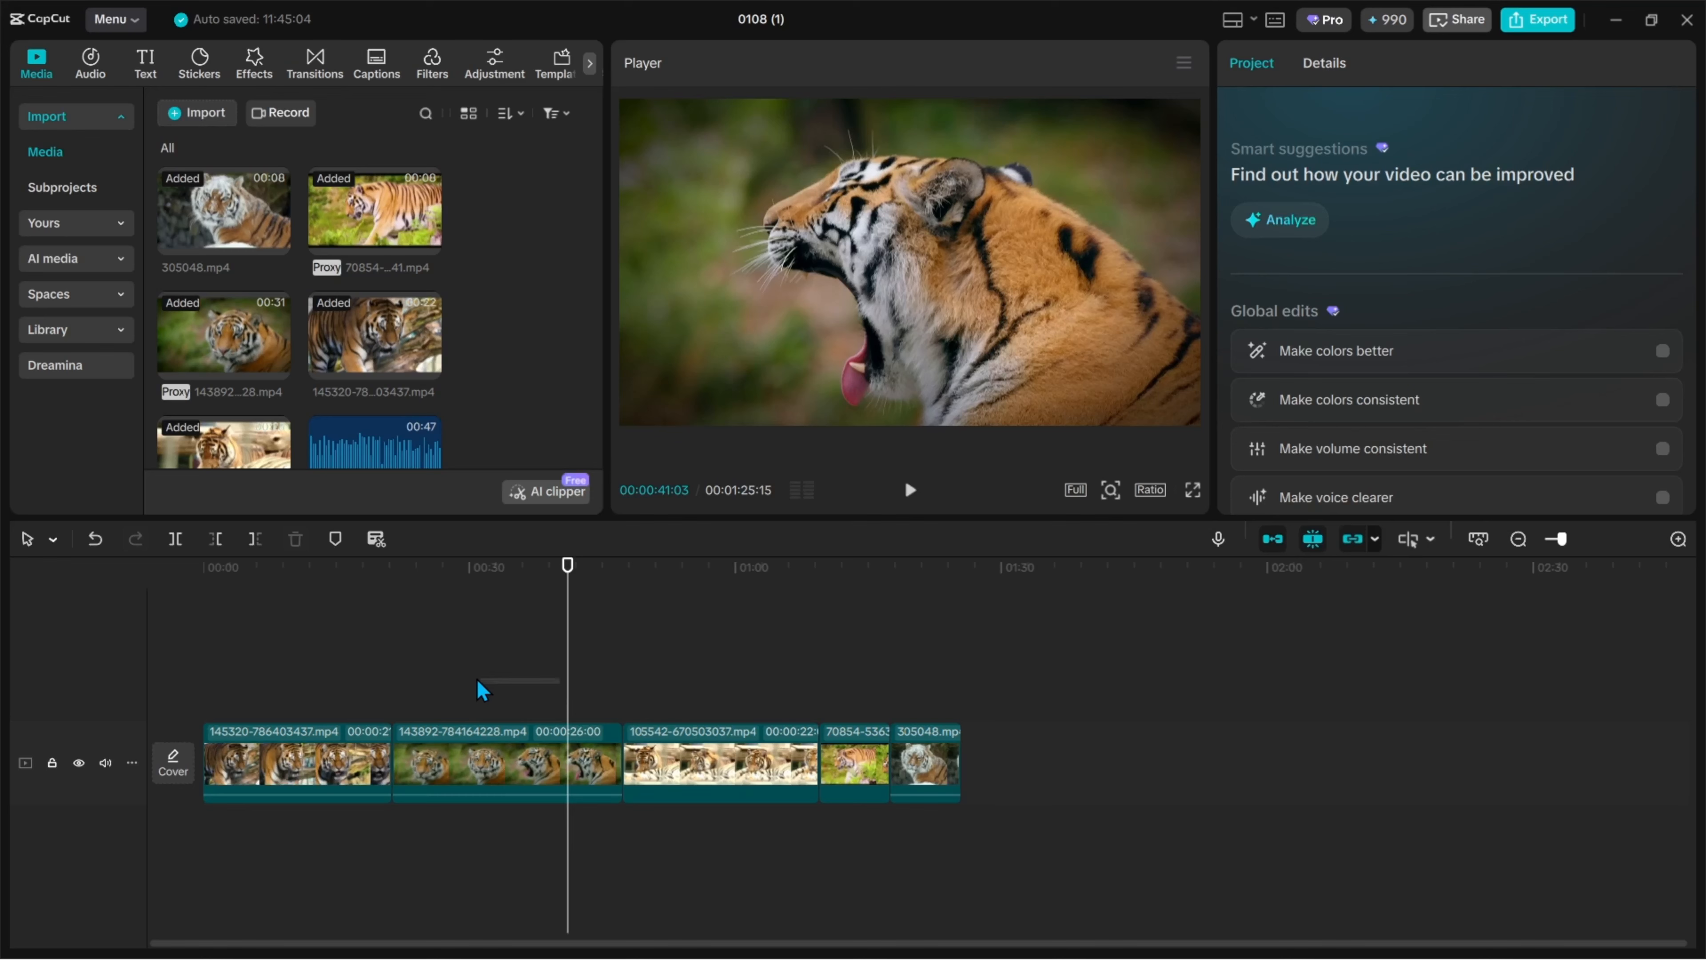
left_click(463, 682)
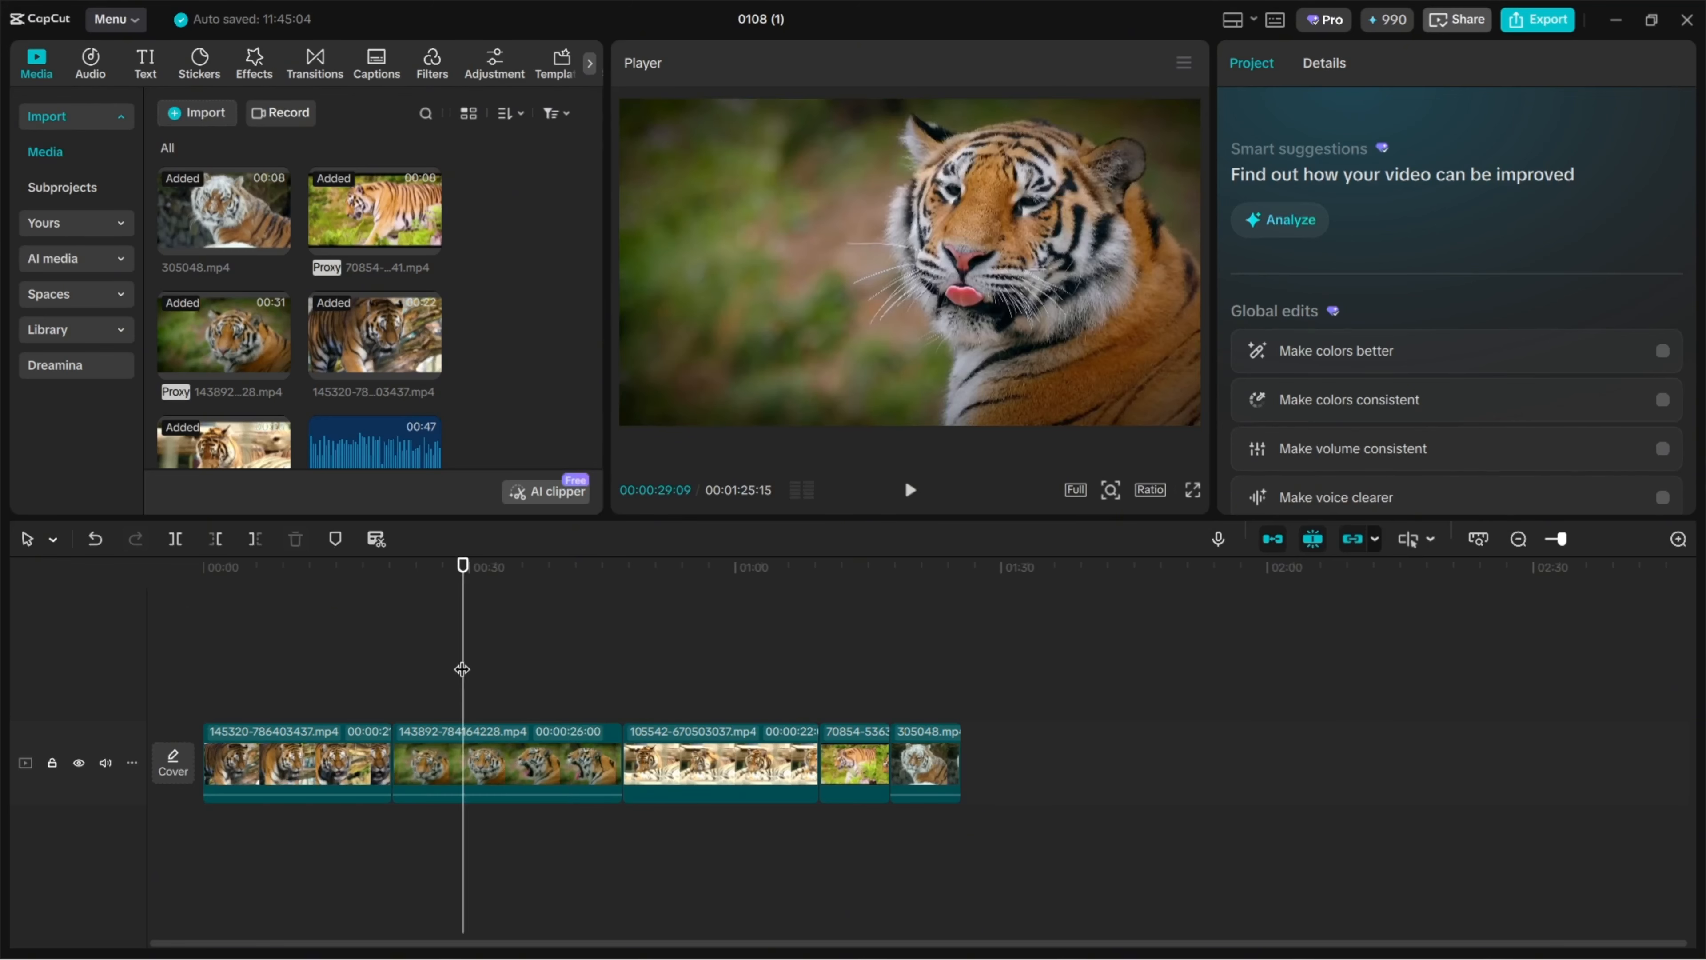
left_click_drag(471, 666, 508, 712)
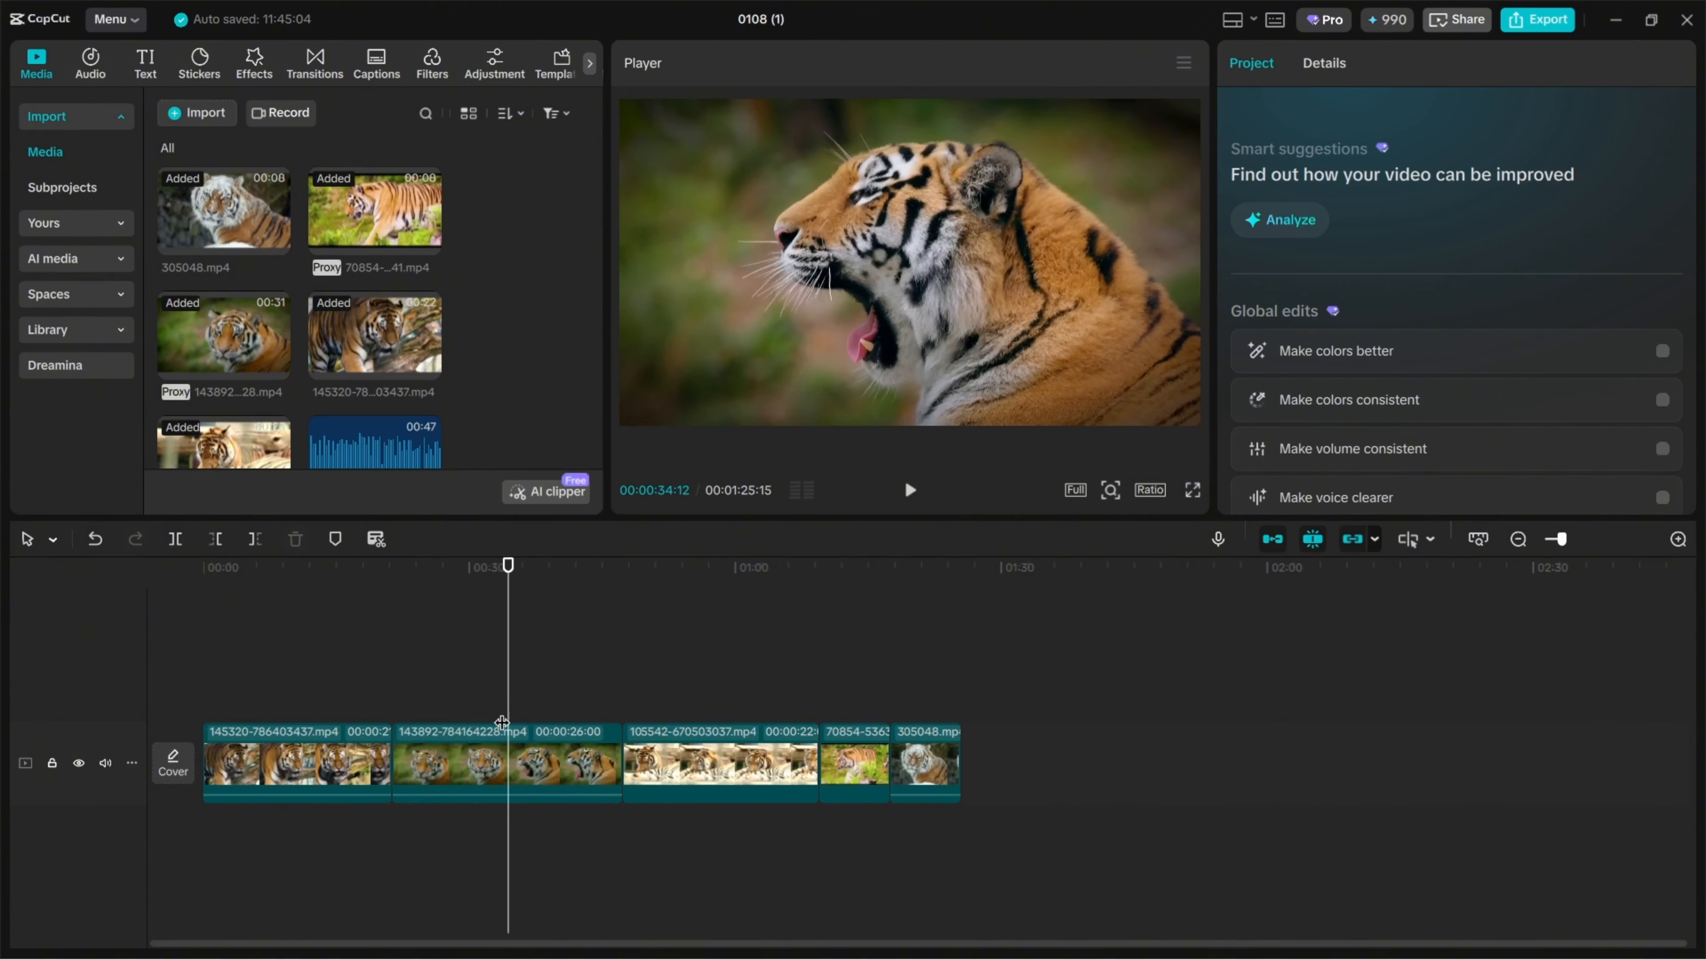
left_click(482, 781)
left_click(176, 540)
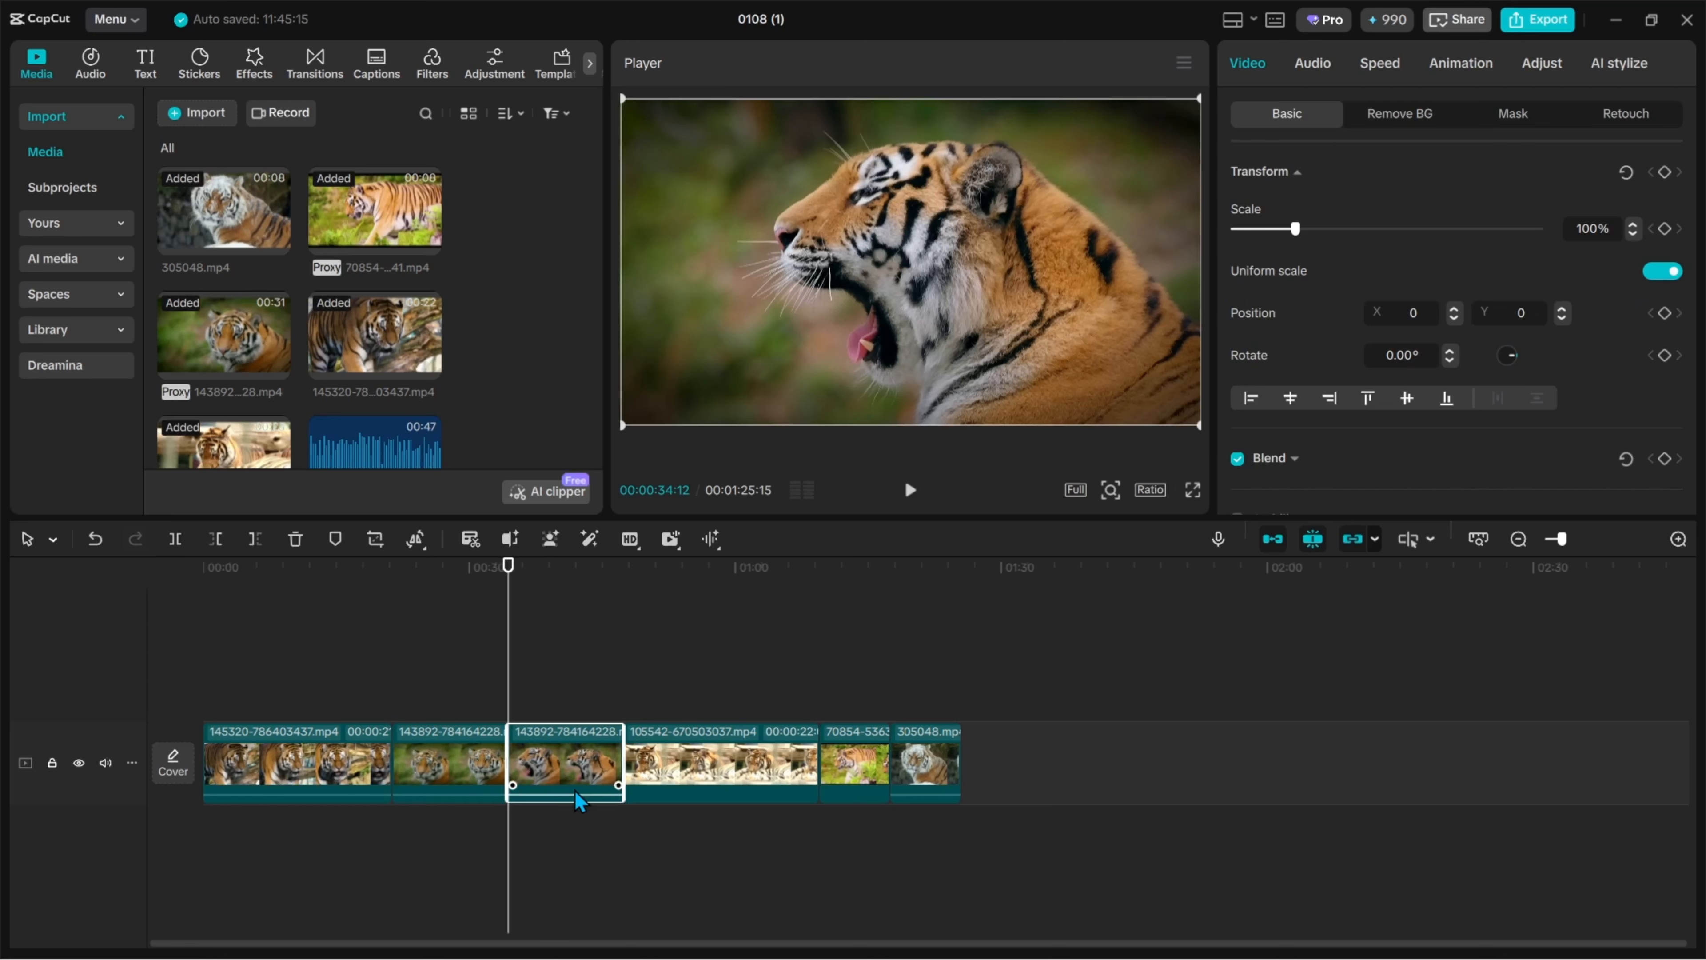
Step: Move the second half of the split clip to the end of the timeline and back to directly after its first half
left_click_drag(564, 766, 902, 766)
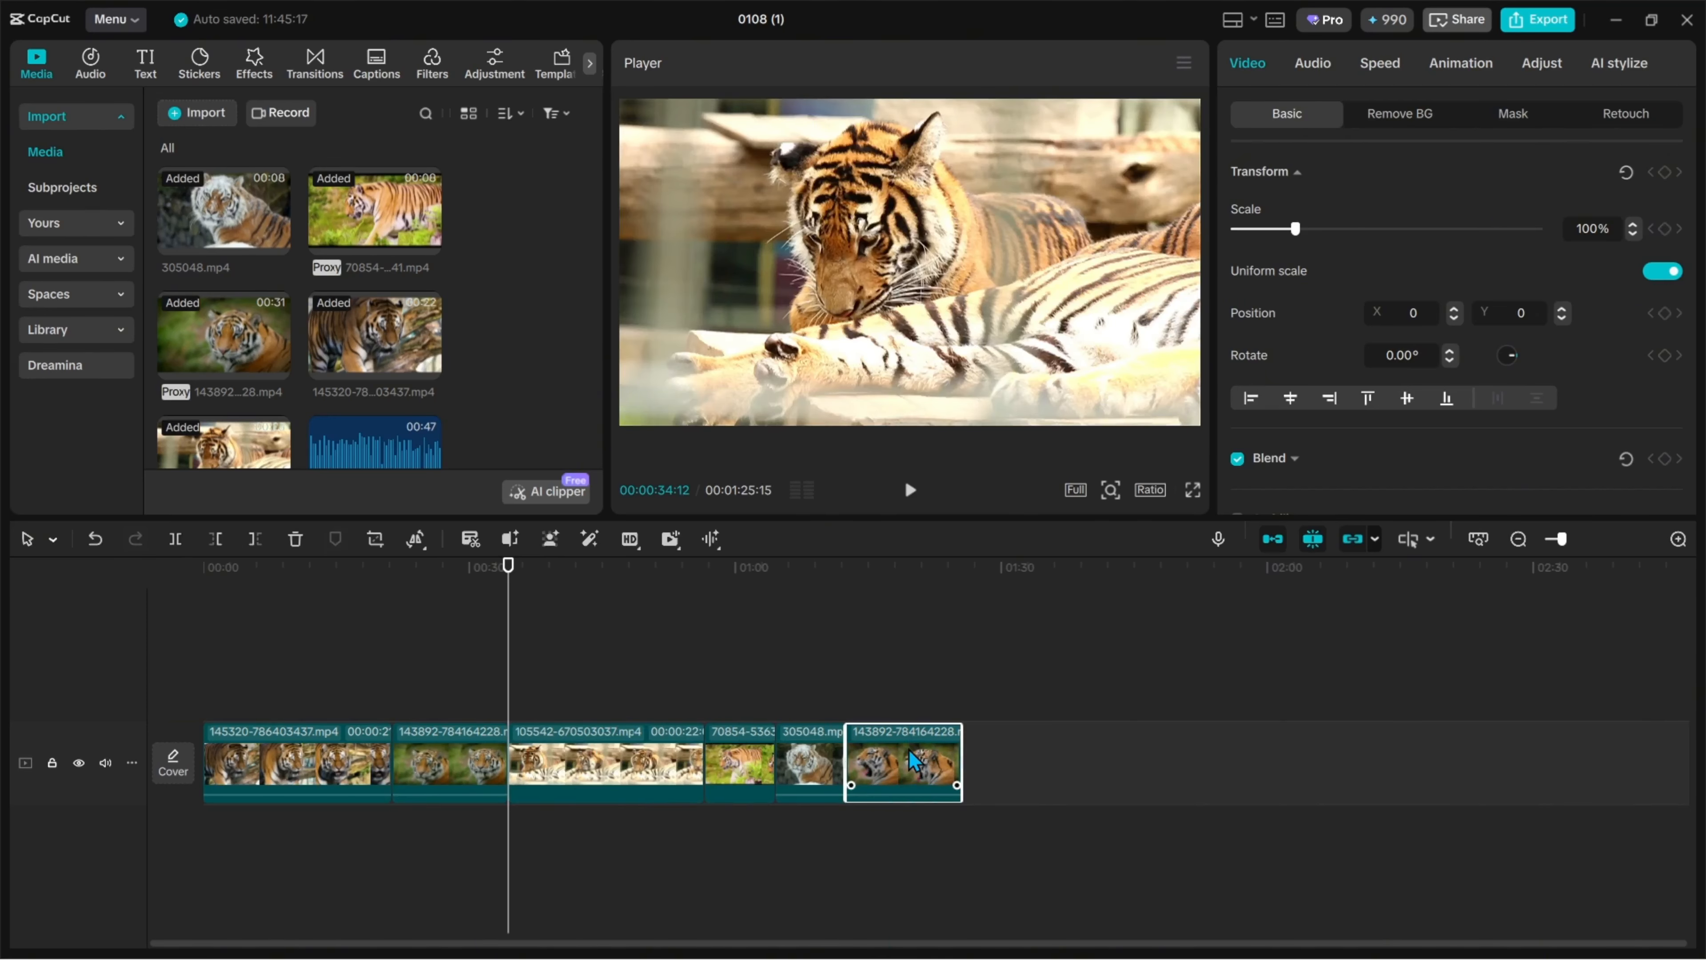
left_click_drag(922, 764, 511, 746)
left_click(428, 692)
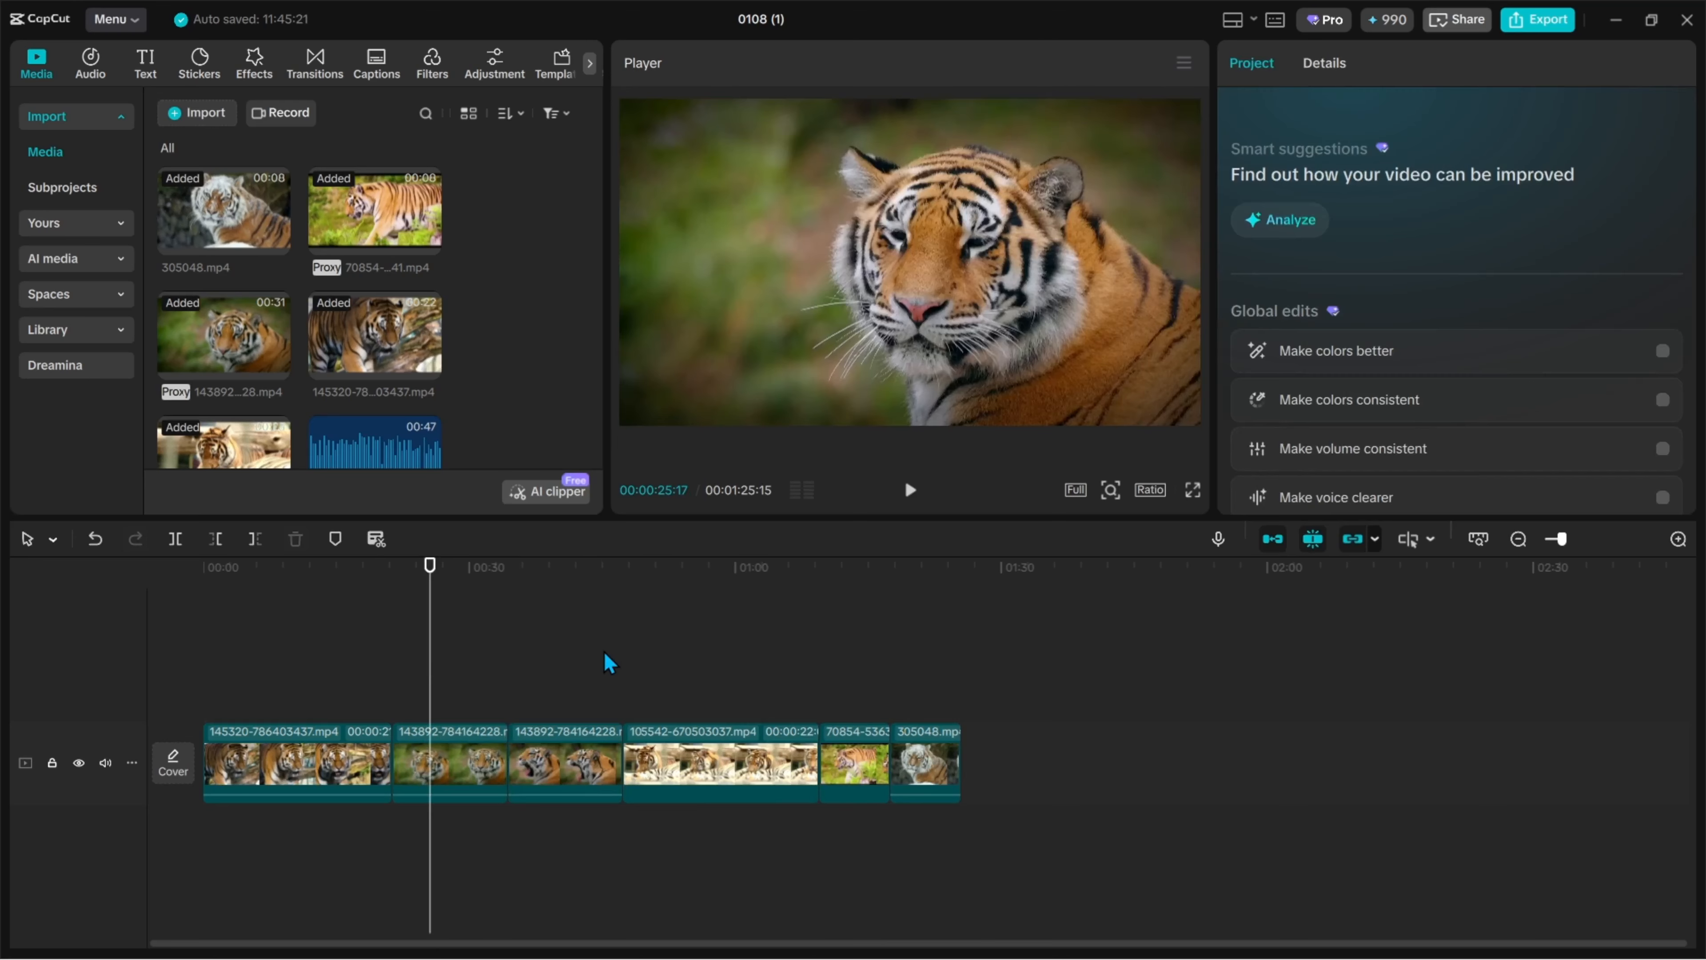
Step: Add african-drums-386471.mp3 to an audio track below the video clips, starting at the beginning of the timeline
left_click(313, 669)
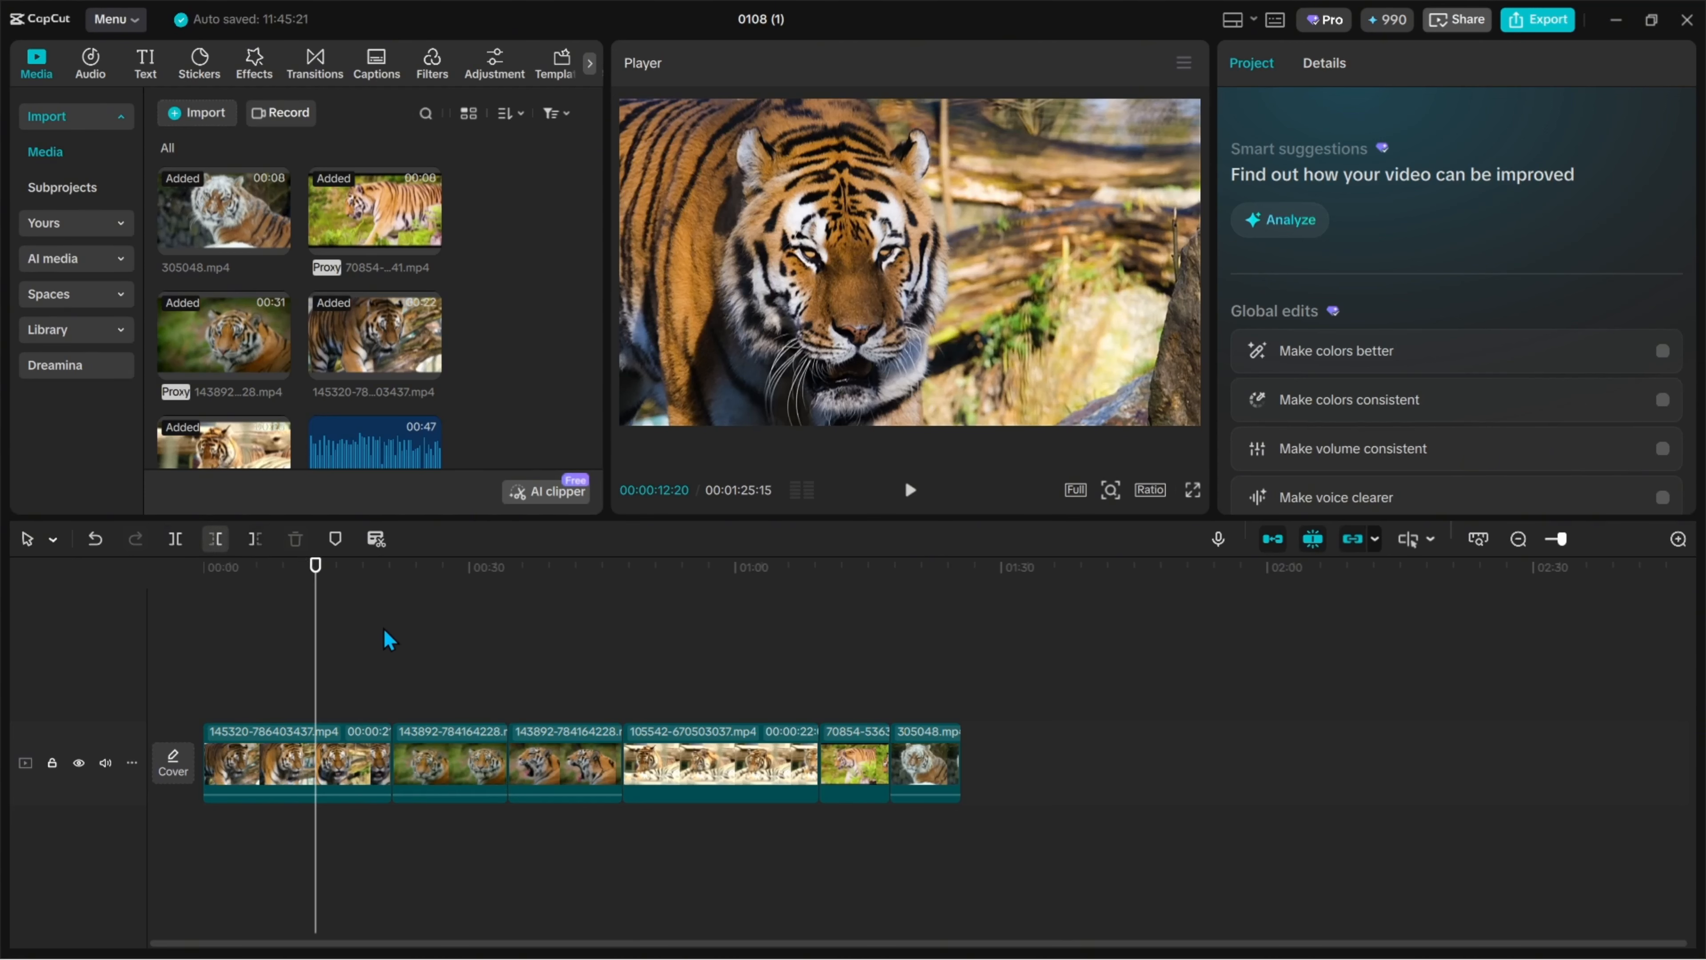
scroll(440, 320, "down", 3)
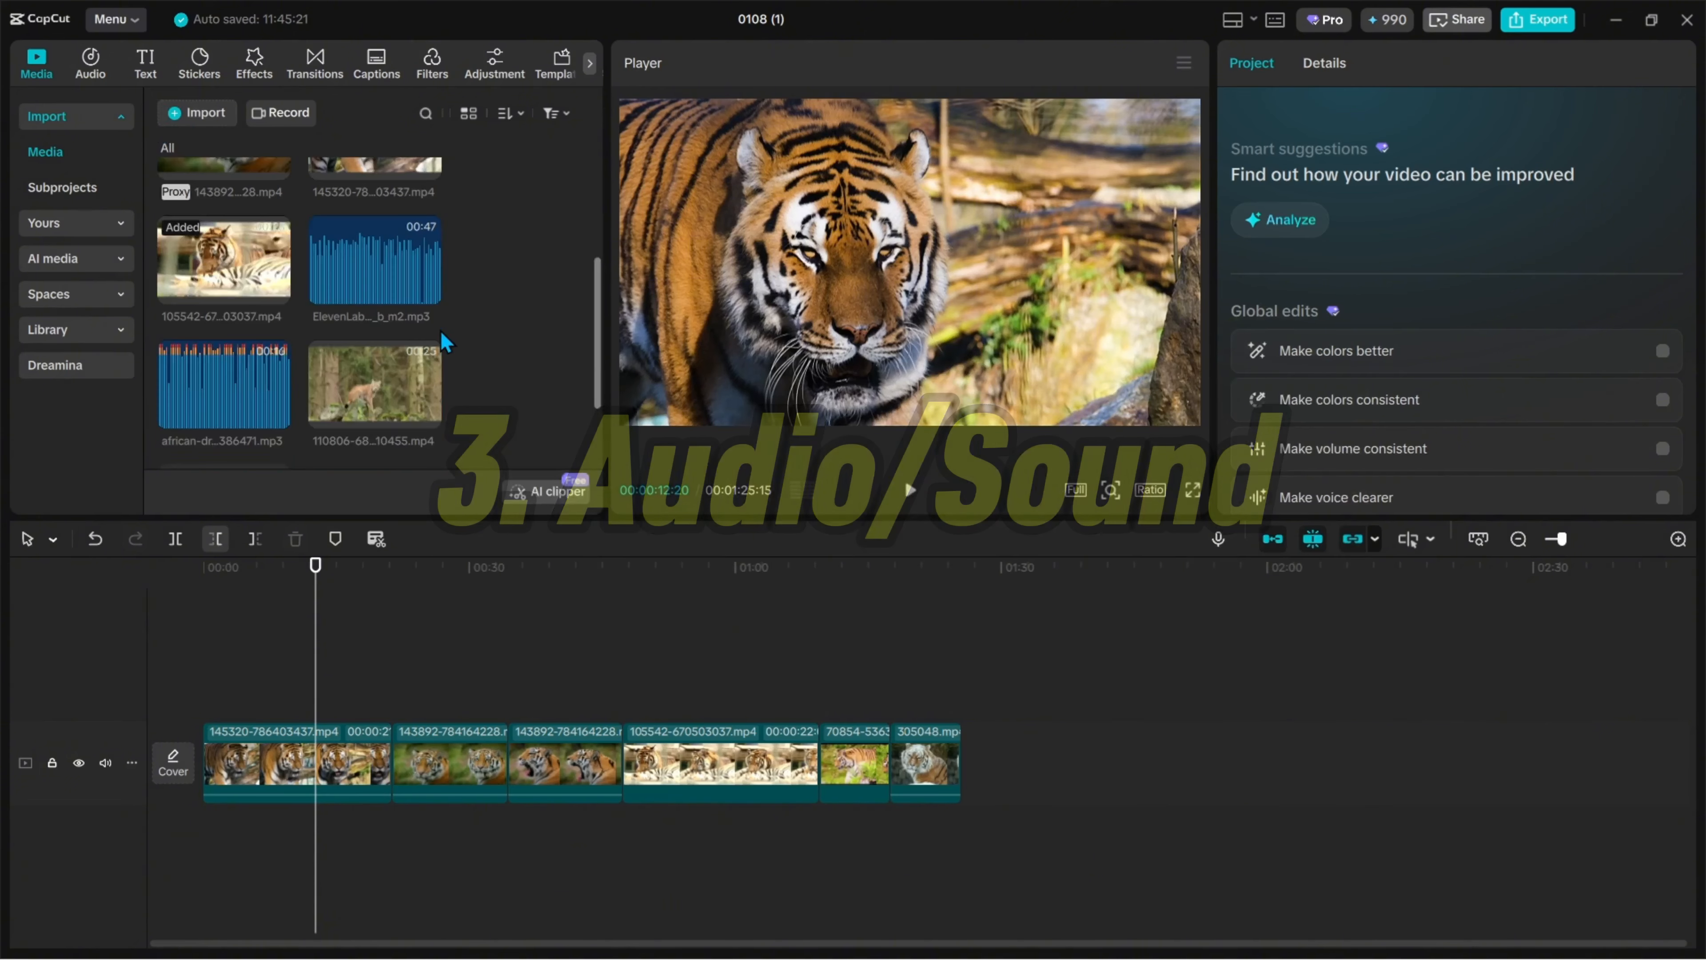
left_click_drag(203, 382, 230, 847)
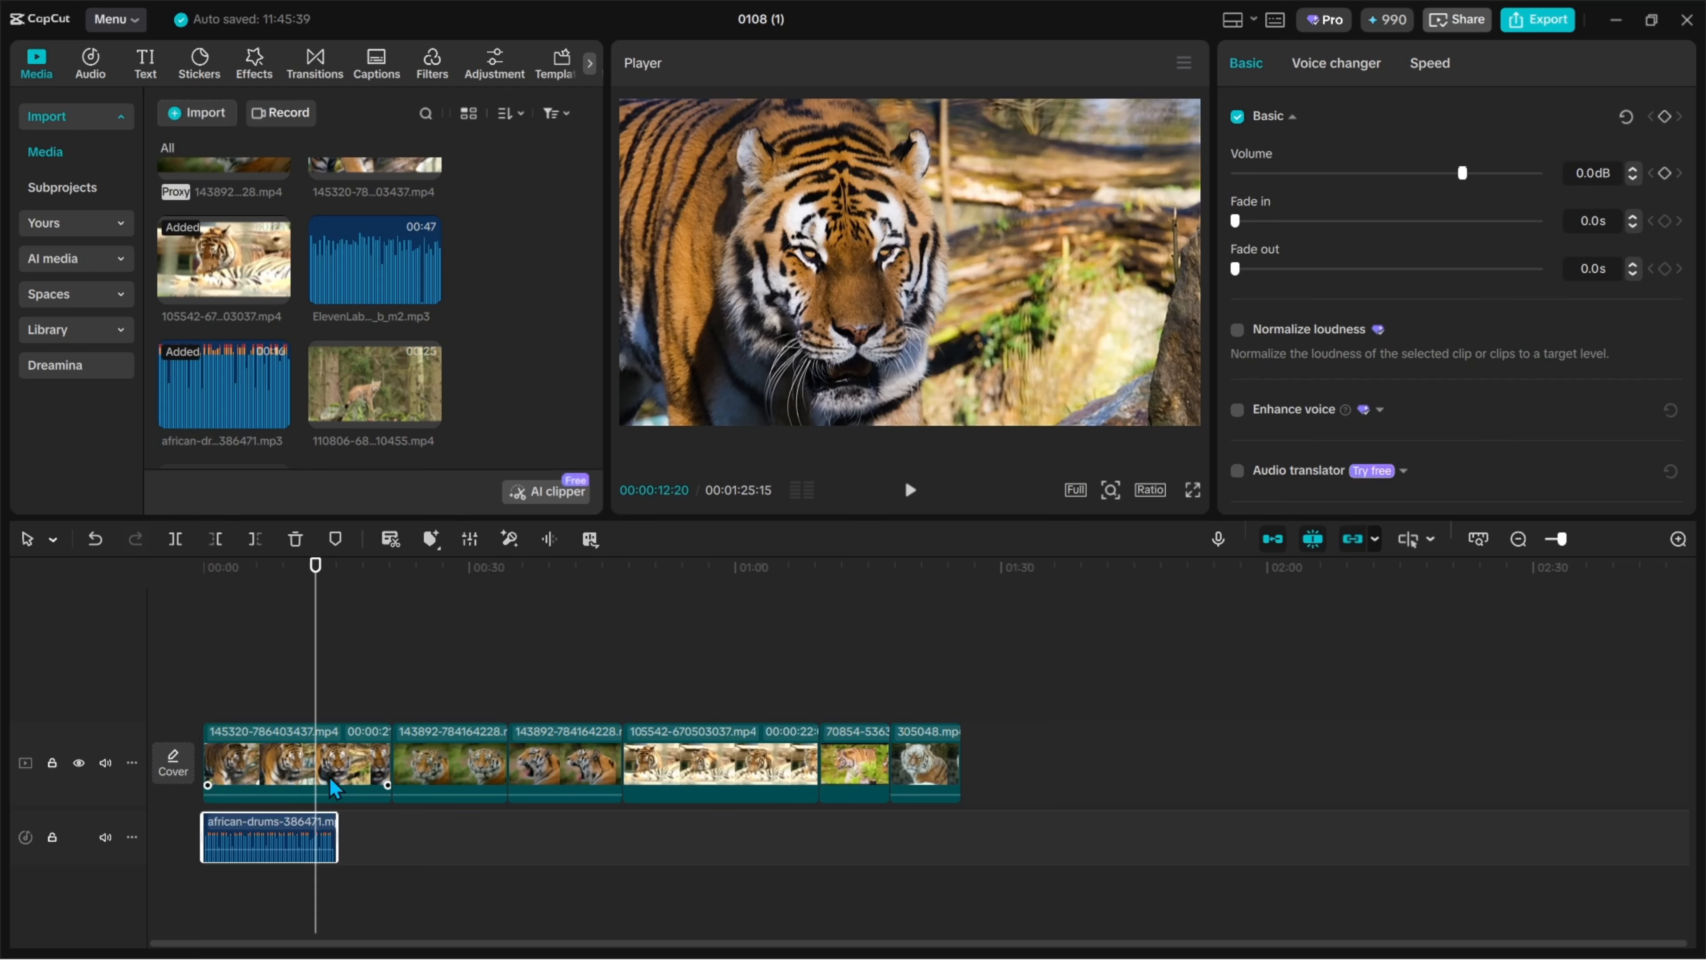
scroll(330, 775, "up", 5, "ctrl")
mouse_move(555, 948)
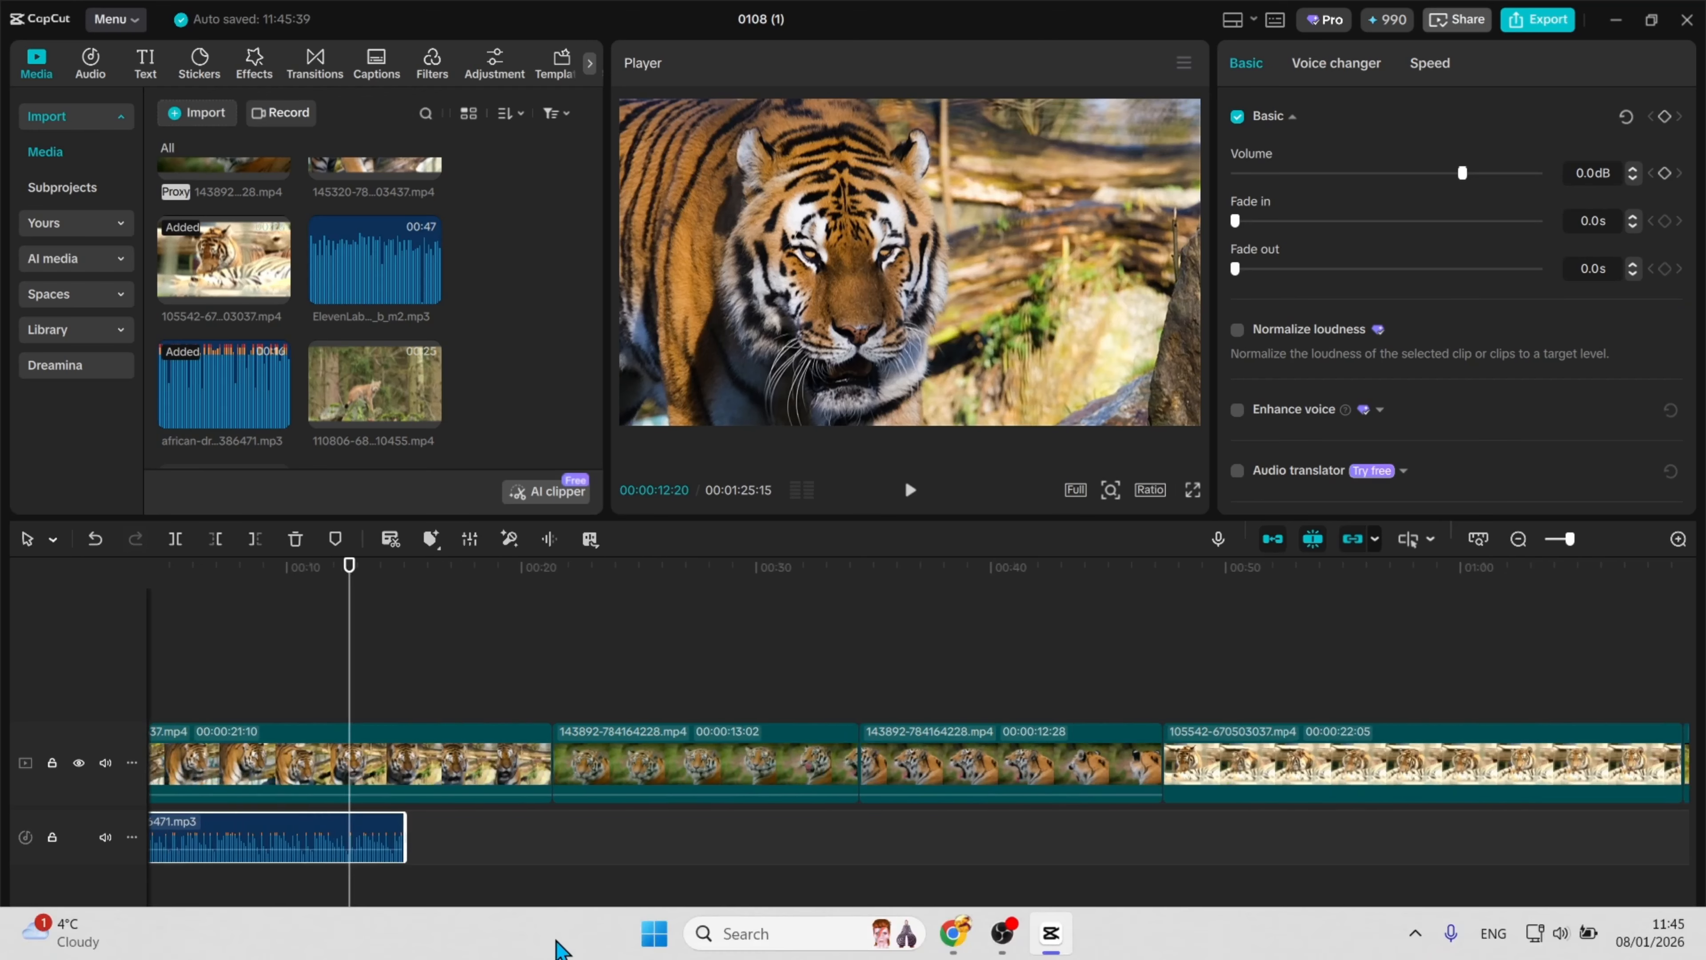
left_click_drag(758, 941, 491, 941)
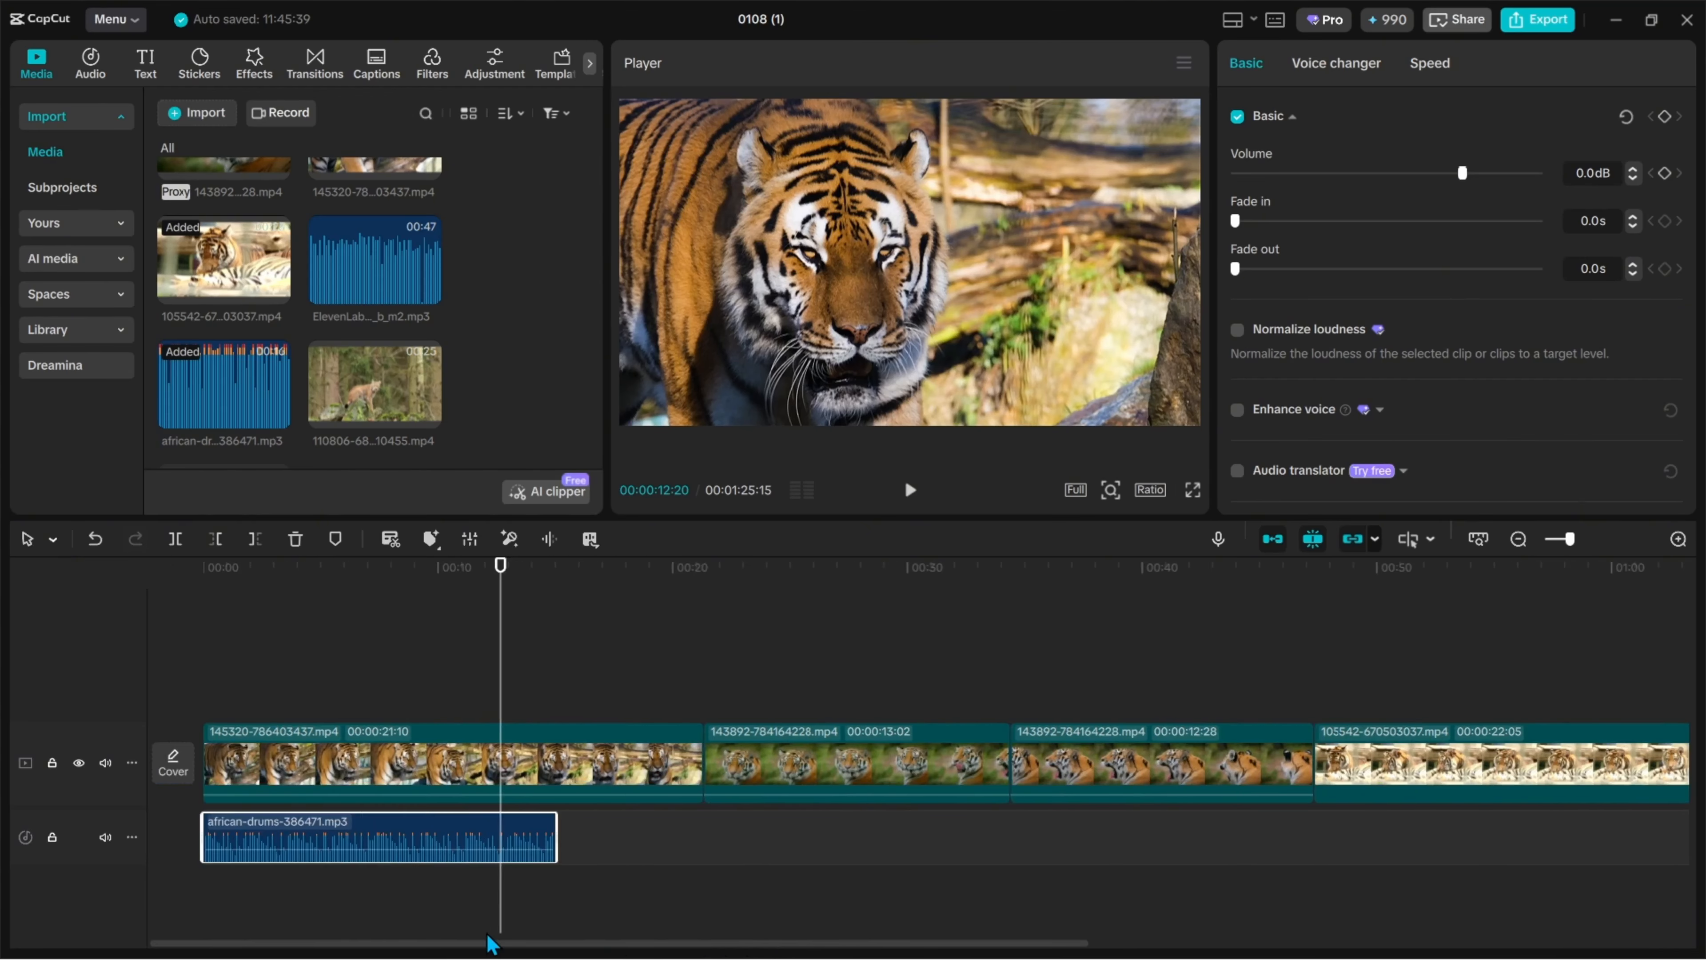
Step: Play the first few seconds of the video together with the drum music from the start
left_click(230, 676)
left_click(205, 678)
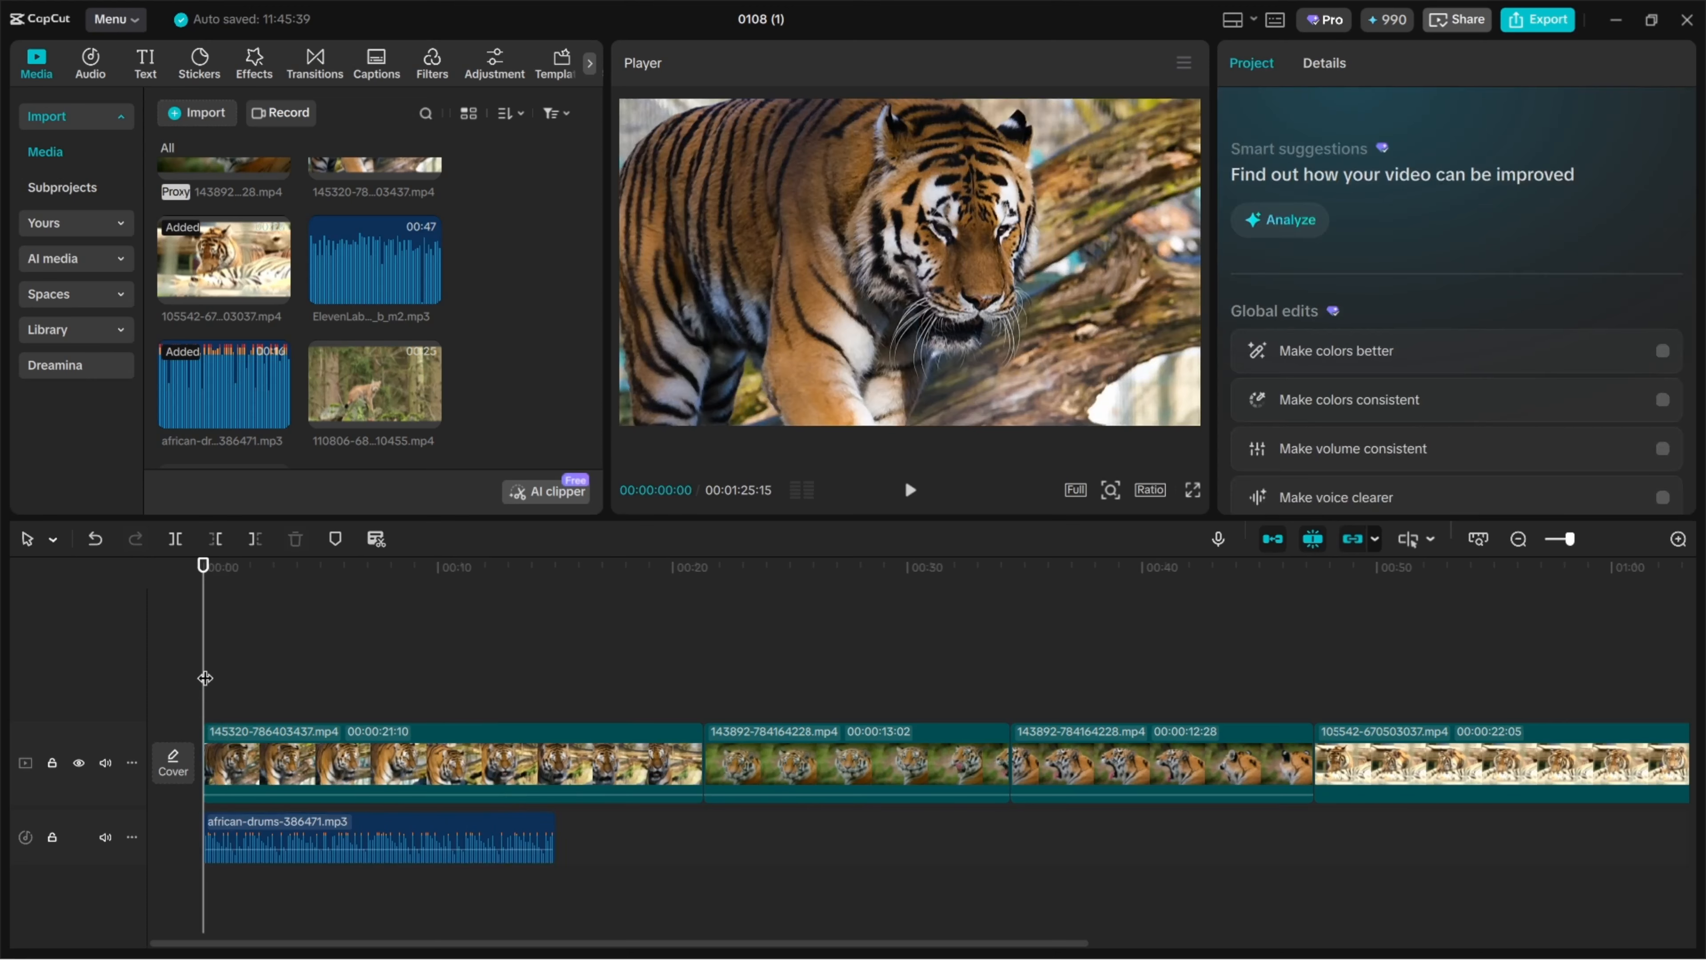
left_click(910, 490)
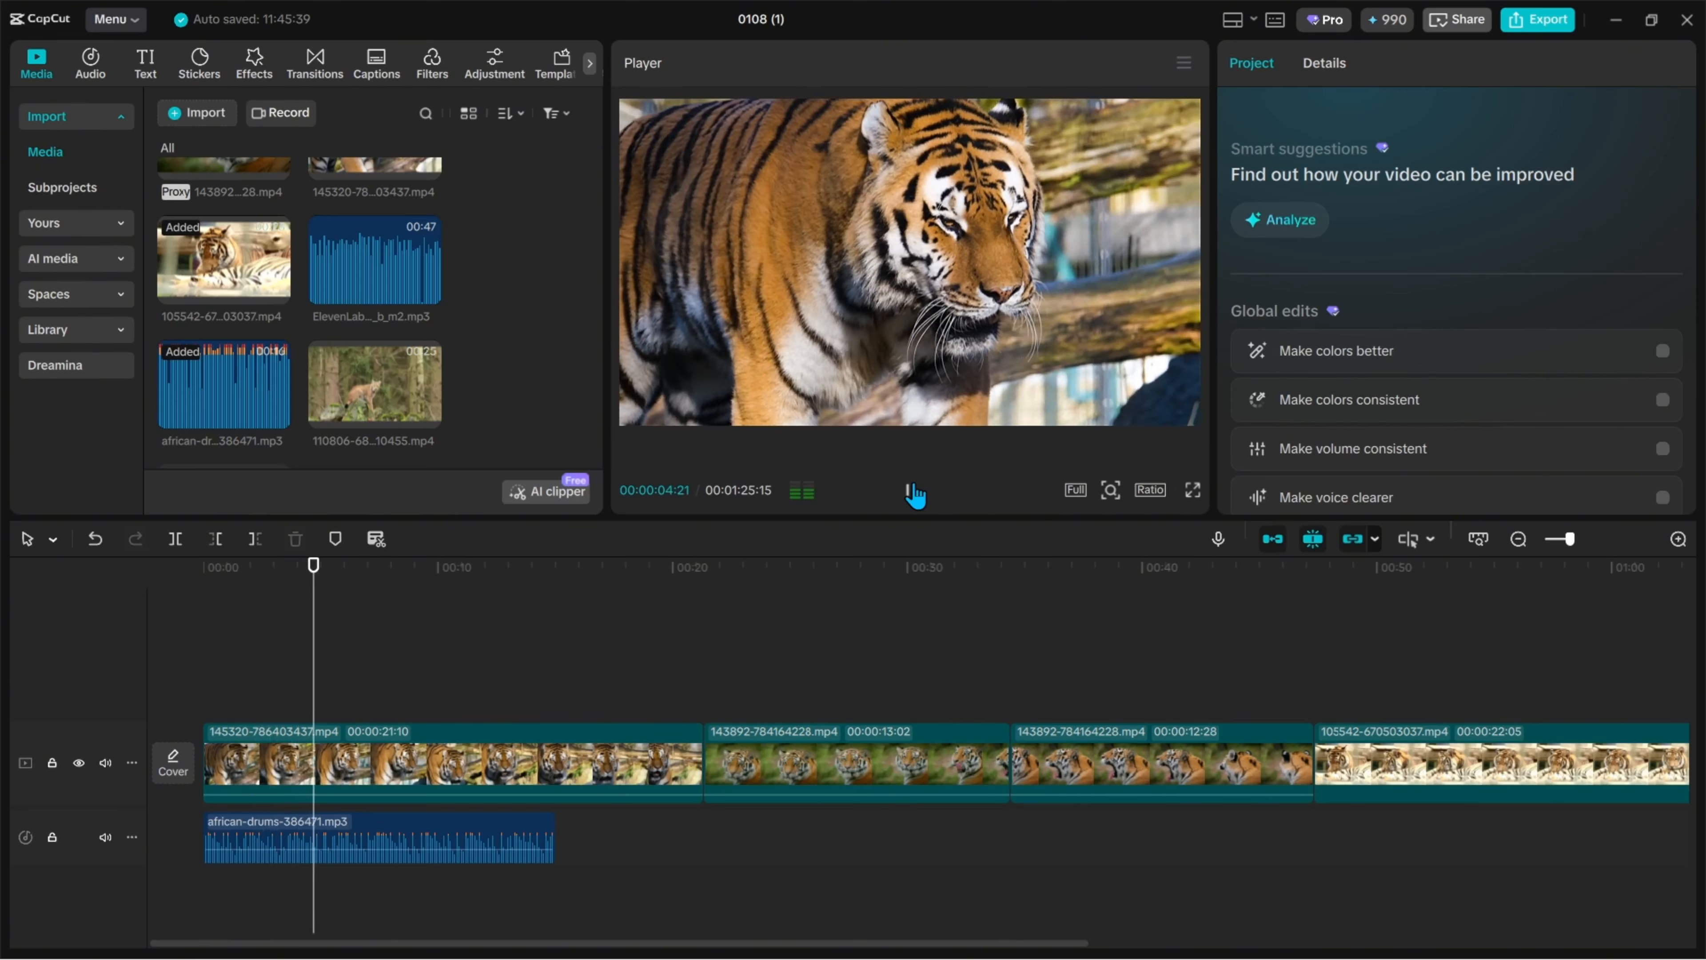
left_click(912, 495)
Step: Add a marker to the african-drums audio clip on the first strong beat at 00:00:01:28
scroll(377, 758, "up", 2)
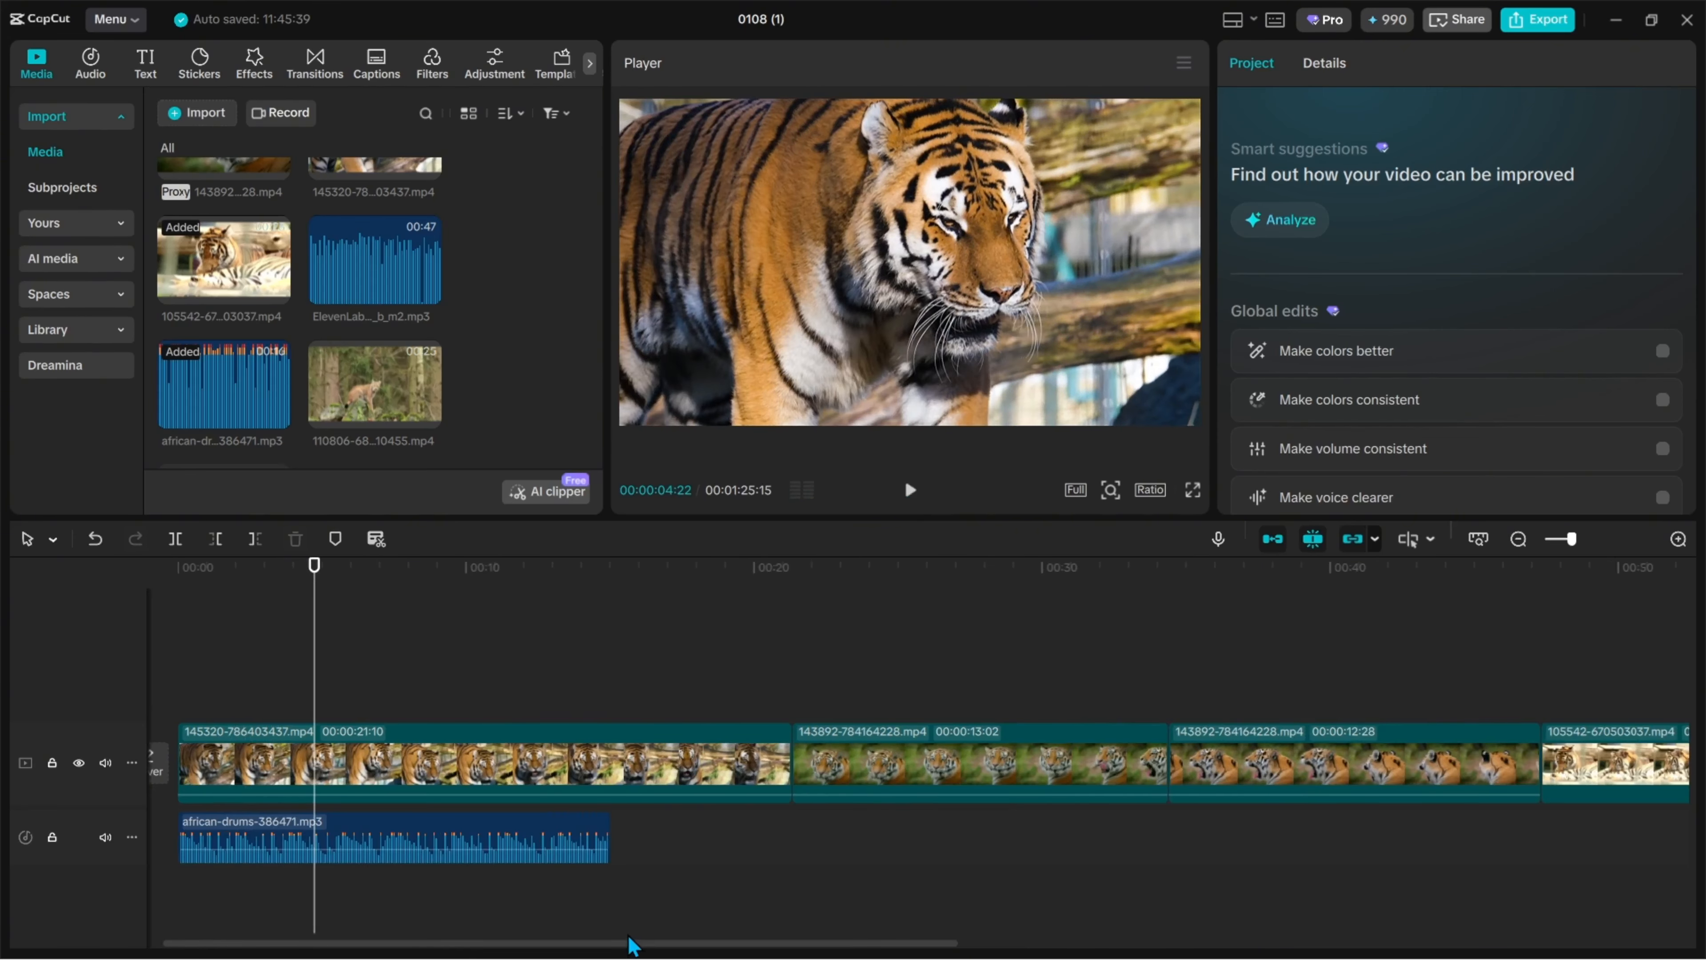
left_click(451, 664)
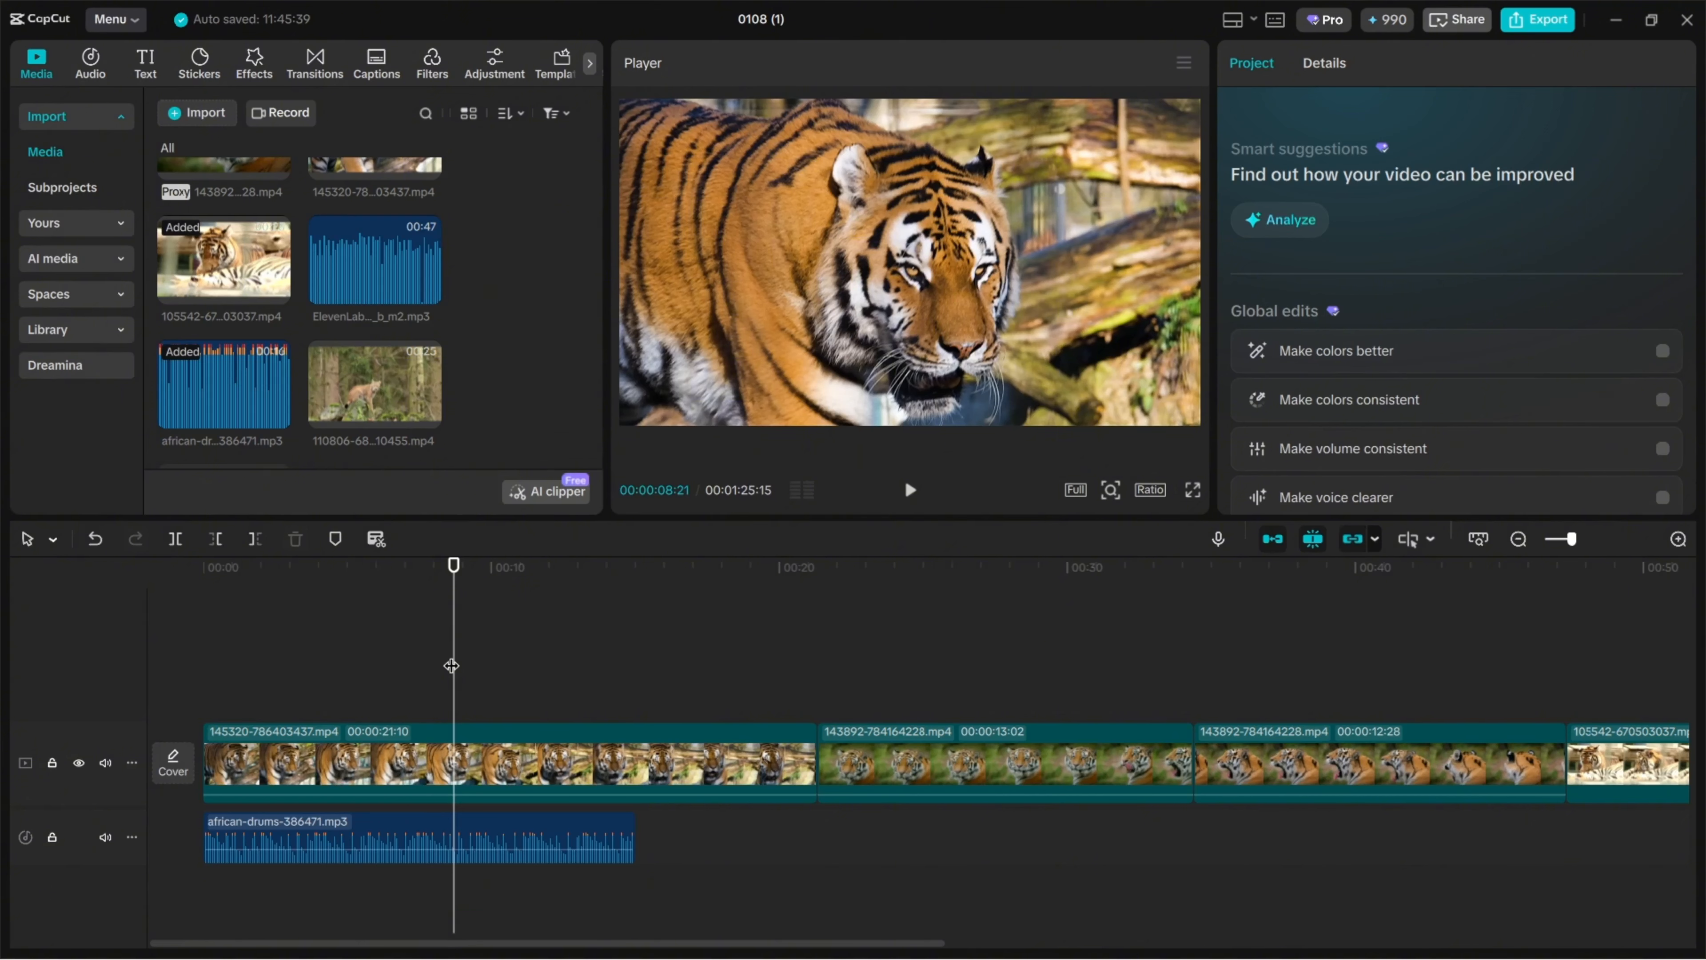
left_click_drag(451, 664, 144, 685)
scroll(430, 684, "up", 5)
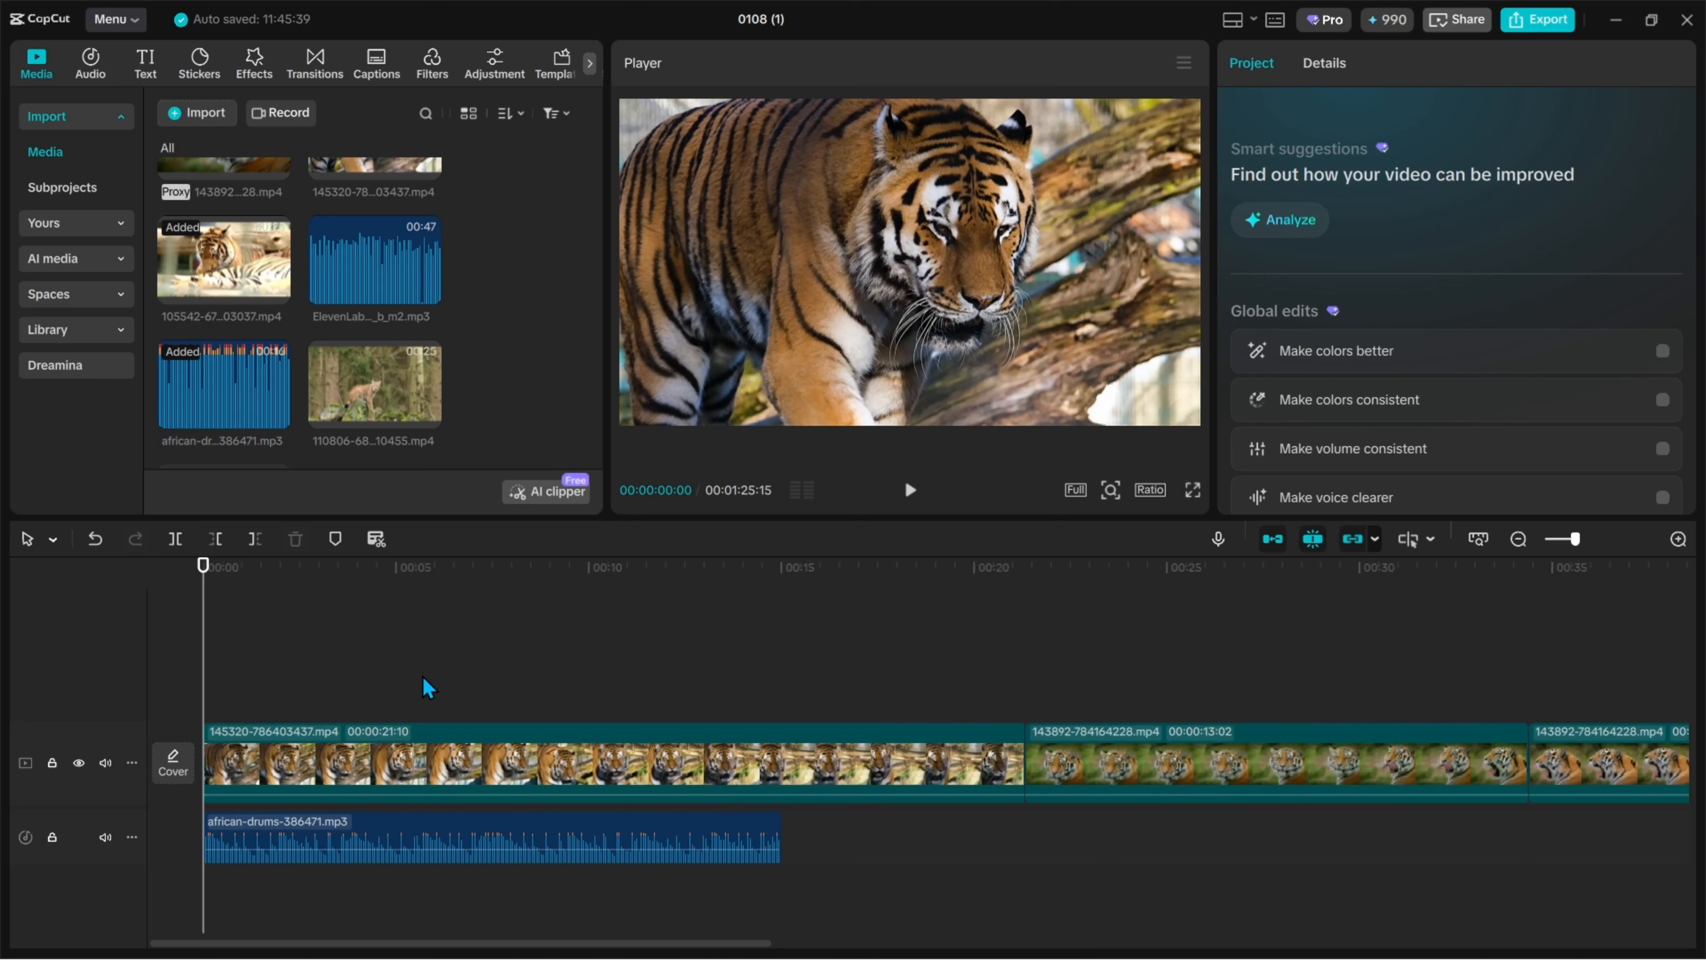
scroll(422, 676, "up", 1)
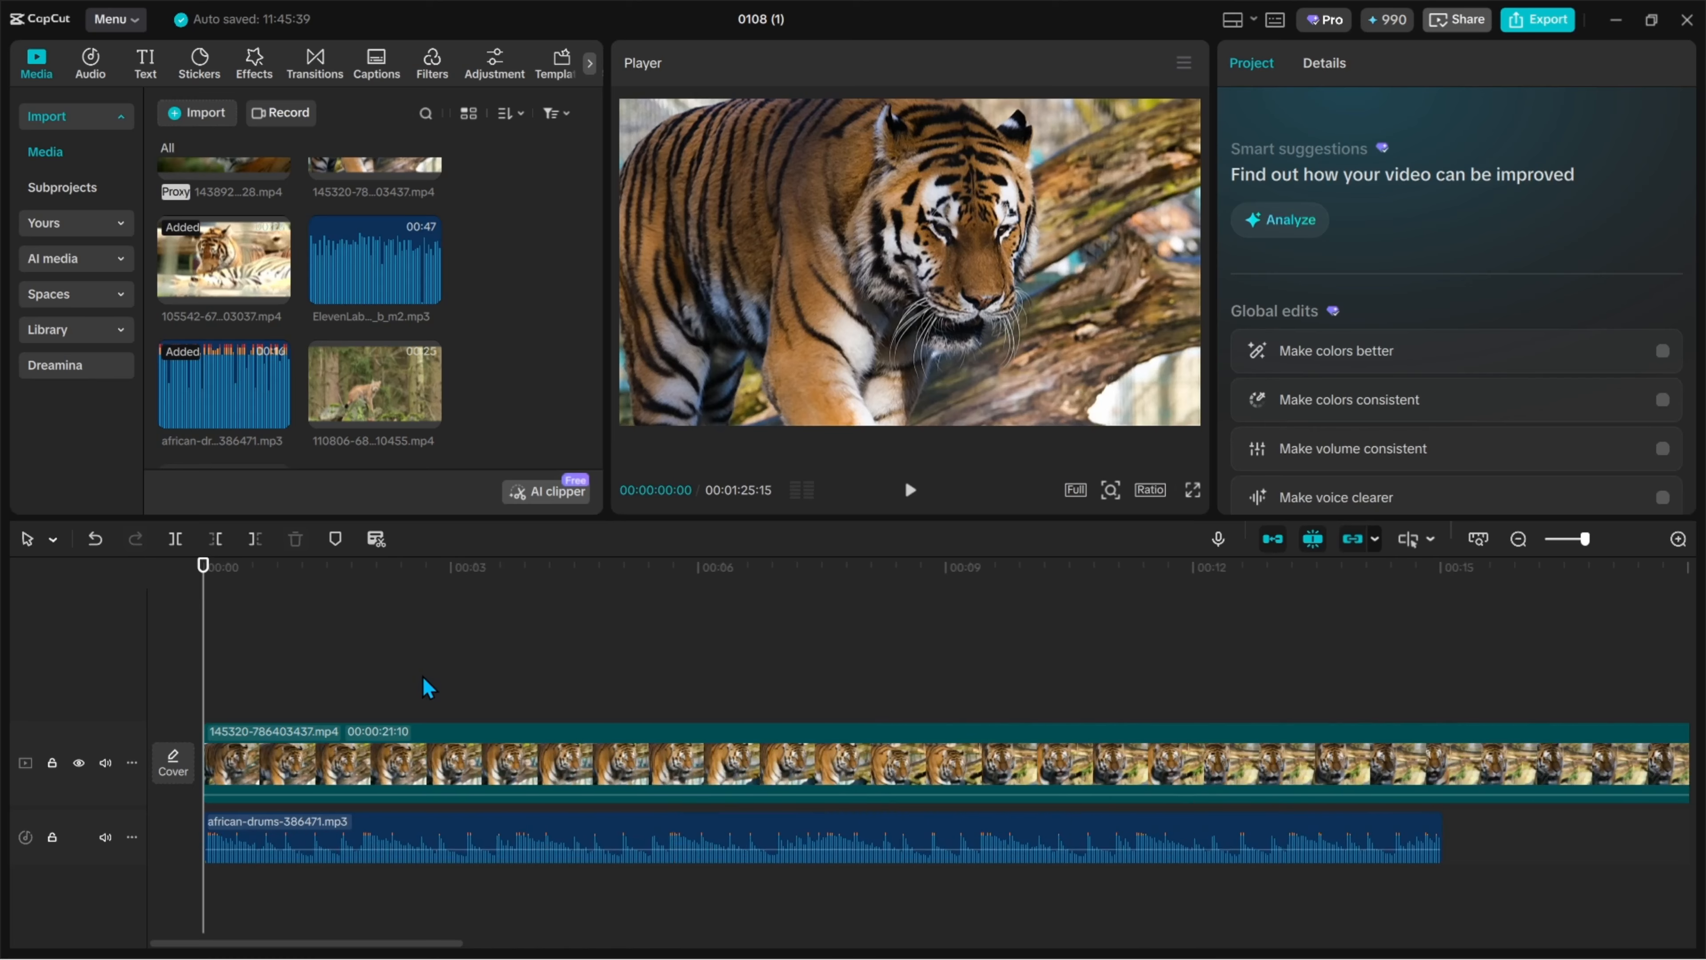
left_click(299, 667)
left_click_drag(299, 667, 360, 671)
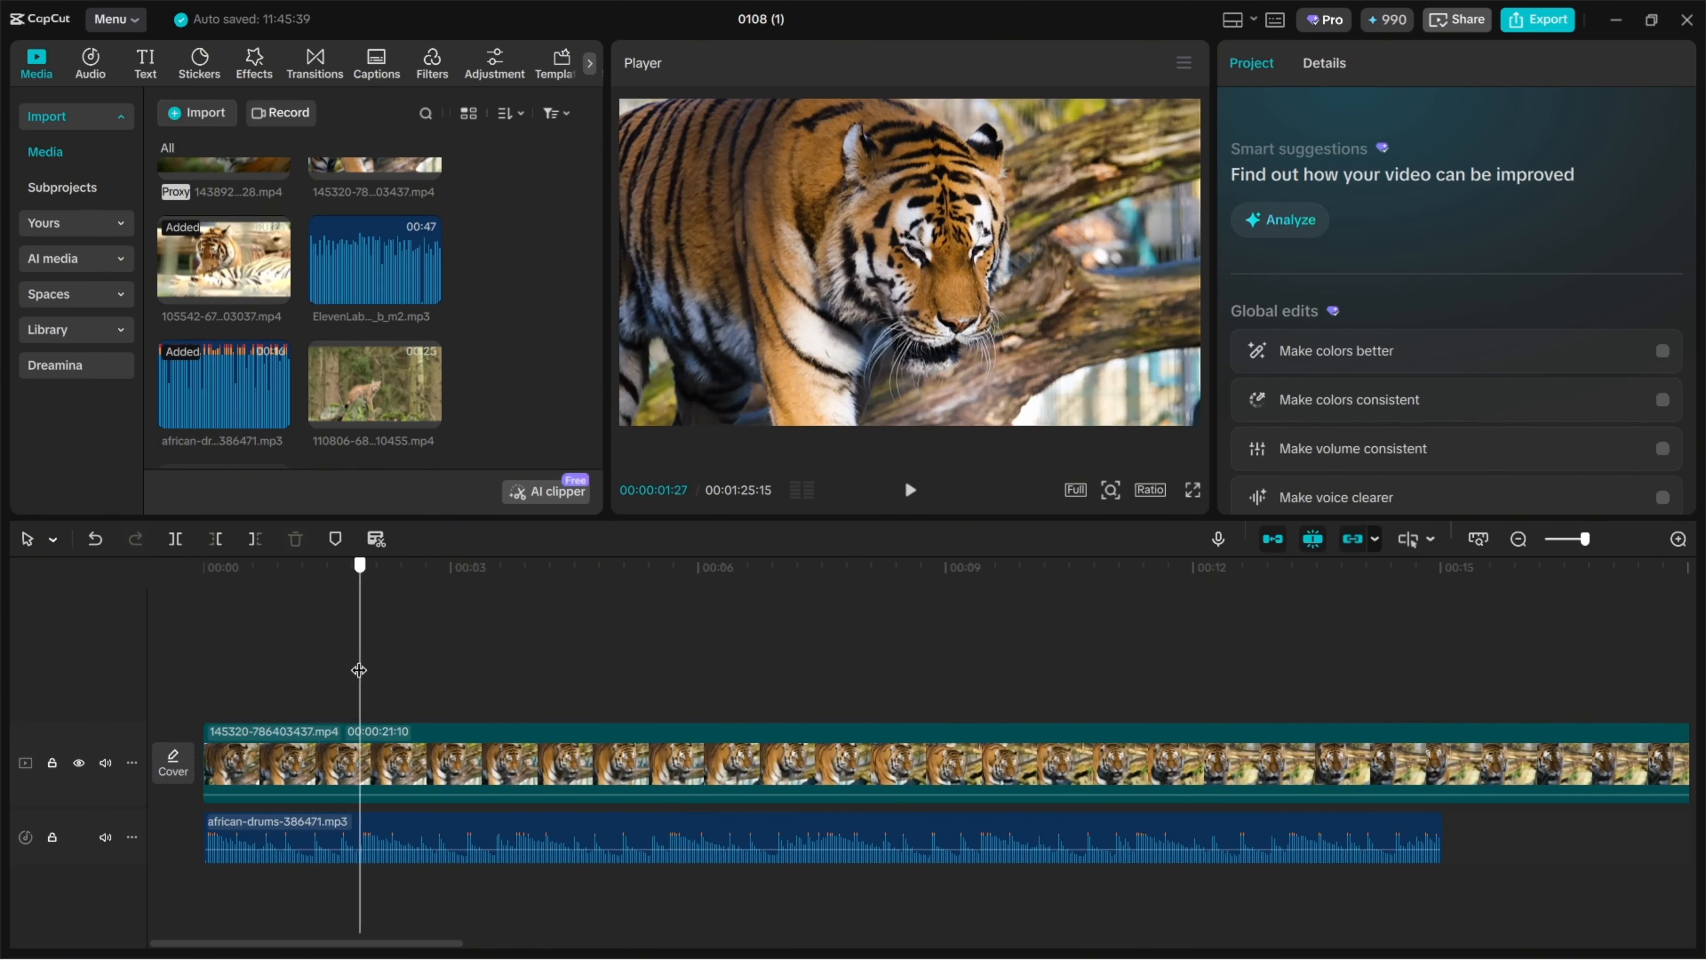
left_click(358, 838)
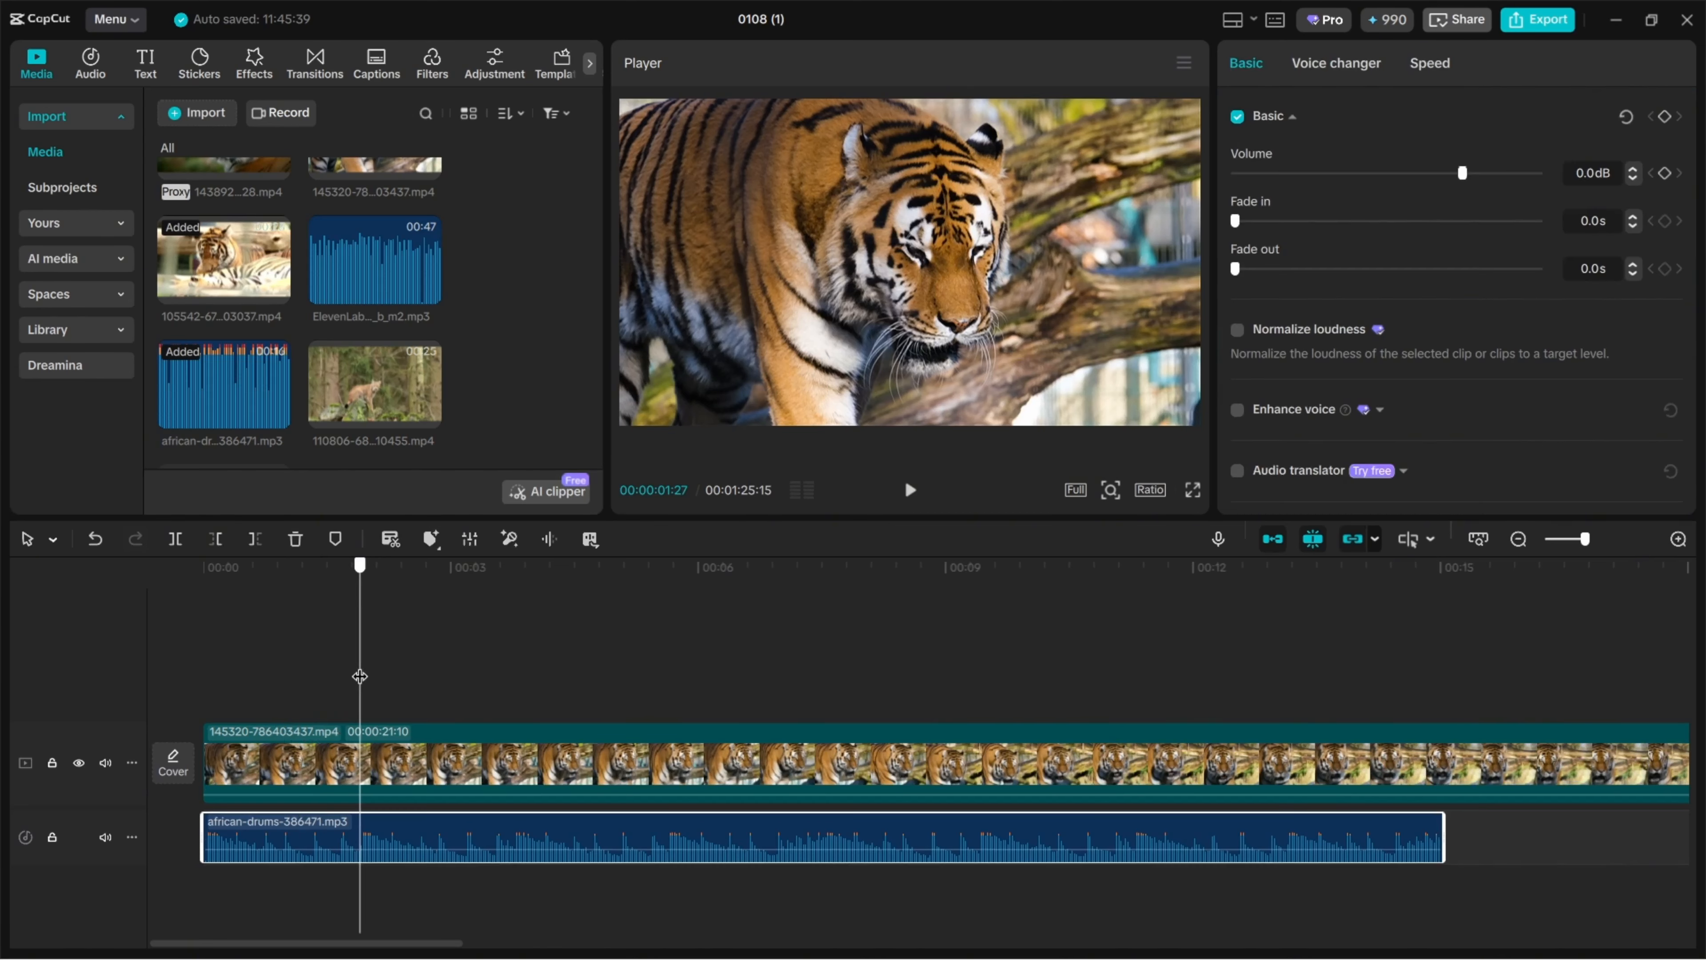
left_click_drag(360, 677, 361, 678)
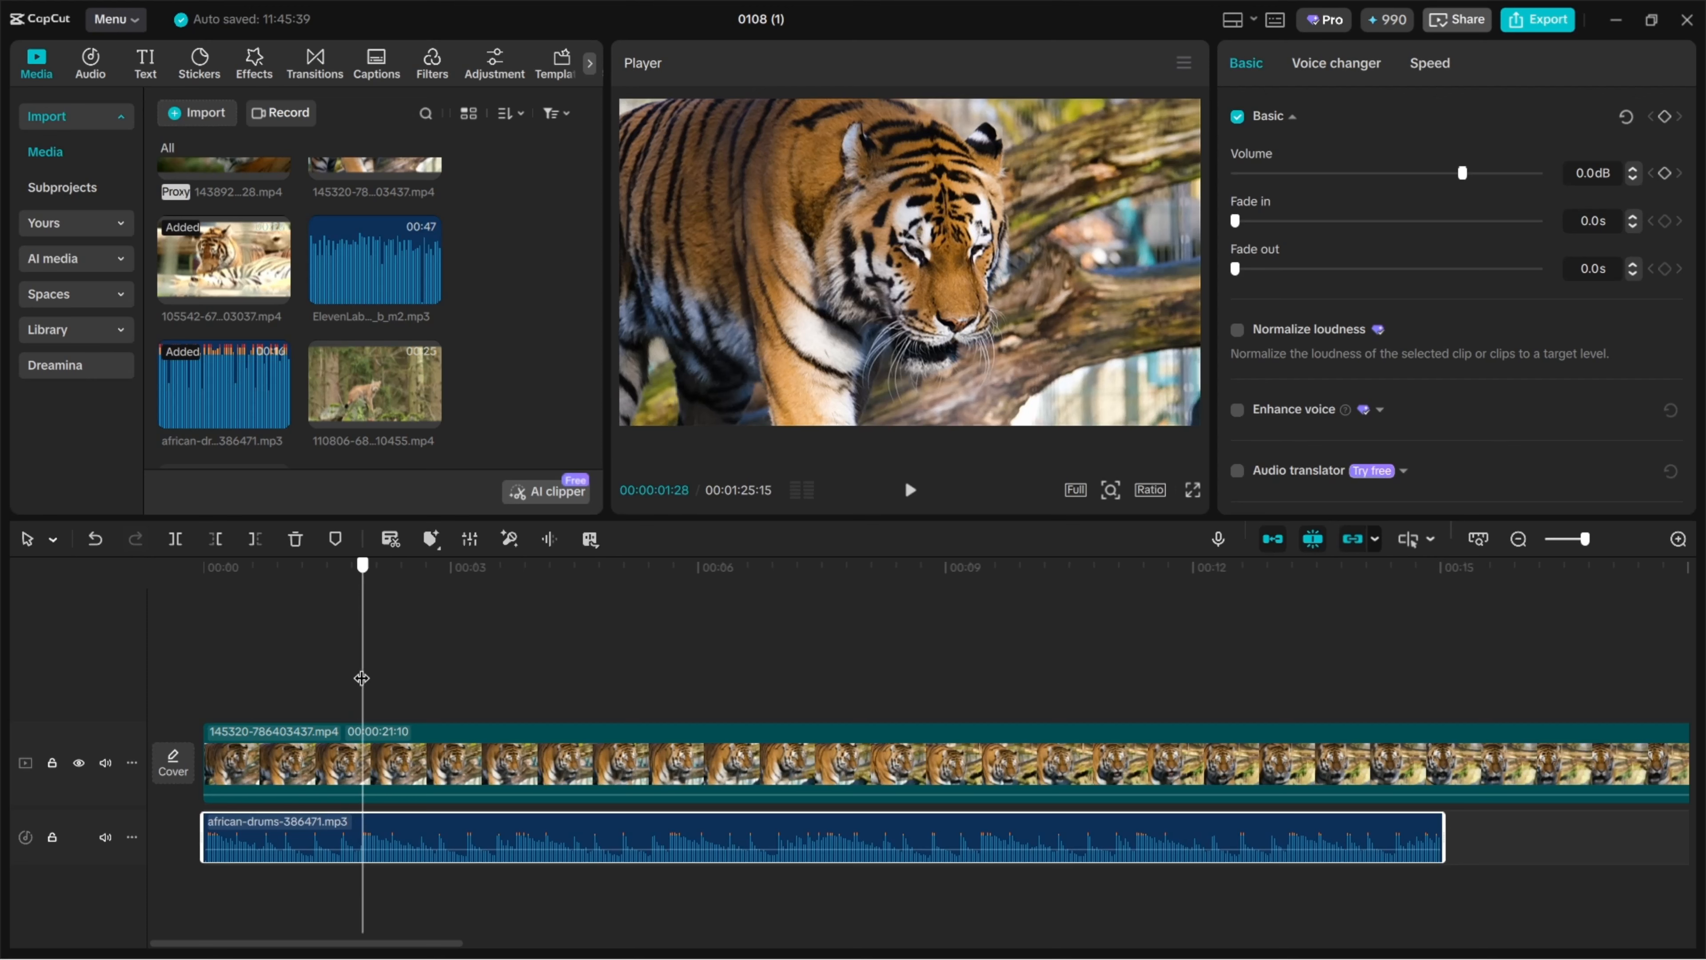
left_click(337, 540)
Step: Add a marker to the african-drums audio clip on the next beat at 00:00:03:24
left_click(513, 664)
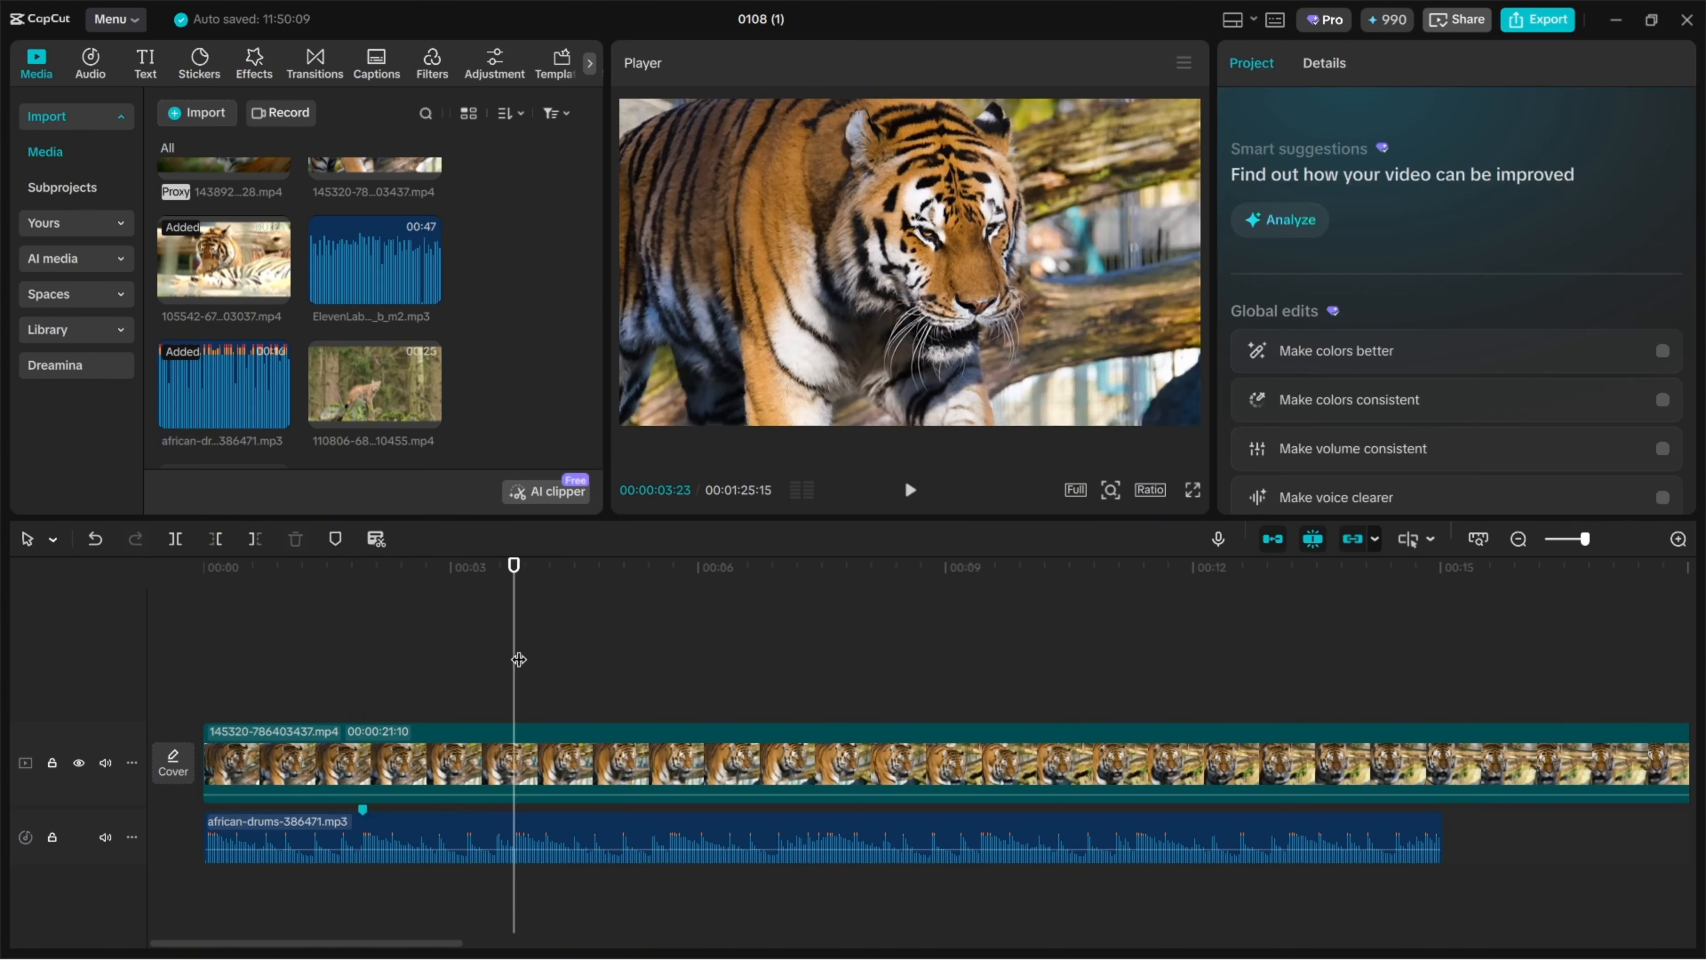
left_click_drag(519, 660, 516, 645)
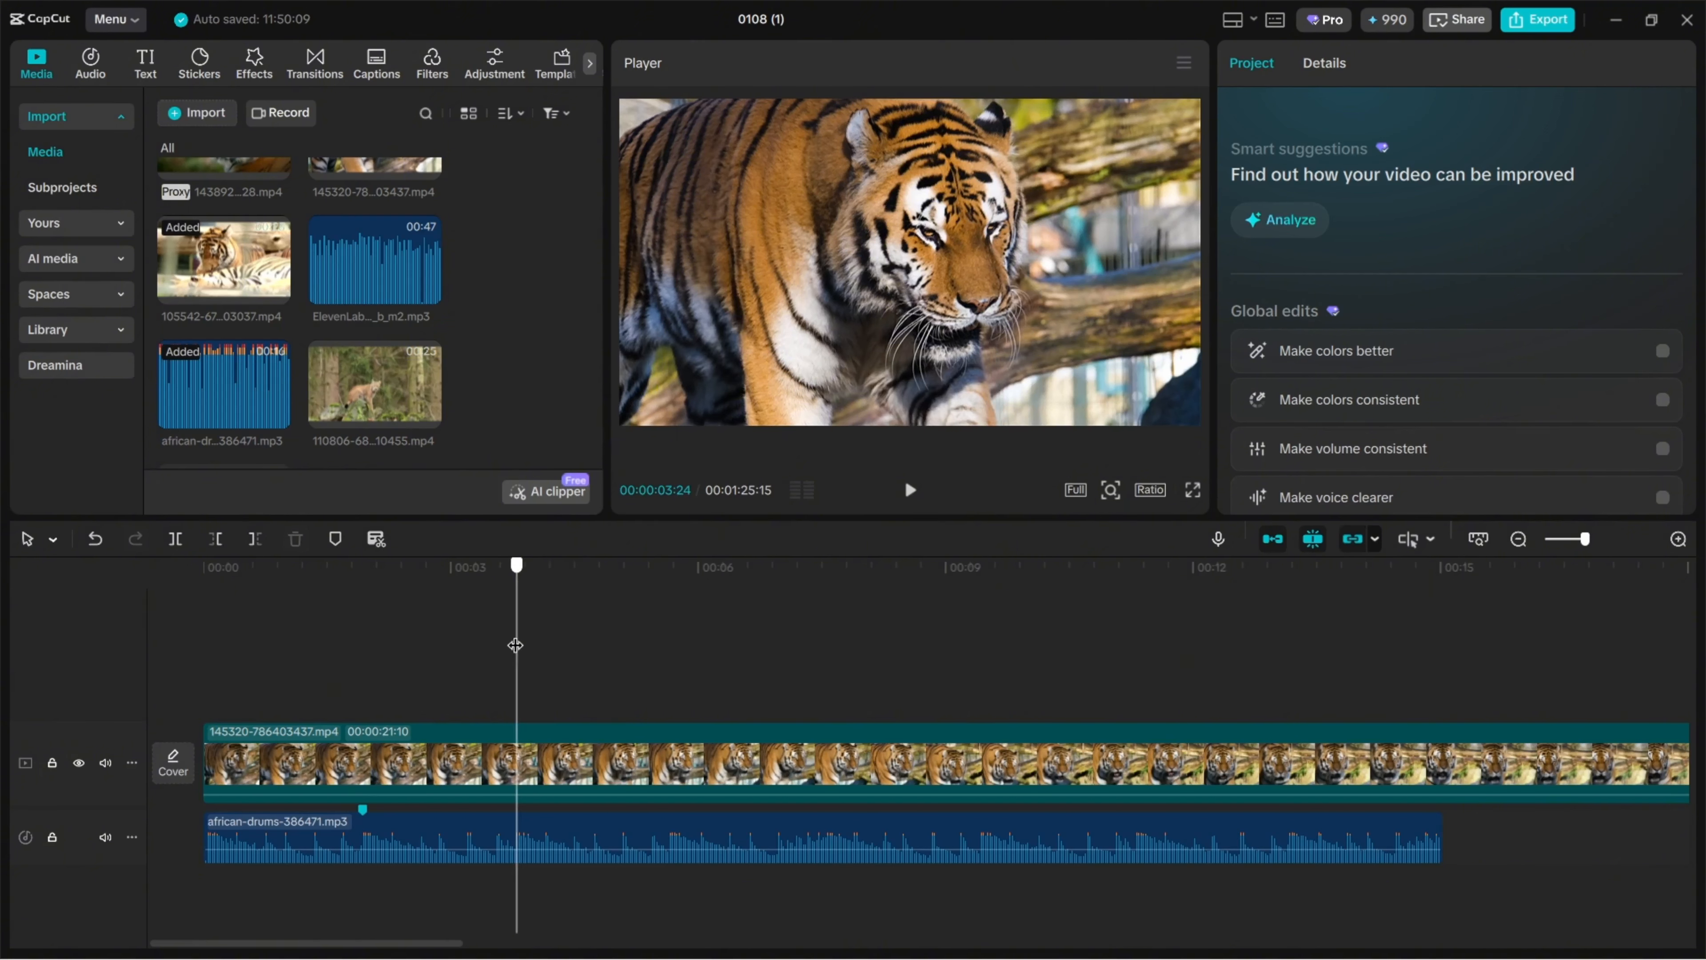
left_click(335, 540)
left_click(335, 535)
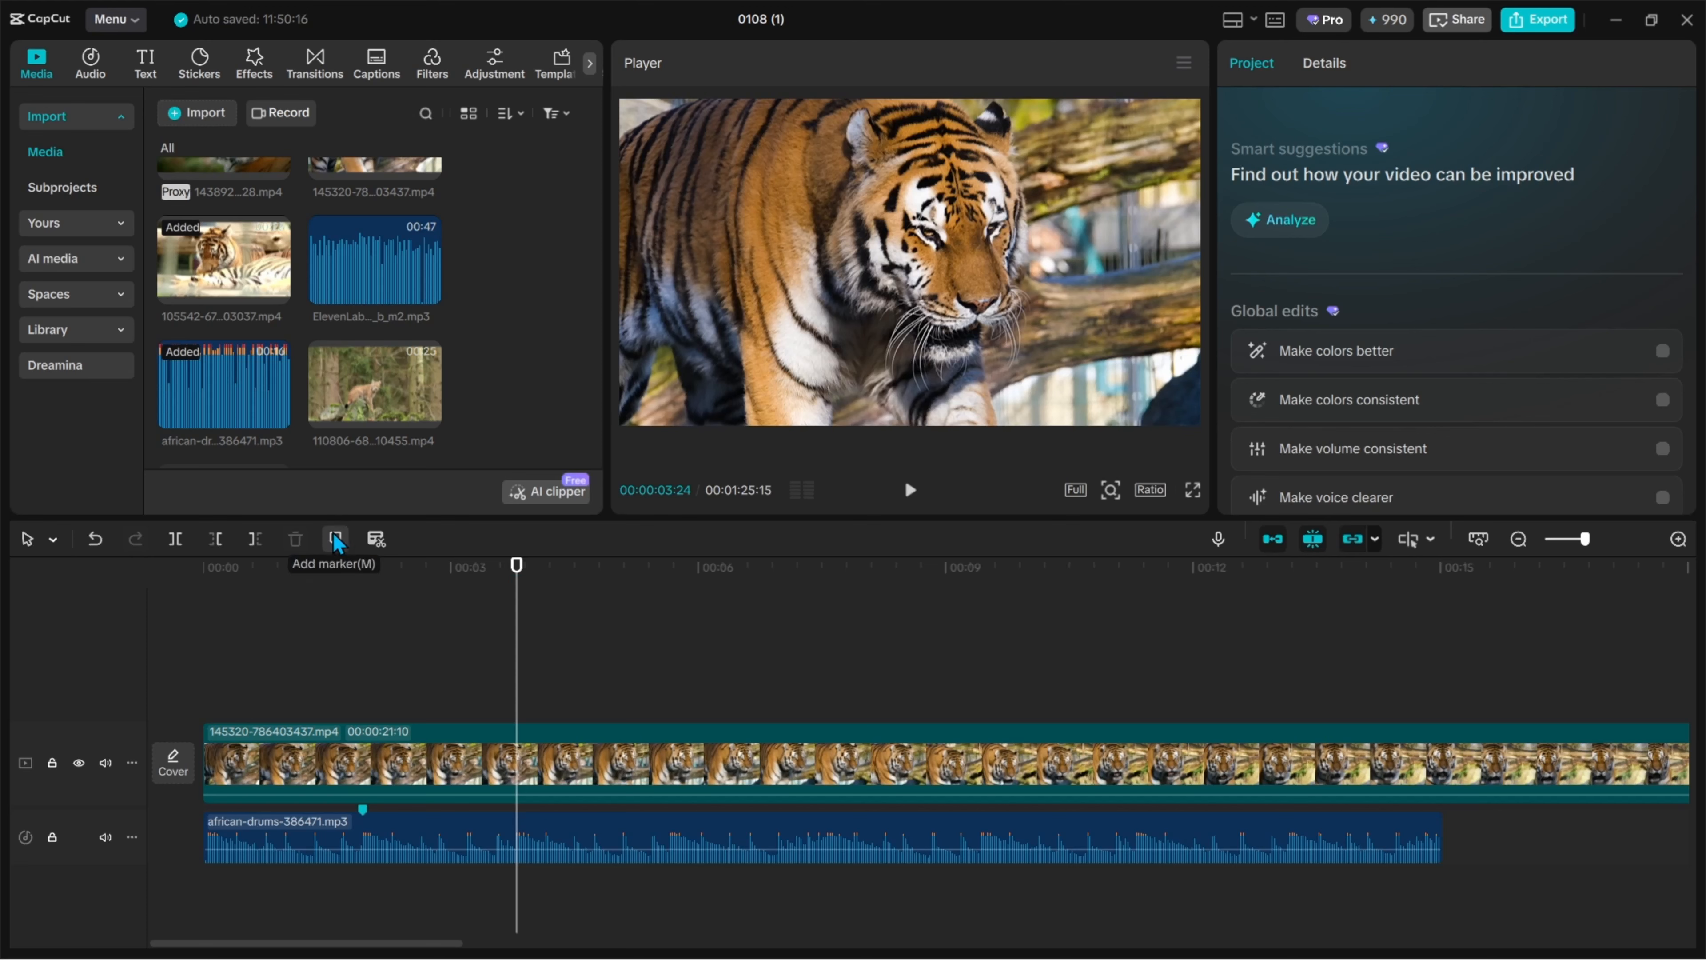
left_click(334, 535)
left_click(521, 831)
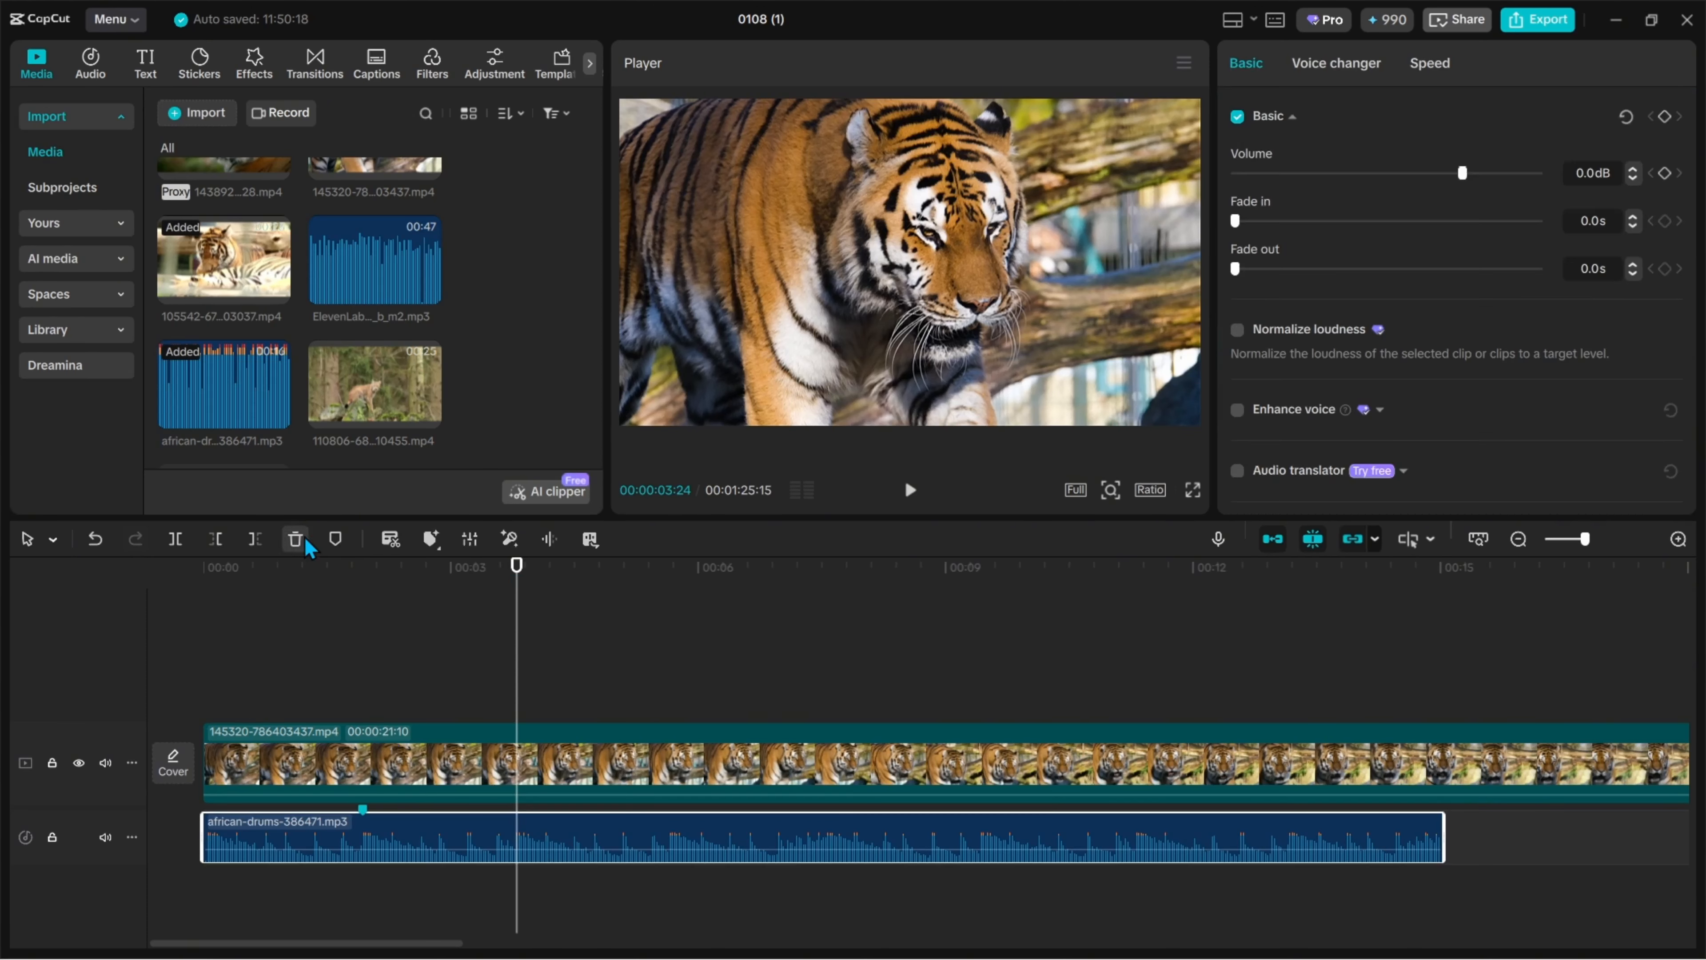
left_click(337, 542)
Step: Mark the beat at 00:00:05:19 on the african-drums audio clip
left_click(687, 679)
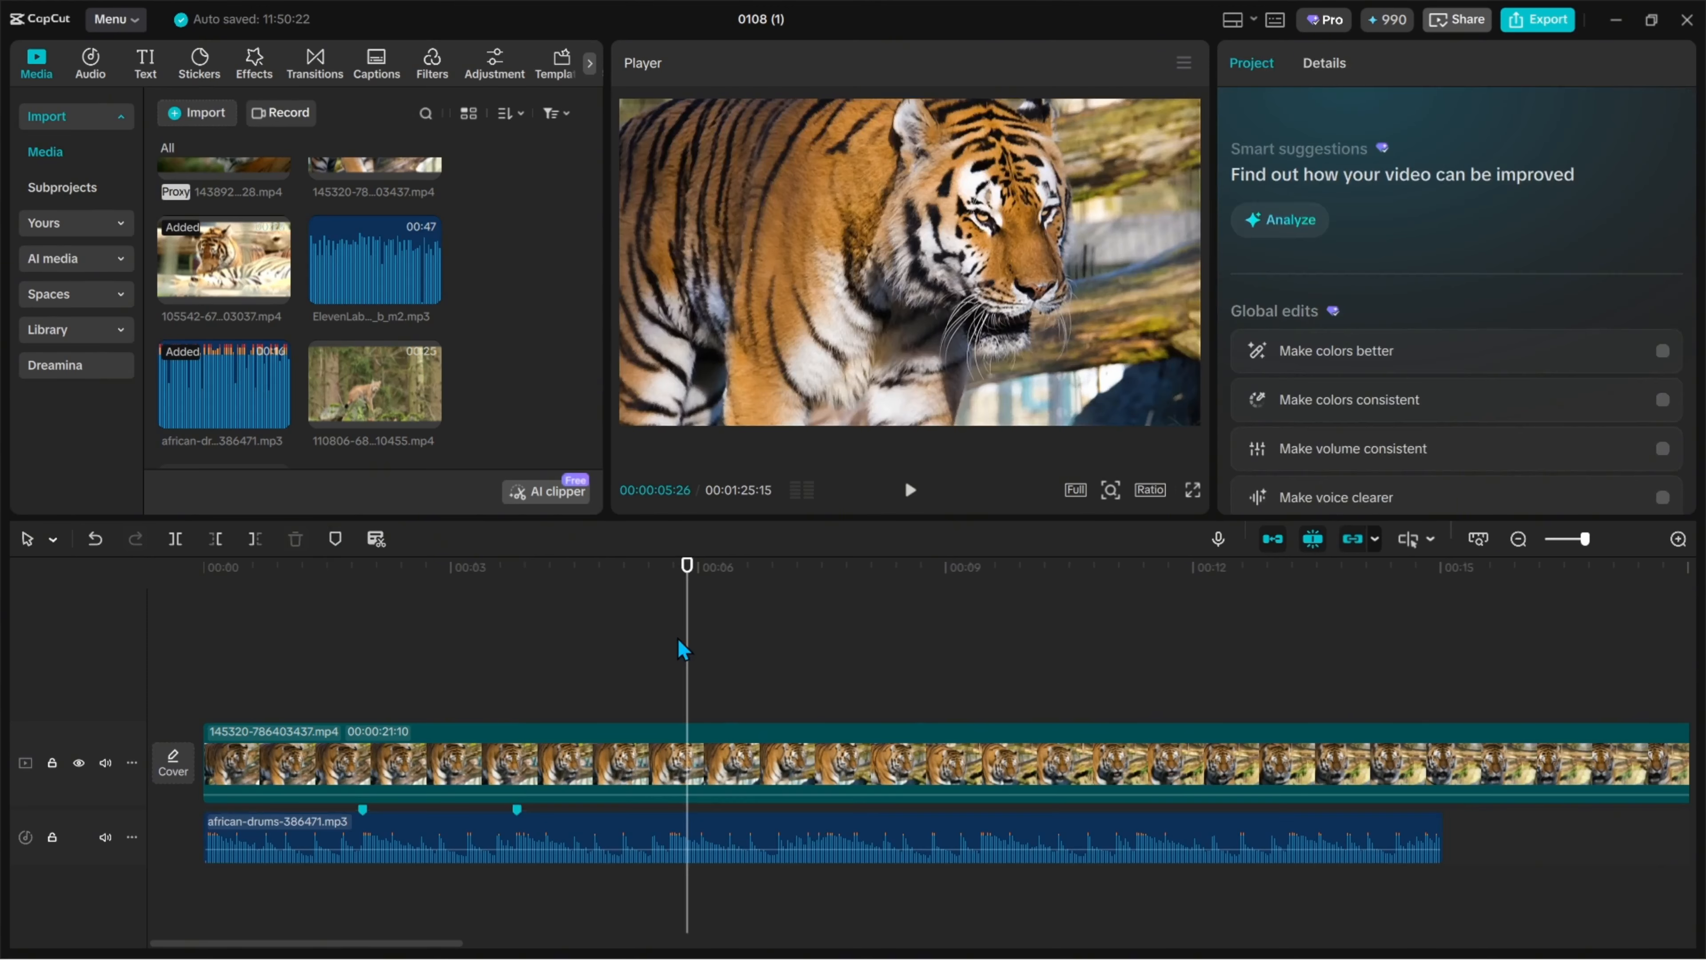
left_click_drag(683, 650, 667, 644)
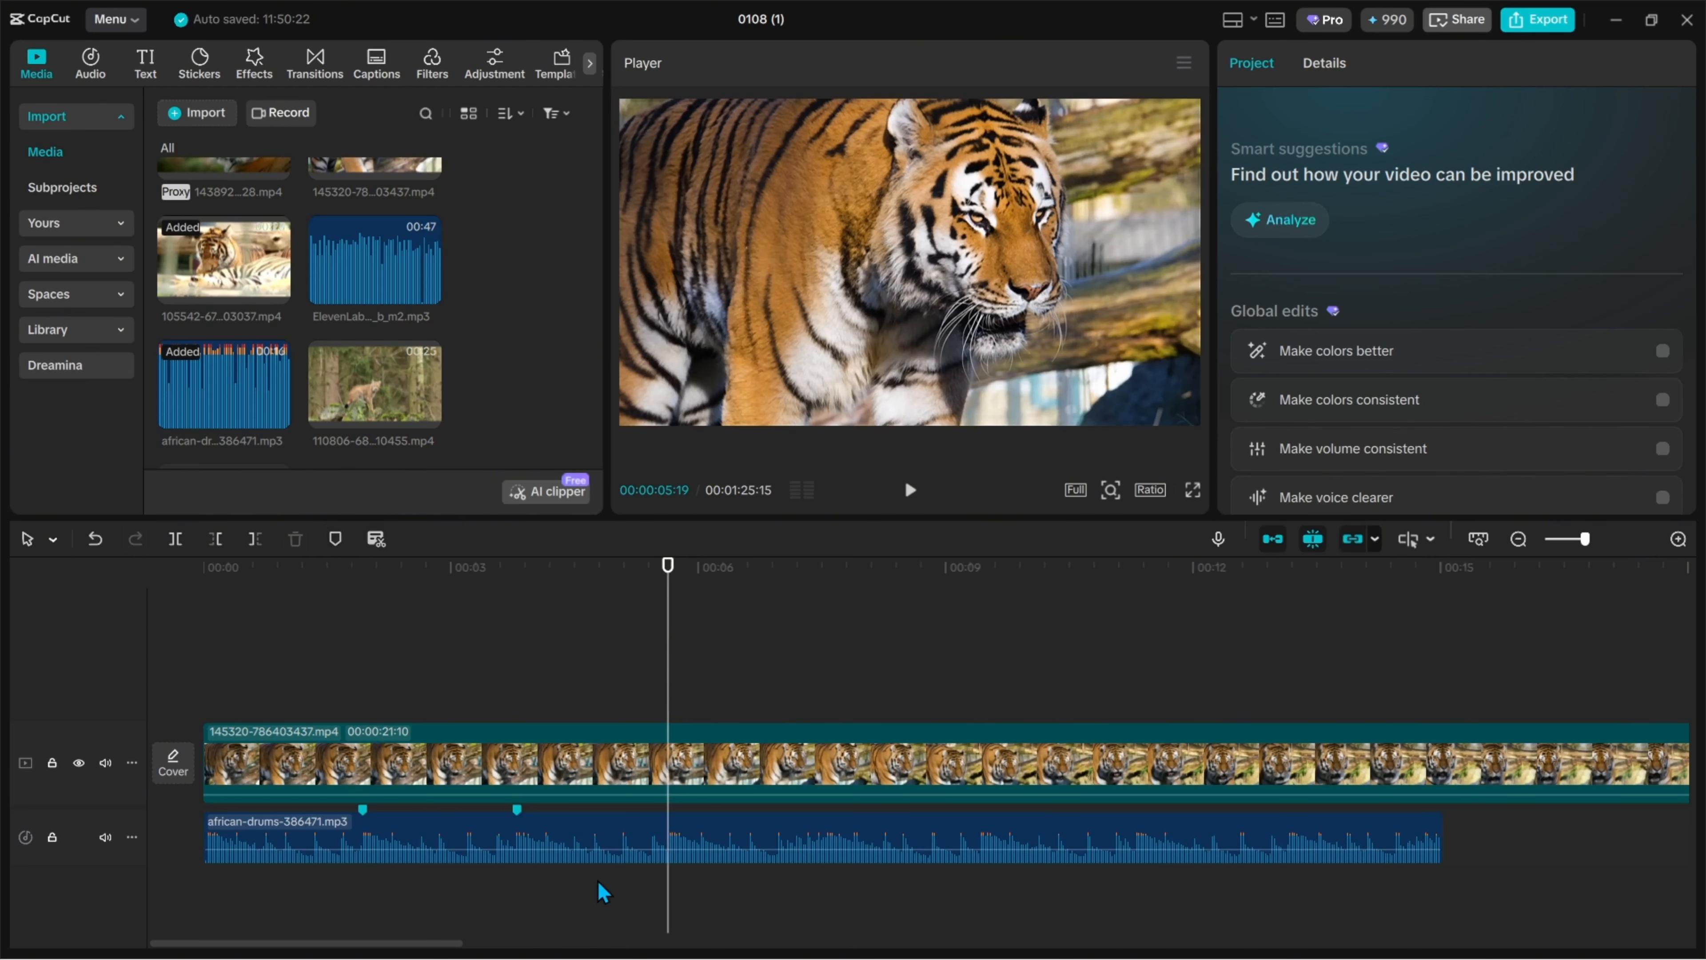
left_click(603, 843)
left_click(339, 540)
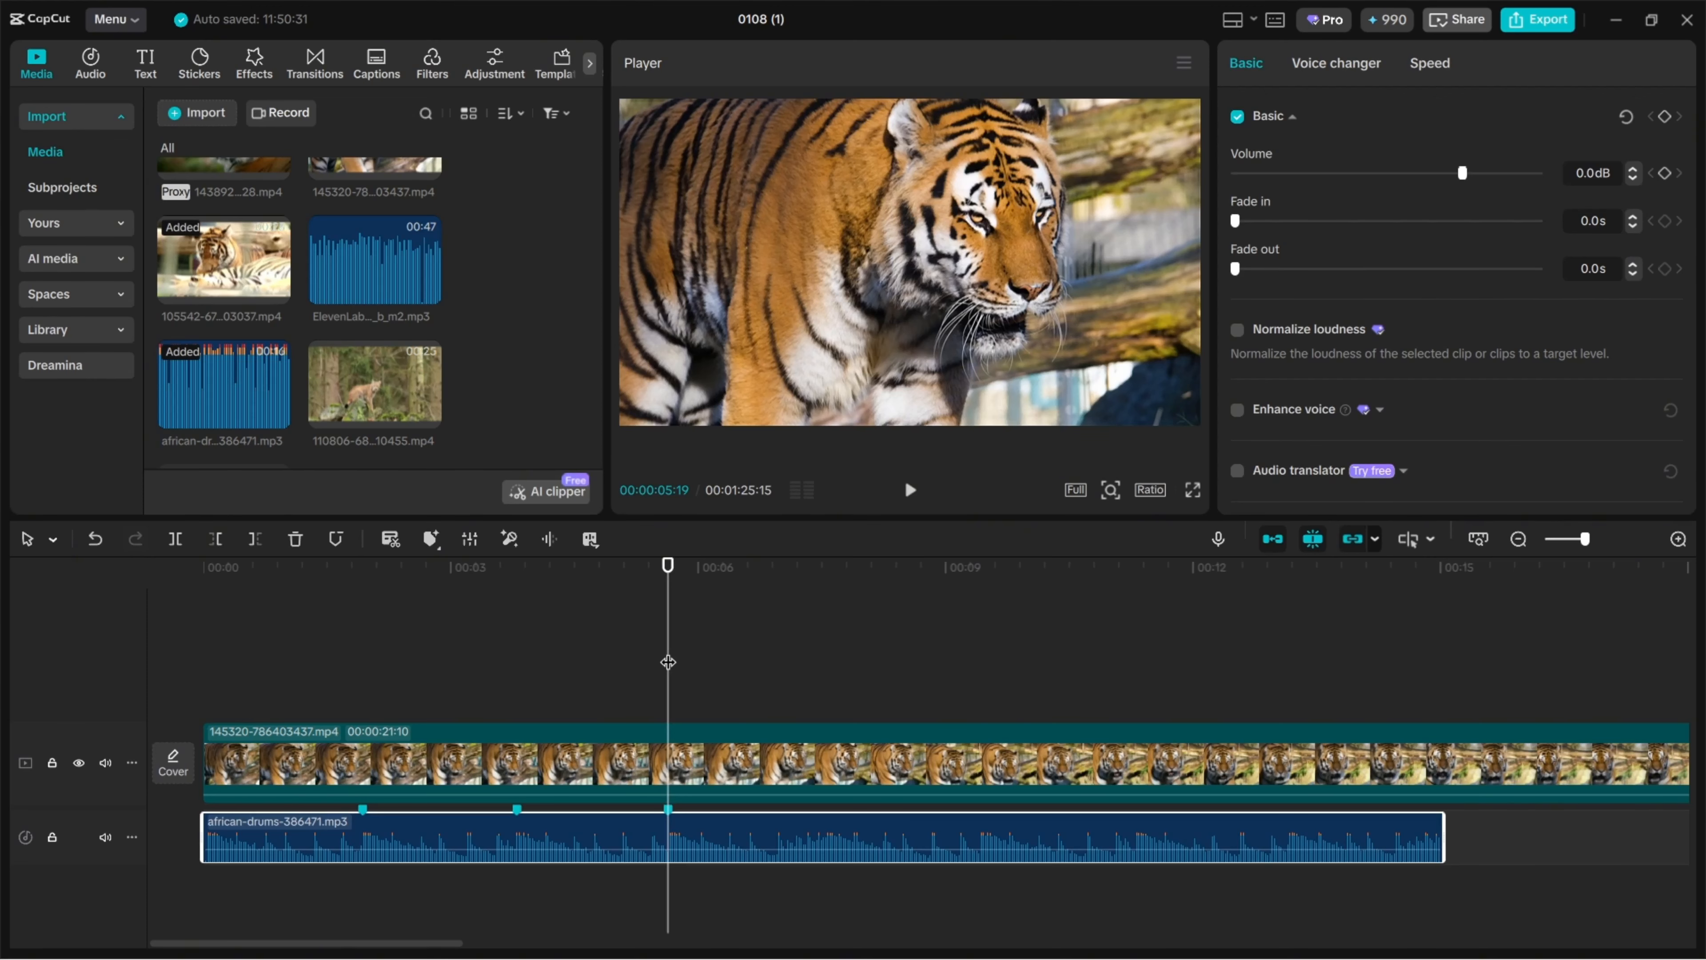
Step: Mark the drum audio clip at 00:00:06:29
left_click_drag(668, 662, 777, 709)
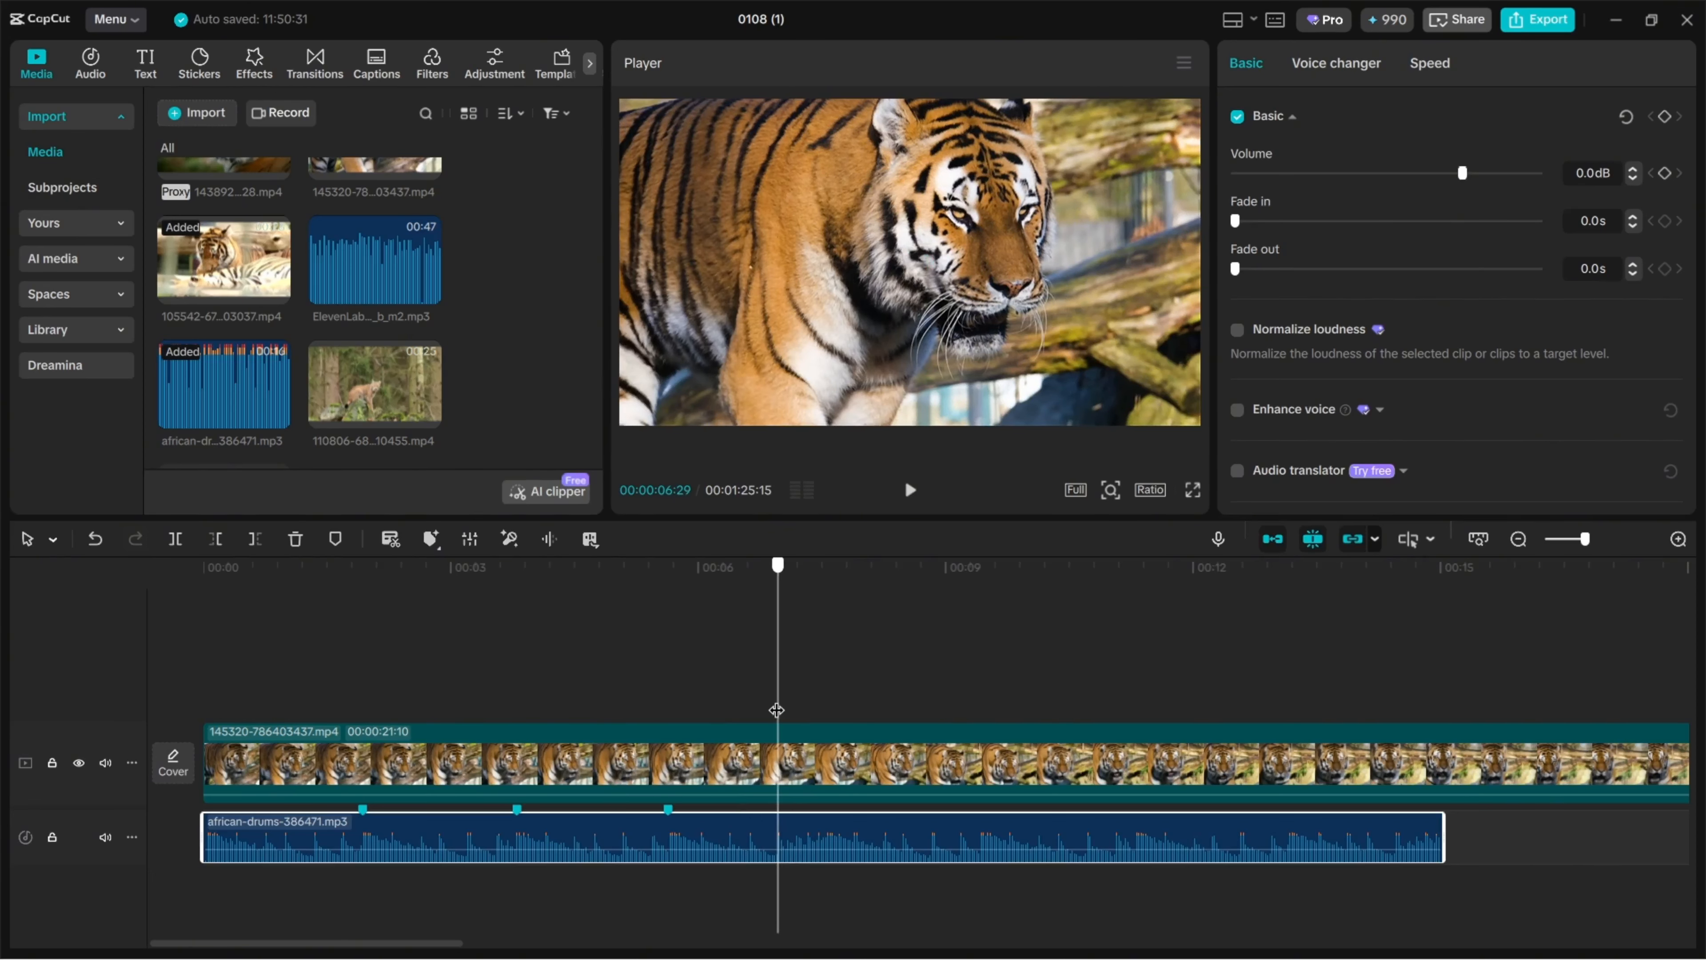
right_click(777, 709)
left_click(778, 686)
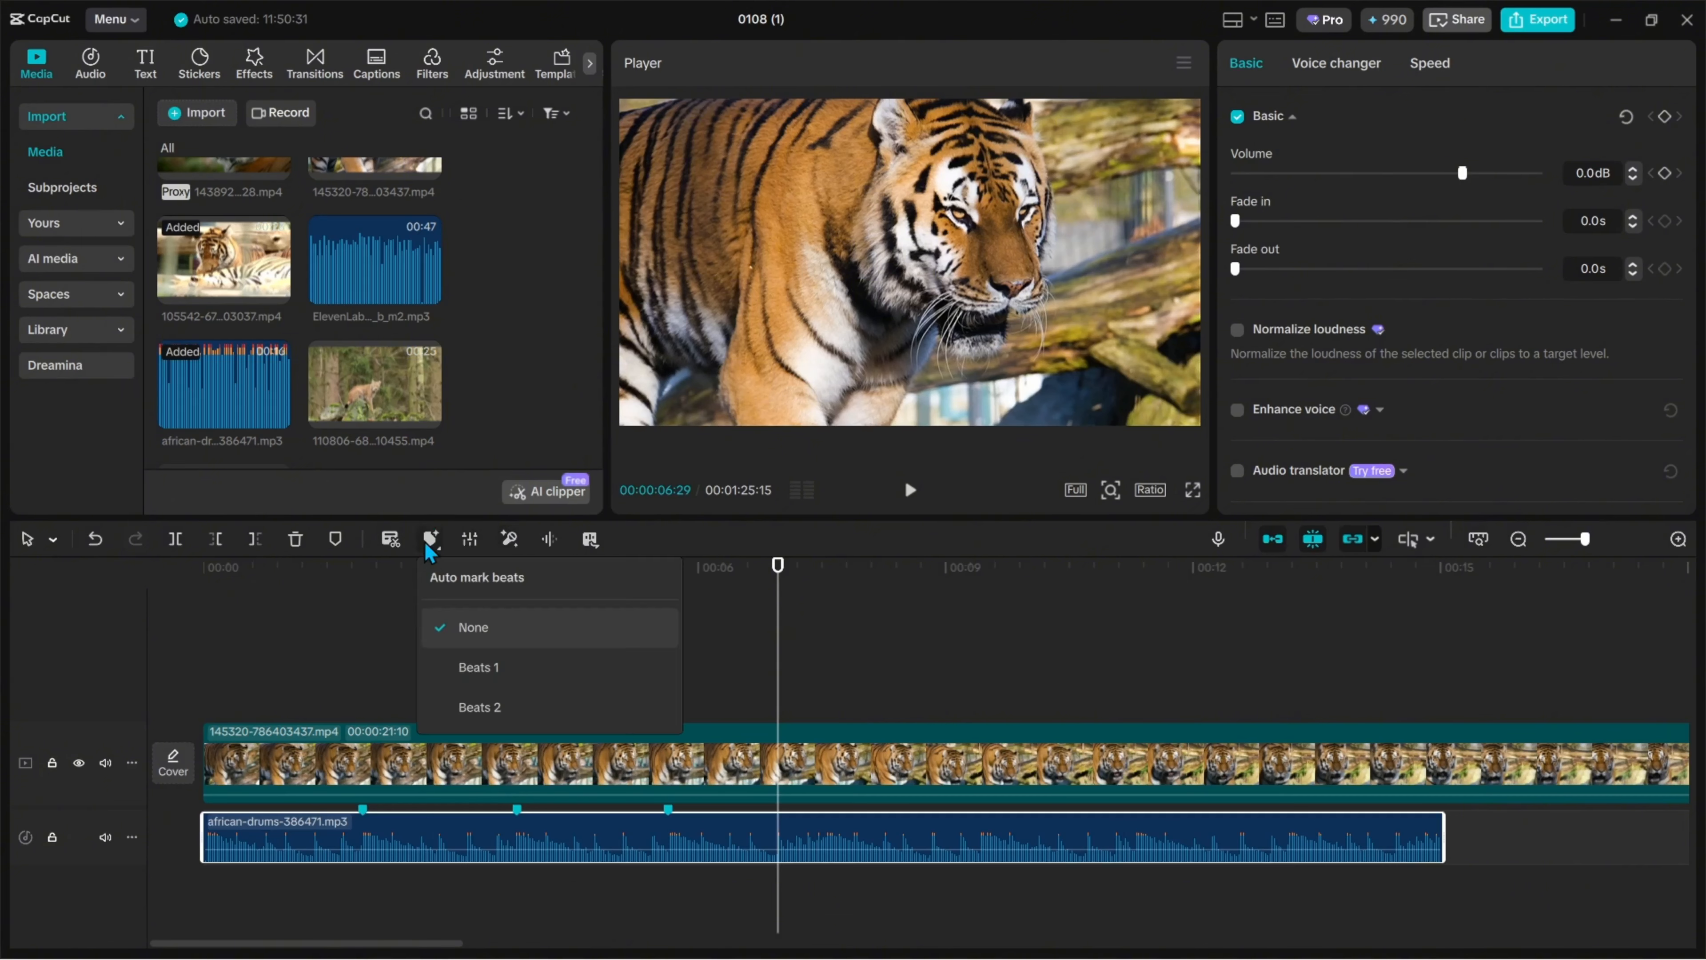
left_click(342, 543)
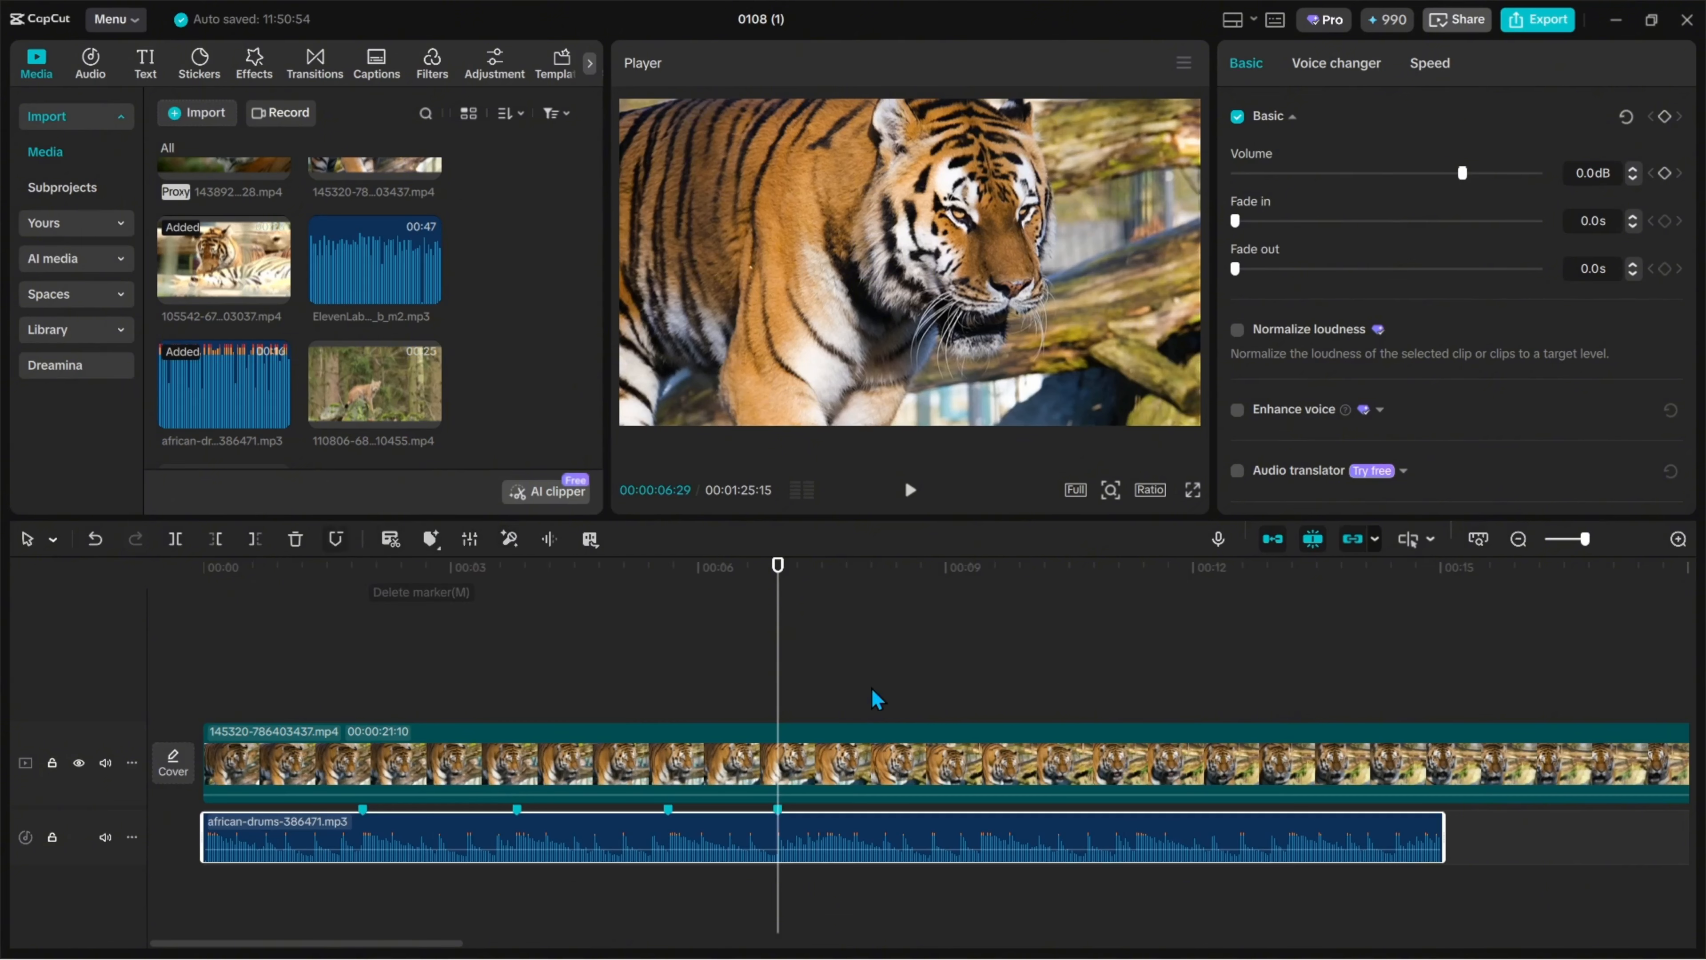
Step: Play on past the fourth marker and mark the beat at 00:00:09:12 on the drum audio clip
left_click(875, 693)
key("space")
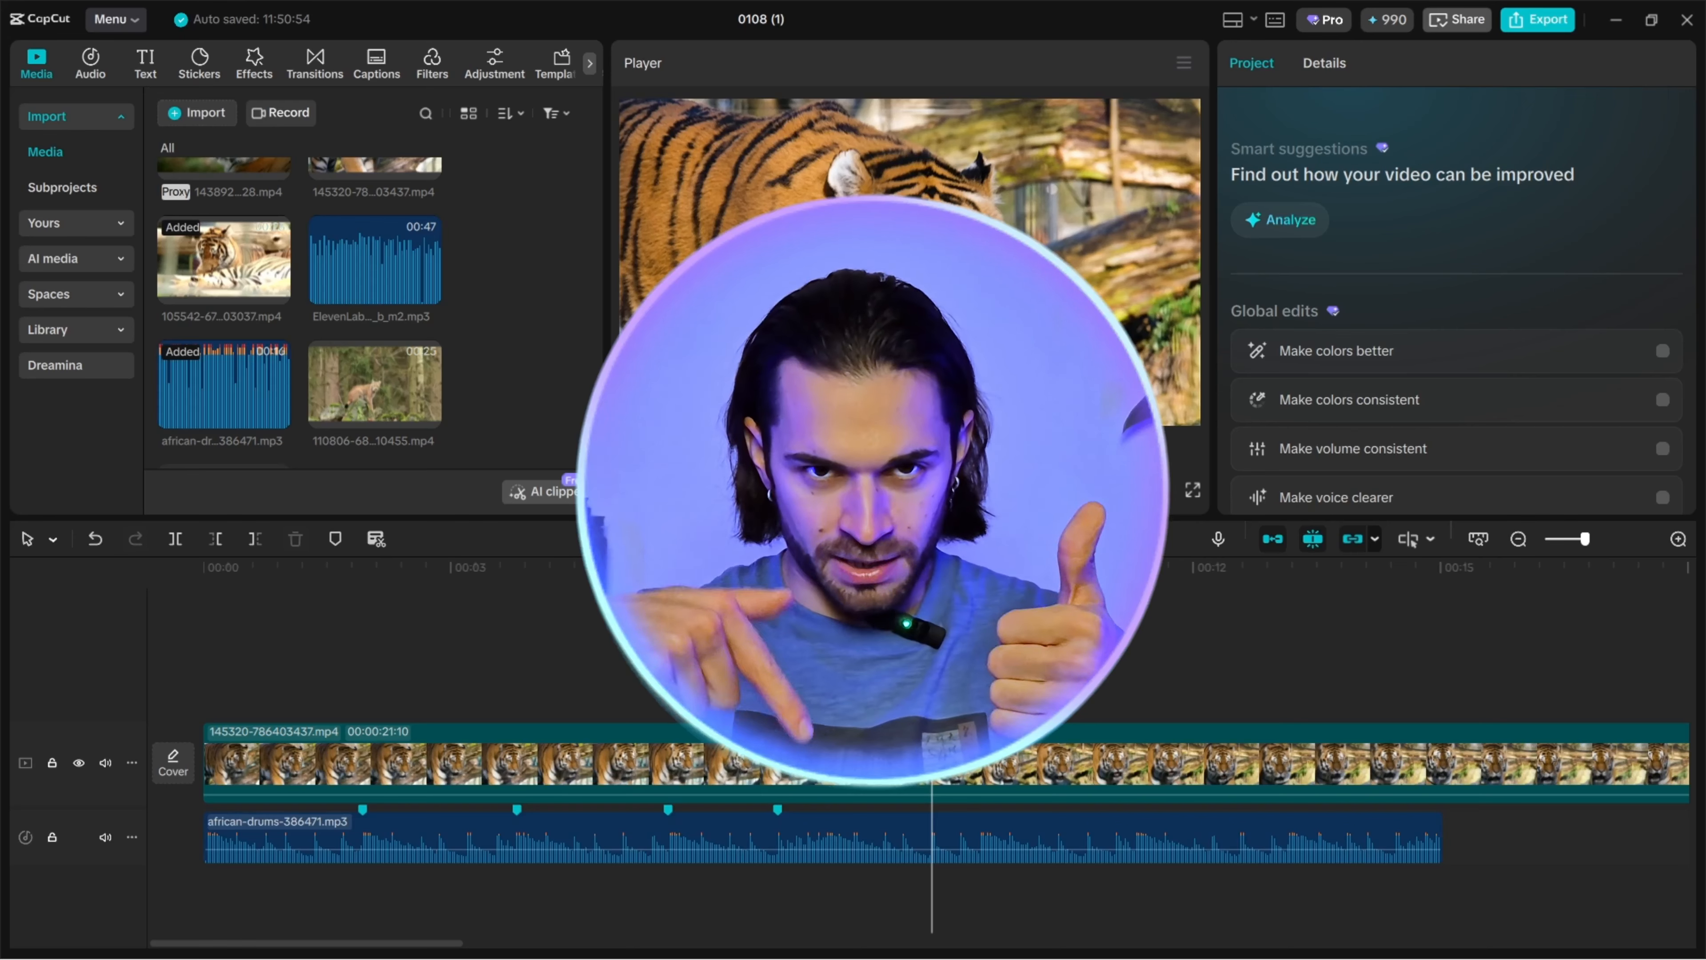
left_click(975, 659)
left_click_drag(975, 660, 979, 660)
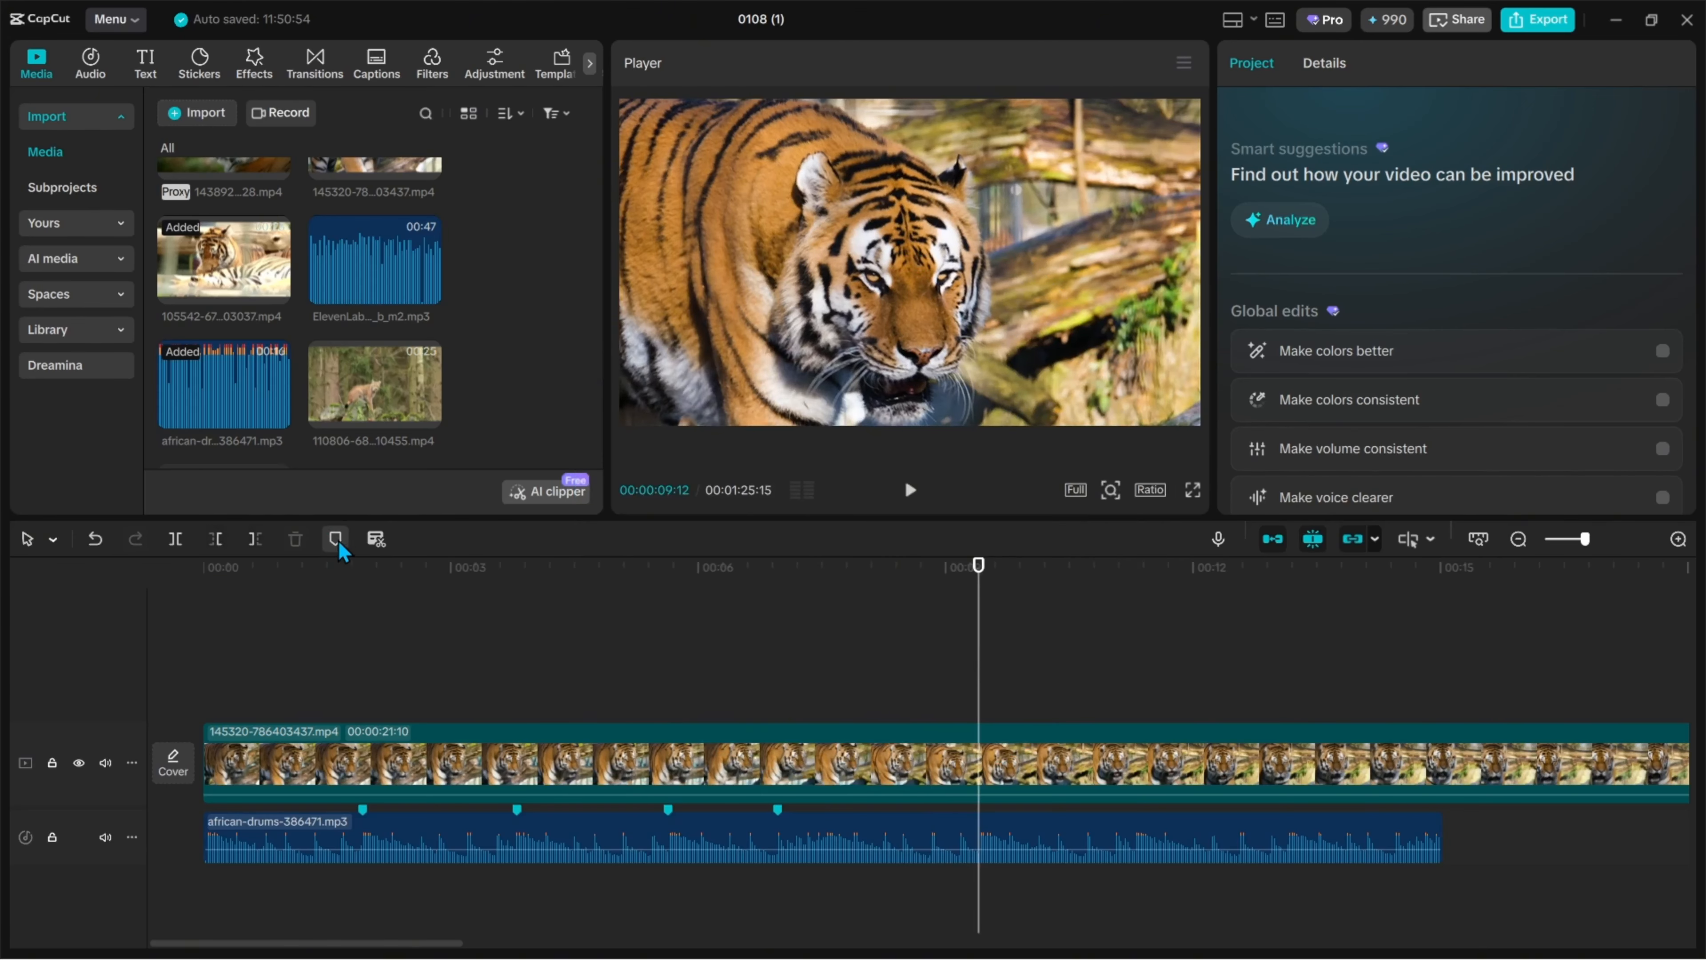
left_click(900, 848)
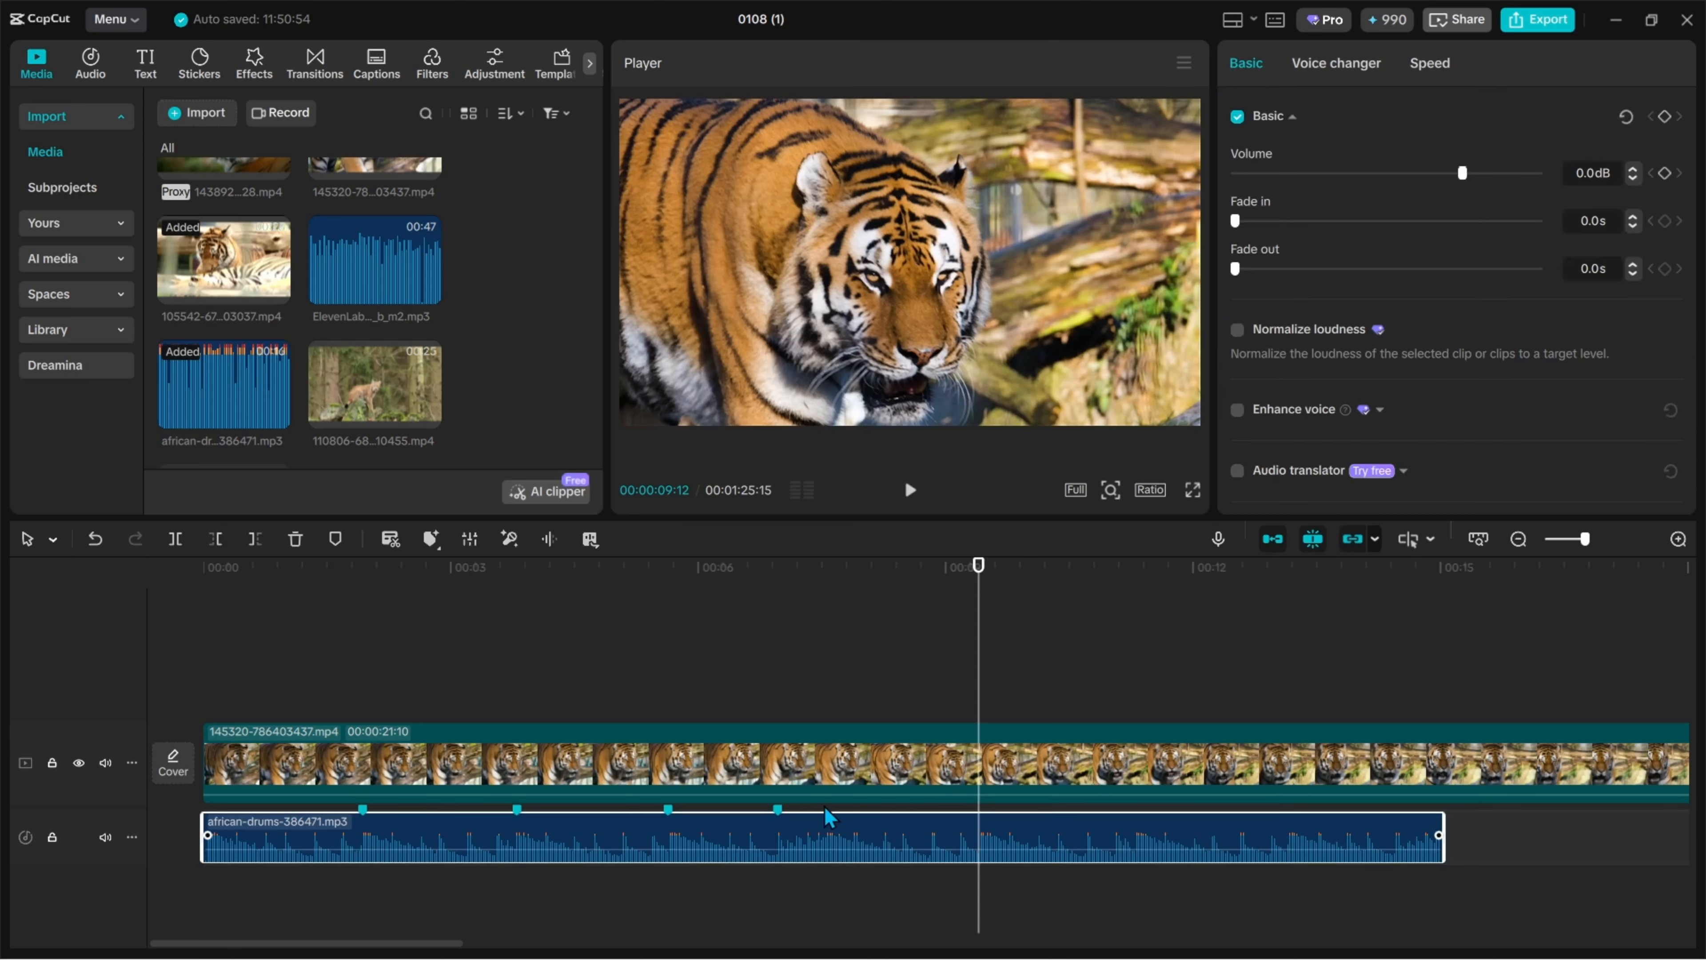
left_click(338, 539)
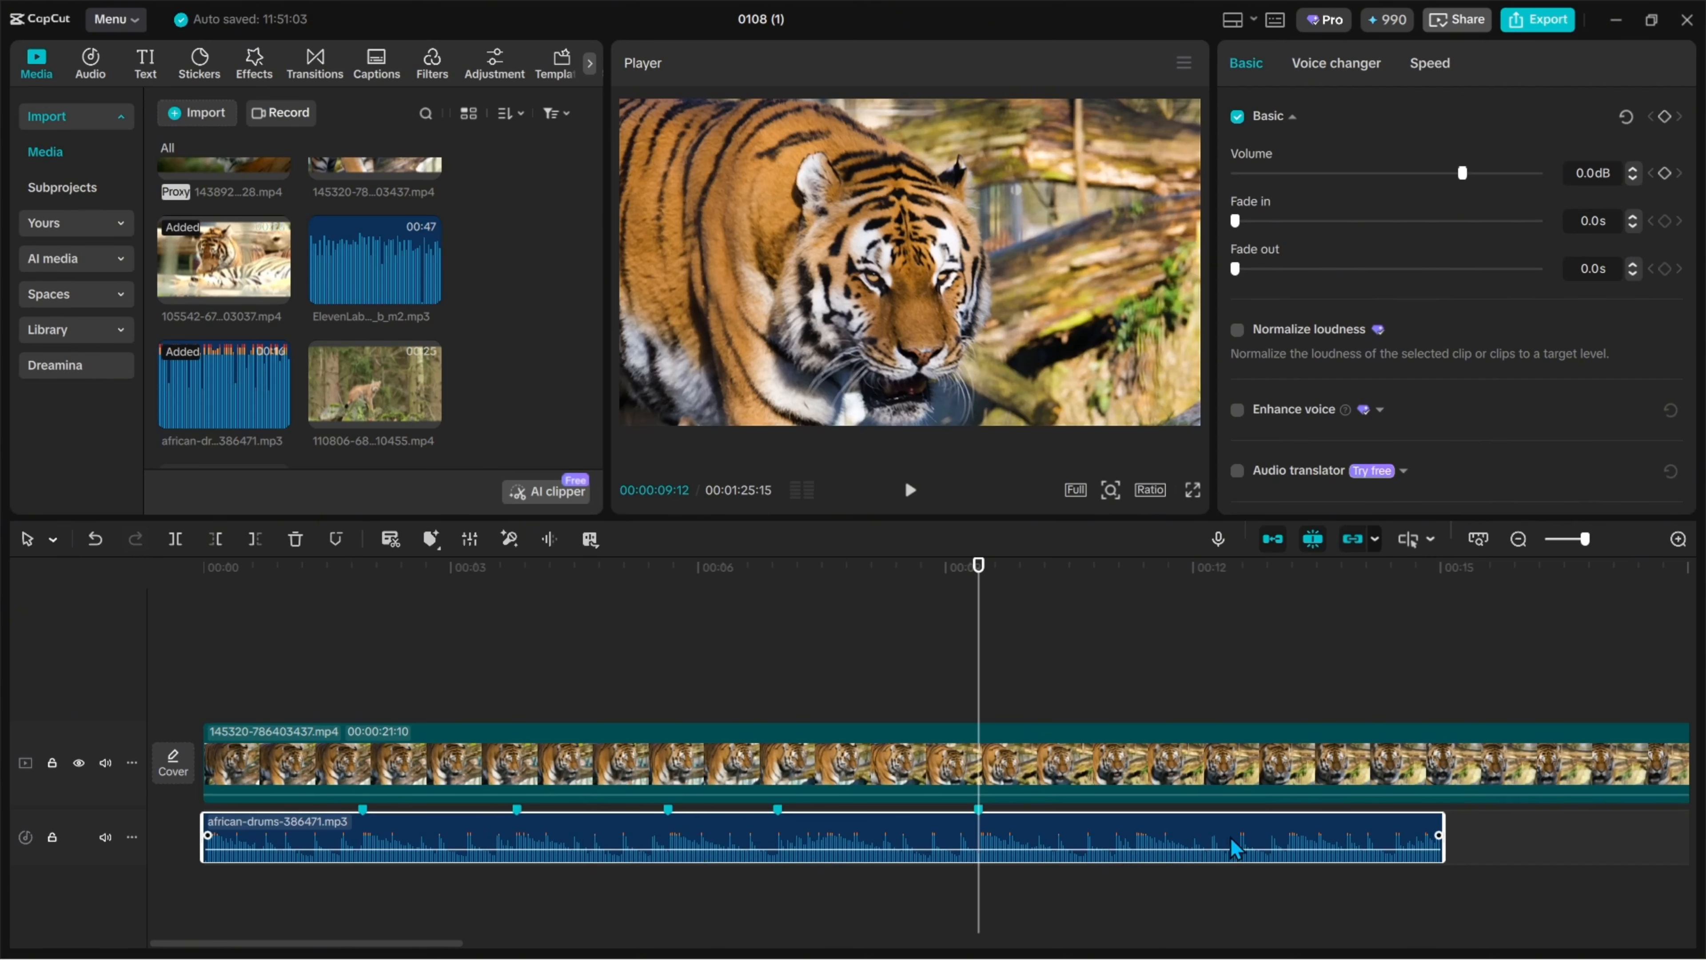
Step: Add another beat marker to the african-drums audio clip at 00:00:11:09
left_click(1133, 679)
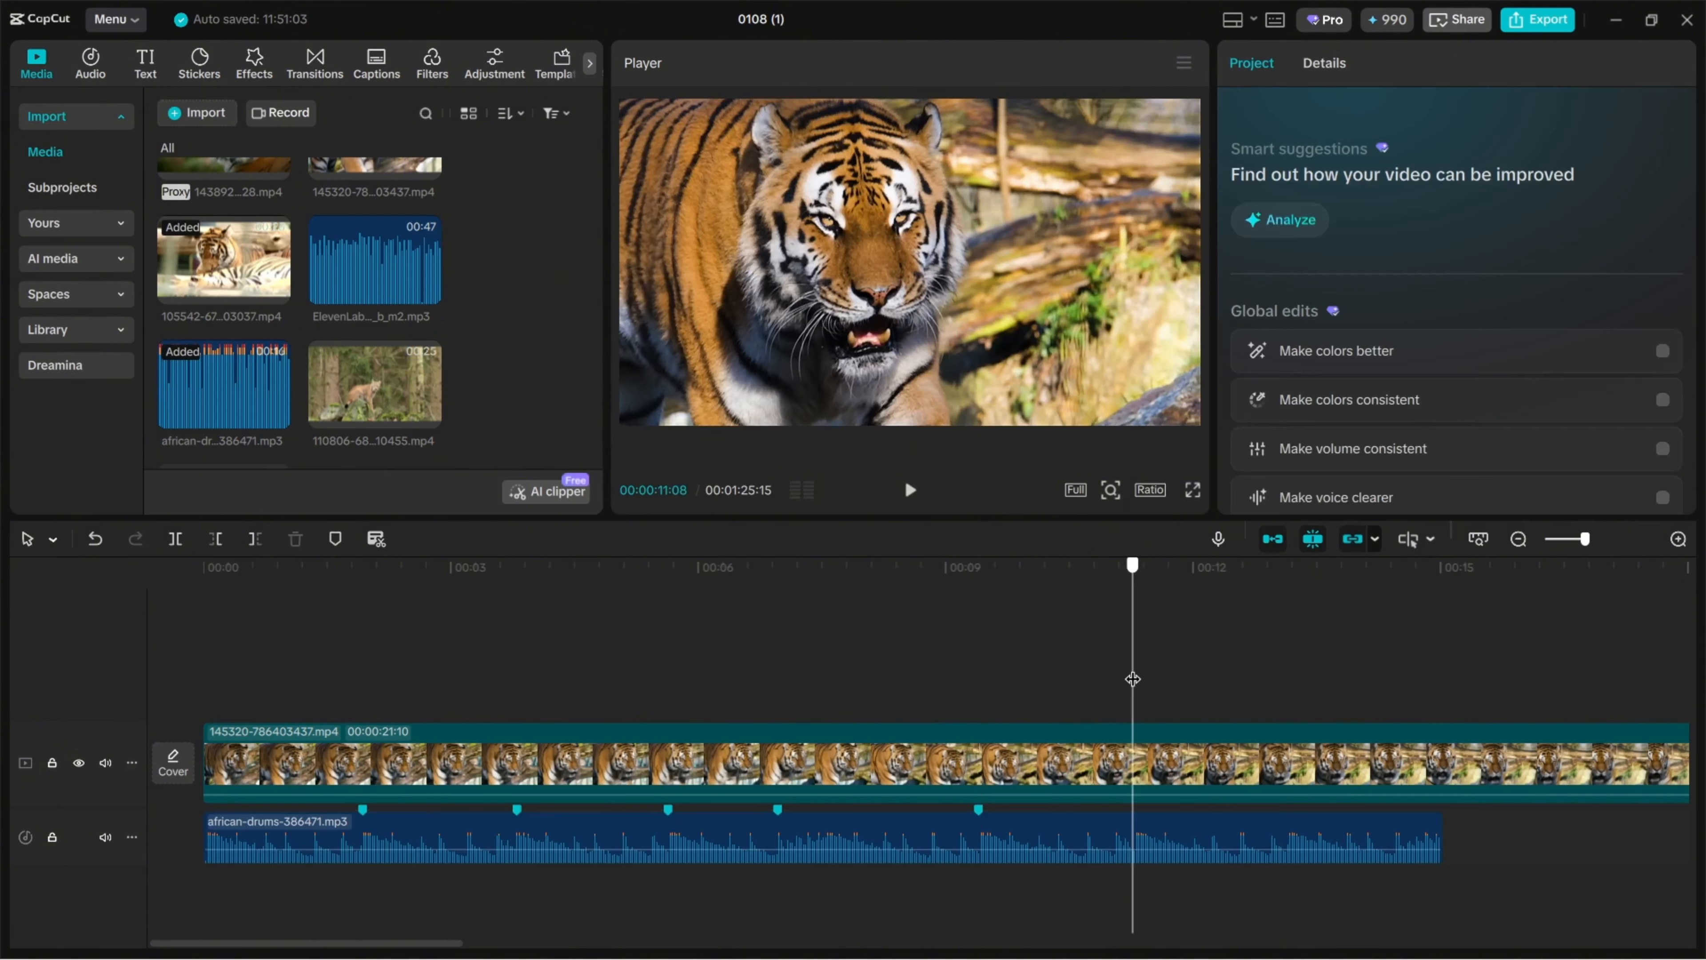
left_click_drag(1132, 679, 1135, 679)
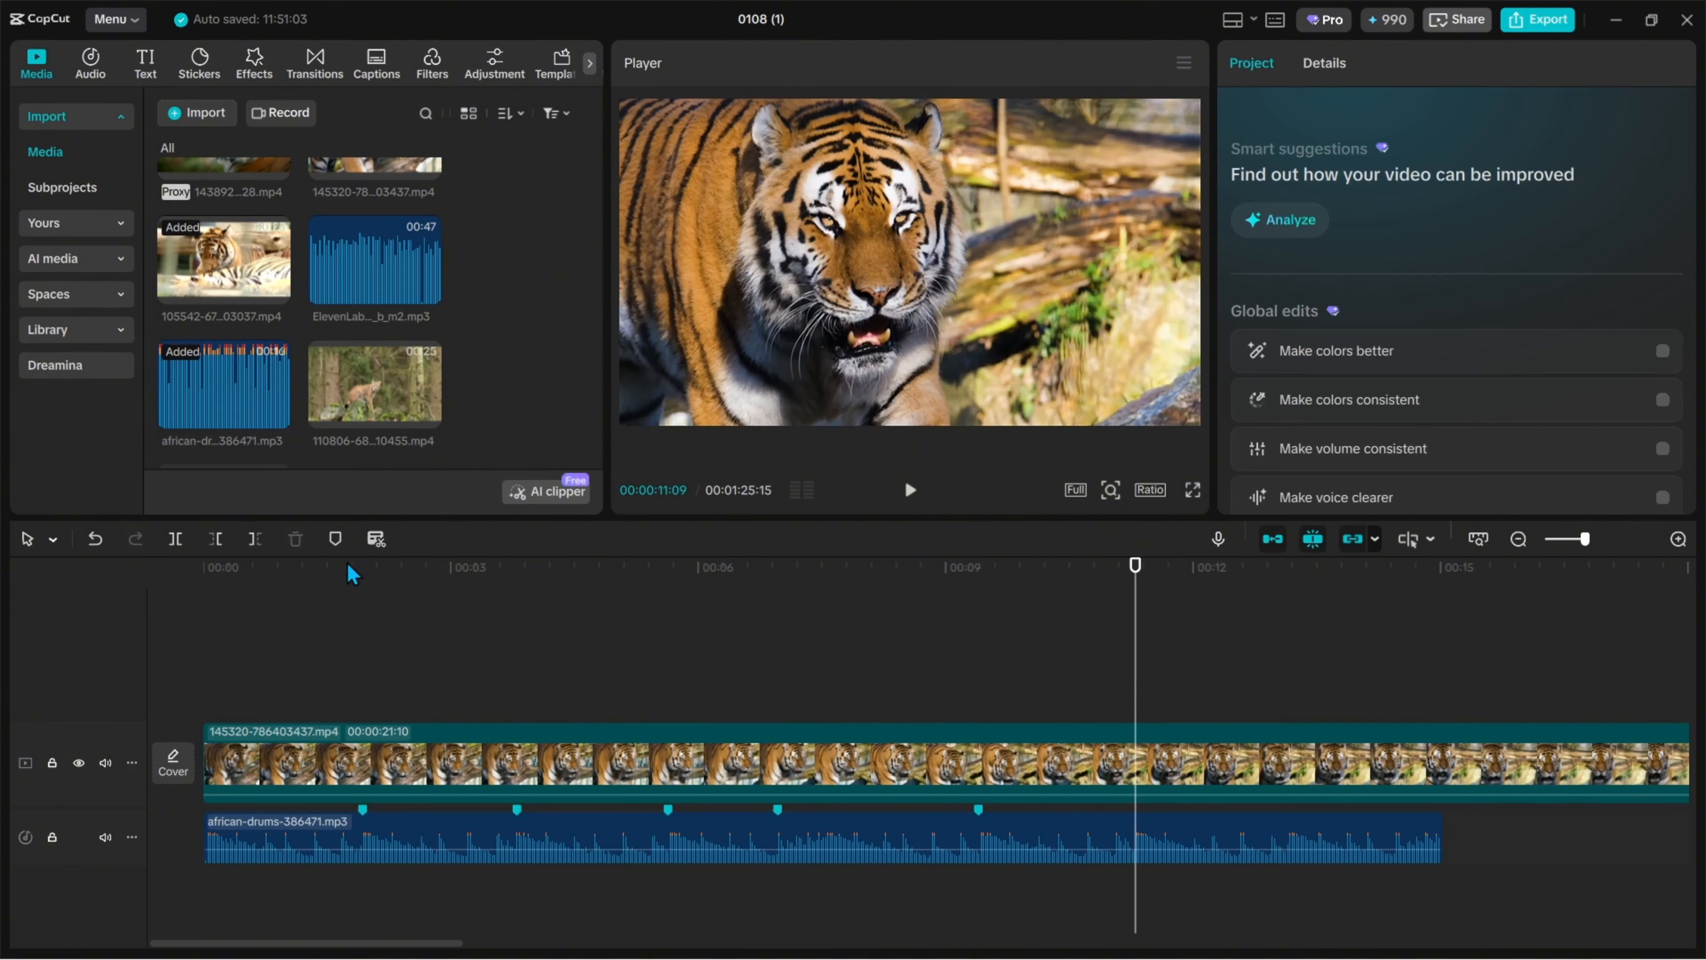
left_click(1003, 836)
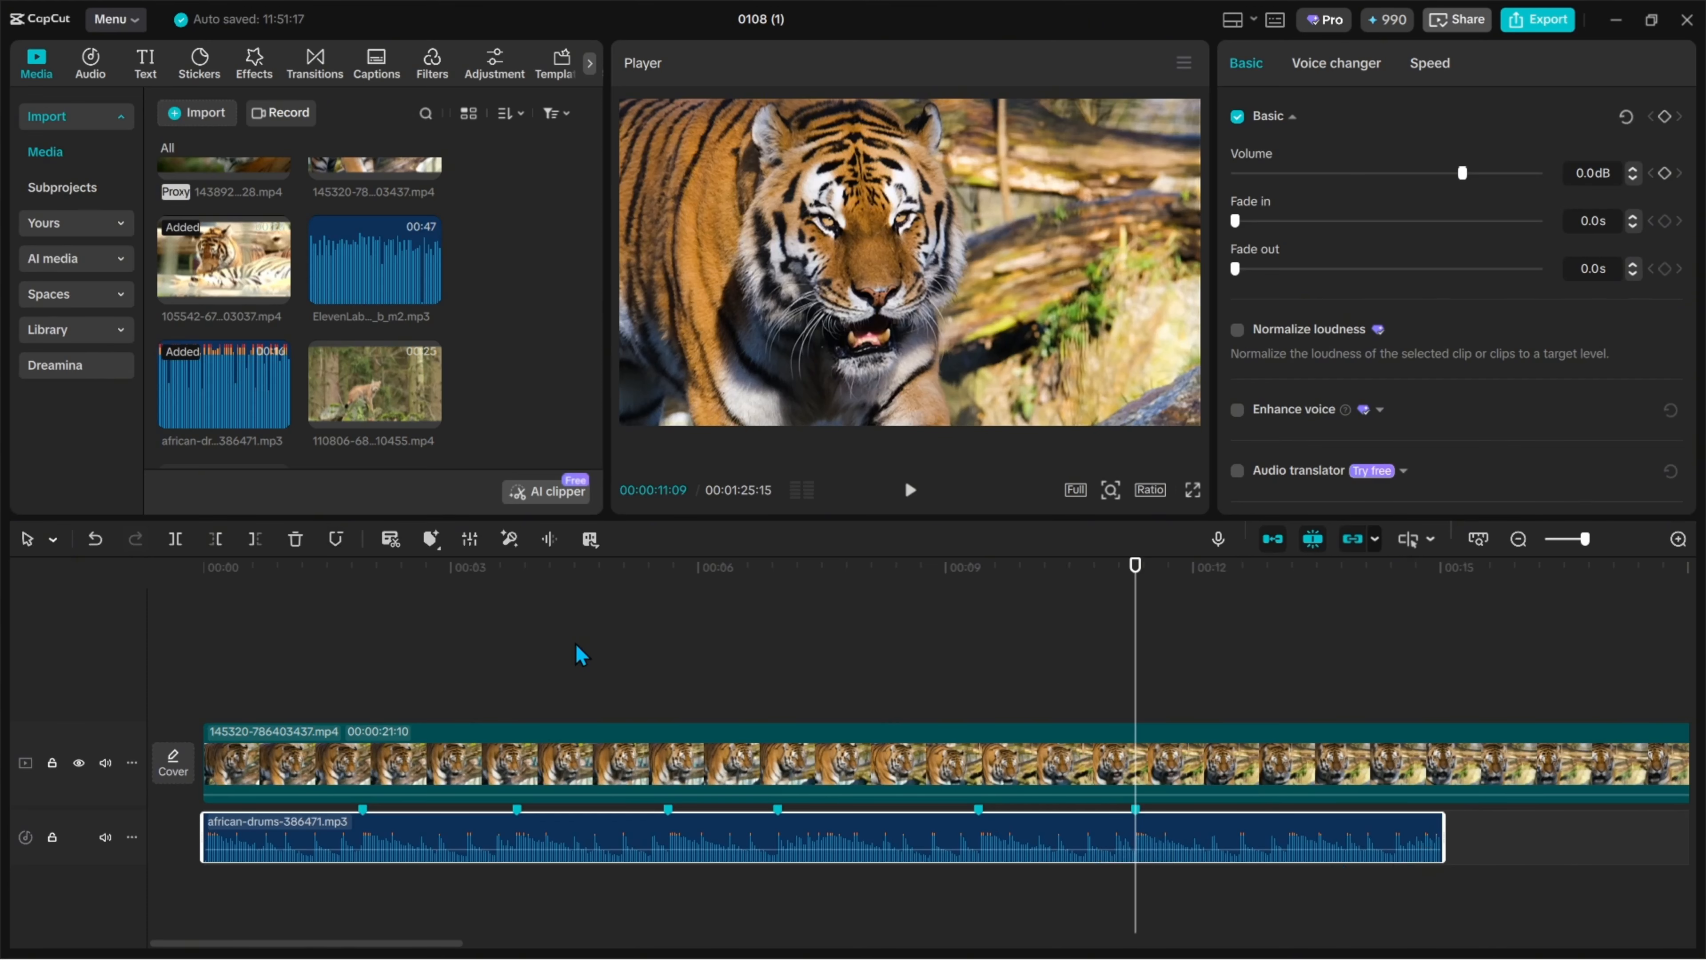
left_click_drag(403, 683, 1135, 669)
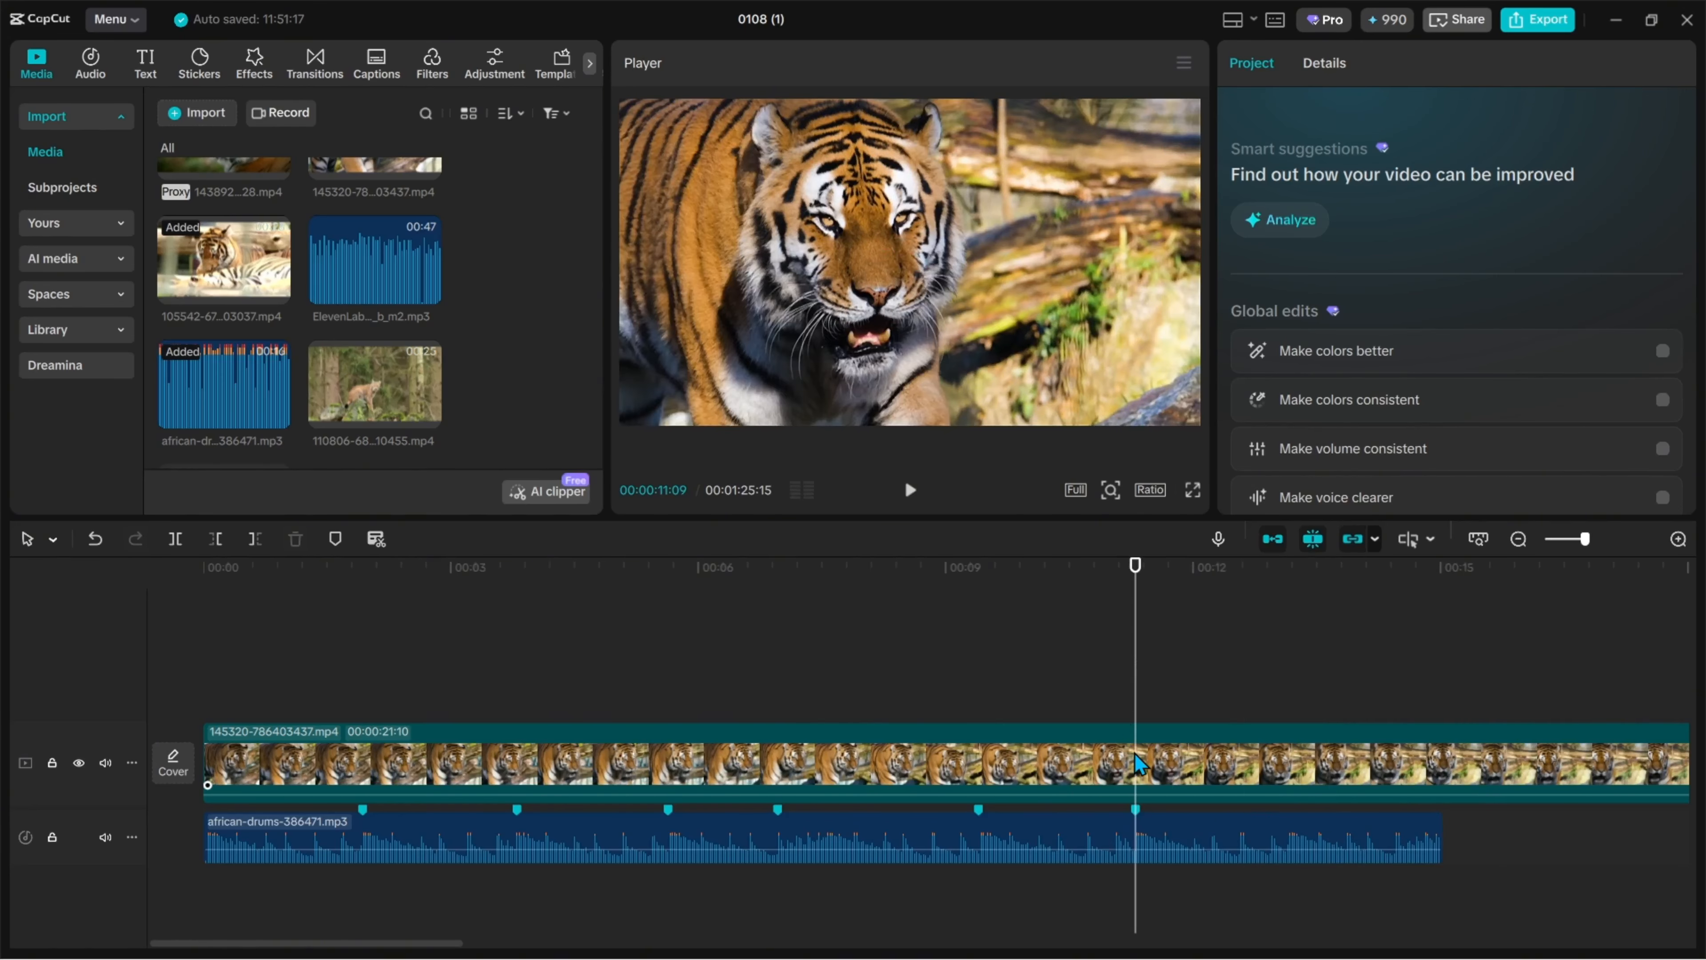
left_click(1138, 763)
left_click(216, 539)
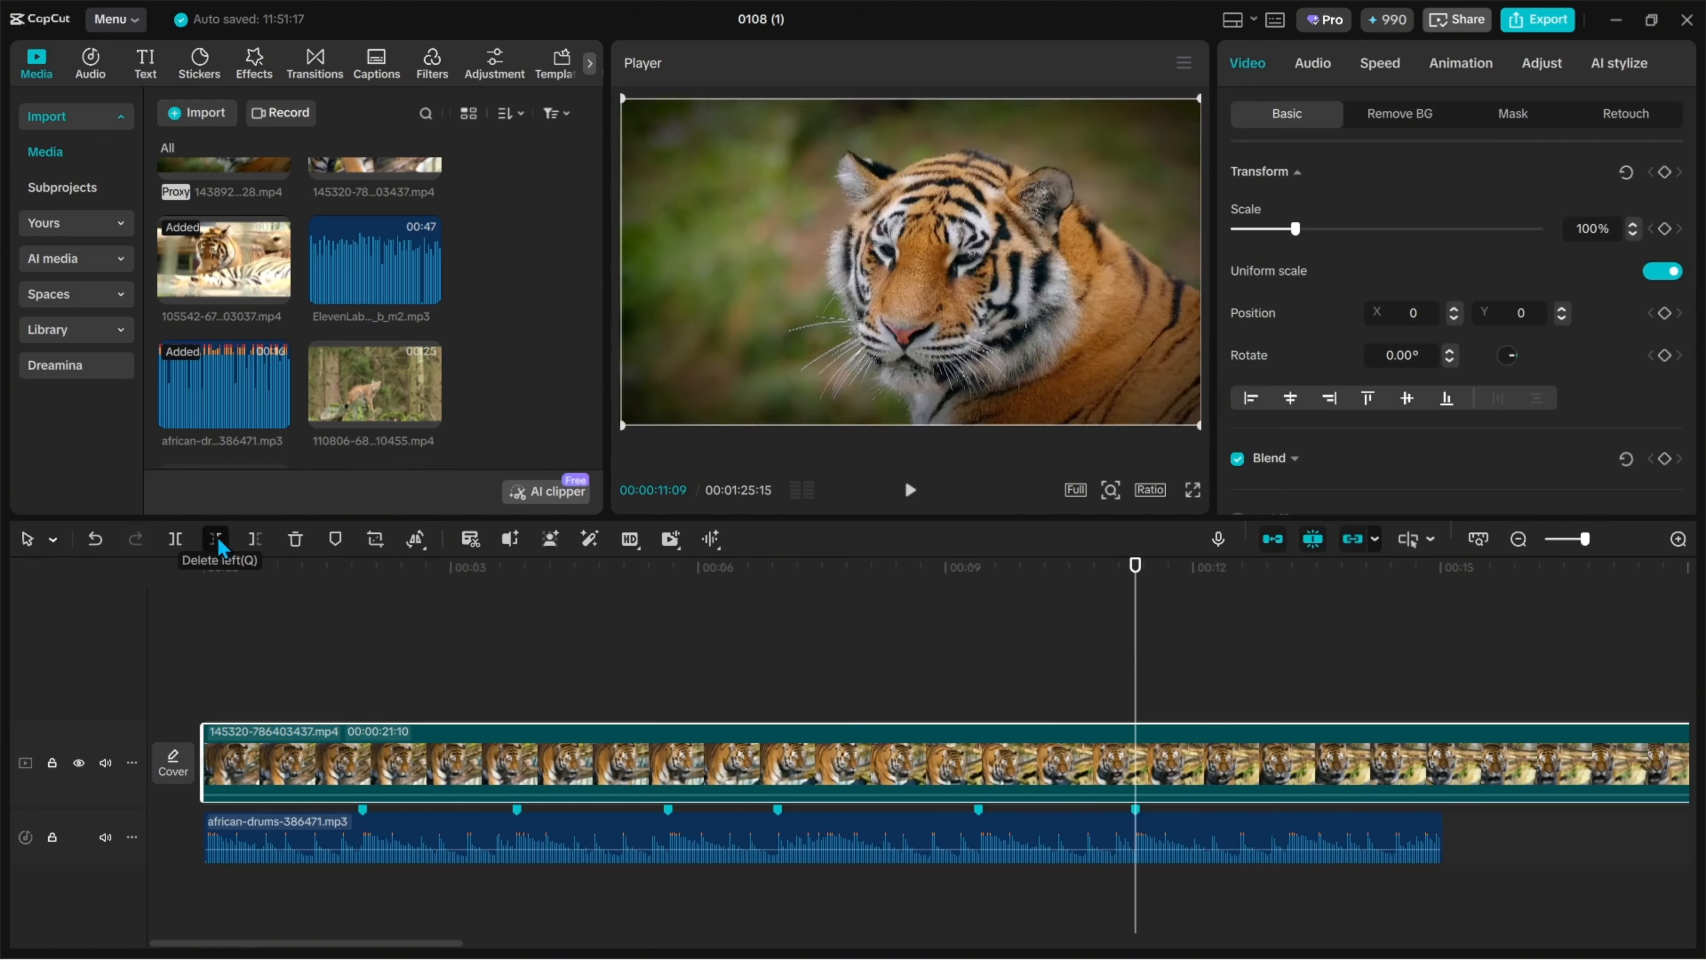
left_click_drag(266, 688, 365, 668)
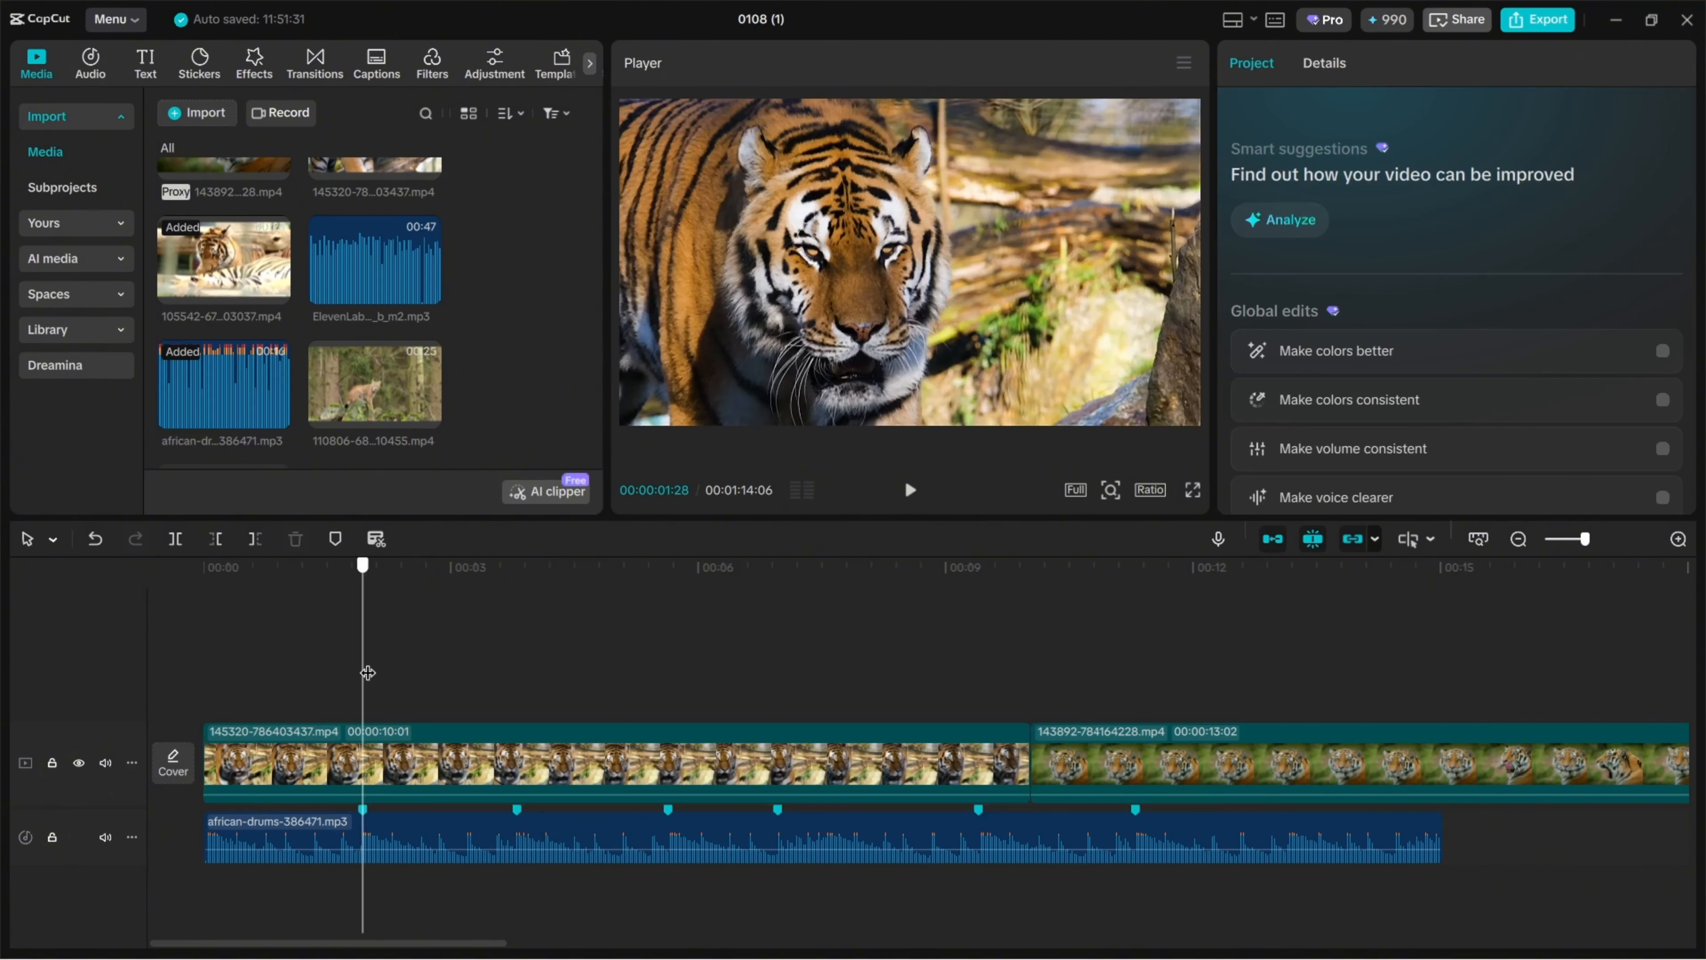
left_click(971, 773)
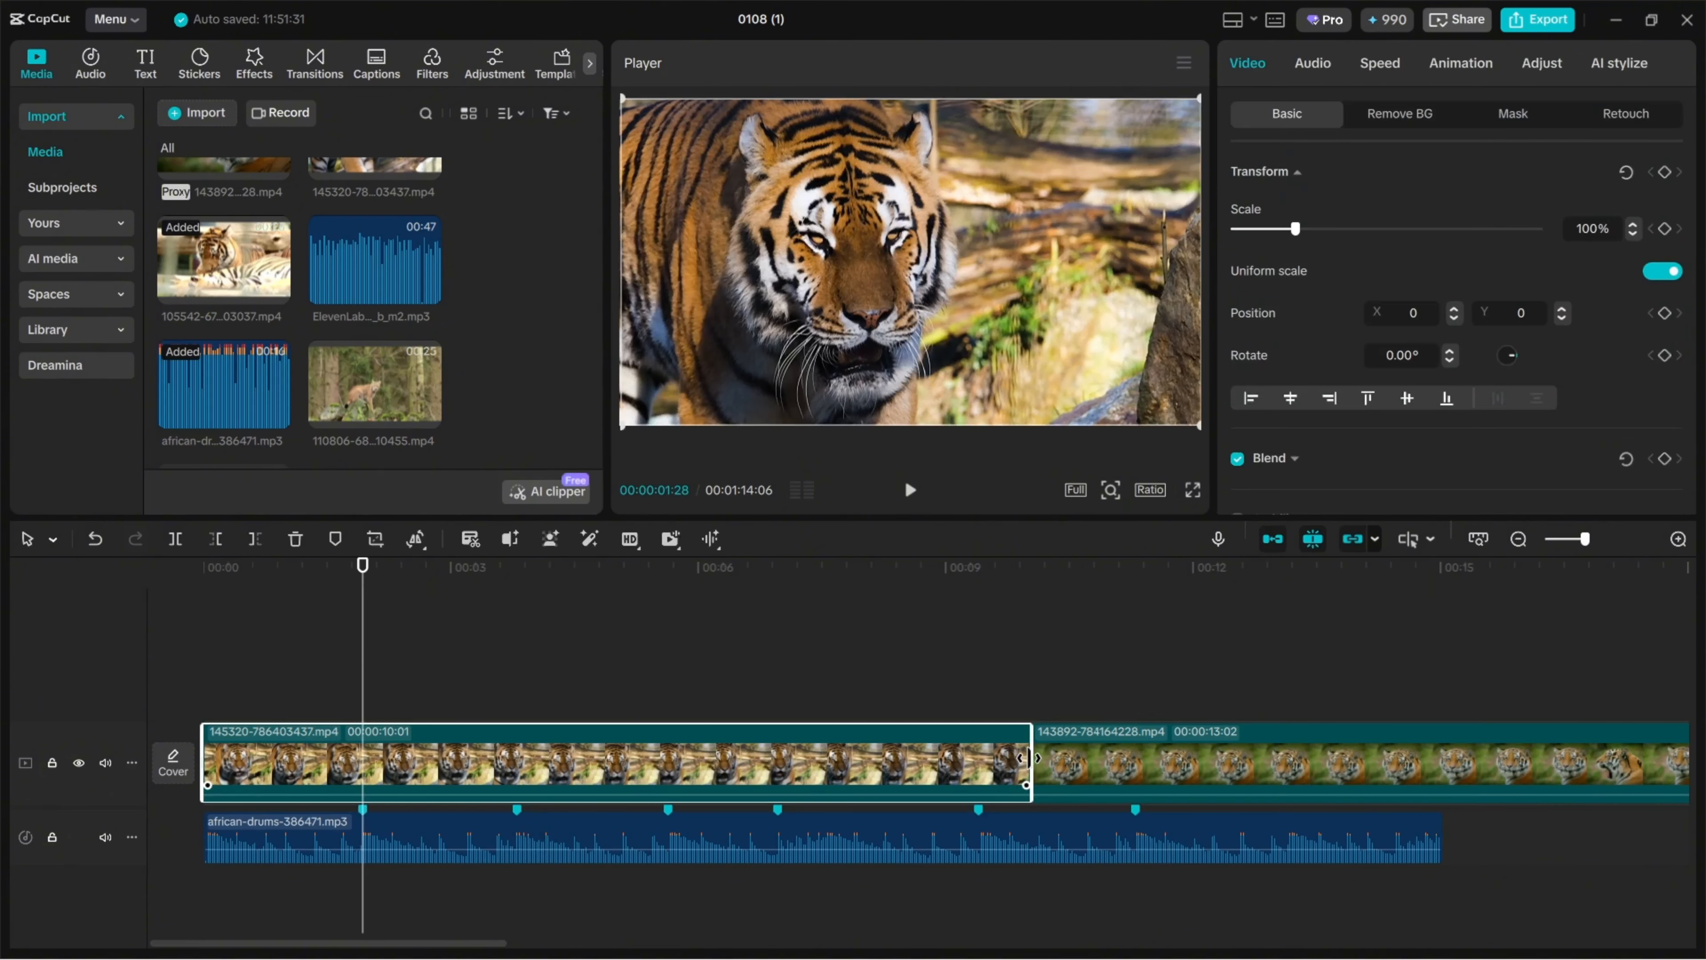
left_click_drag(1028, 762, 362, 757)
left_click_drag(282, 691, 199, 666)
left_click(911, 491)
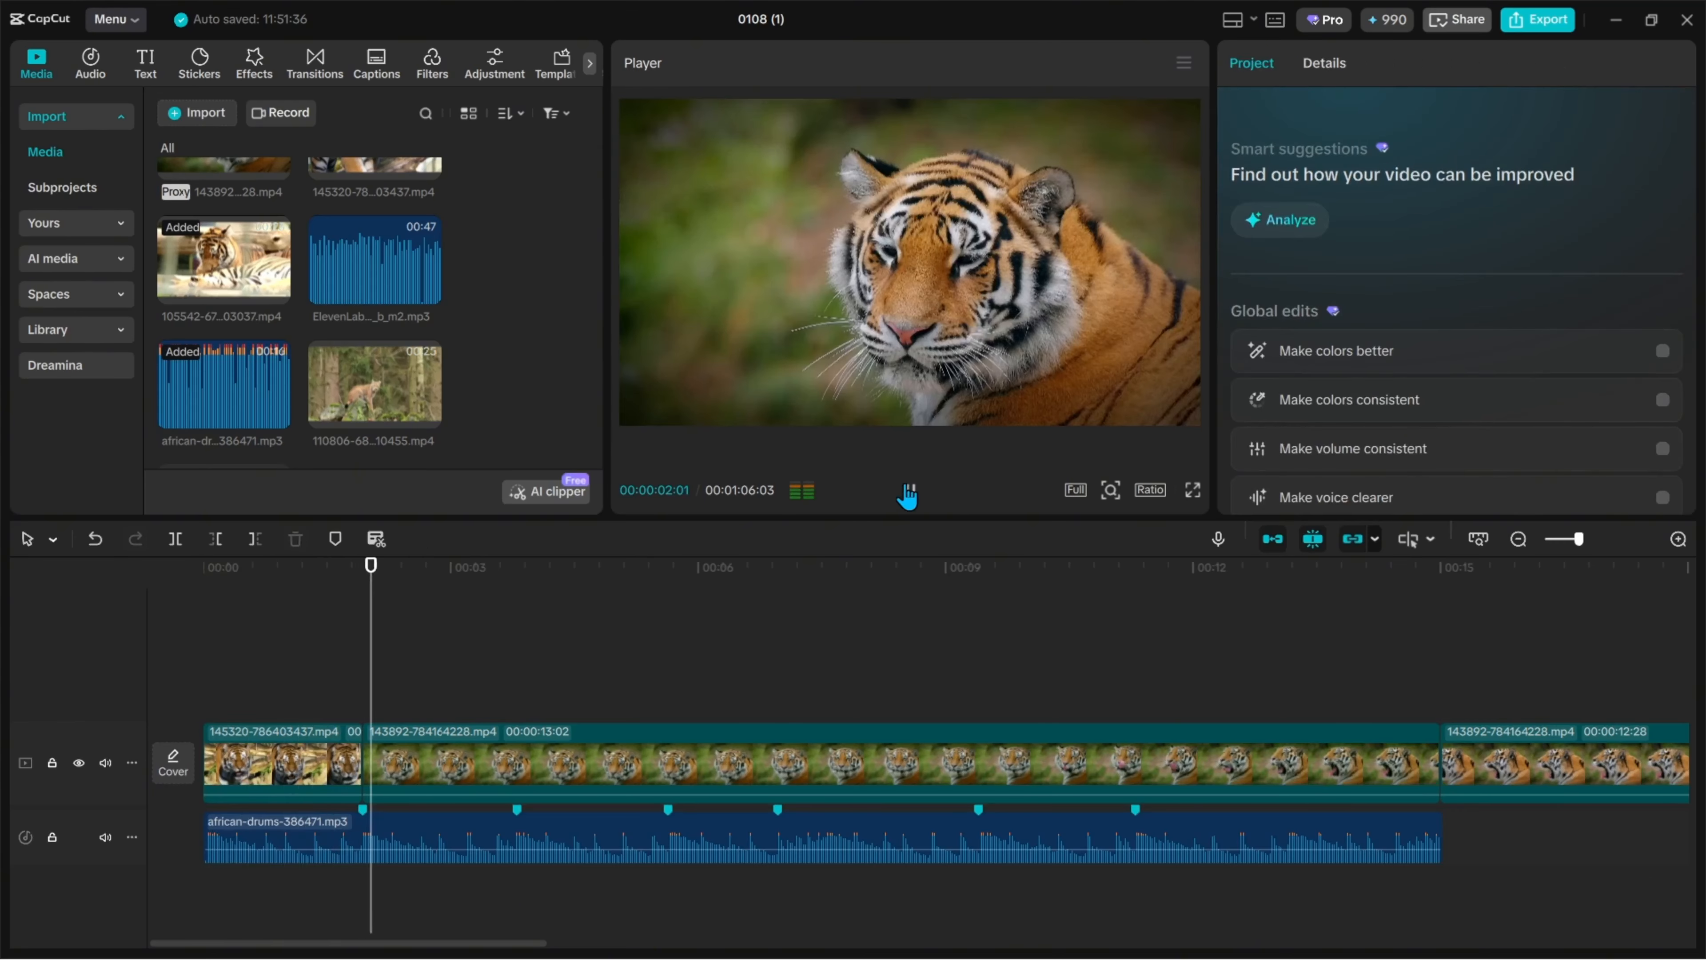
left_click(1270, 749)
left_click_drag(1435, 766, 1536, 766)
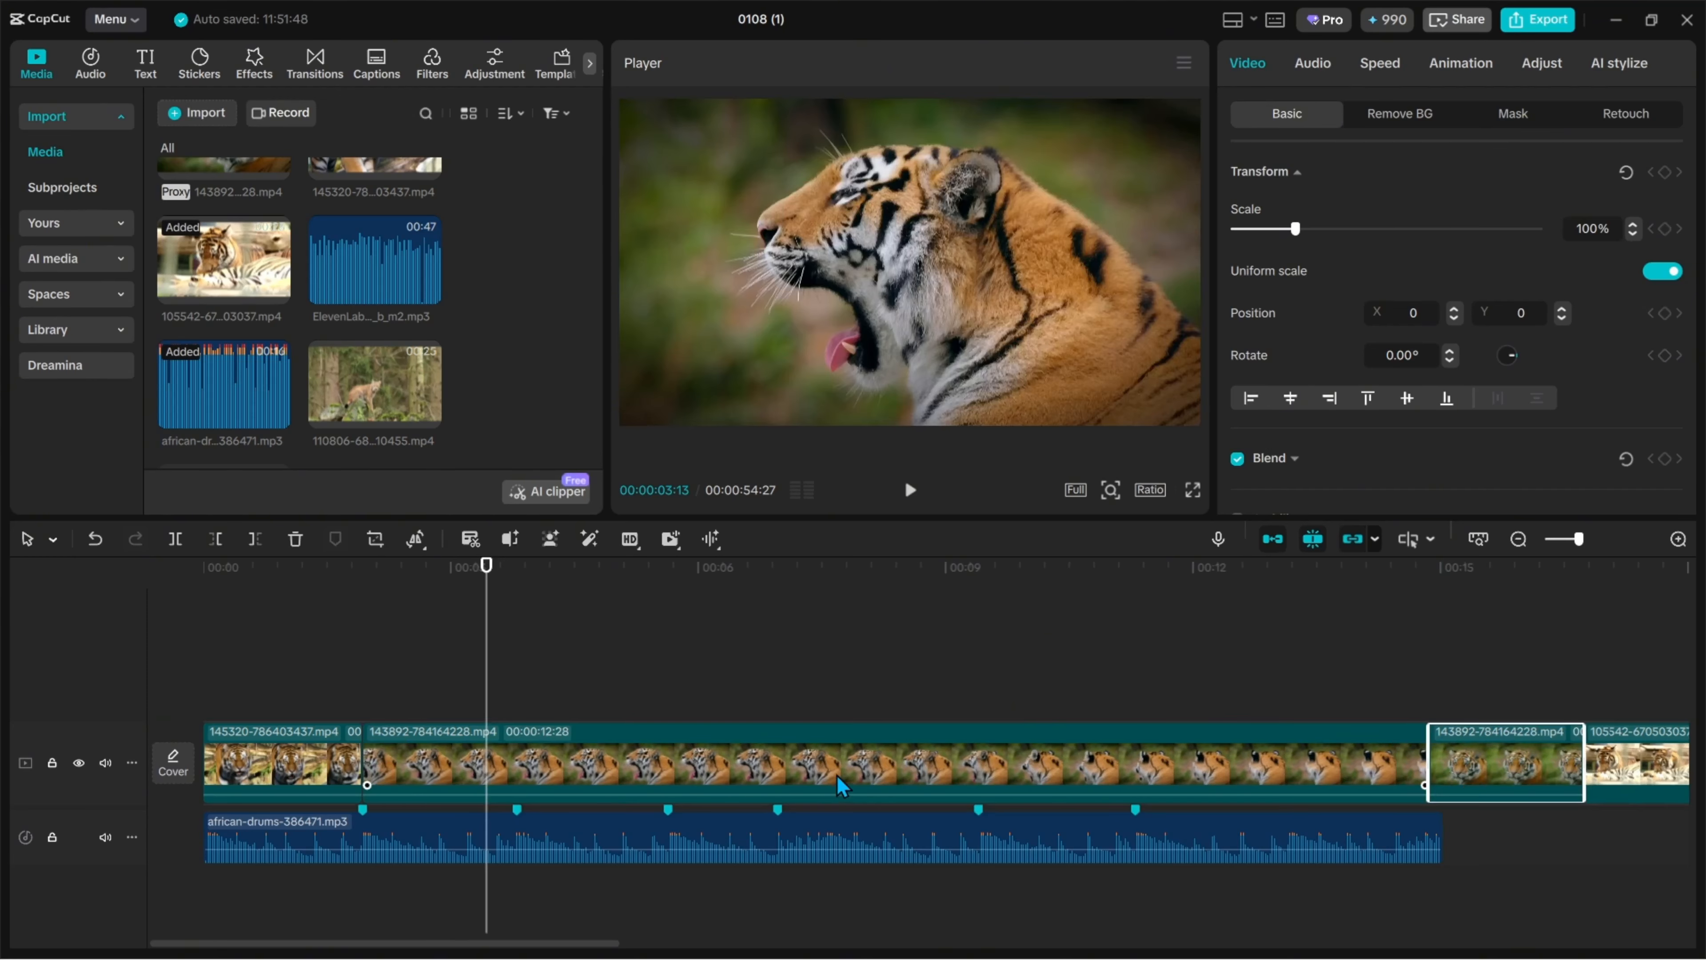
Step: Cut away the part of the yawning tiger clip that lies before the second beat marker at 00:00:03:24
left_click(437, 738)
left_click(394, 701)
left_click_drag(394, 701, 514, 693)
left_click(459, 767)
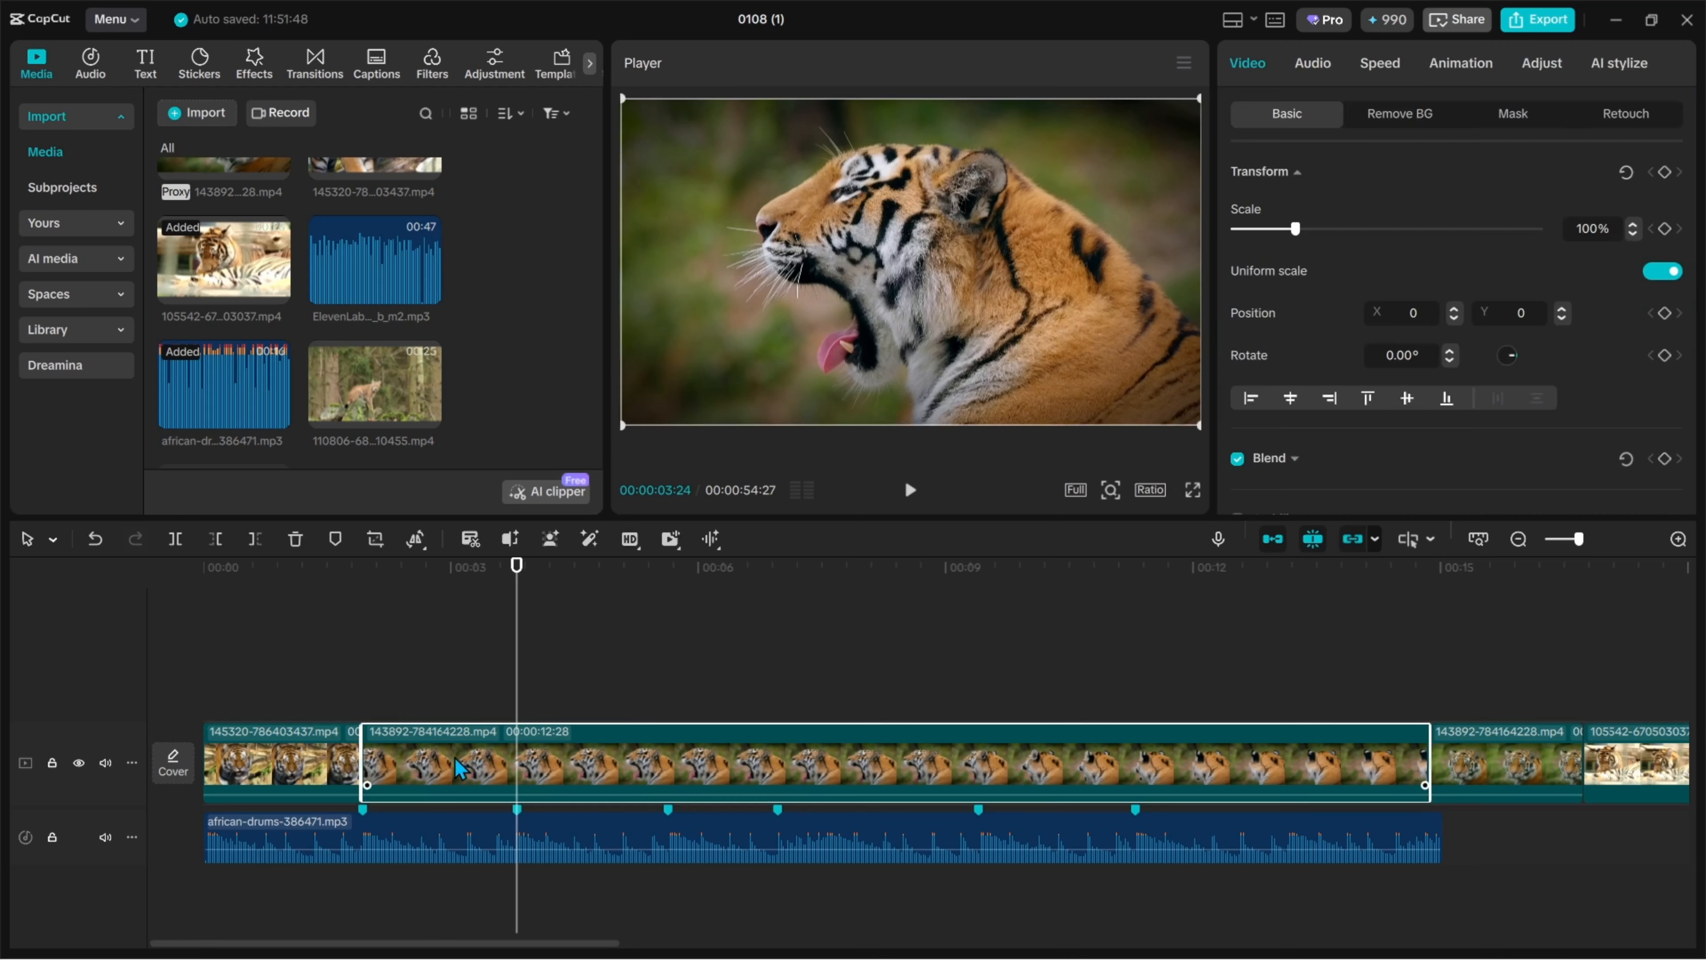
left_click(216, 539)
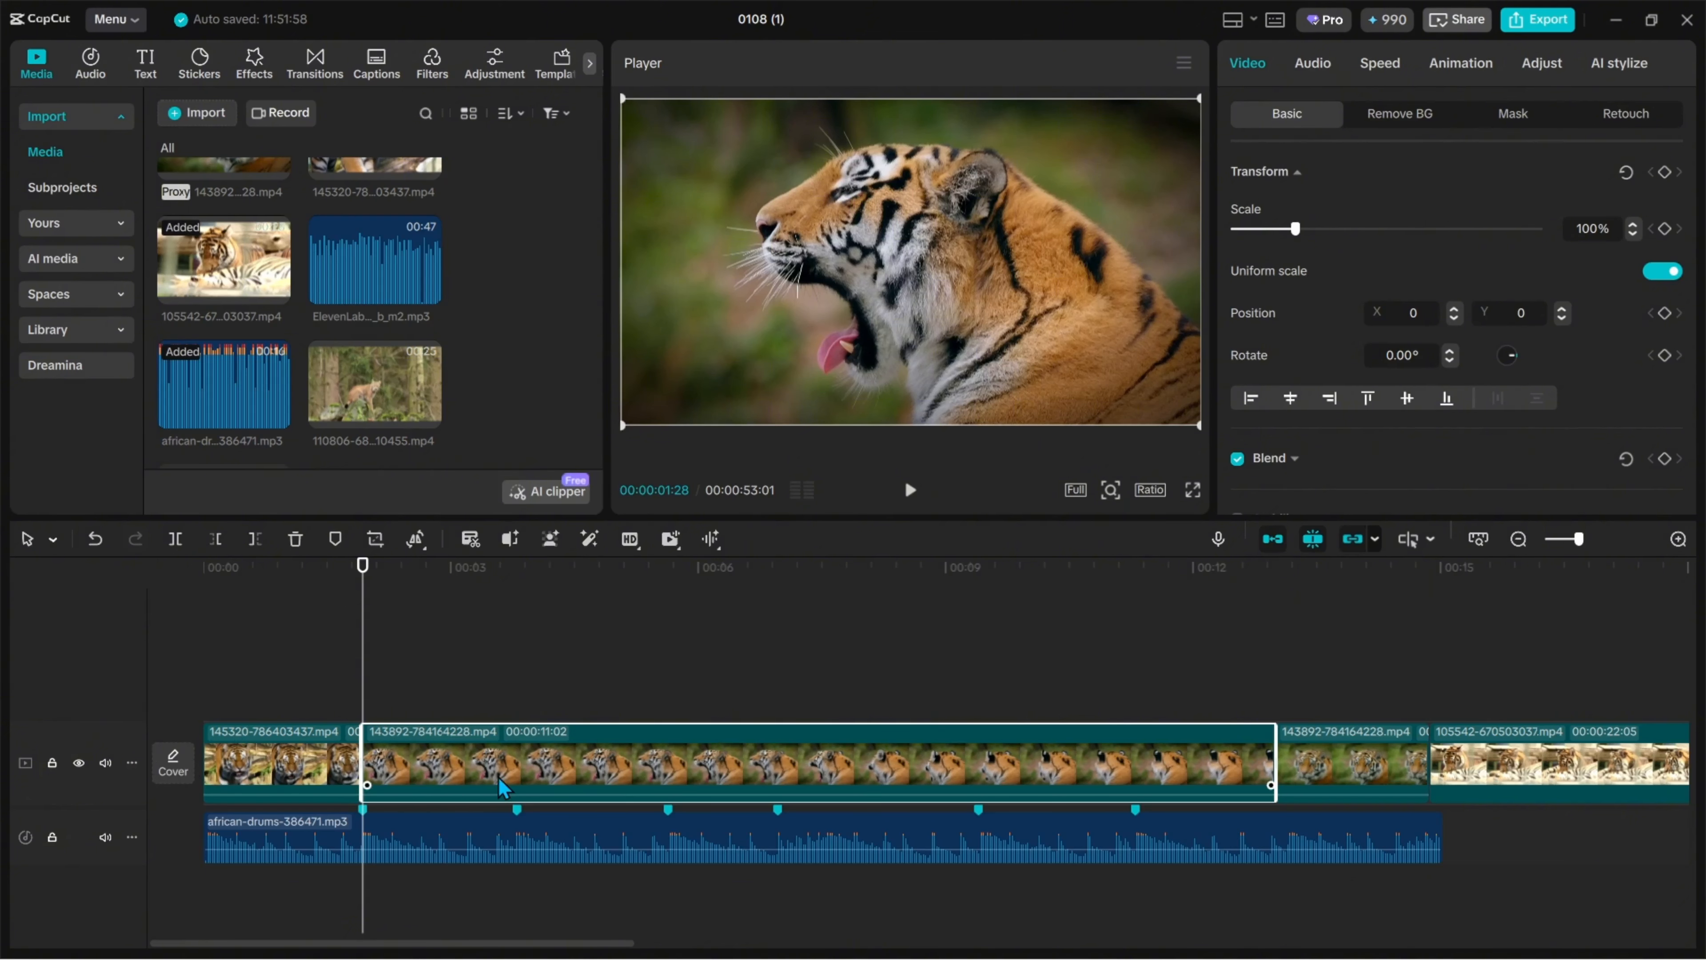
Step: Trim the end of the yawning tiger clip back to the second beat marker and check the cut
left_click_drag(1276, 755, 515, 754)
left_click(447, 665)
left_click(442, 763)
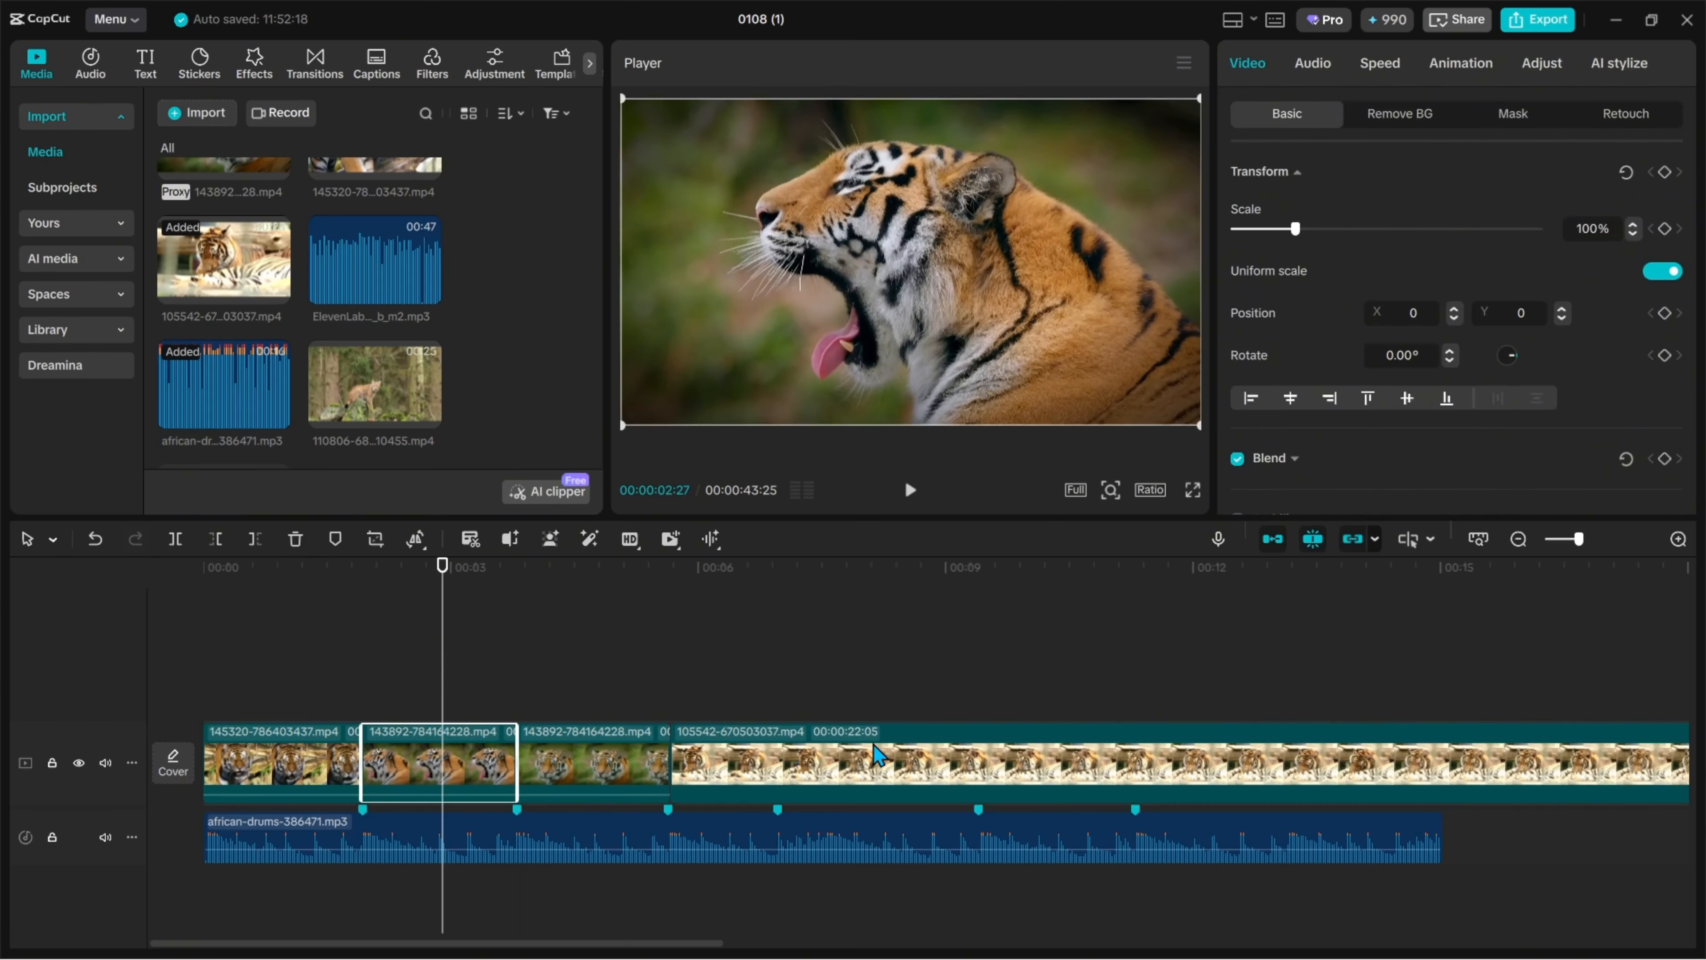
Step: Move the short front-facing tiger clip to a track above the main one and park it at about 00:00:12:00
left_click_drag(594, 763, 1020, 680)
left_click(700, 759)
left_click(517, 702)
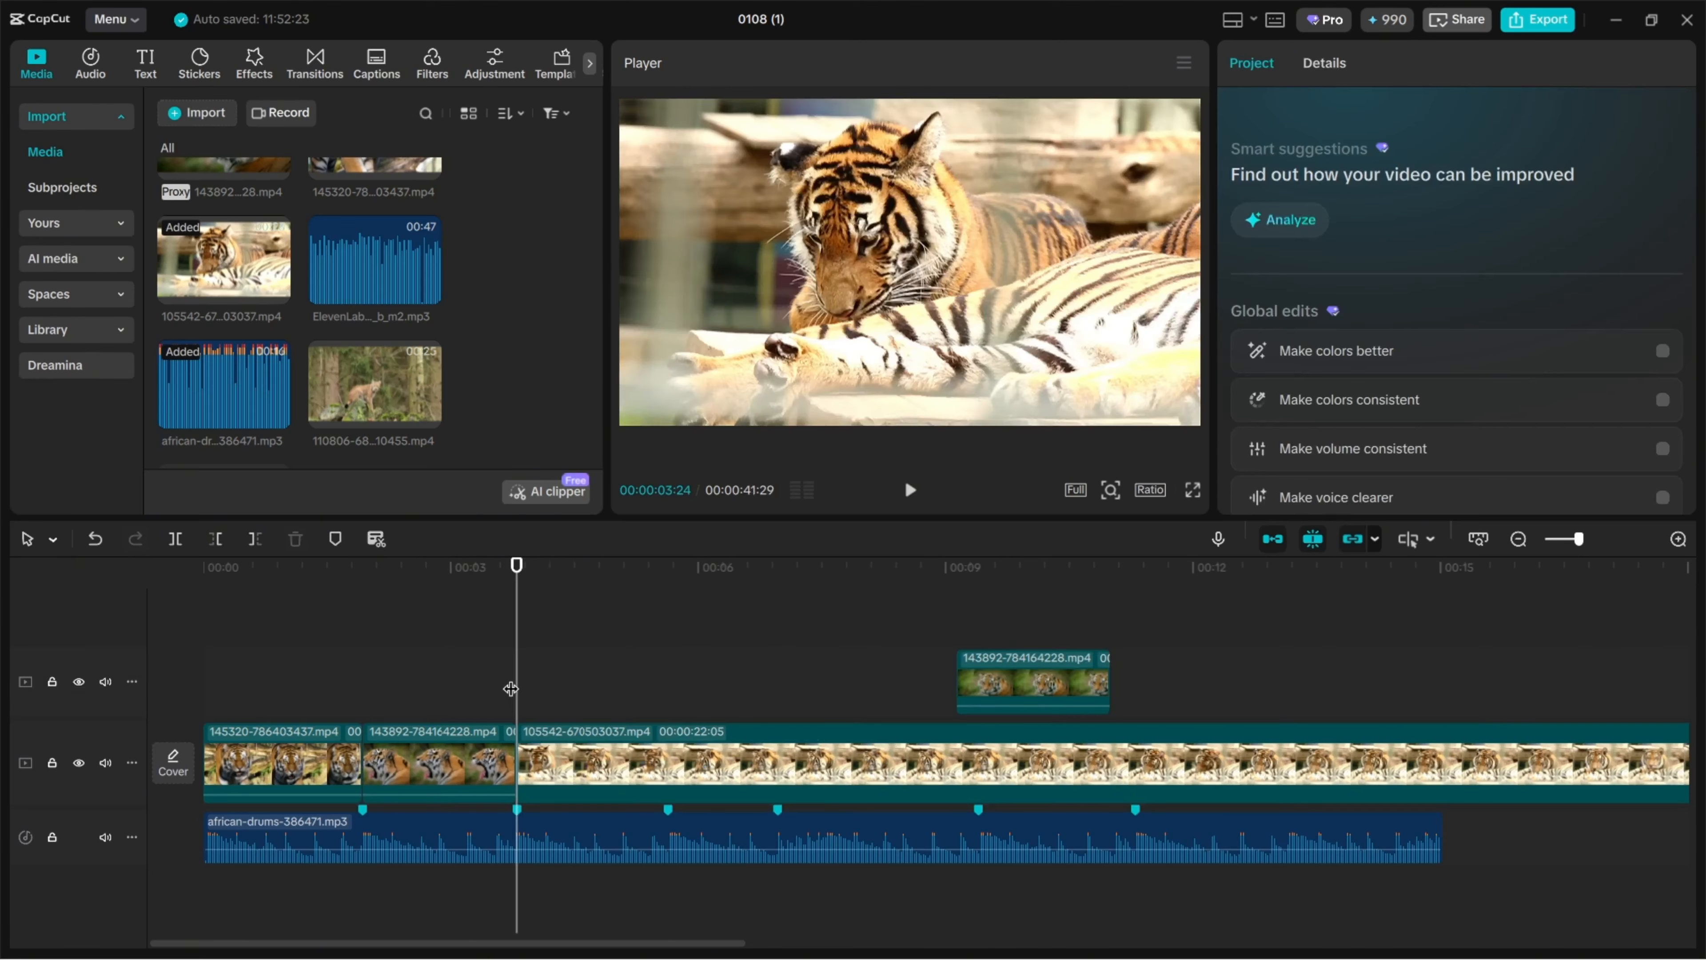
left_click_drag(516, 687, 907, 678)
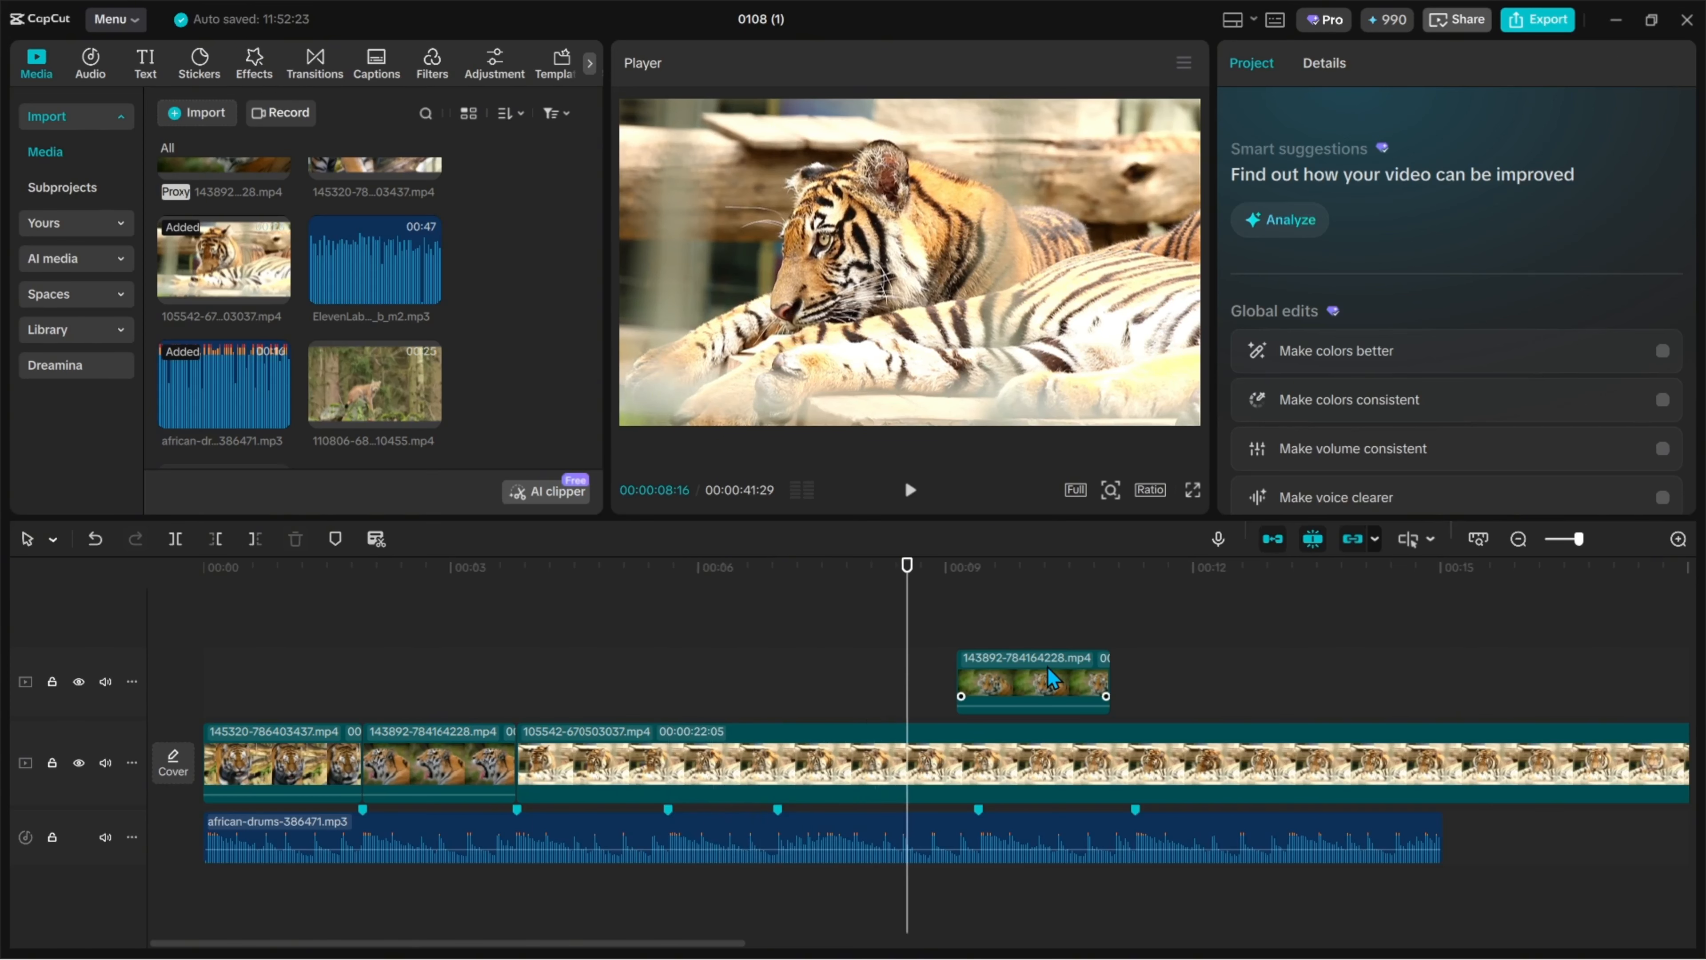
left_click_drag(1050, 675, 1290, 679)
left_click(868, 677)
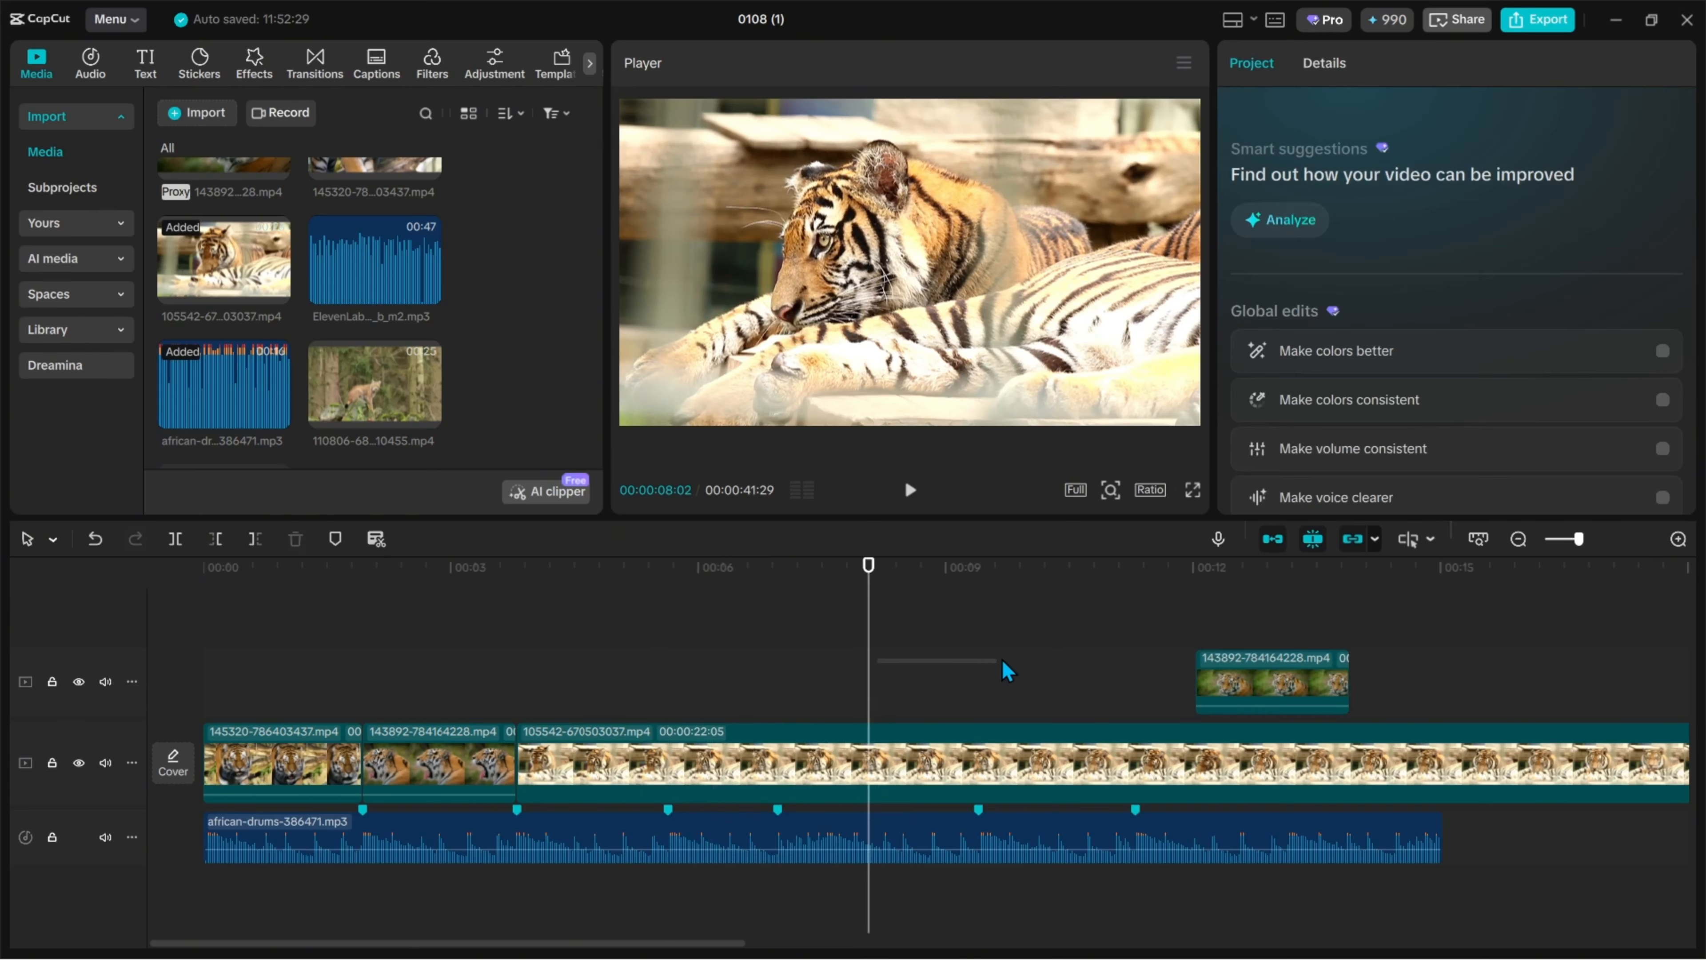
left_click_drag(869, 671, 792, 662)
left_click(810, 760)
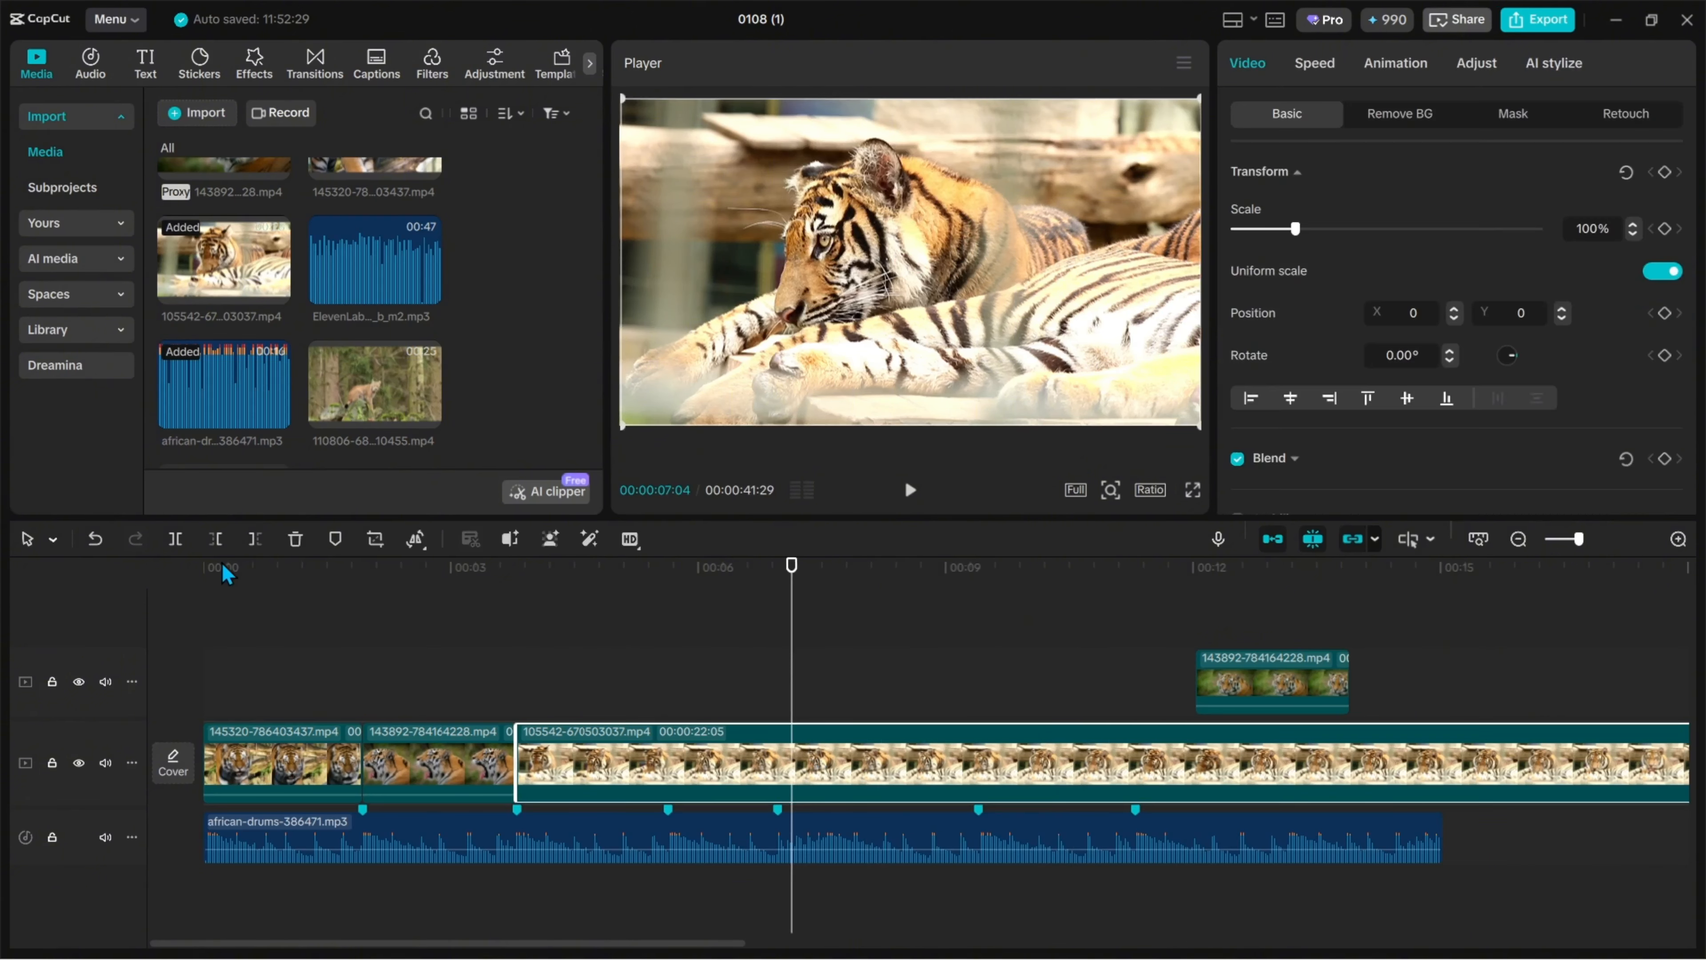
left_click(215, 538)
left_click_drag(696, 692, 670, 674)
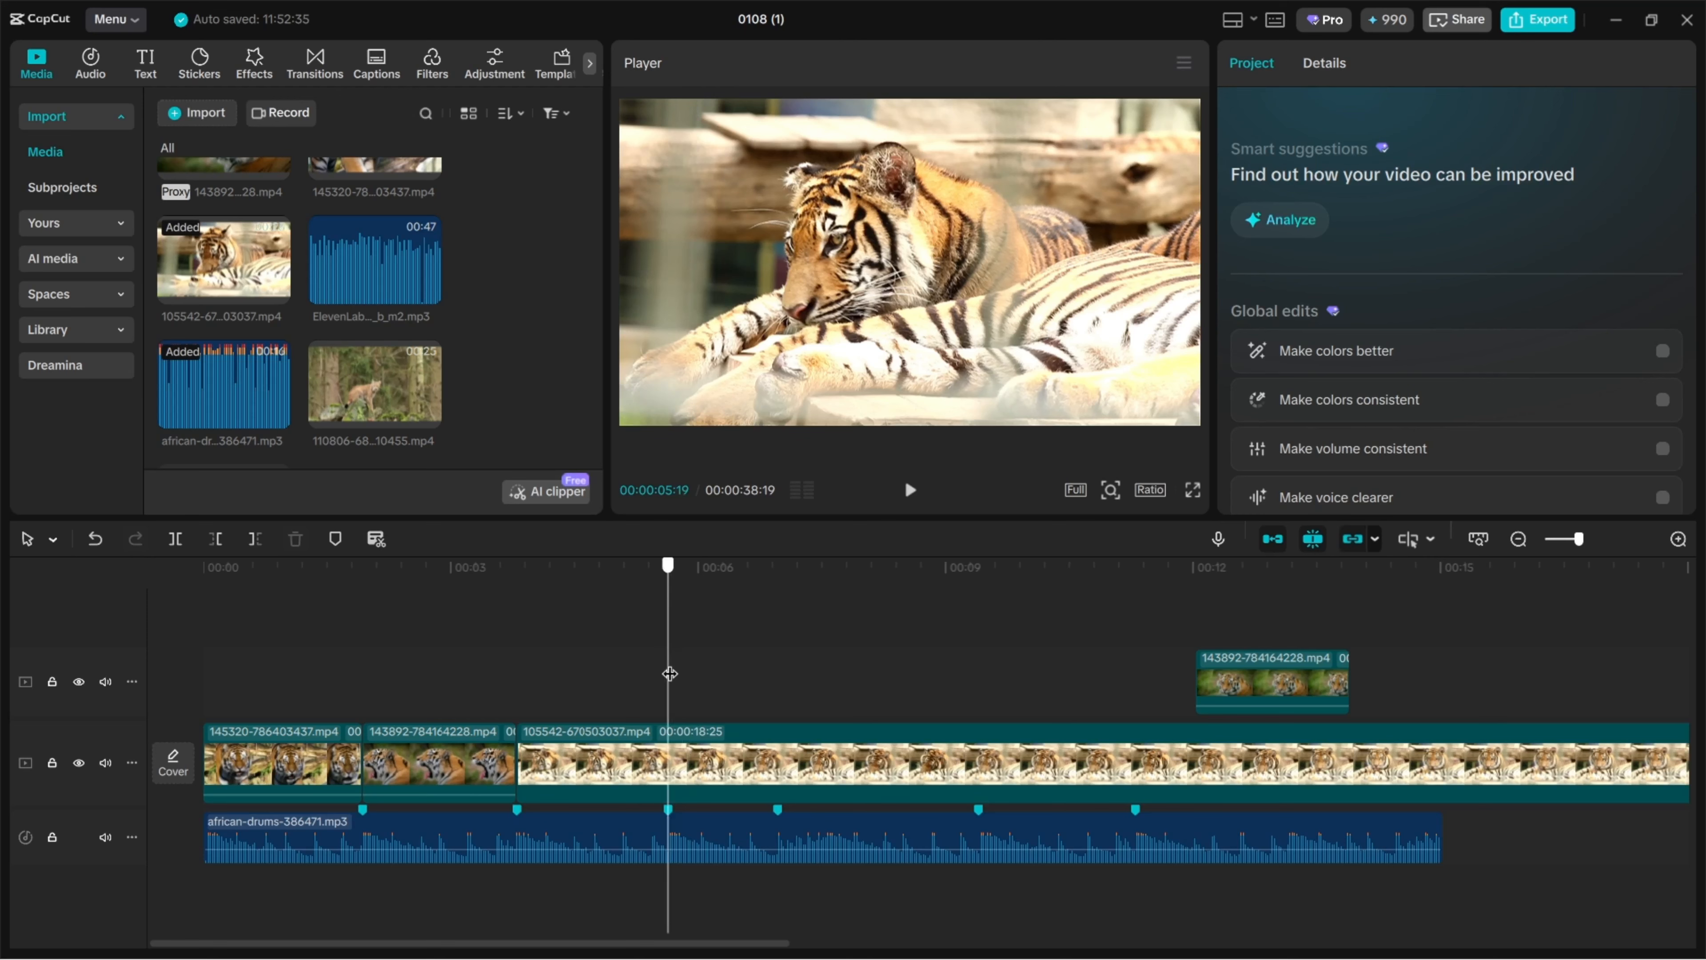
left_click(545, 762)
left_click(255, 539)
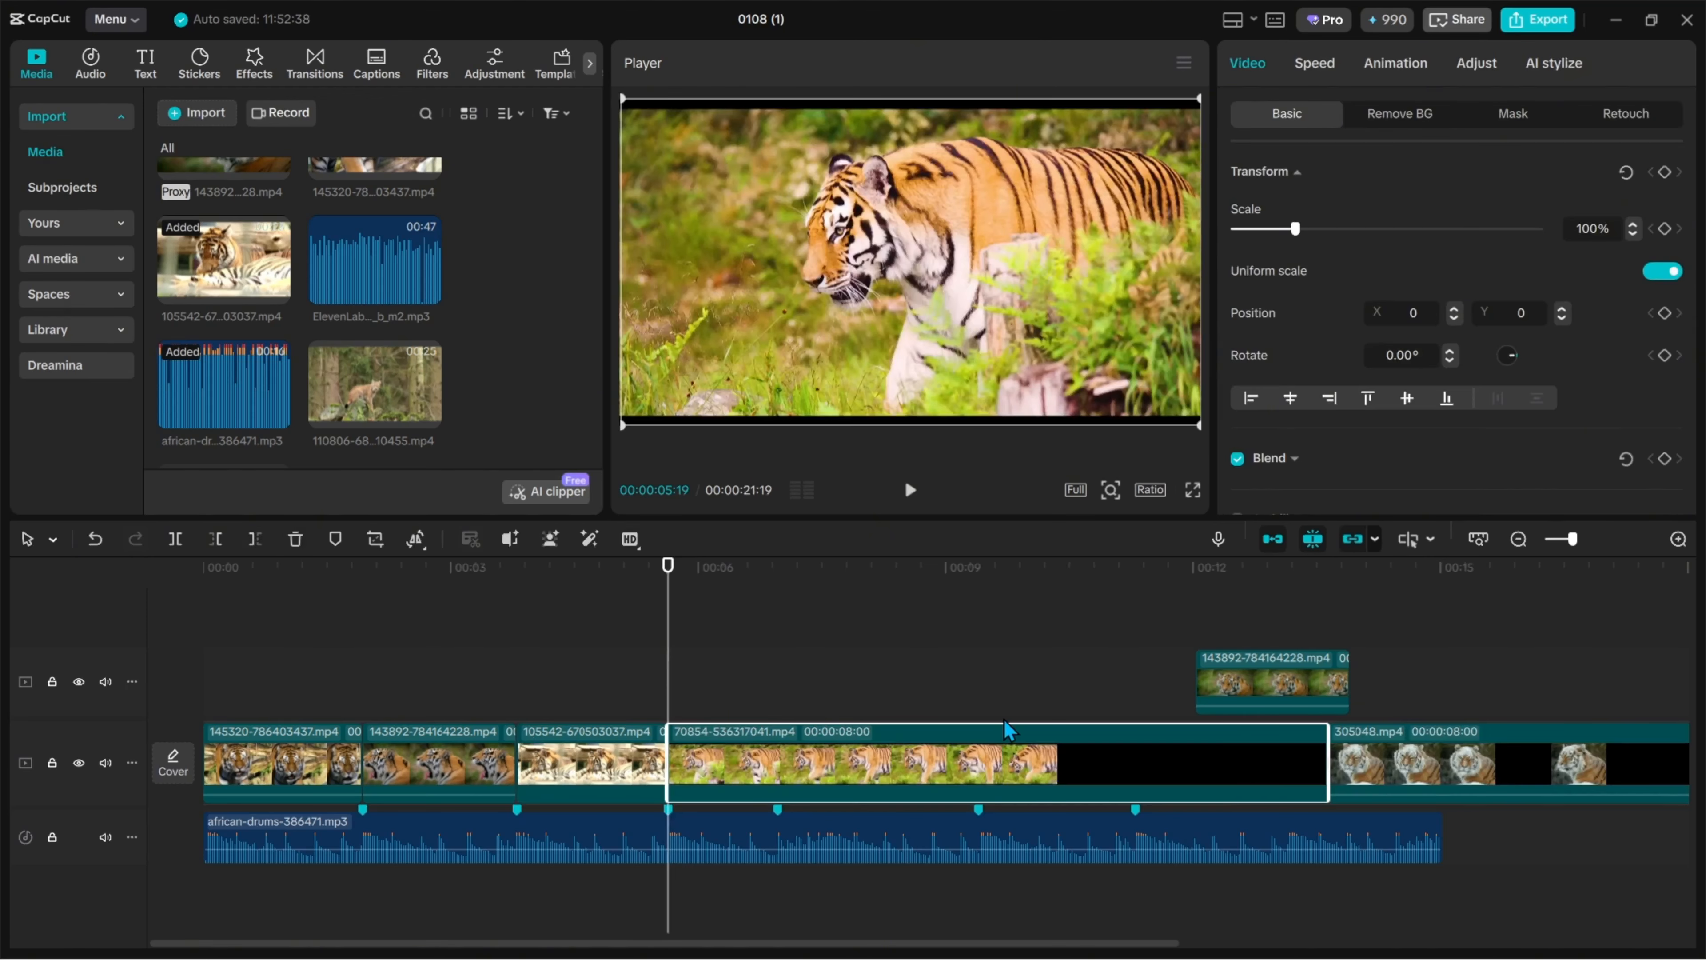
left_click(778, 692)
left_click(1085, 766)
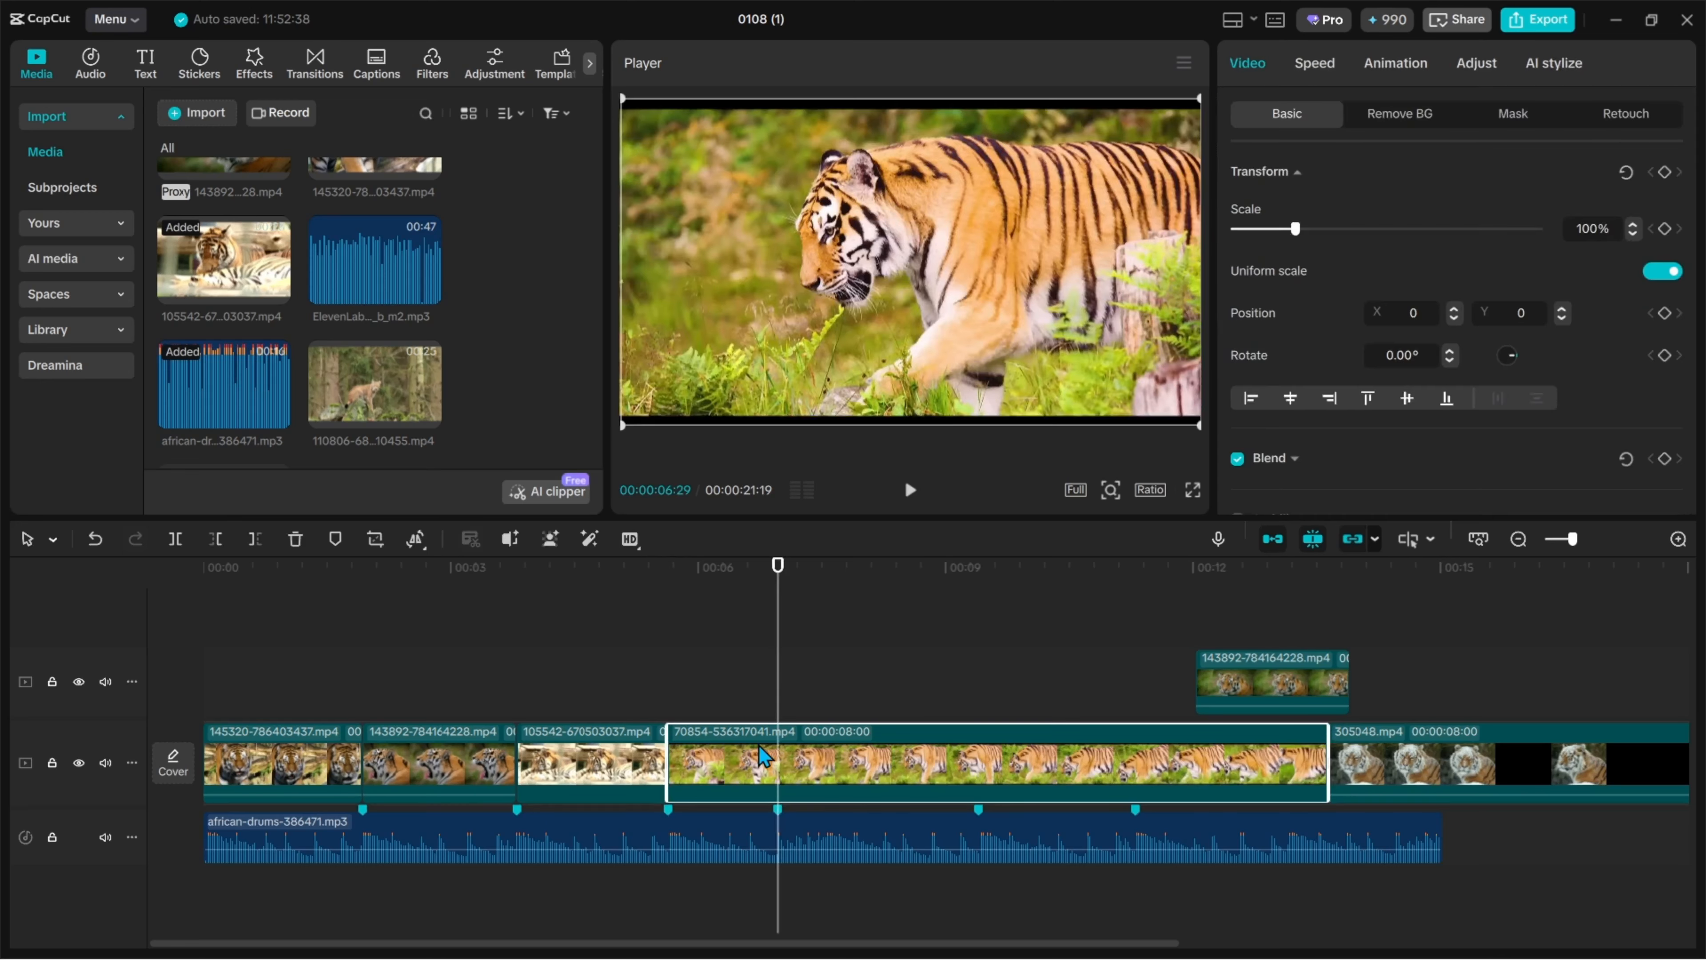
left_click(866, 687)
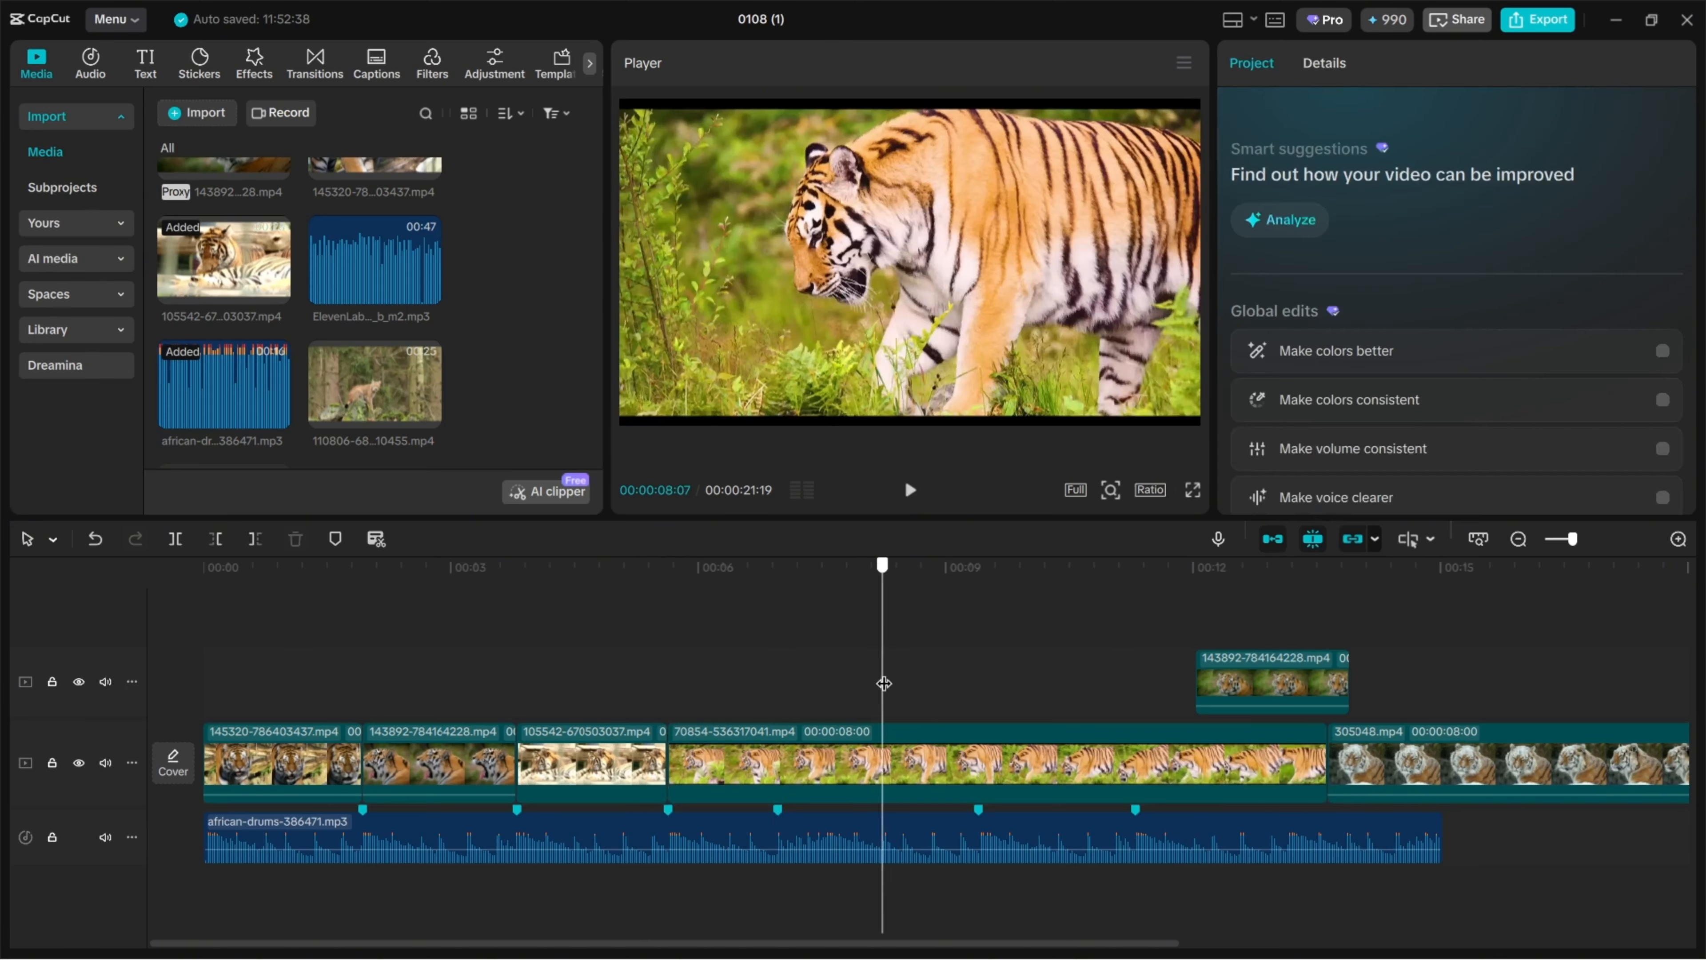
left_click(1038, 687)
left_click(1140, 689)
left_click(1183, 692)
left_click(877, 709)
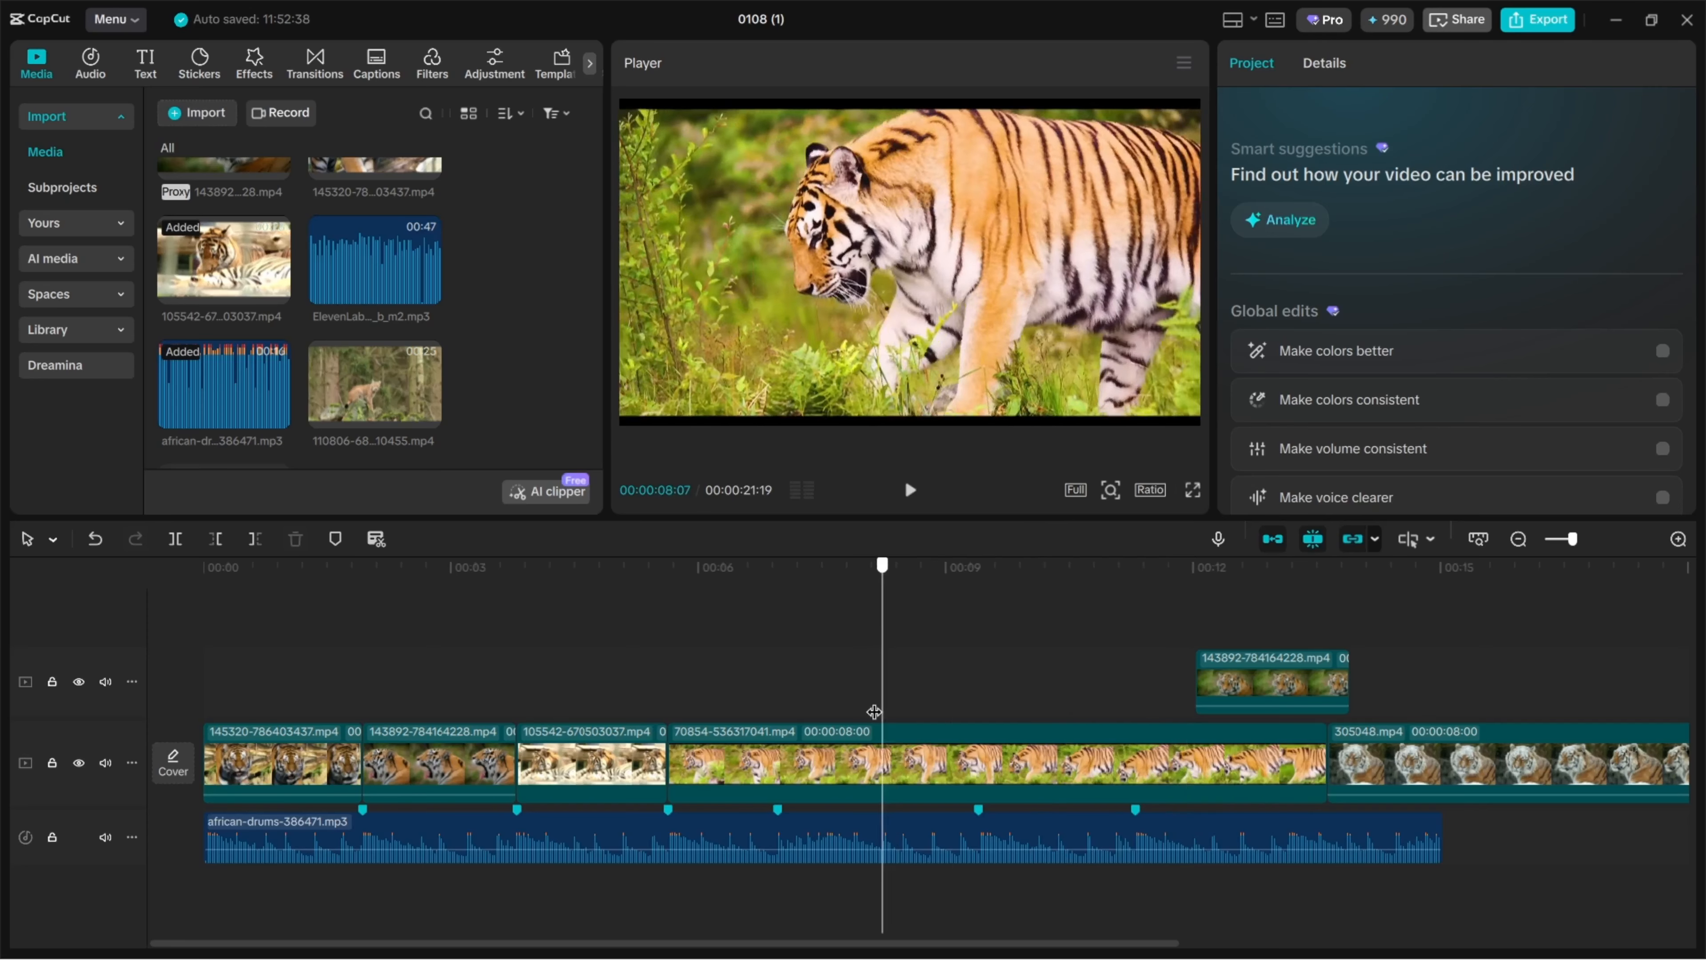
left_click(908, 788)
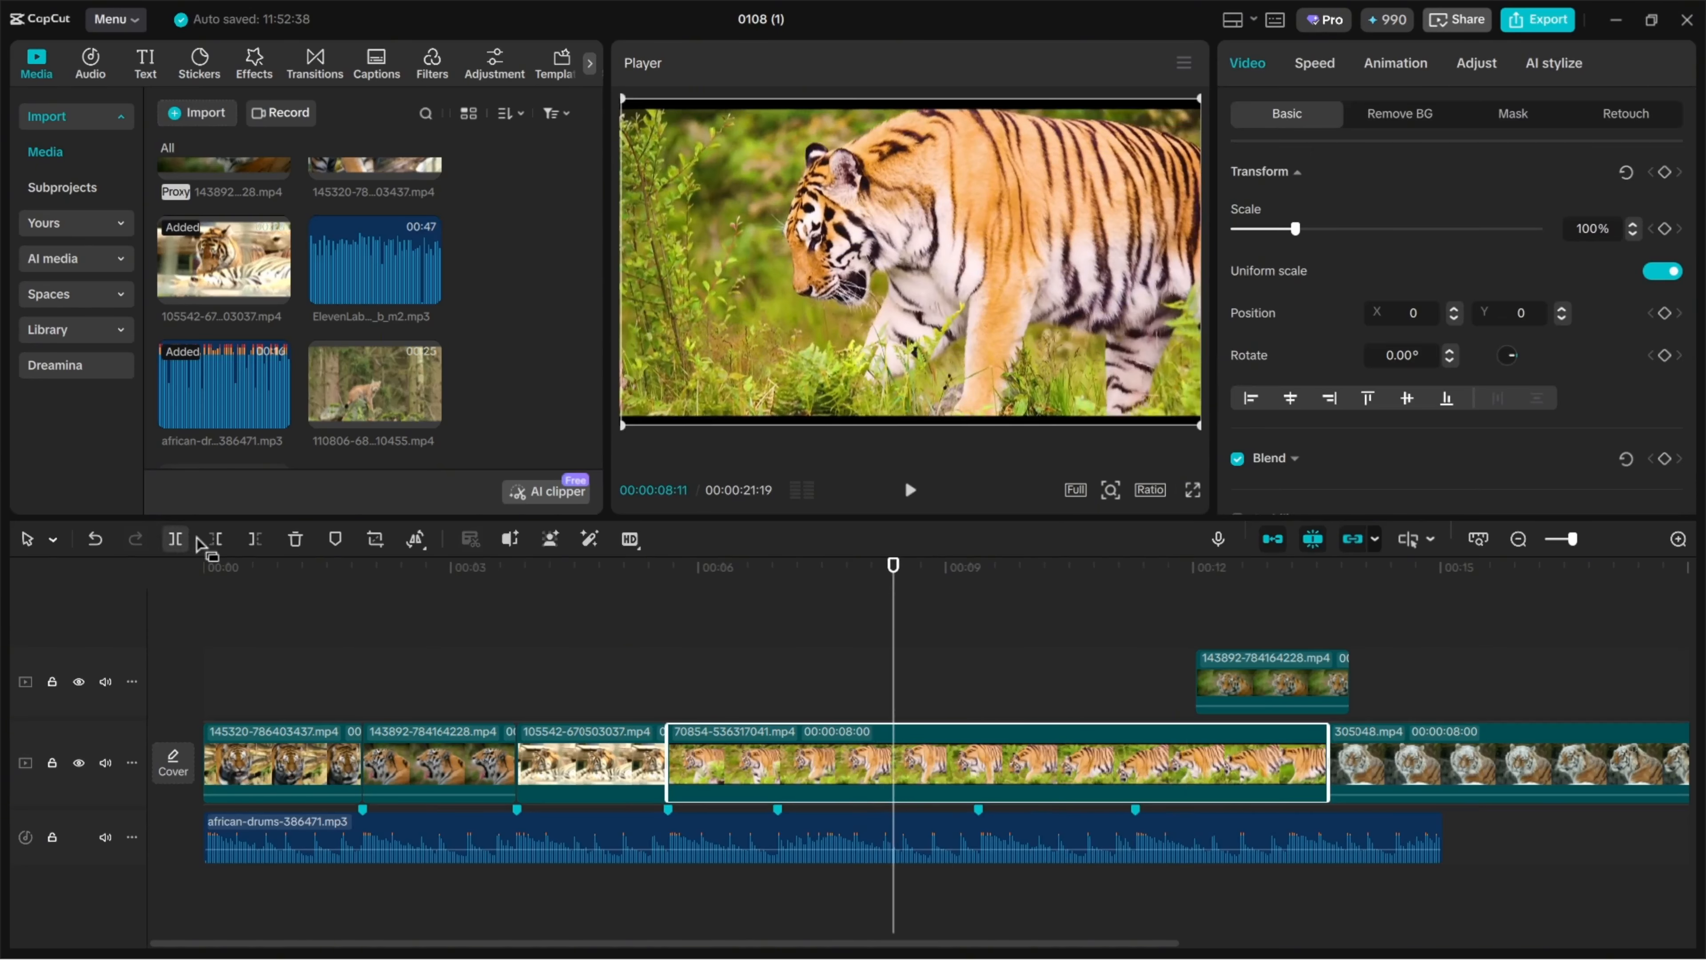
left_click(216, 538)
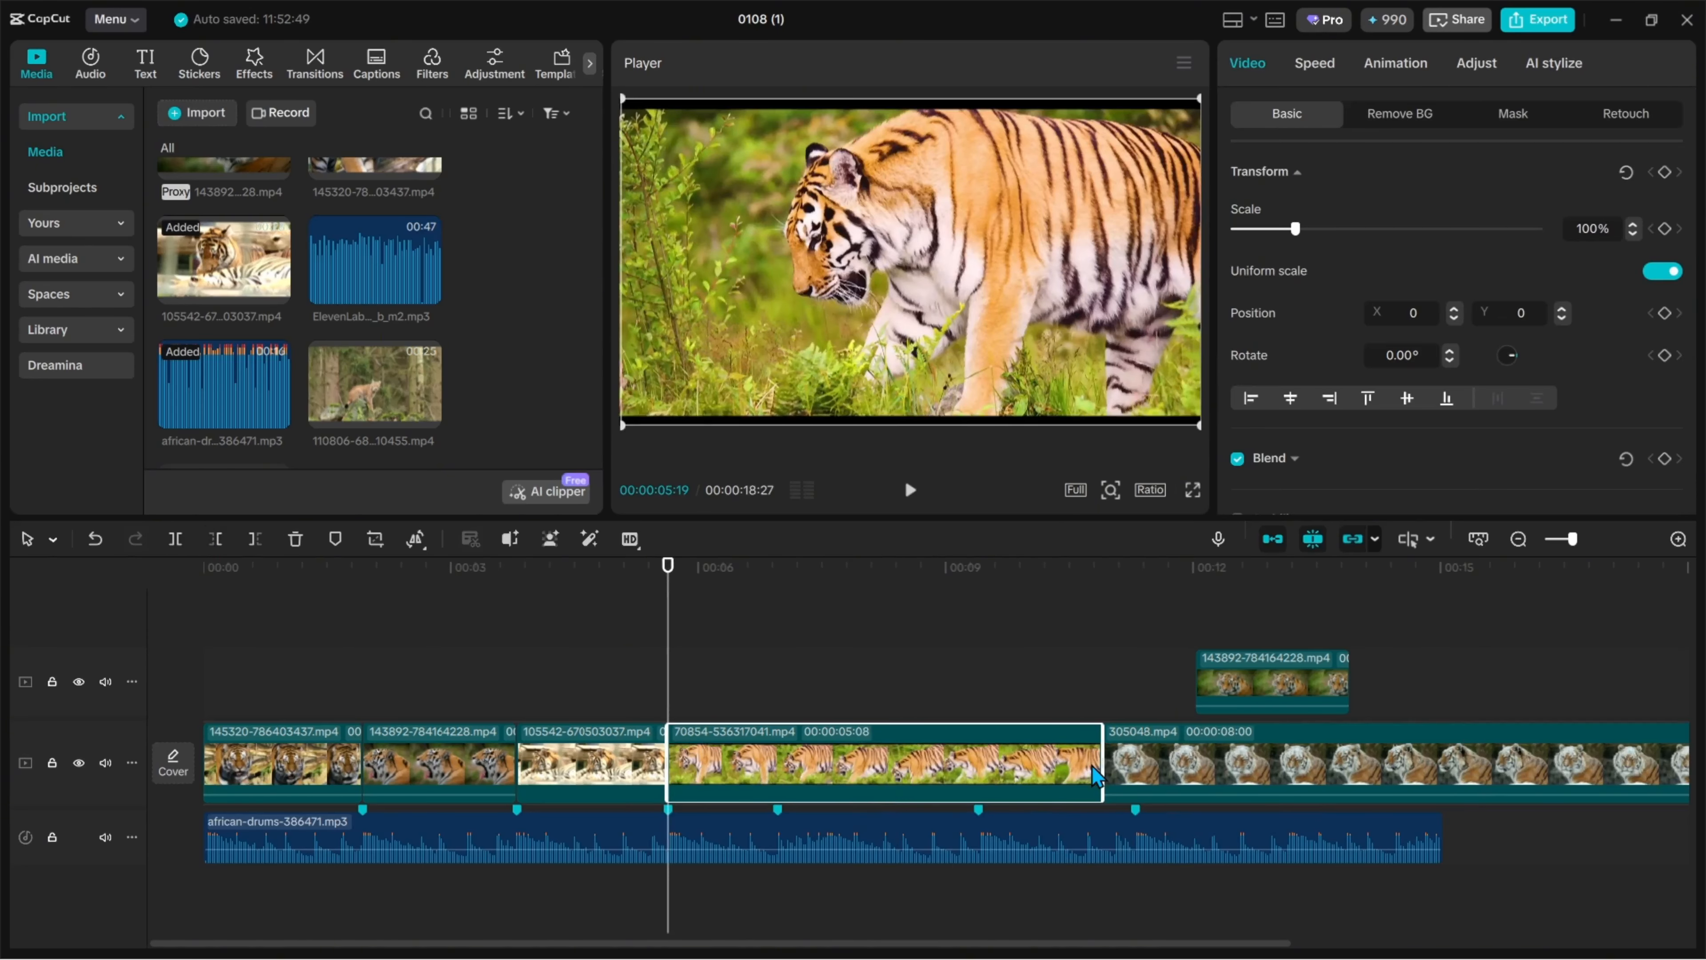
left_click_drag(1101, 766, 778, 766)
left_click(871, 613)
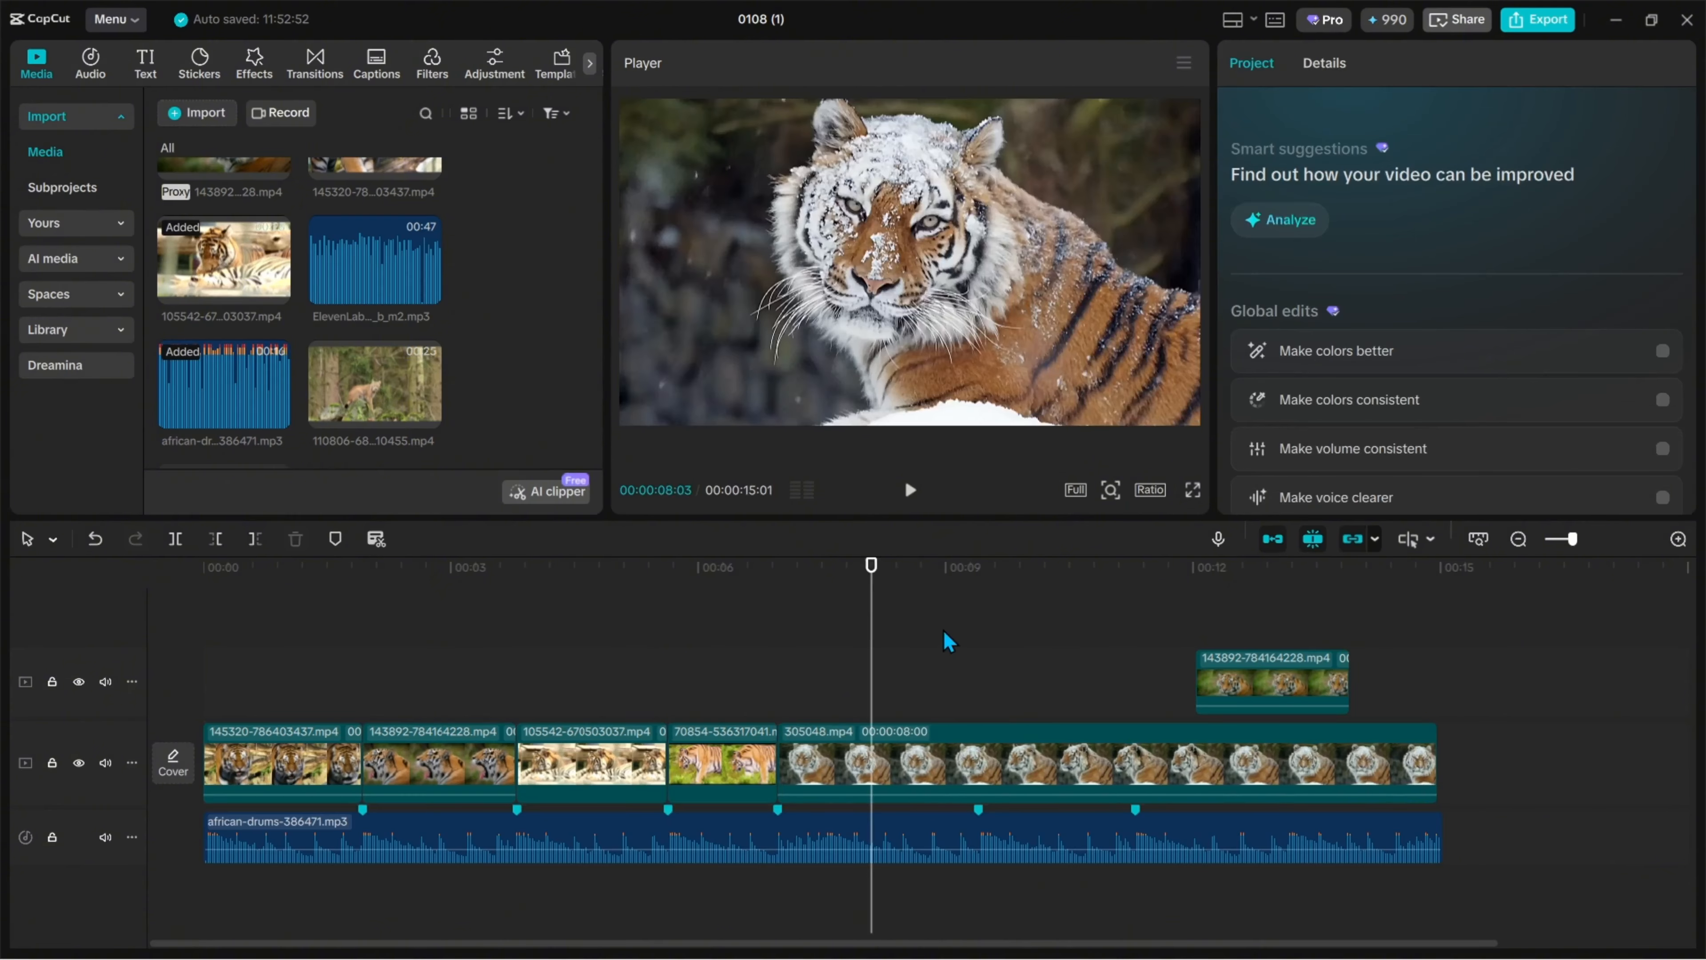
left_click(944, 638)
left_click(795, 645)
Step: Cut away the part of clip 305048 that lies after the fifth beat marker at 00:00:09:12
left_click_drag(797, 645, 978, 656)
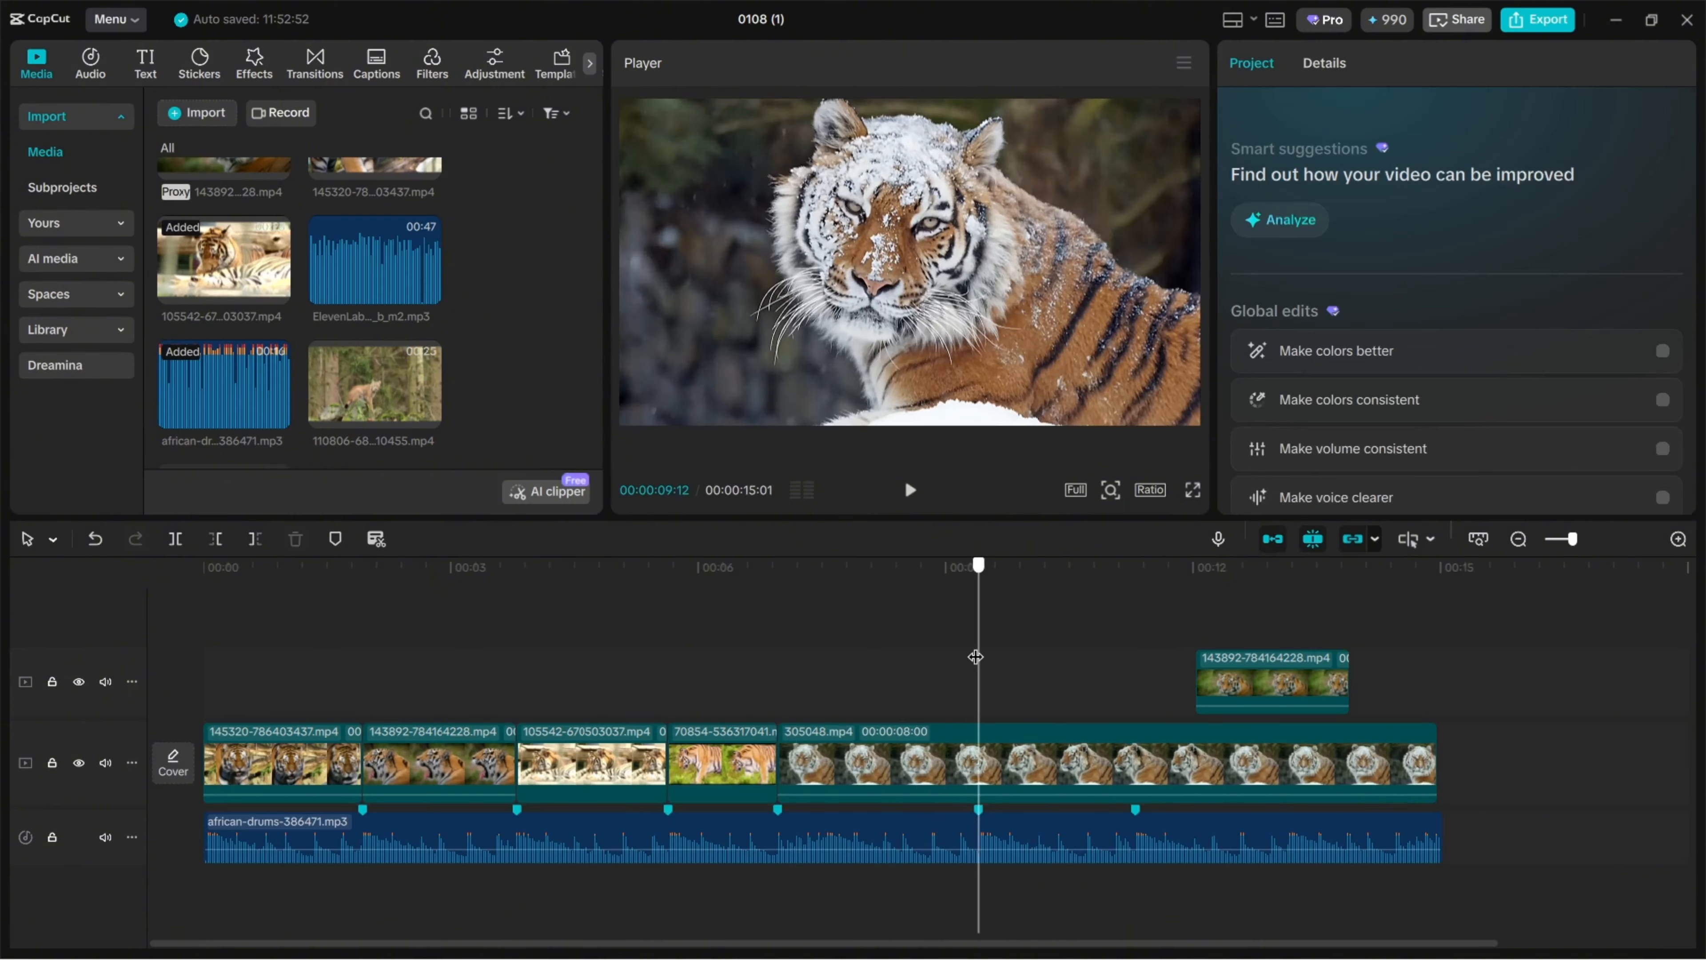
left_click(820, 793)
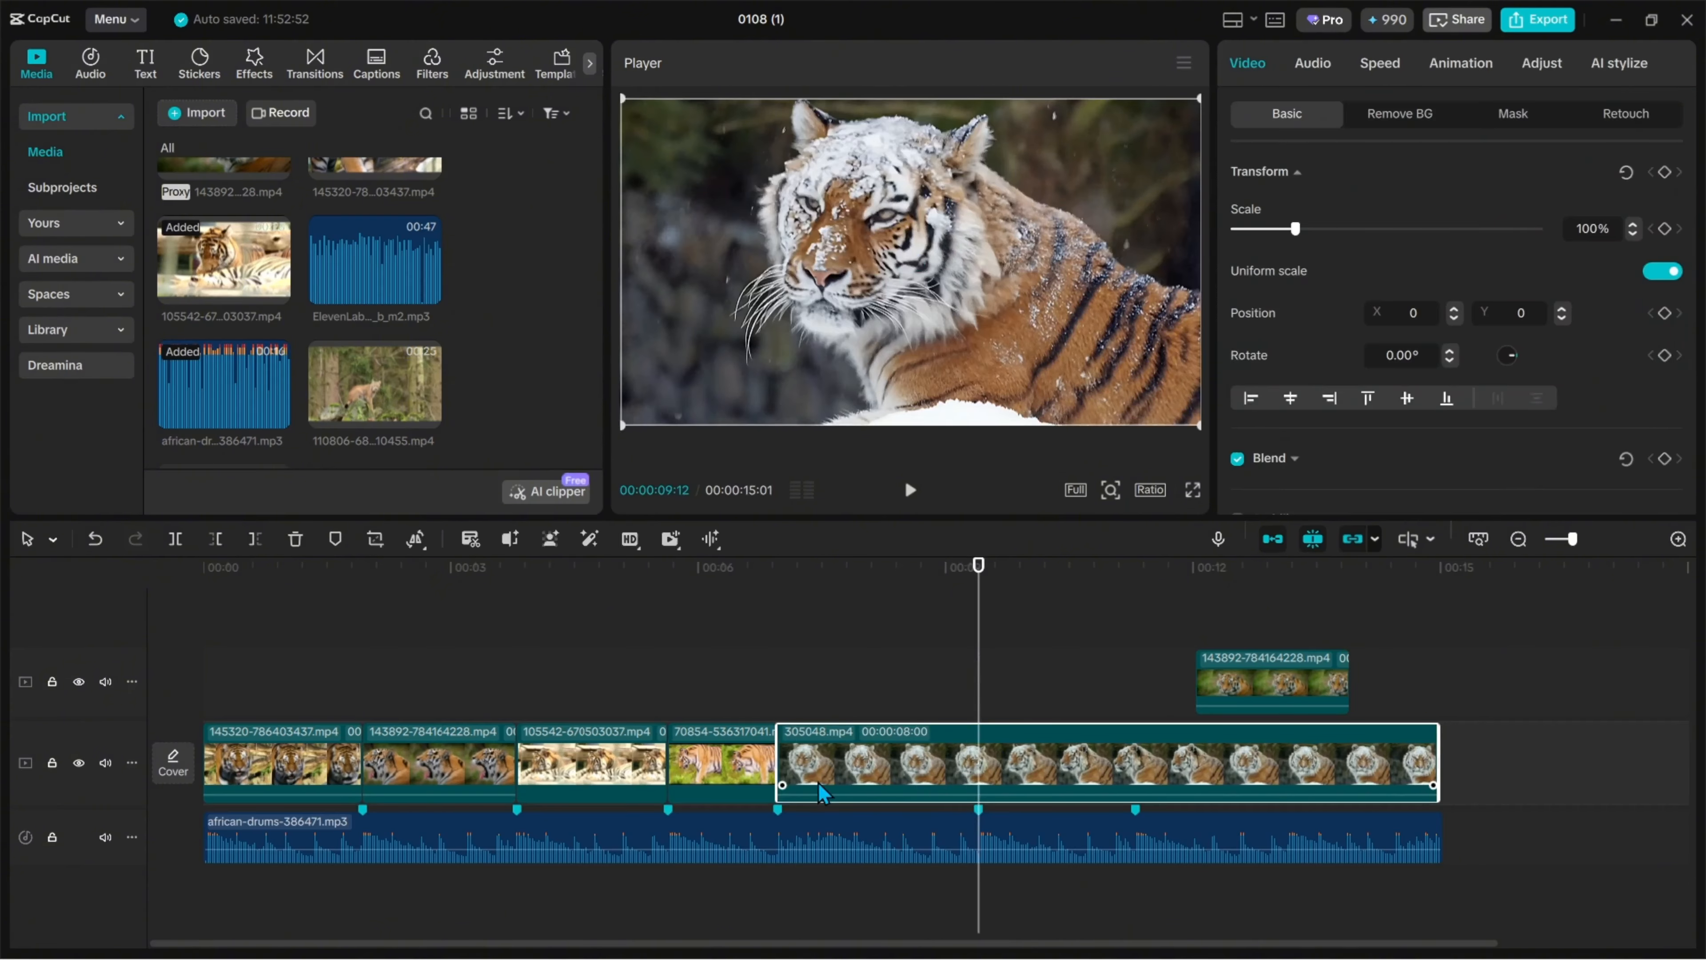
left_click(258, 540)
Step: Bring the parked front-facing tiger clip back to the main track directly after clip 305048 and check its picture
left_click_drag(1261, 690, 1074, 774)
left_click(1029, 695)
left_click(1004, 746)
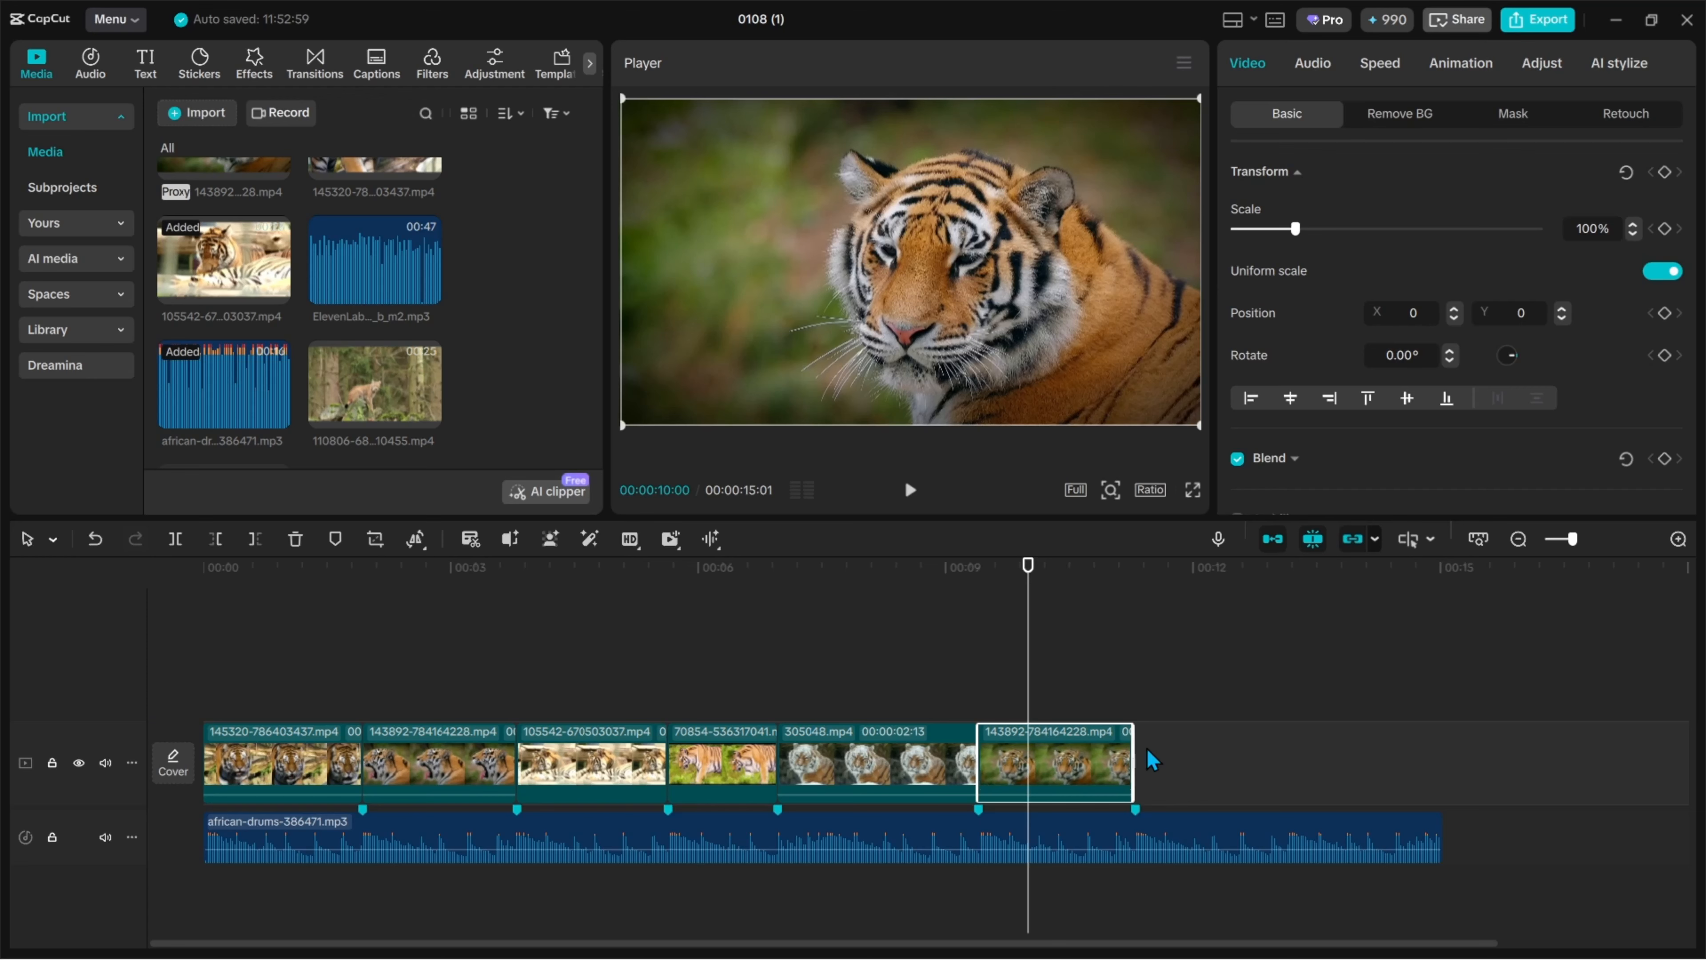
Step: Extend the end of the last video clip to the final beat marker at 00:00:11:09
scroll(1175, 800, "up", 3)
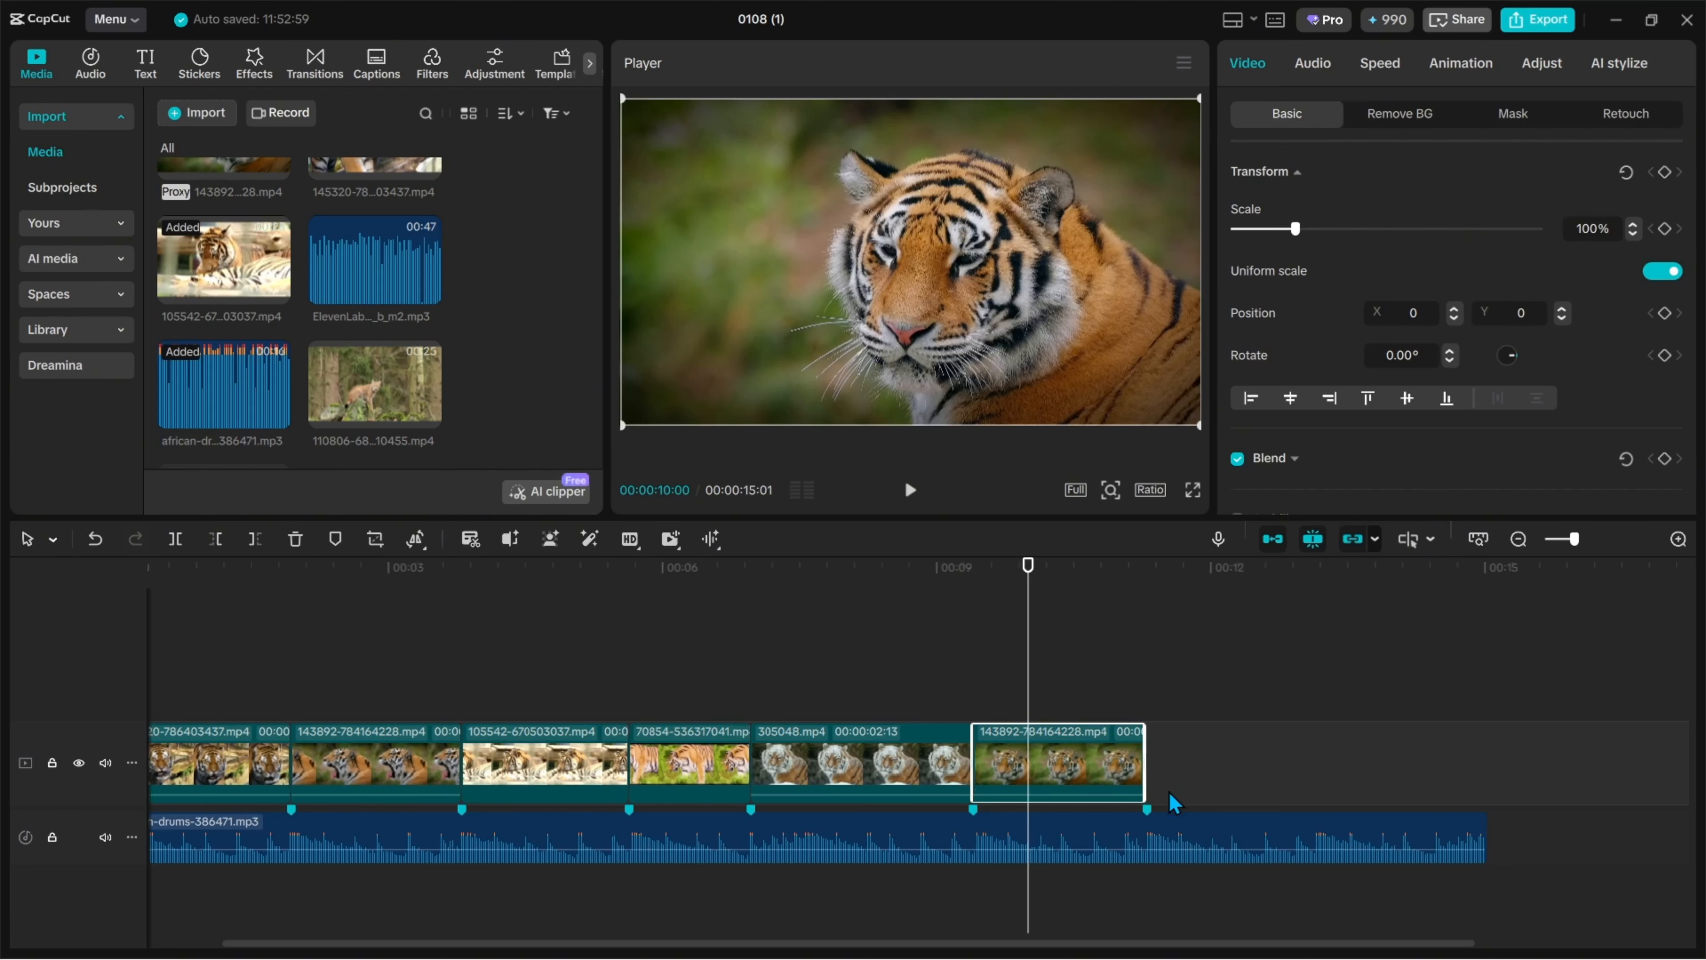
left_click(1182, 682)
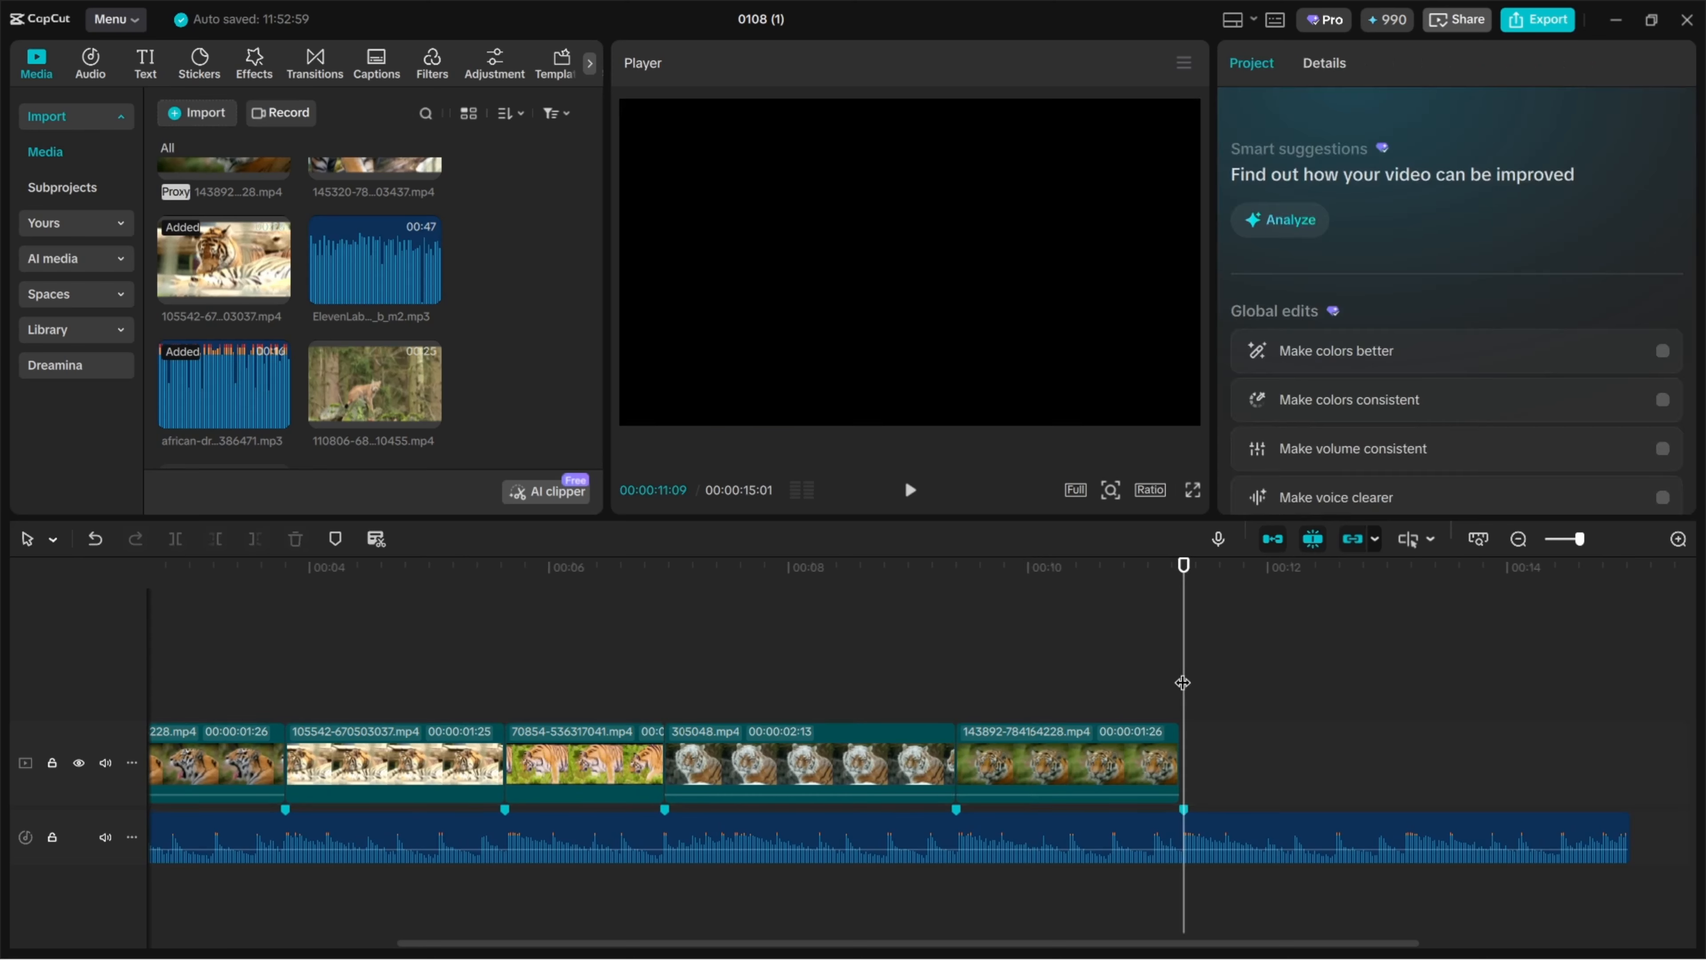
left_click(1144, 785)
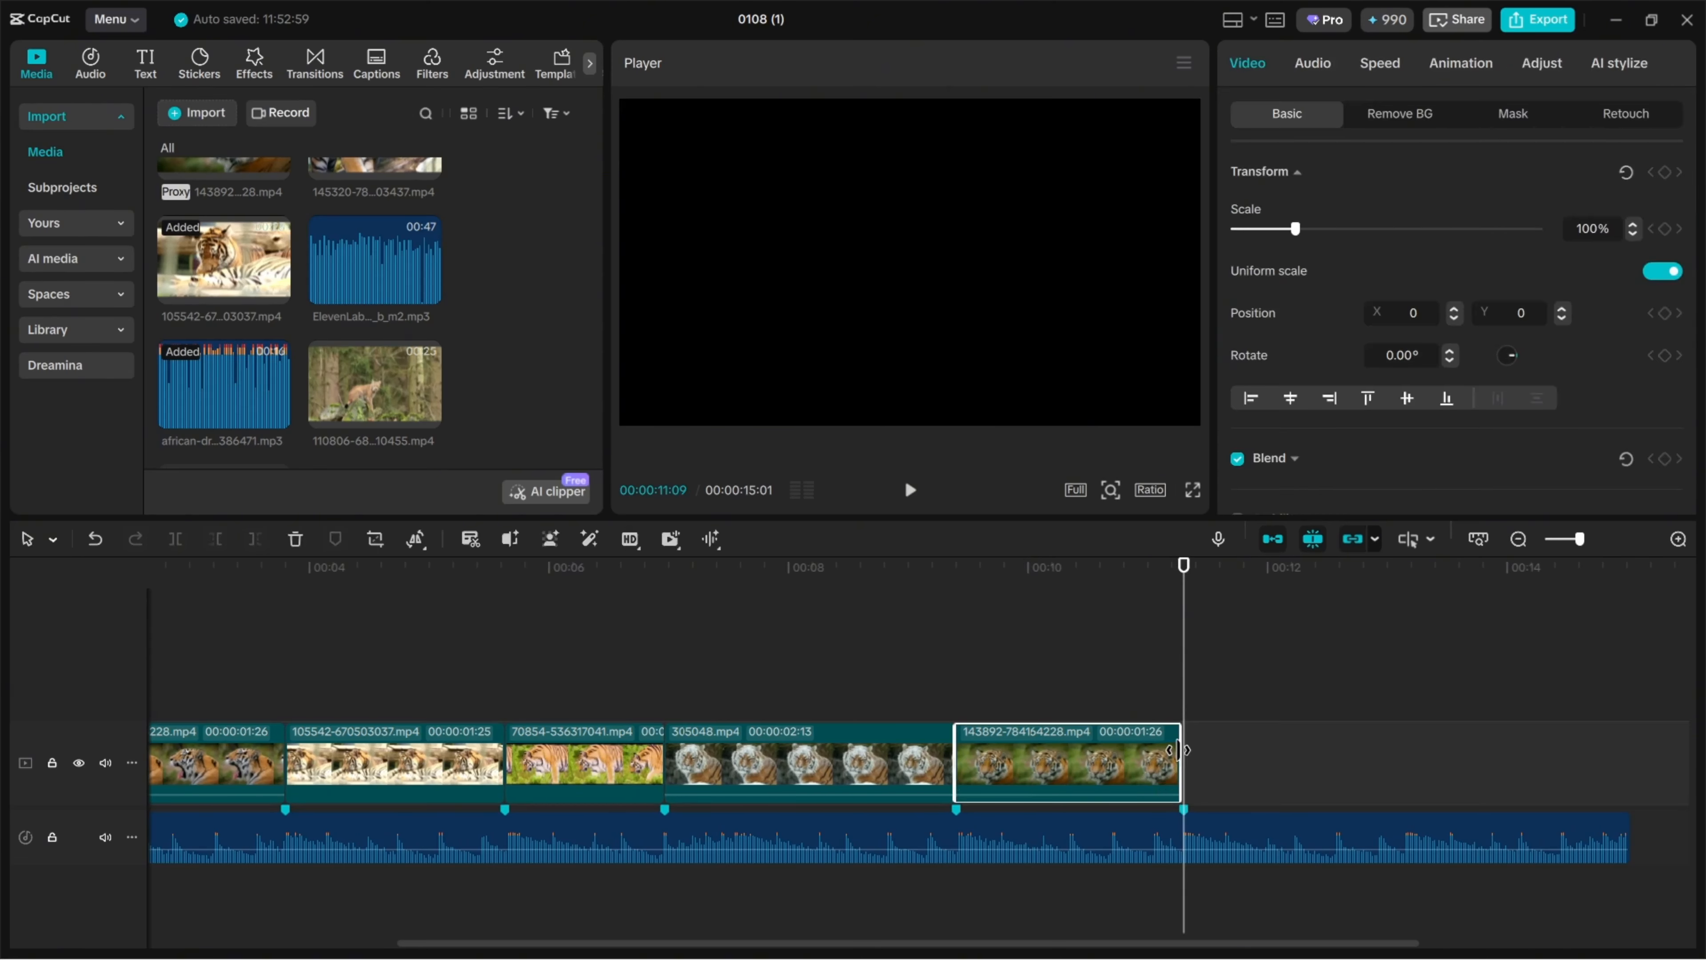
mouse_move(1179, 750)
left_mouse_down()
mouse_move(1309, 748)
mouse_move(1131, 751)
mouse_move(1175, 751)
left_mouse_up()
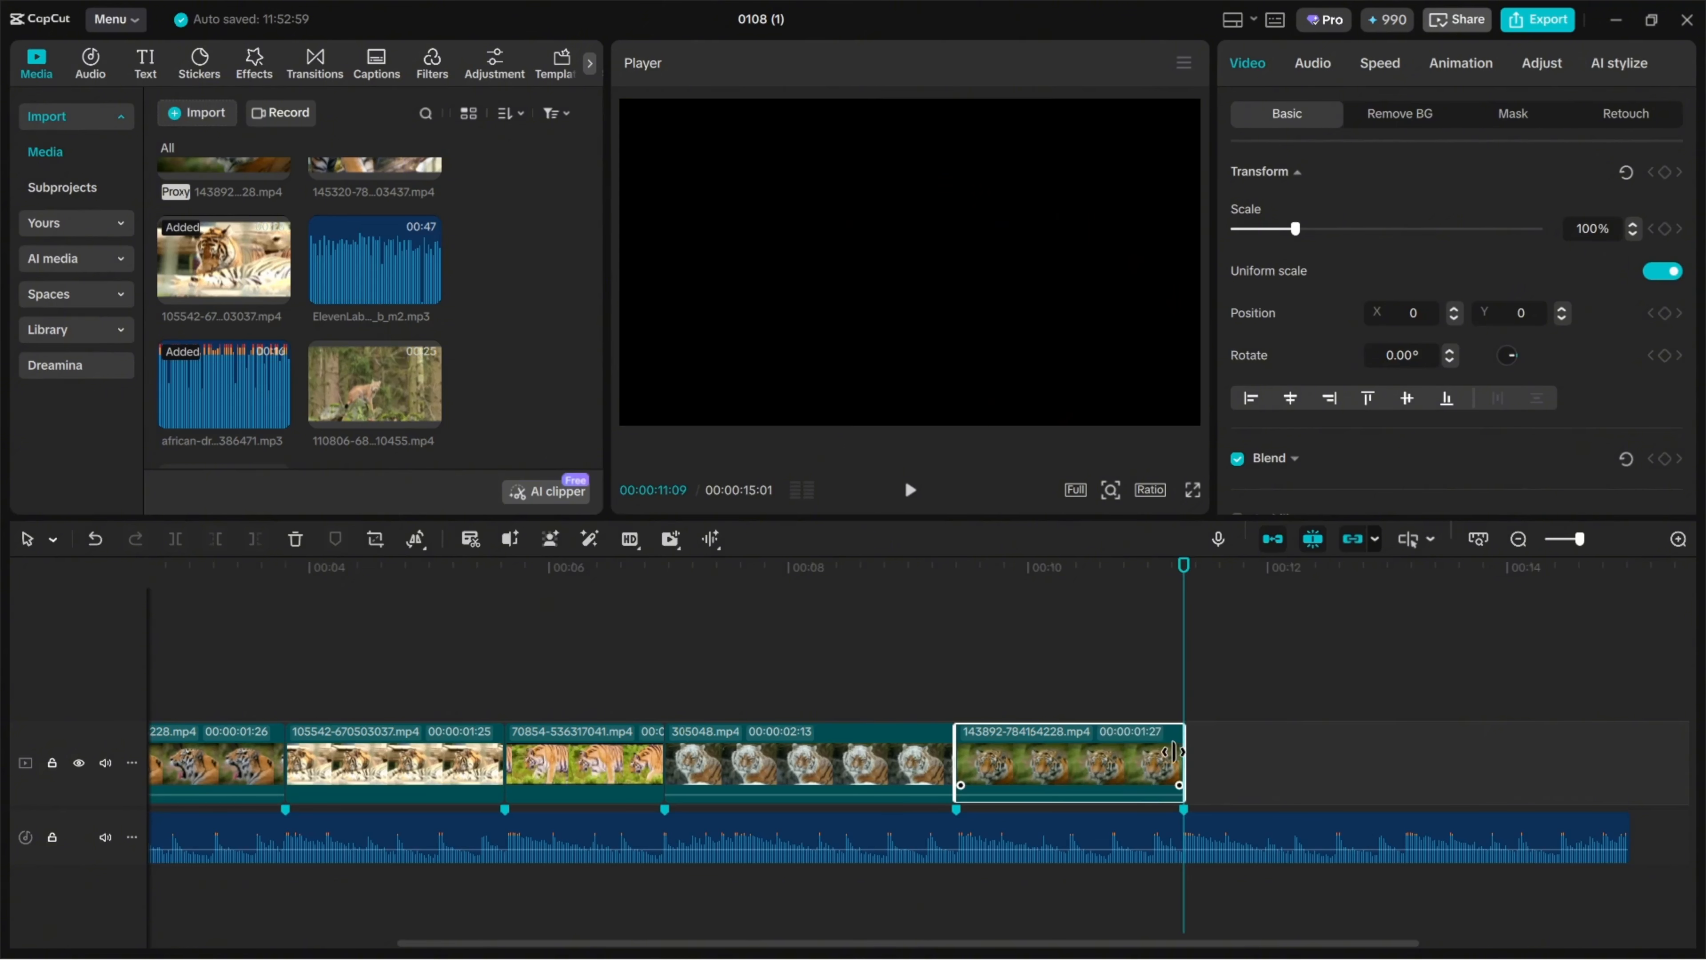
Step: Cut away the part of the african-drums audio clip that lies after the end of the video at 00:00:11:09
left_click(1229, 682)
left_click(1173, 686)
left_click_drag(1173, 684, 1178, 670)
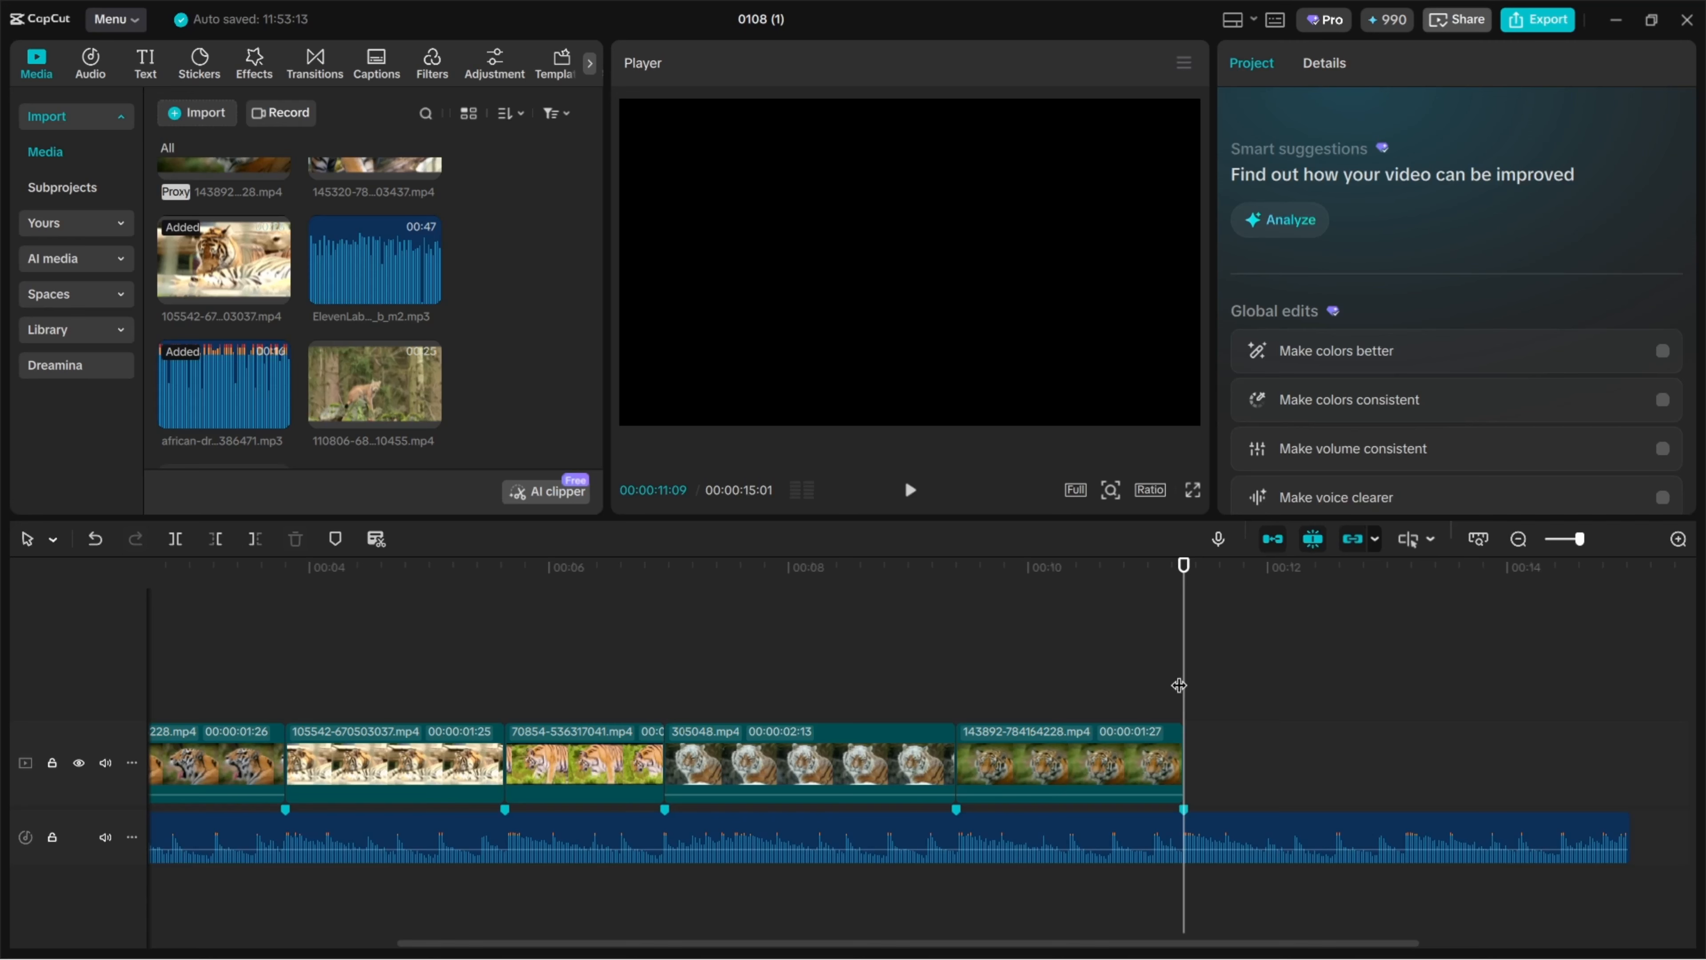
scroll(1179, 684, "down", 5)
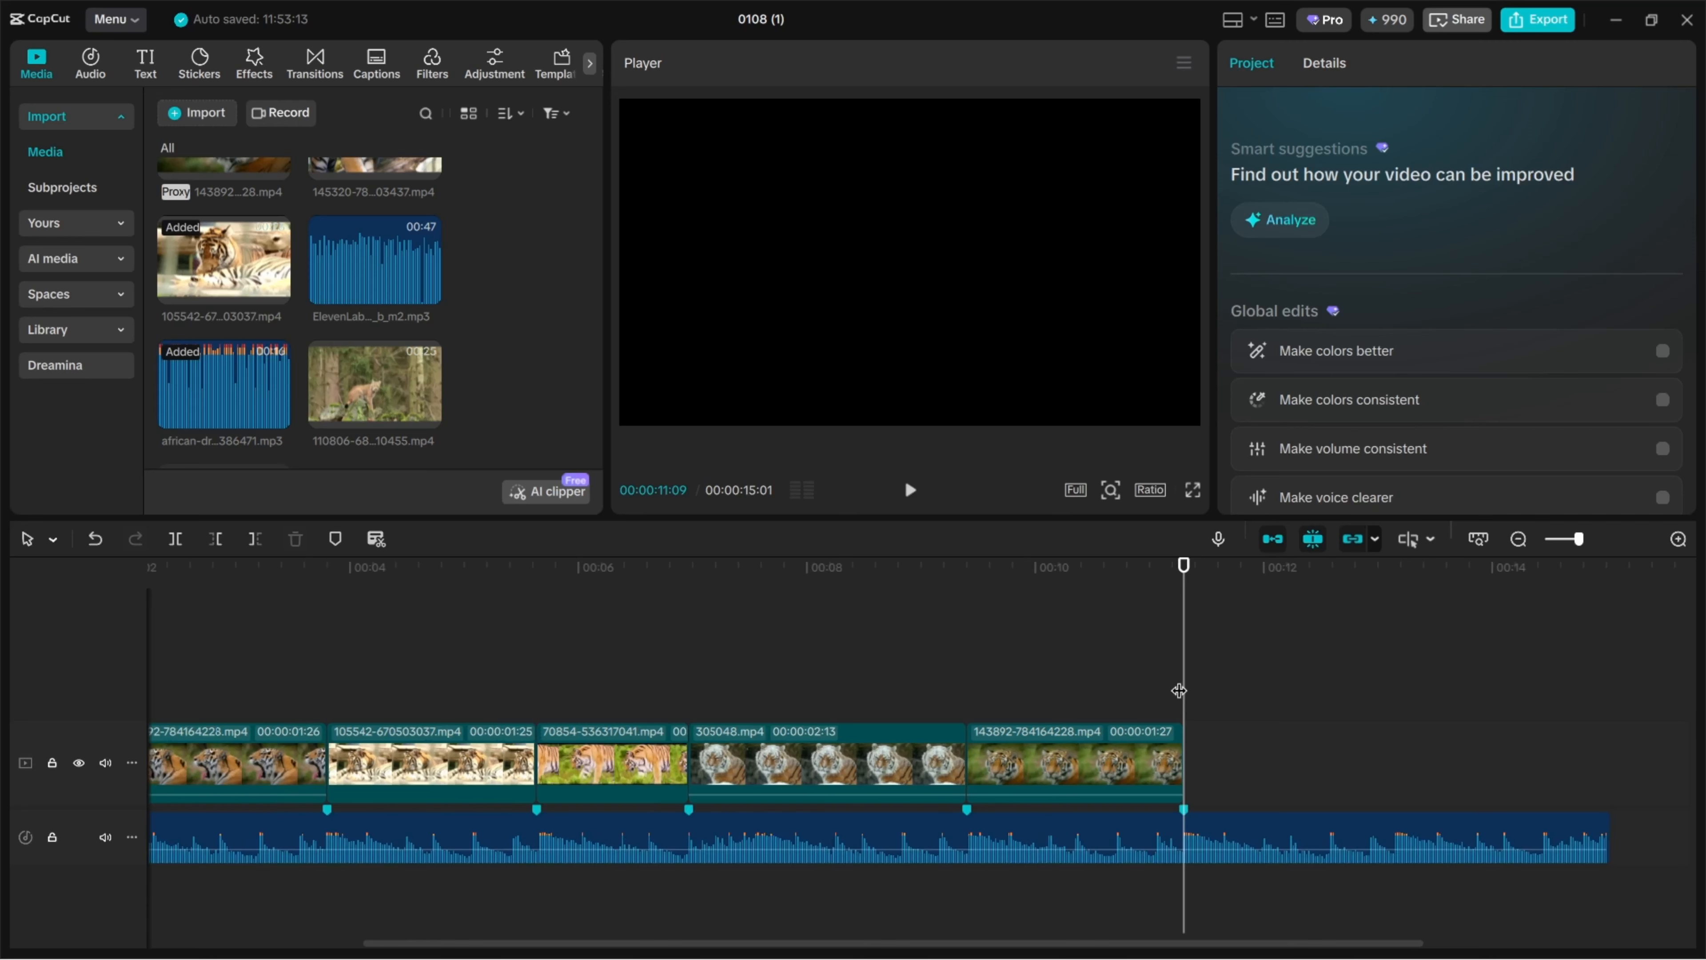
left_click(1150, 859)
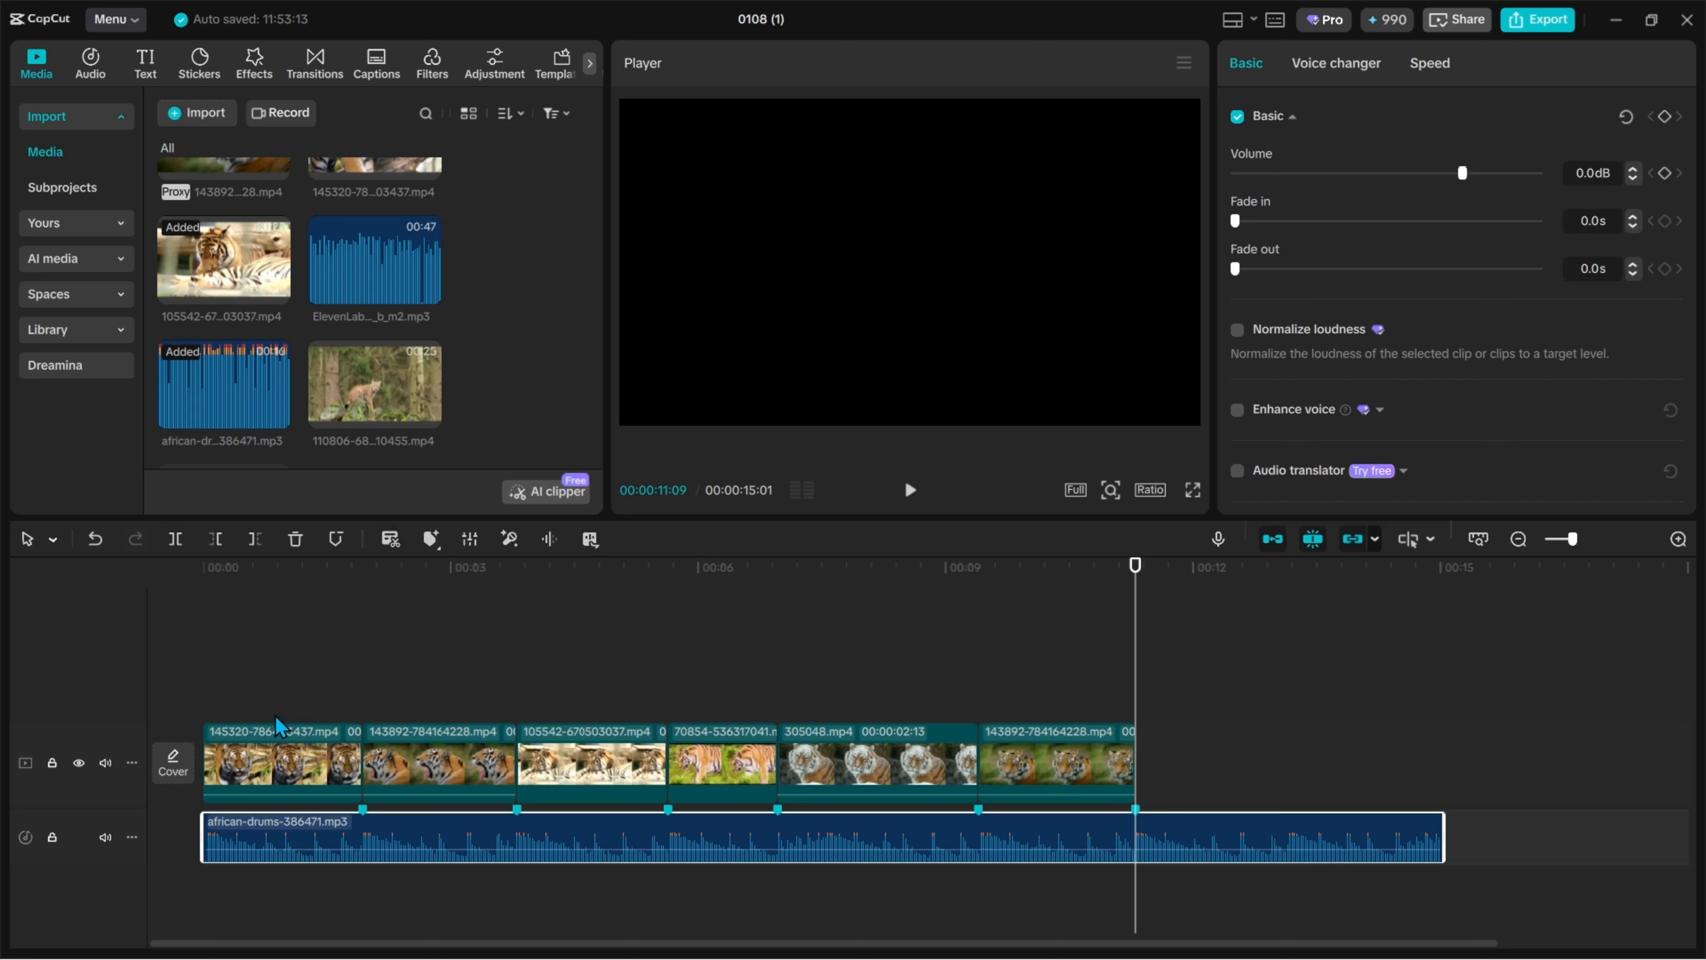
left_click(256, 539)
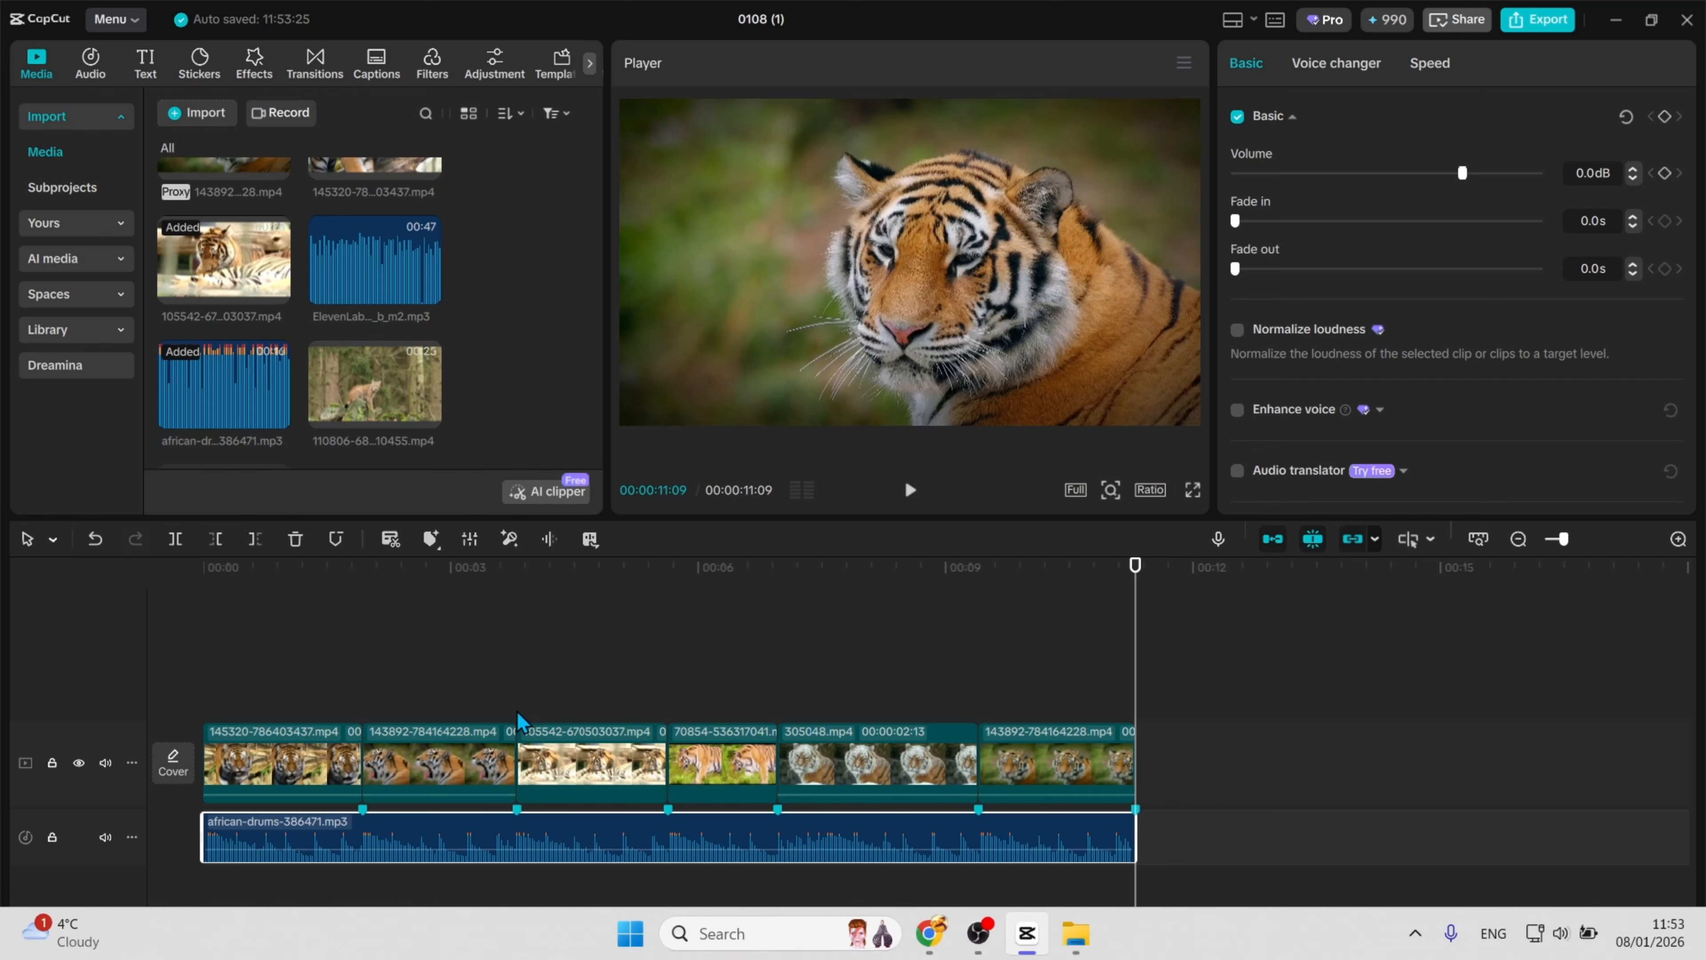
Step: Return the playhead to the start and give the african-drums audio clip a short fade-out at its end
left_click(378, 682)
key("Home")
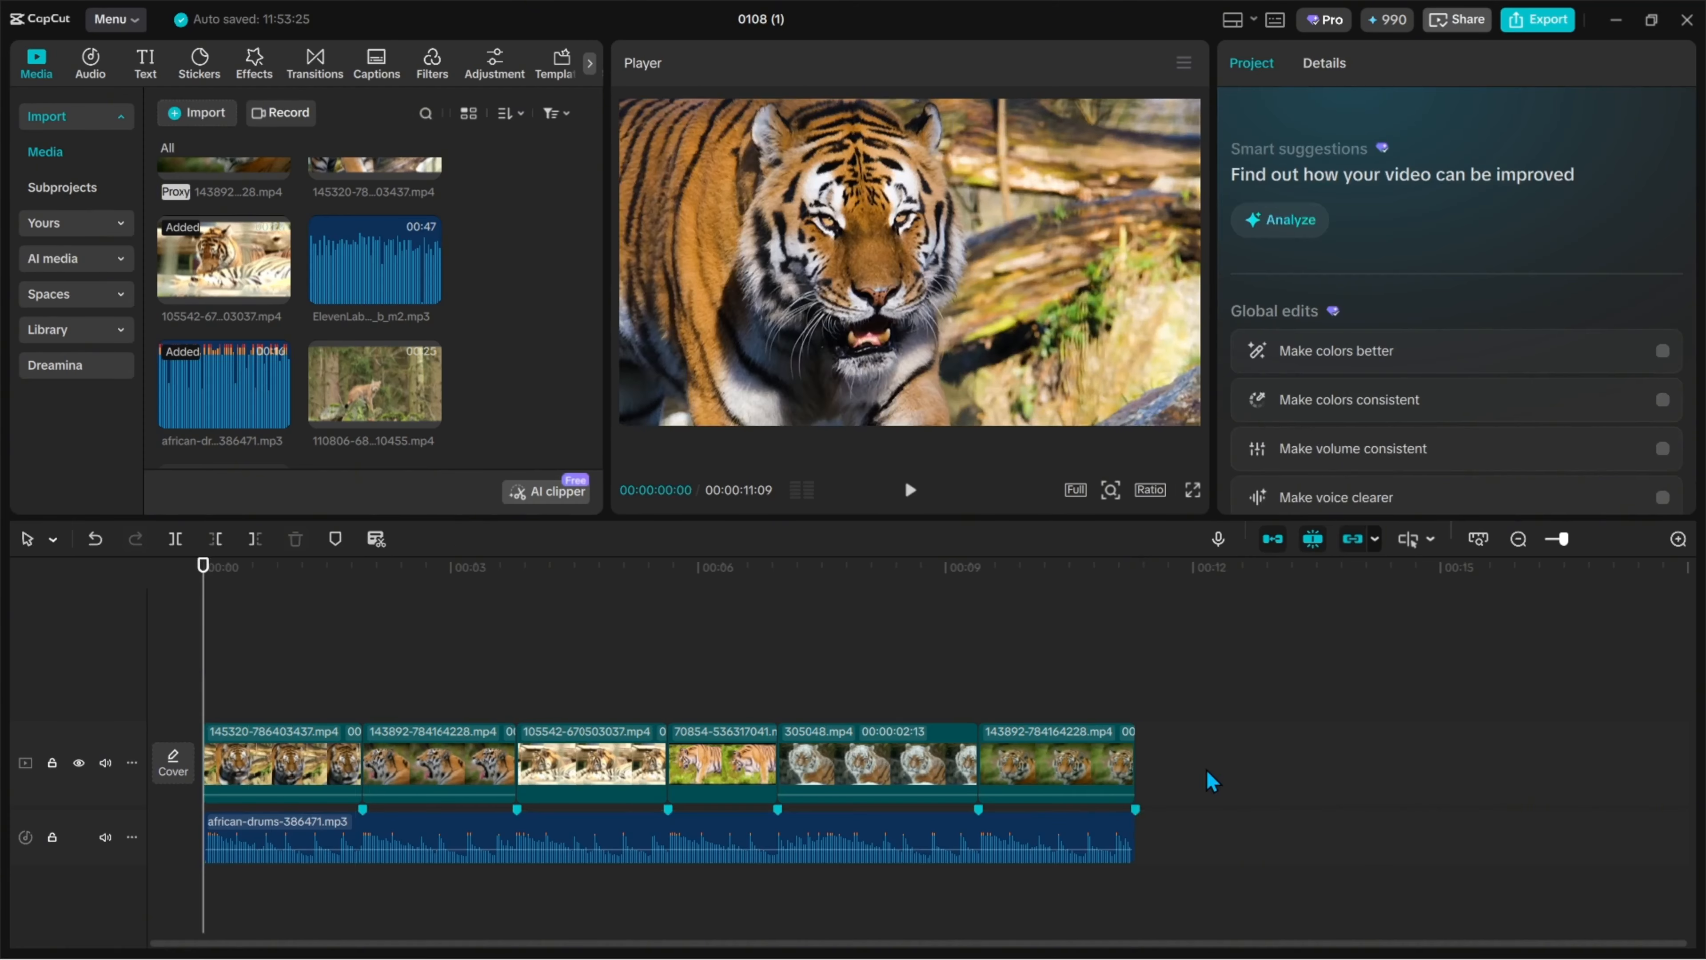
left_click(1123, 842)
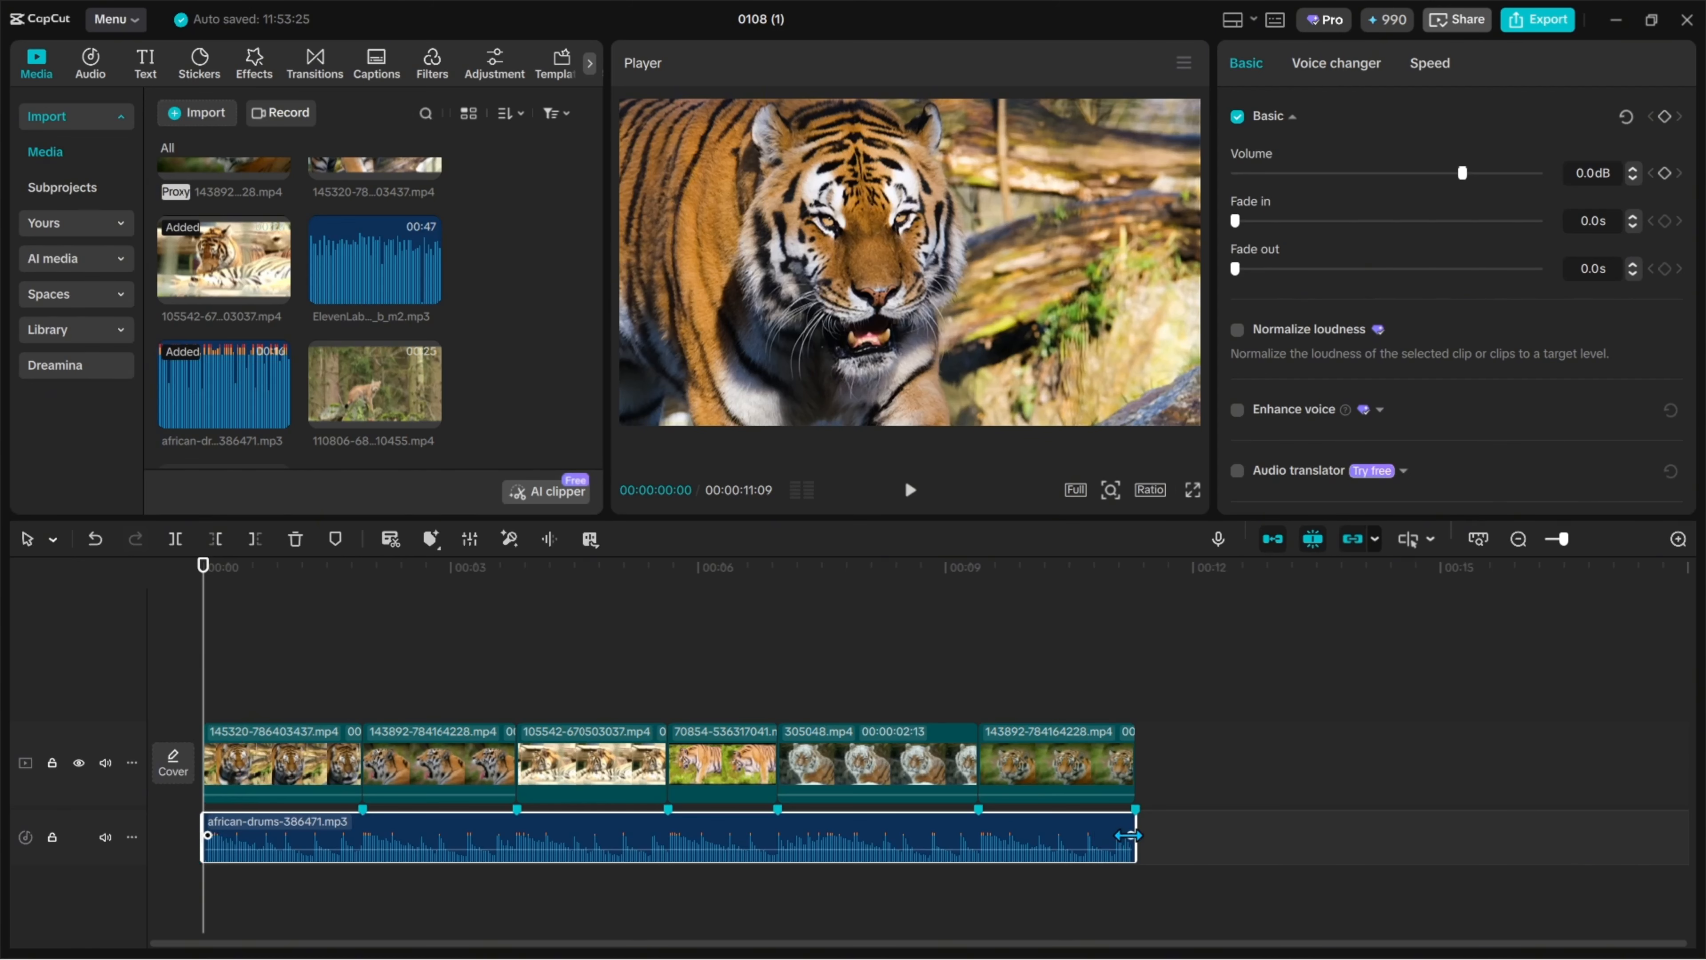
mouse_move(1130, 836)
left_mouse_down()
mouse_move(1097, 825)
mouse_move(1132, 830)
left_mouse_up()
left_click_drag(1131, 834, 1073, 810)
Step: Scrub back through the beat-cut clips and set the playhead to the start of the timeline
left_click(1045, 646)
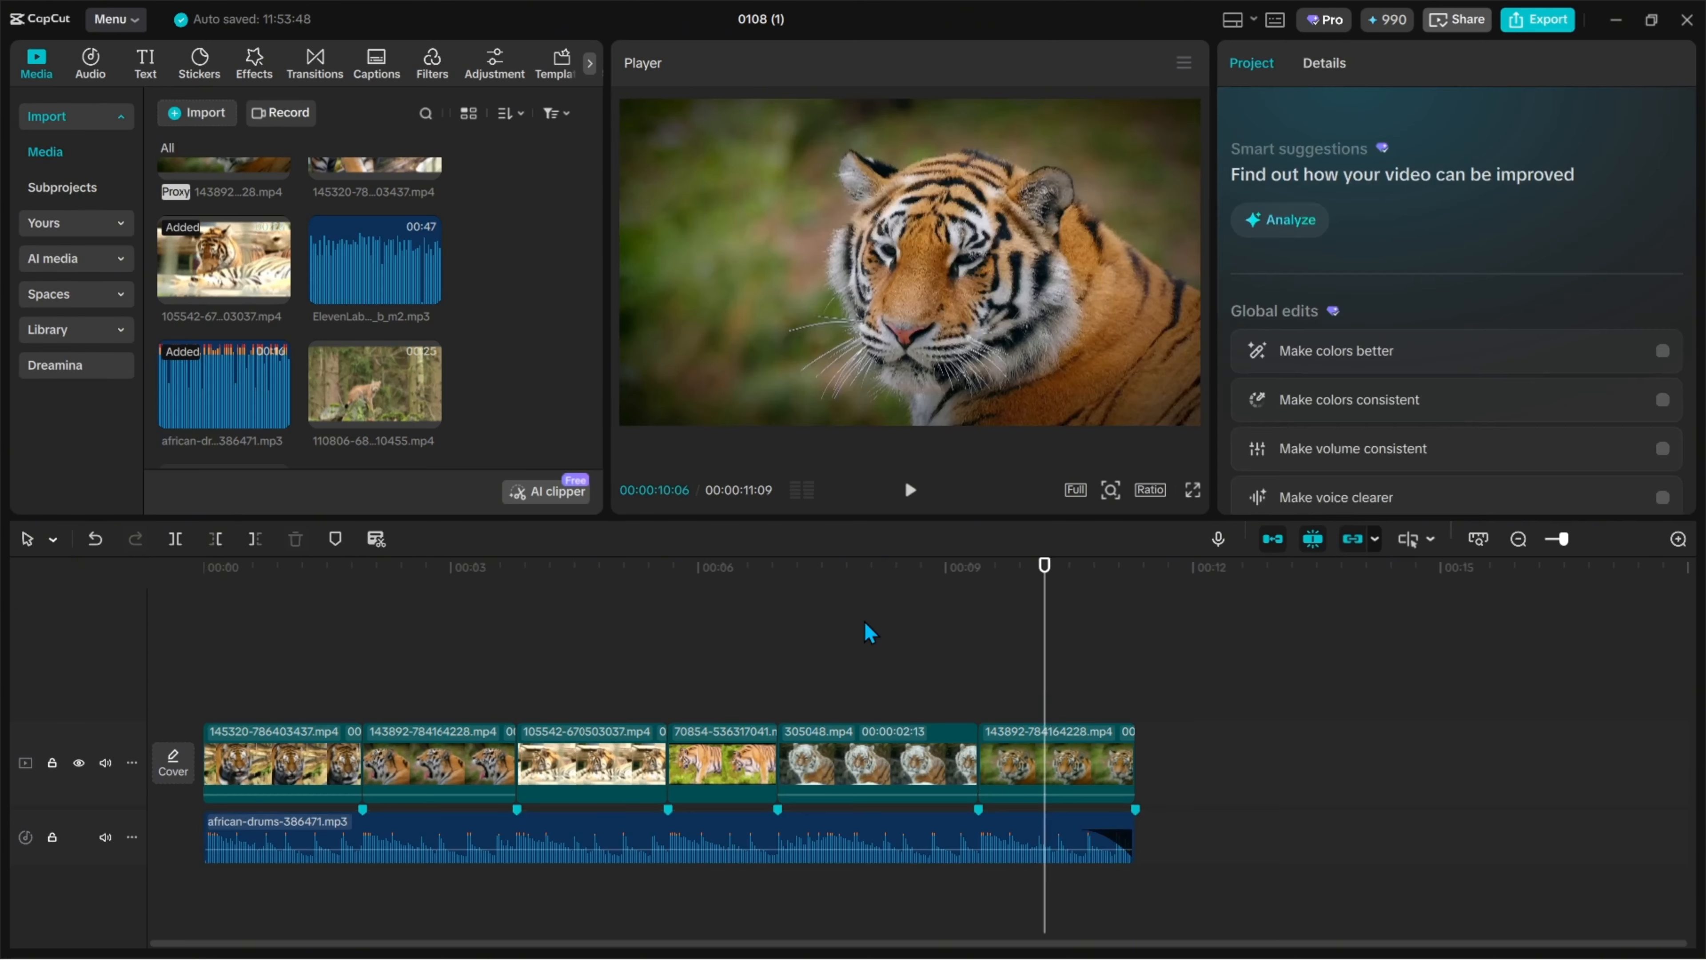
left_click(842, 661)
left_click(502, 678)
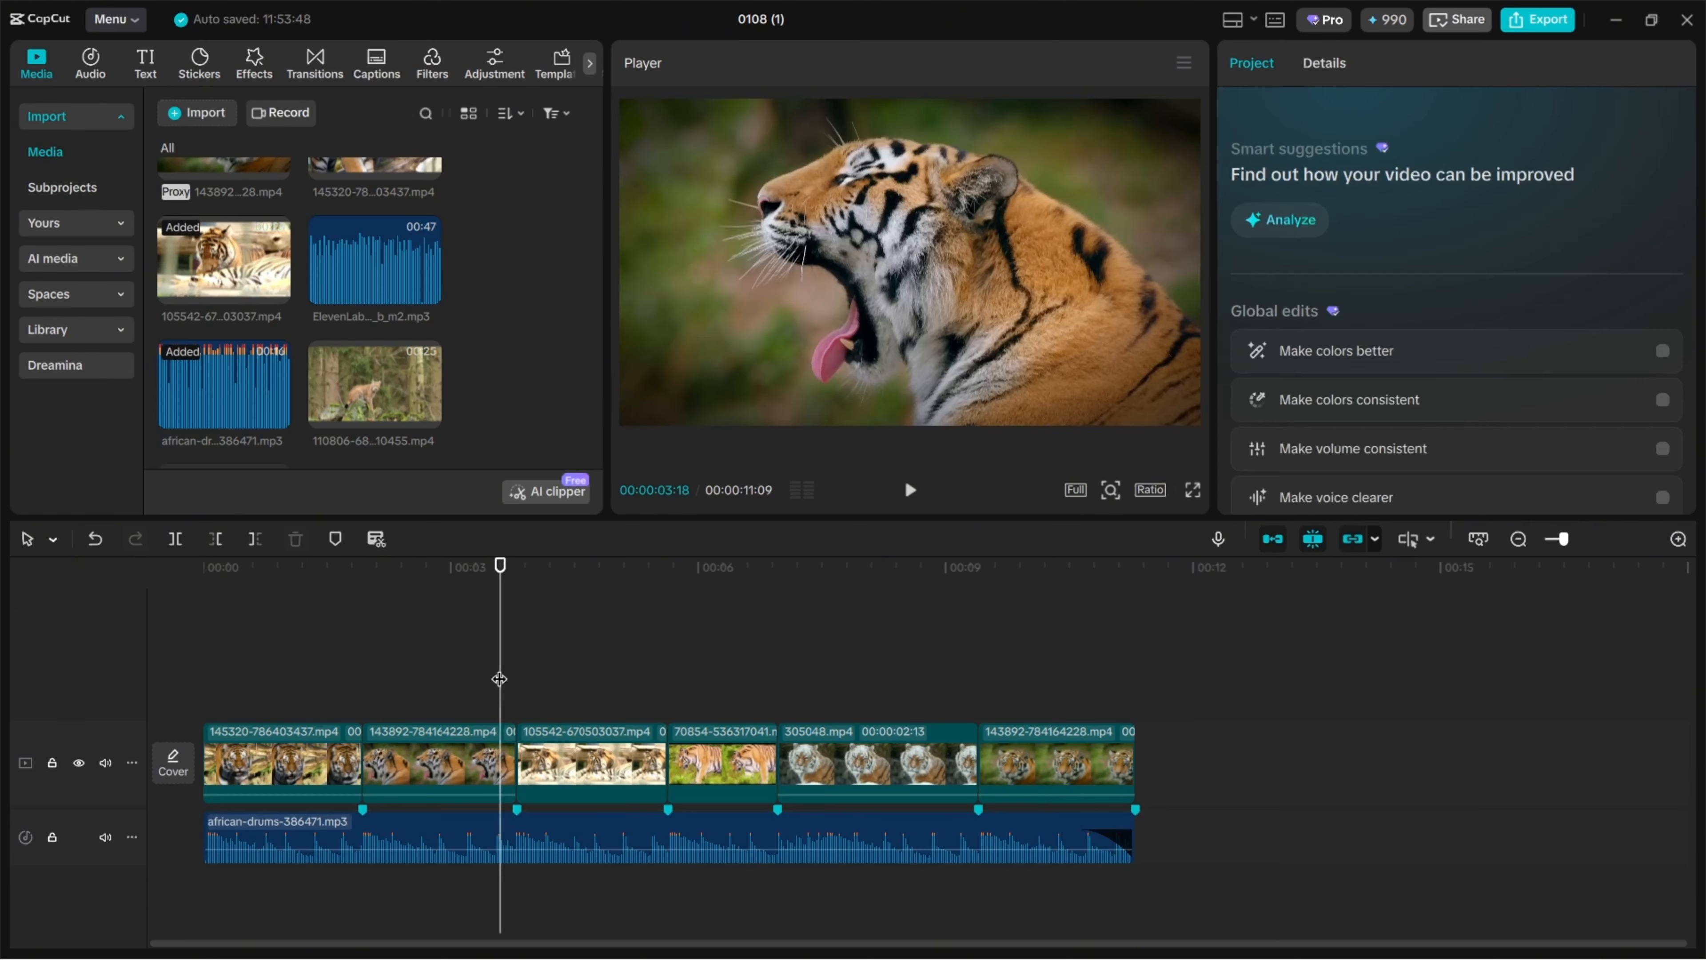
left_click_drag(502, 680, 172, 728)
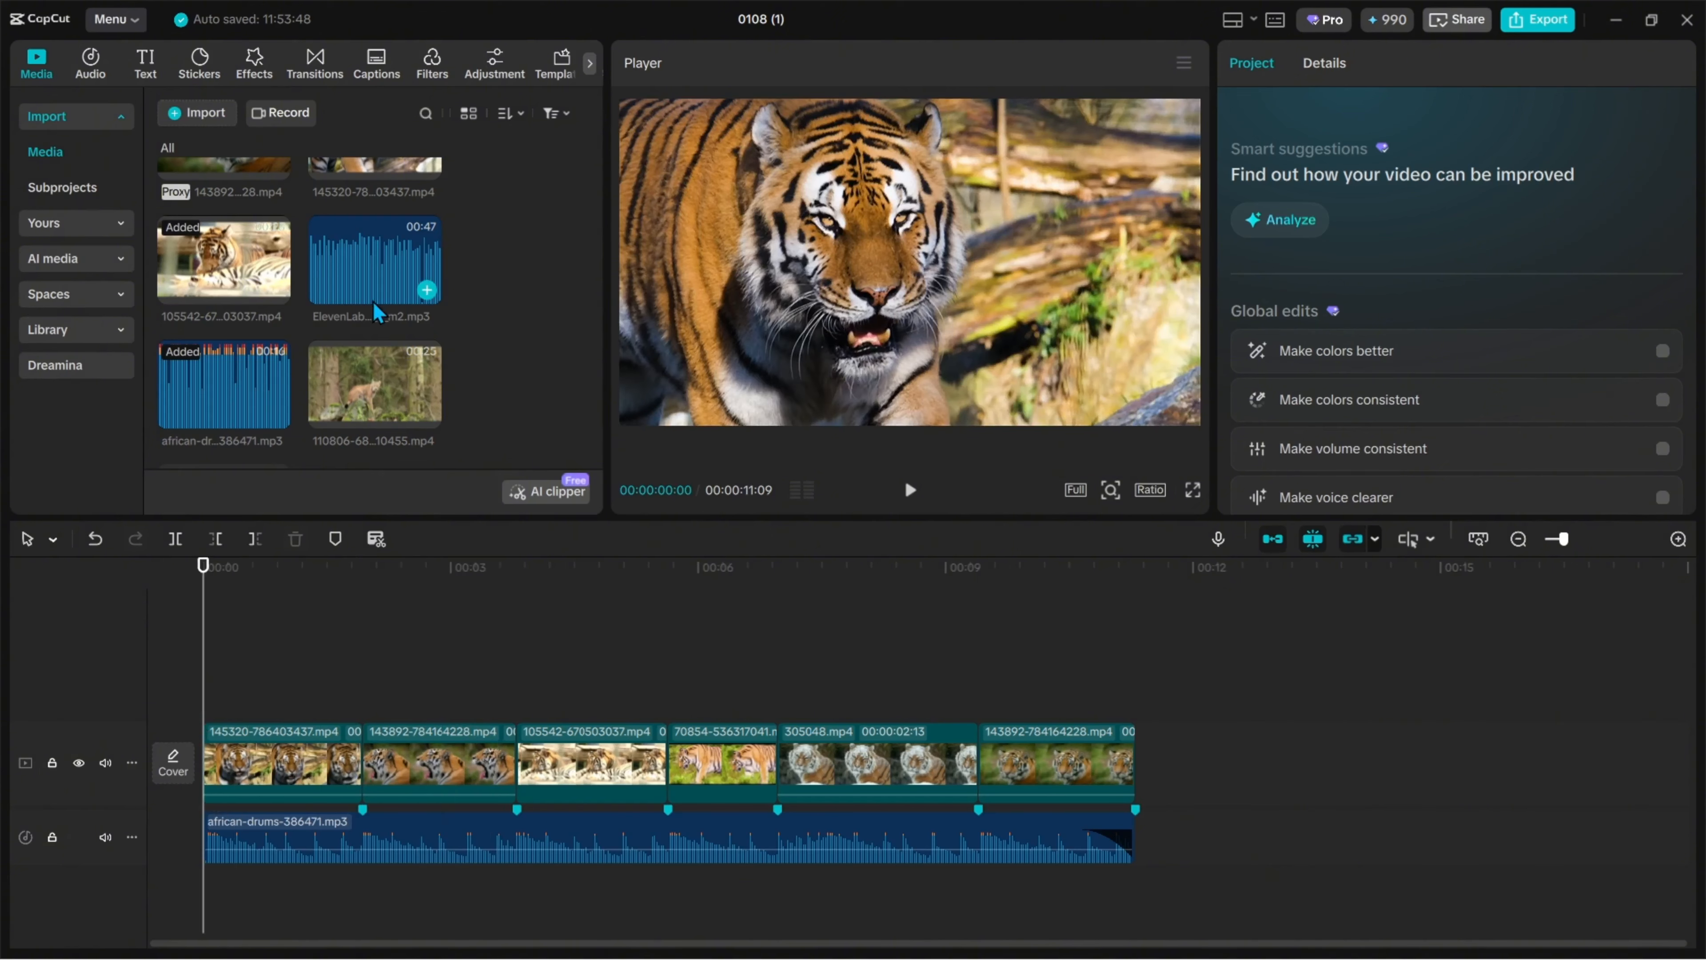
Step: Add the ElevenLabs voiceover MP3 to a new audio track below the african-drums clip, starting at the beginning of the timeline
left_click_drag(373, 252, 217, 905)
left_click(1149, 759)
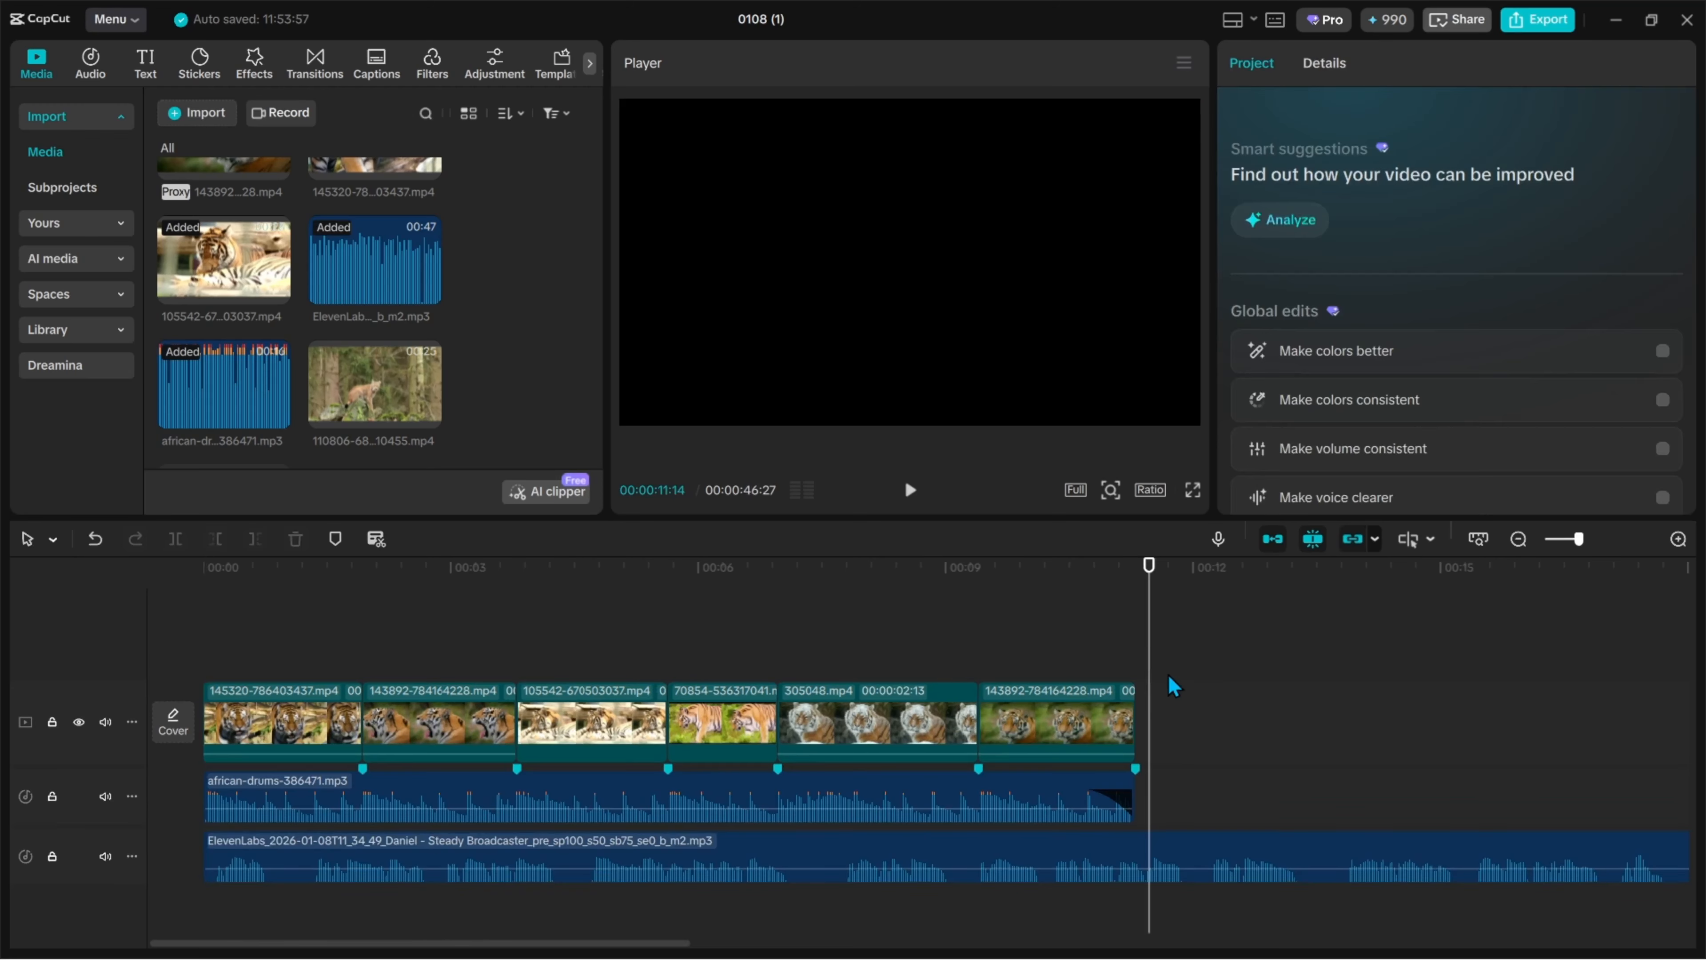
left_click(246, 871)
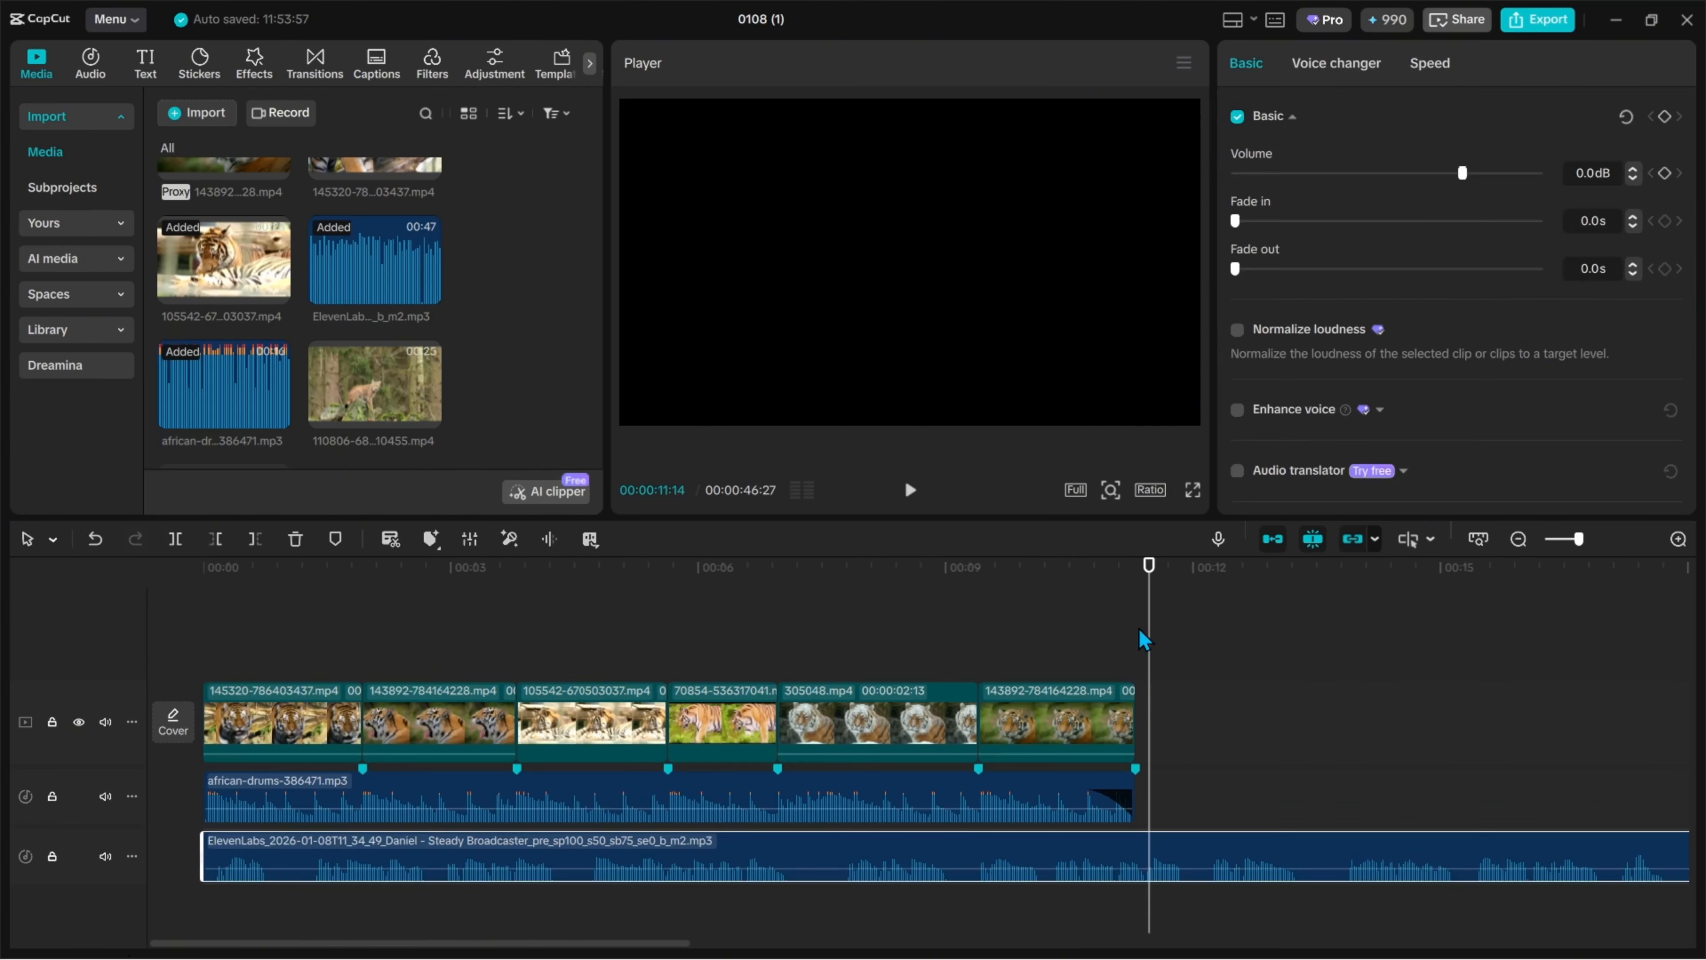
Step: Cut away the part of the ElevenLabs voiceover clip that lies after 00:00:12:00
left_click(1145, 645)
left_click(1193, 658)
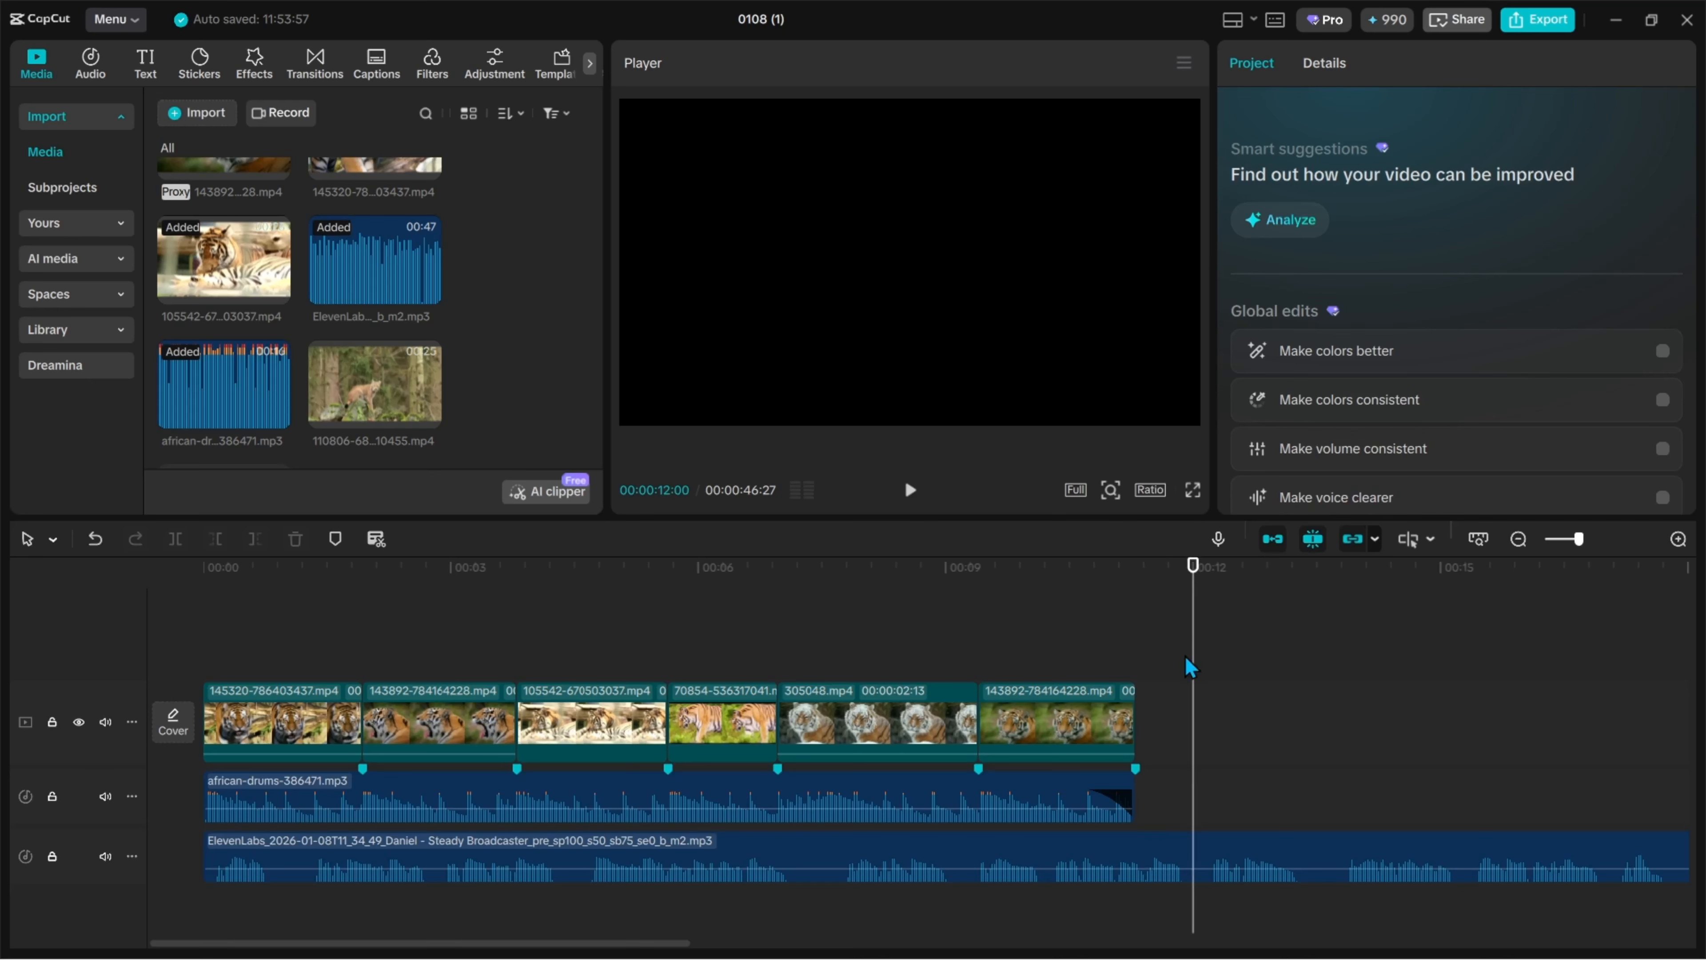
left_click(1131, 858)
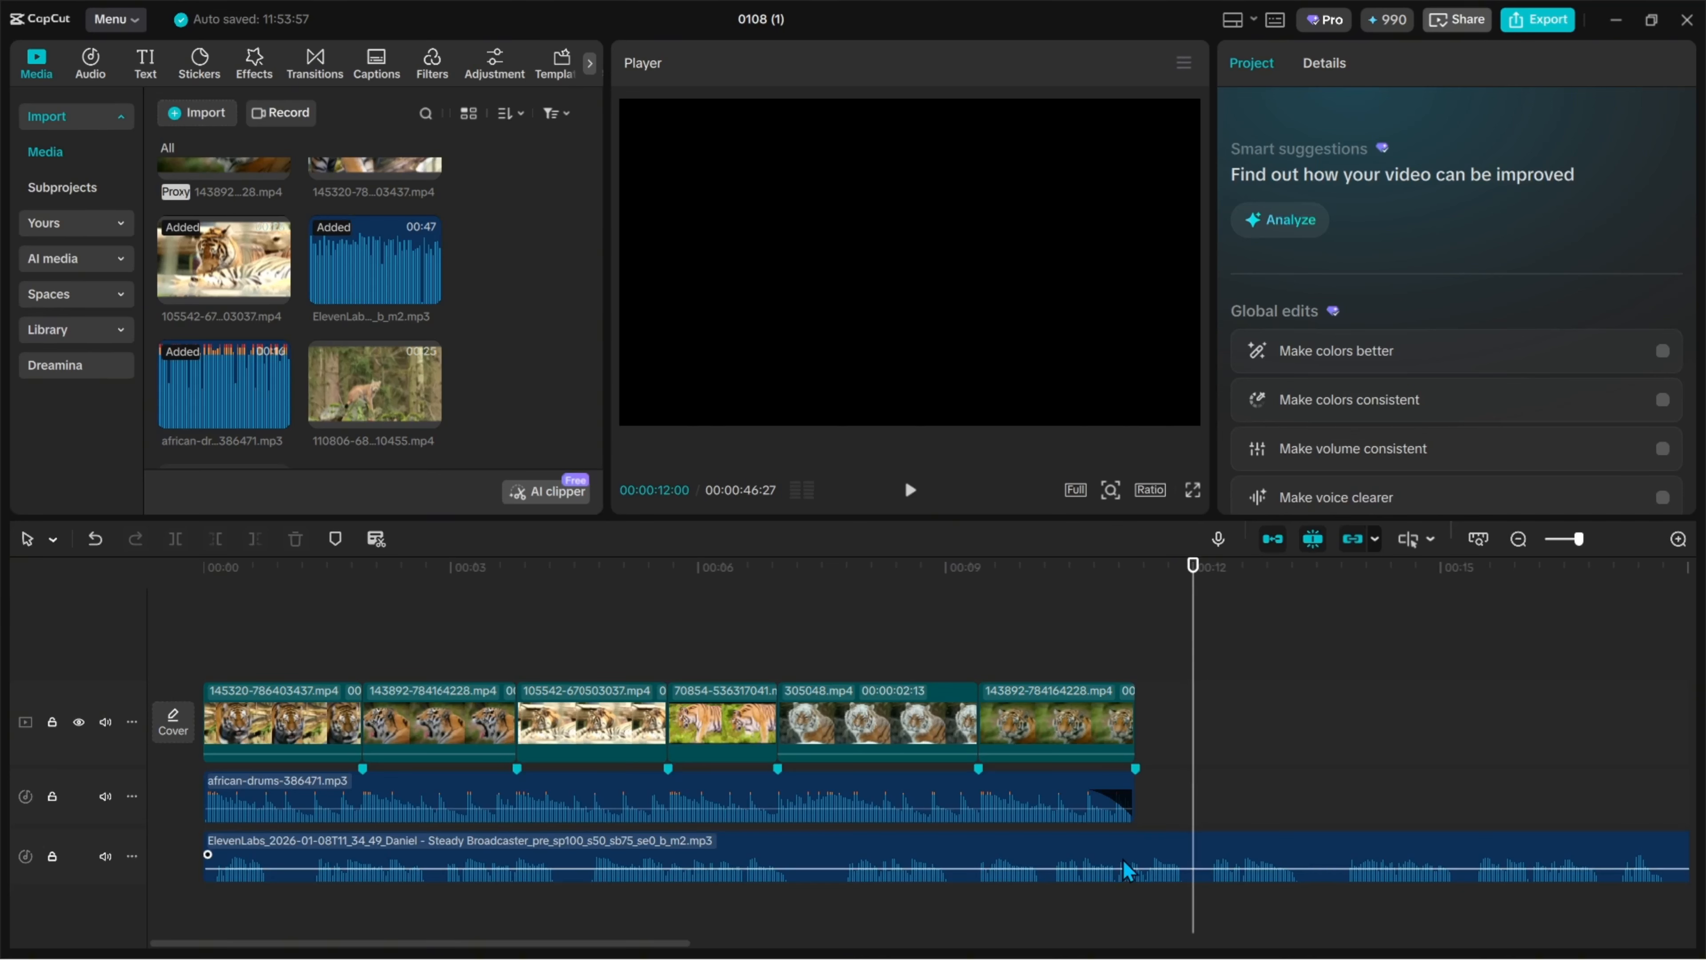
left_click(255, 539)
Step: Play the timeline from the start to check the voiceover with the drums, and mute the voiceover track
left_click(244, 672)
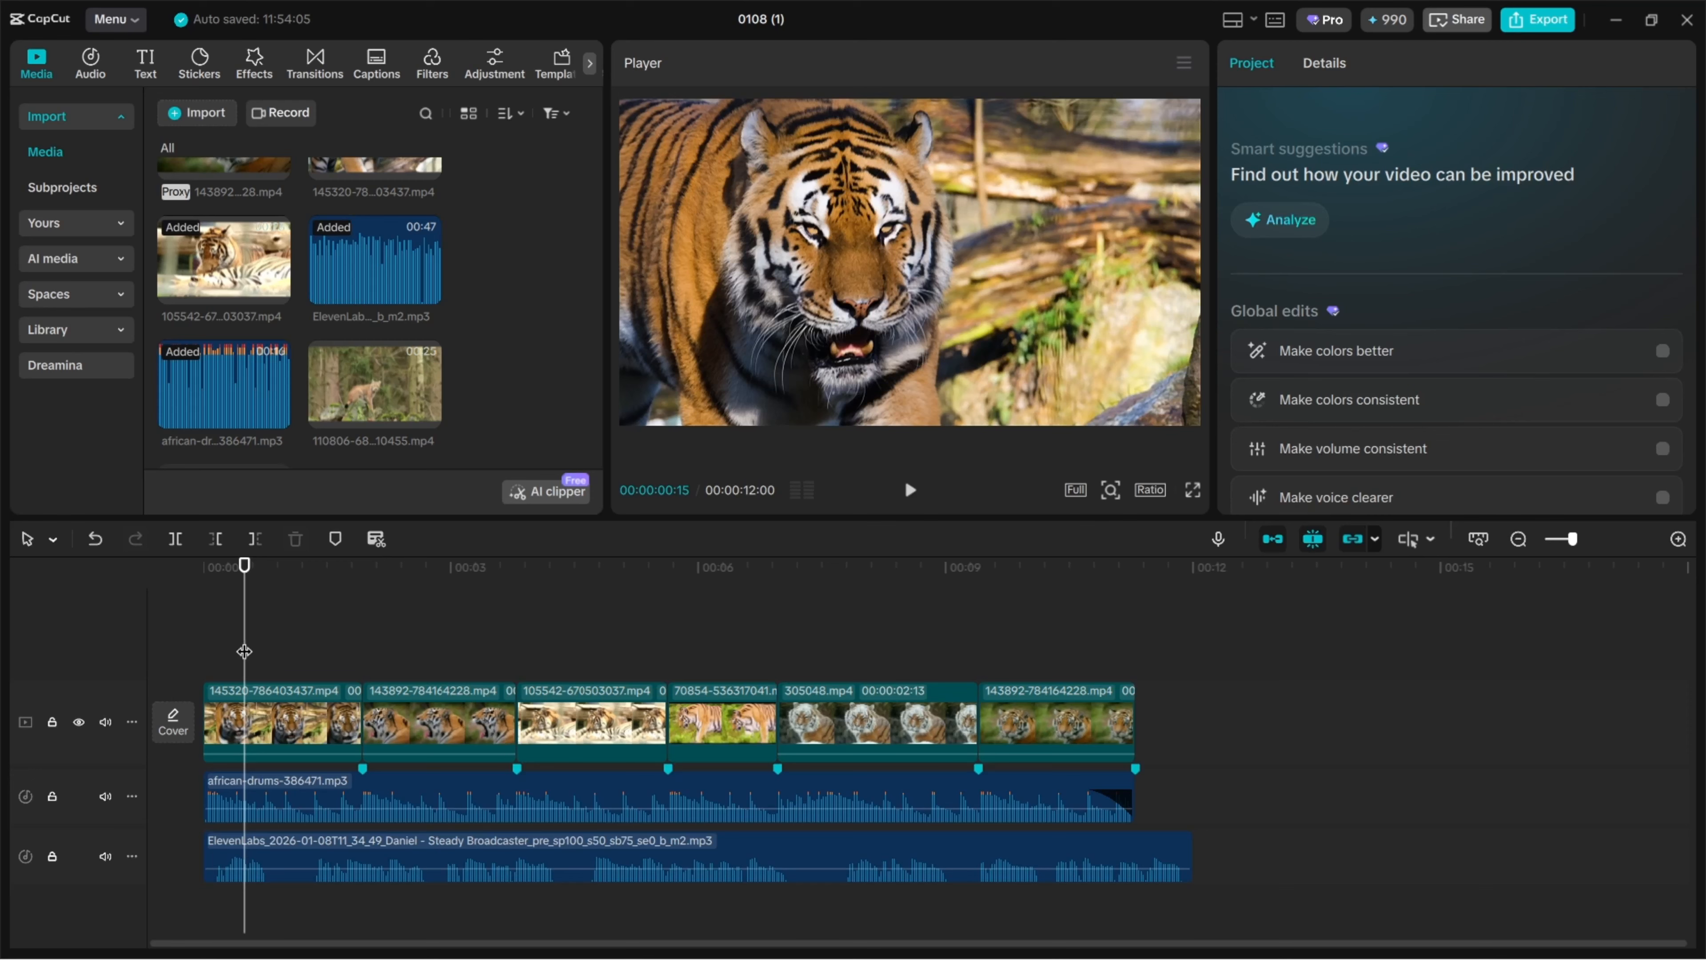
left_click(199, 655)
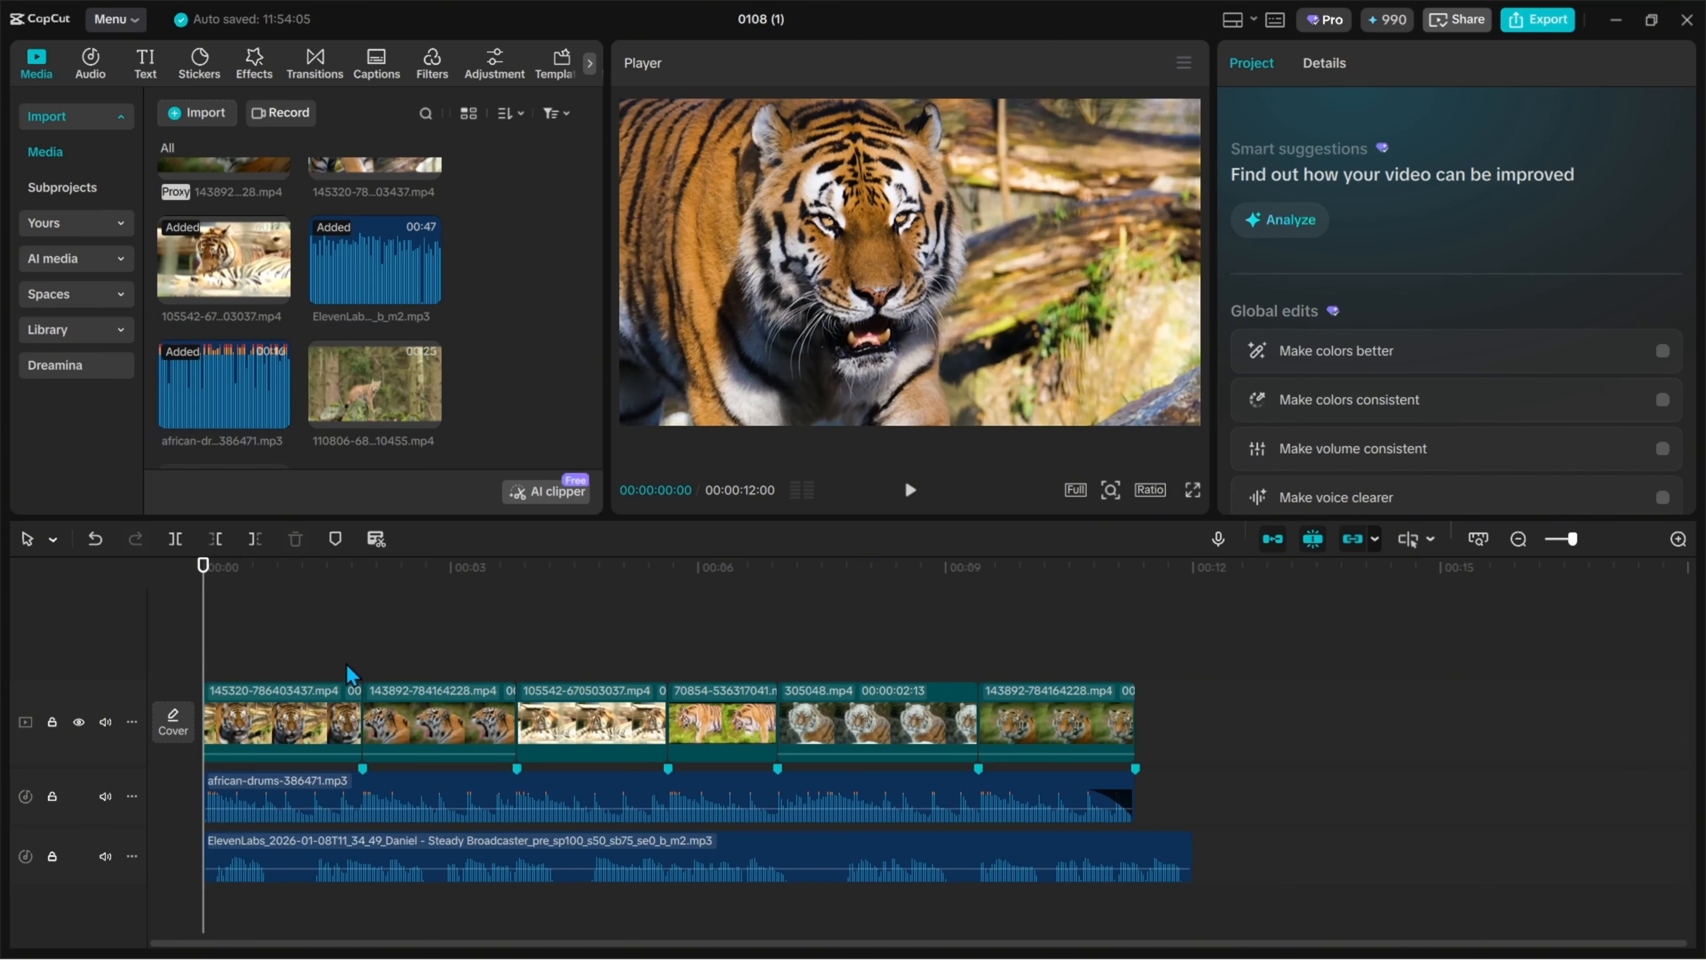
left_click(914, 496)
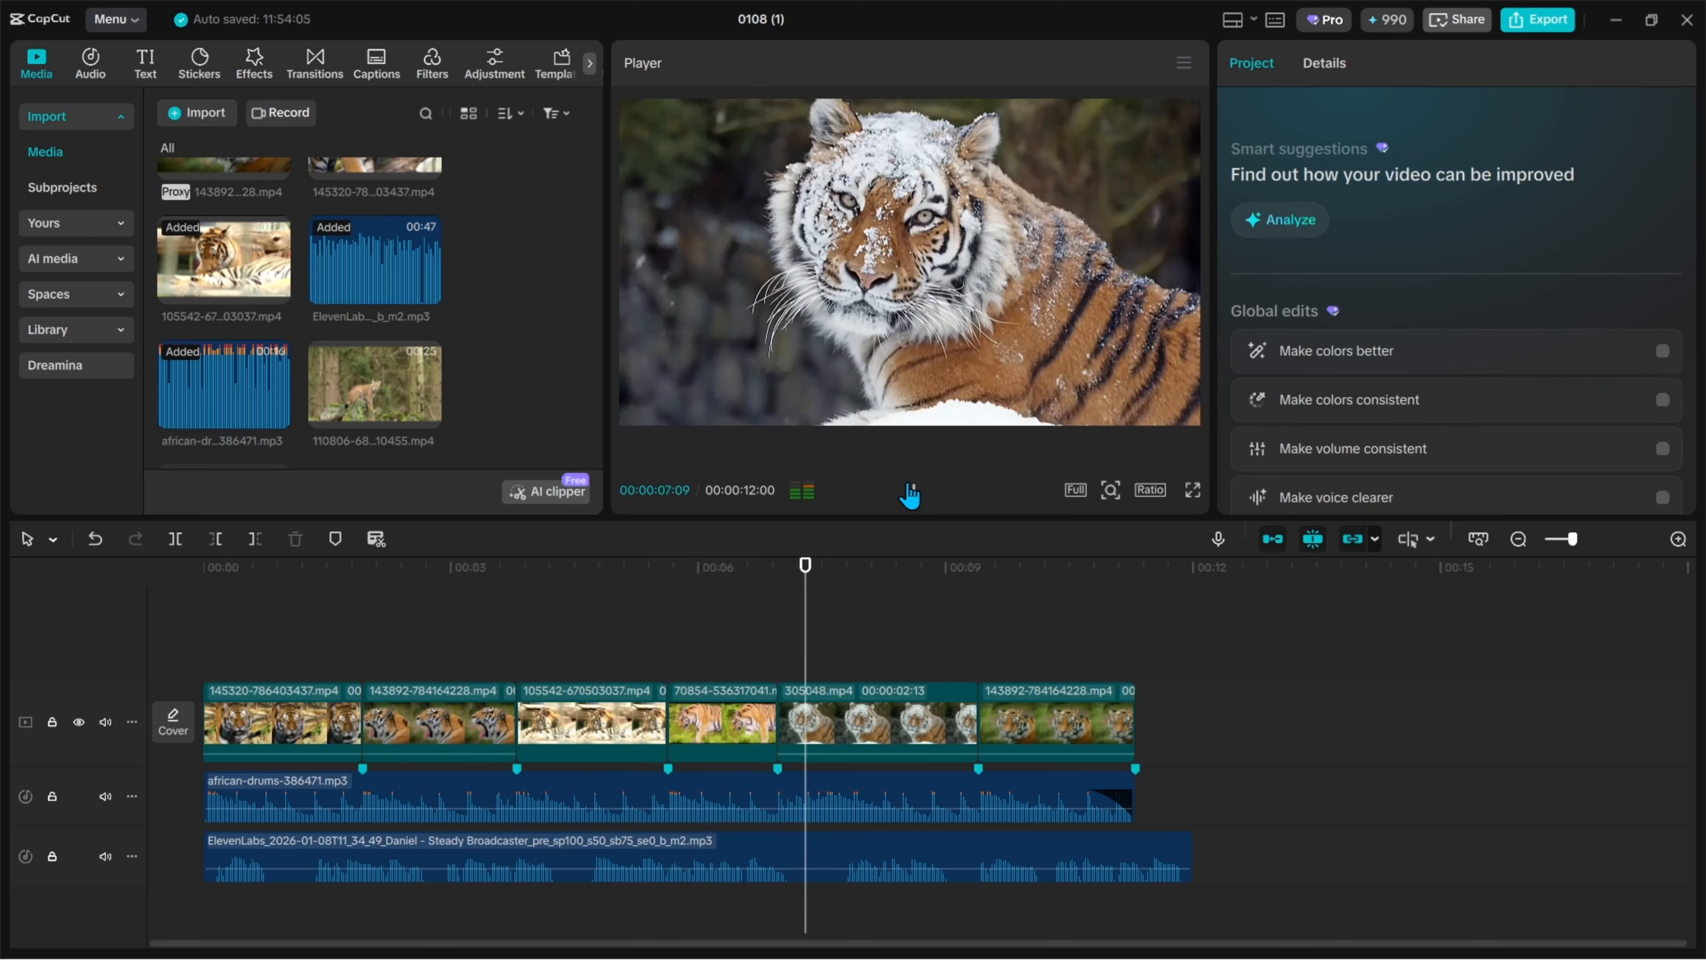
left_click(903, 495)
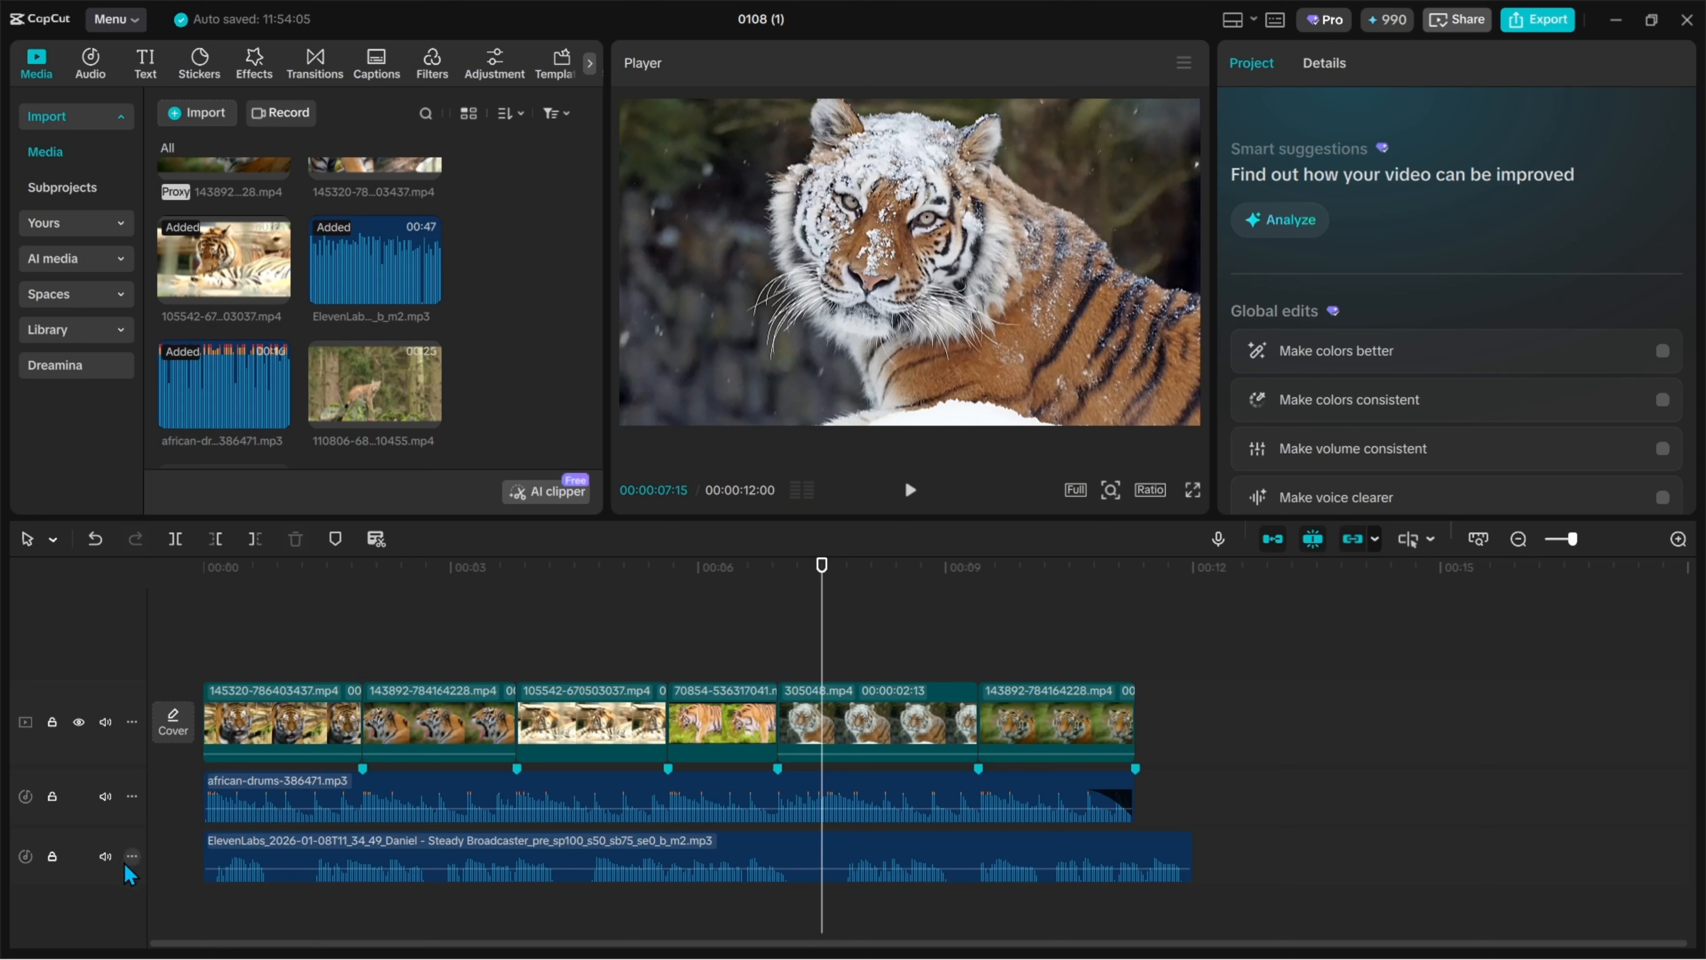
left_click(105, 857)
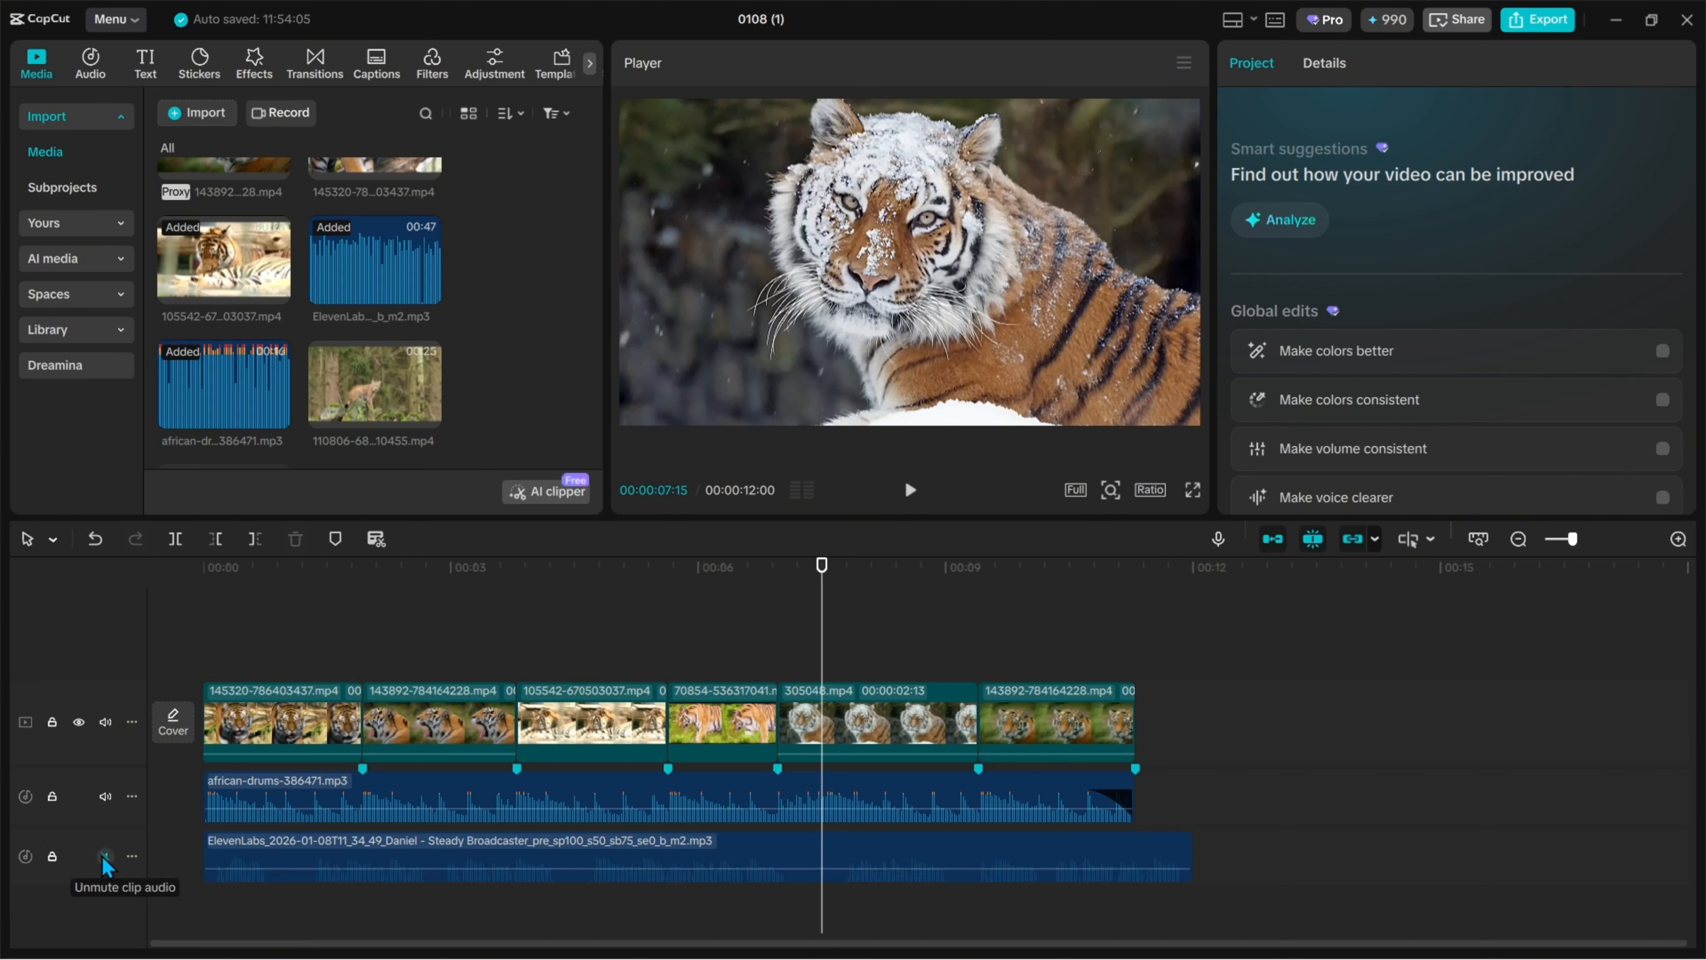
left_click(720, 729)
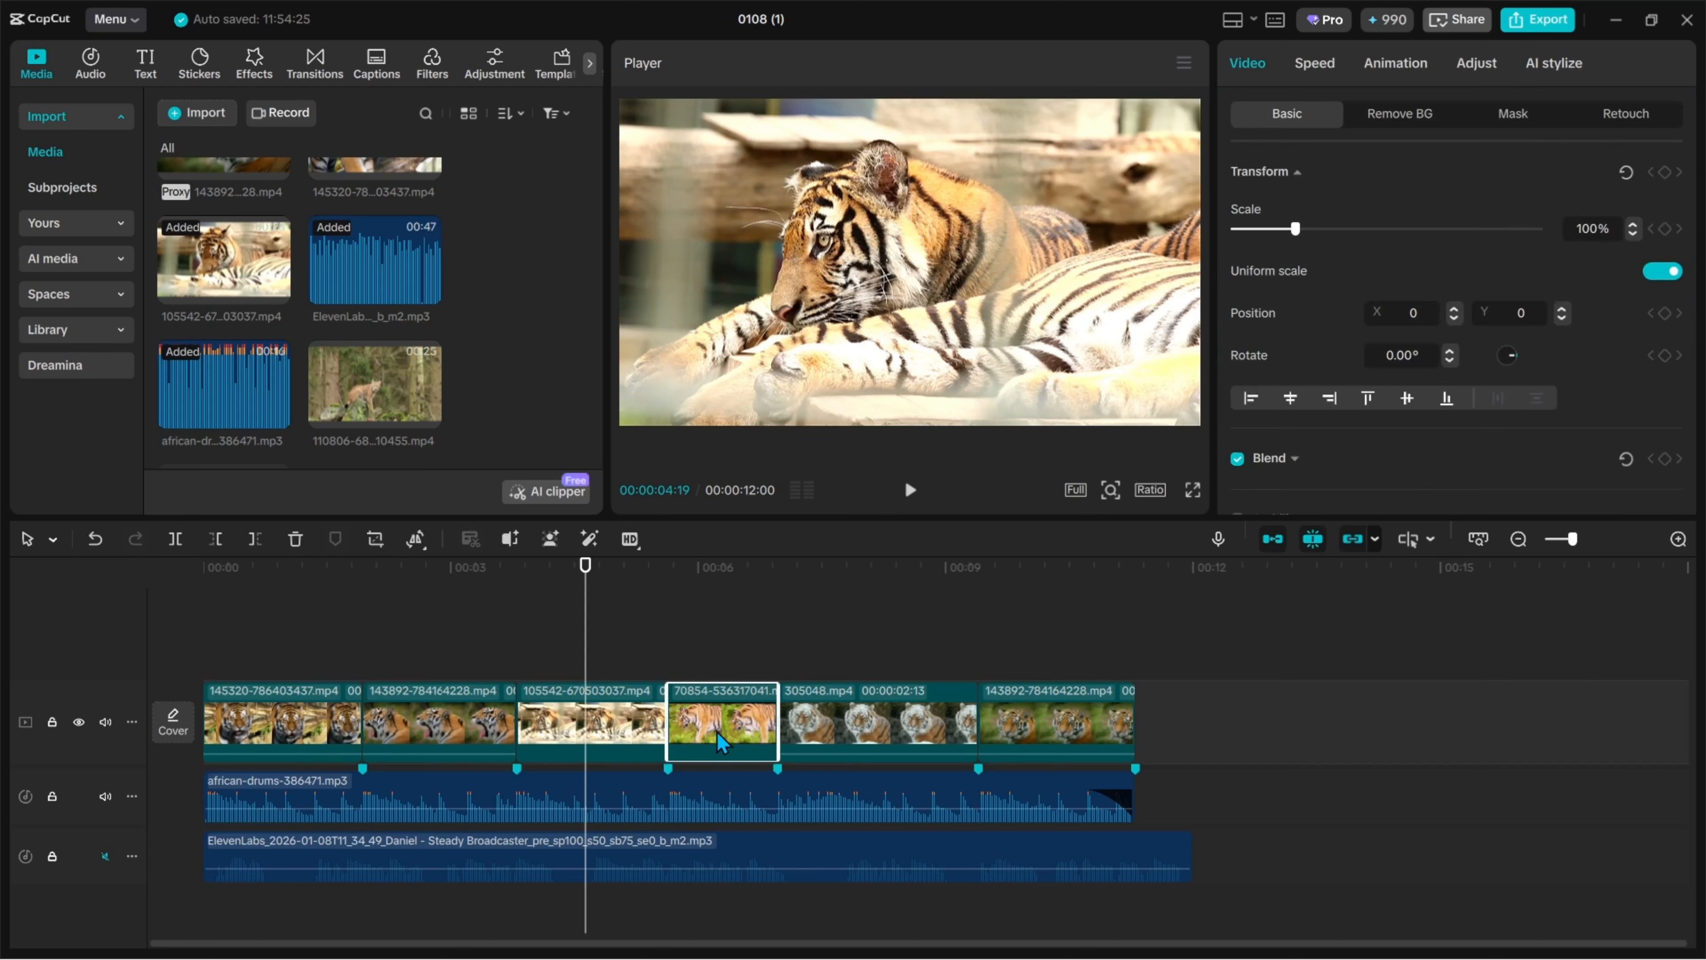
left_click(599, 642)
left_click(563, 651)
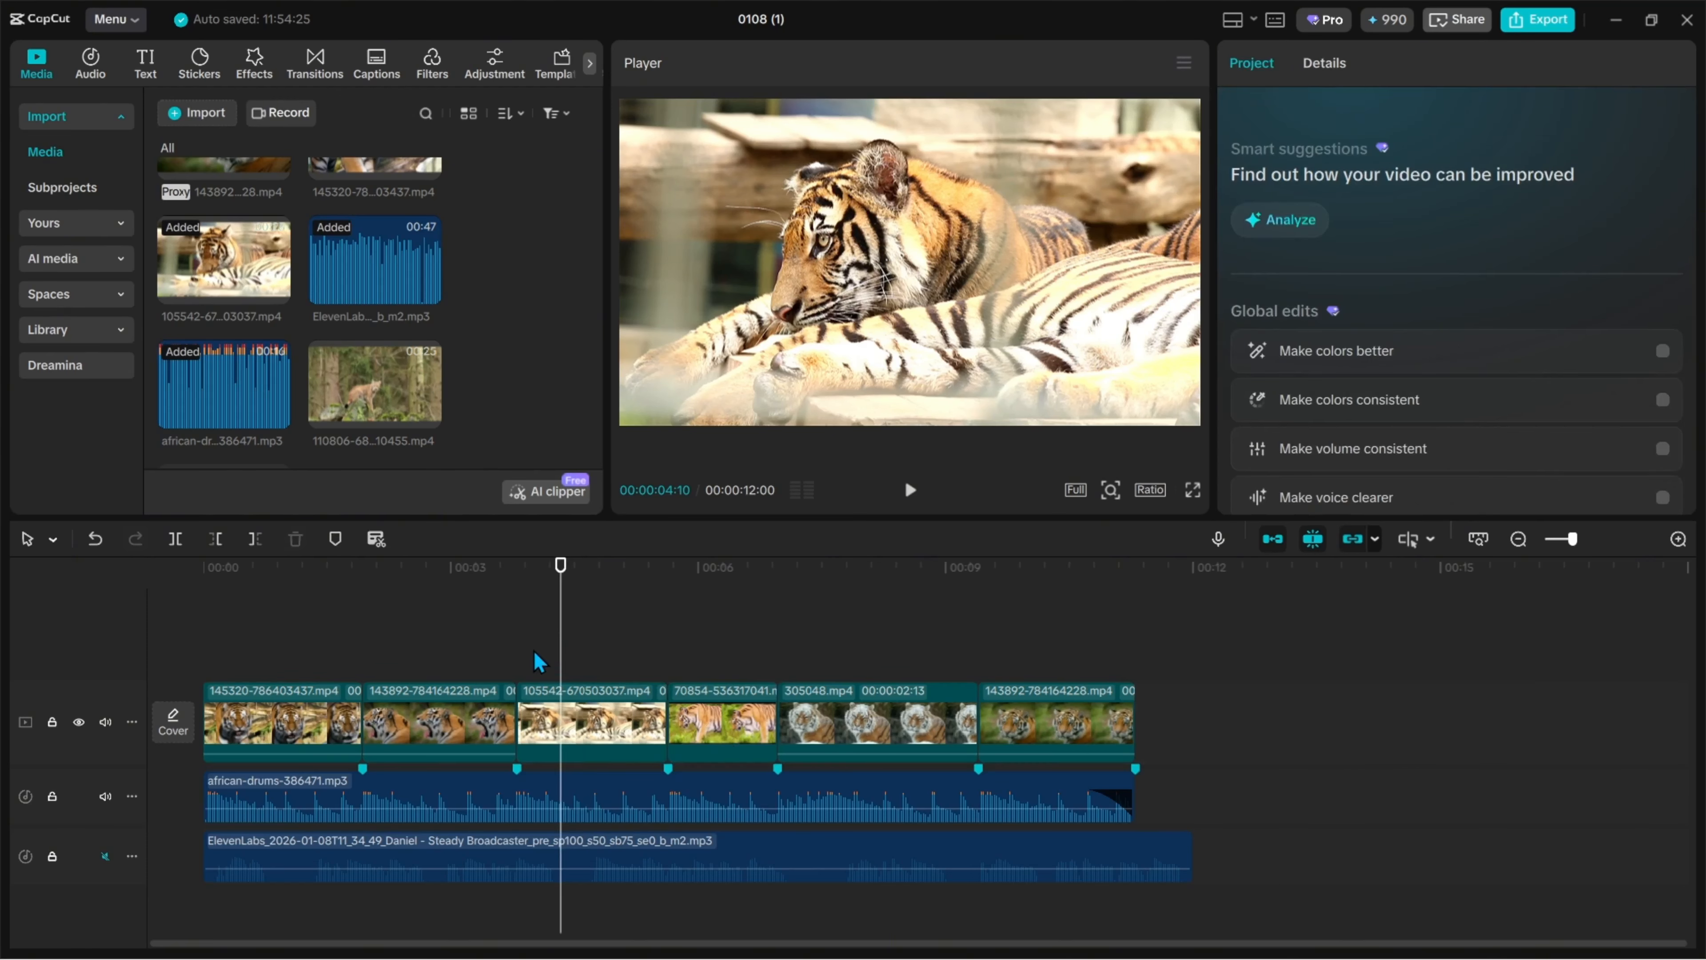
left_click(474, 647)
left_click(443, 719)
left_click(706, 642)
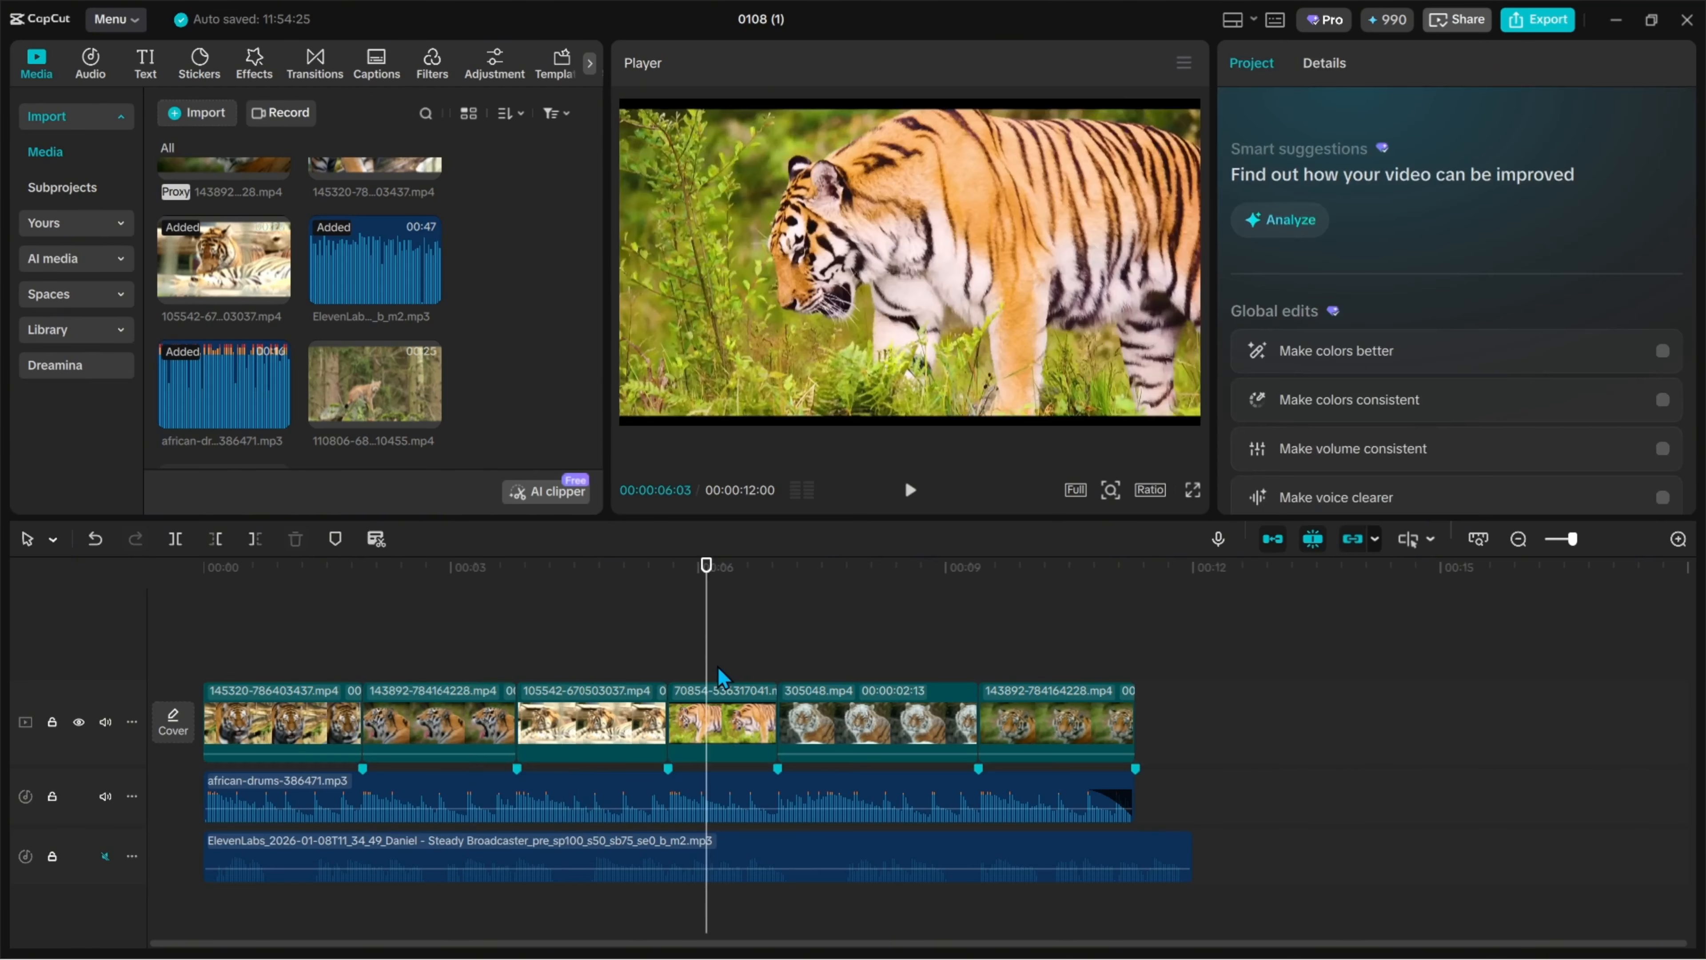
left_click(718, 671)
left_click(798, 385)
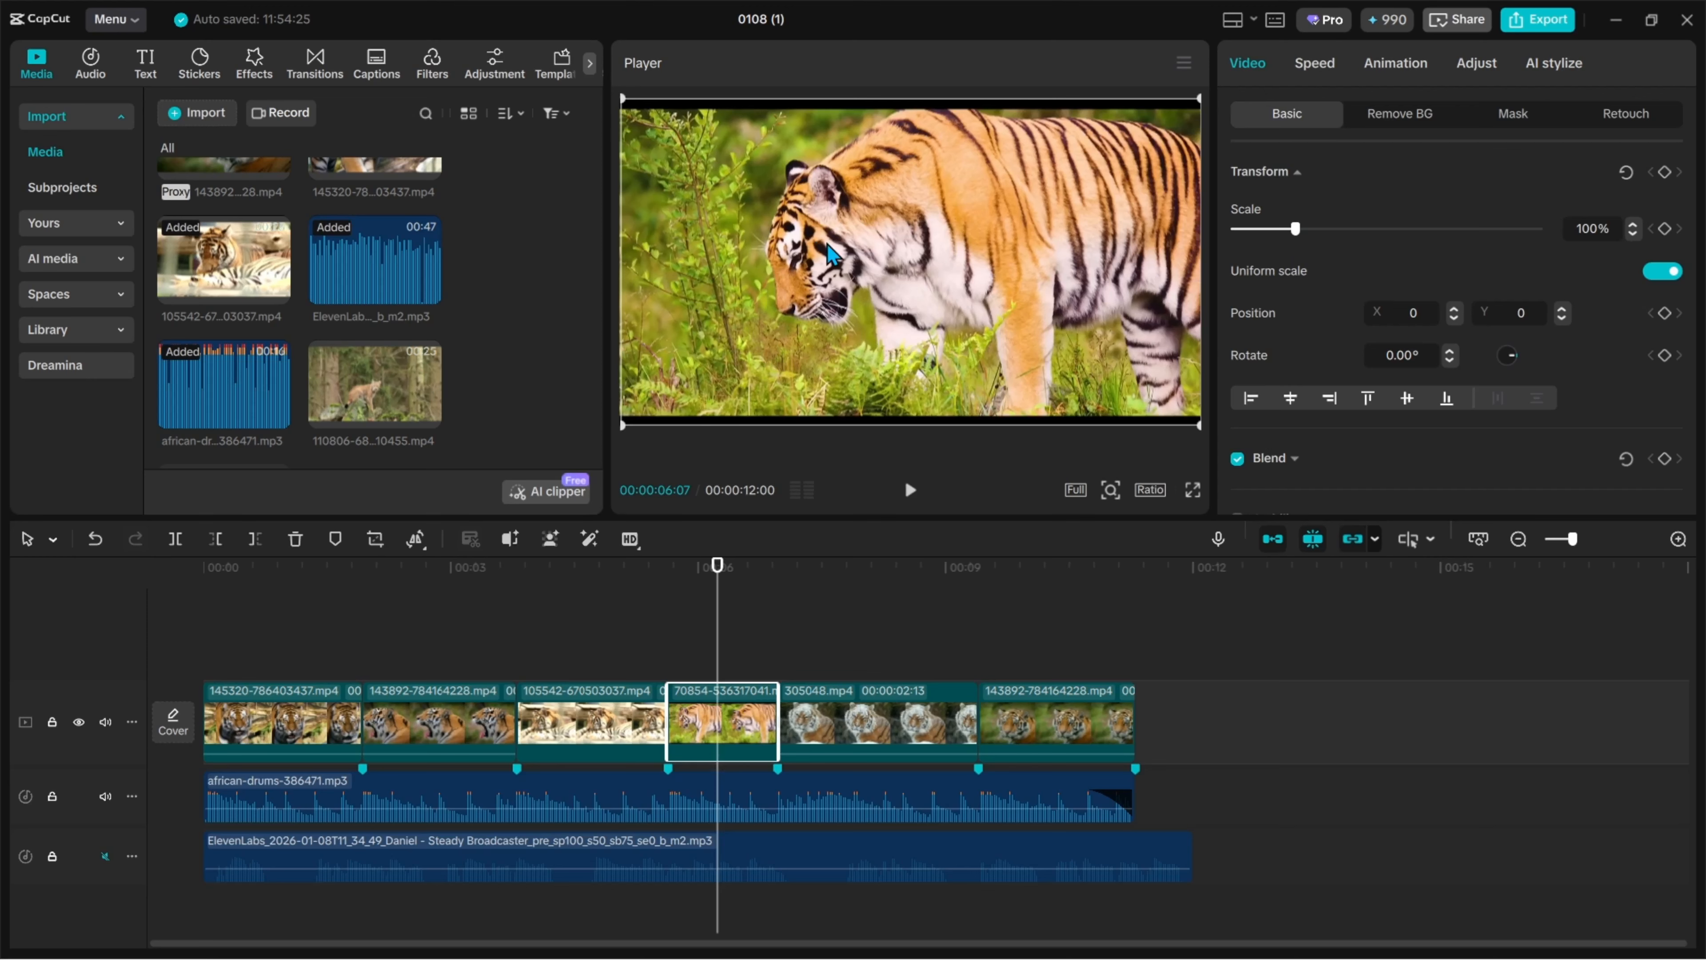
left_click(911, 491)
left_click(911, 492)
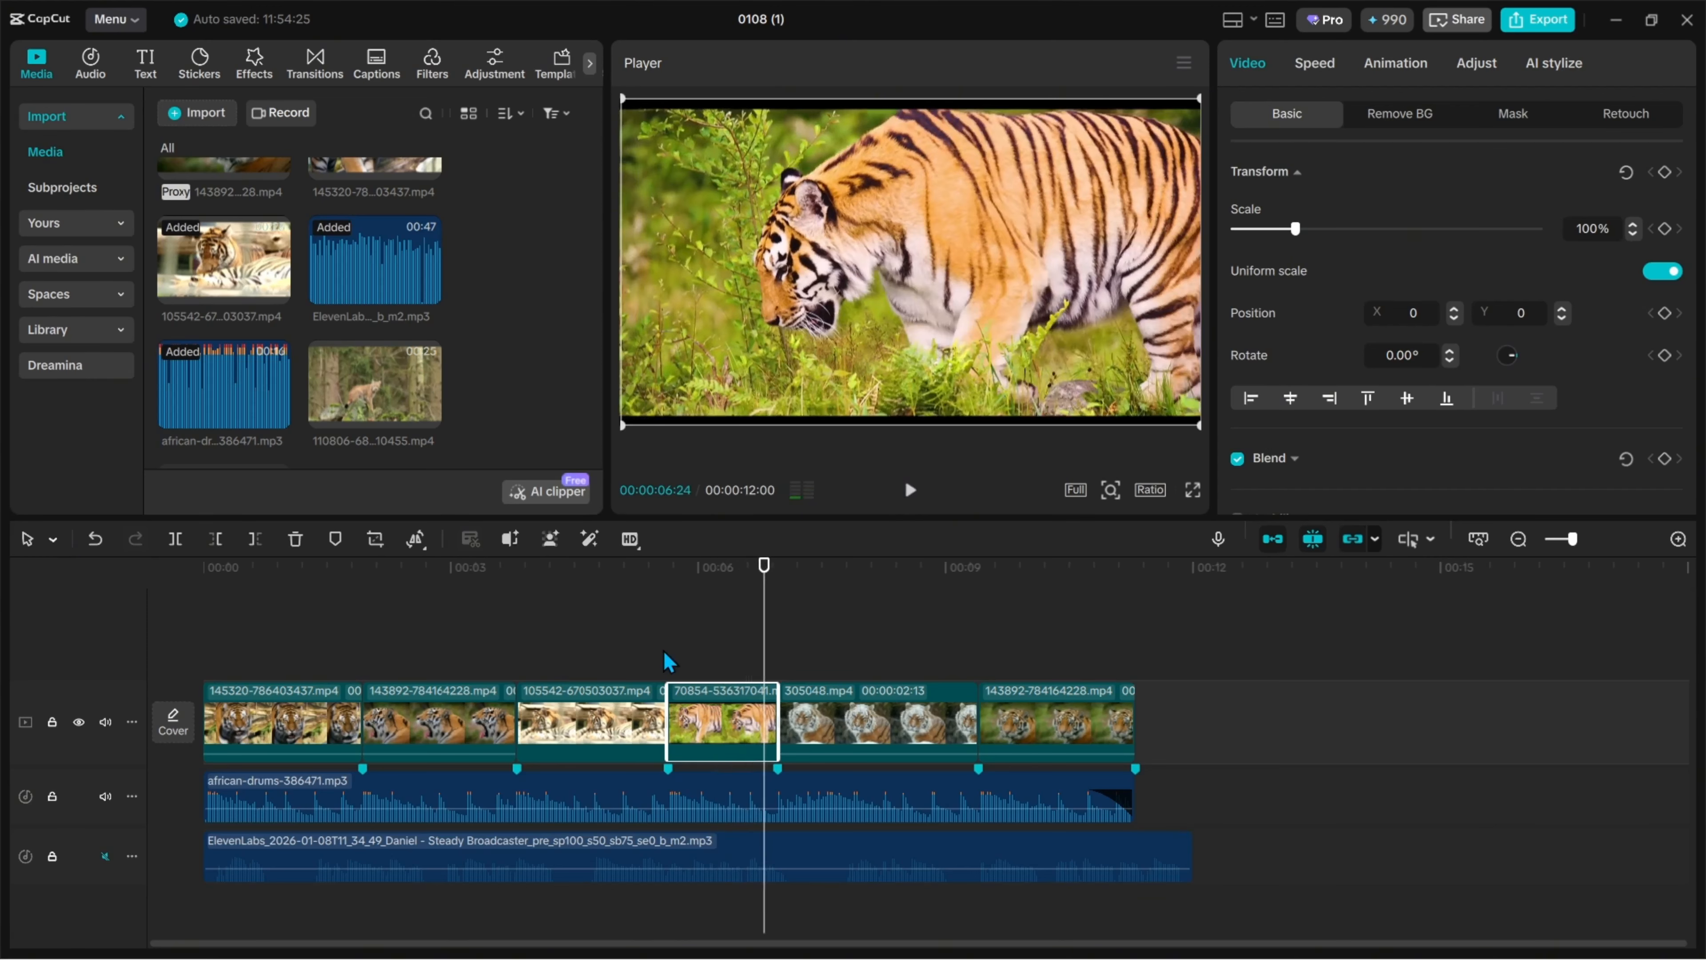
left_click(714, 662)
left_click(713, 711)
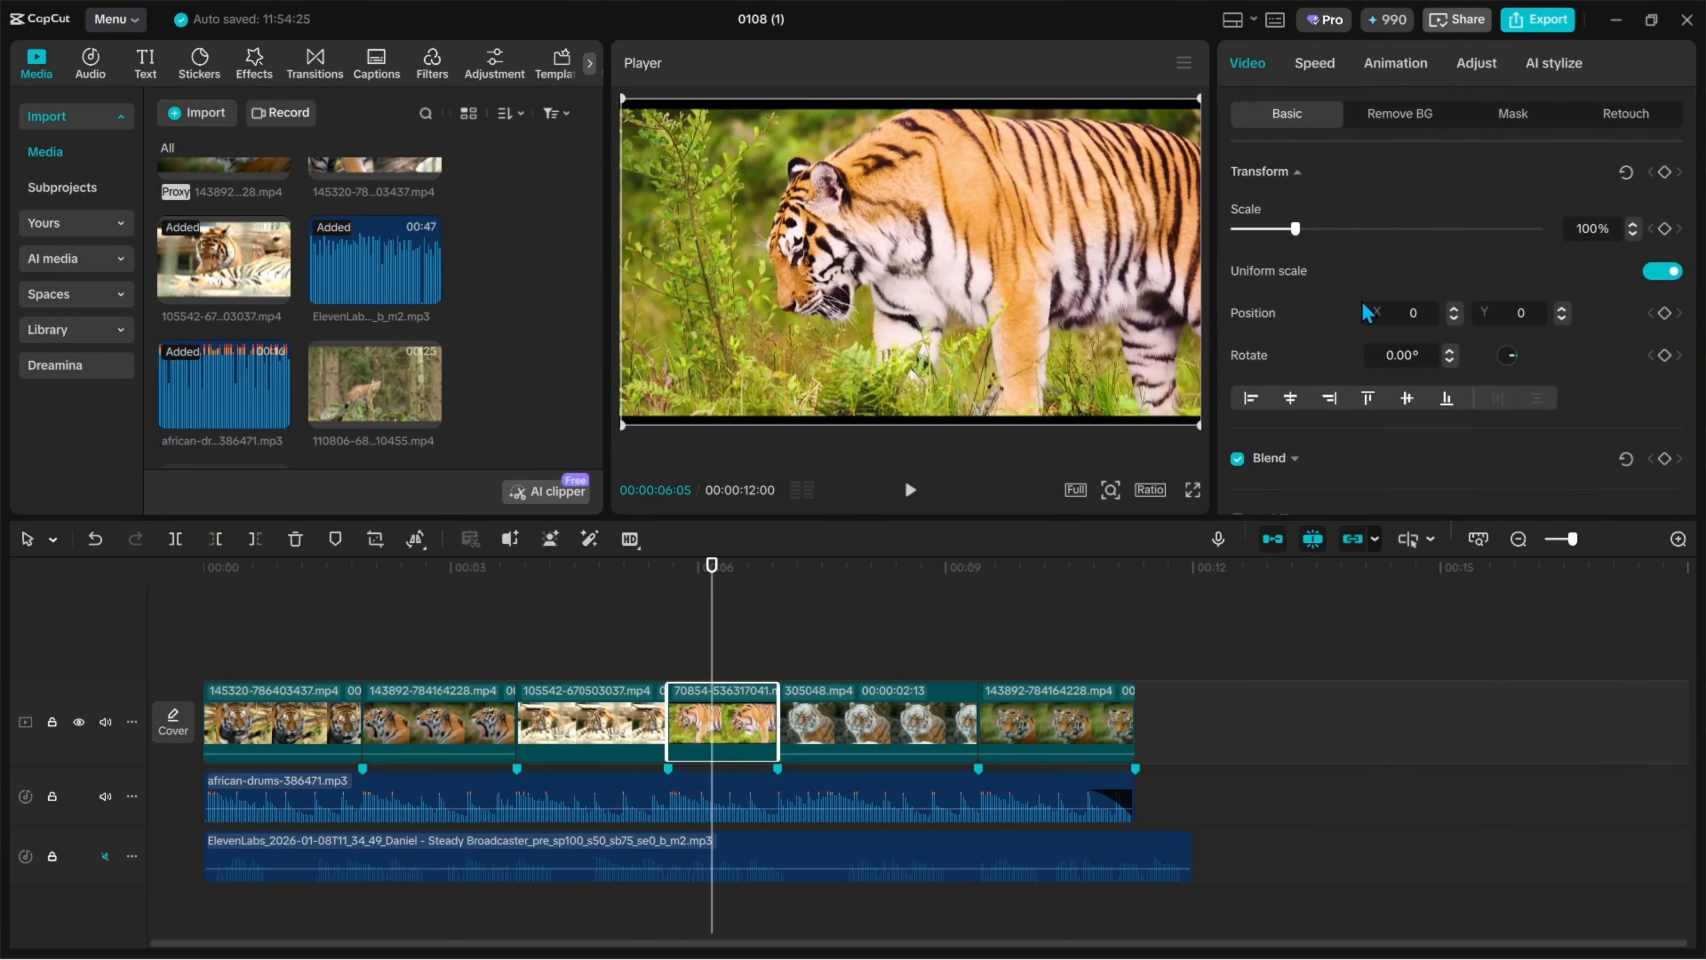
scroll(1367, 313, "down", 2)
scroll(1409, 385, "up", 2)
scroll(1354, 282, "down", 2)
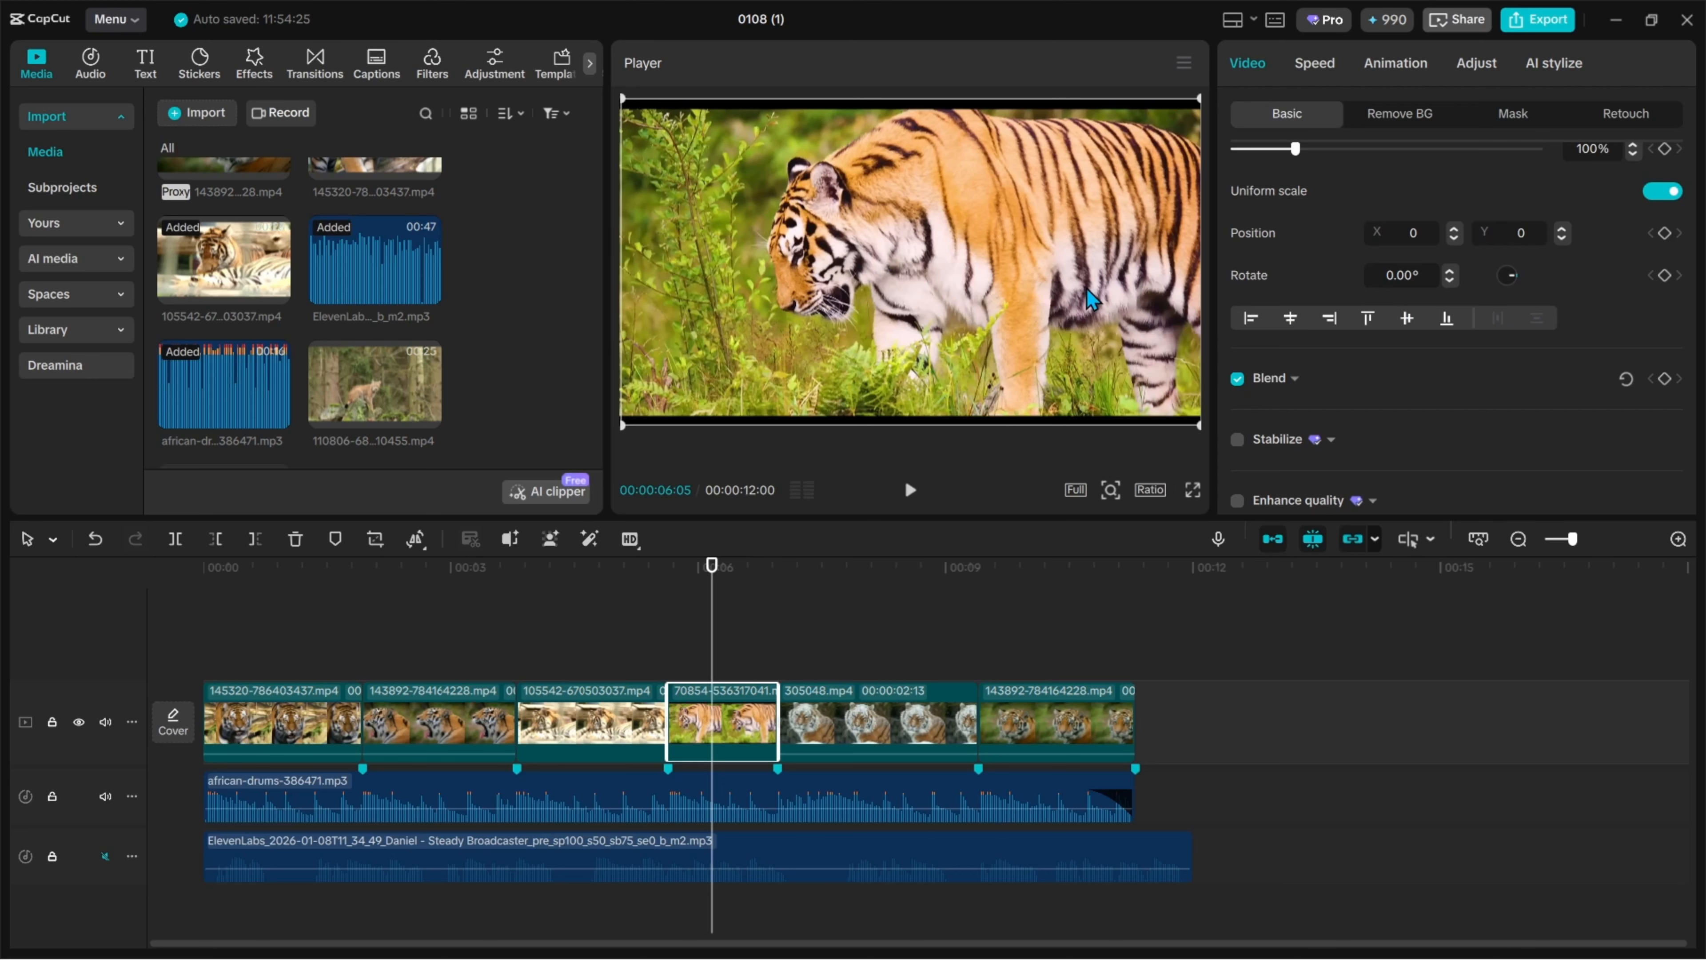
scroll(1430, 235, "up", 2)
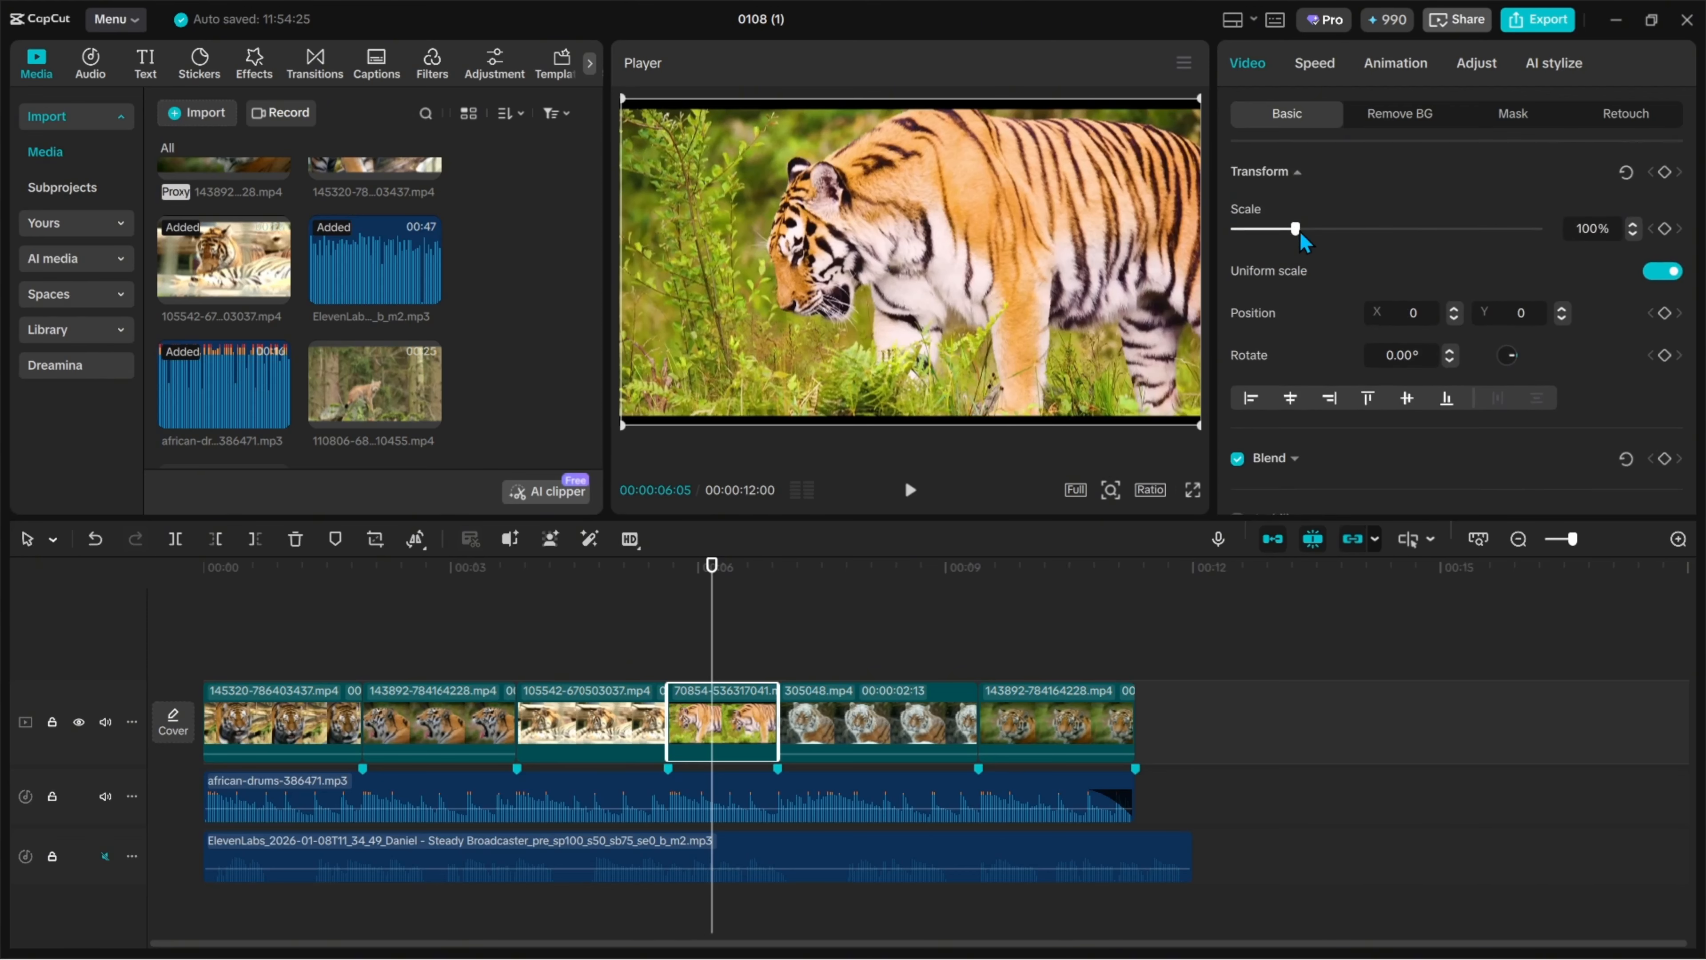
left_click_drag(1299, 231, 1318, 231)
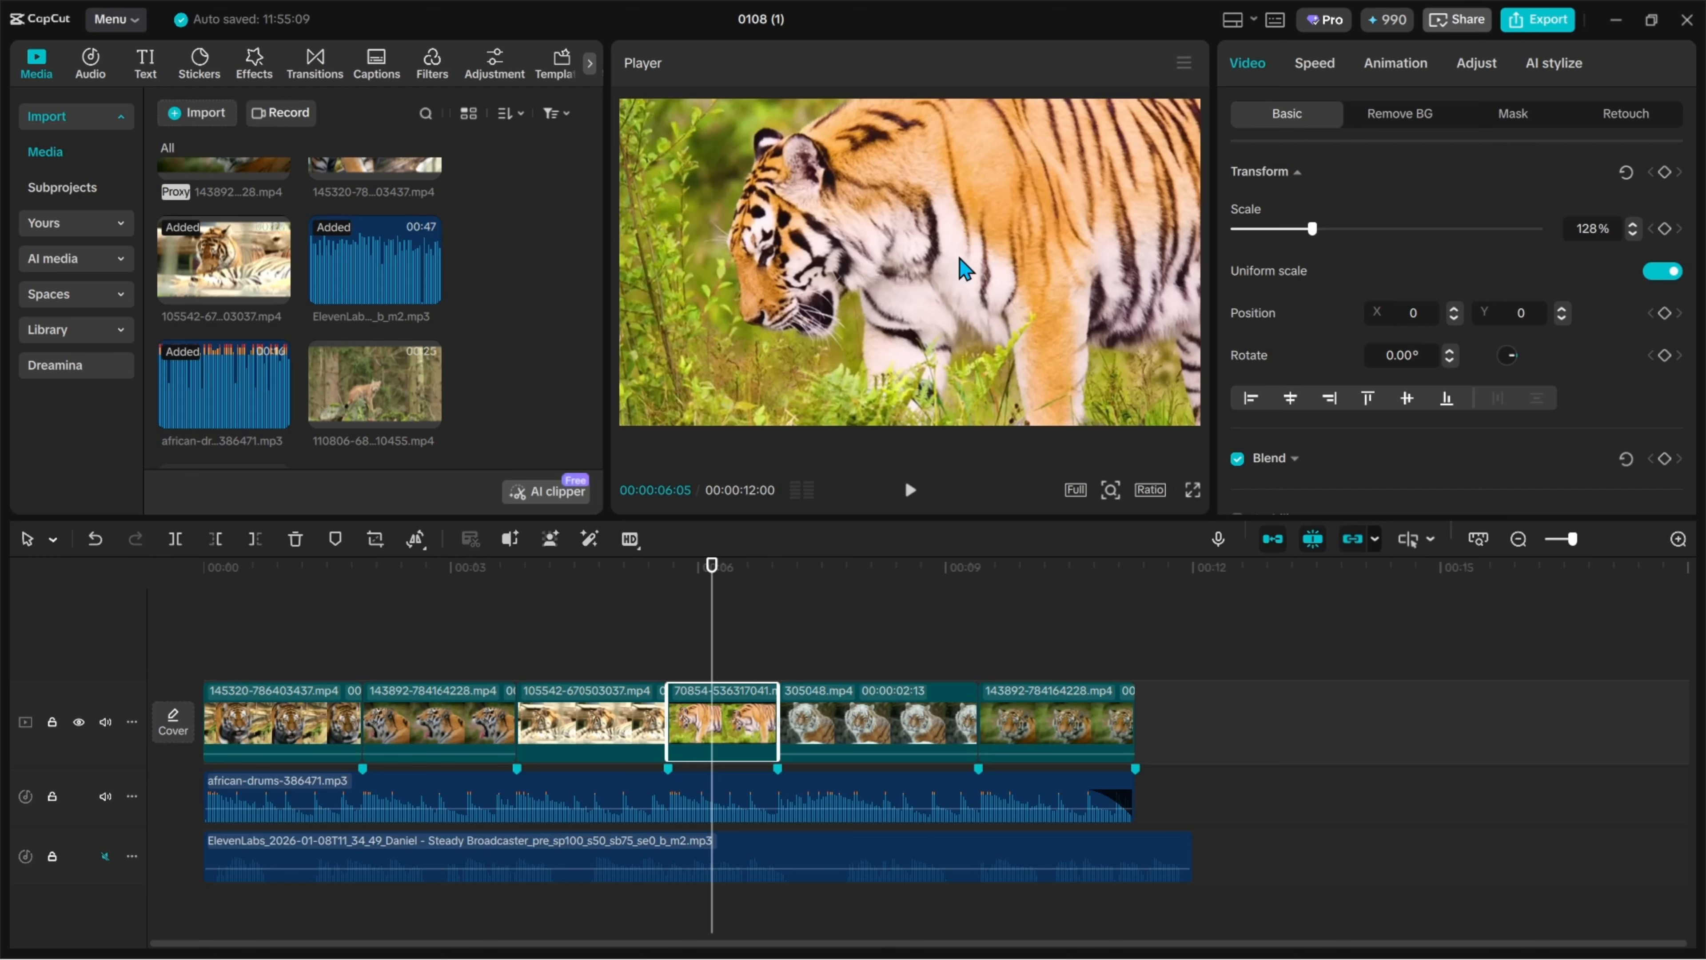
left_click_drag(803, 207, 901, 292)
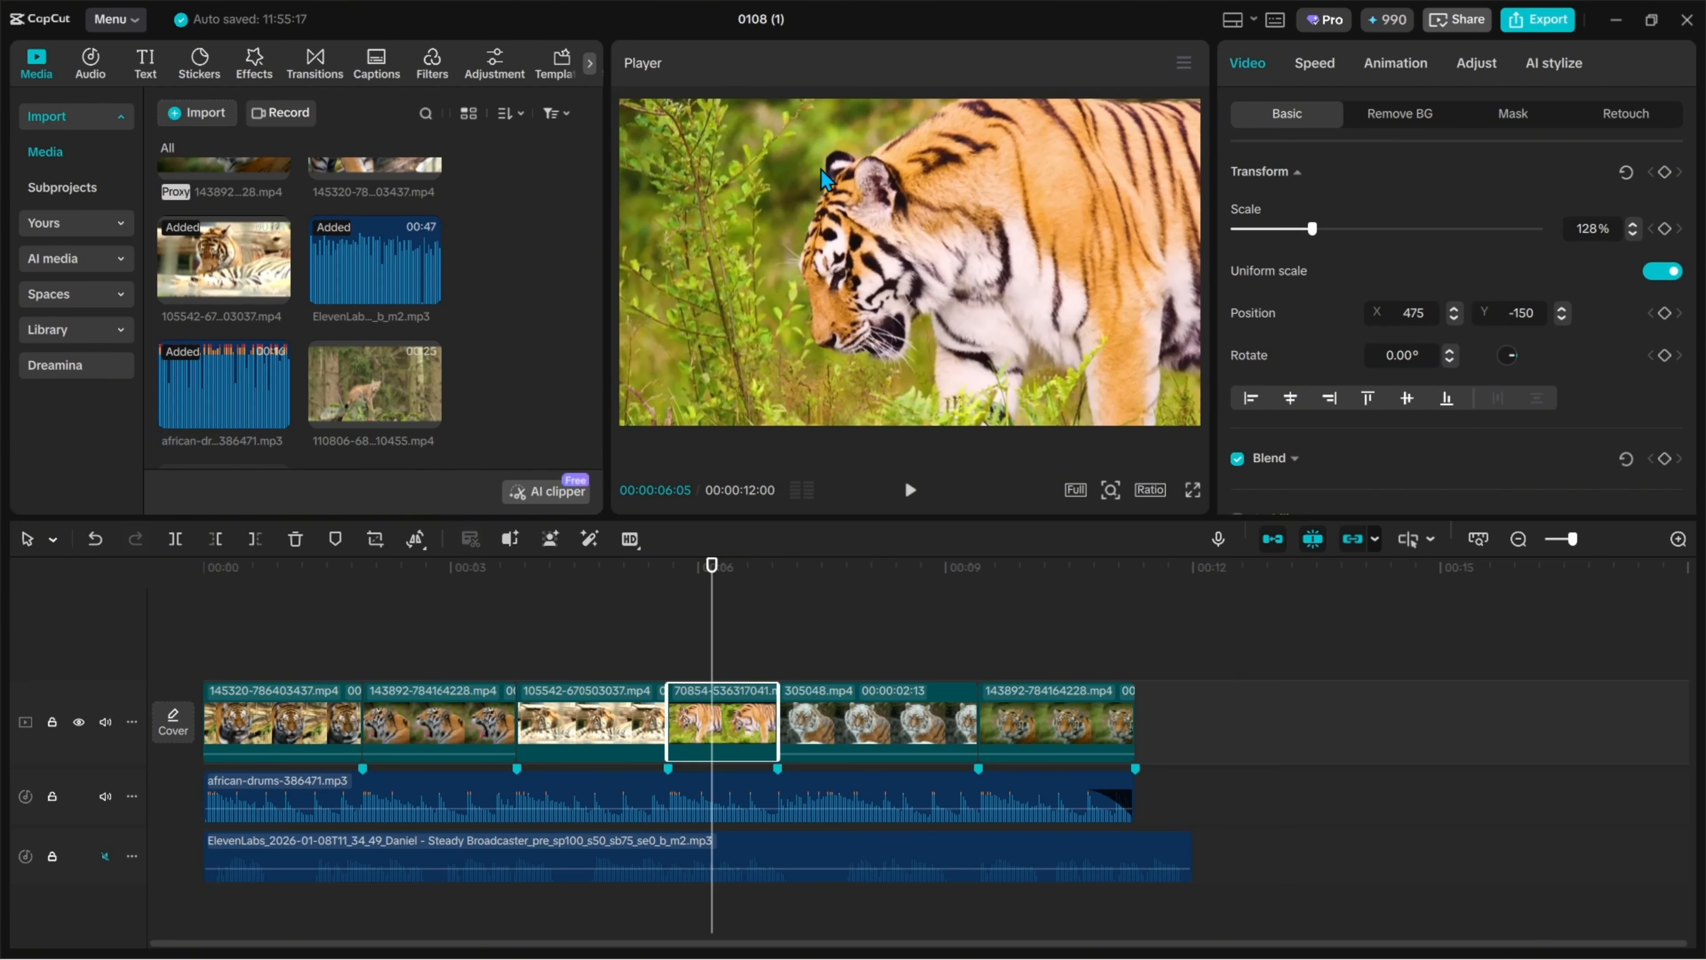
left_click(627, 605)
left_click(910, 489)
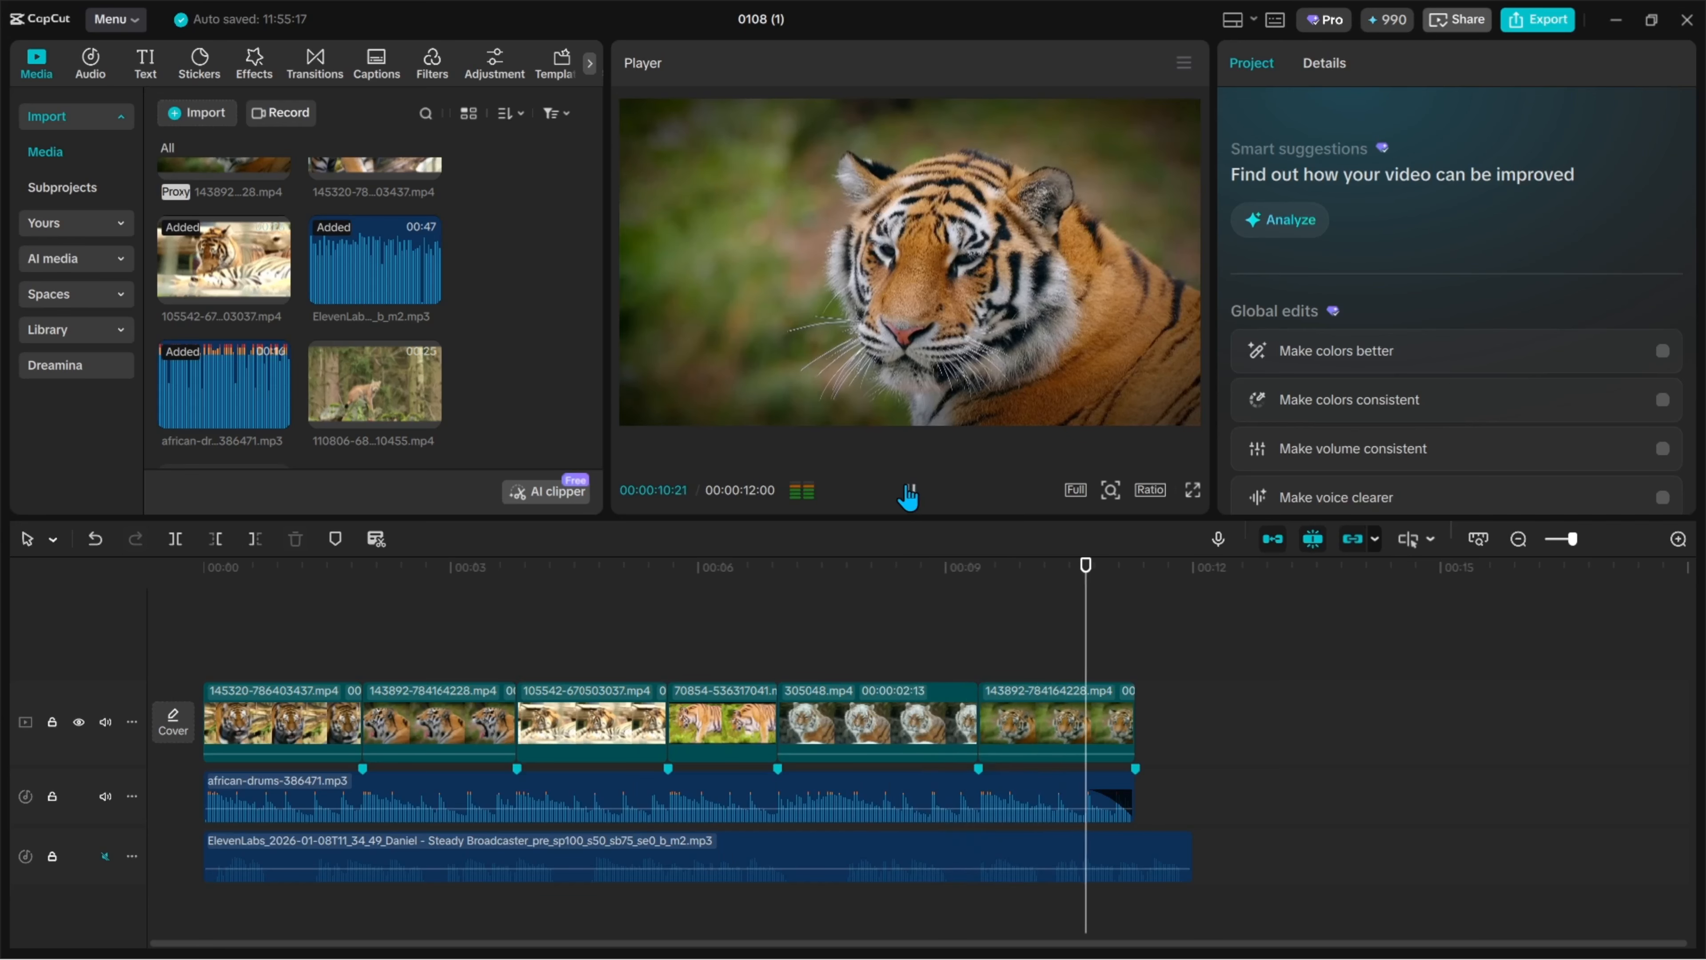
left_click(908, 493)
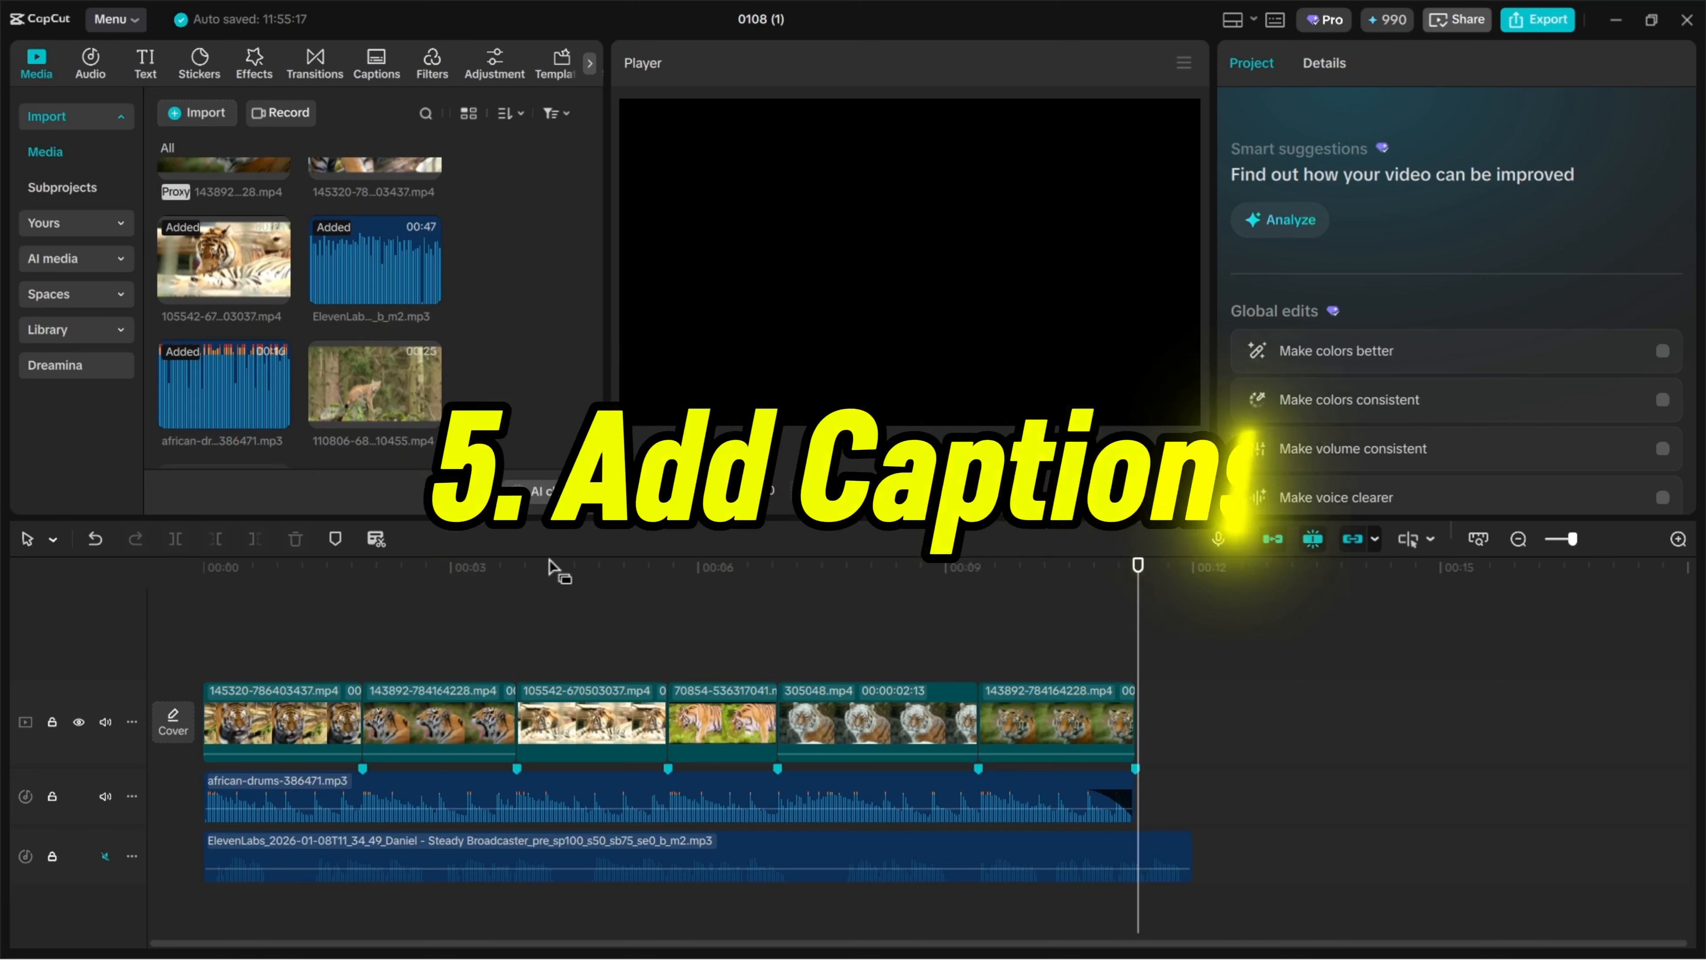
Step: Set the playhead to 00:00:01:12 and unmute the ElevenLabs voiceover track
left_click(679, 598)
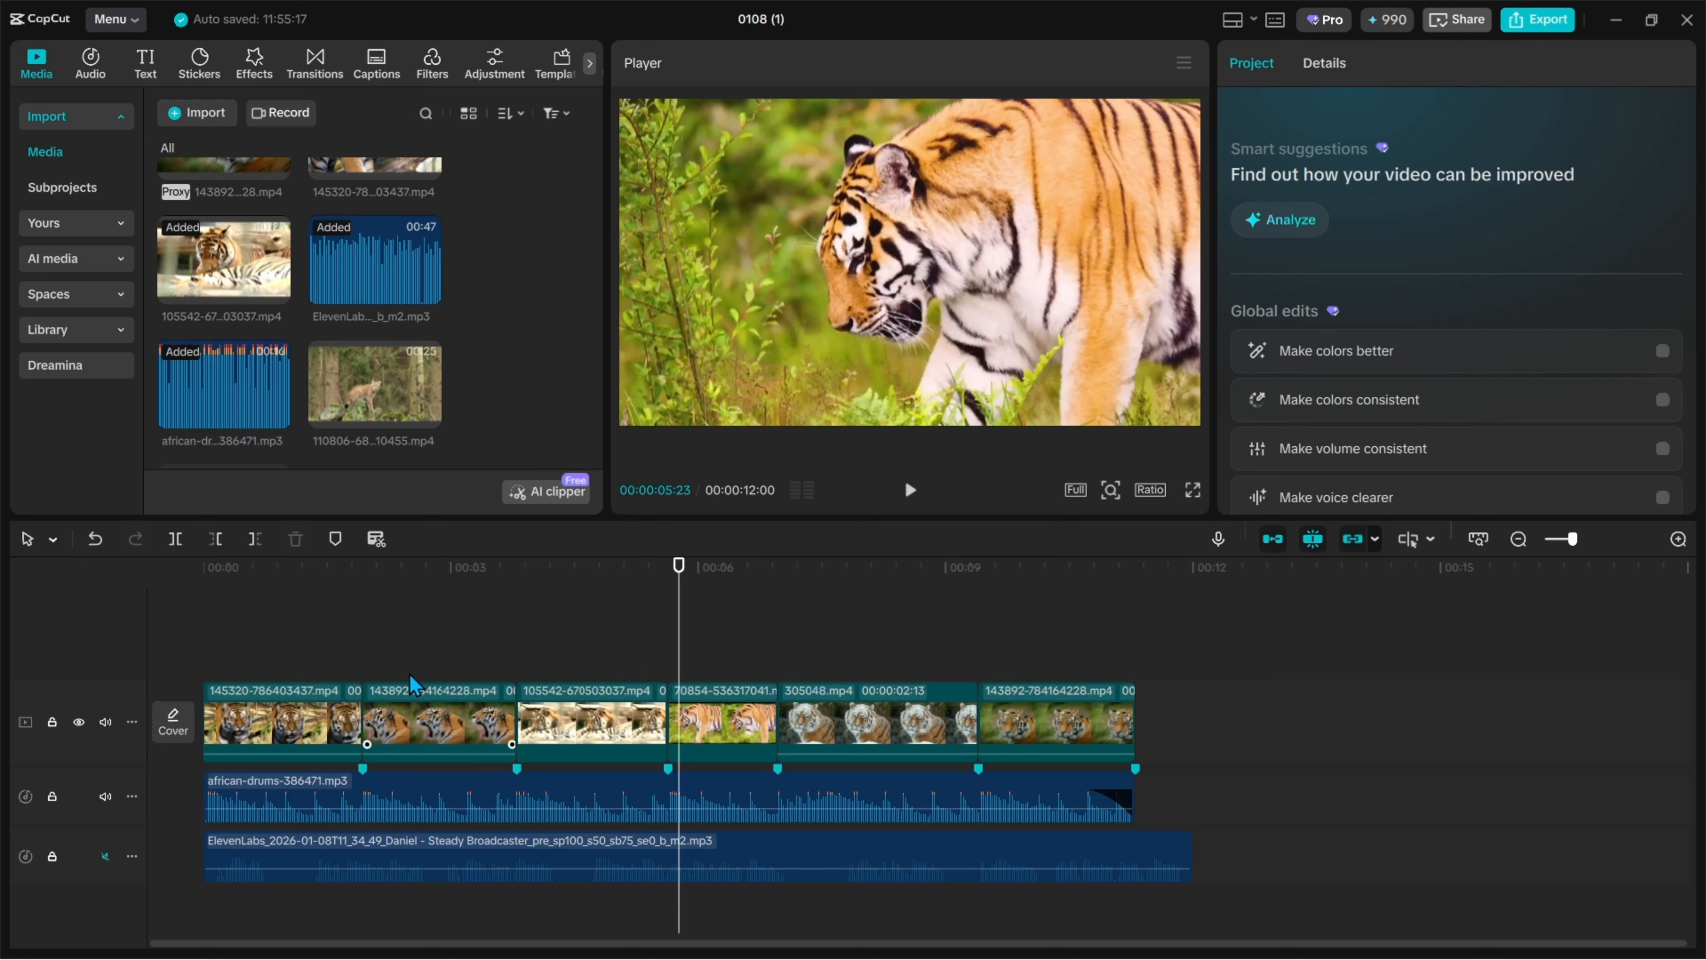
left_click(321, 640)
left_click(352, 848)
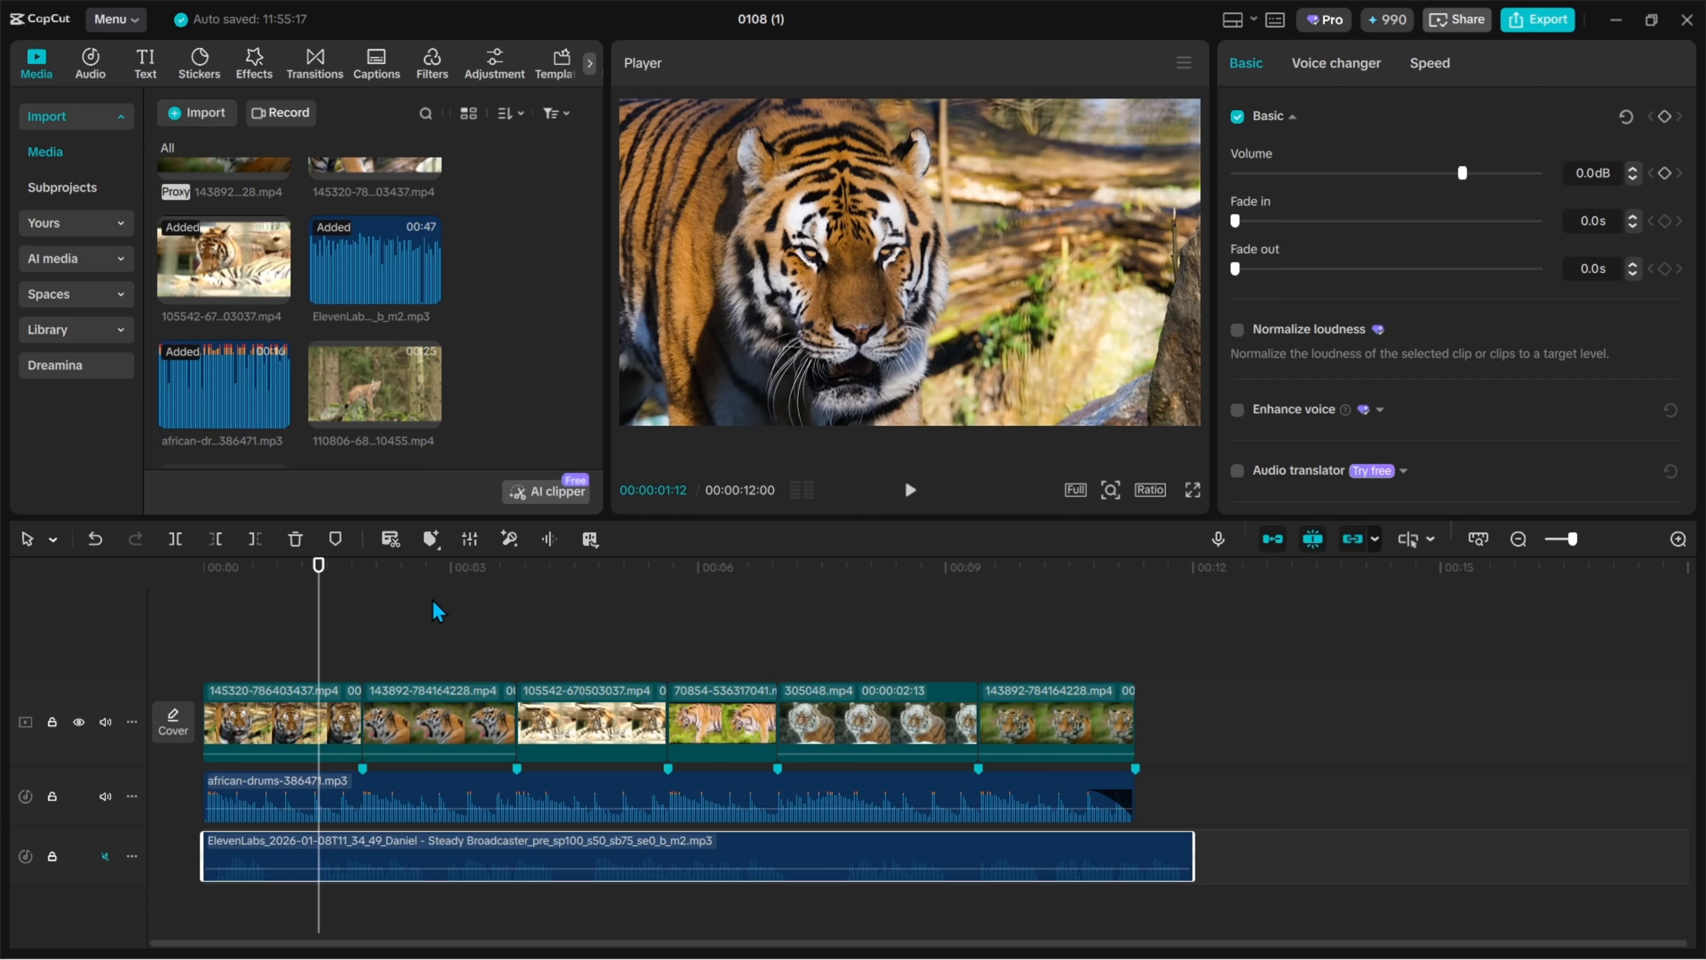
left_click(104, 856)
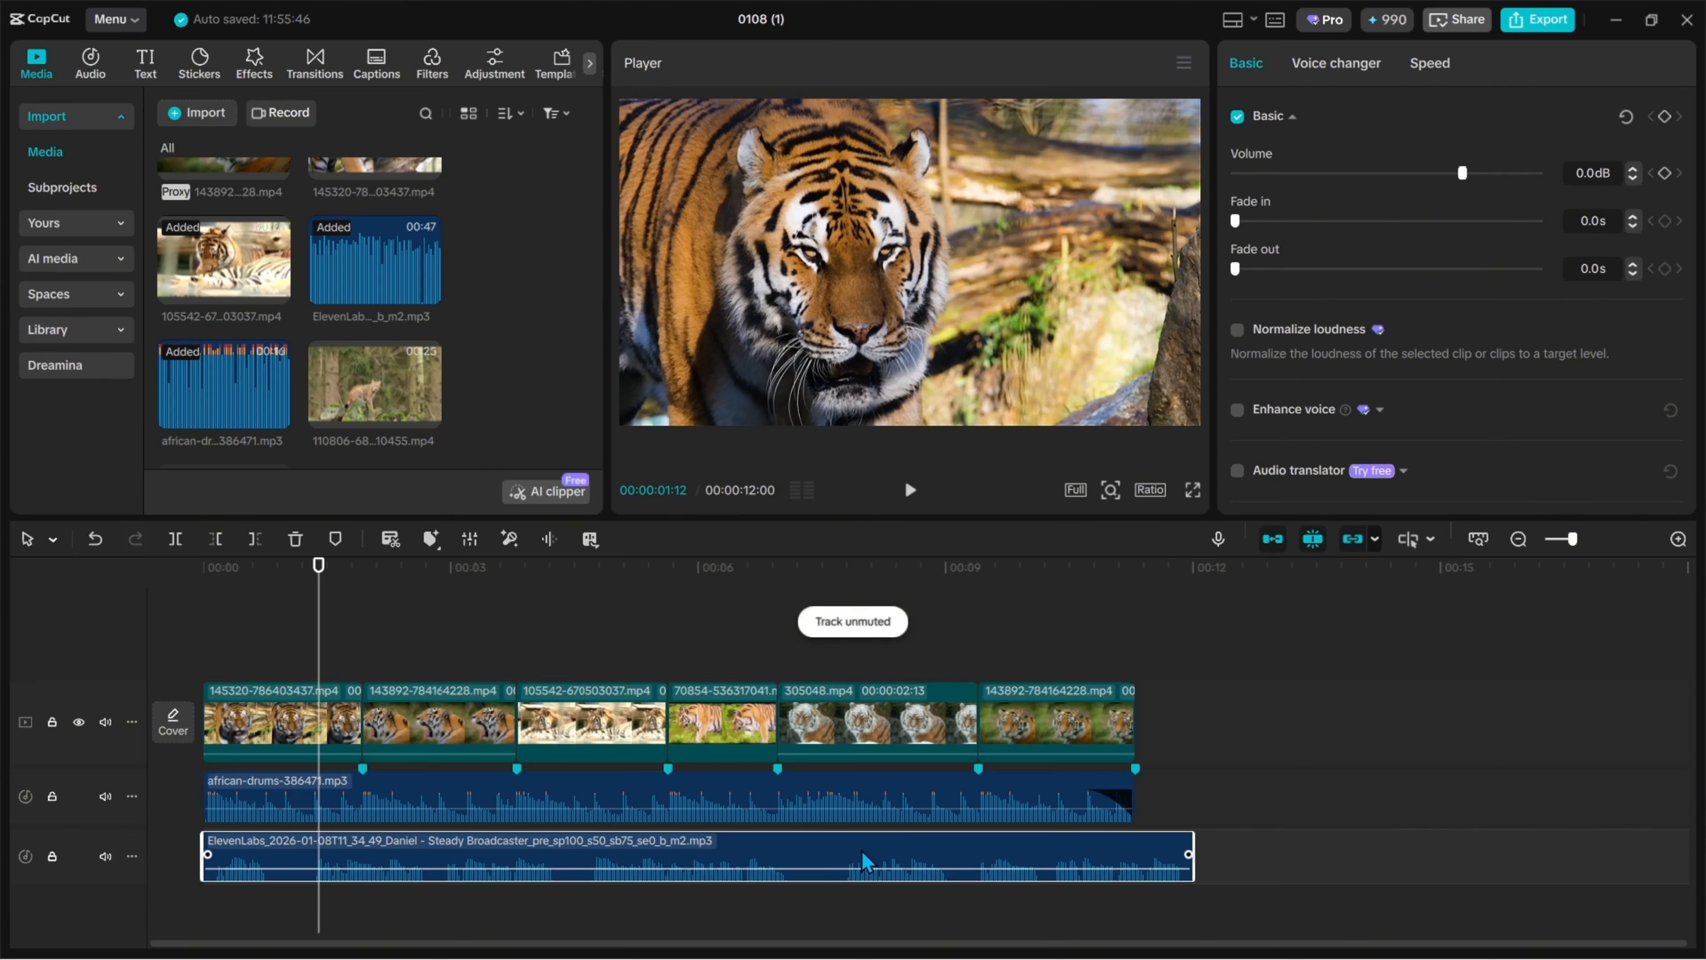
Step: Generate auto captions from the voiceover with the spoken language on Auto detect and bilingual captions set to None
left_click(384, 67)
left_click(301, 176)
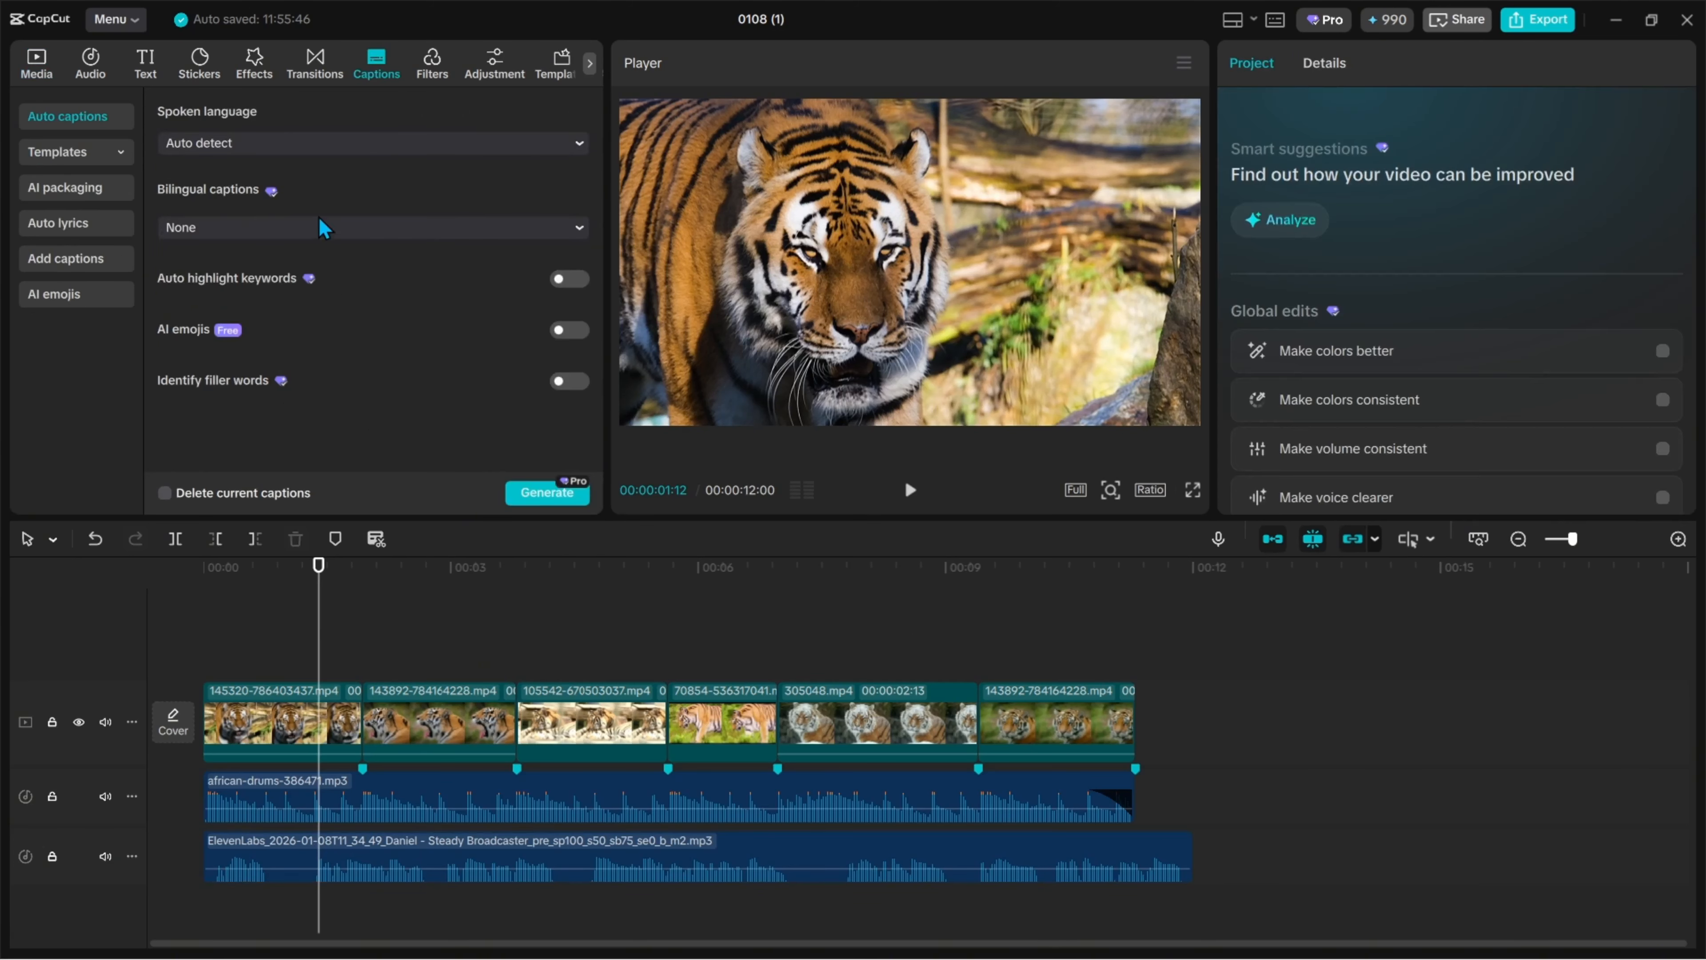
left_click(252, 225)
left_click(316, 205)
left_click(543, 491)
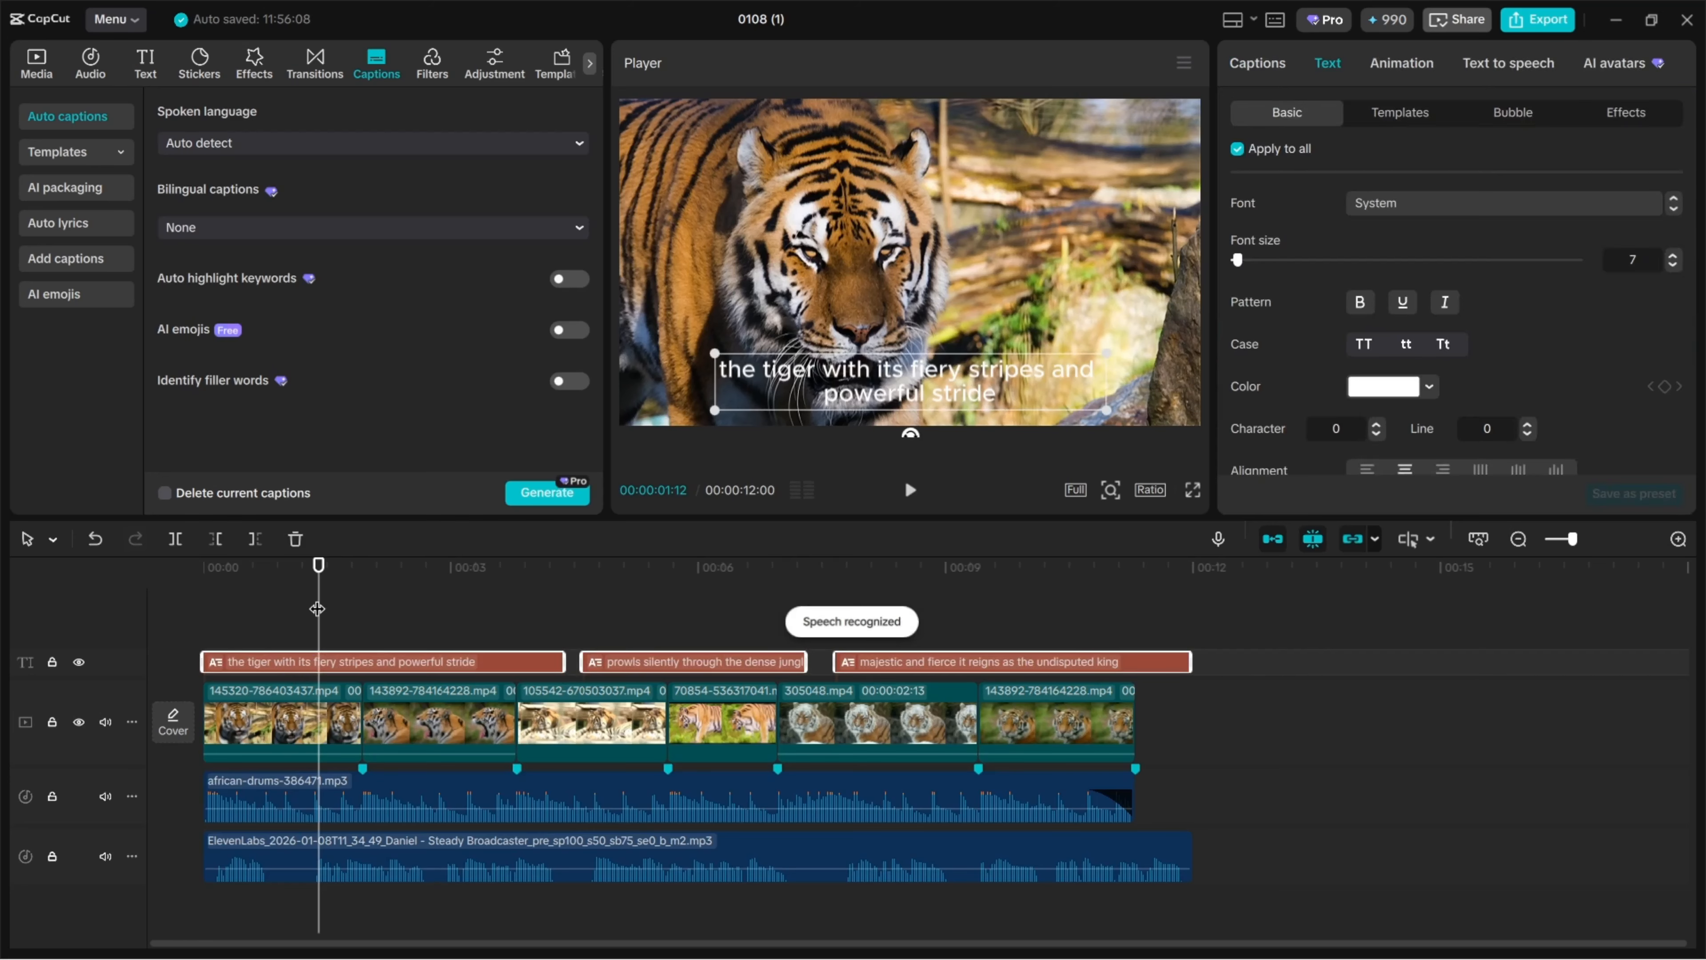
Step: Return the playhead to the start and open the text templates for the first caption, "the tiger with its fiery stripes and powerful stride"
left_click(250, 629)
left_click_drag(318, 611, 192, 613)
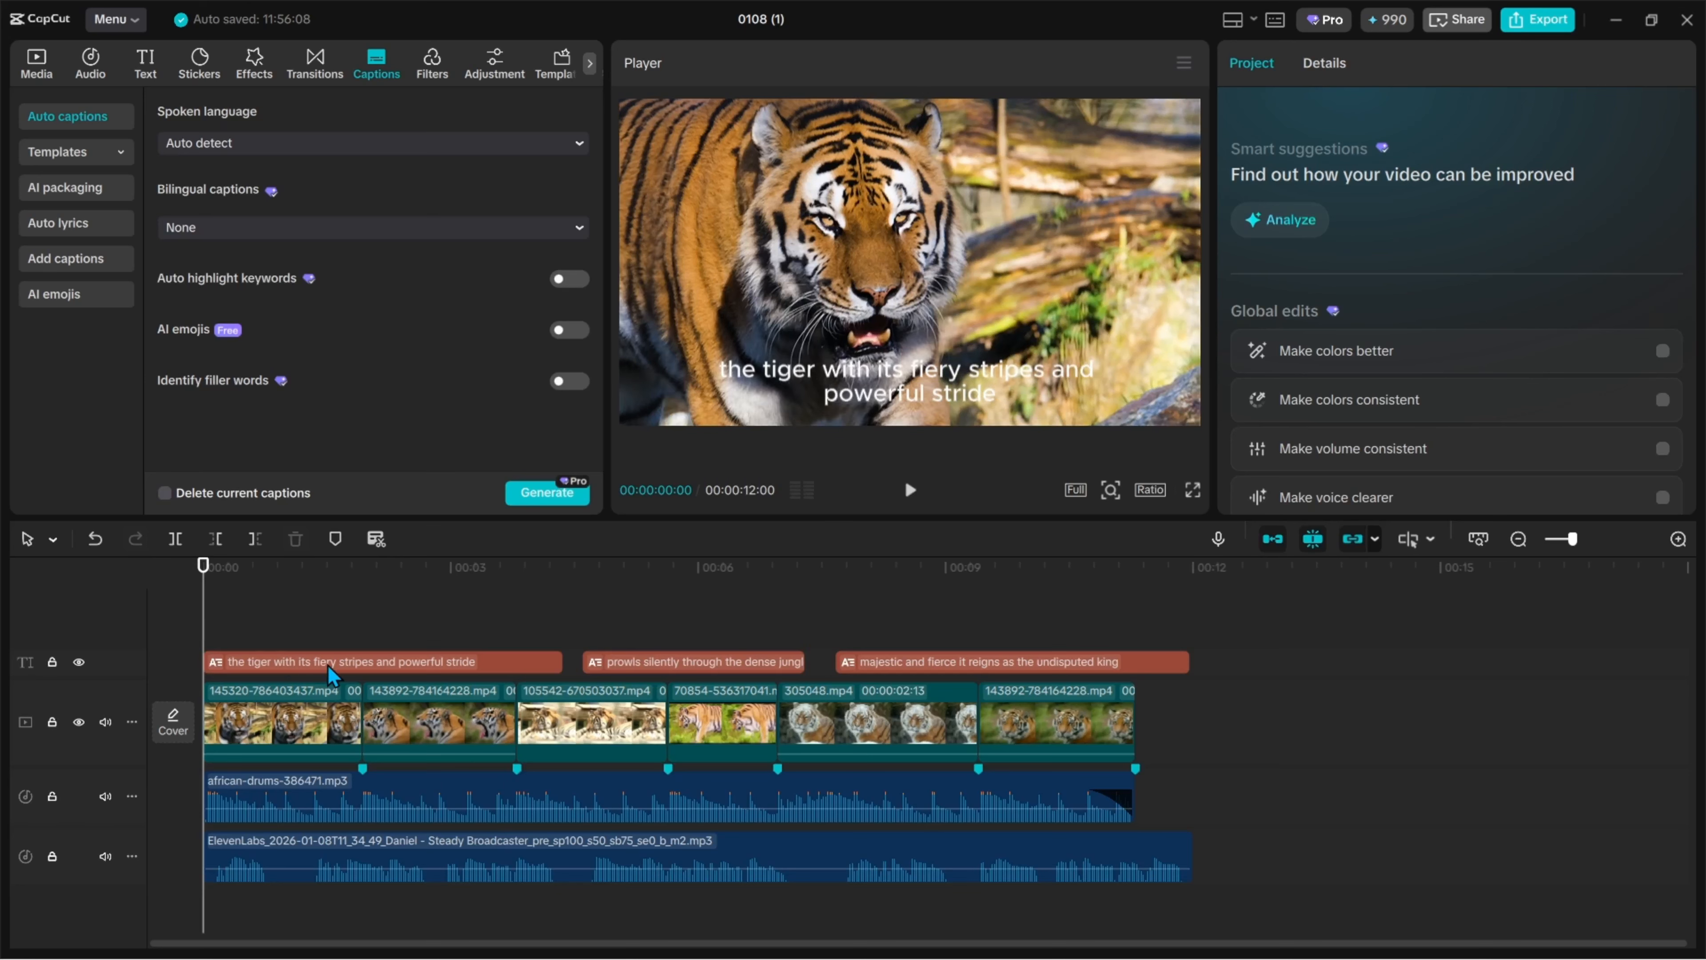
left_click(332, 665)
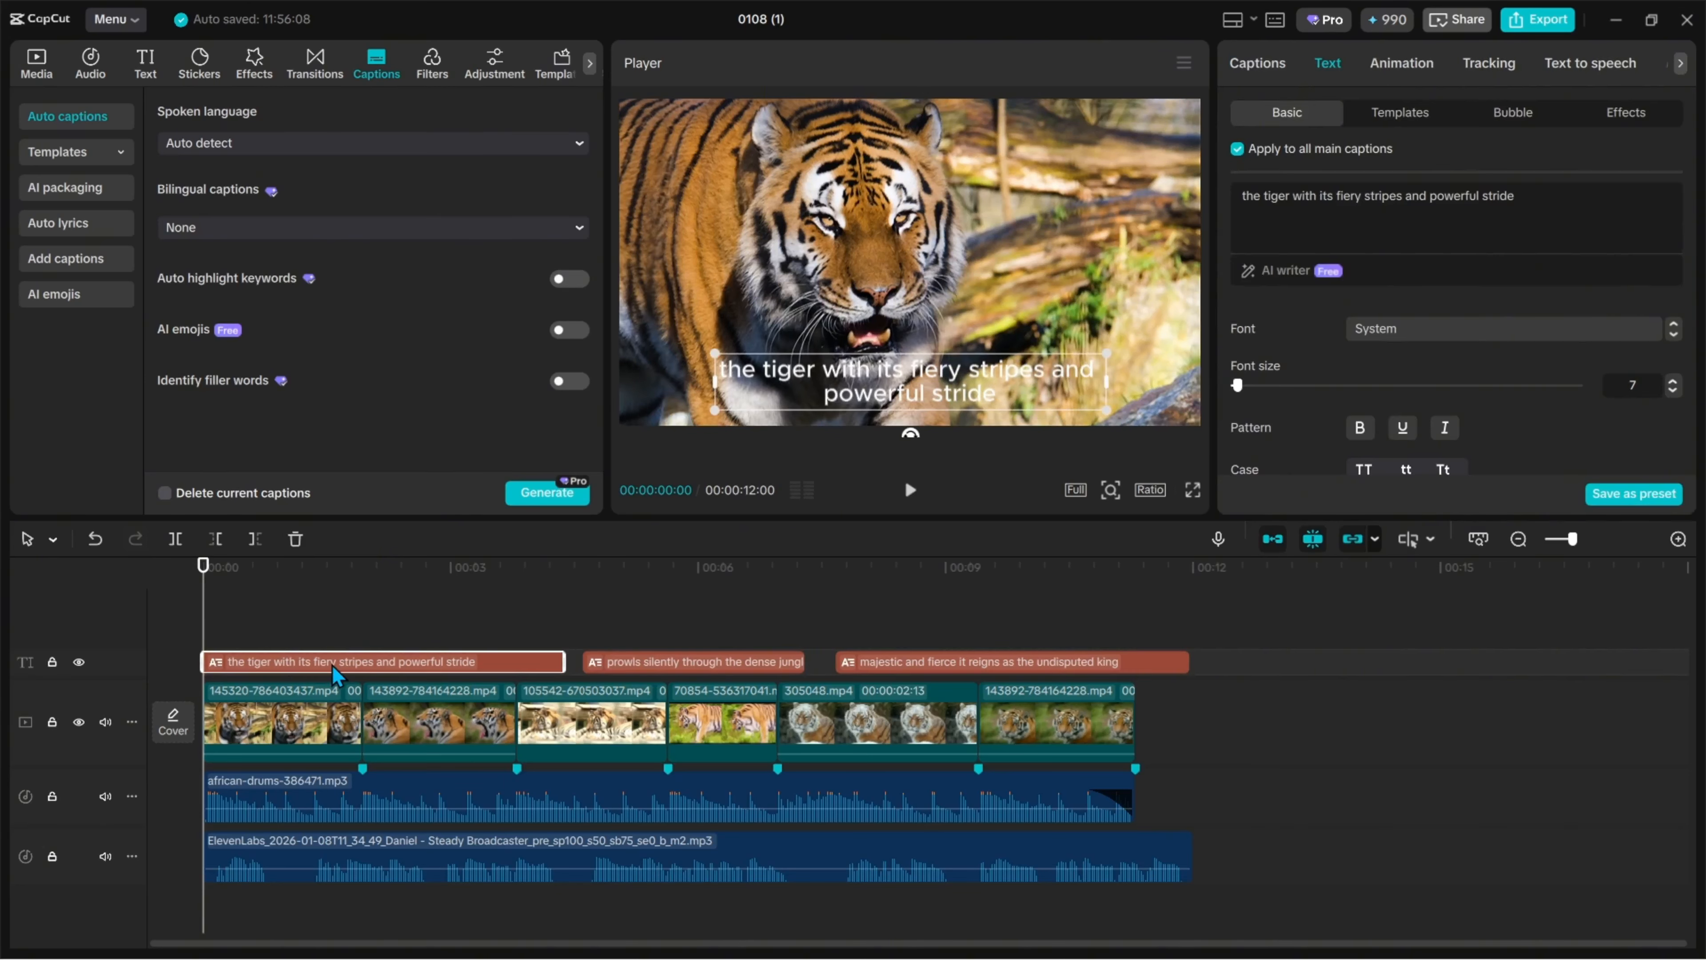
left_click(1403, 116)
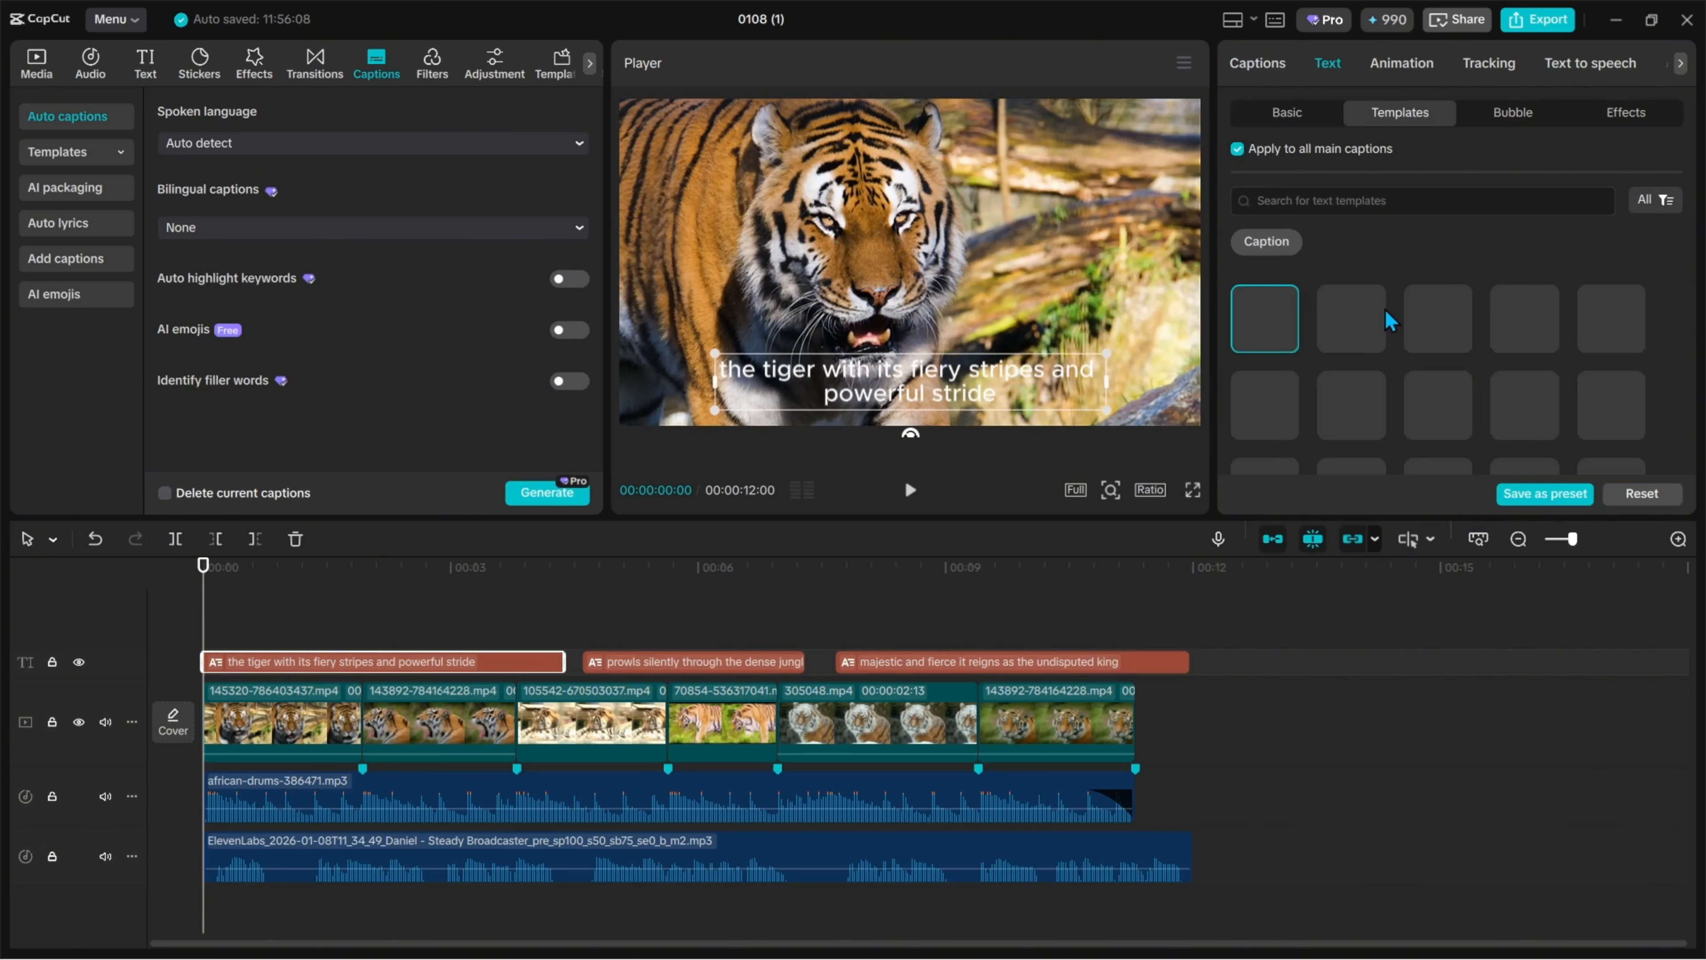
Step: Apply the bold yellow "THE QUICK BROWN" text template to all main captions and preview it on the first caption
scroll(1471, 323, "down", 2)
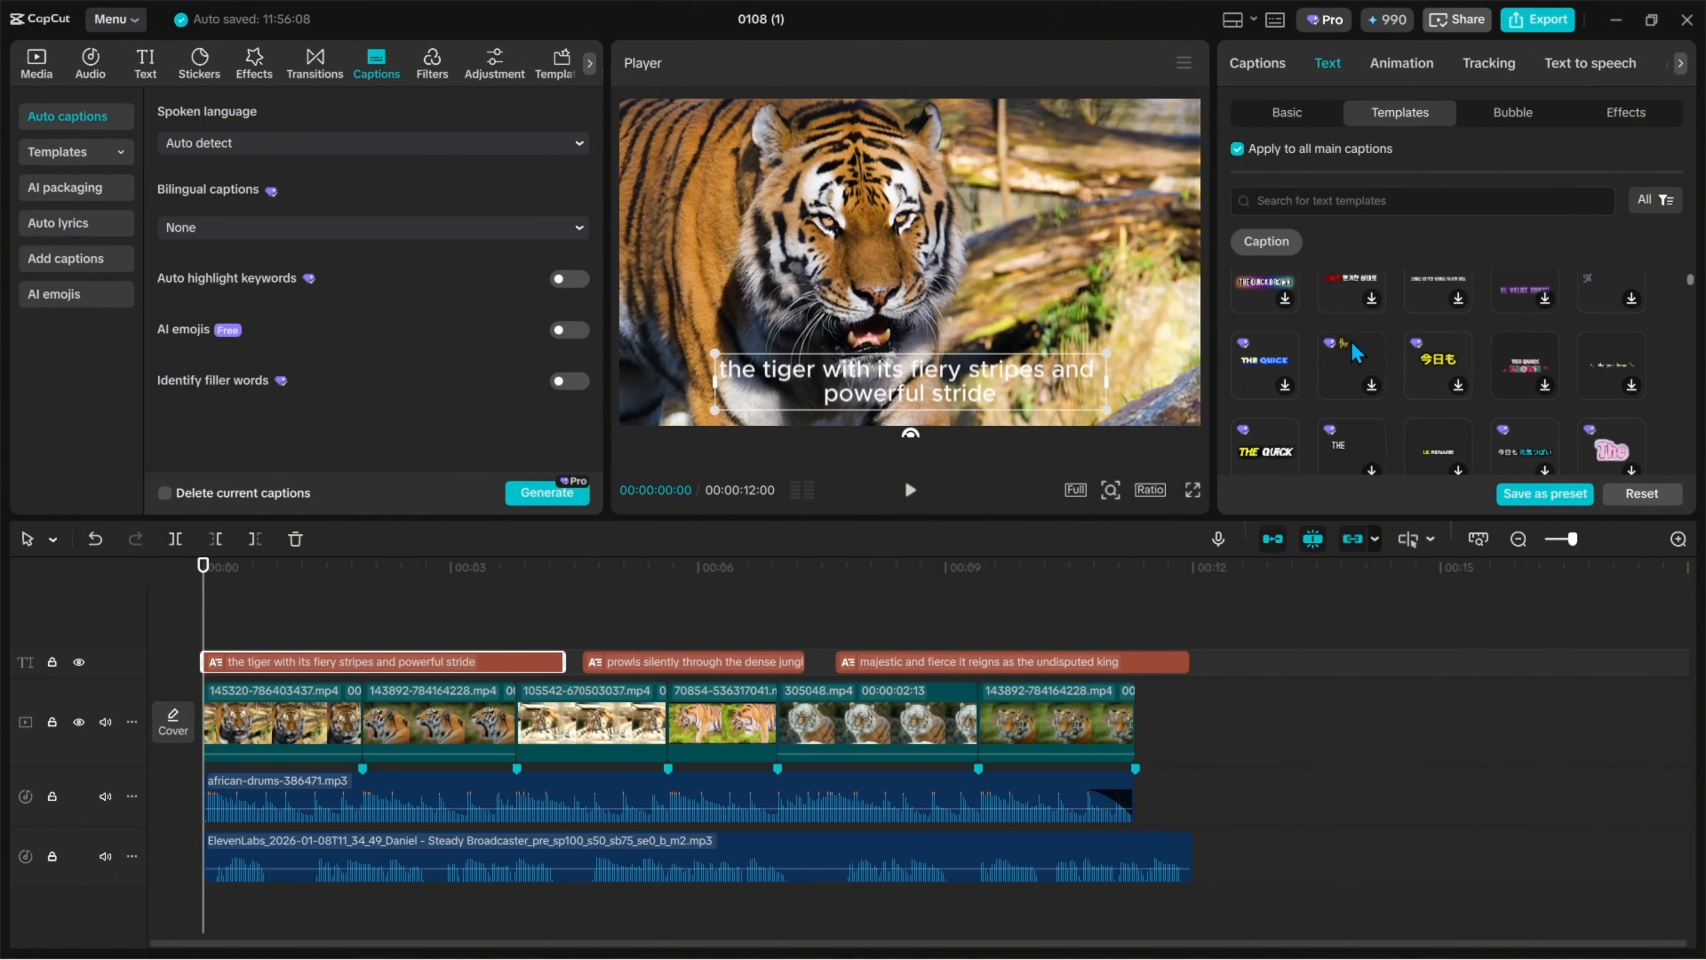
scroll(1472, 382, "down", 2)
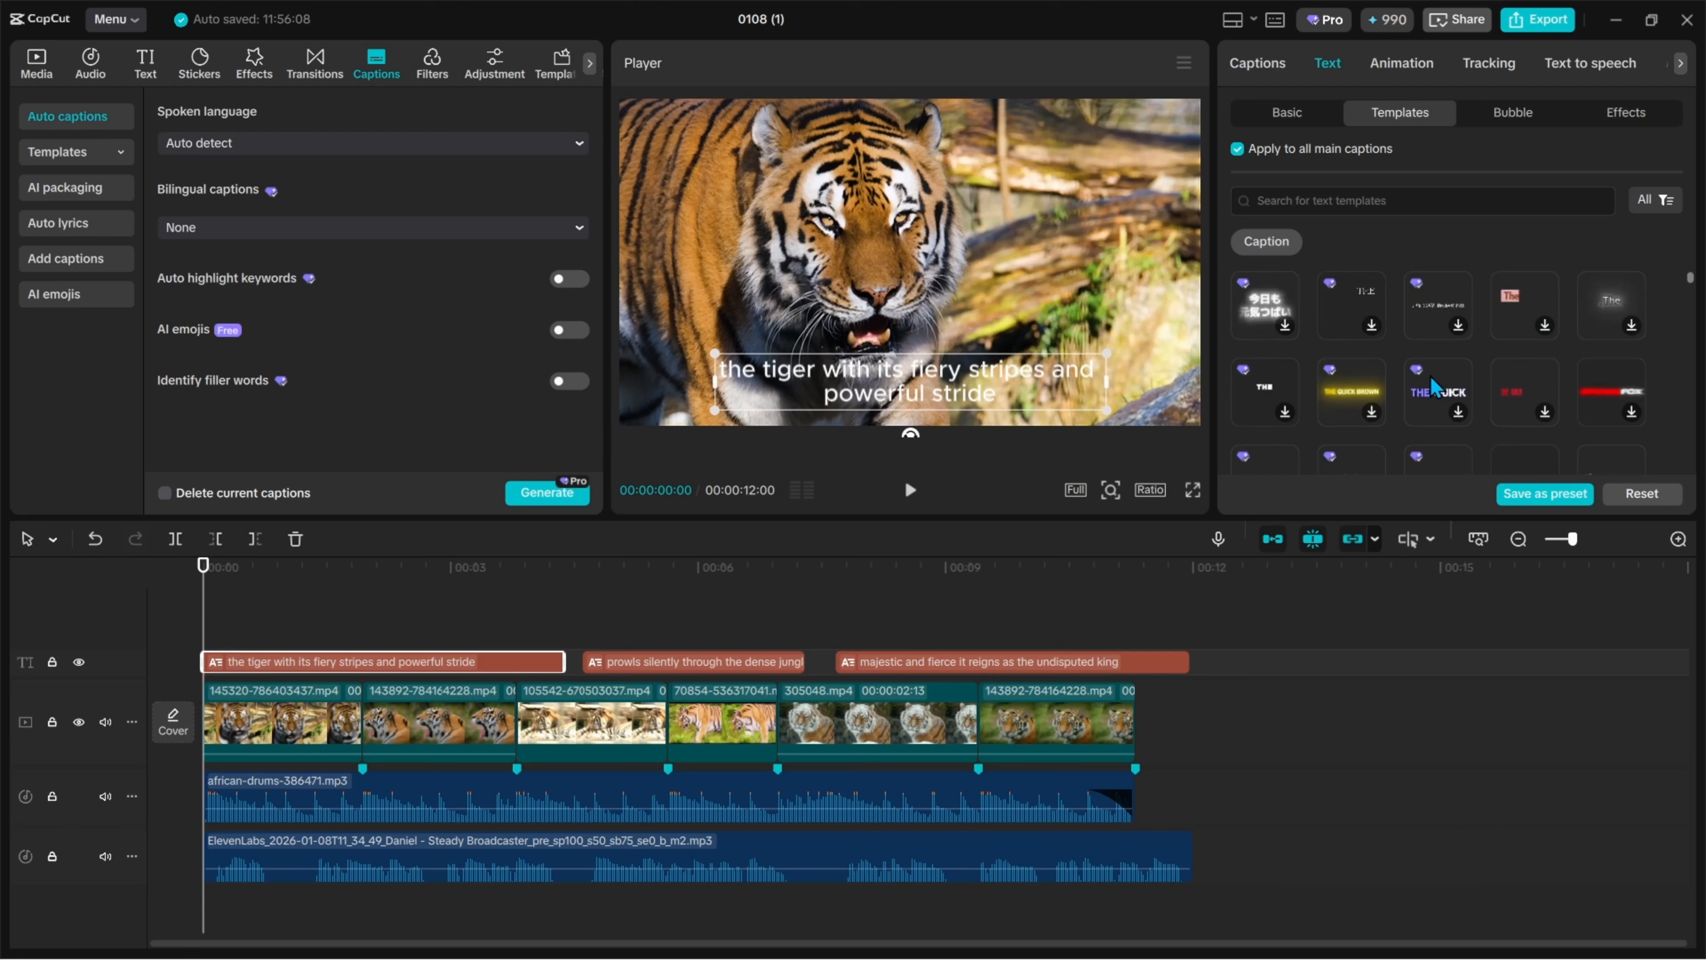
scroll(1466, 321, "down", 3)
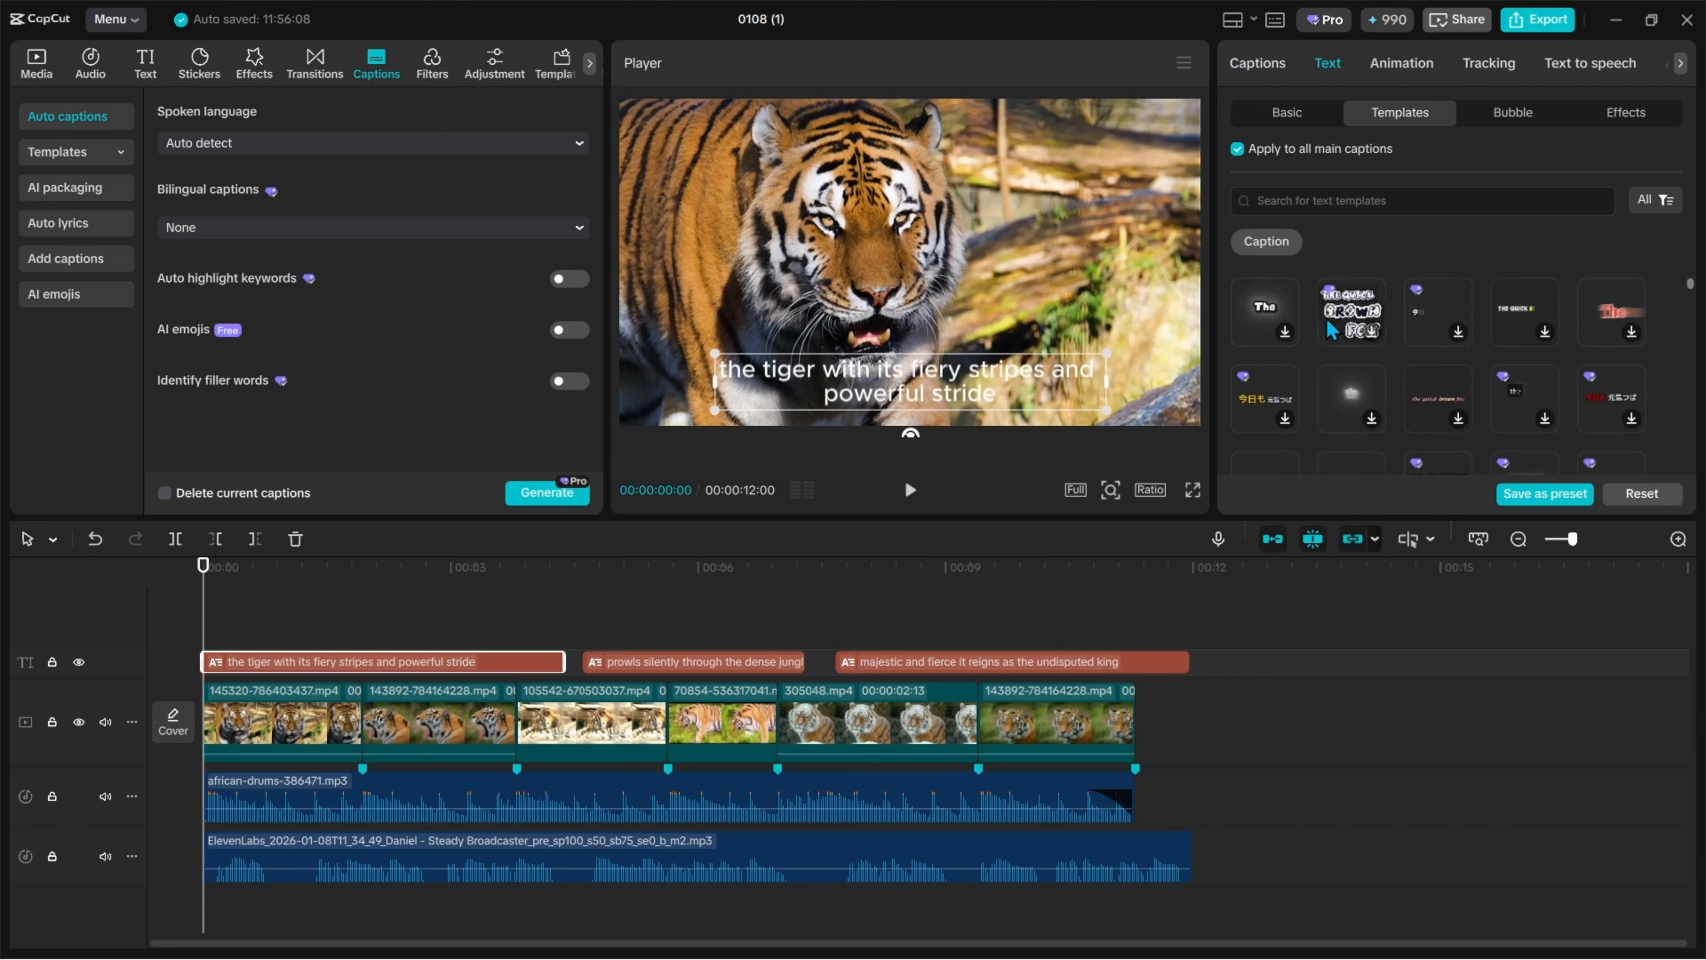
scroll(1372, 388, "down", 3)
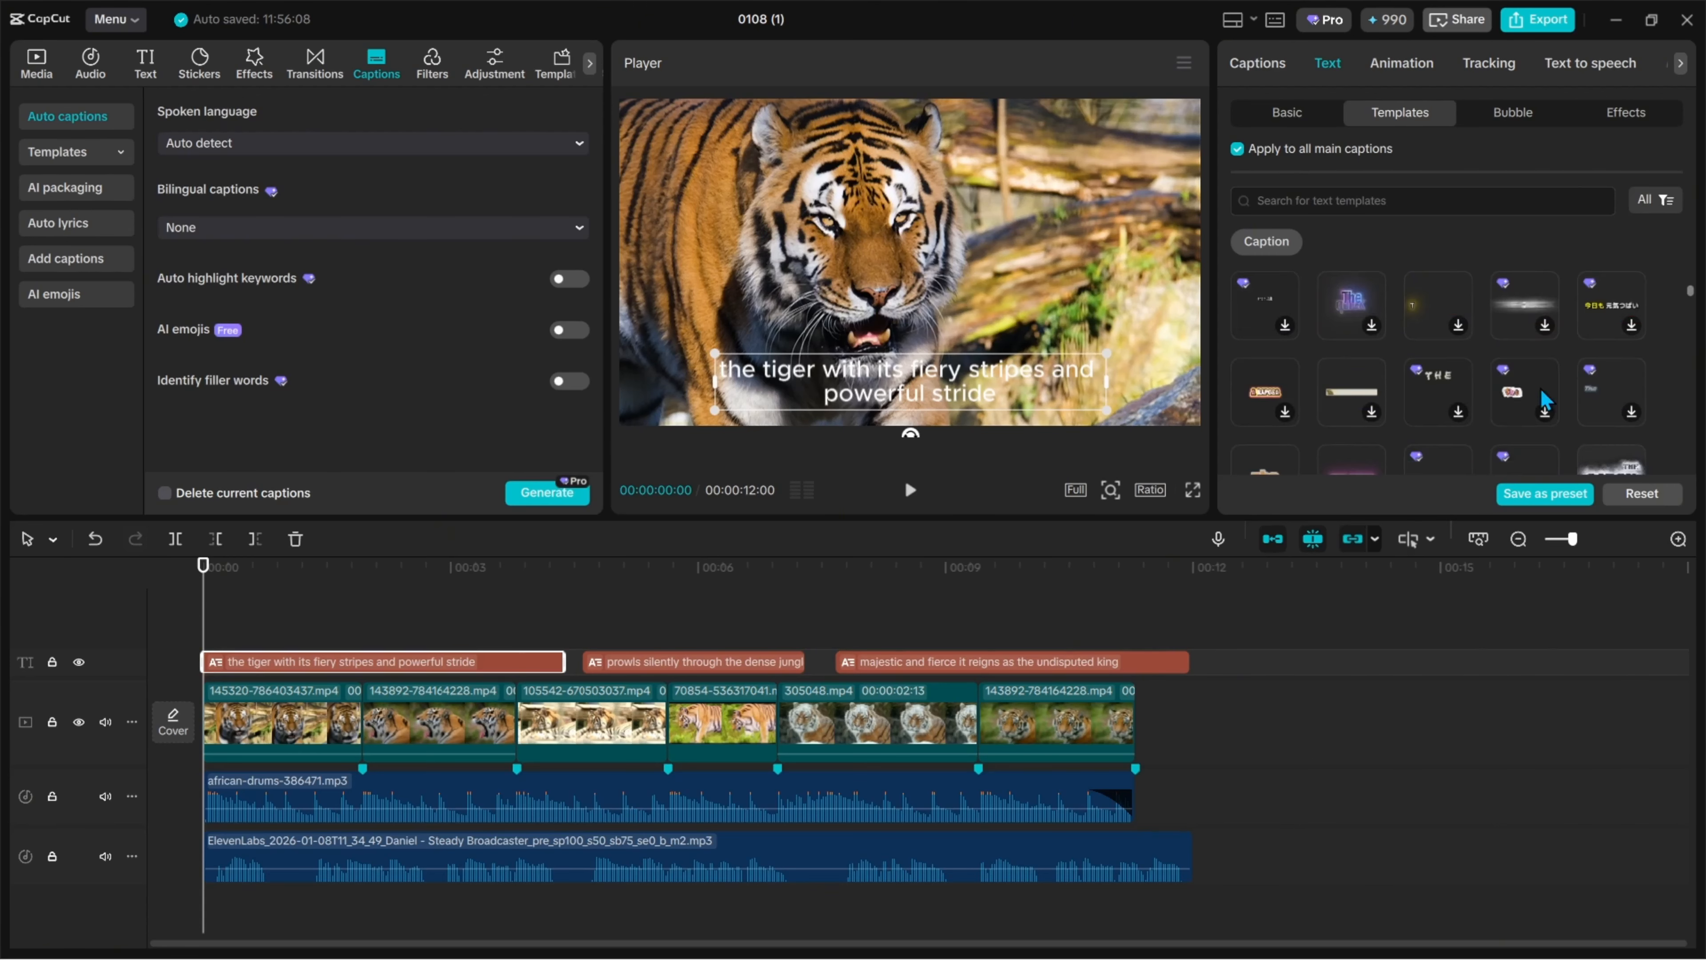
scroll(1476, 405, "down", 3)
scroll(1379, 378, "up", 8)
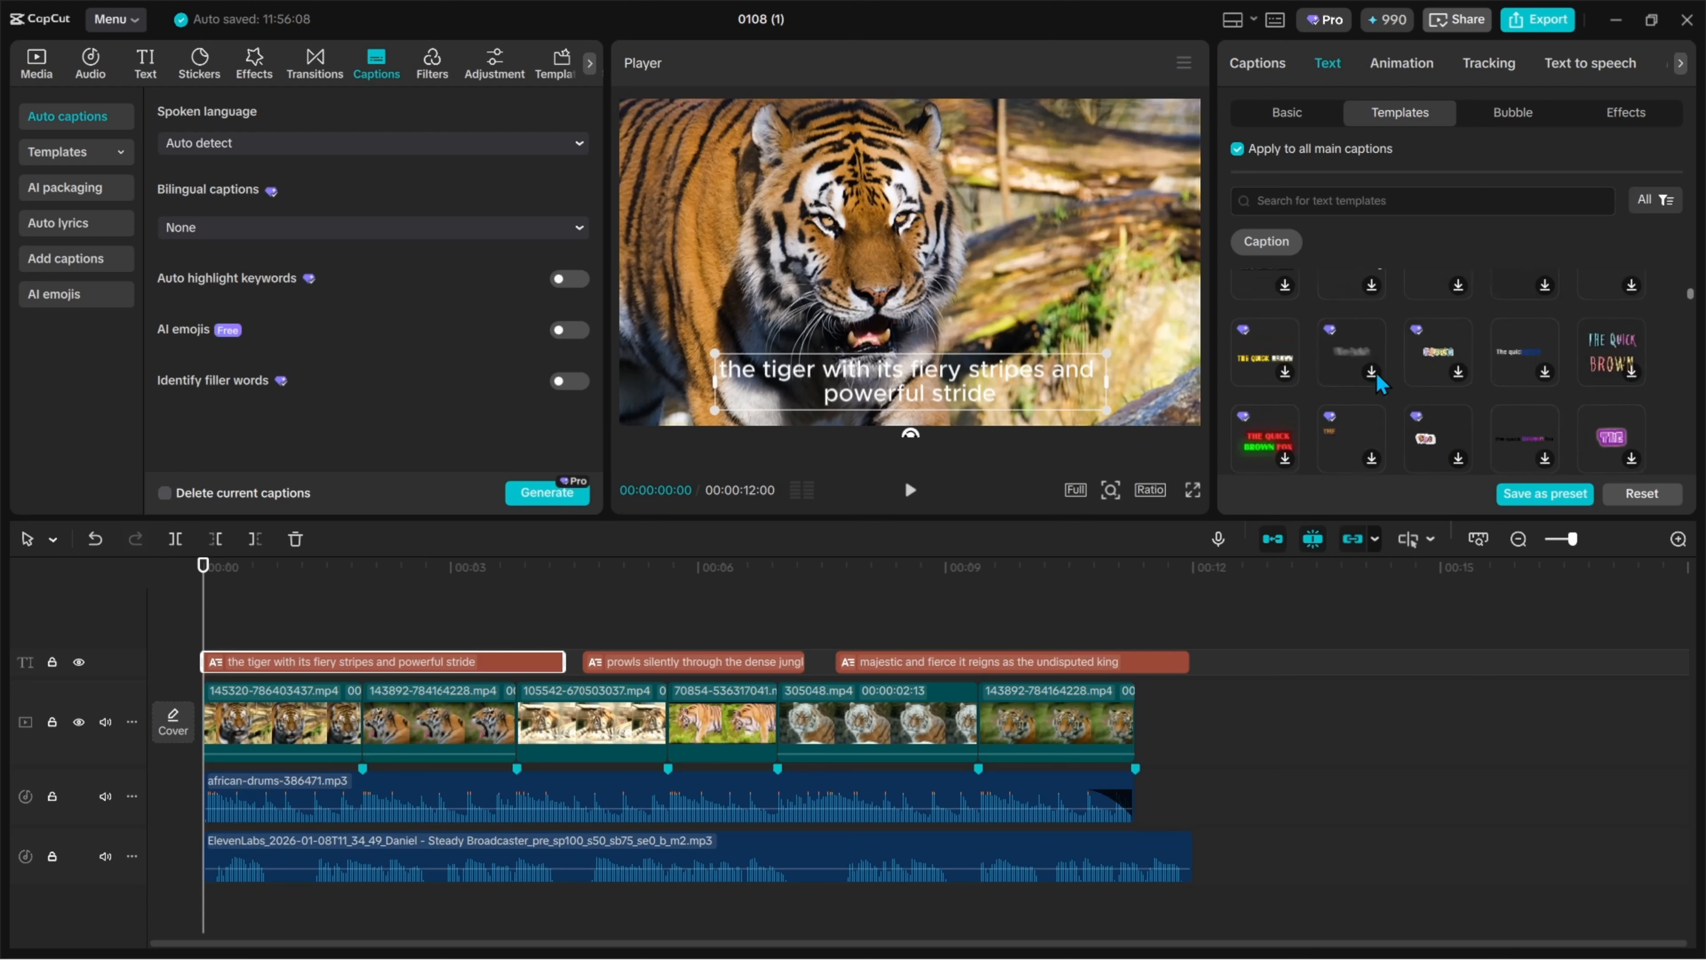
scroll(1389, 369, "up", 2)
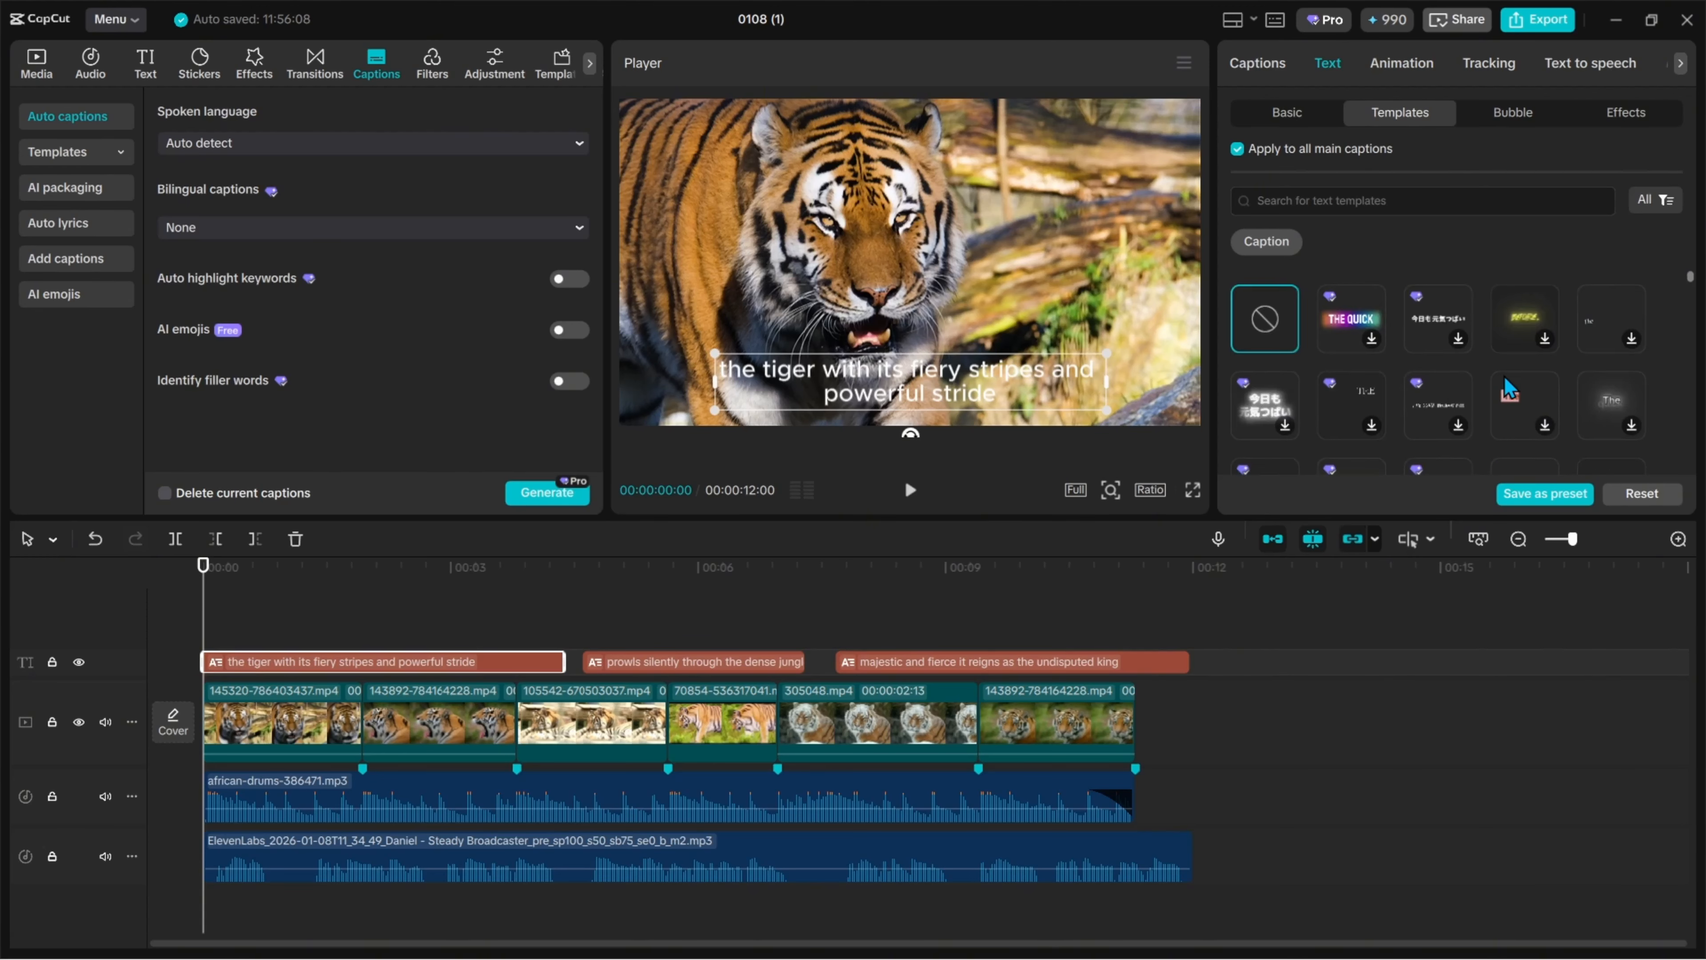
scroll(1457, 410, "down", 3)
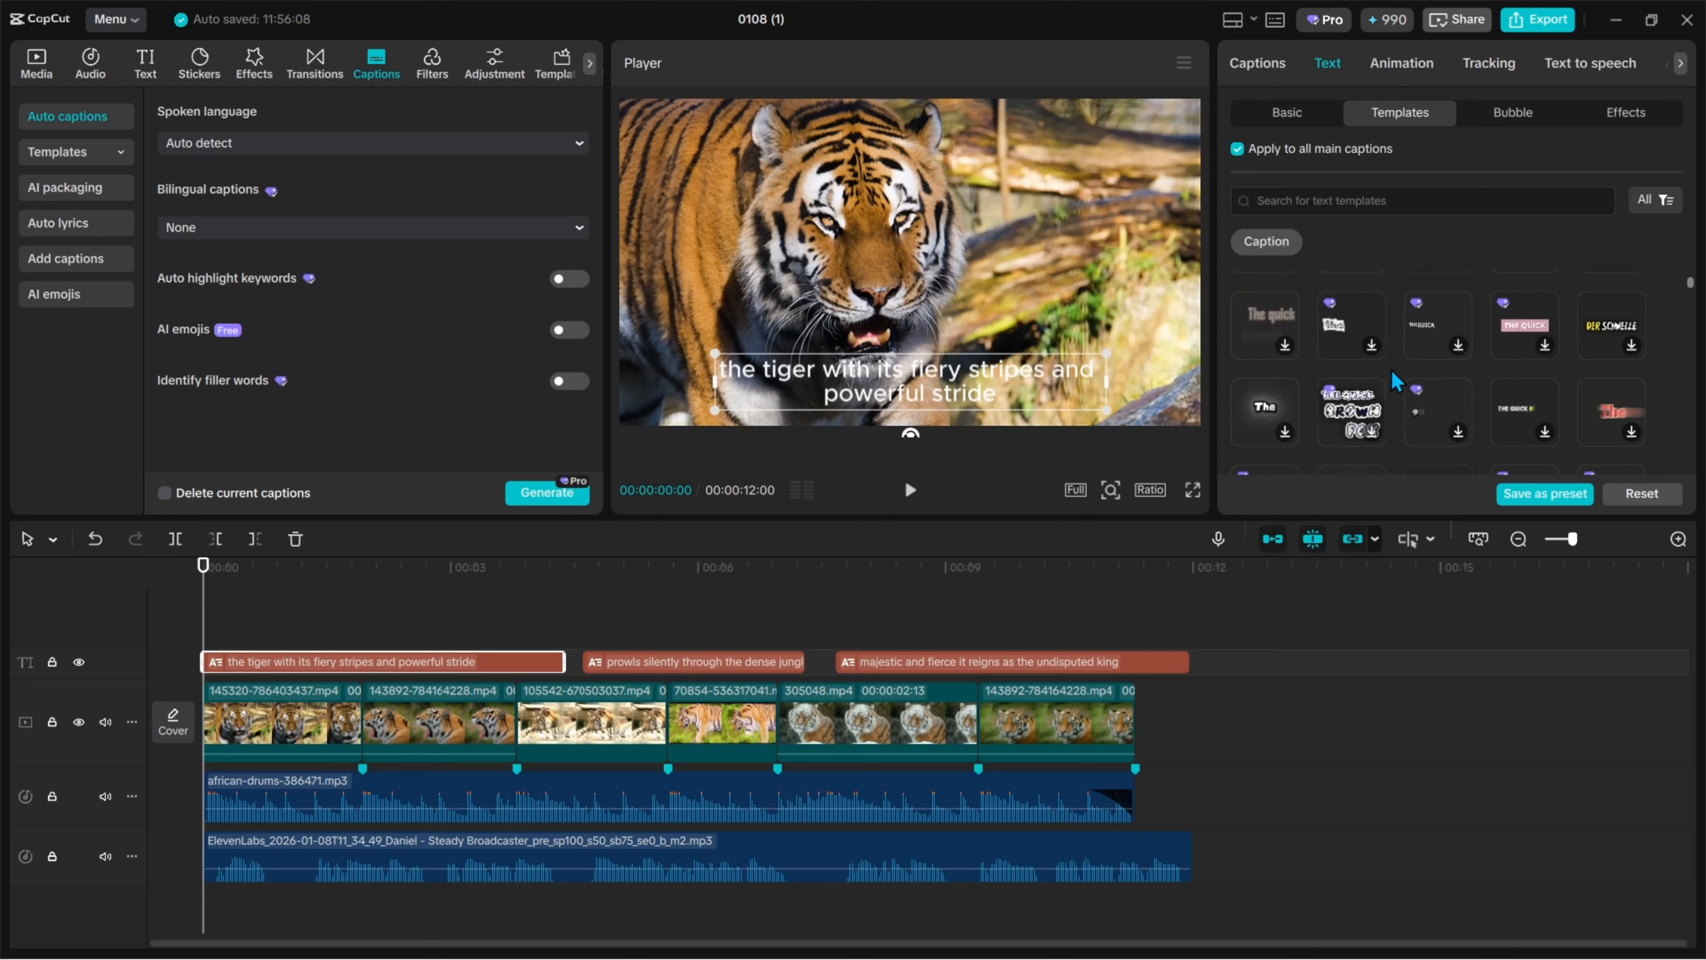
scroll(1474, 382, "down", 3)
scroll(1445, 388, "up", 3)
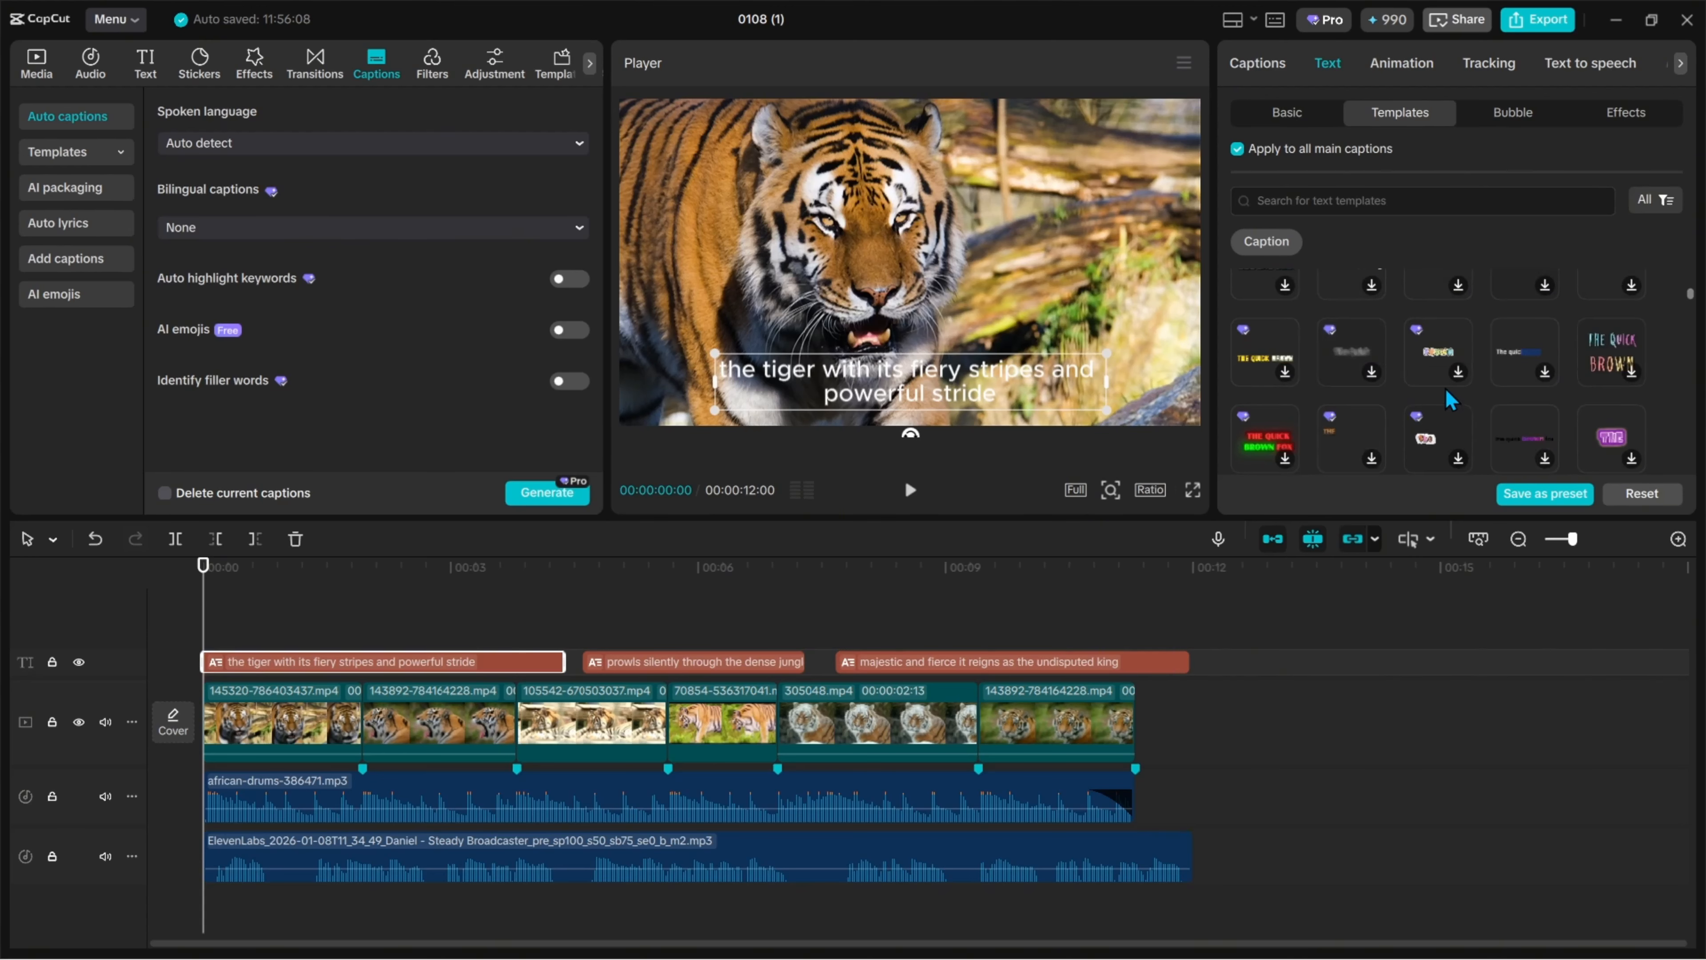
scroll(1279, 427, "down", 1)
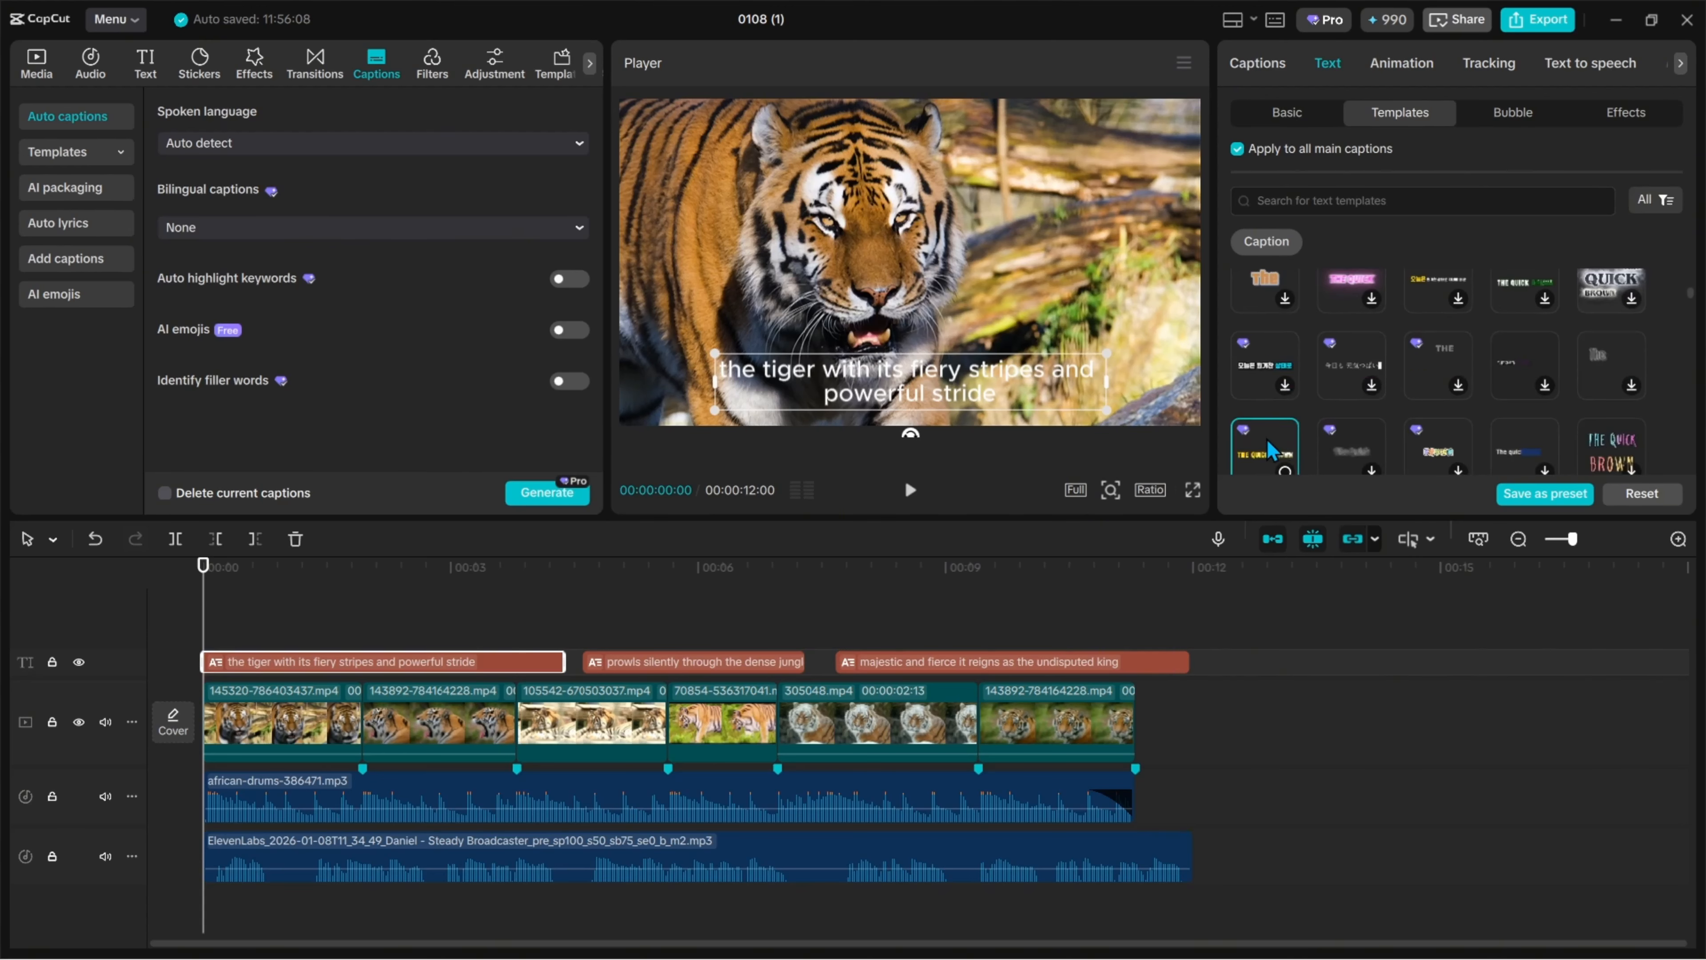
left_click(910, 493)
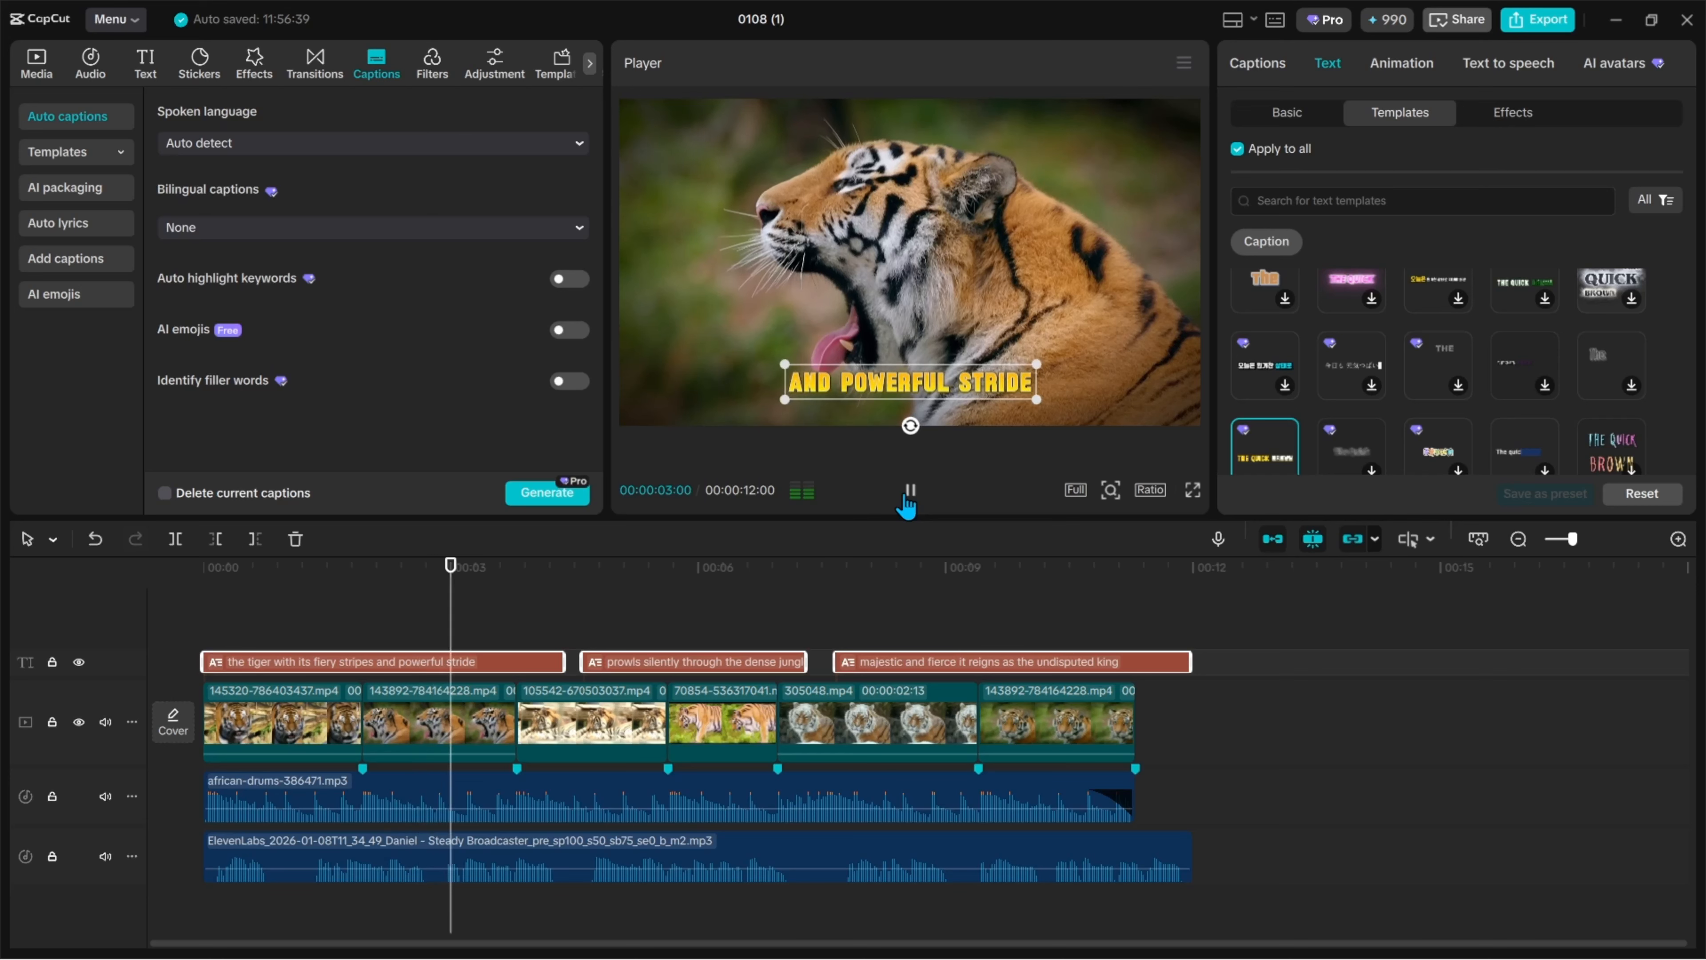
left_click(907, 496)
Step: Apply the distressed white all-caps template with a yellow-highlighted word to all captions and check it at 00:00:03:17
scroll(1433, 297, "down", 3)
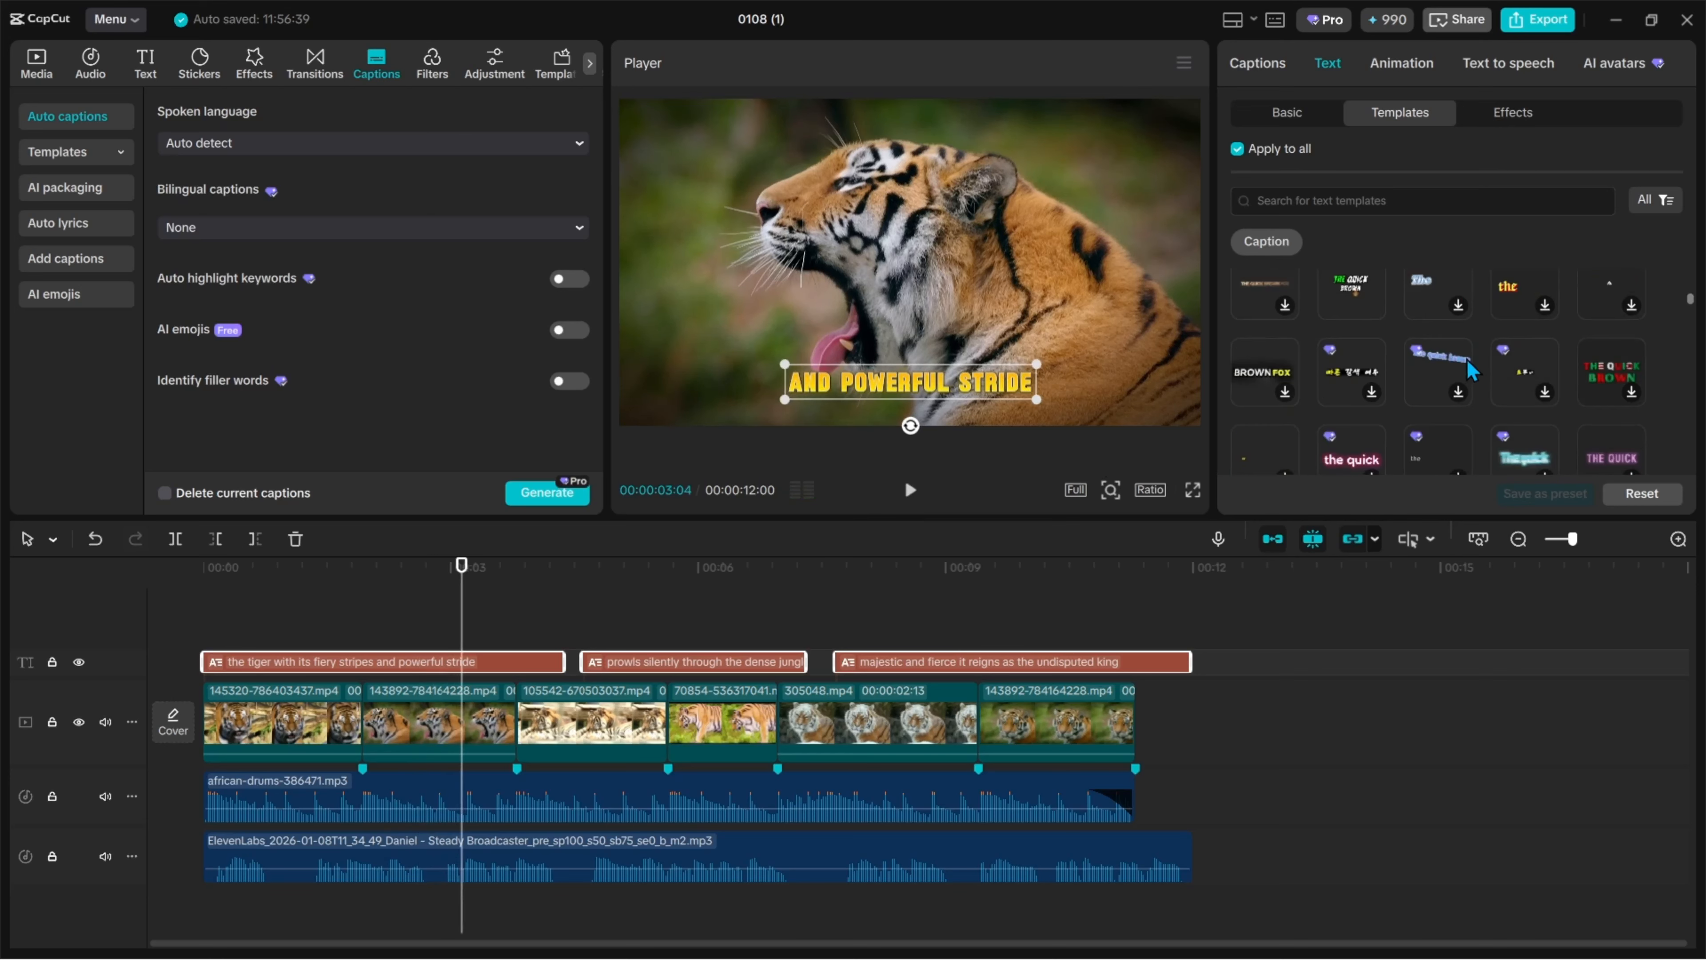
left_click(1612, 311)
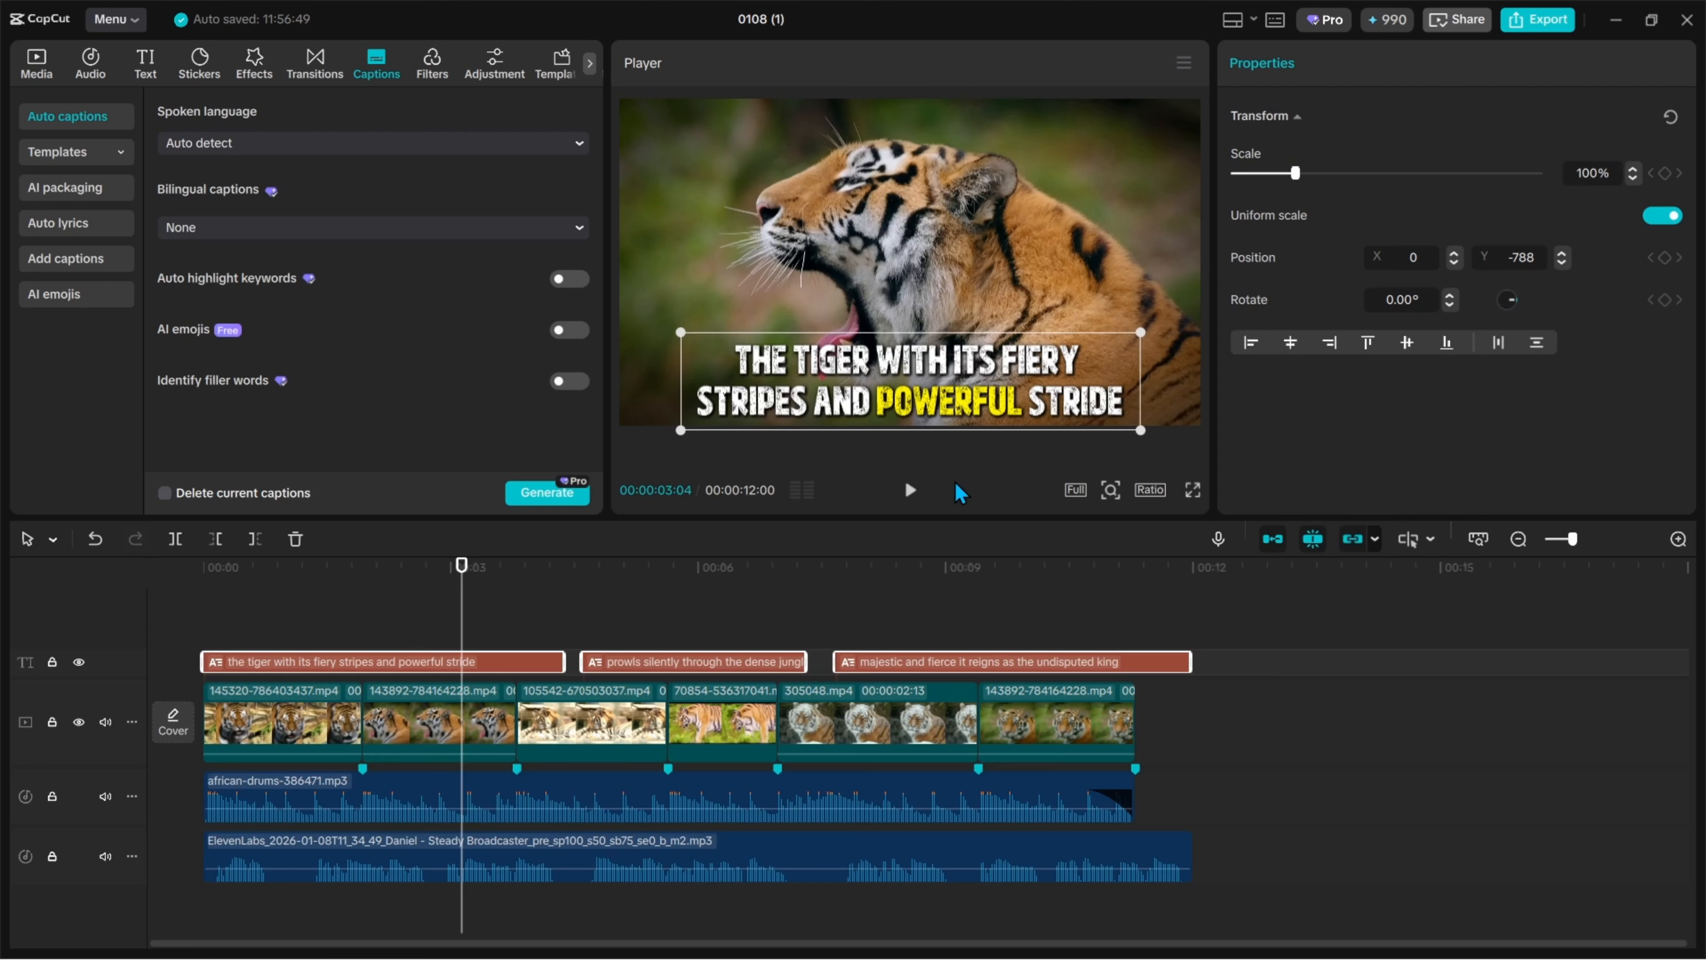
left_click(540, 639)
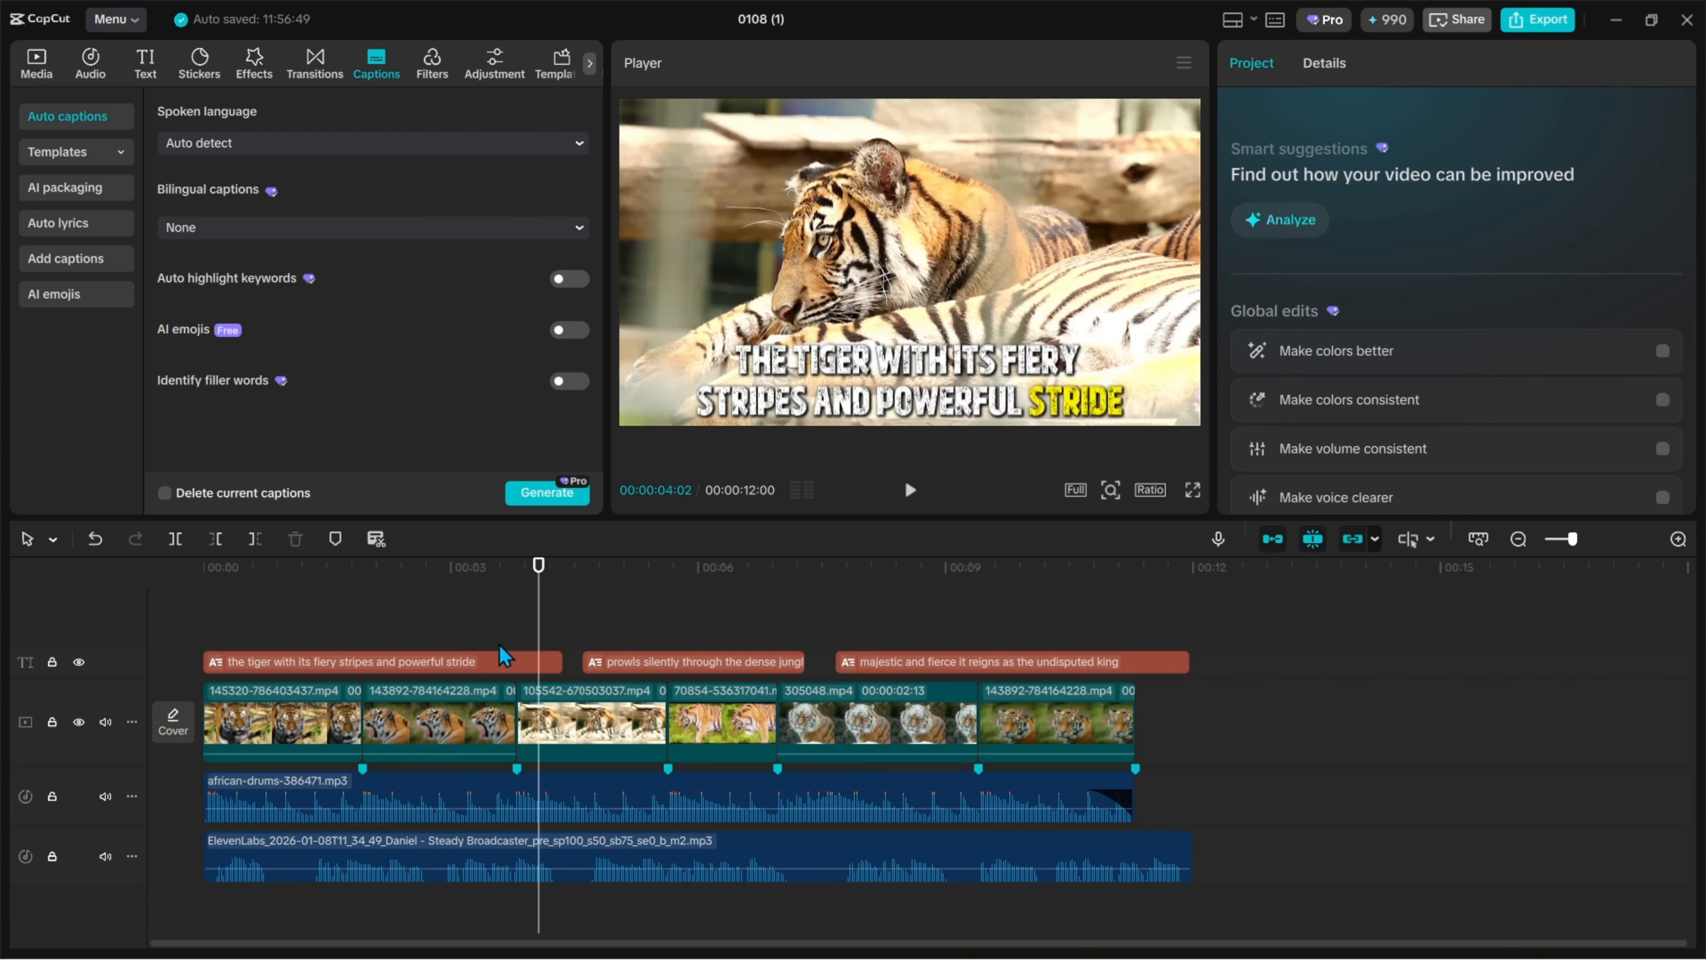
left_click(497, 642)
Step: Apply the slanted yellow "QUICK" text template, which shows one word at a time, to all main captions
left_click(504, 664)
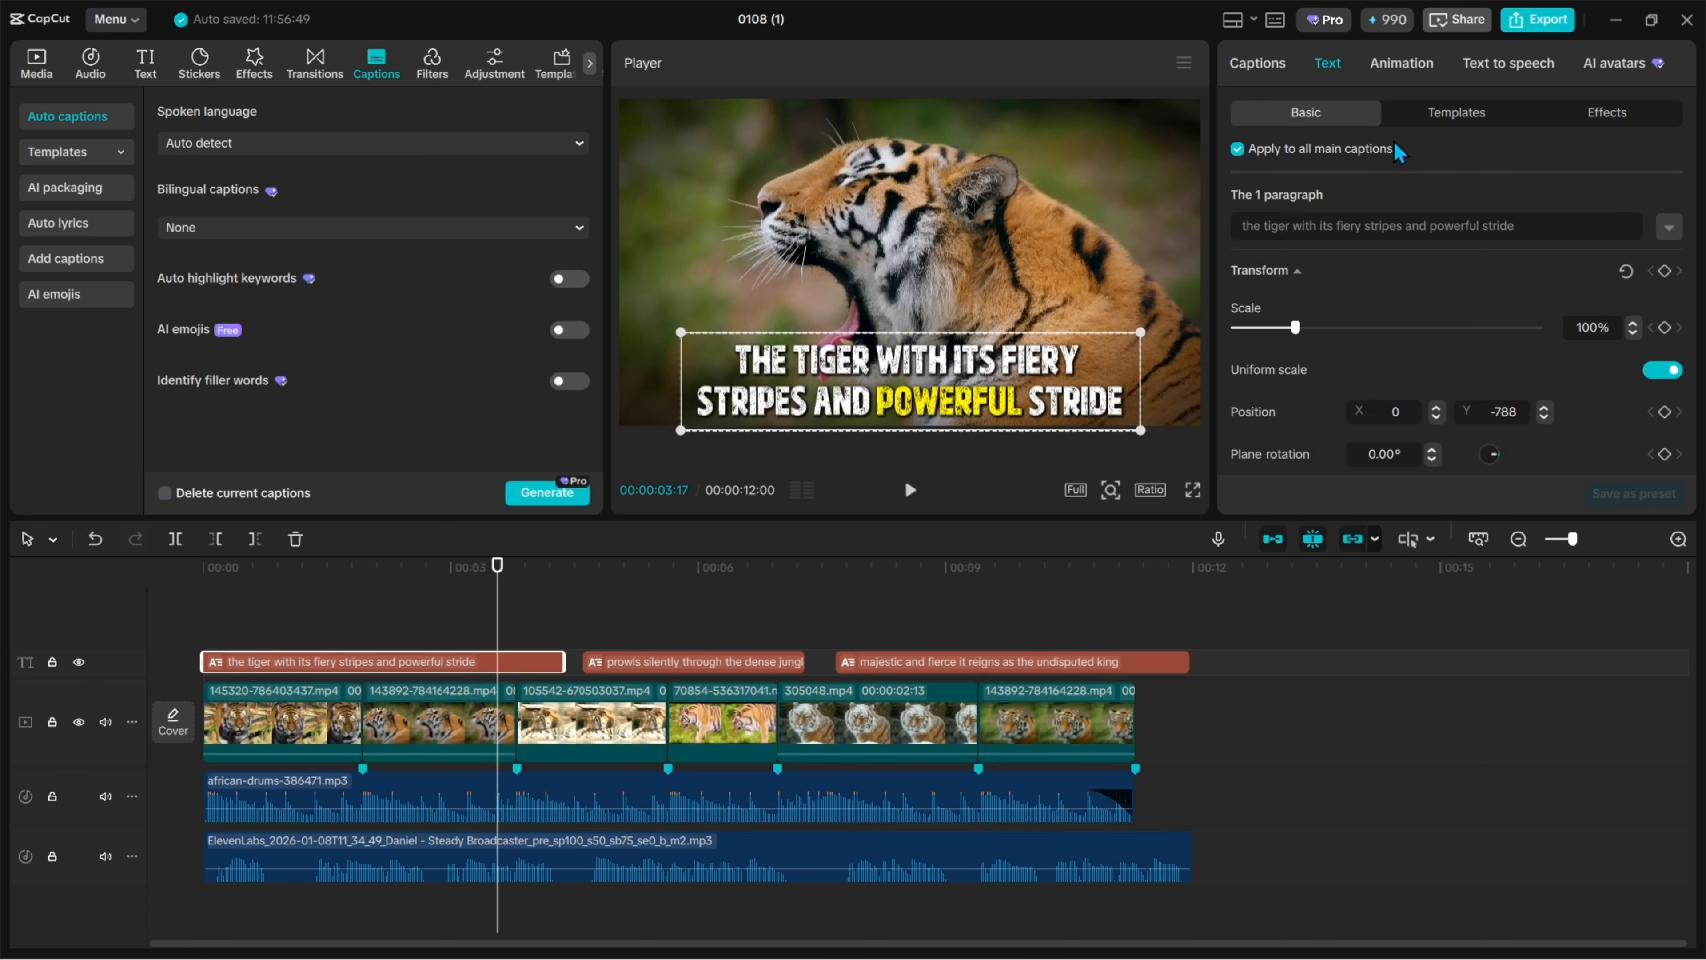
left_click(1429, 115)
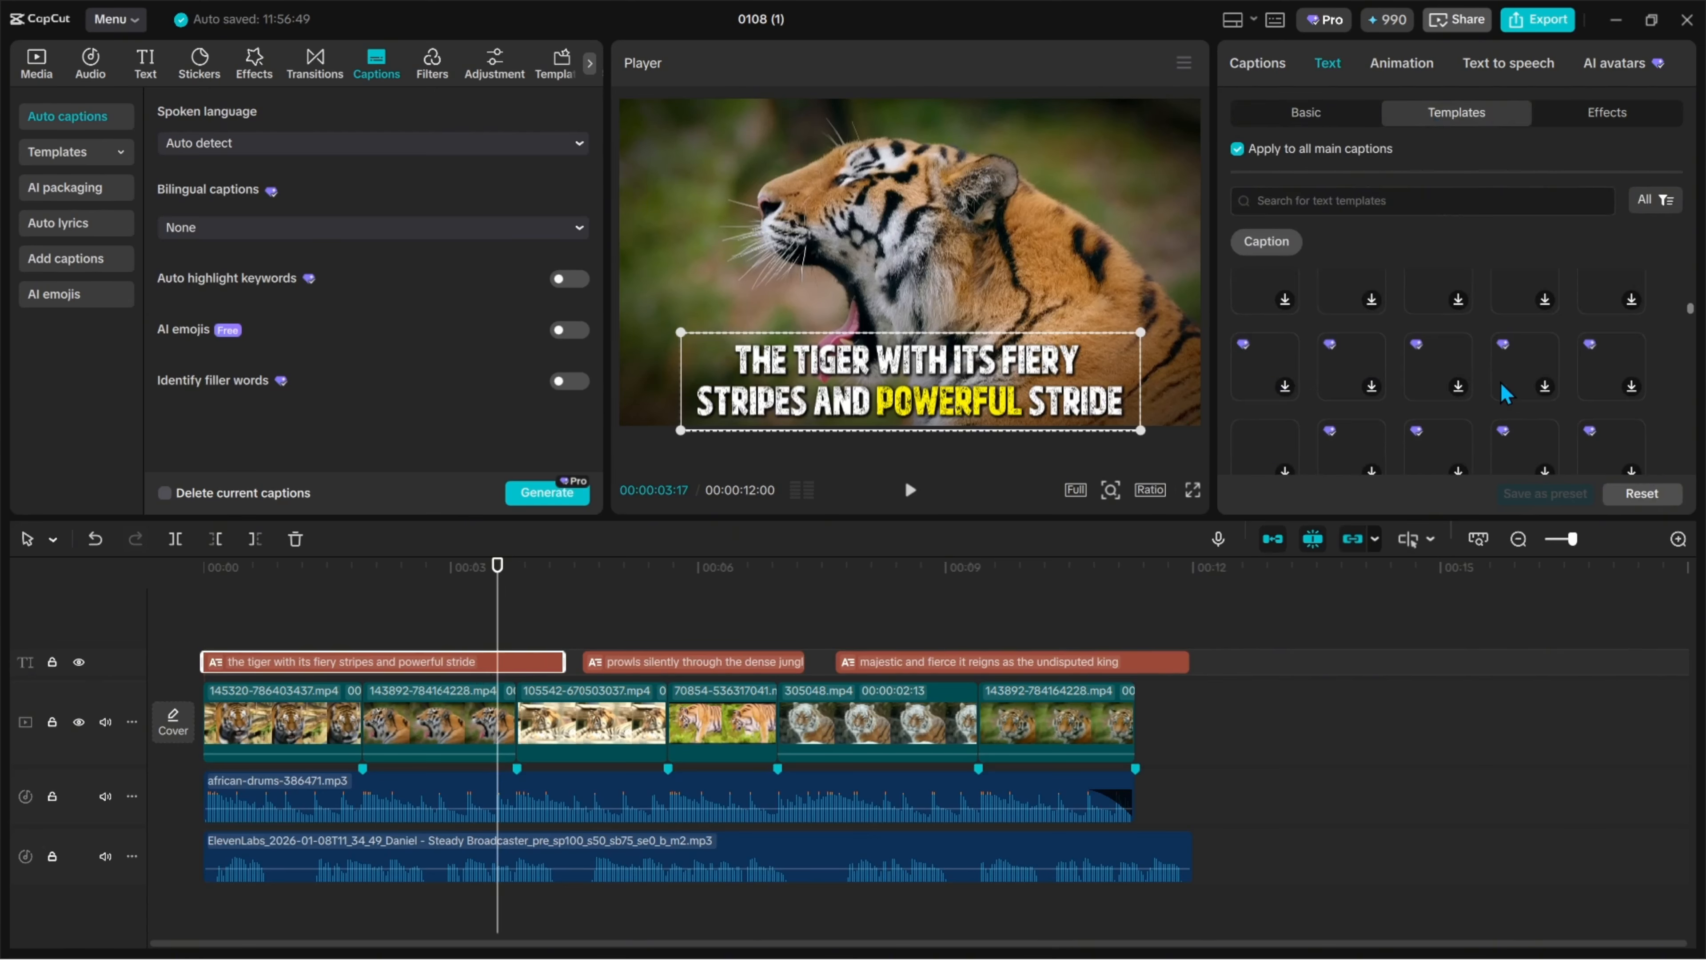
scroll(1466, 374, "up", 2)
scroll(1444, 404, "down", 3)
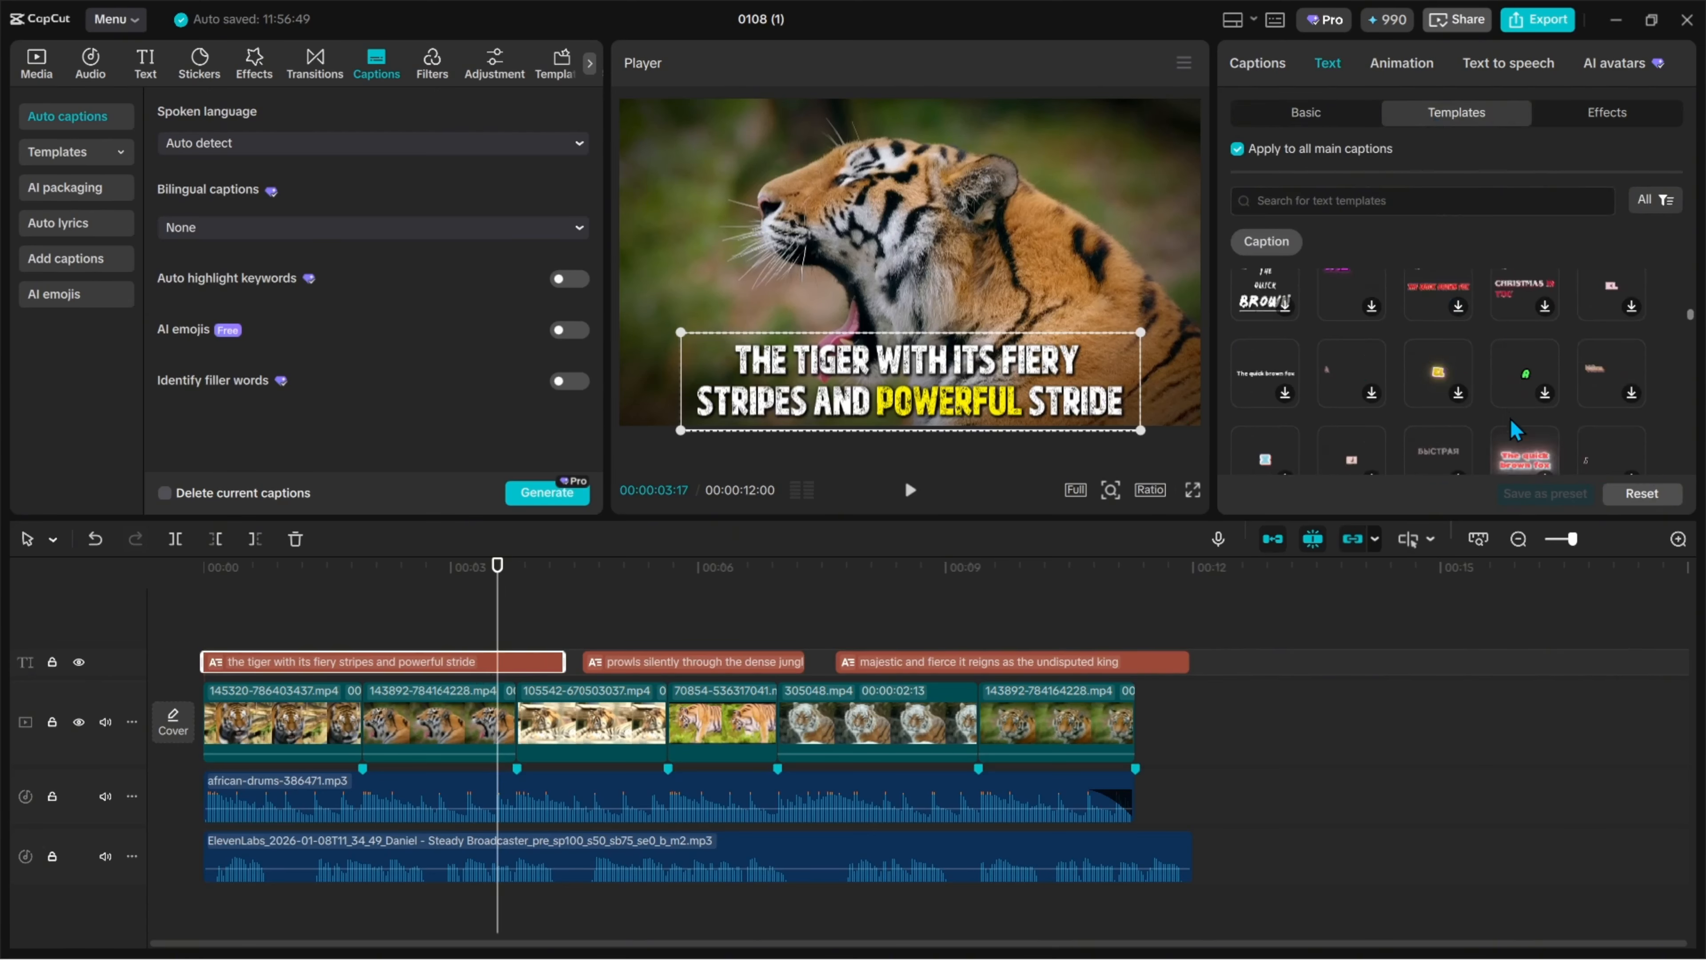
scroll(1519, 406, "down", 3)
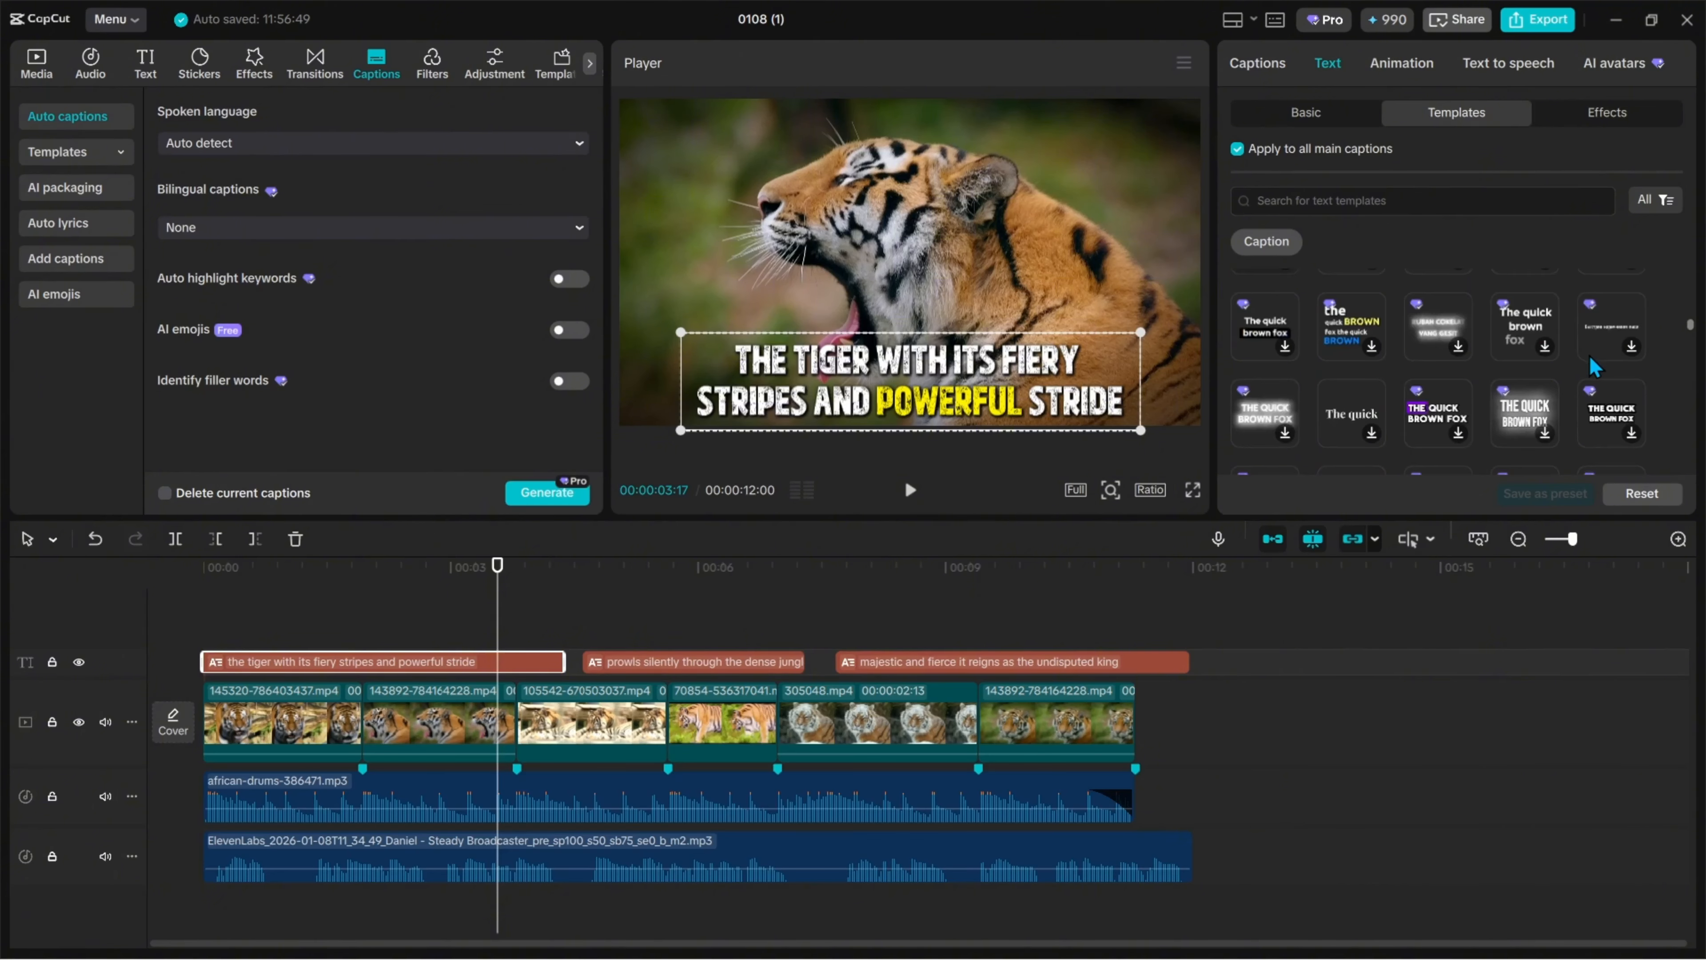
scroll(1364, 385, "down", 3)
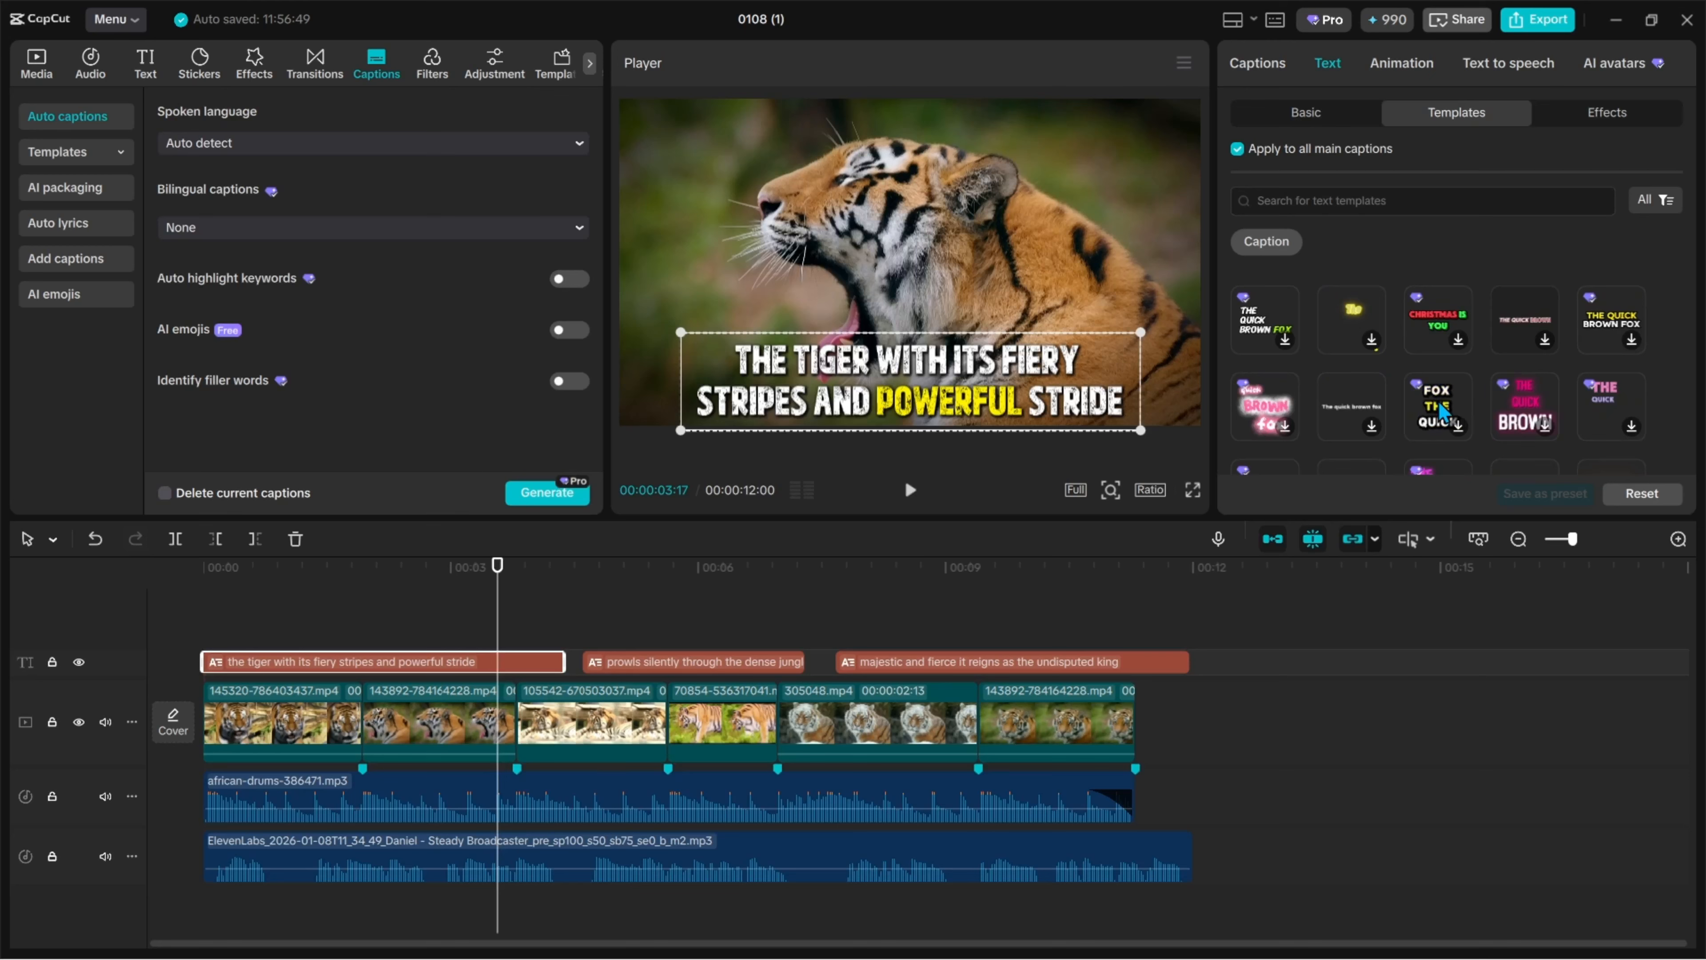
scroll(1256, 380, "down", 1)
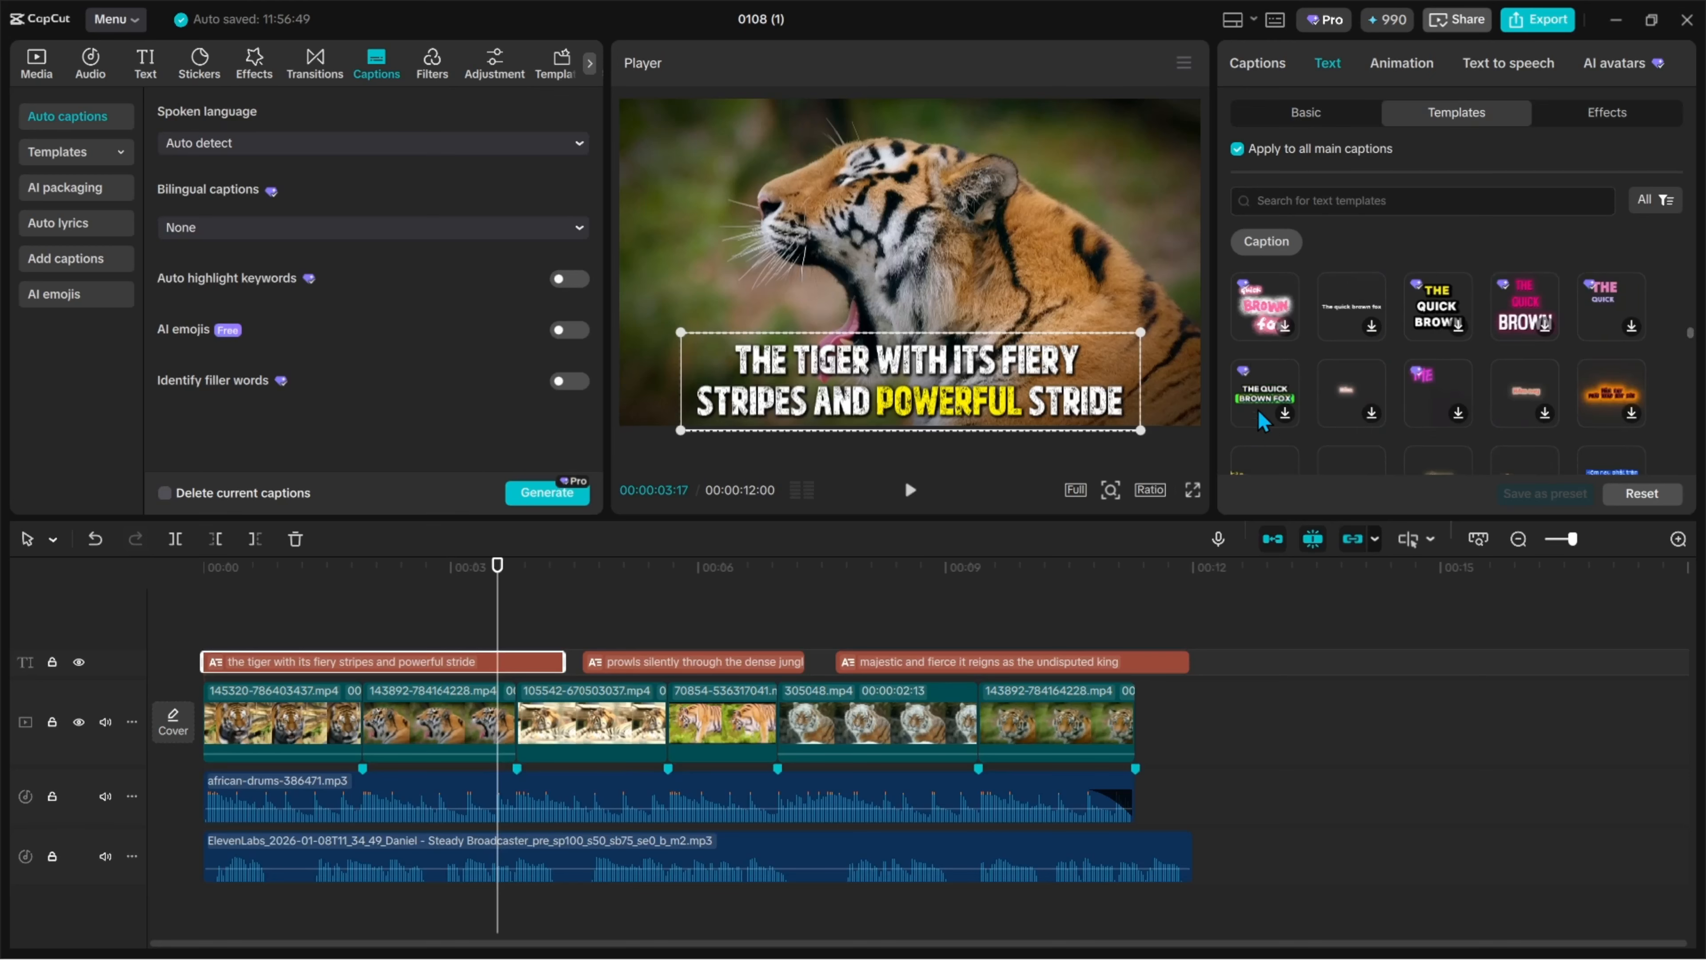
scroll(1263, 420, "down", 2)
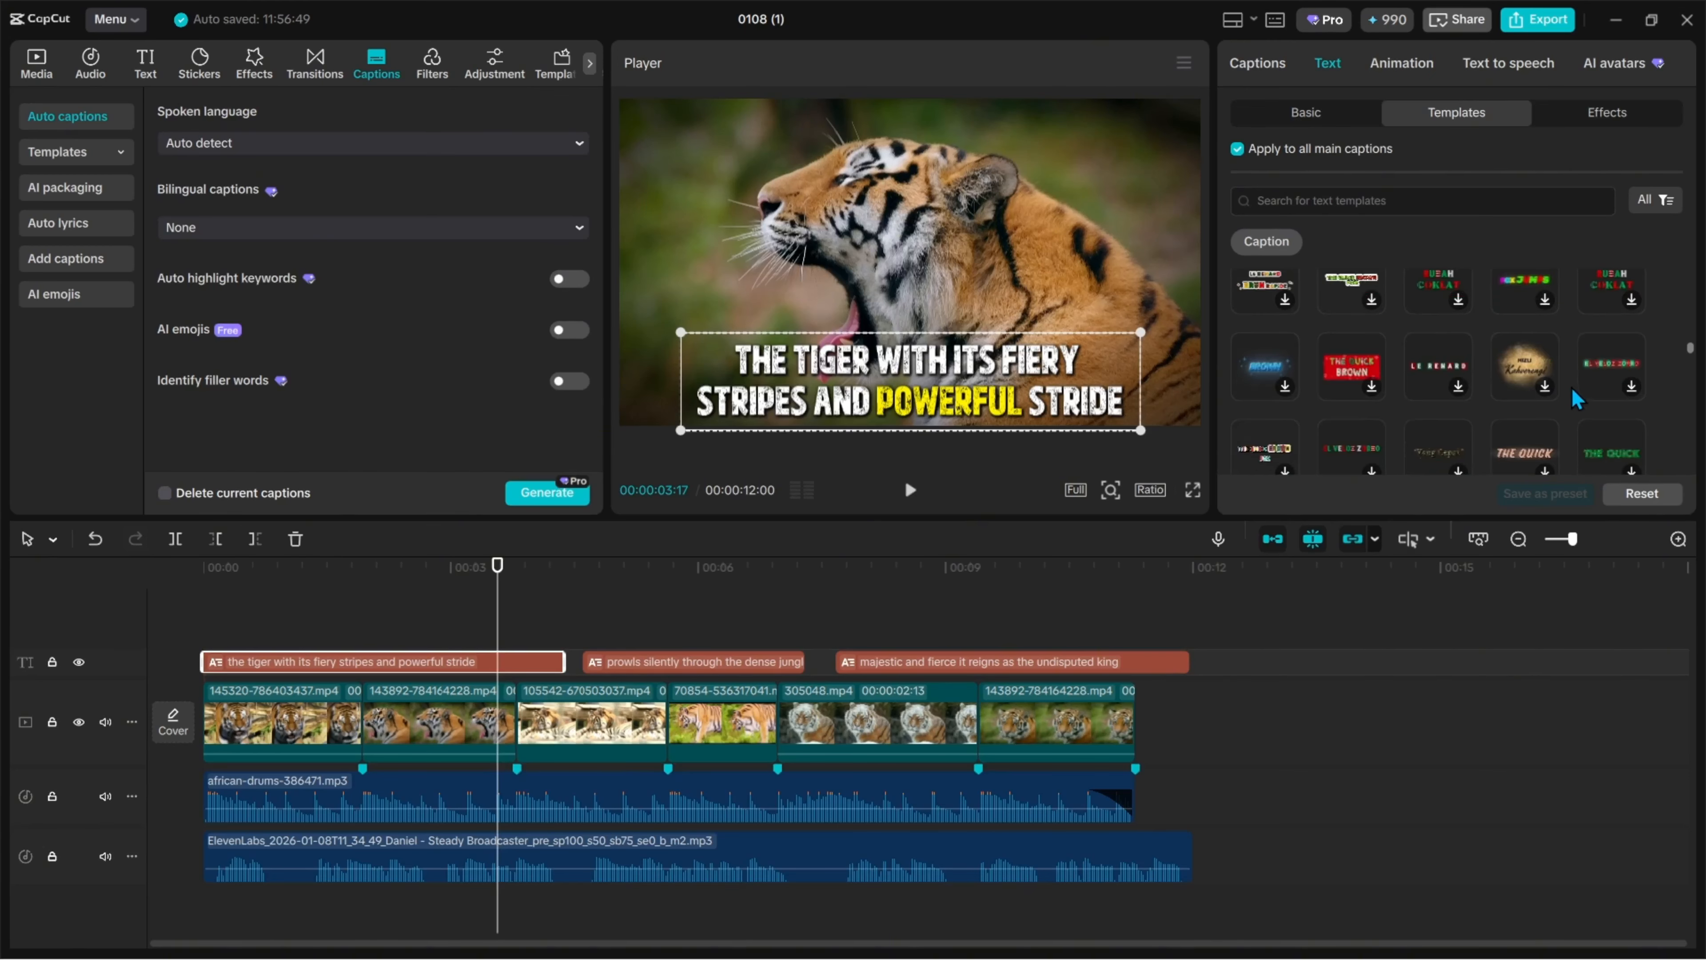
scroll(1577, 399, "down", 3)
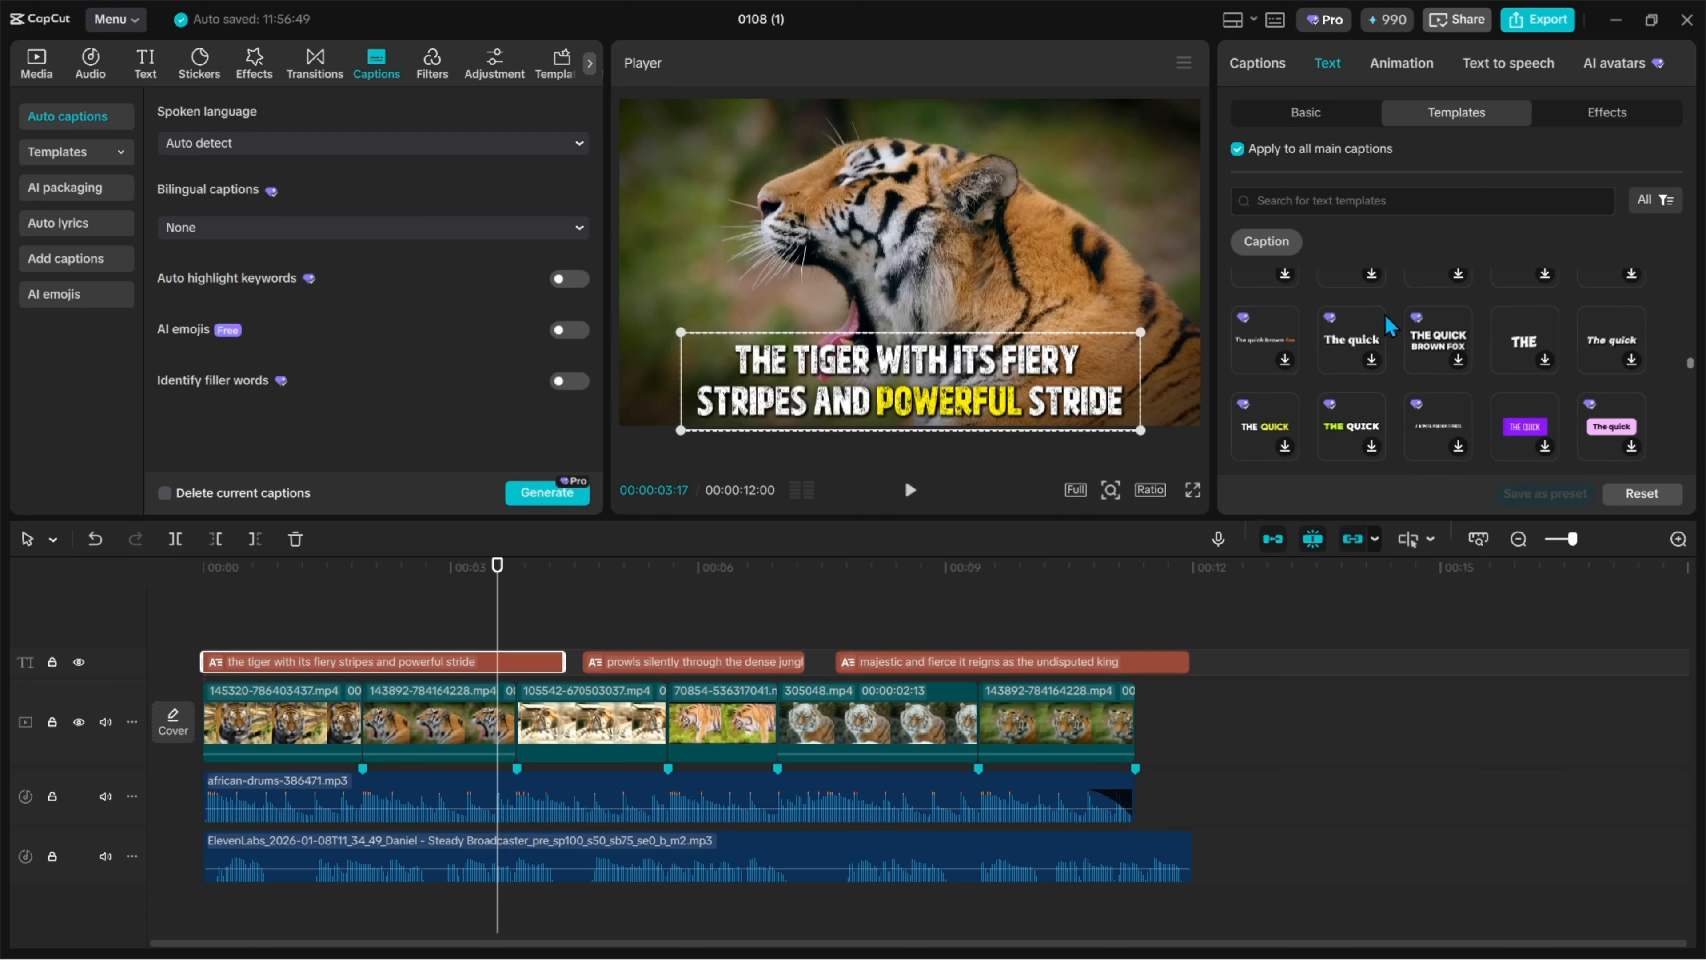
scroll(1356, 346, "down", 2)
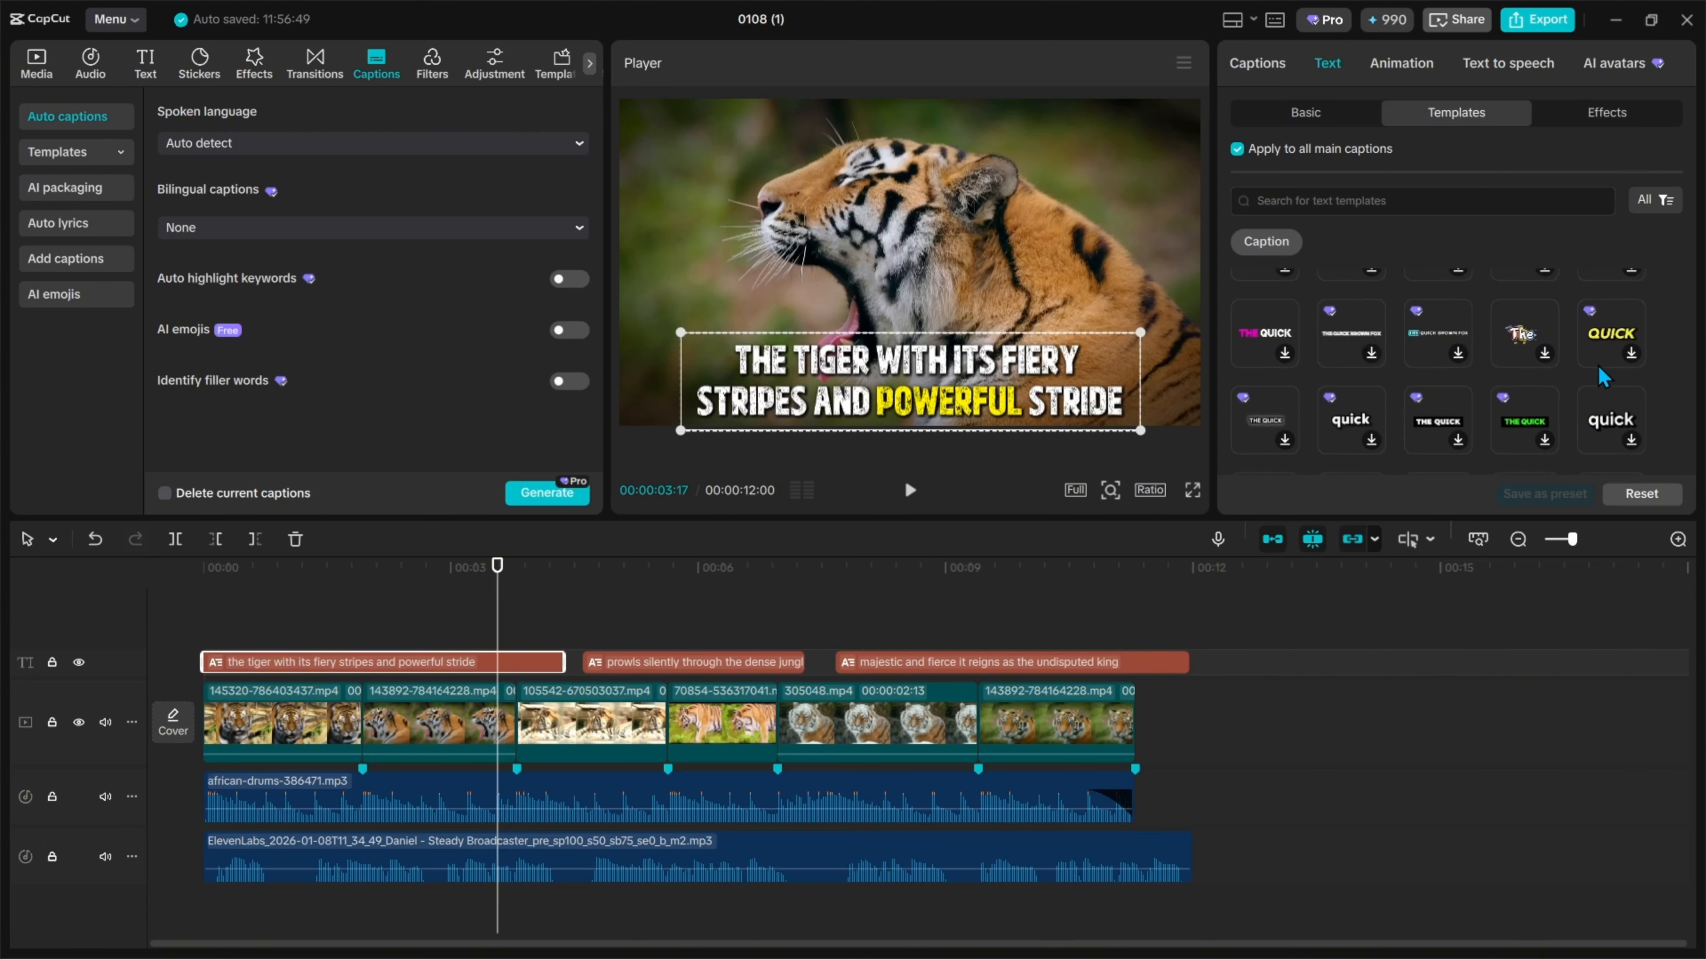
left_click(1611, 346)
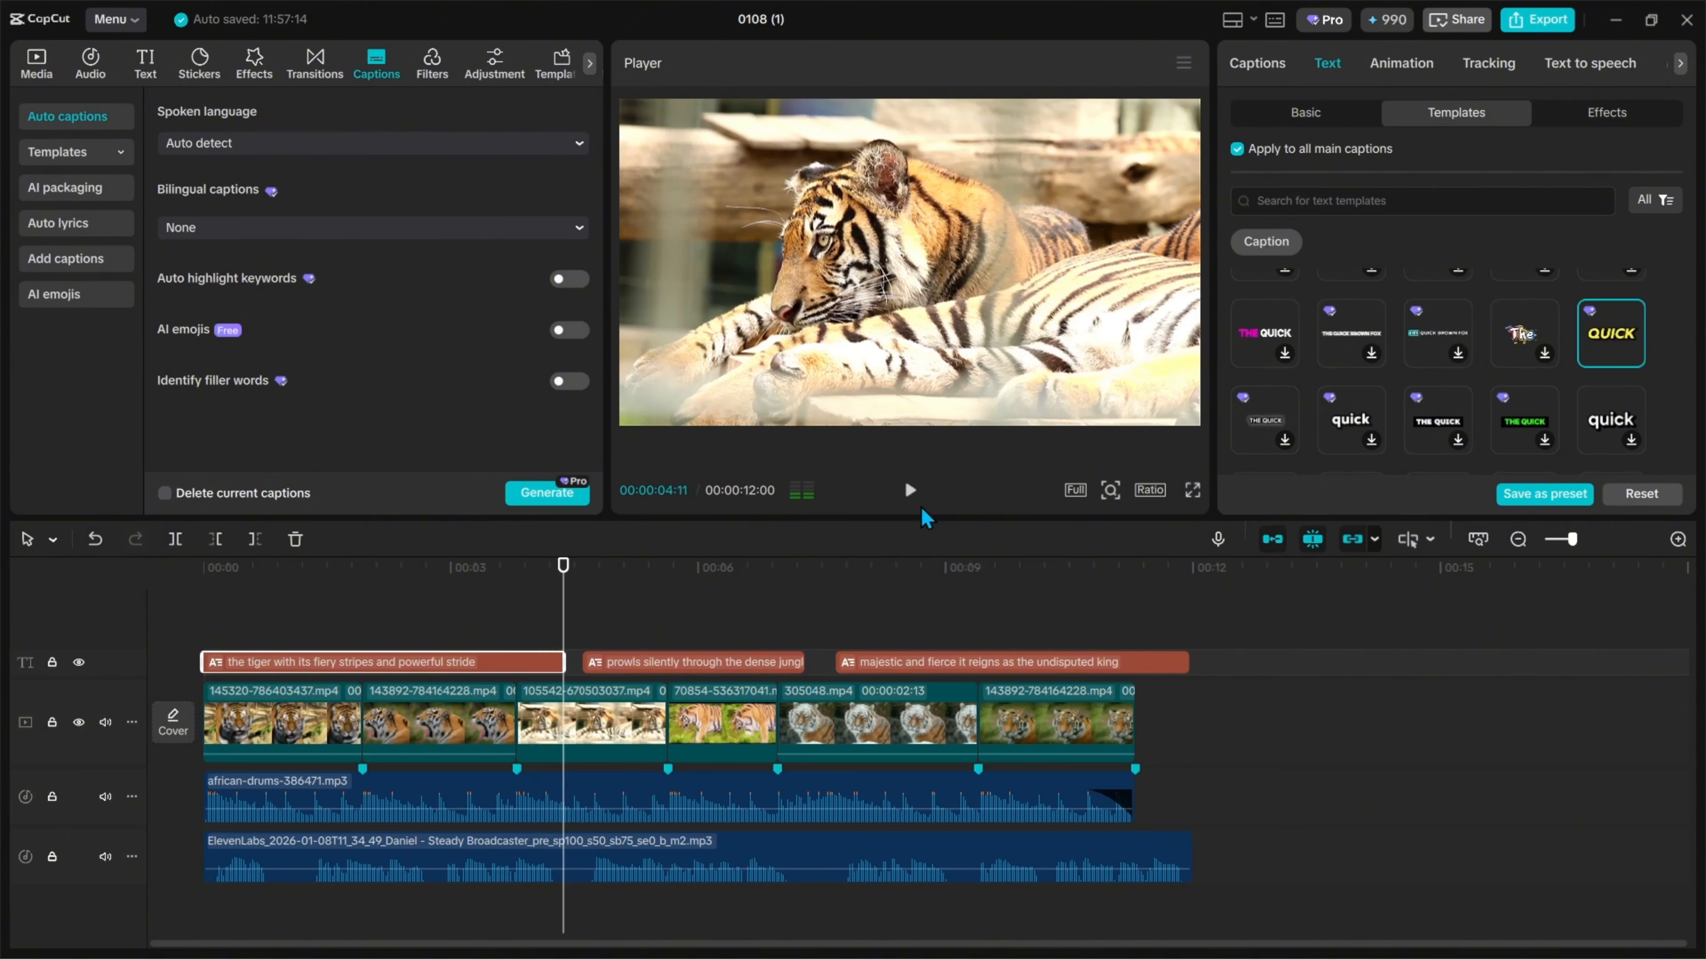
Step: Play the restyled captions from 00:00:04:11 through the last caption, then return the playhead to 00:00:08:18
left_click(587, 631)
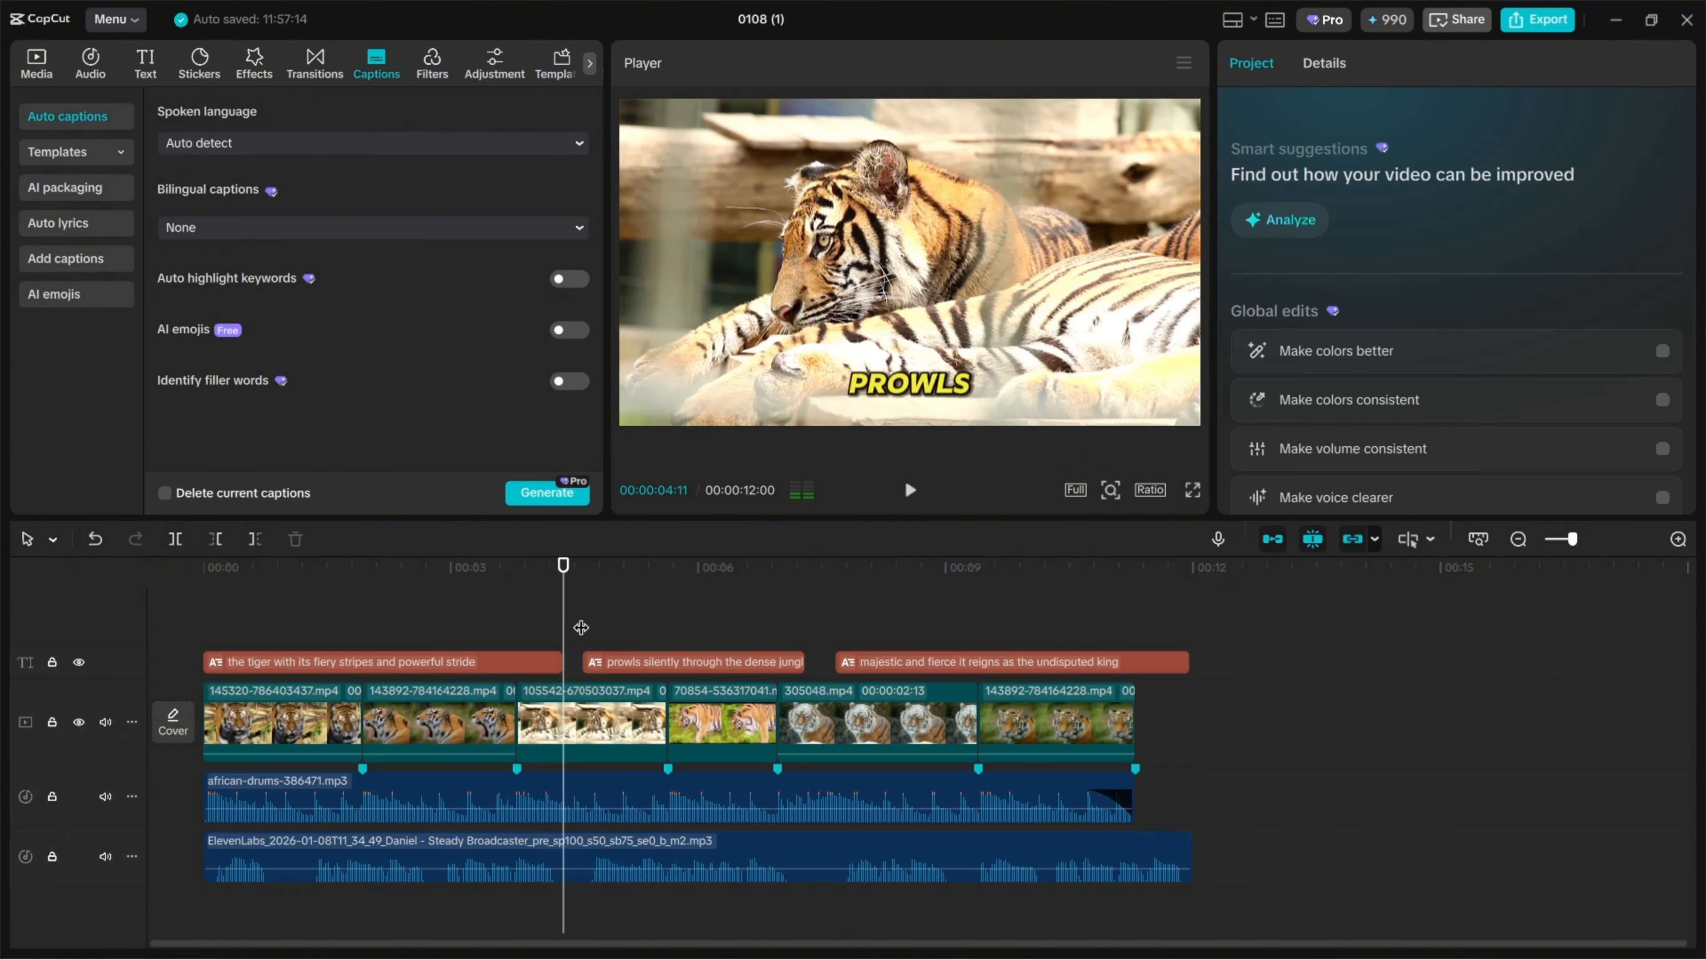
left_click(912, 489)
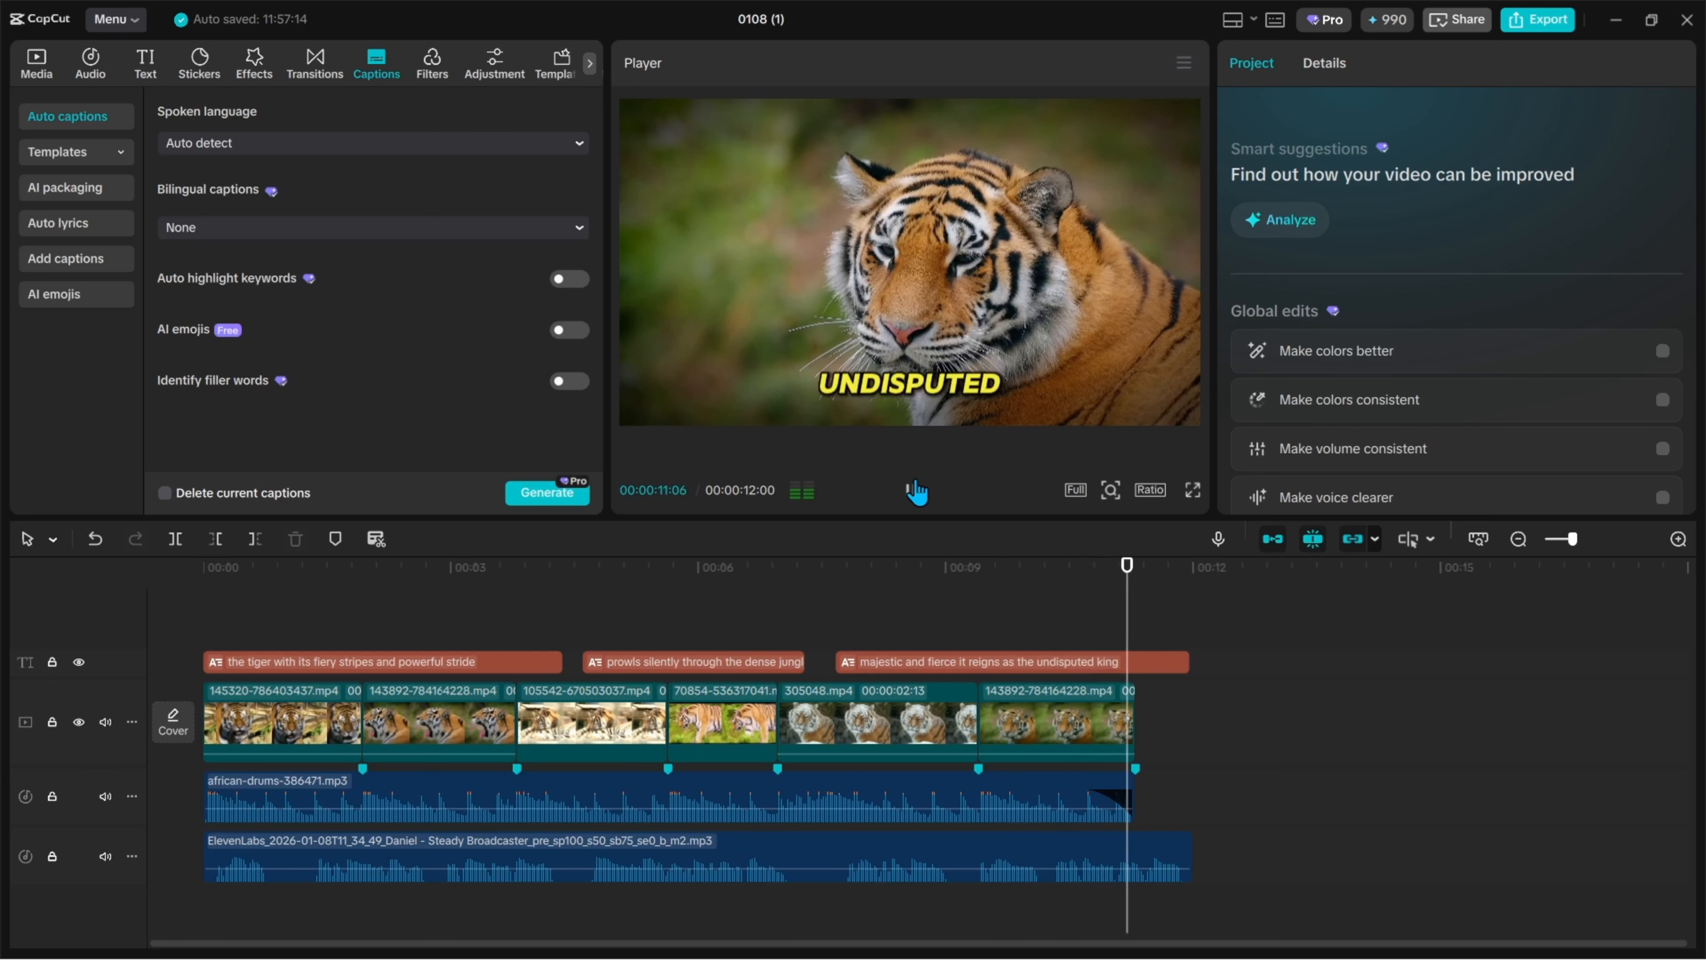
left_click_drag(1132, 632, 1139, 635)
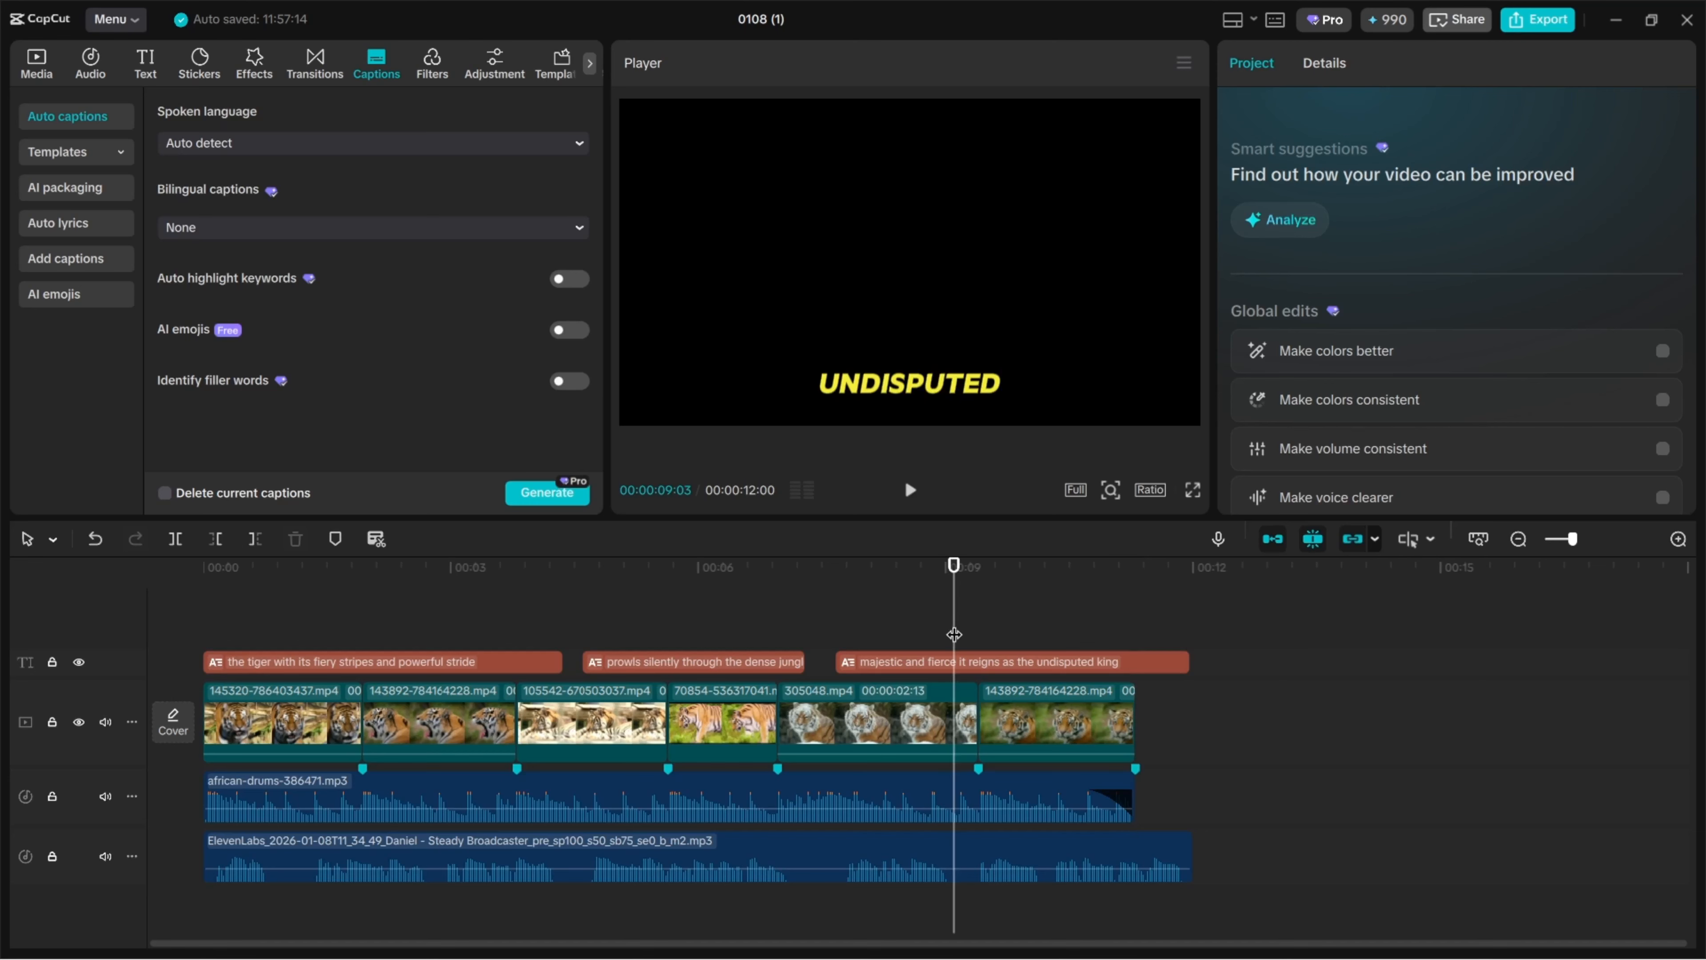
left_click_drag(961, 626, 913, 629)
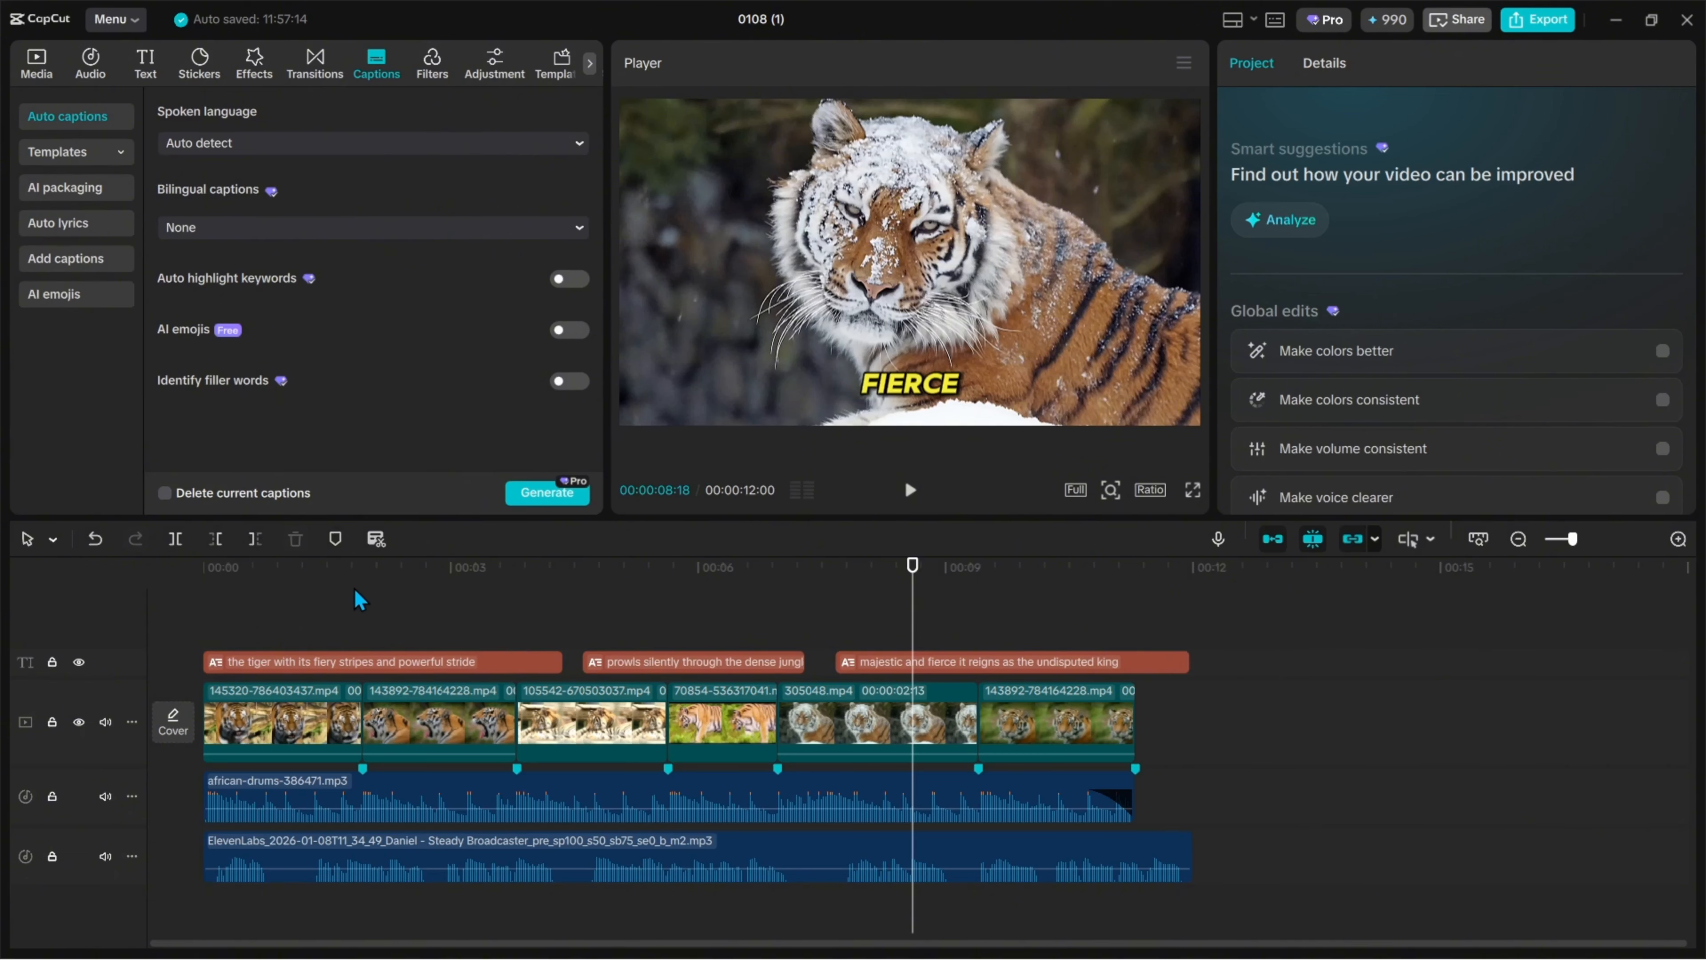
Step: Delete all three captions and the ElevenLabs voiceover clip from the timeline
left_click_drag(306, 626, 1197, 682)
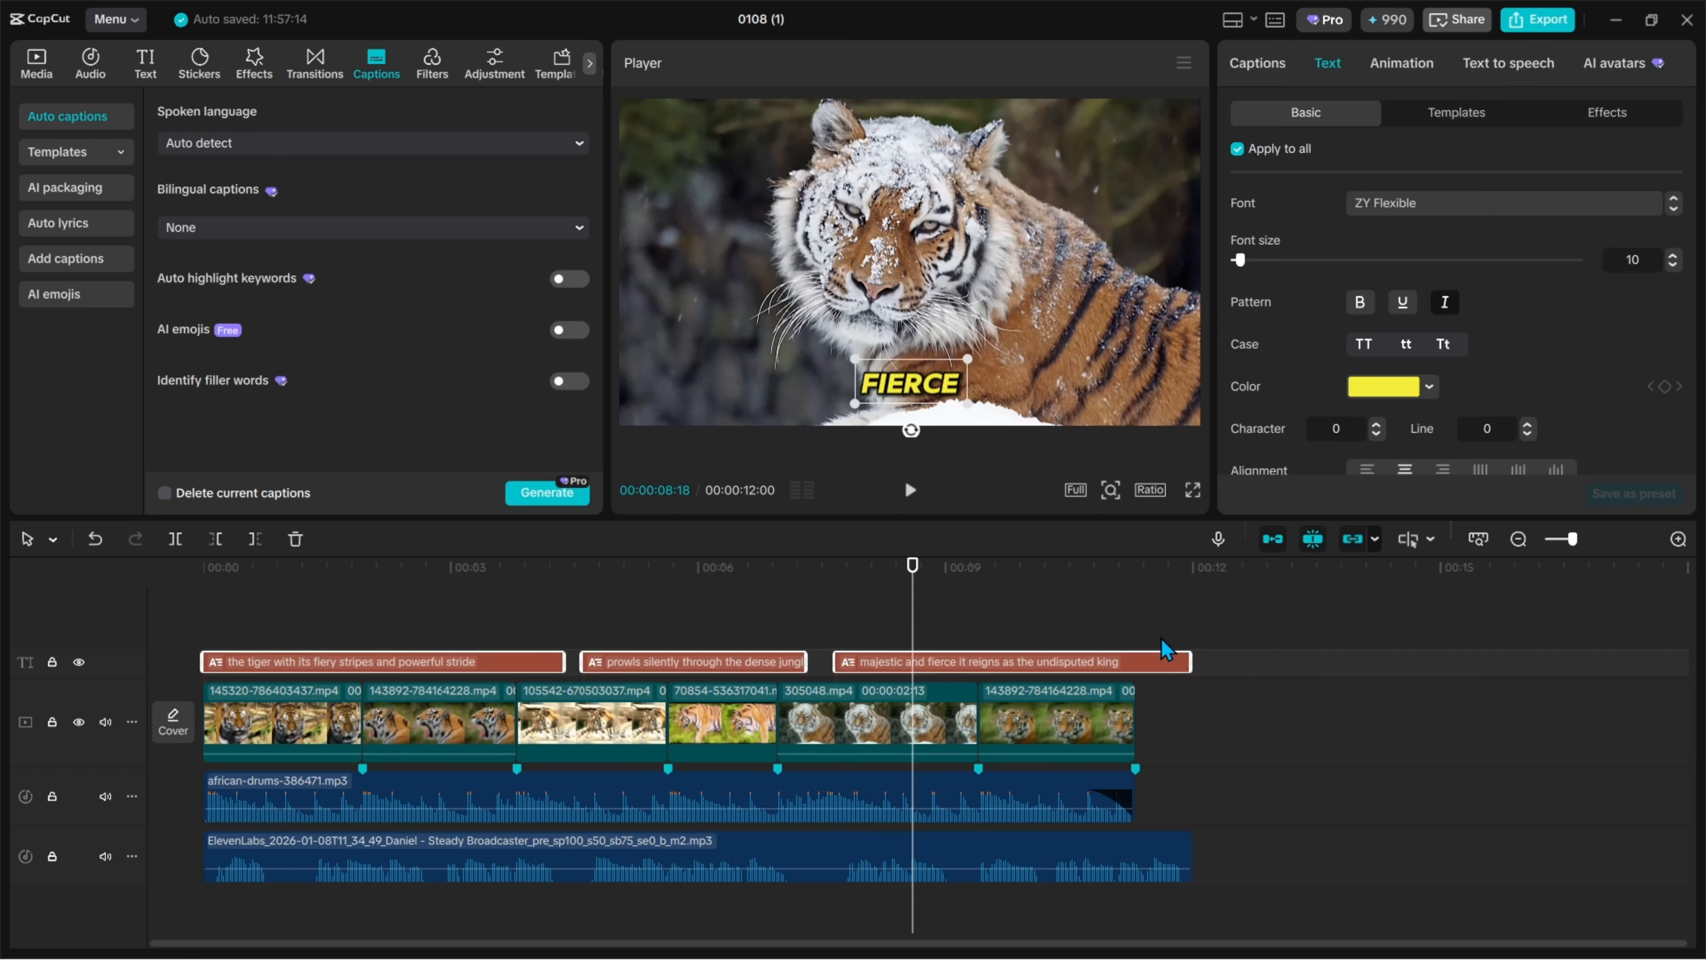
key("Delete")
left_click(418, 859)
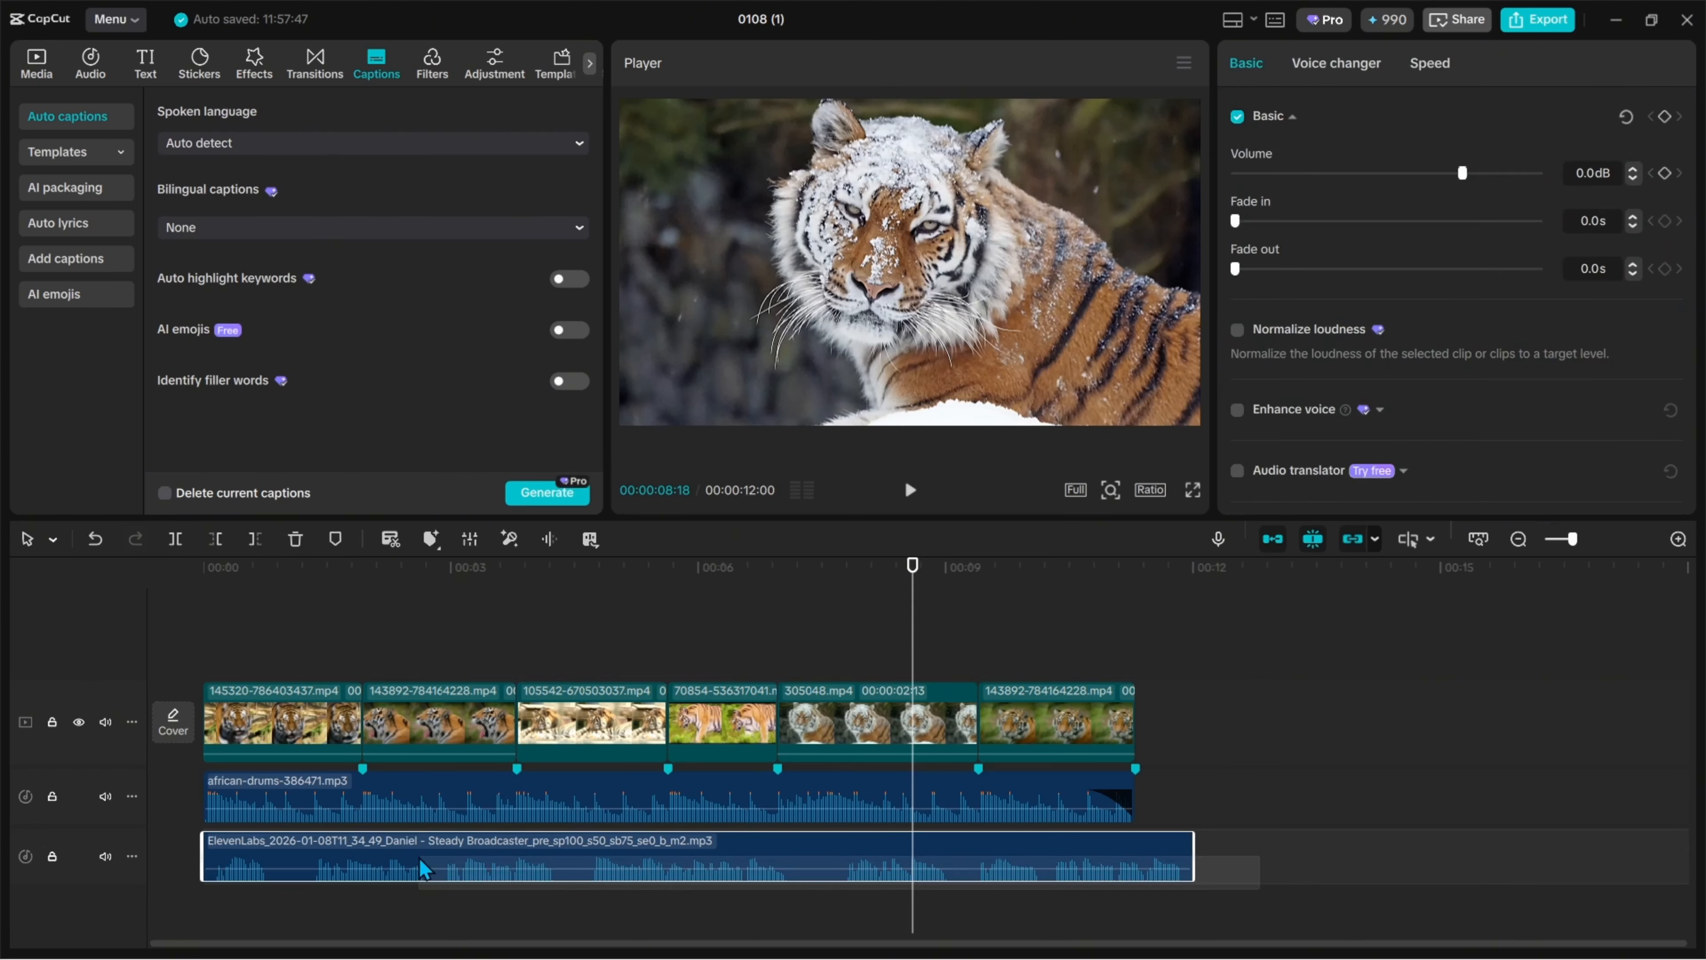
key("Delete")
left_click_drag(259, 668, 194, 672)
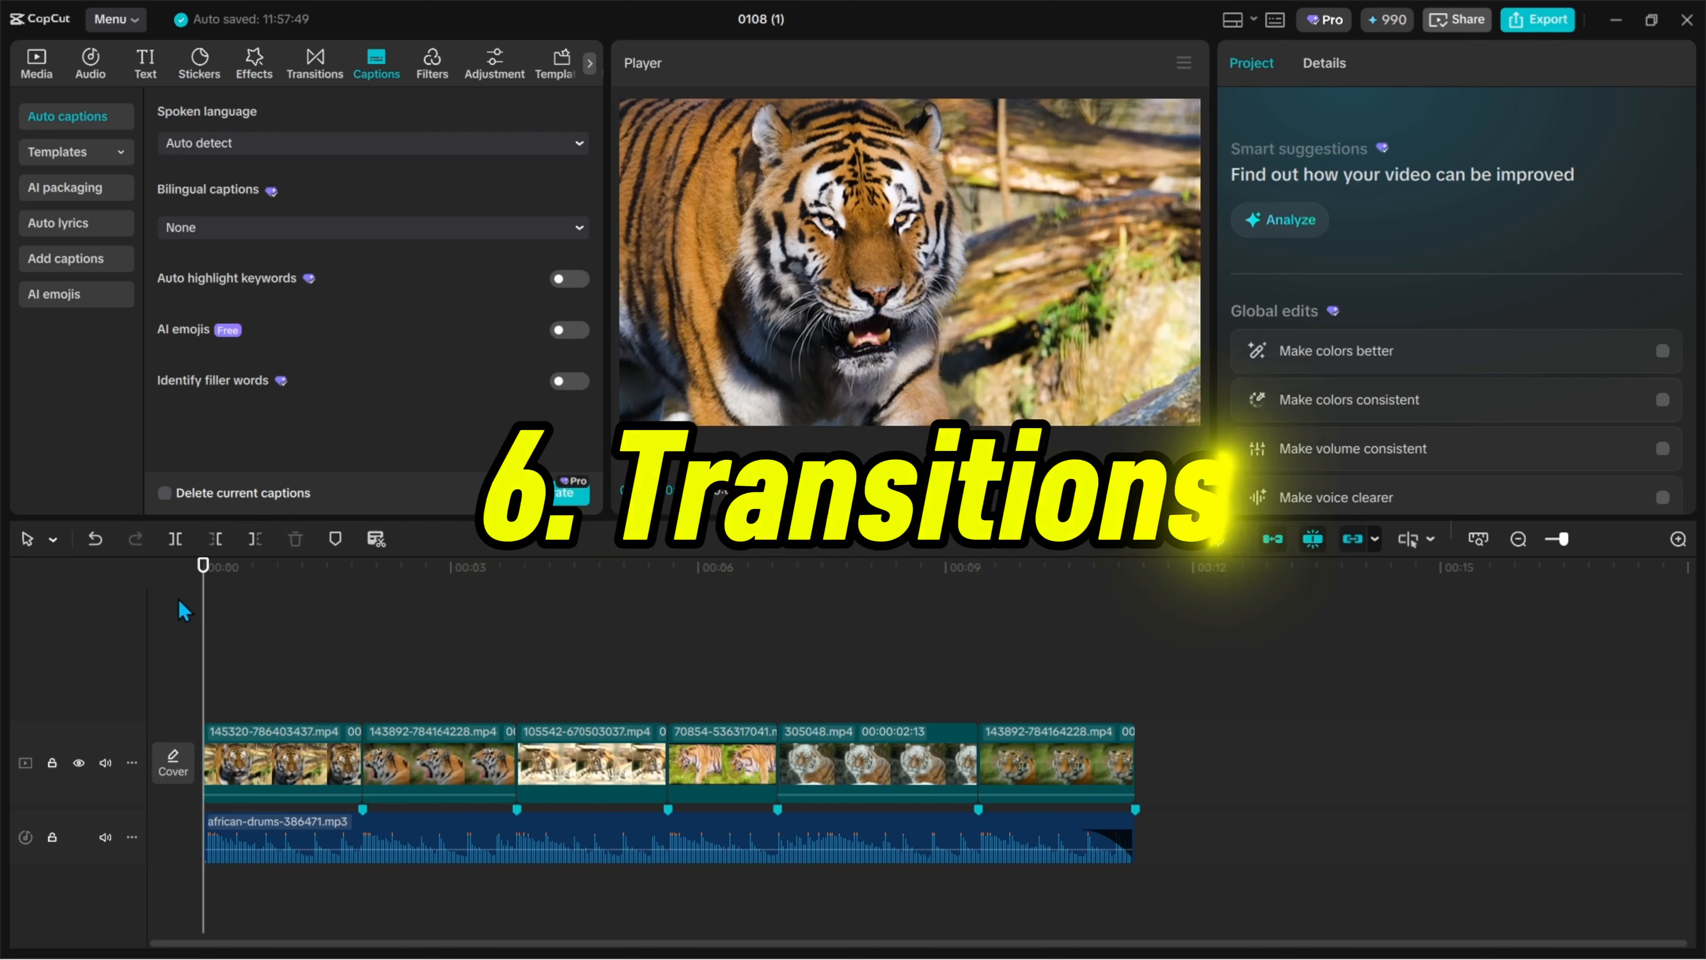
left_click(280, 652)
mouse_move(375, 668)
left_mouse_down()
mouse_move(302, 671)
mouse_move(308, 690)
mouse_move(394, 708)
mouse_move(400, 674)
mouse_move(342, 669)
left_mouse_up()
right_click(394, 708)
left_click(327, 672)
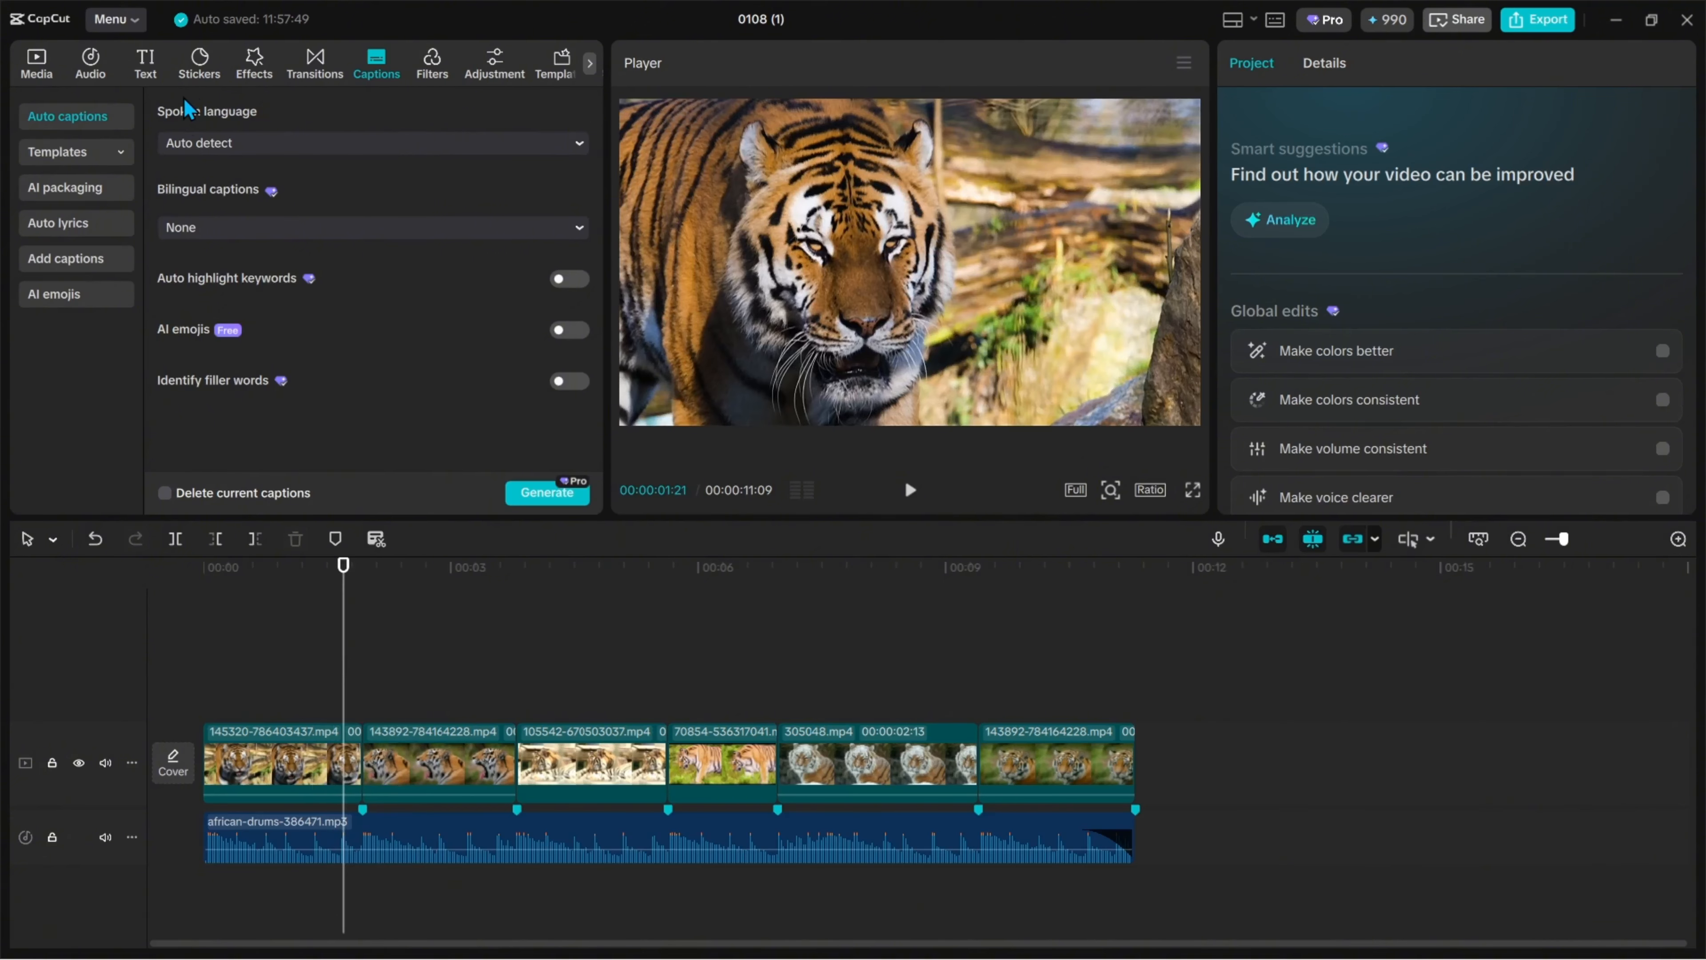
Step: Open the transitions library, look through the NEW, Hits and Classic categories, and return to Trending
left_click(316, 64)
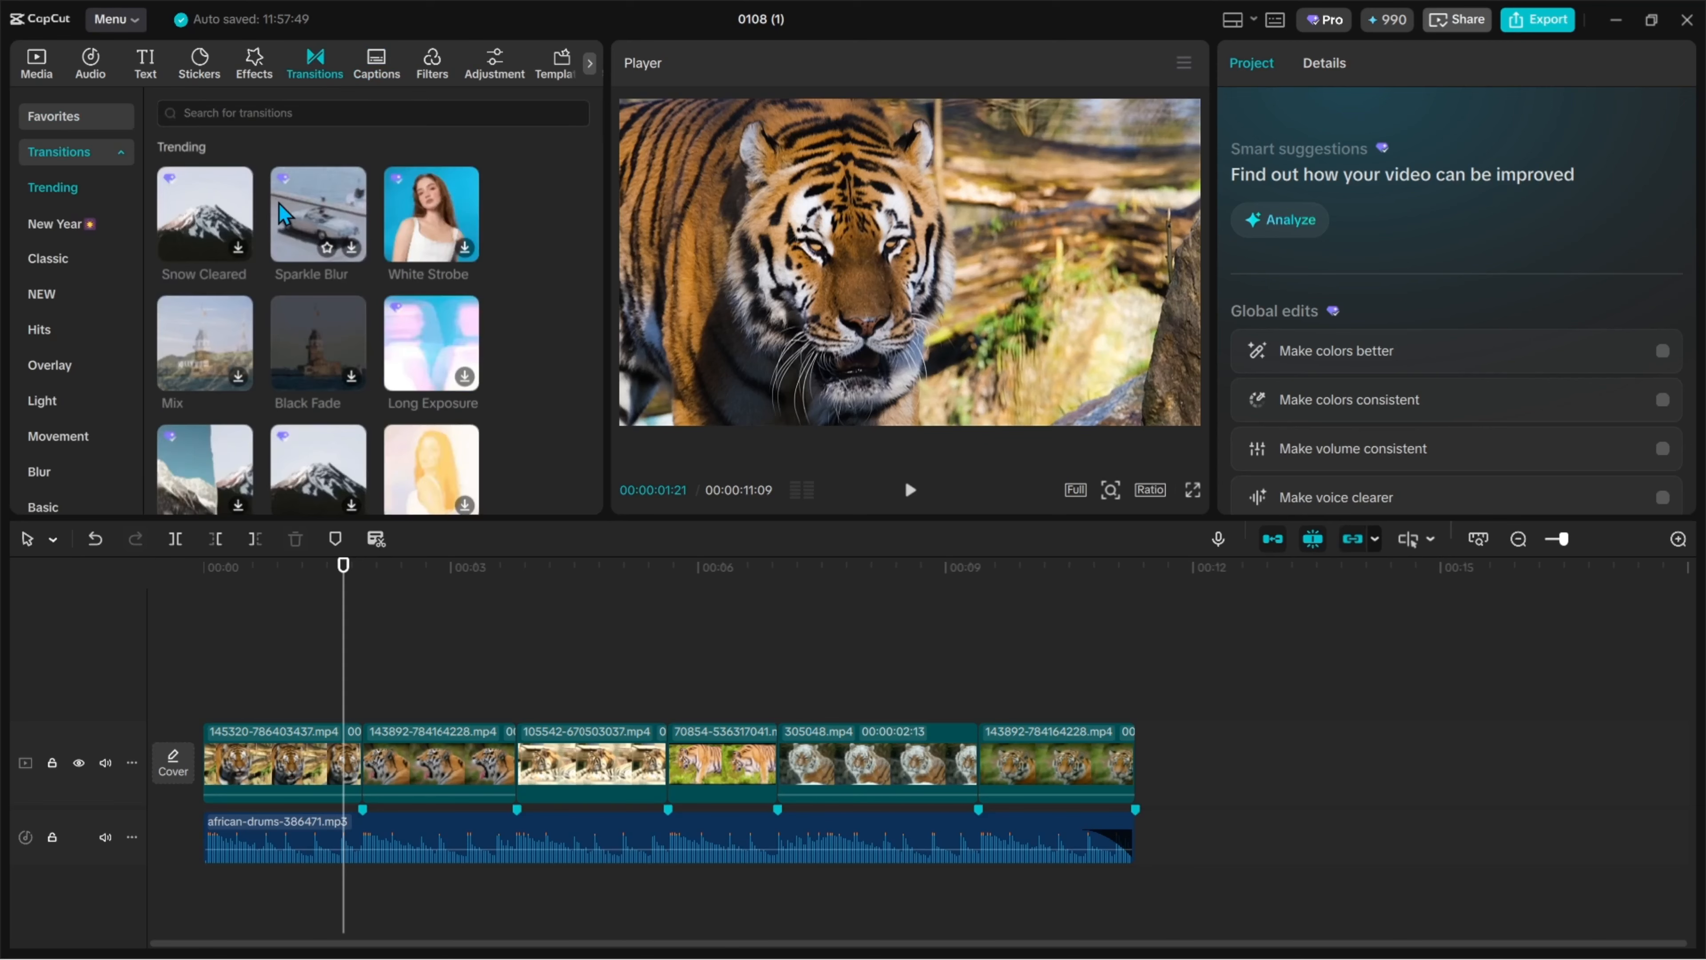
left_click(219, 113)
left_click(66, 304)
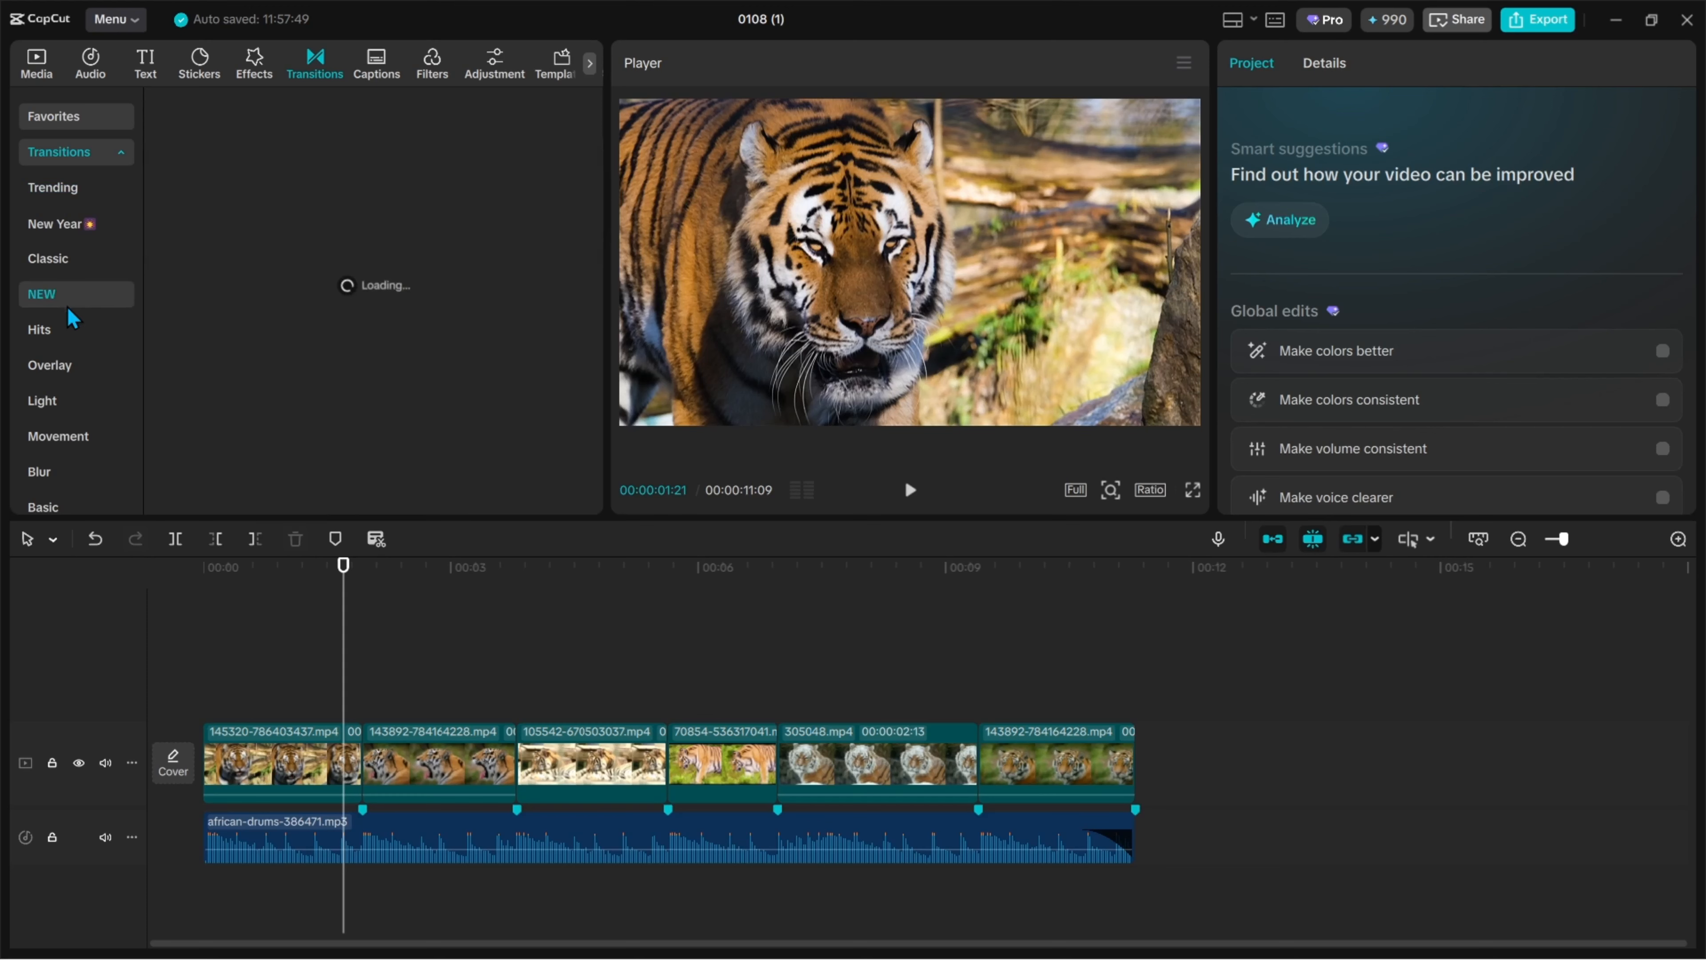
left_click(54, 329)
left_click(70, 259)
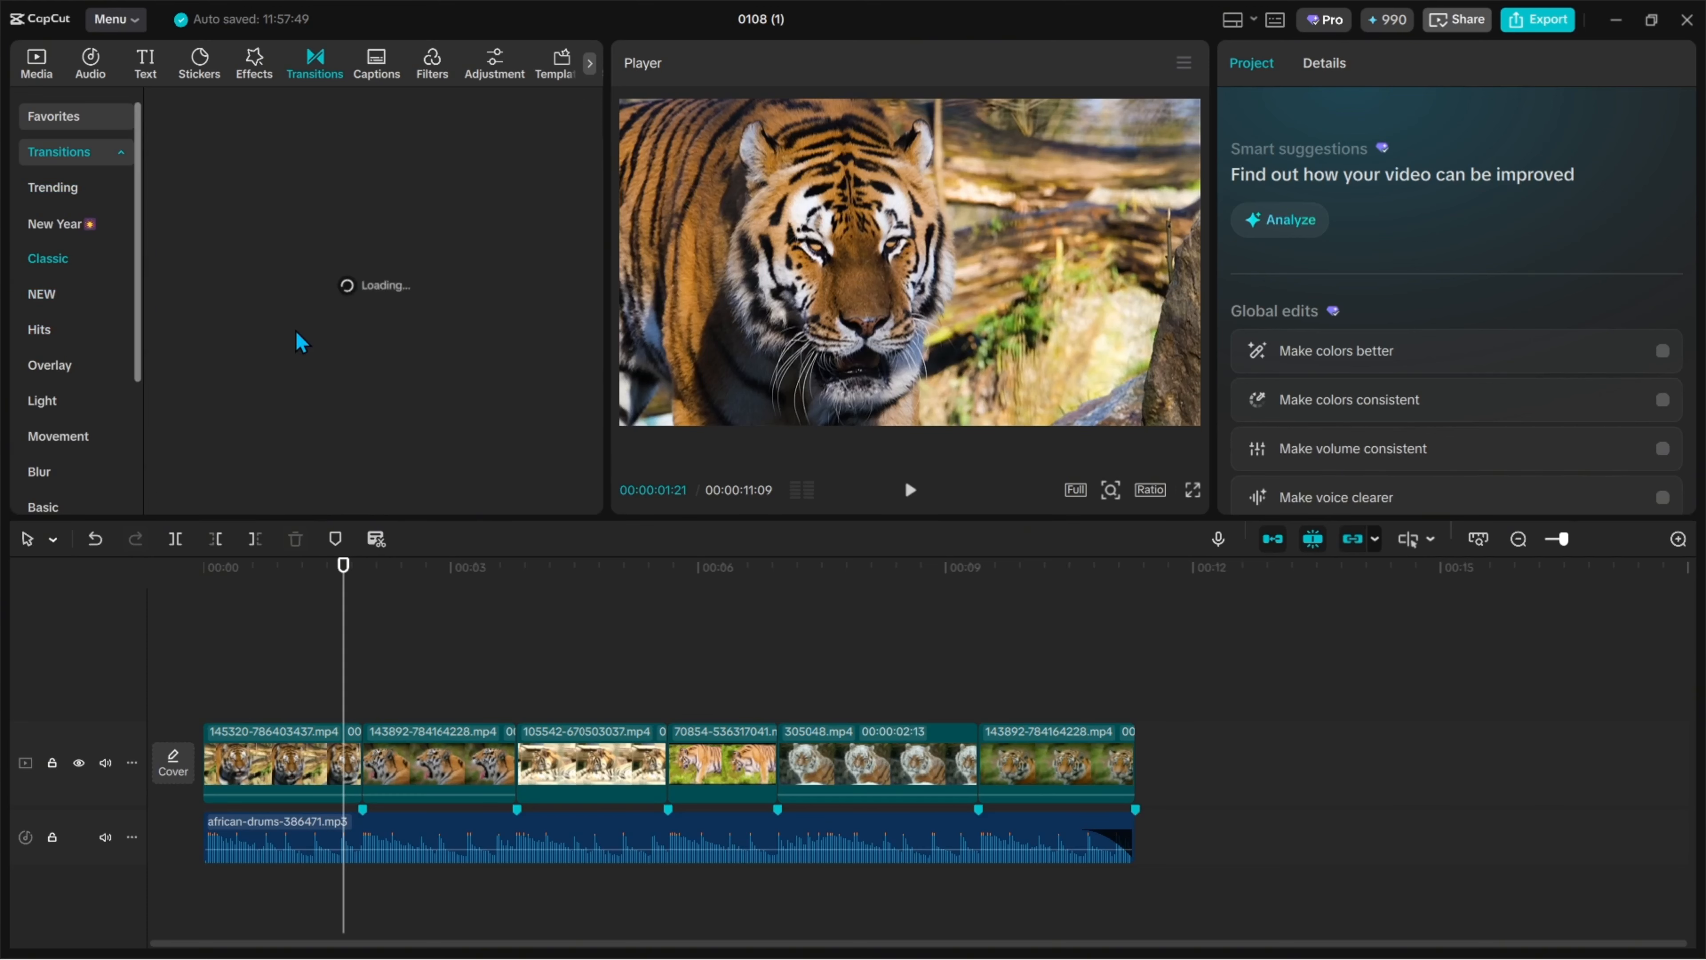
left_click(61, 187)
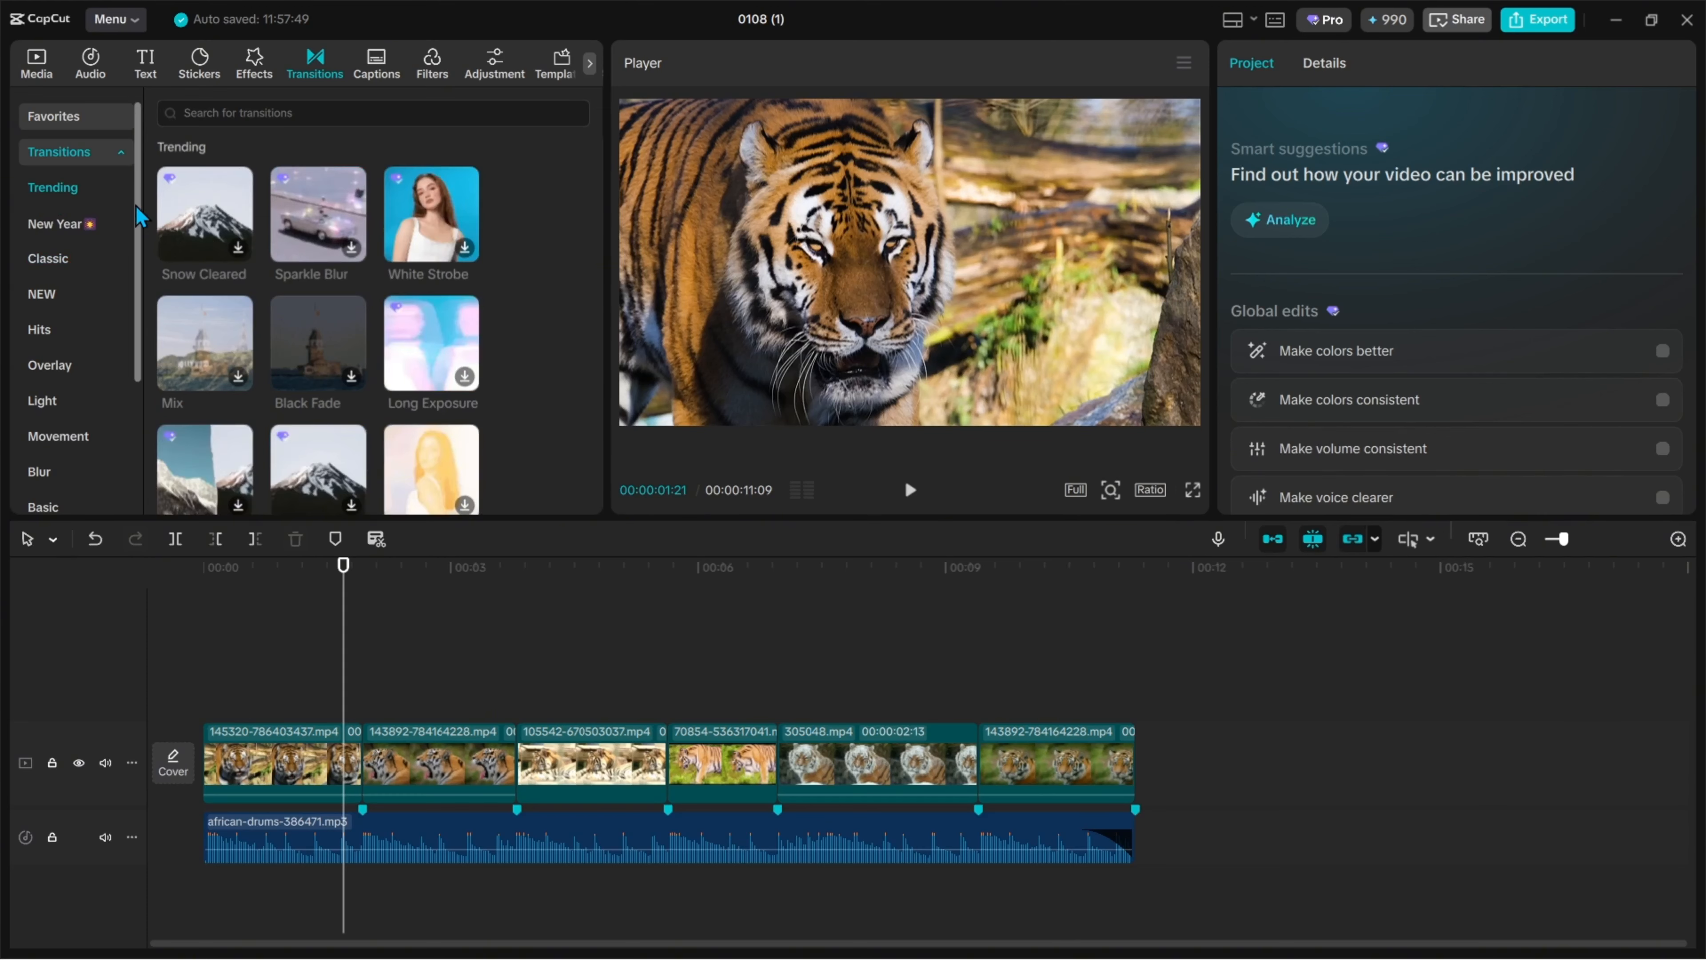
Step: Search the transitions for "light" and look through the results
left_click(304, 111)
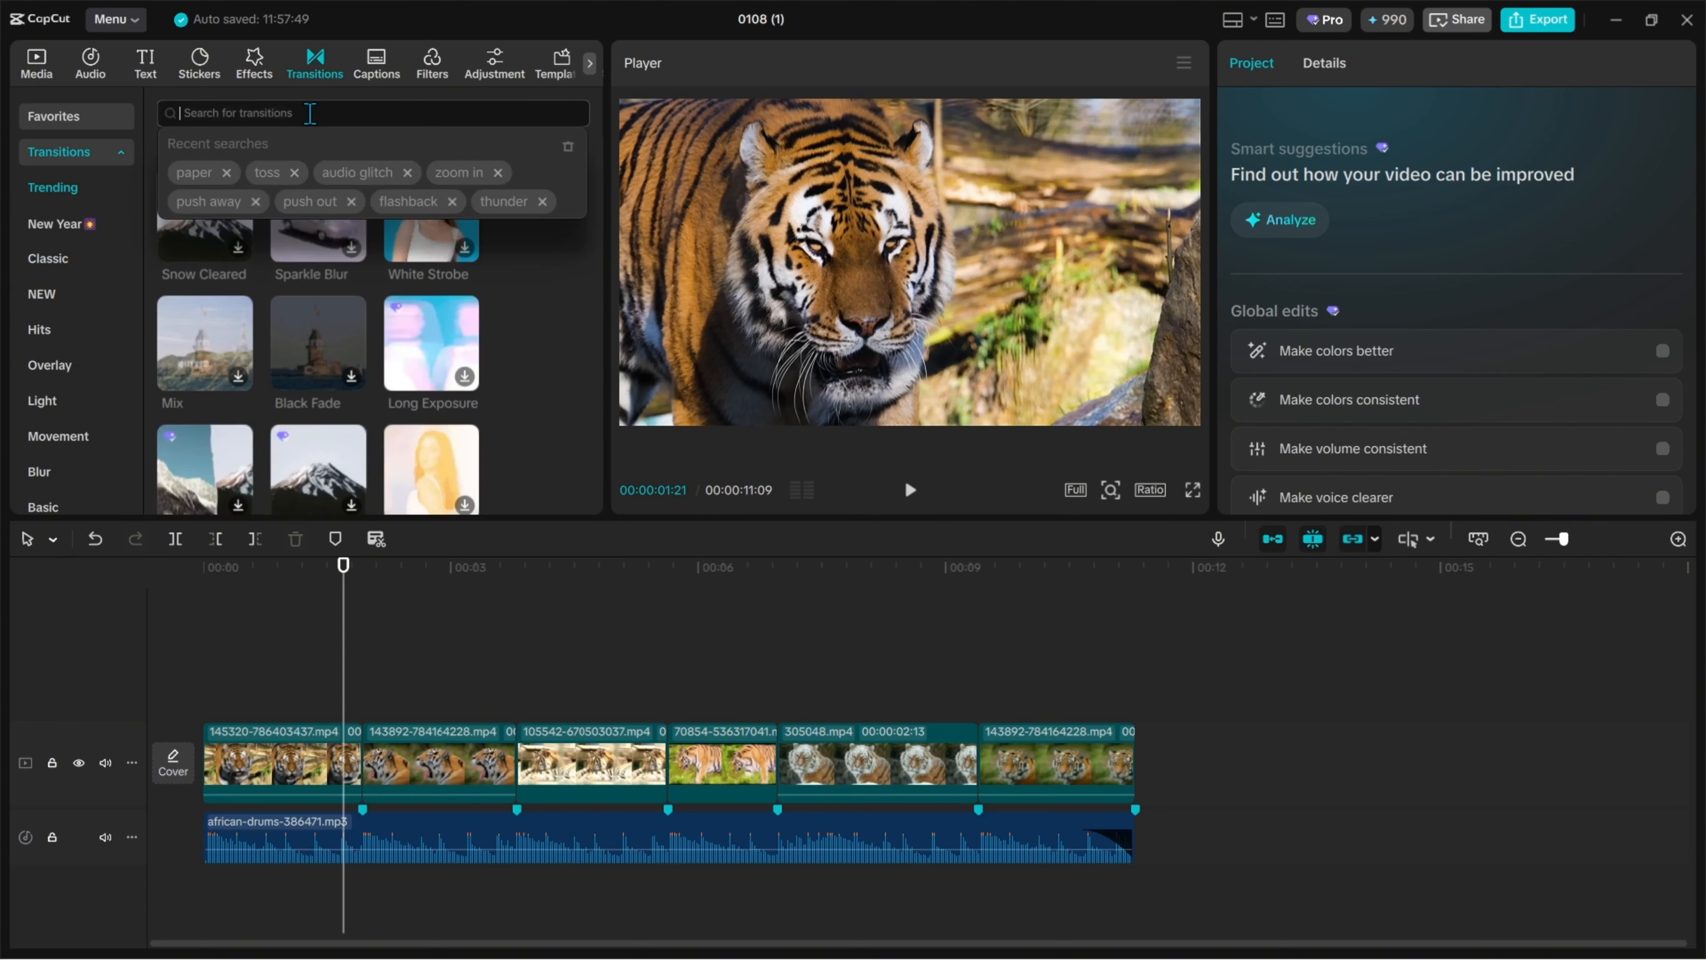
type("light")
key("Return")
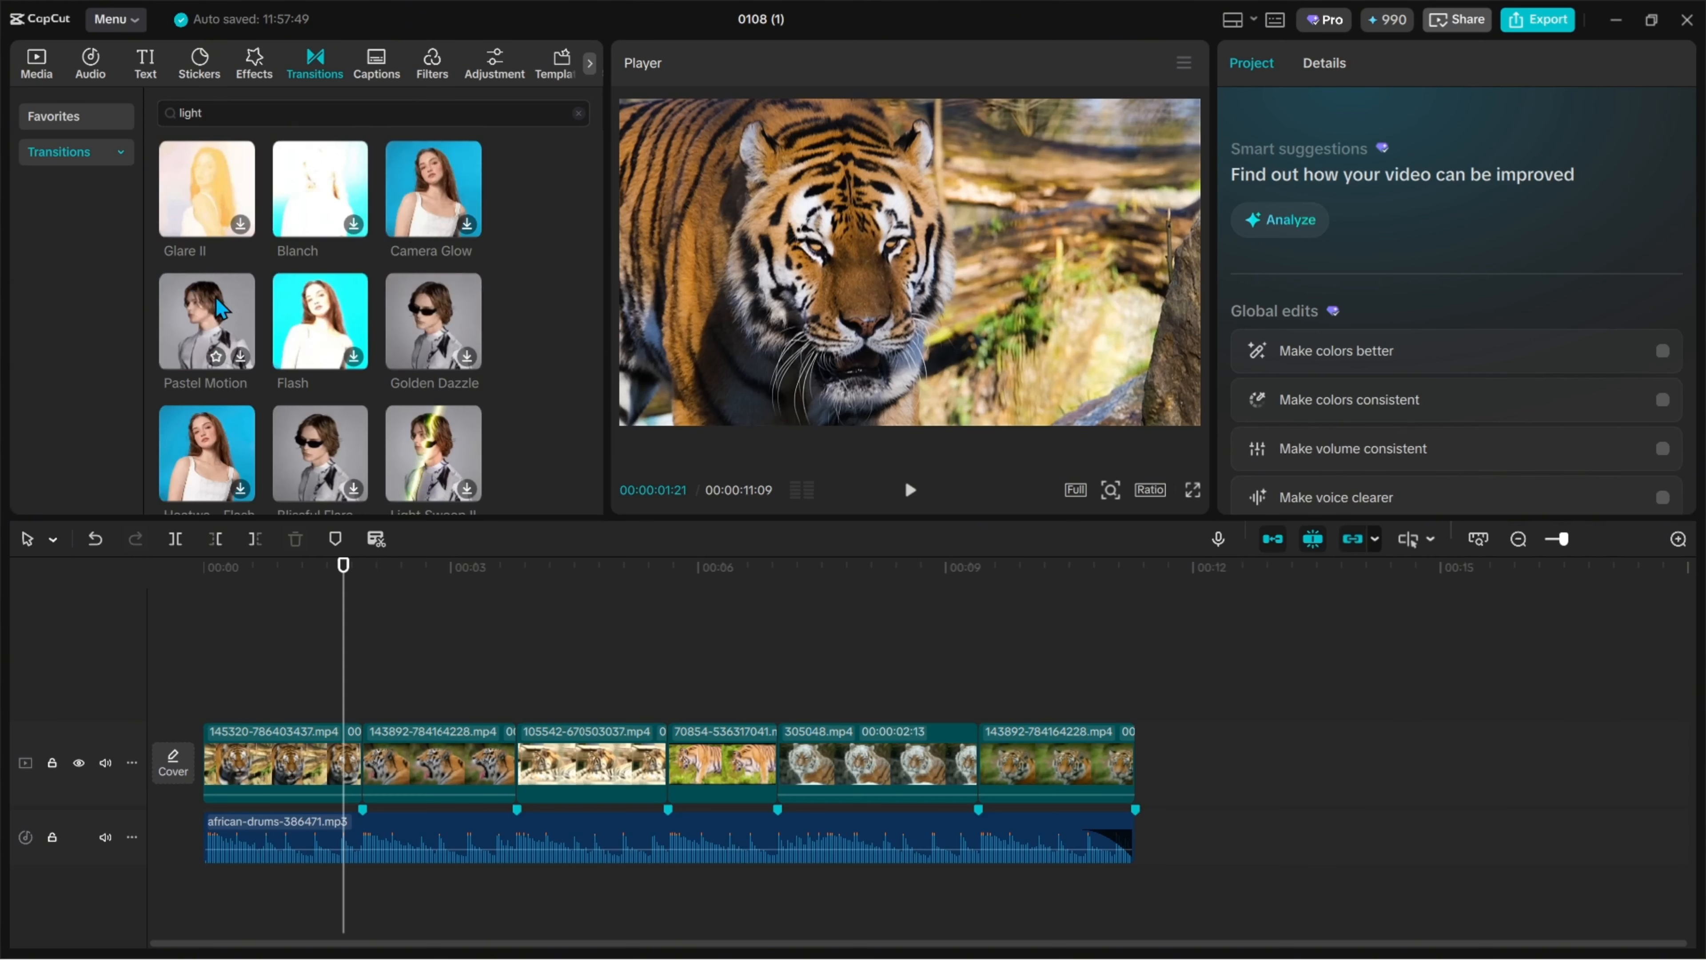
scroll(216, 299, "down", 3)
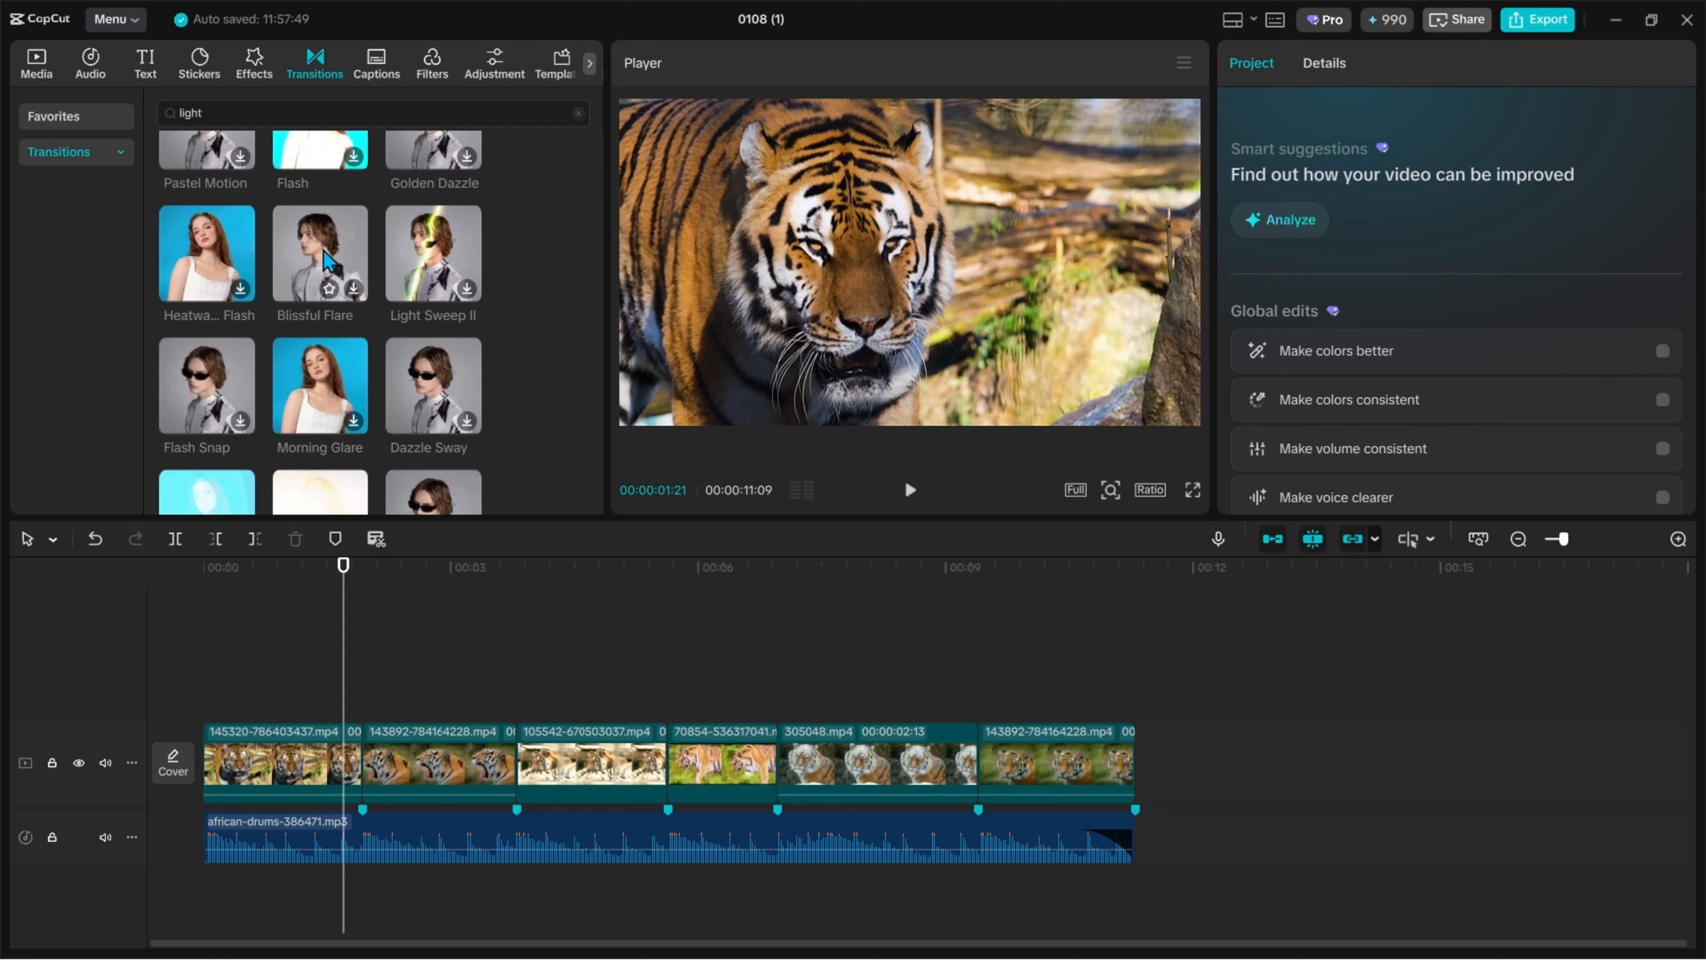
scroll(403, 363, "up", 3)
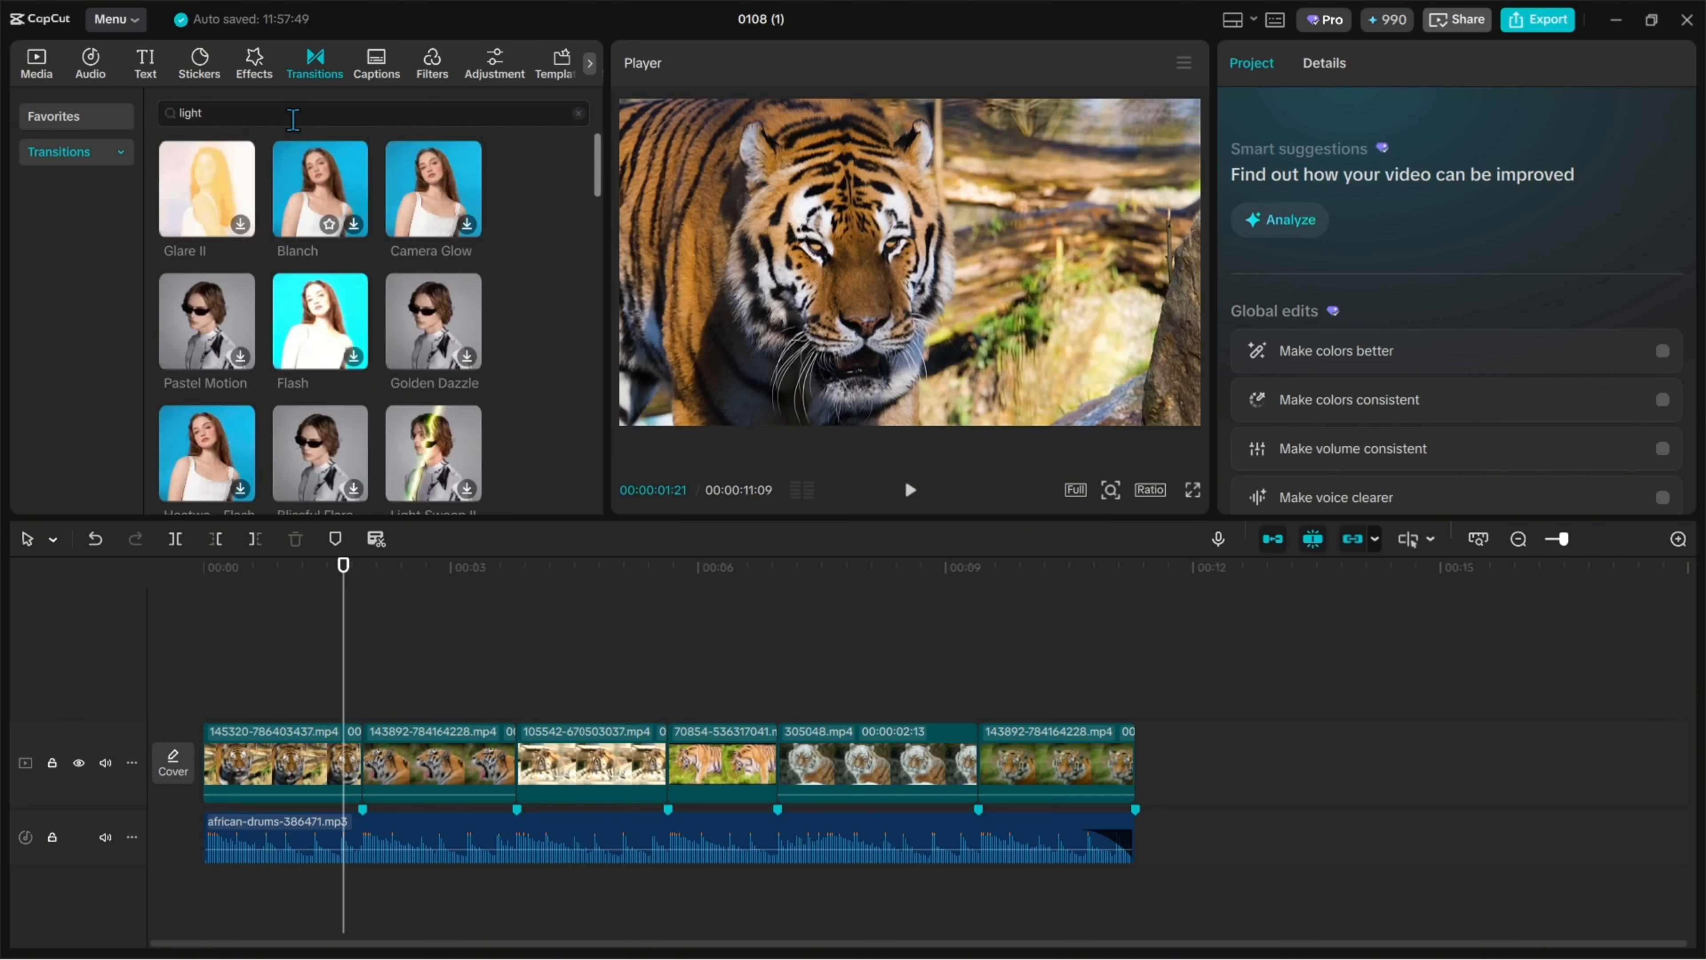
left_click(257, 116)
type("flare")
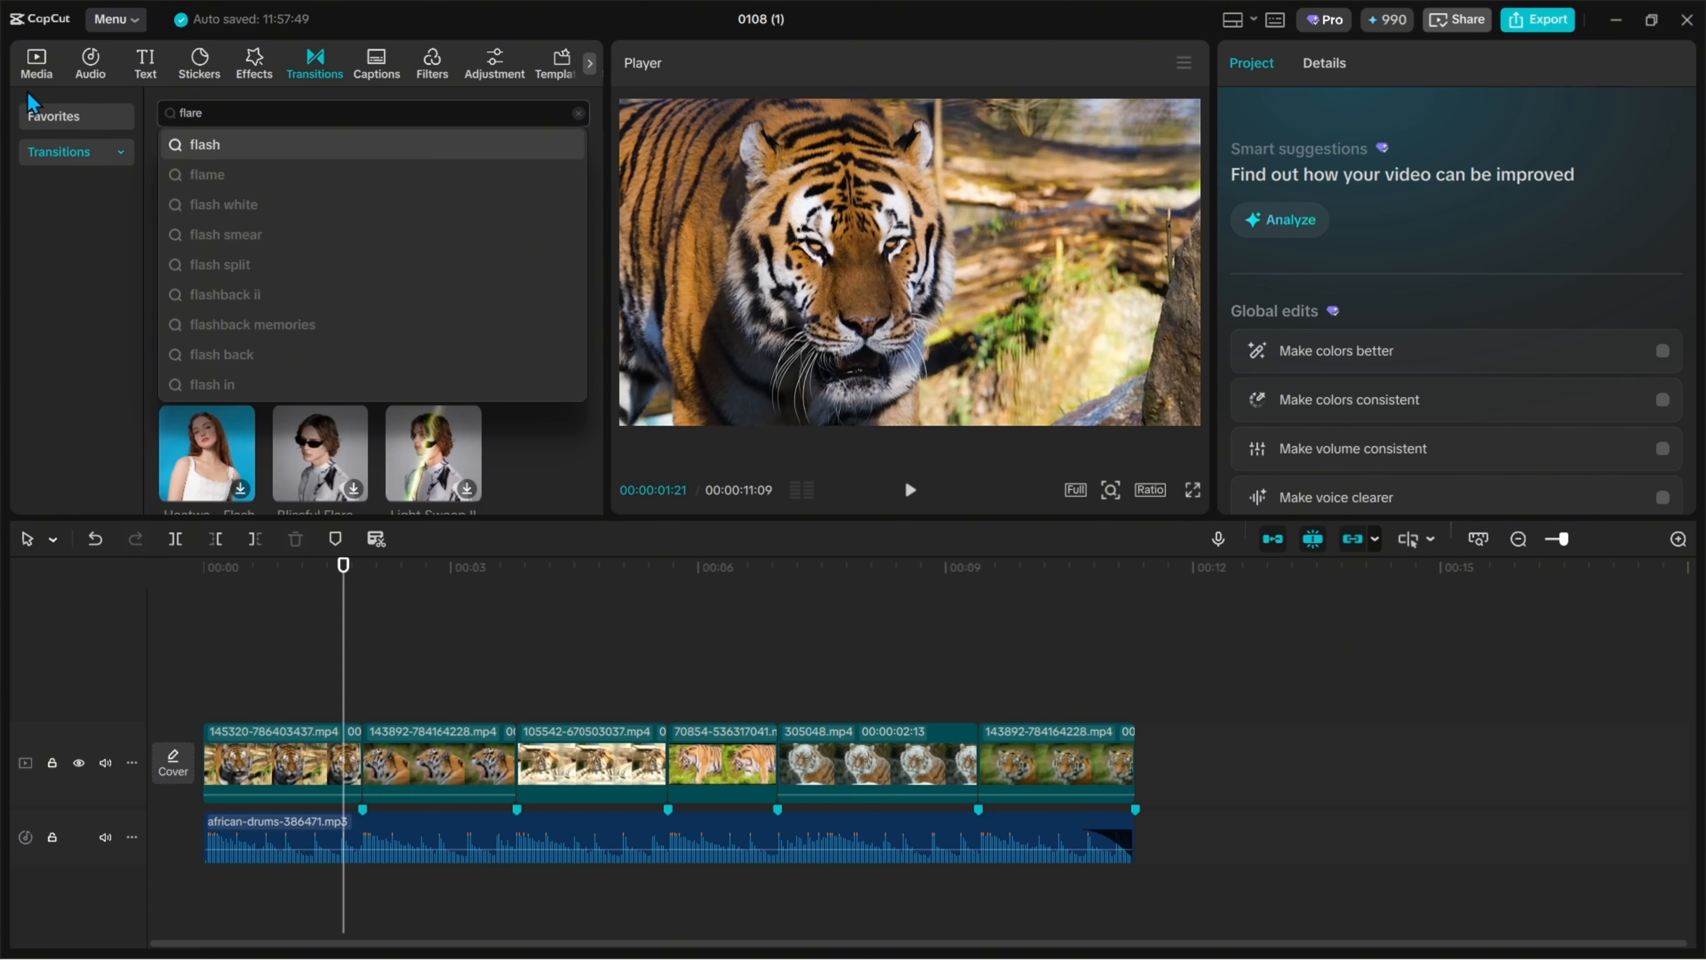
key("Return")
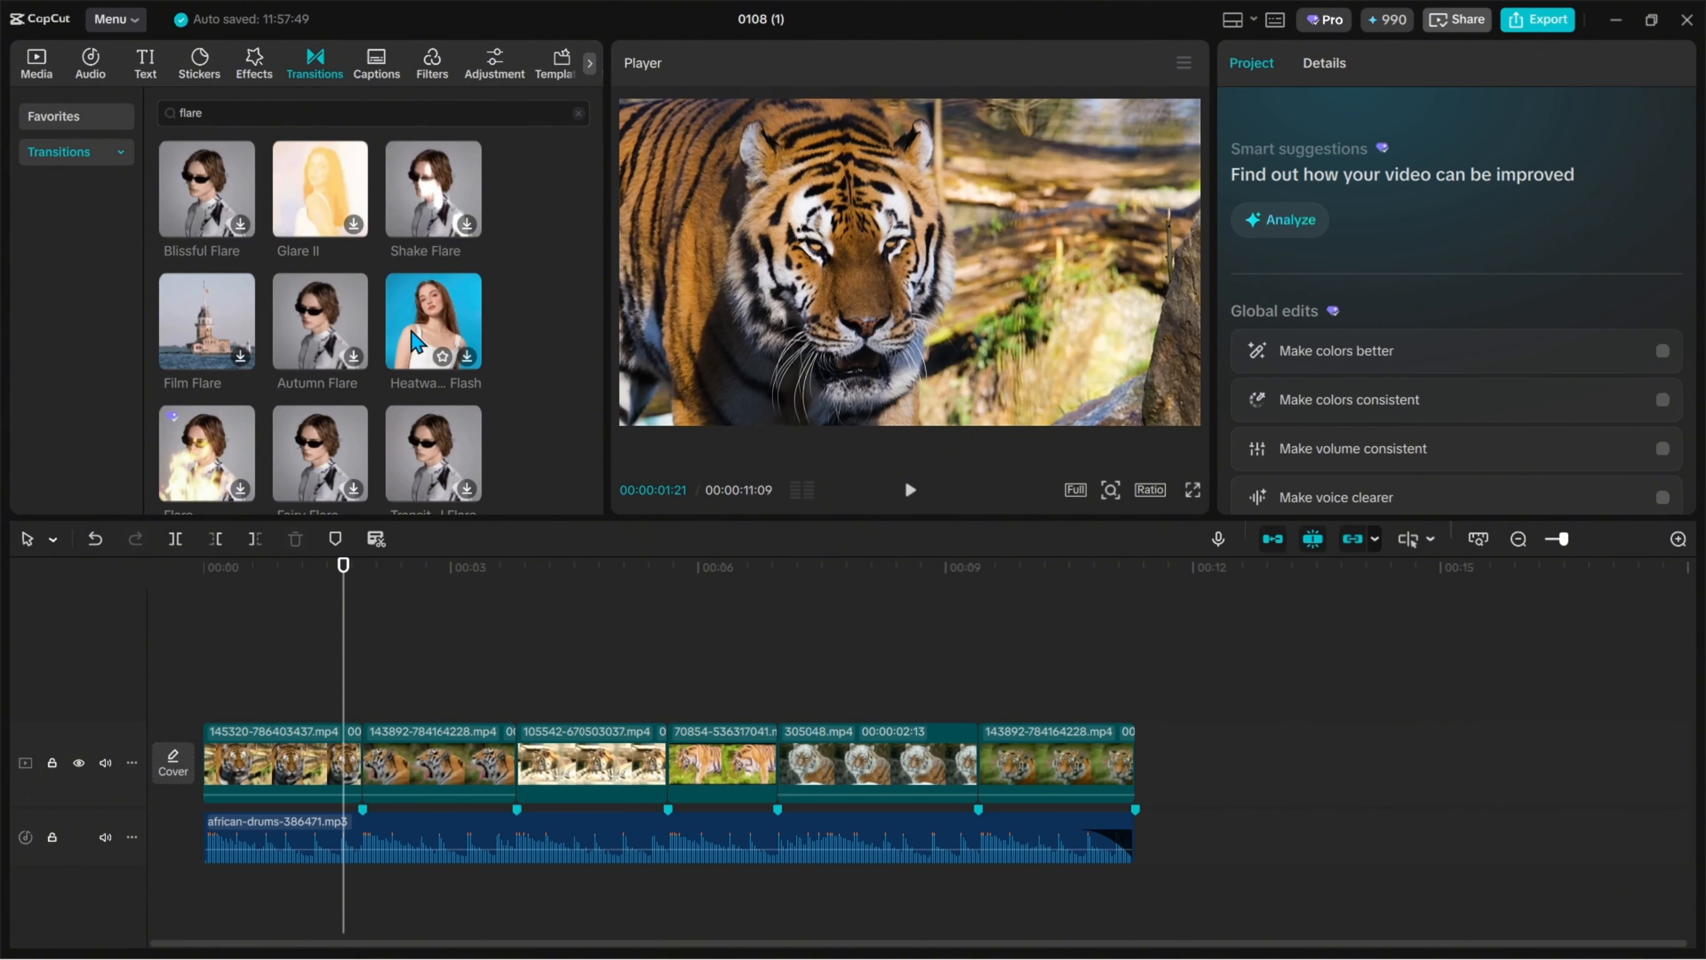
scroll(336, 340, "down", 3)
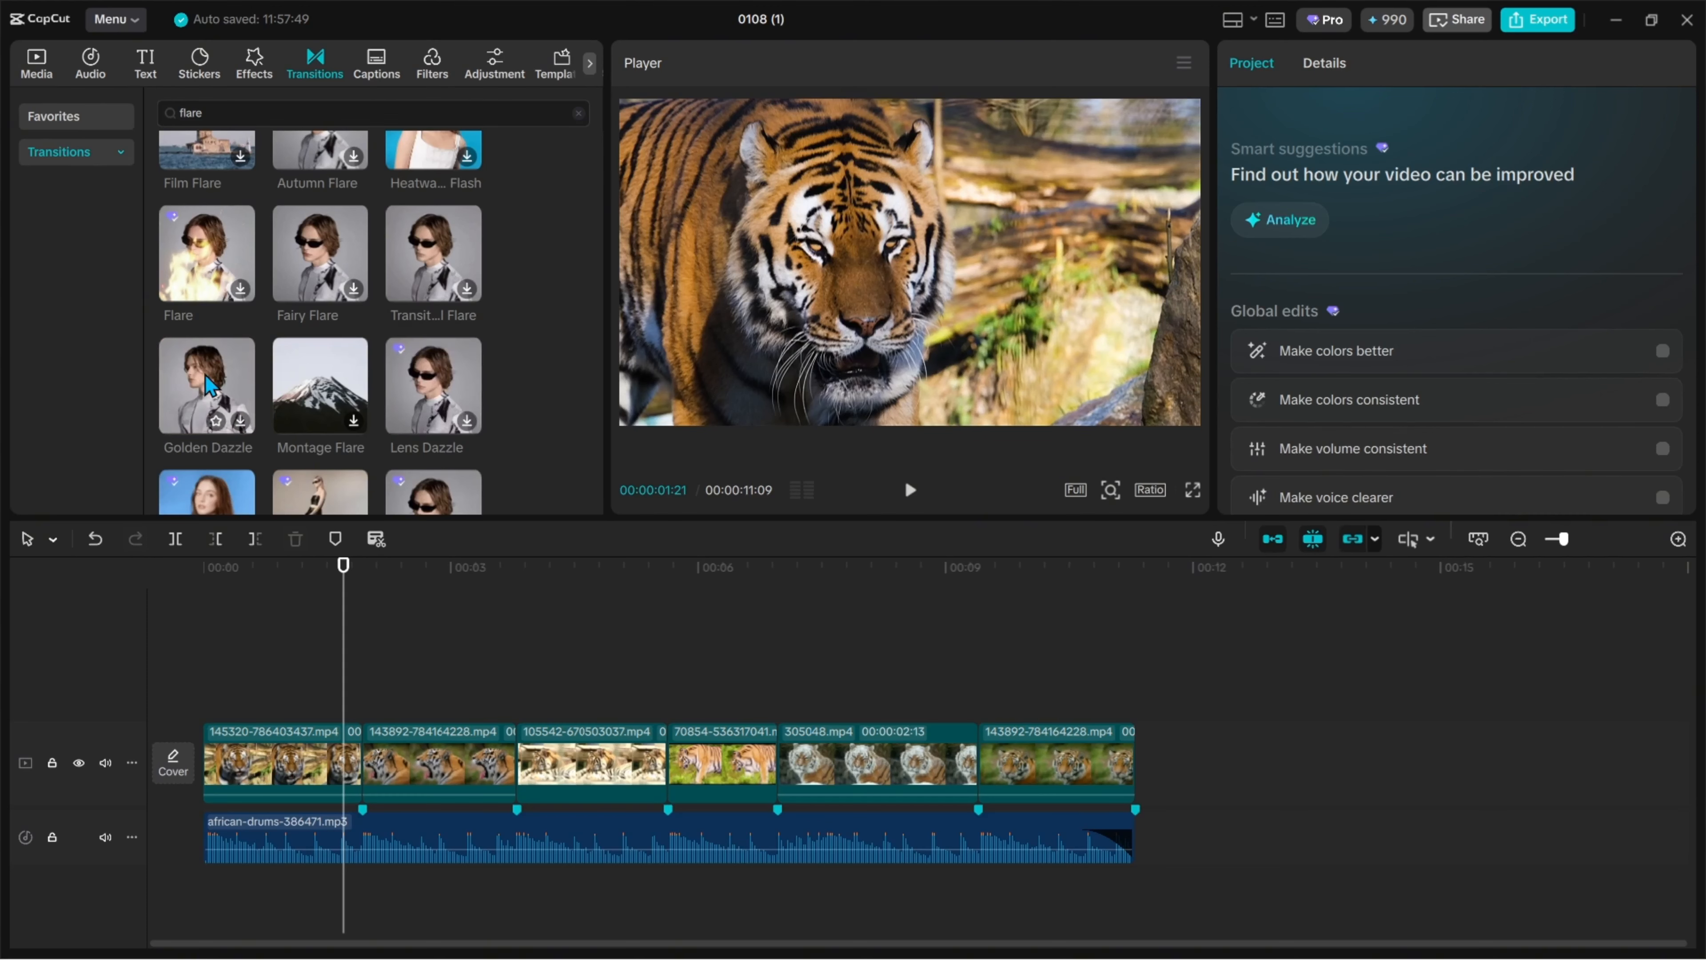
scroll(206, 375, "down", 3)
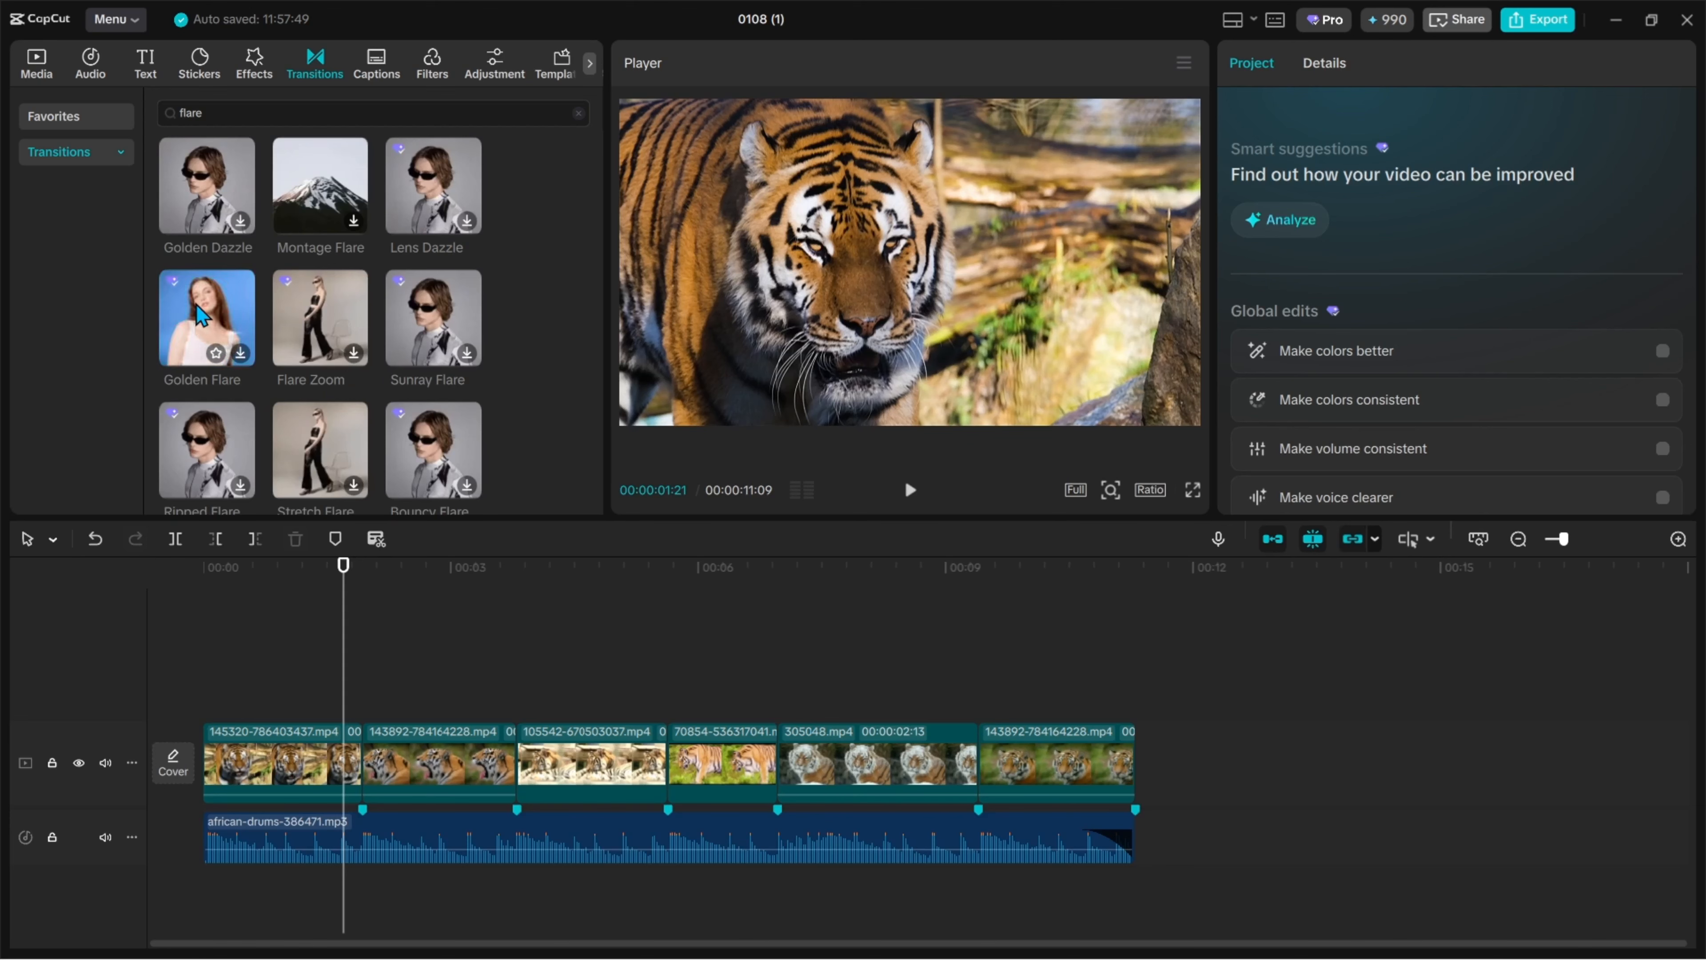
left_click_drag(214, 302, 757, 783)
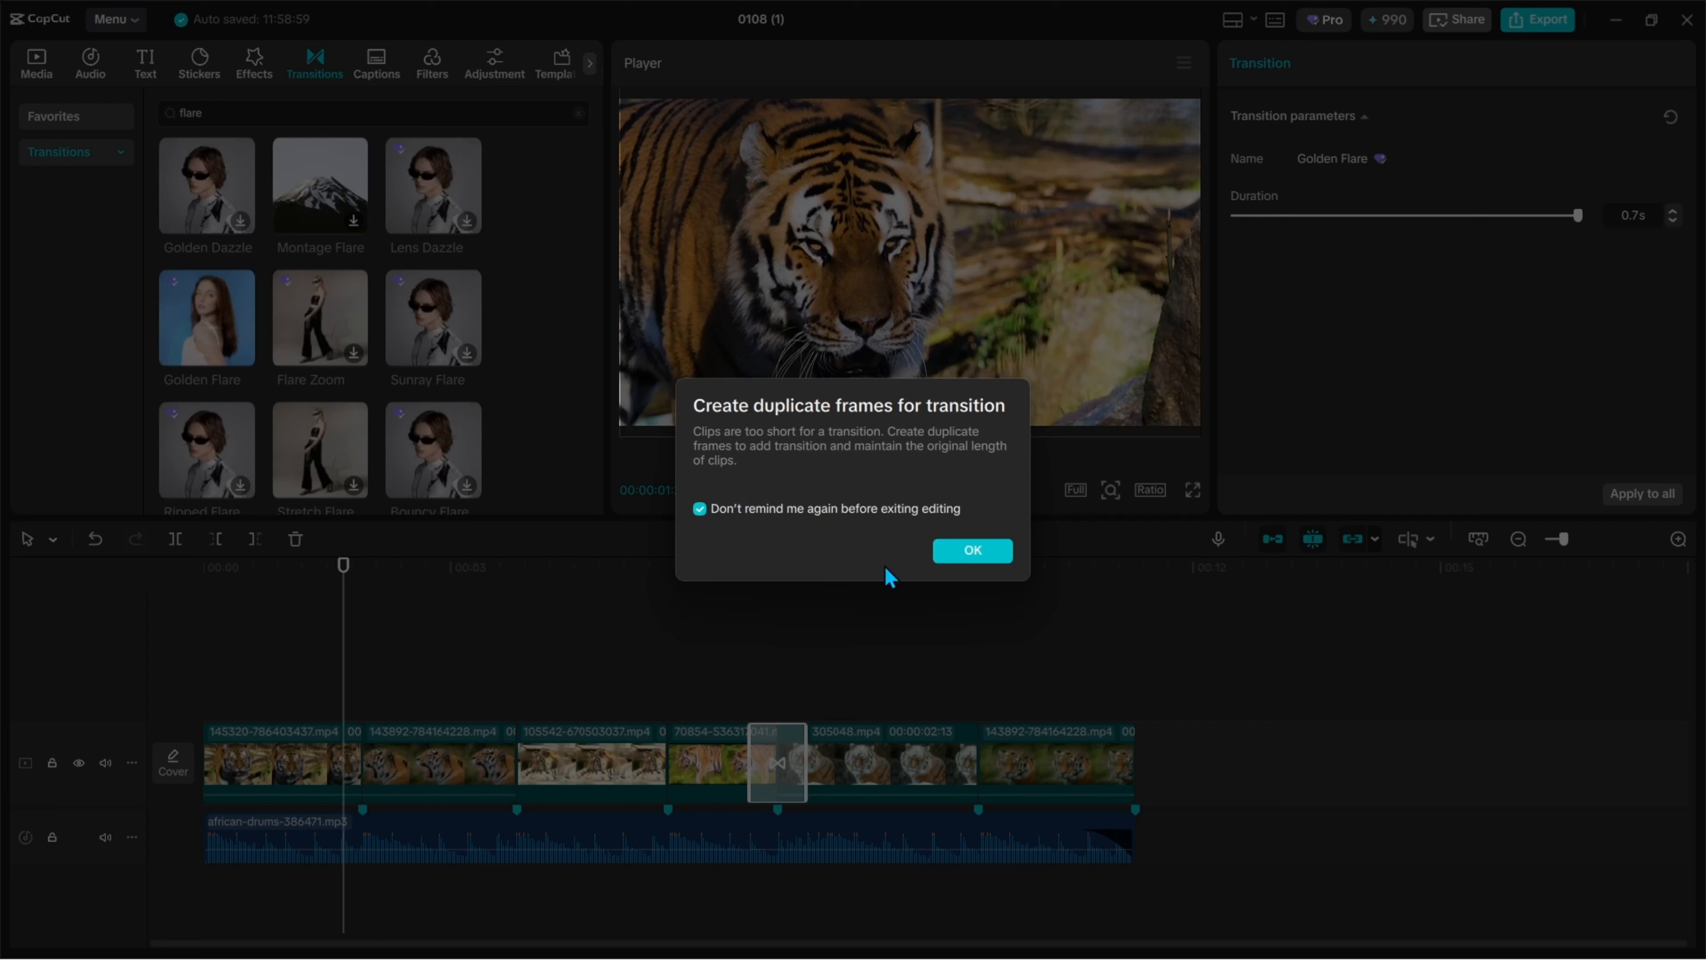
left_click(972, 551)
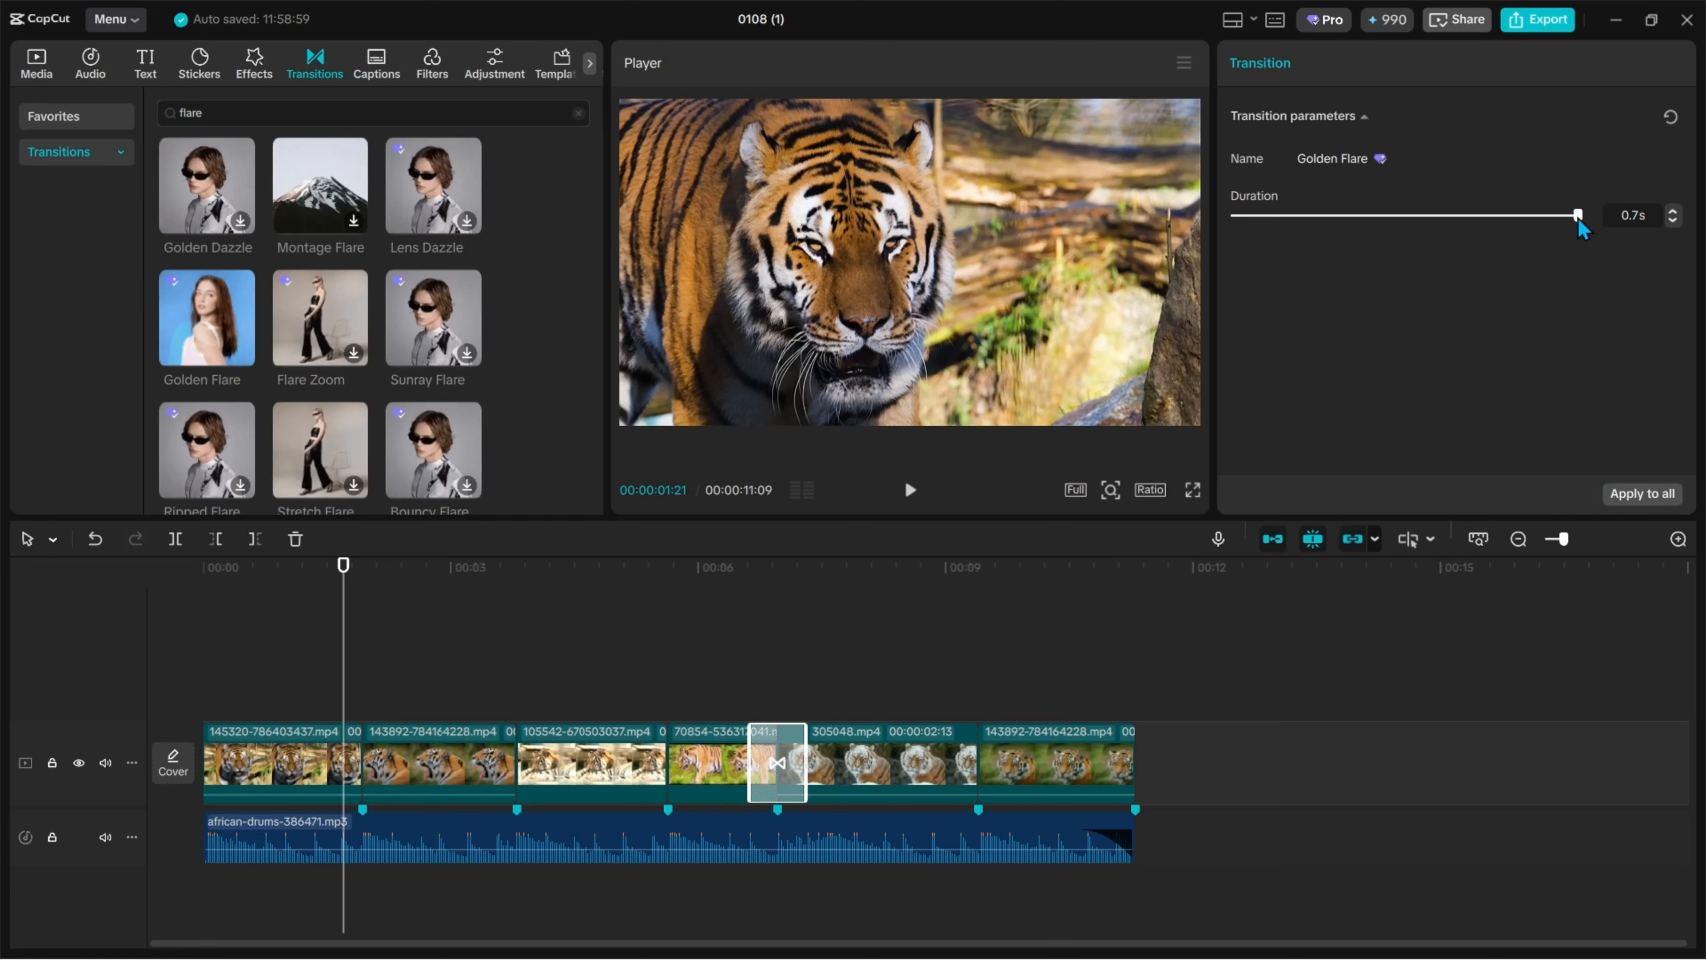
left_click_drag(1578, 220, 1370, 205)
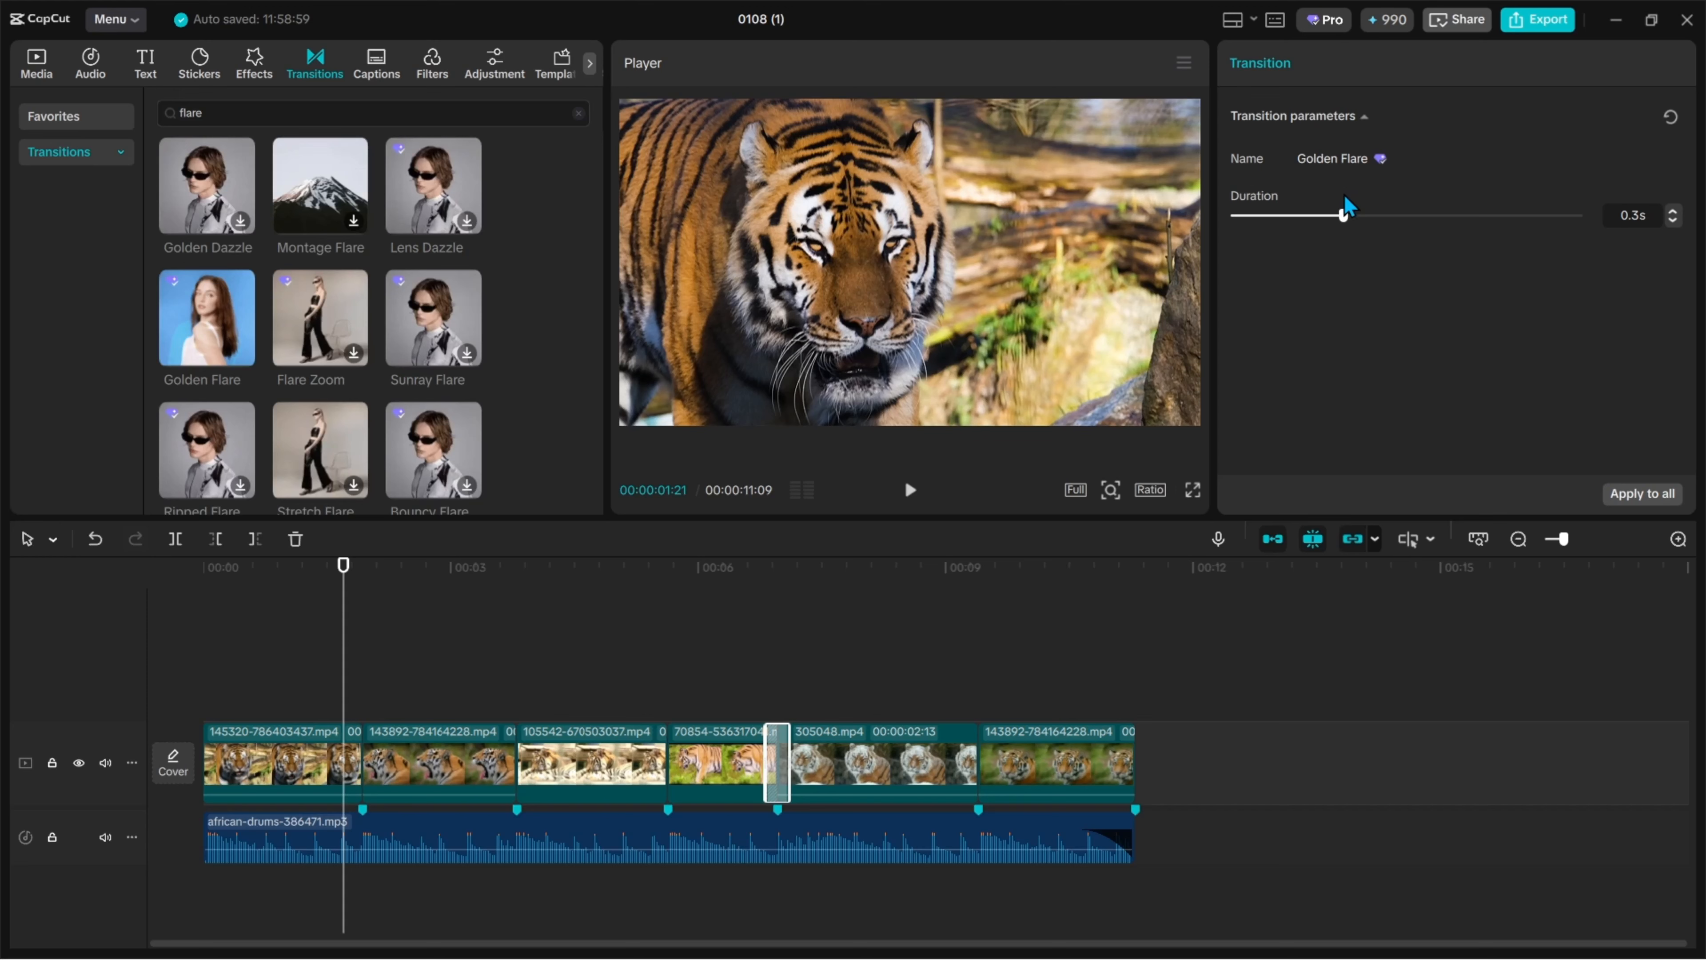
left_click(750, 699)
left_click_drag(750, 695, 695, 672)
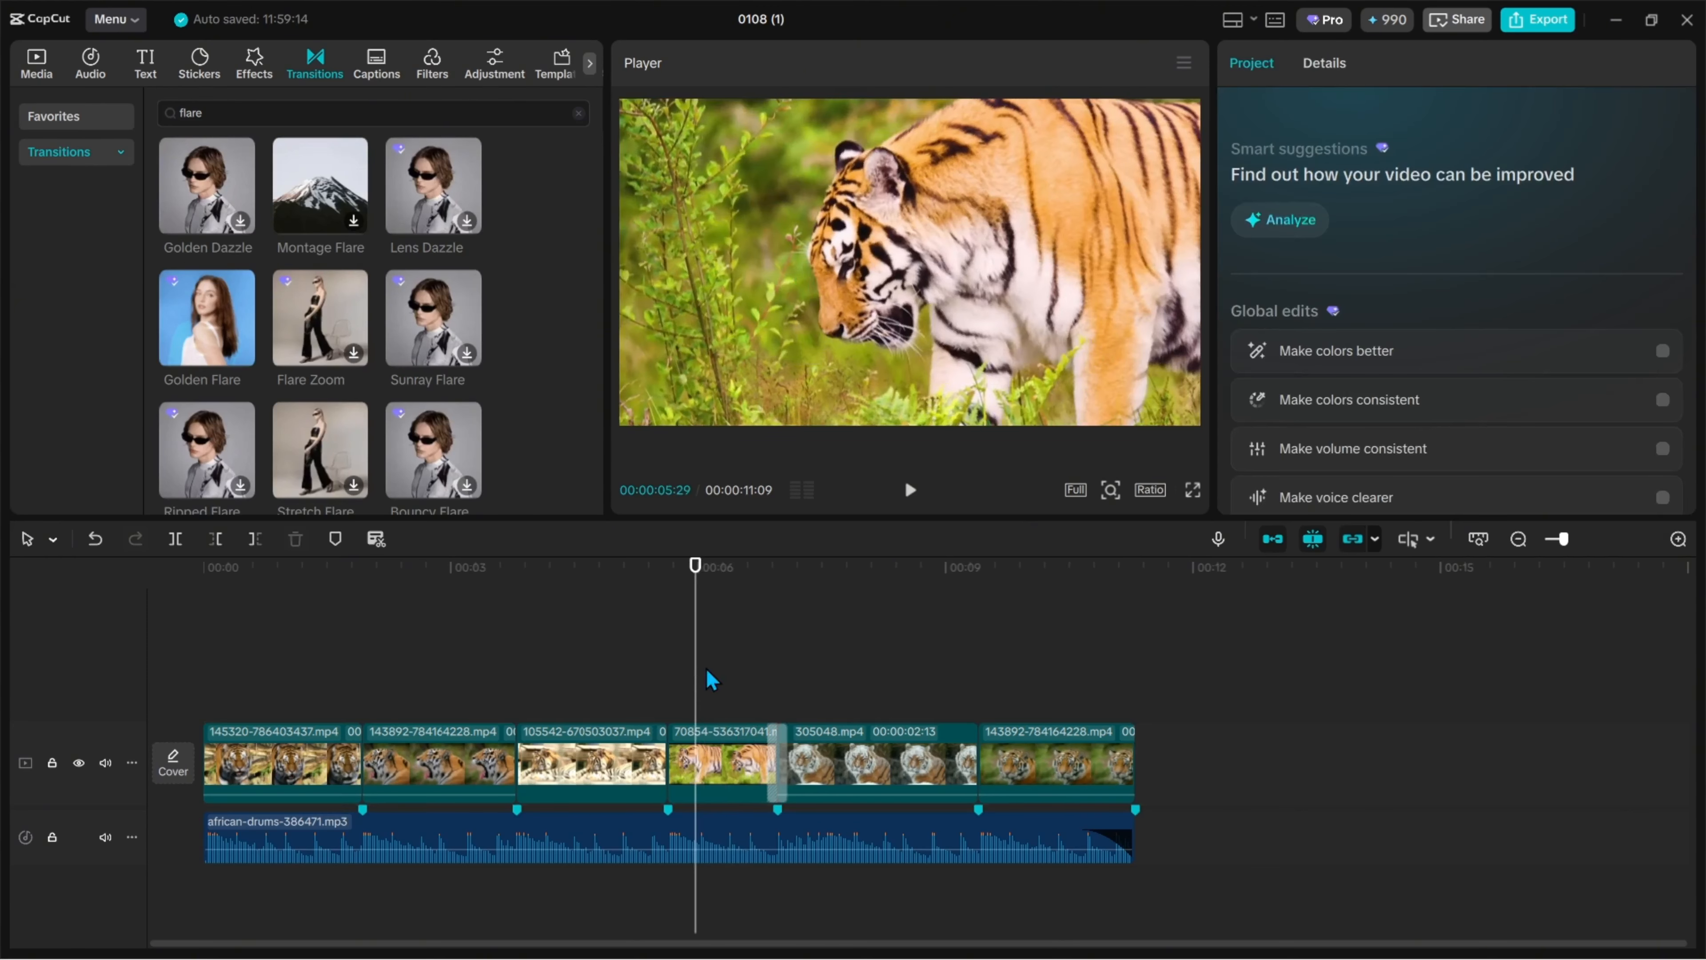
left_click(910, 490)
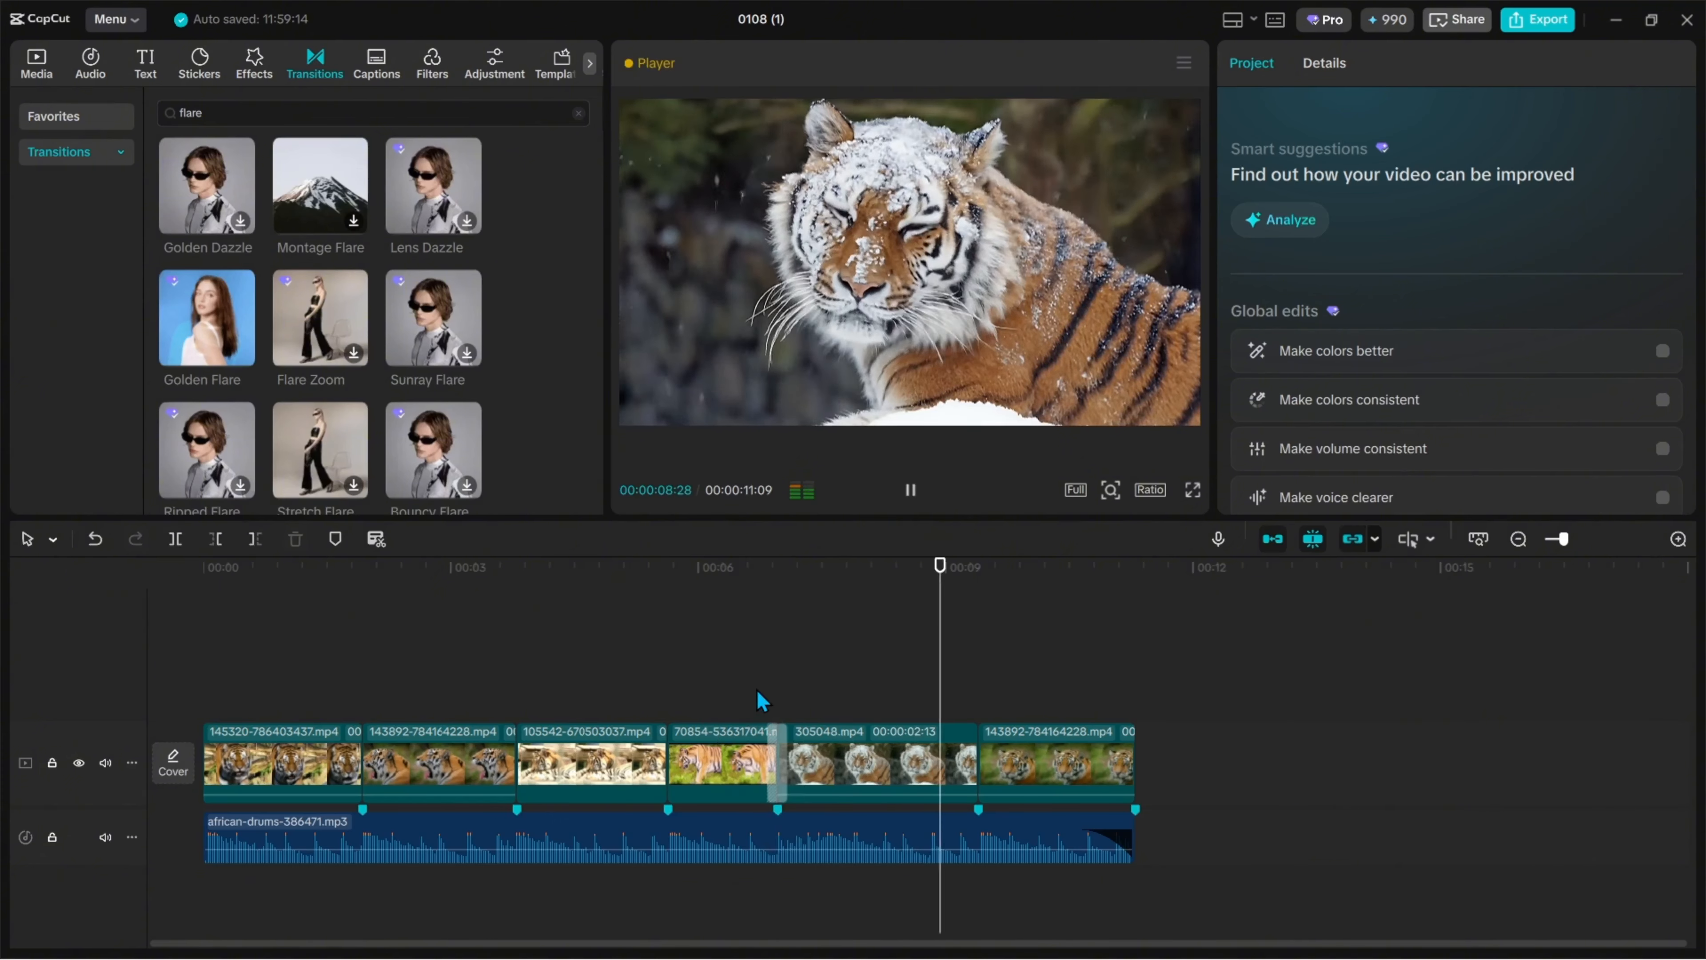
left_click(718, 665)
left_click(909, 490)
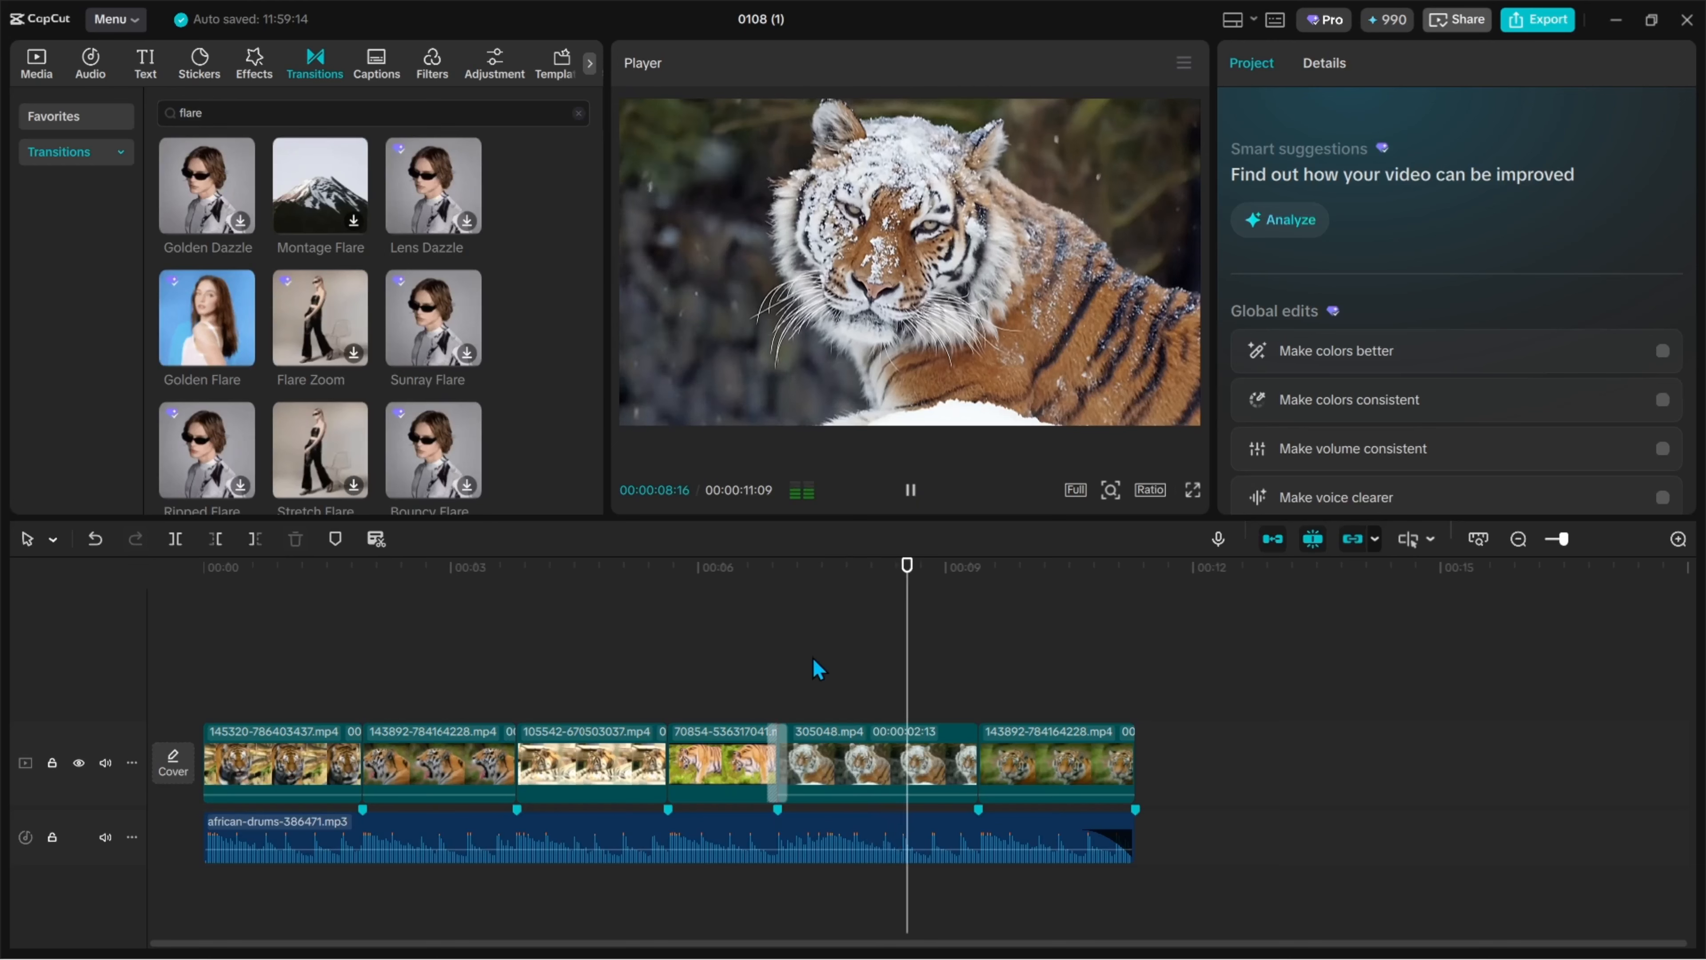
left_click(911, 489)
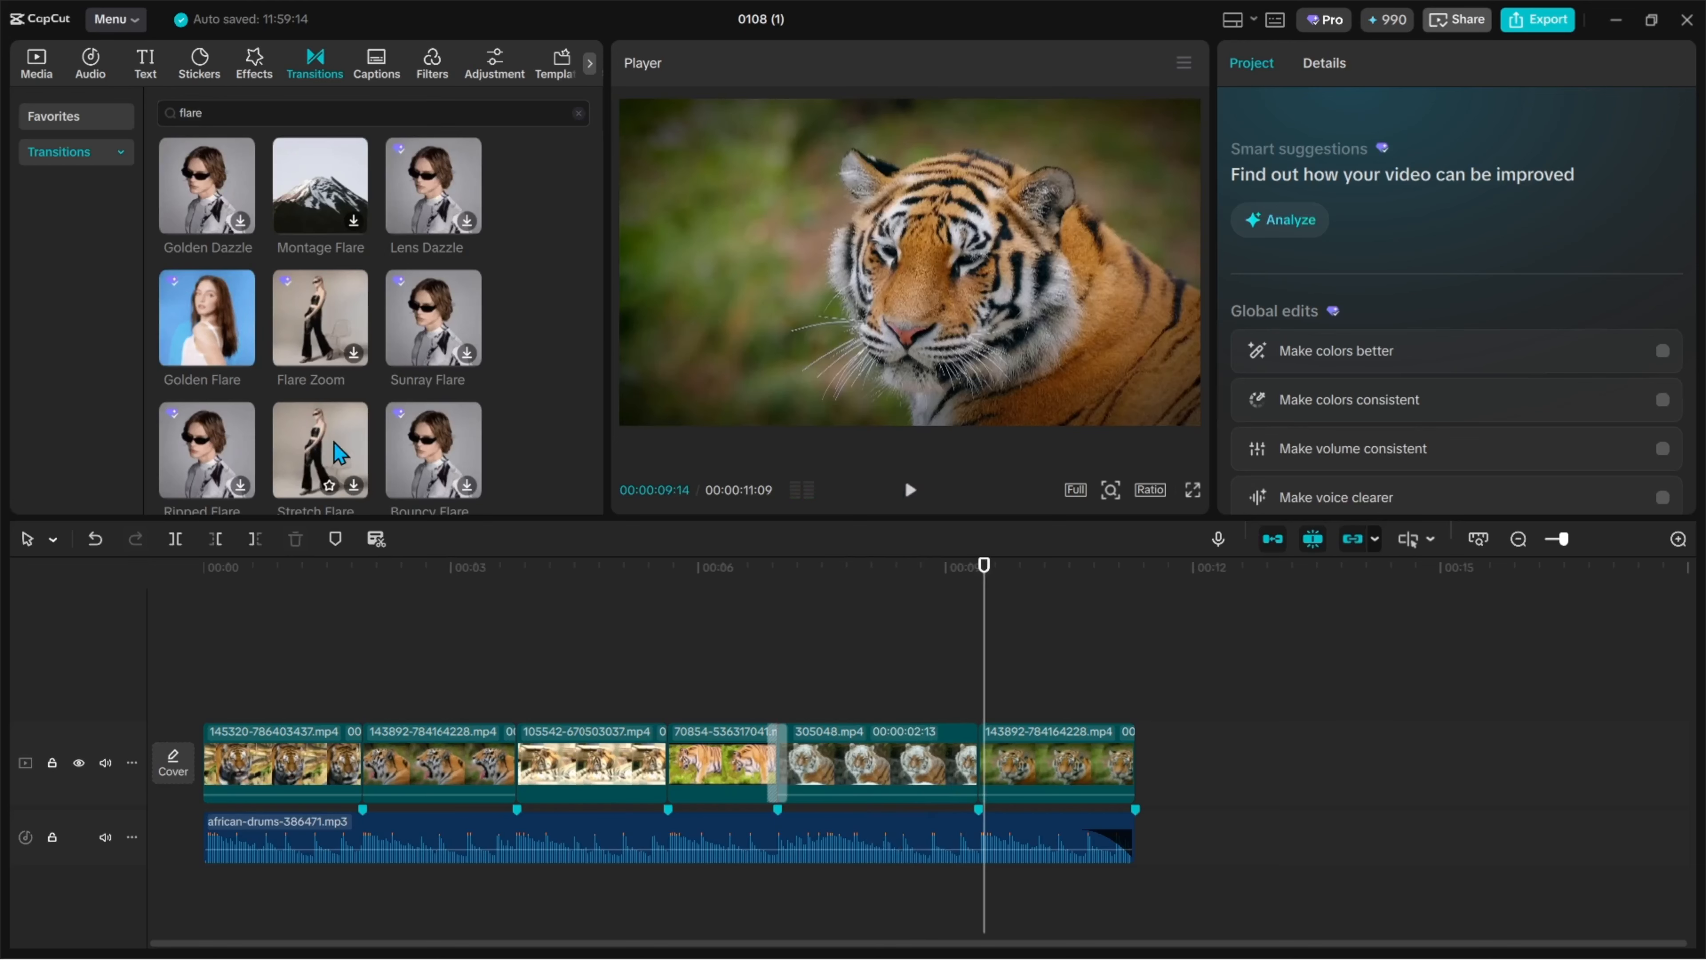
left_click(174, 112)
type("z")
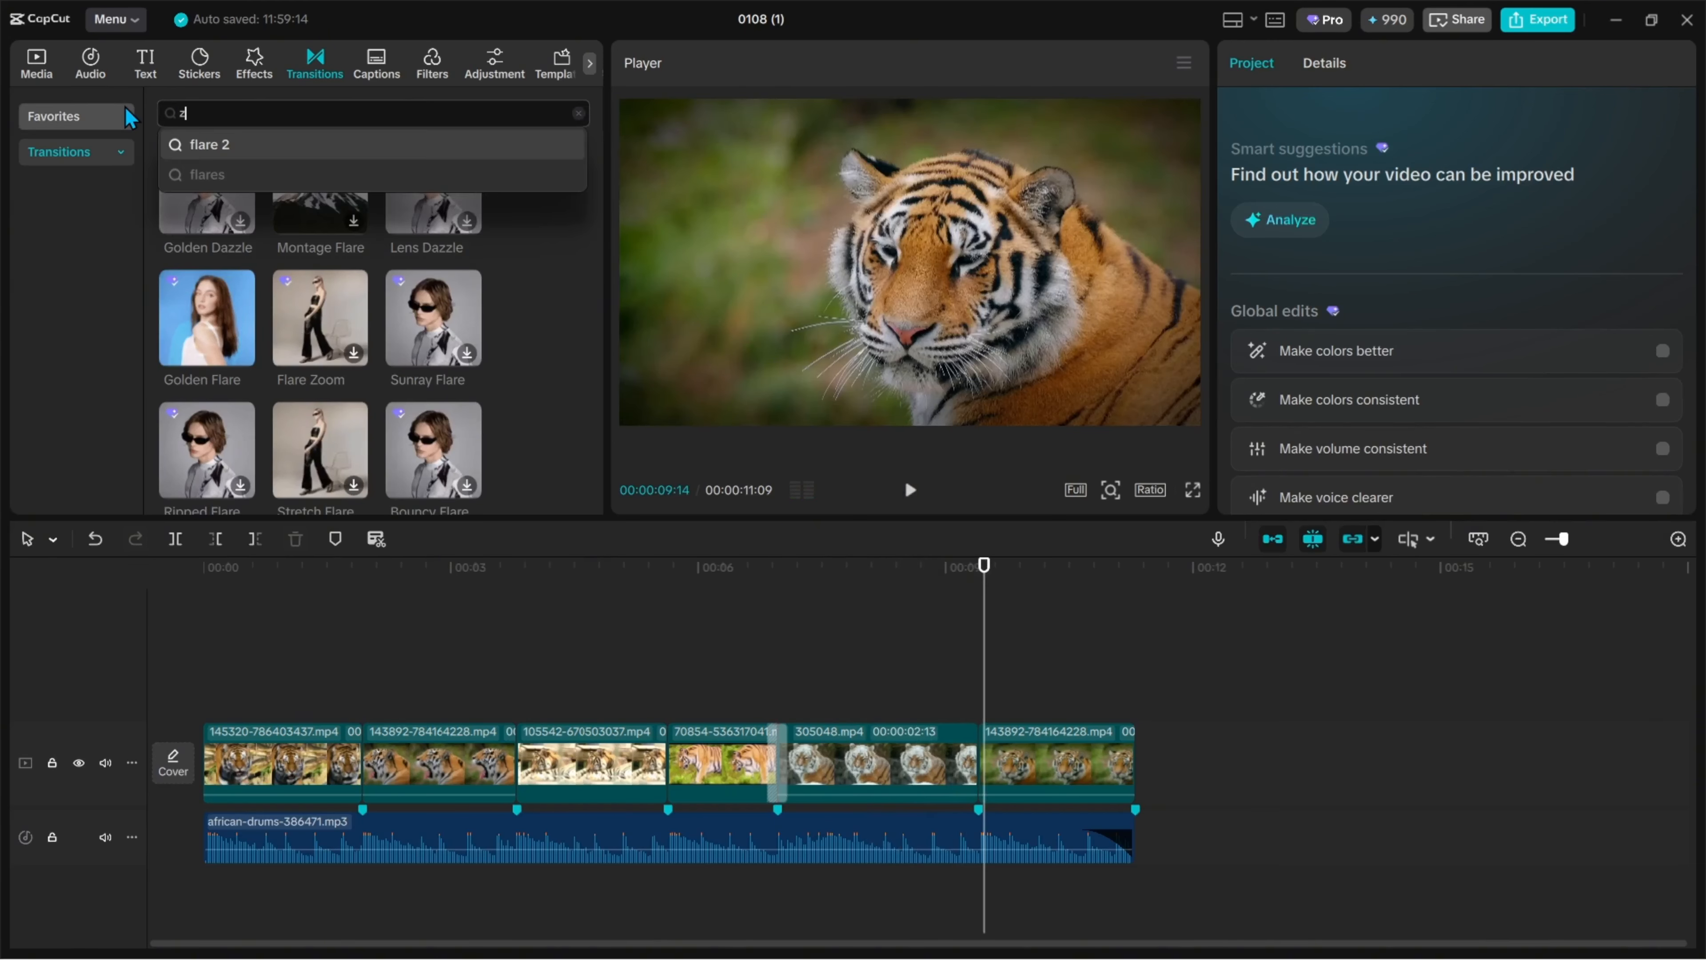
type("oom")
key("Return")
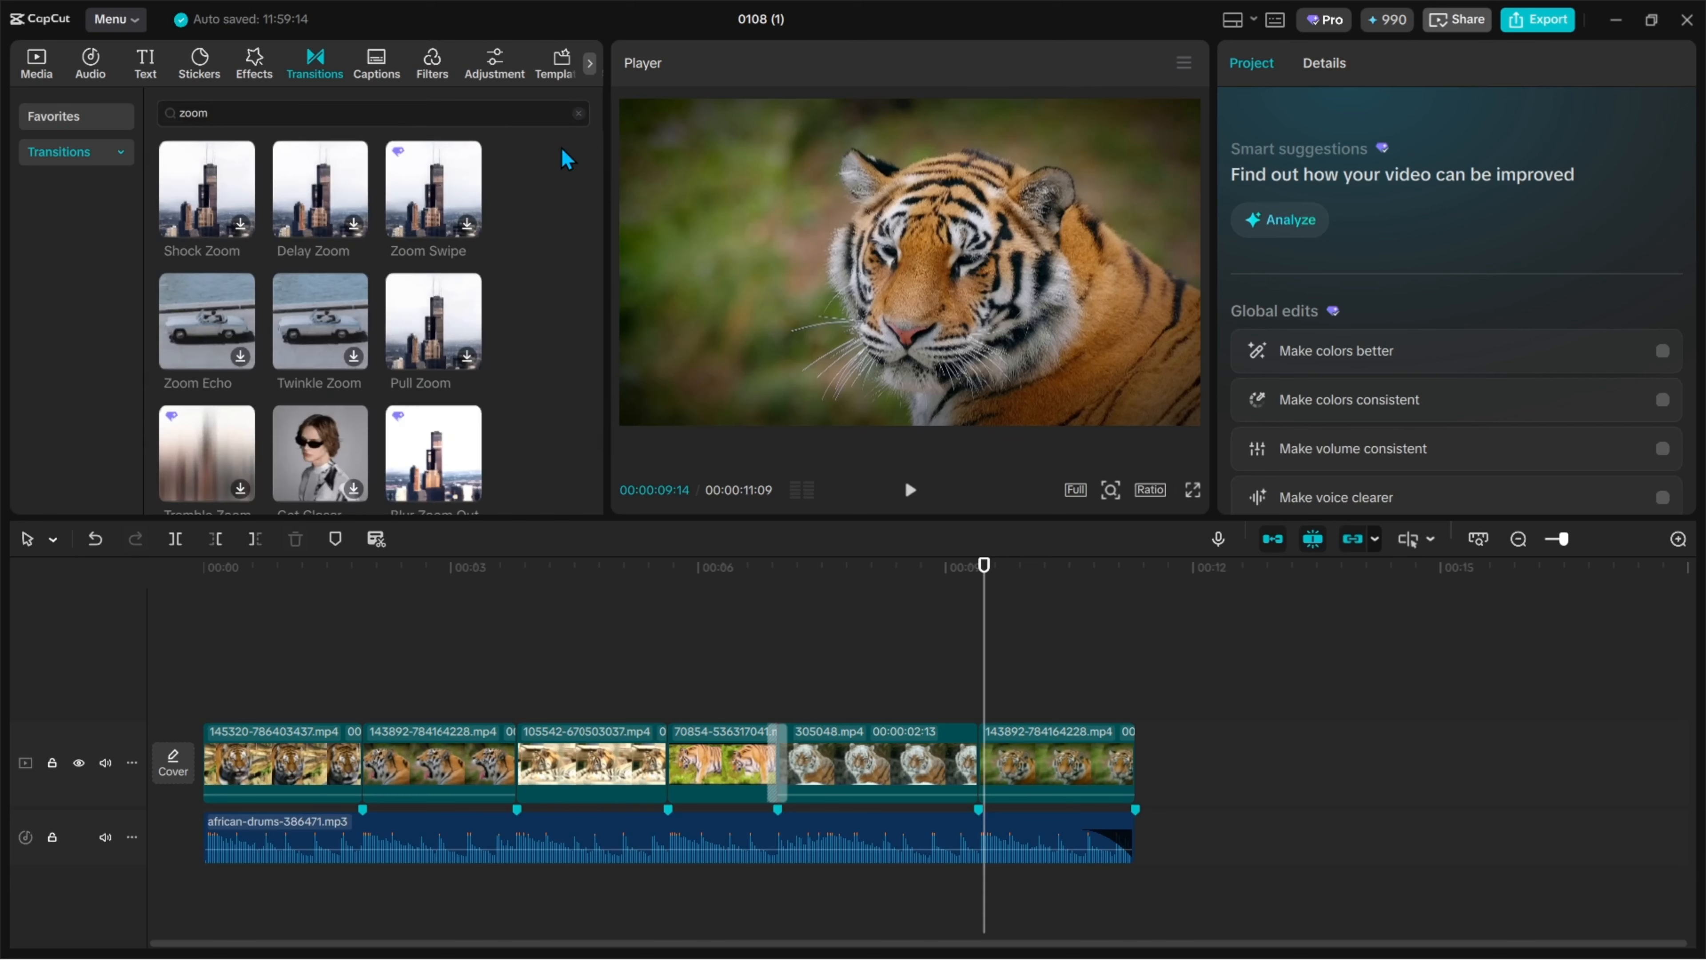
left_click_drag(433, 305, 453, 762)
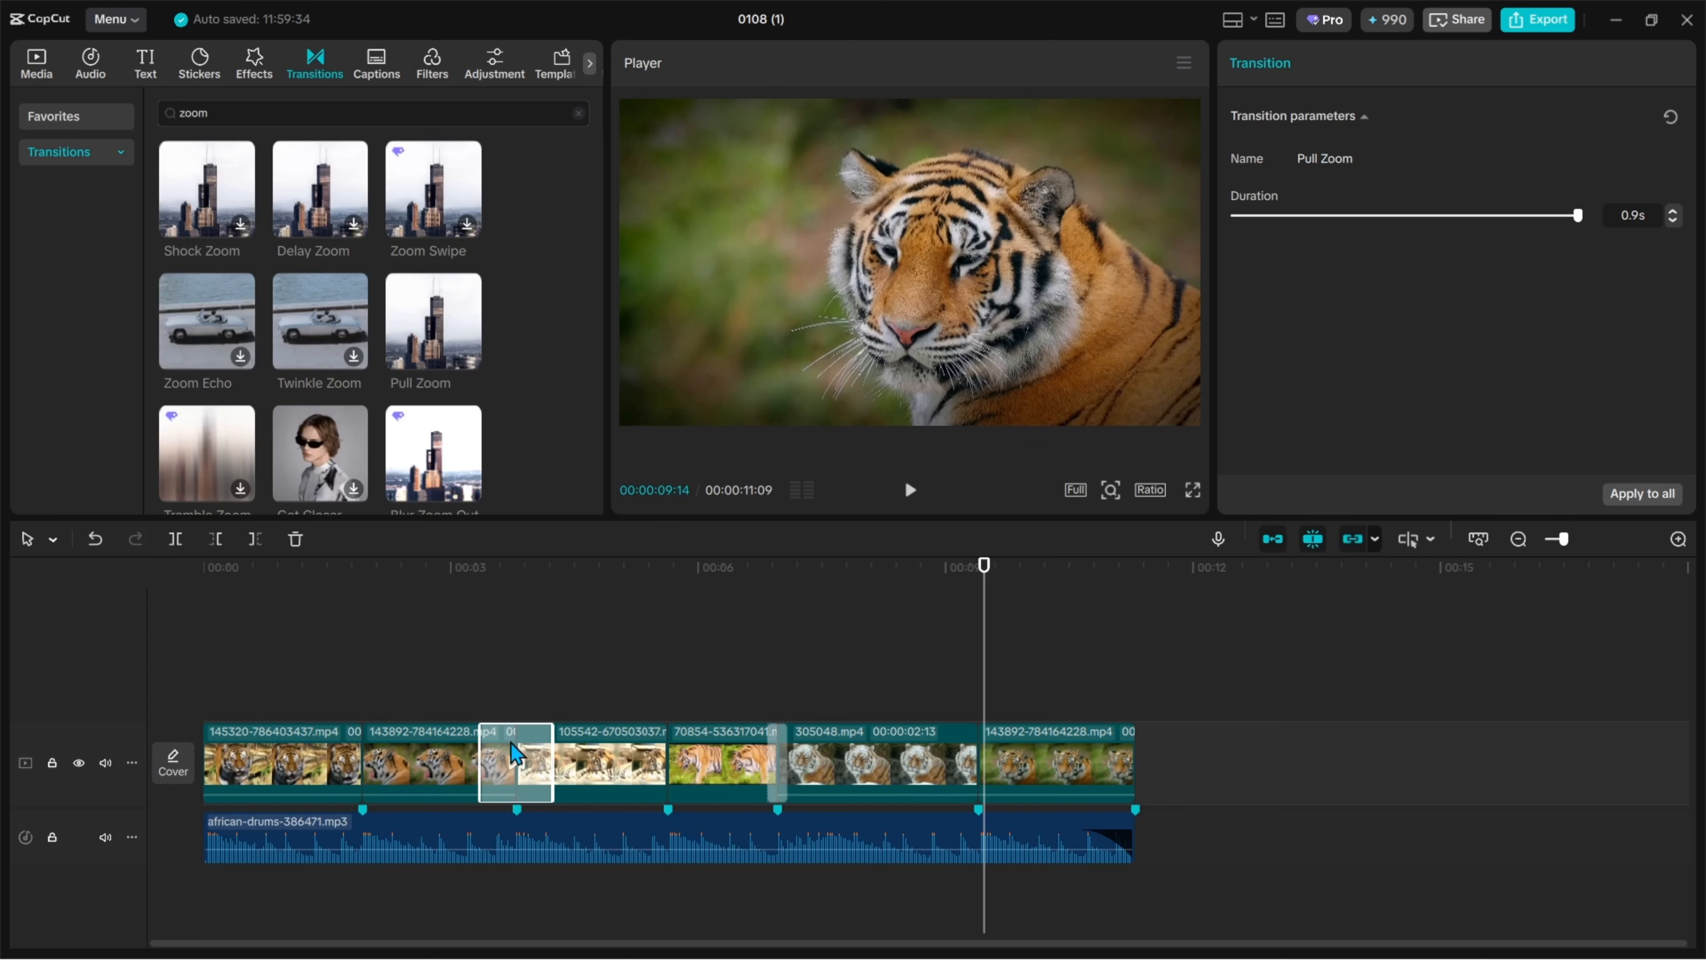
left_click_drag(1576, 215, 1400, 214)
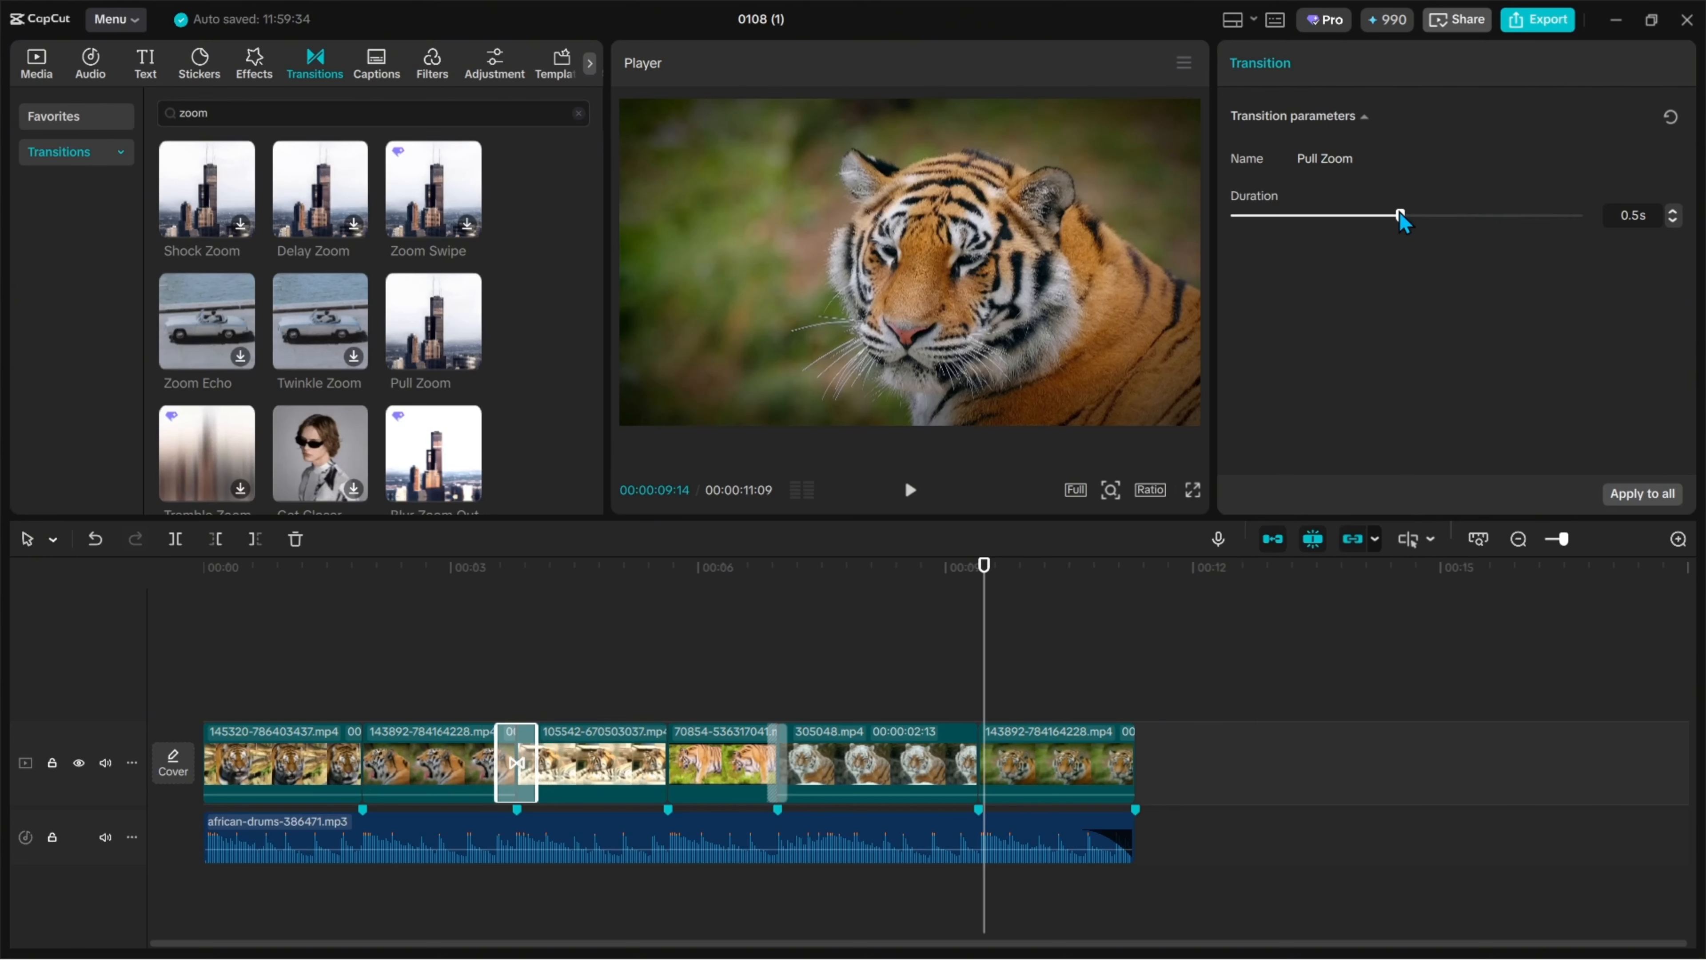
Step: Play the timeline twice across the Pull Zoom transition, then return the playhead to 00:00:03:14
left_click(476, 699)
left_click(912, 491)
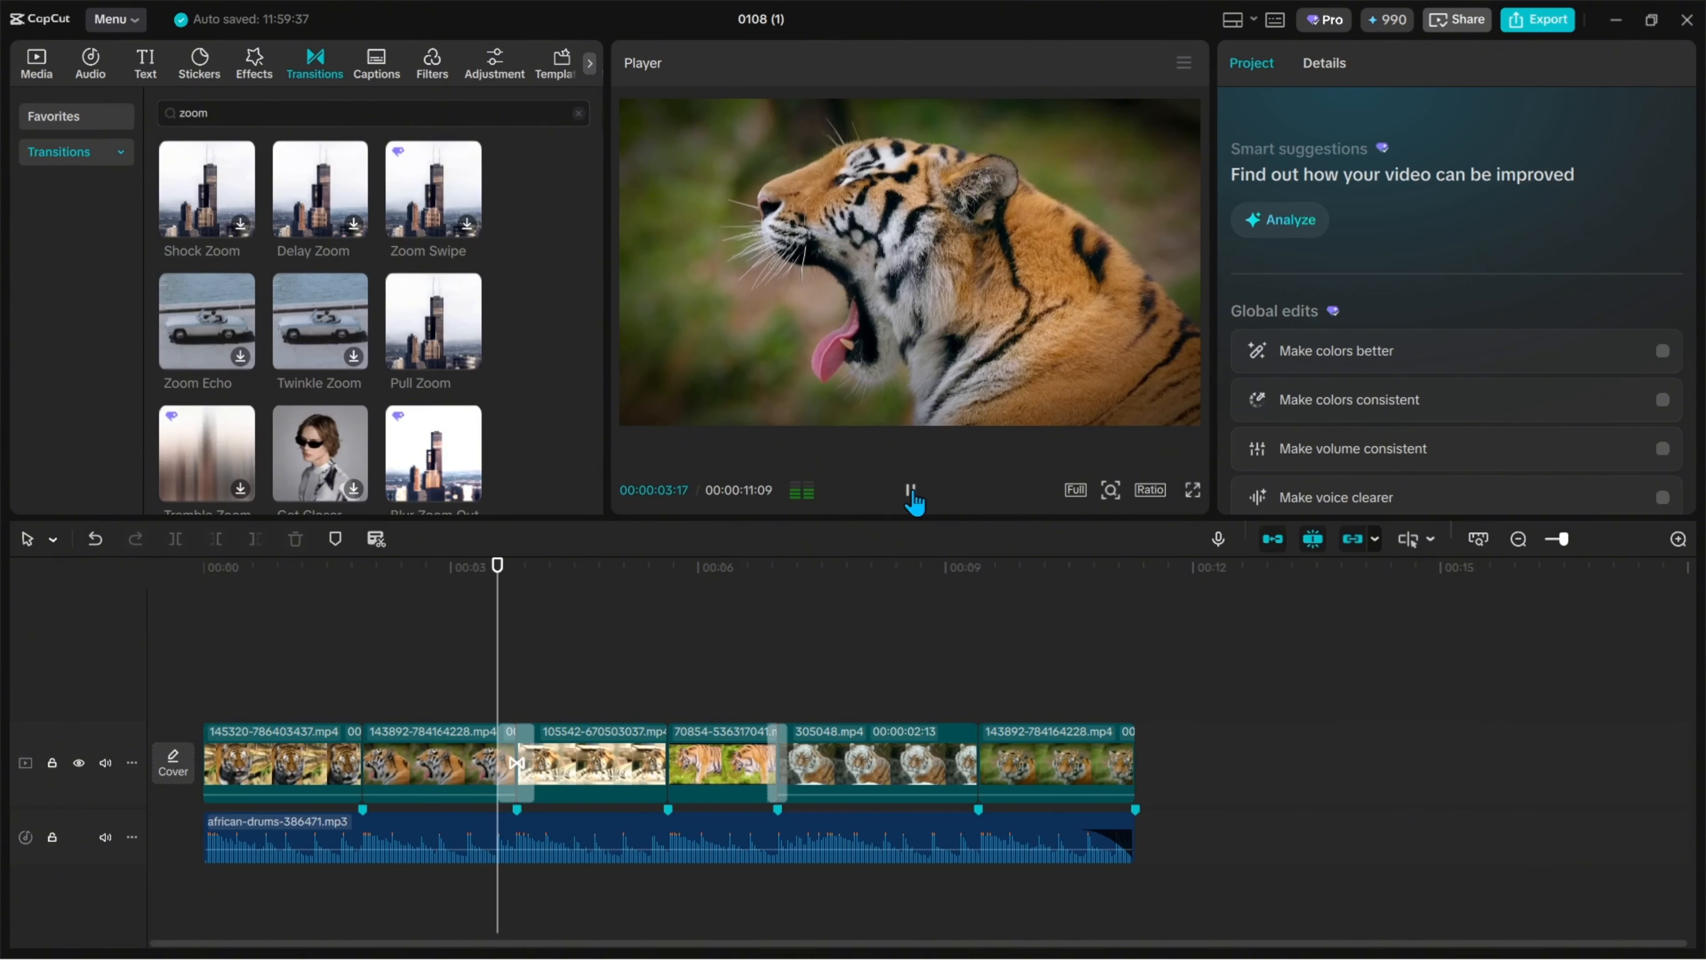
left_click(447, 695)
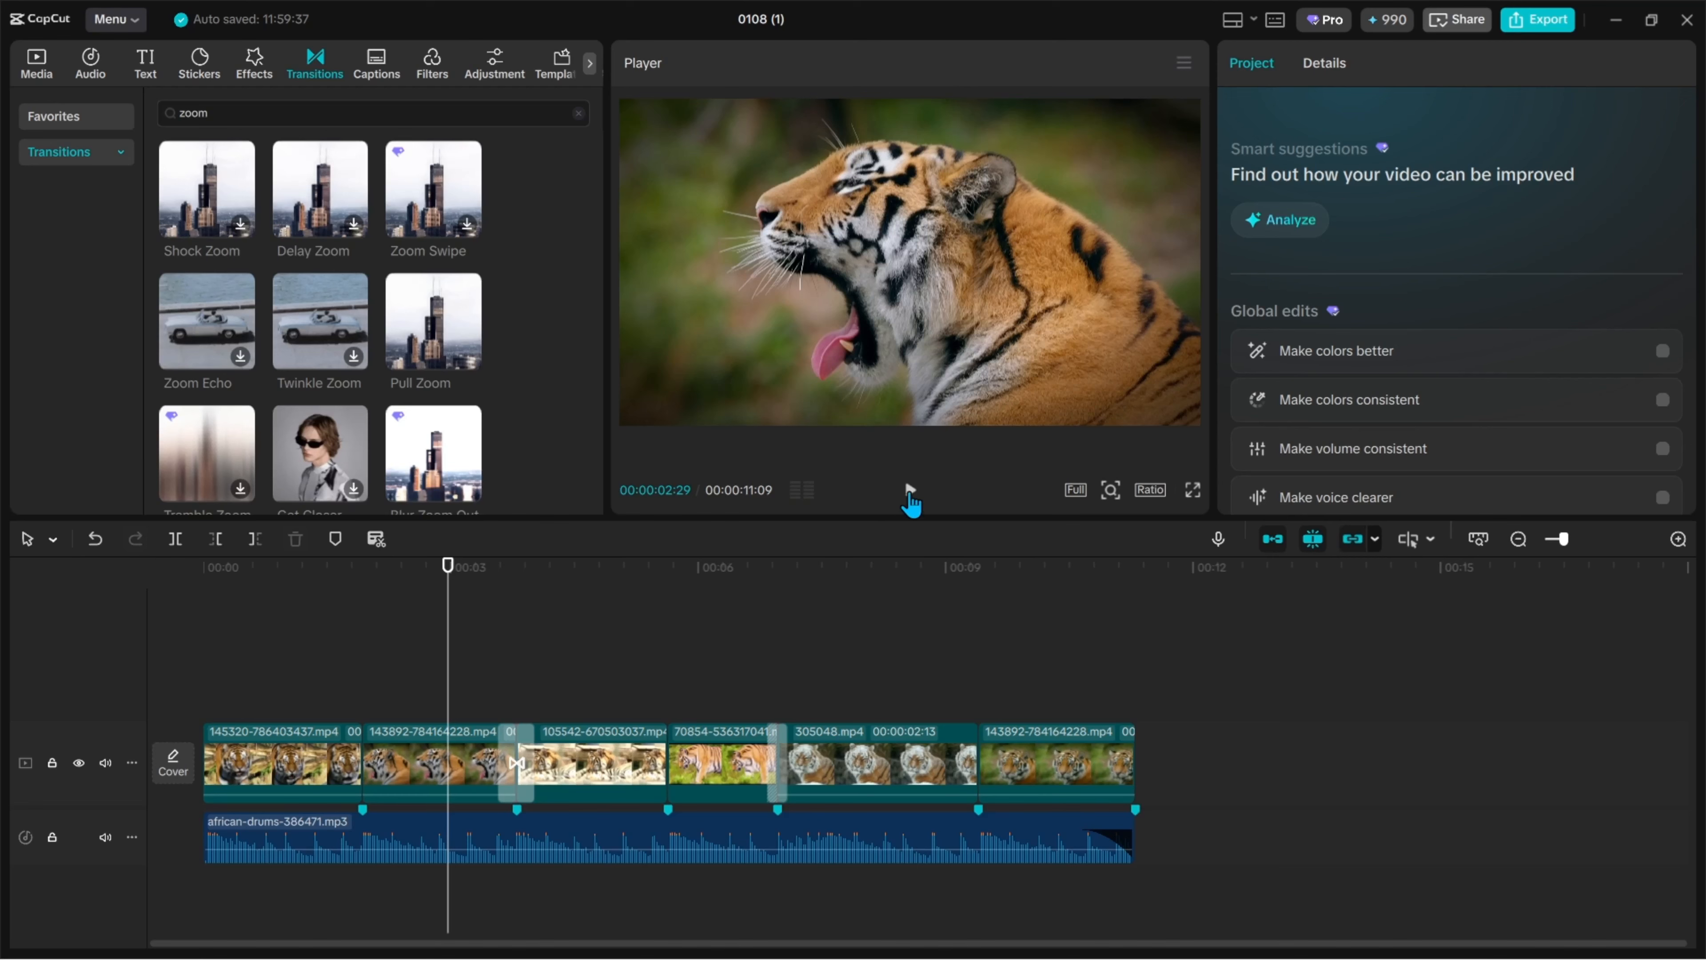
left_click(911, 496)
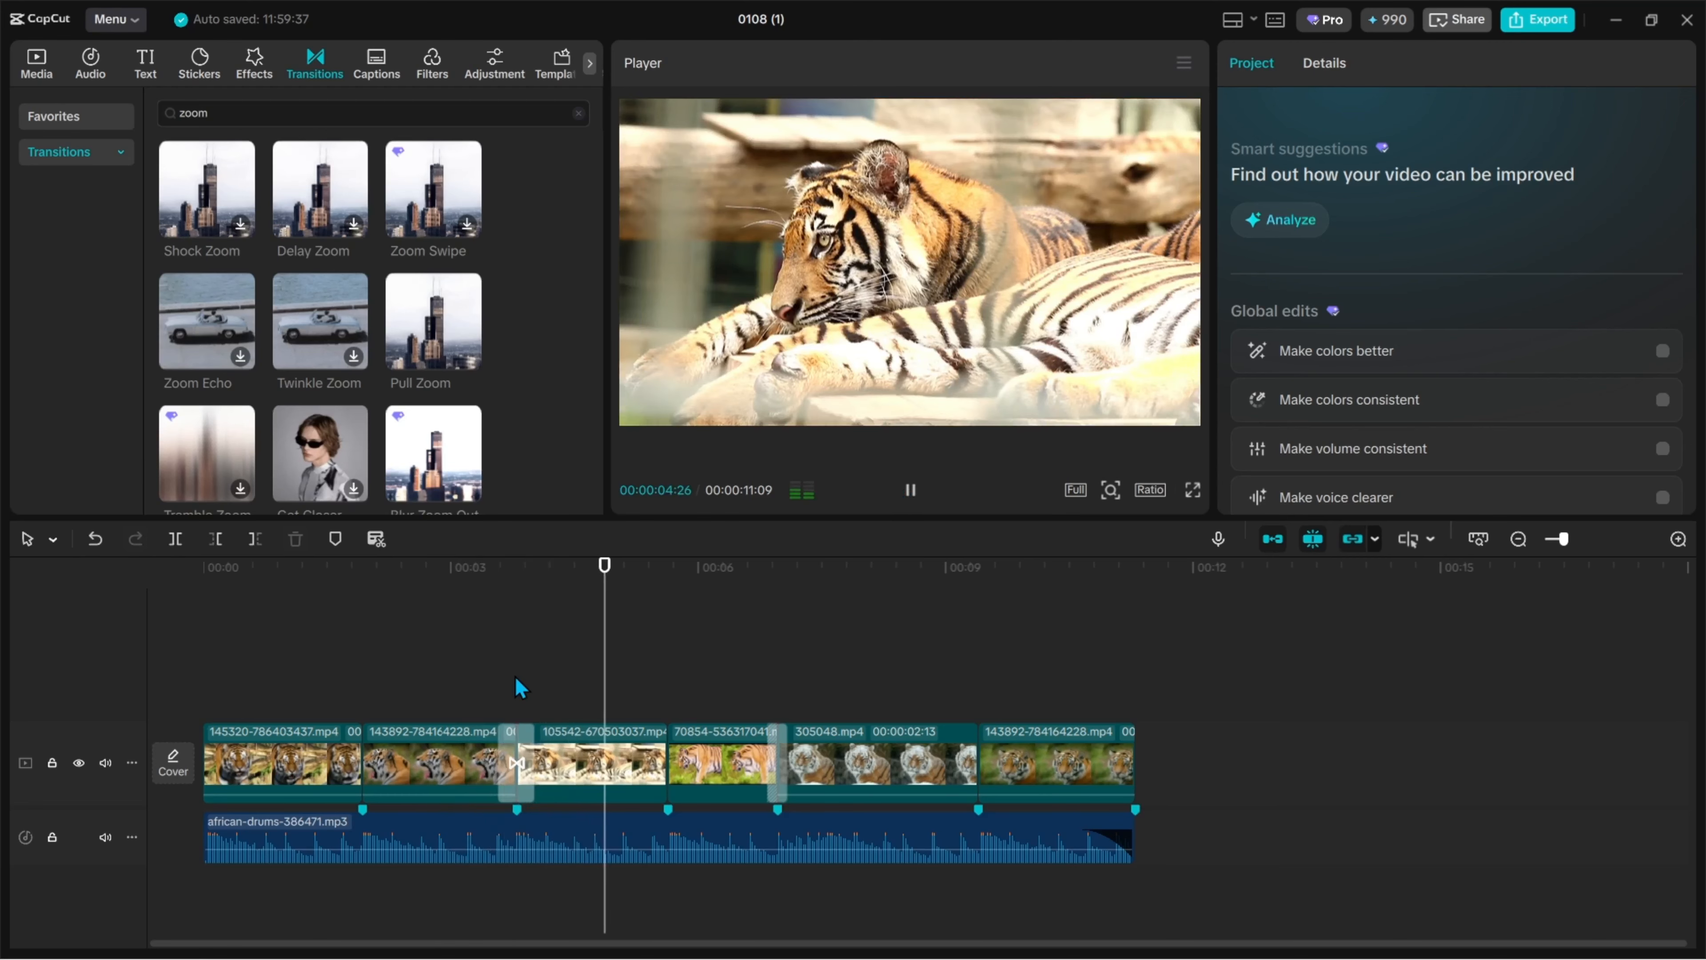
left_click(488, 679)
Step: Delete the Pull Zoom and Golden Flare transitions from the timeline
left_click(517, 746)
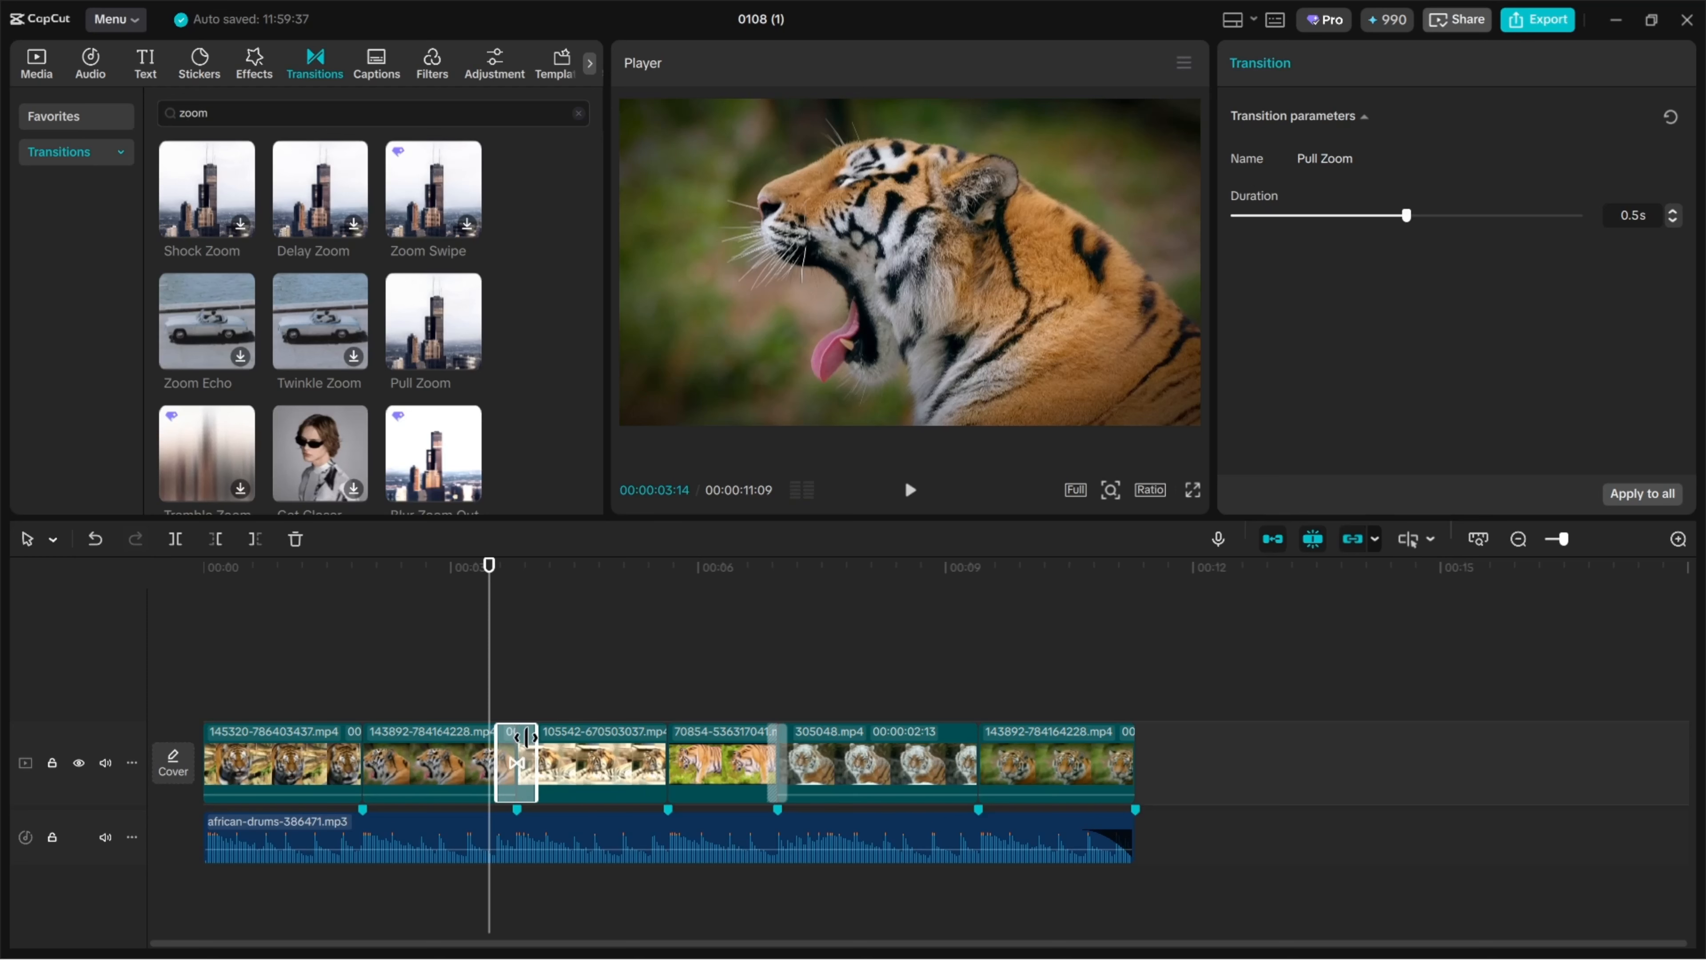
left_click(538, 715)
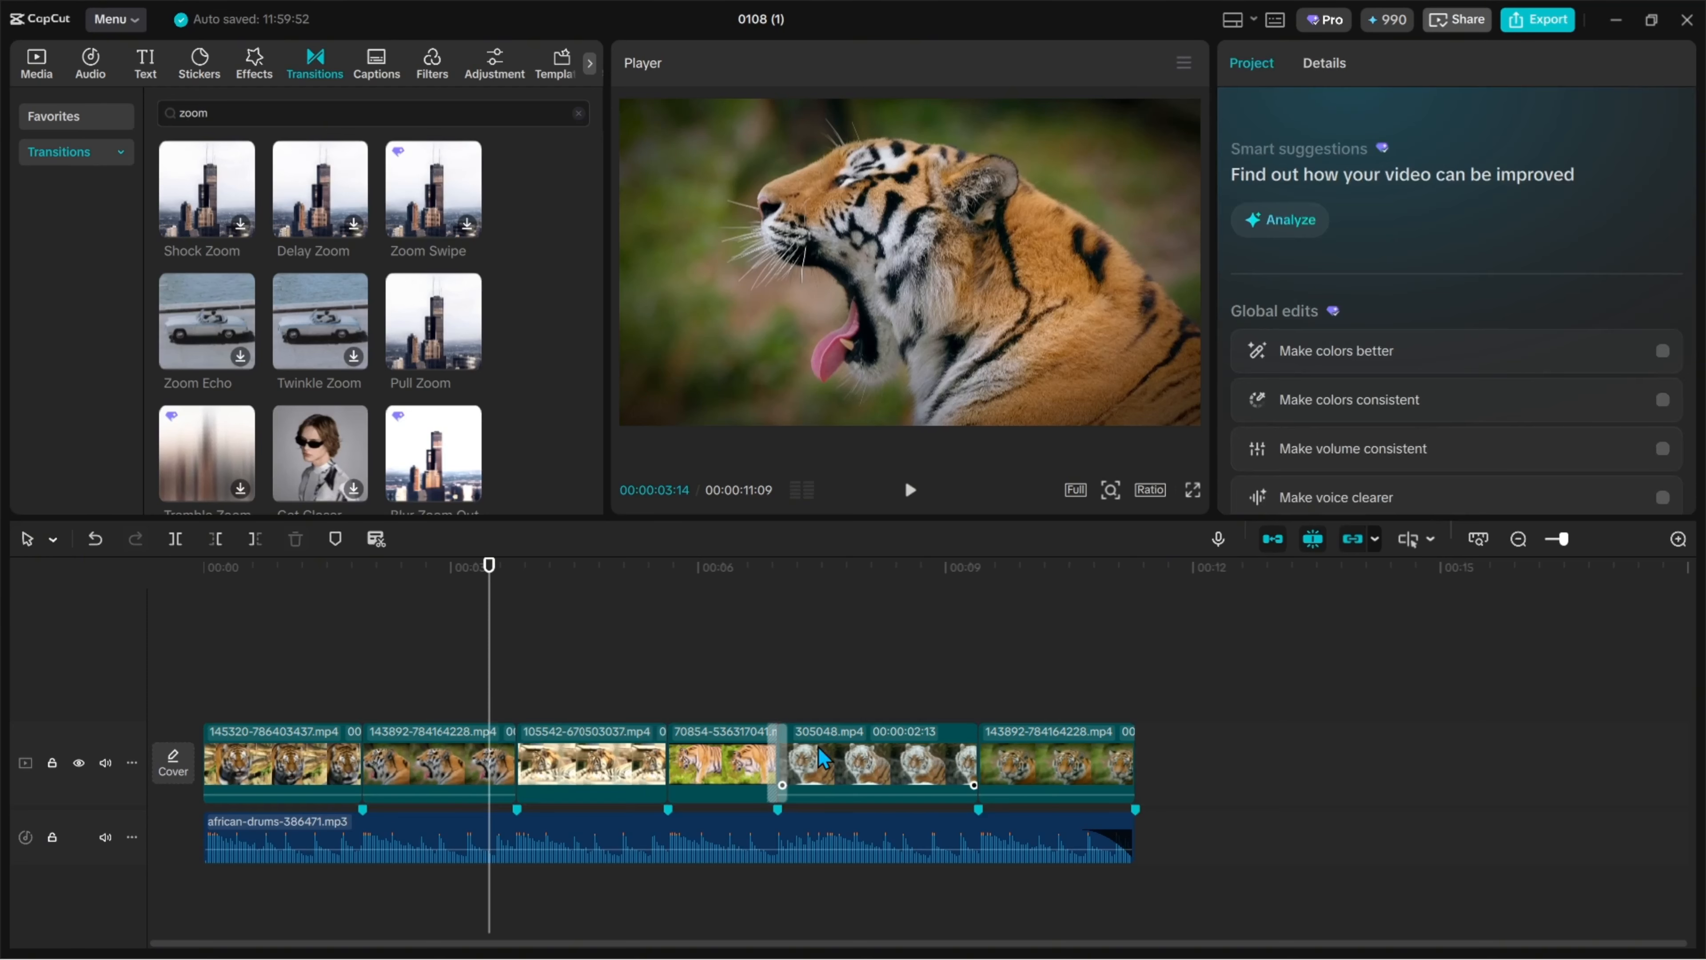
left_click(778, 742)
key("Delete")
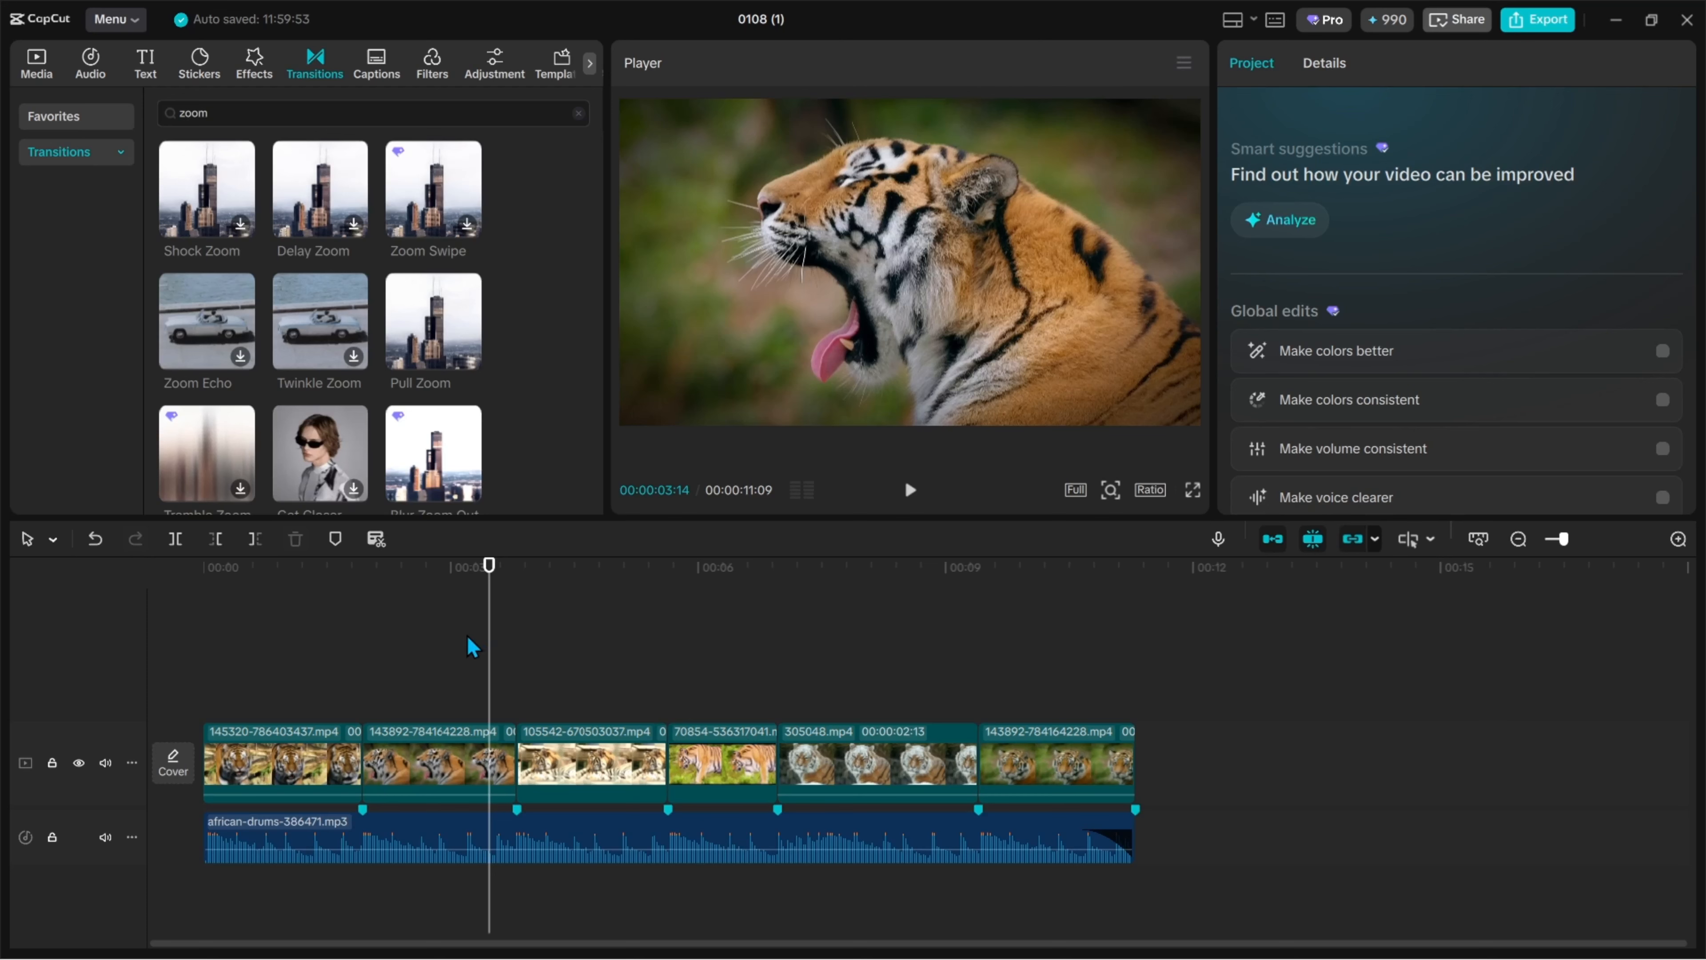
Step: Scrub through the timeline and bring the playhead back to 00:00:00:00
left_click(456, 647)
left_click_drag(455, 649, 300, 681)
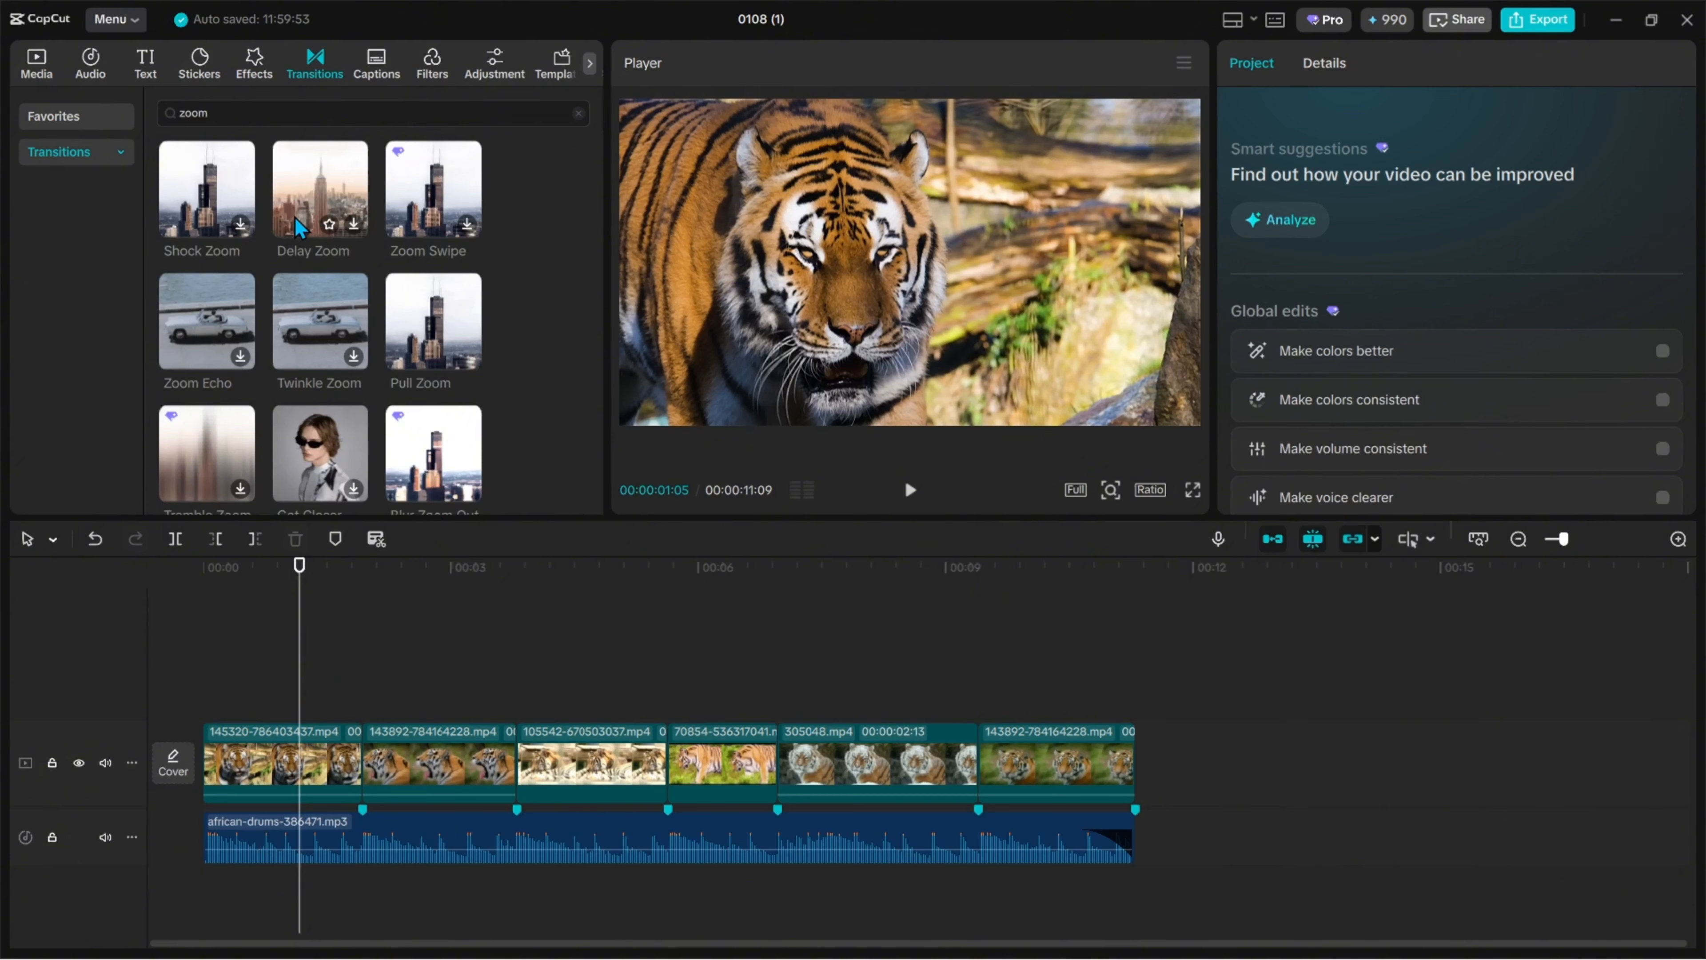
left_click(737, 695)
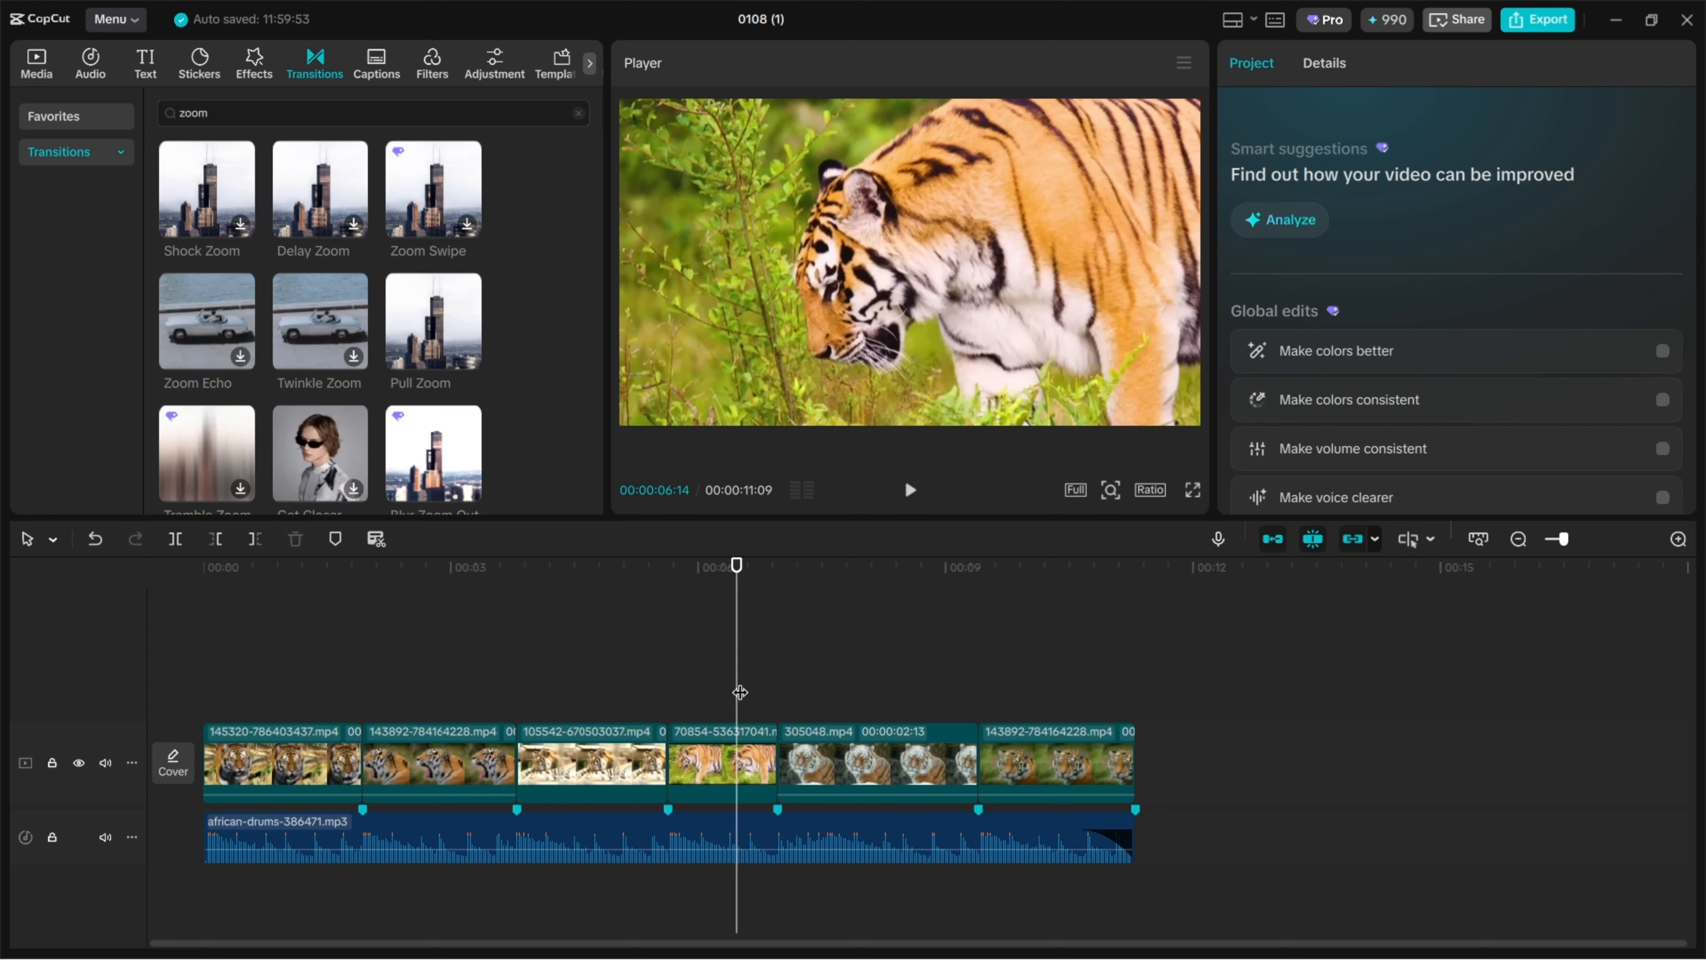
left_click(373, 686)
left_click(228, 687)
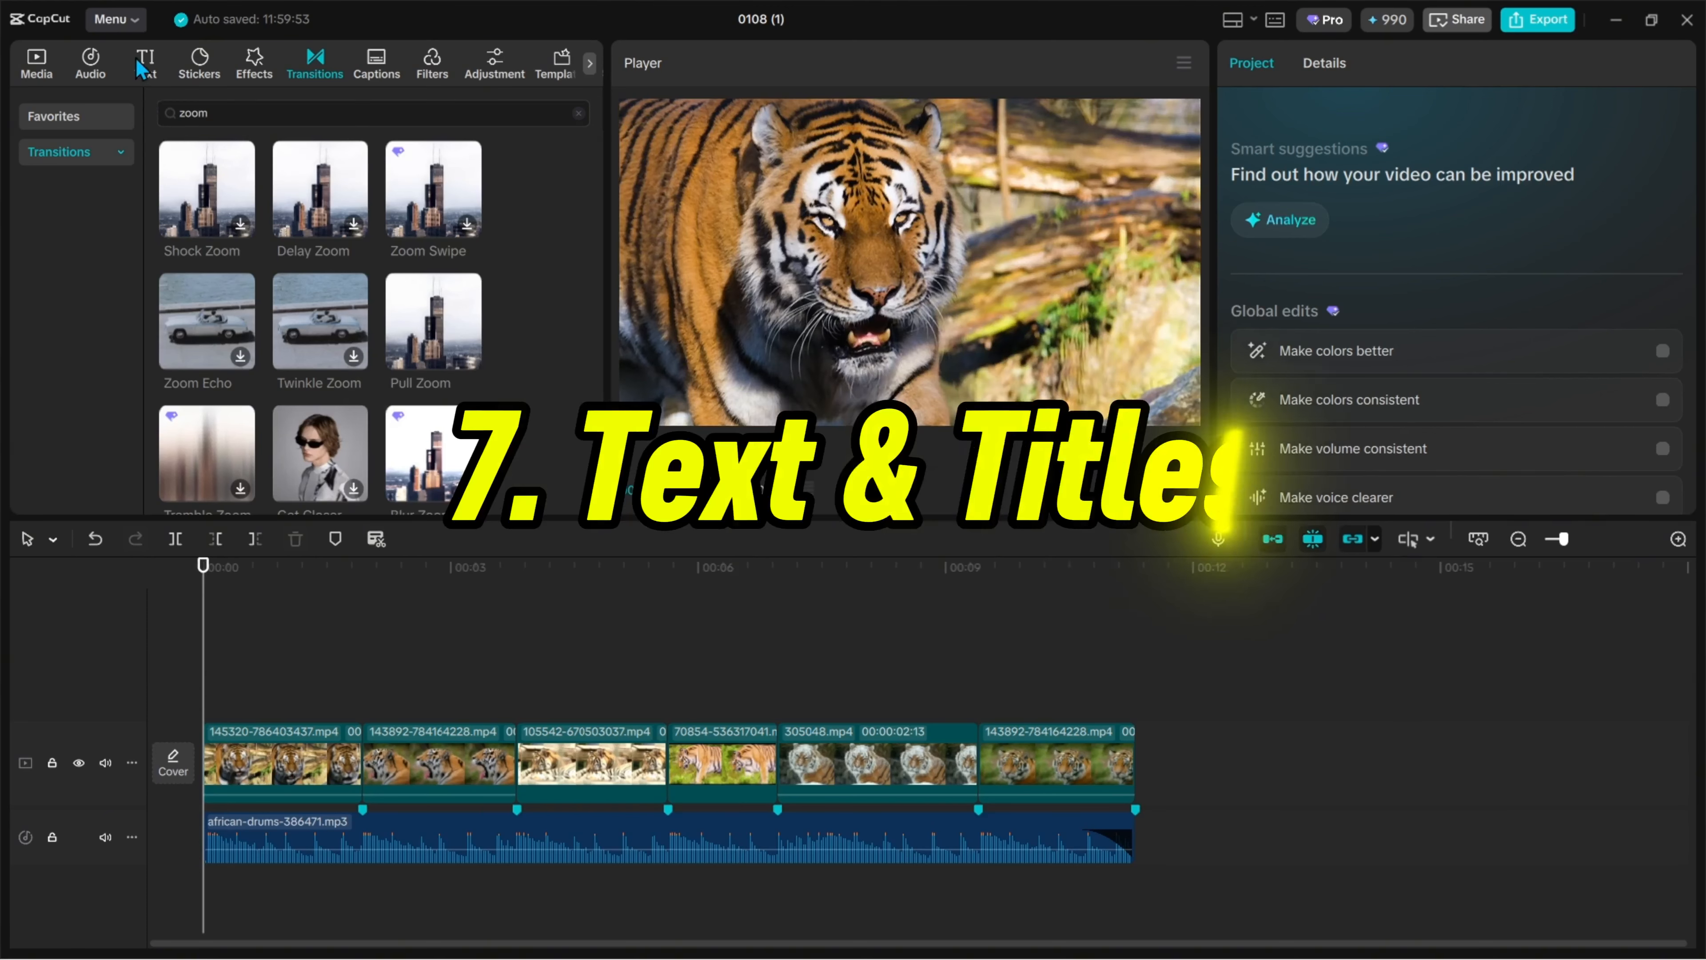
Step: Add a Default text clip above the video at the timeline's start and trim it to end with the first video clip
left_click(145, 64)
left_click_drag(205, 148, 203, 700)
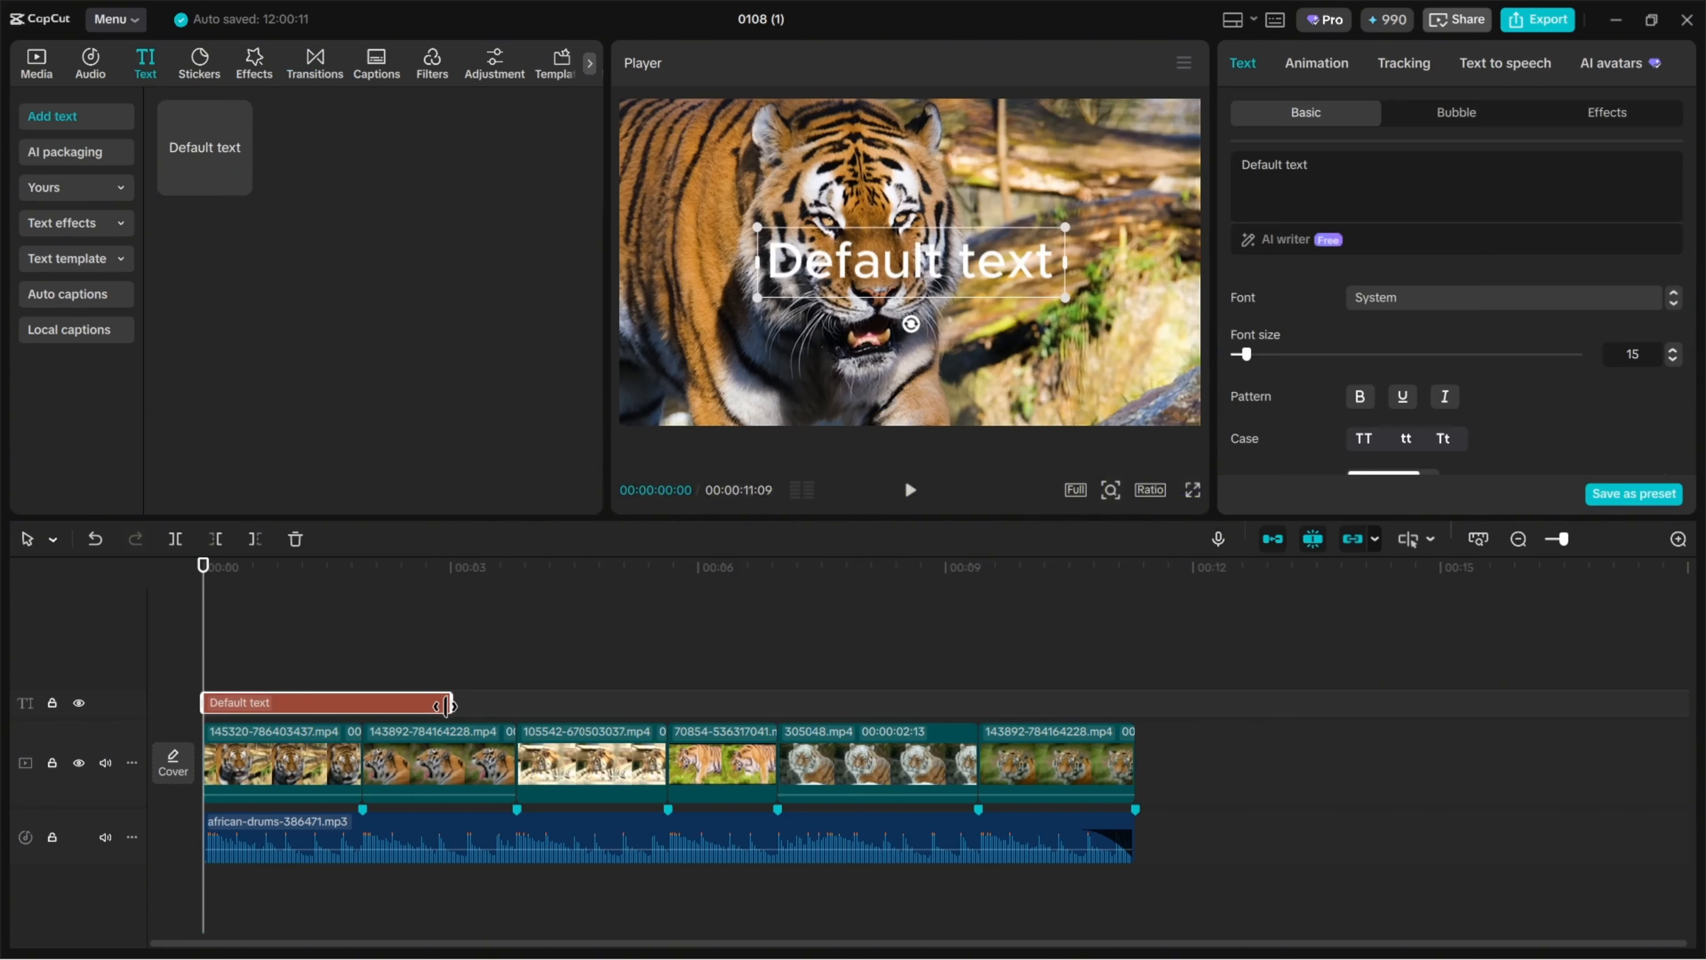
left_click_drag(449, 699, 363, 700)
Step: Move the playhead to 00:00:00:24 and replace the title's placeholder text with "The Tiger"
left_click(271, 681)
left_click(299, 711)
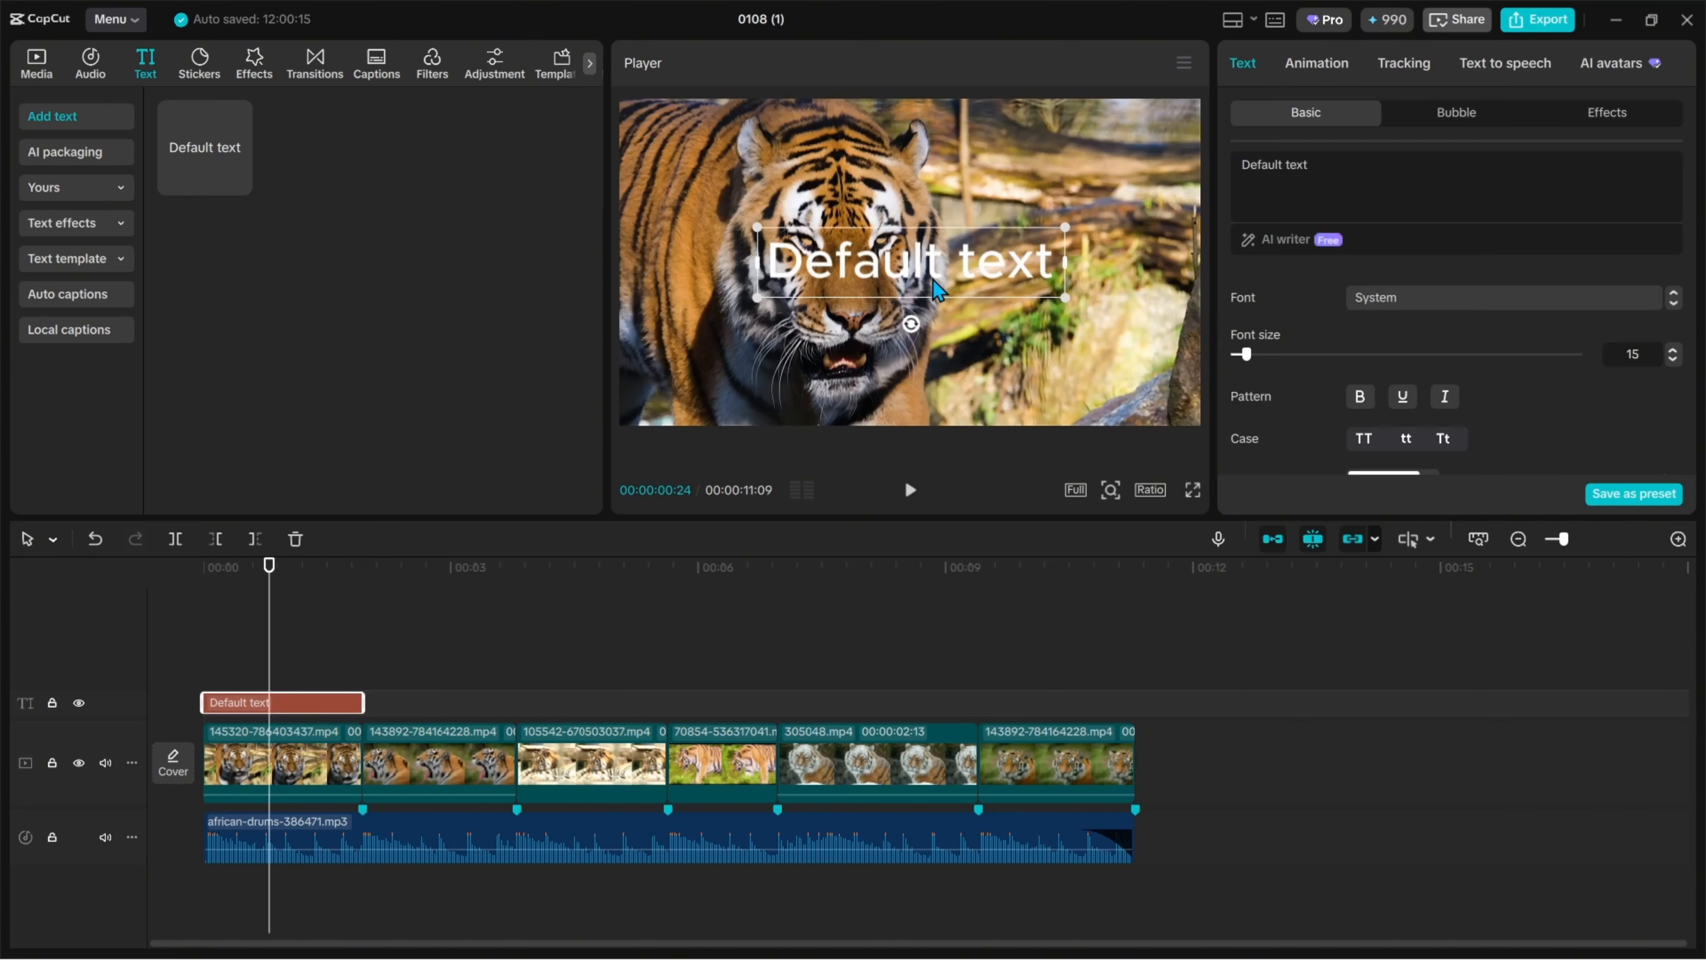
double_click(939, 261)
type("The Tiger")
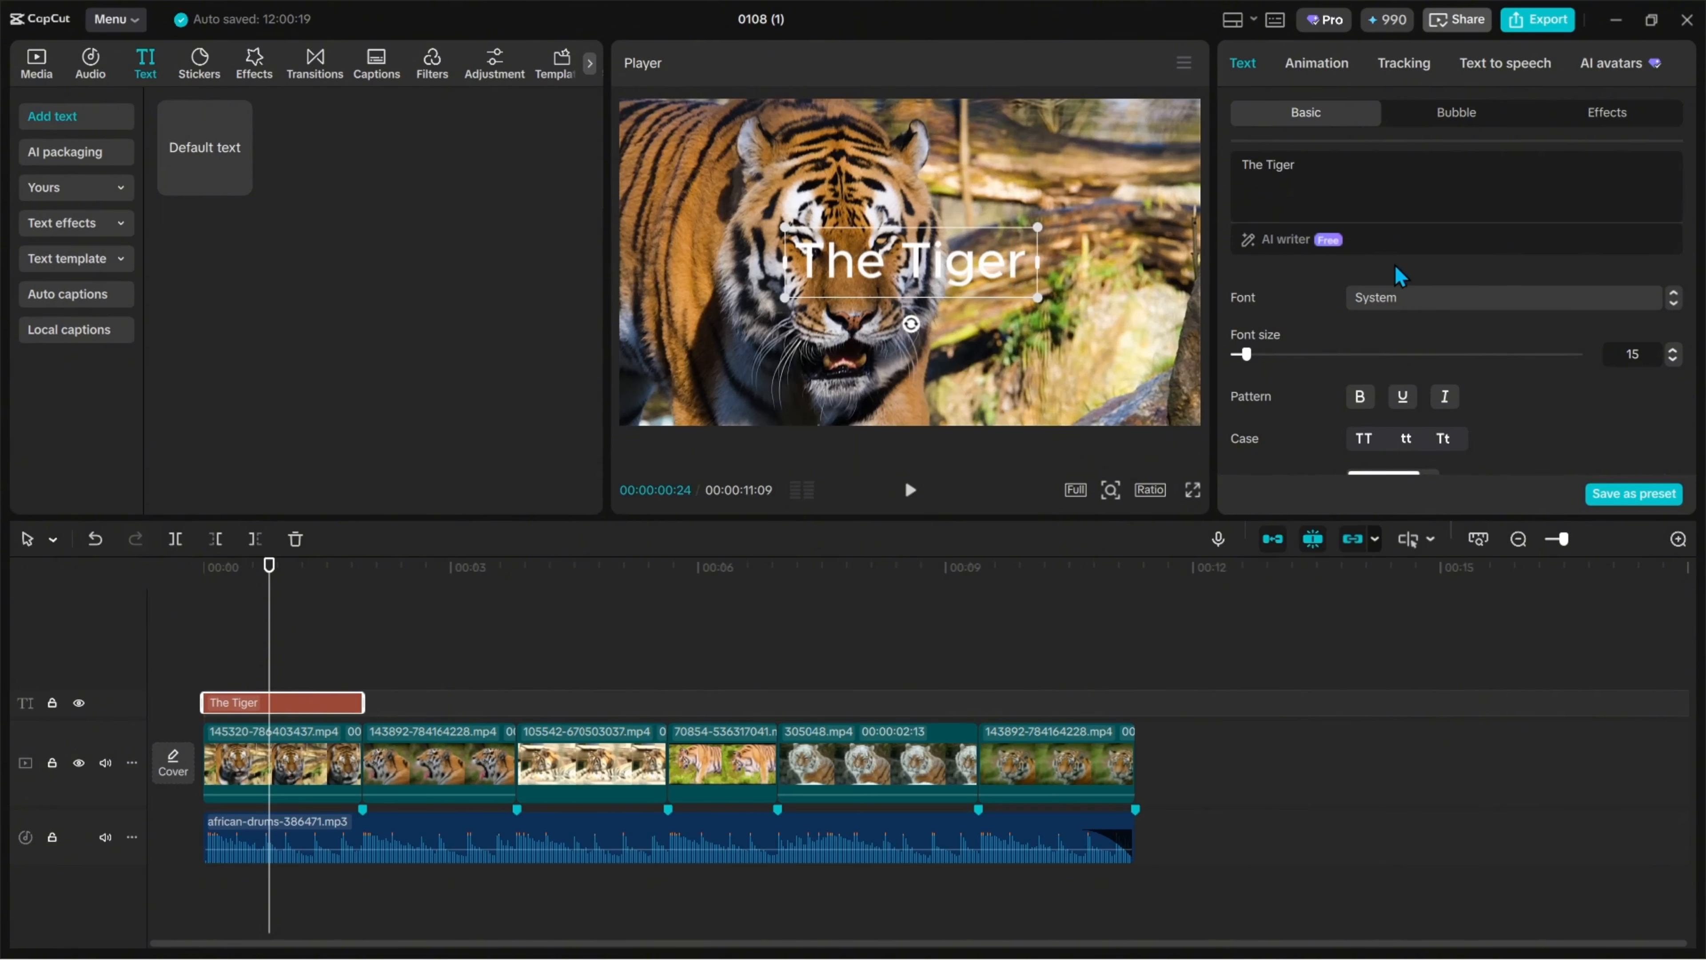
Step: Show all fonts instead of only commercial ones and apply MPLUS2-Blk to the "The Tiger" title
left_click(1409, 298)
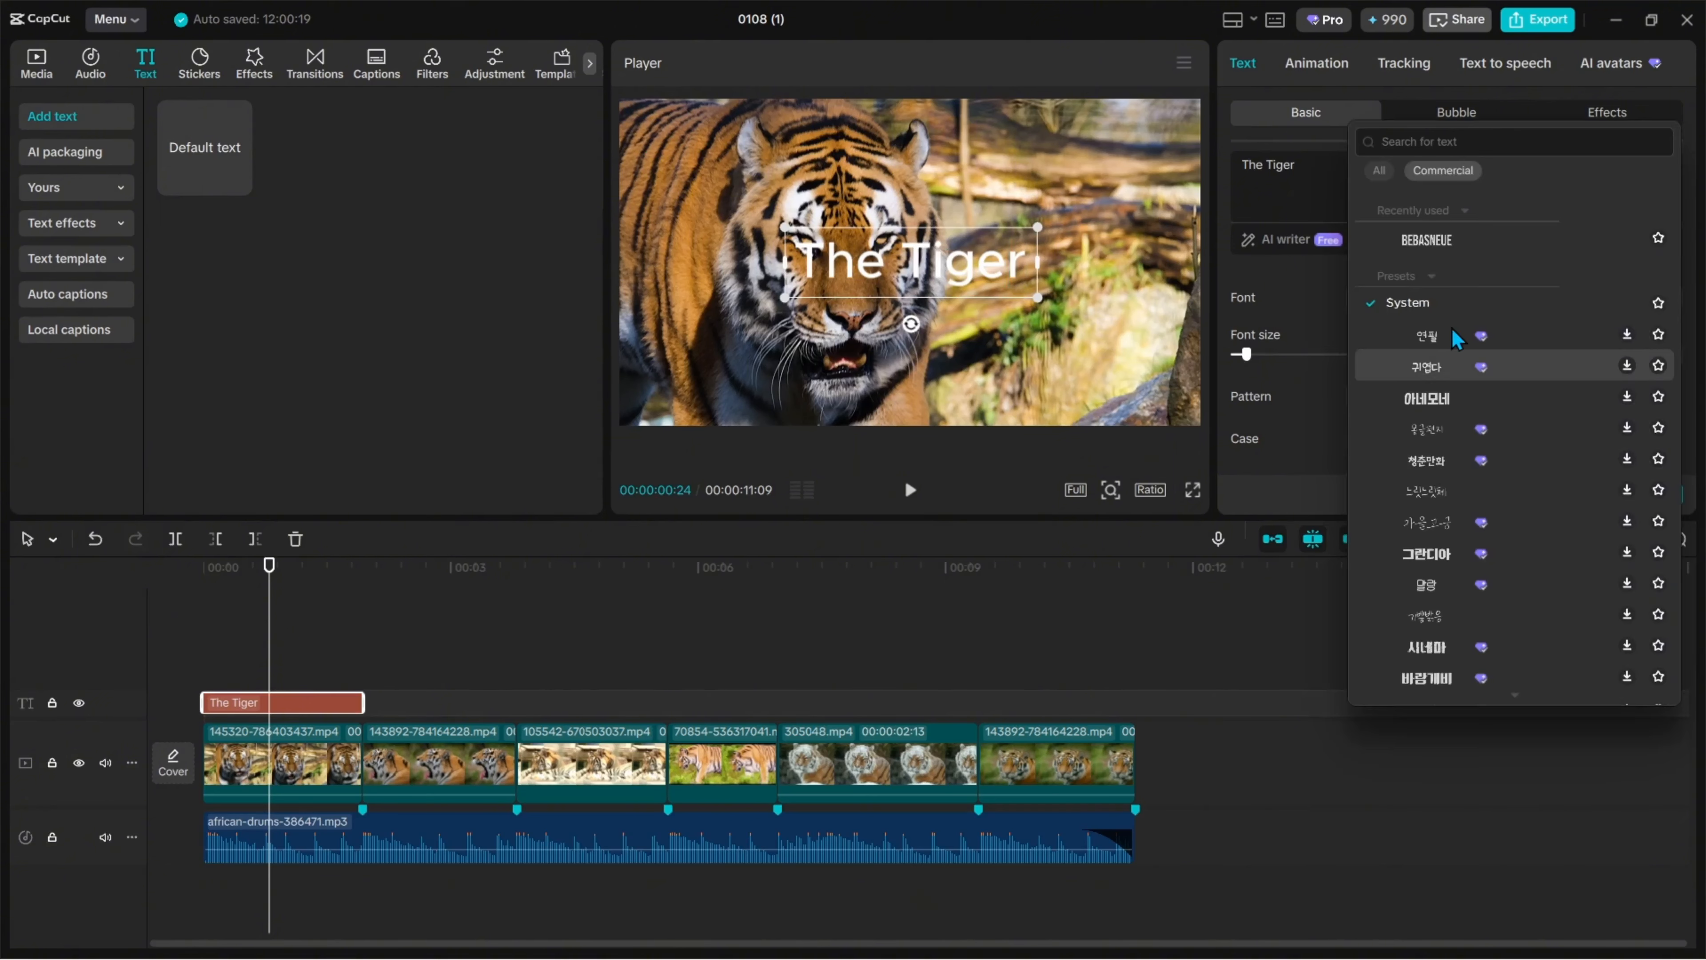
scroll(1450, 589, "down", 10)
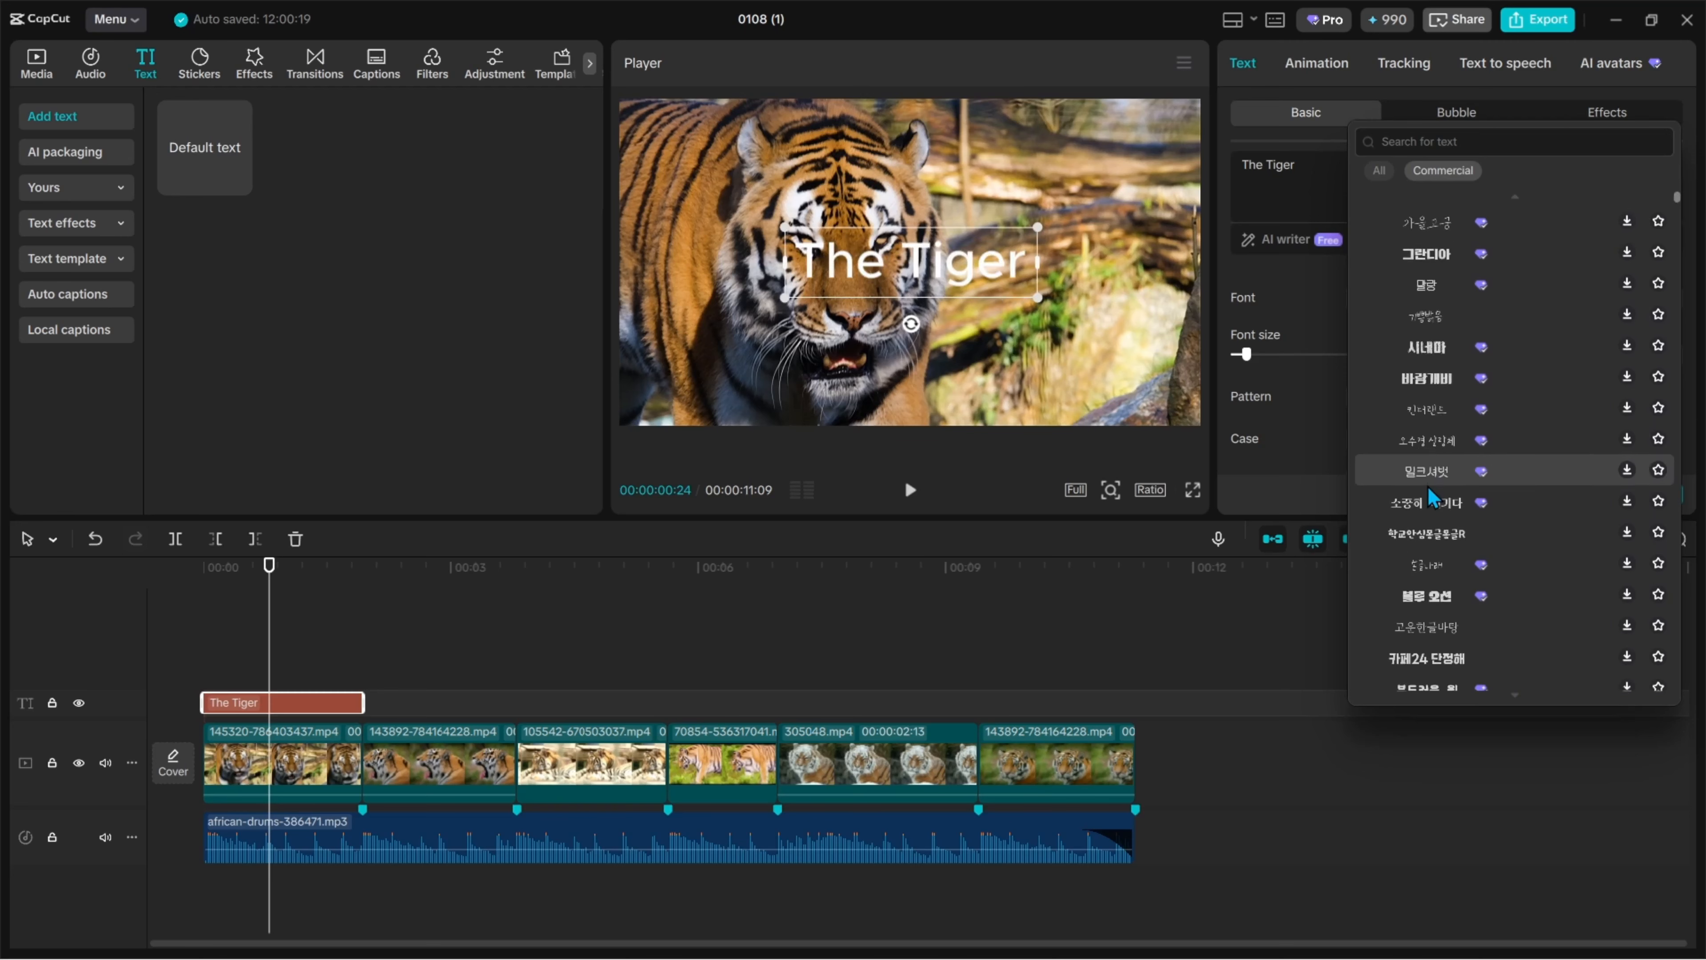
scroll(1450, 590, "down", 5)
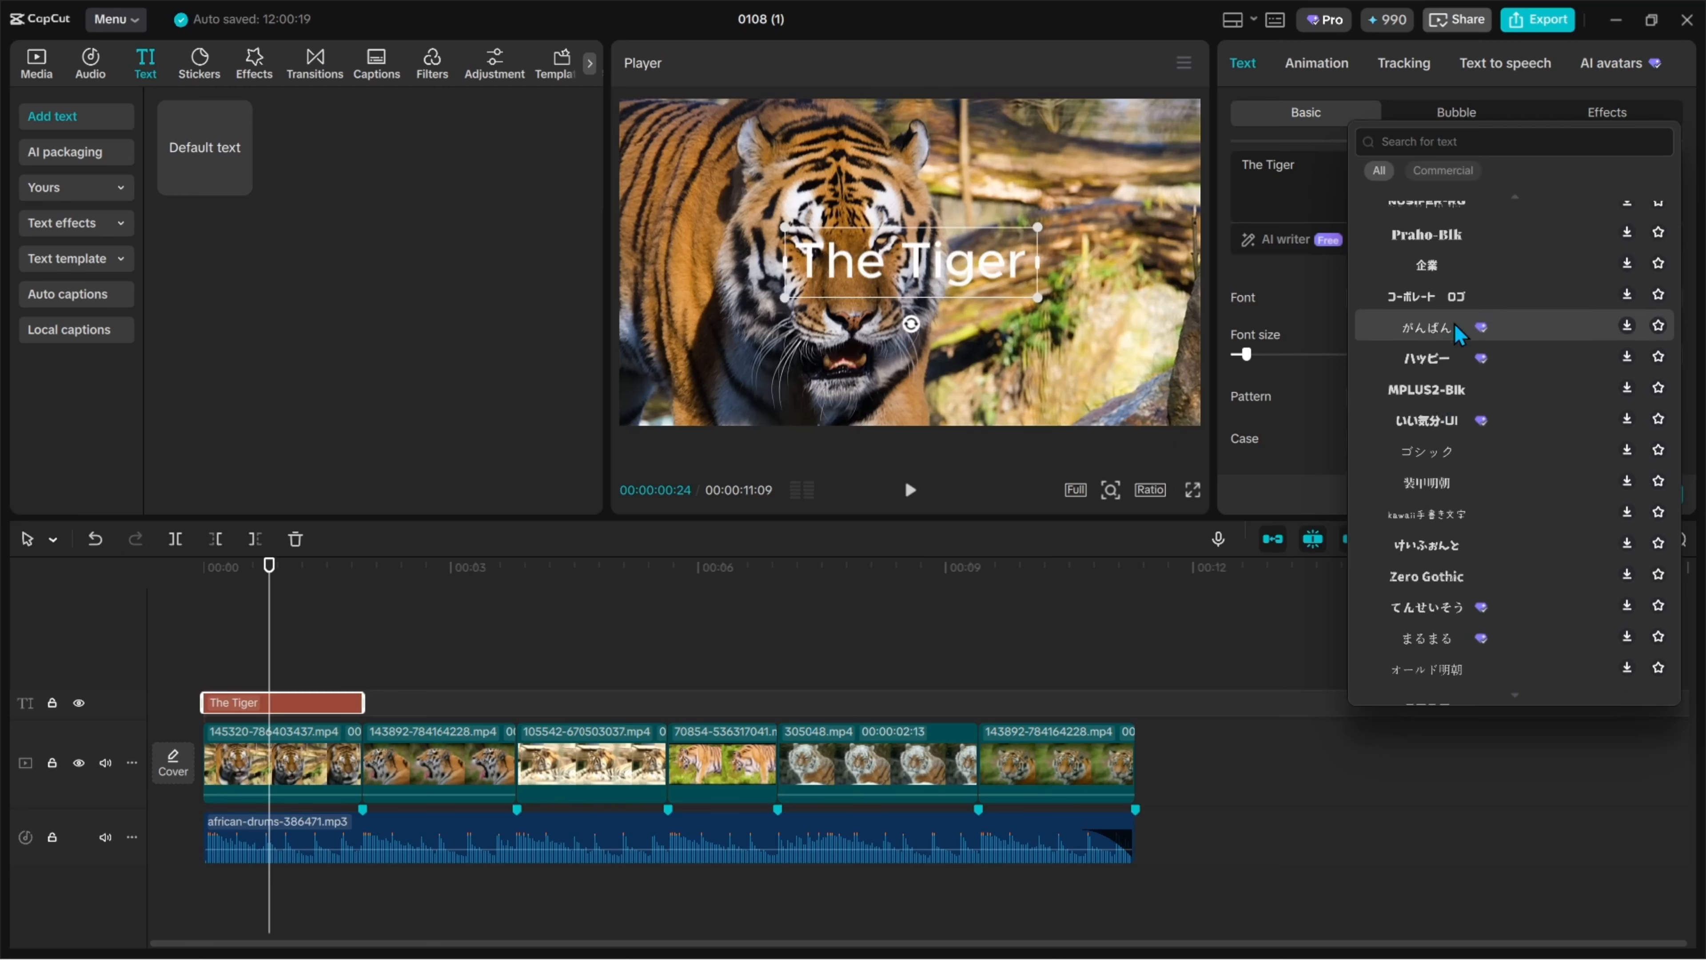
left_click(1451, 390)
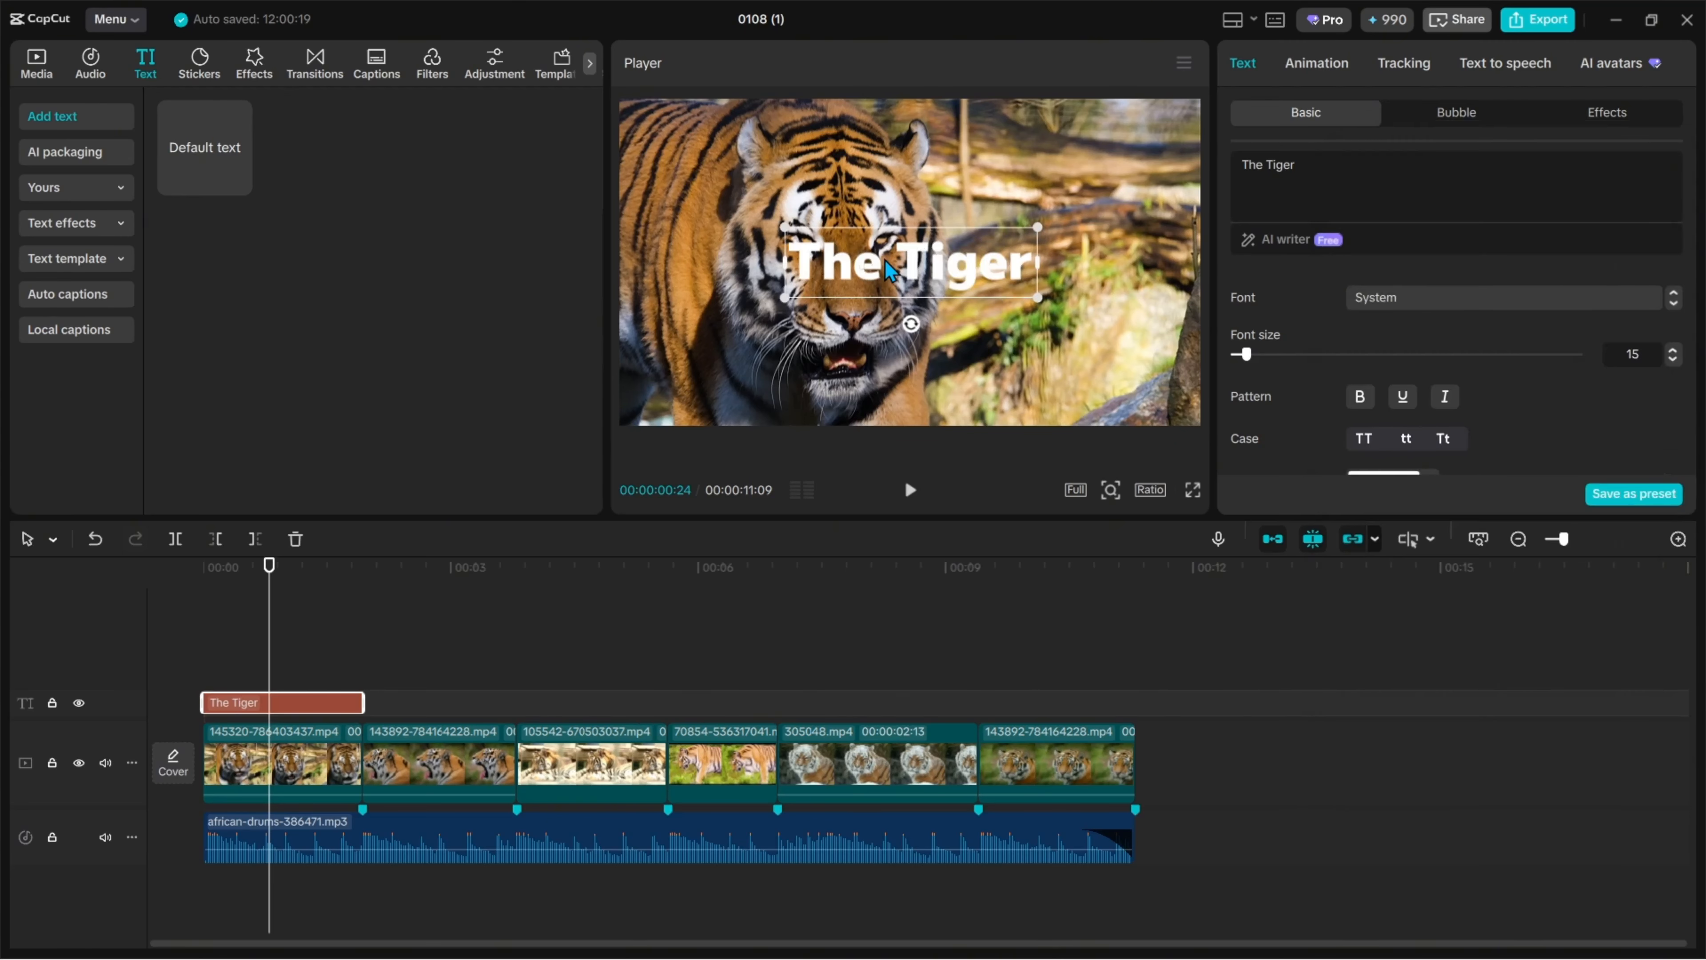
Step: Select the "The Tiger" title clip and look at its text effects, returning to its basic text settings
left_click(793, 287)
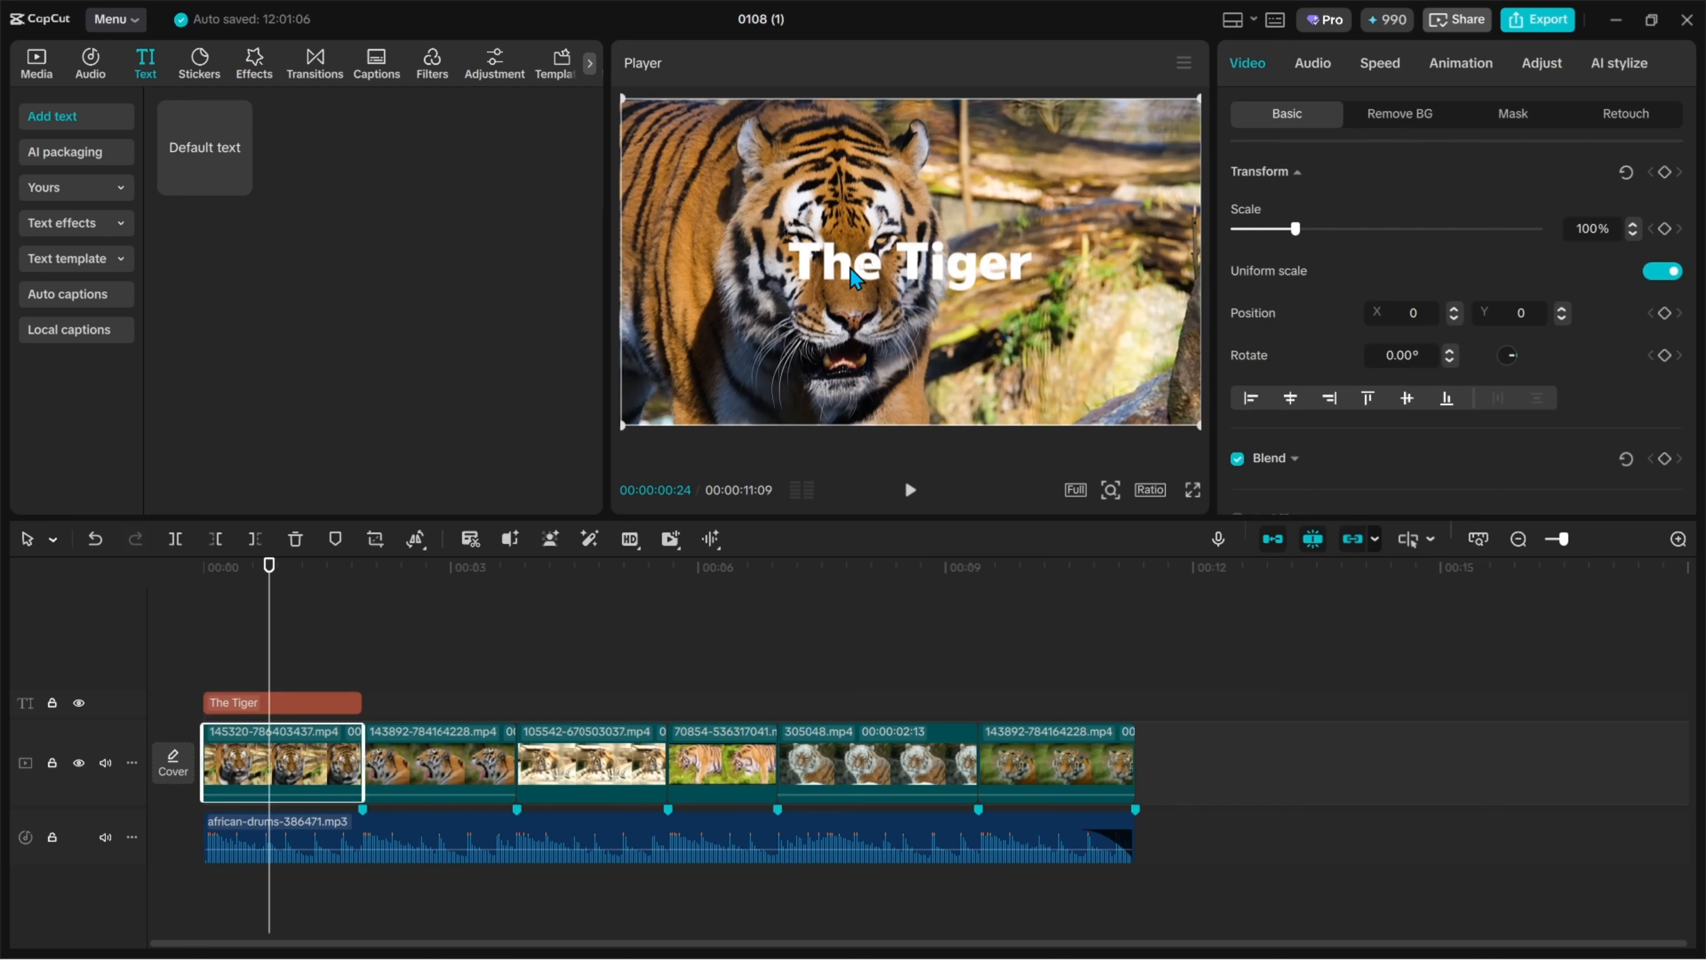
left_click(315, 702)
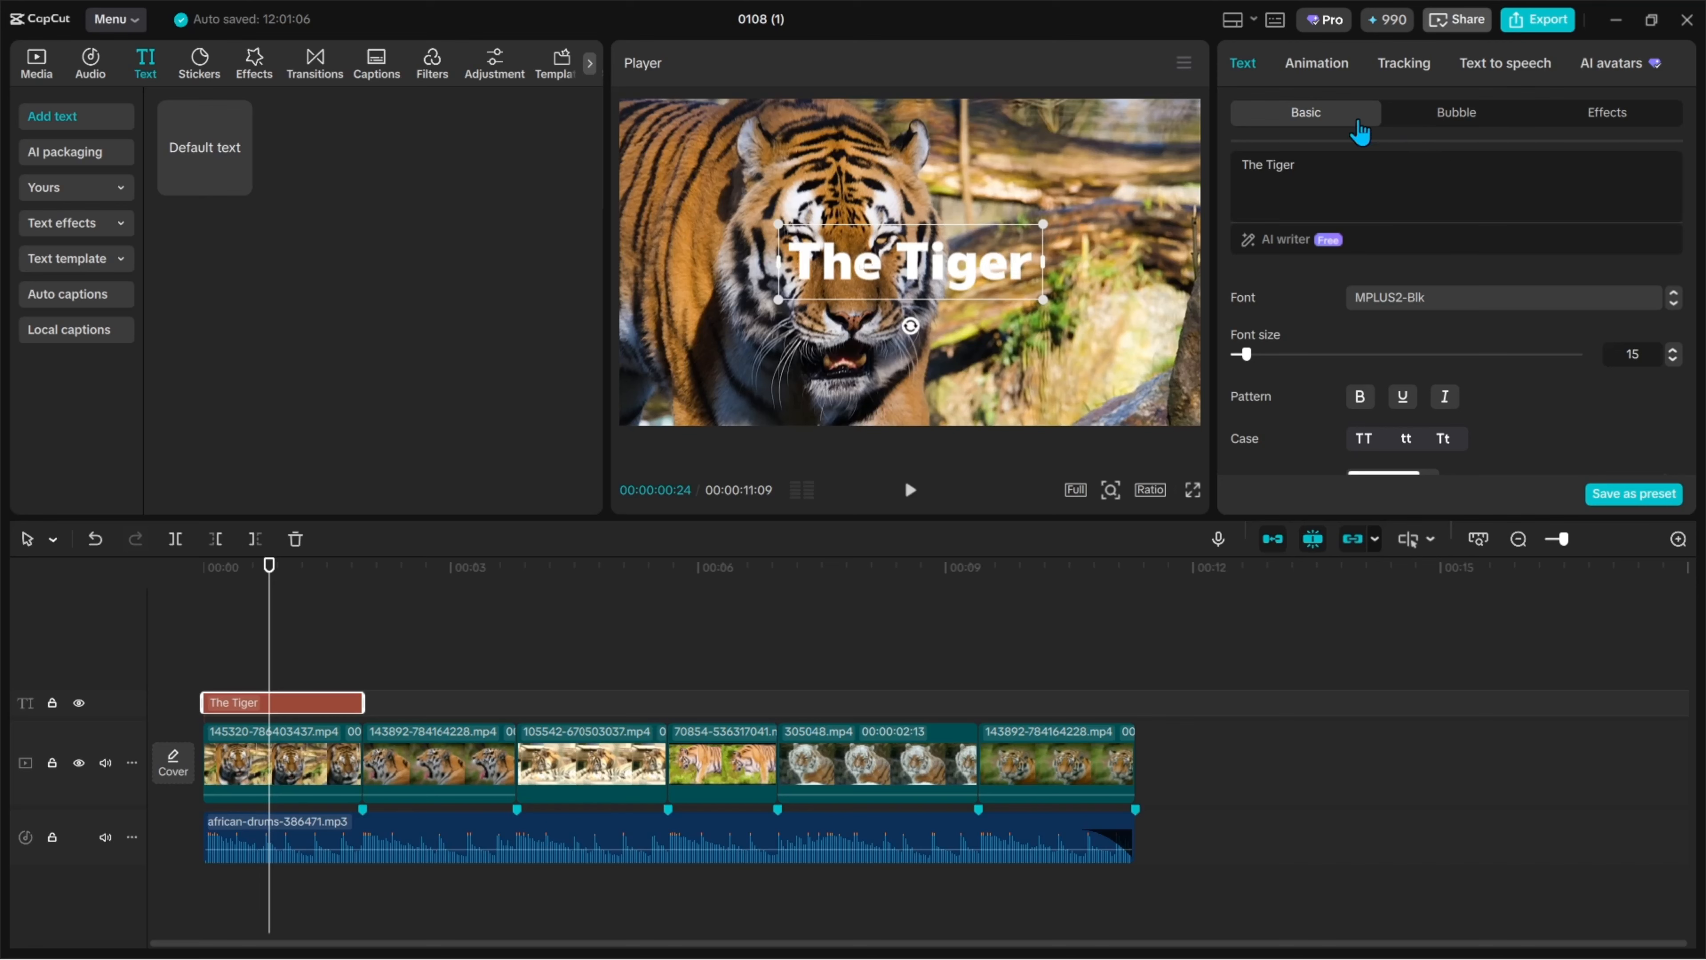
left_click(1616, 116)
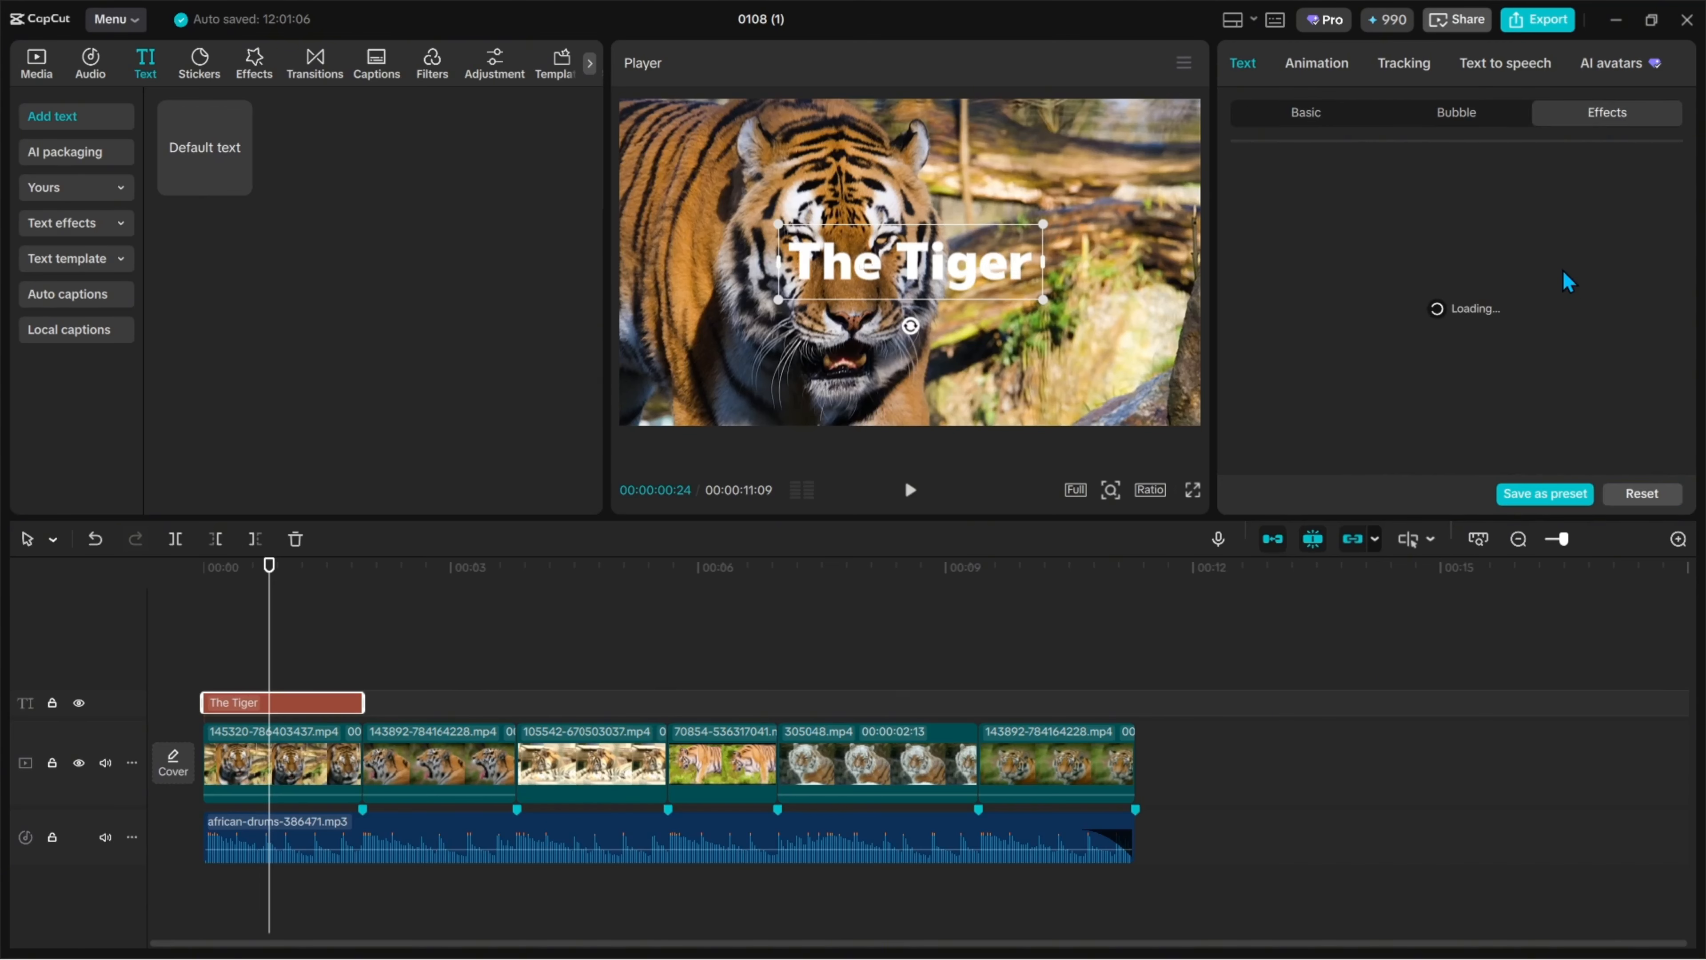
left_click(1329, 119)
Step: Browse the entrance animations and apply "Blur …Right" to the "The Tiger" title
left_click(1320, 60)
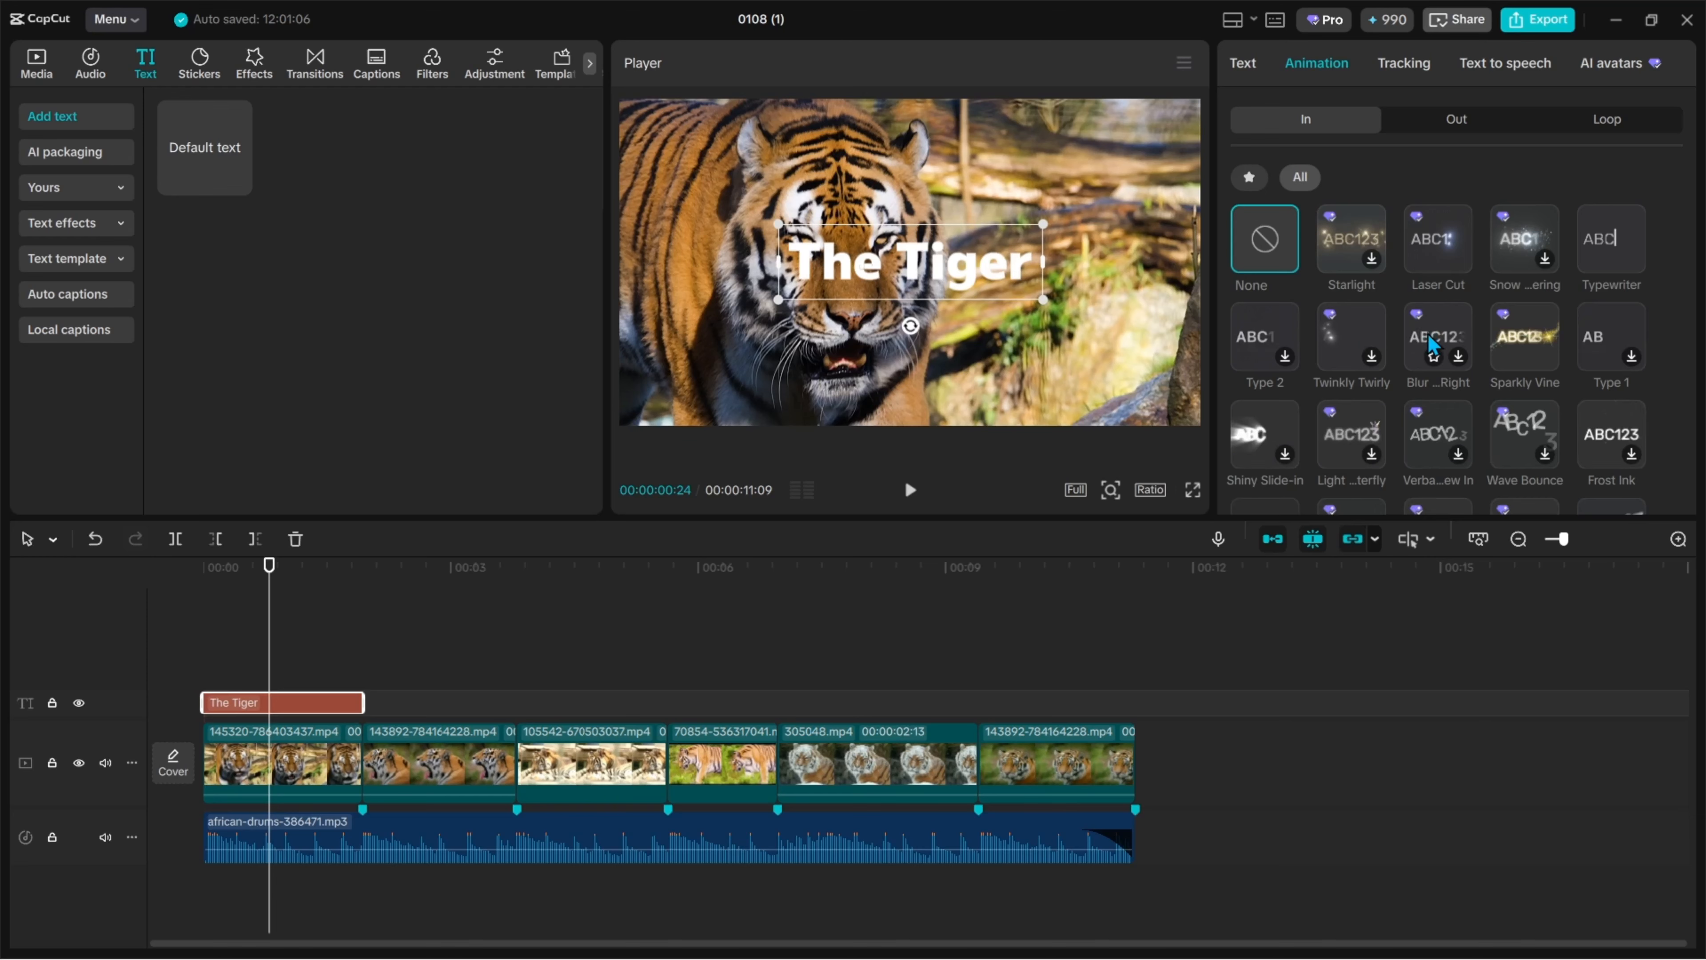
scroll(1536, 336, "down", 5)
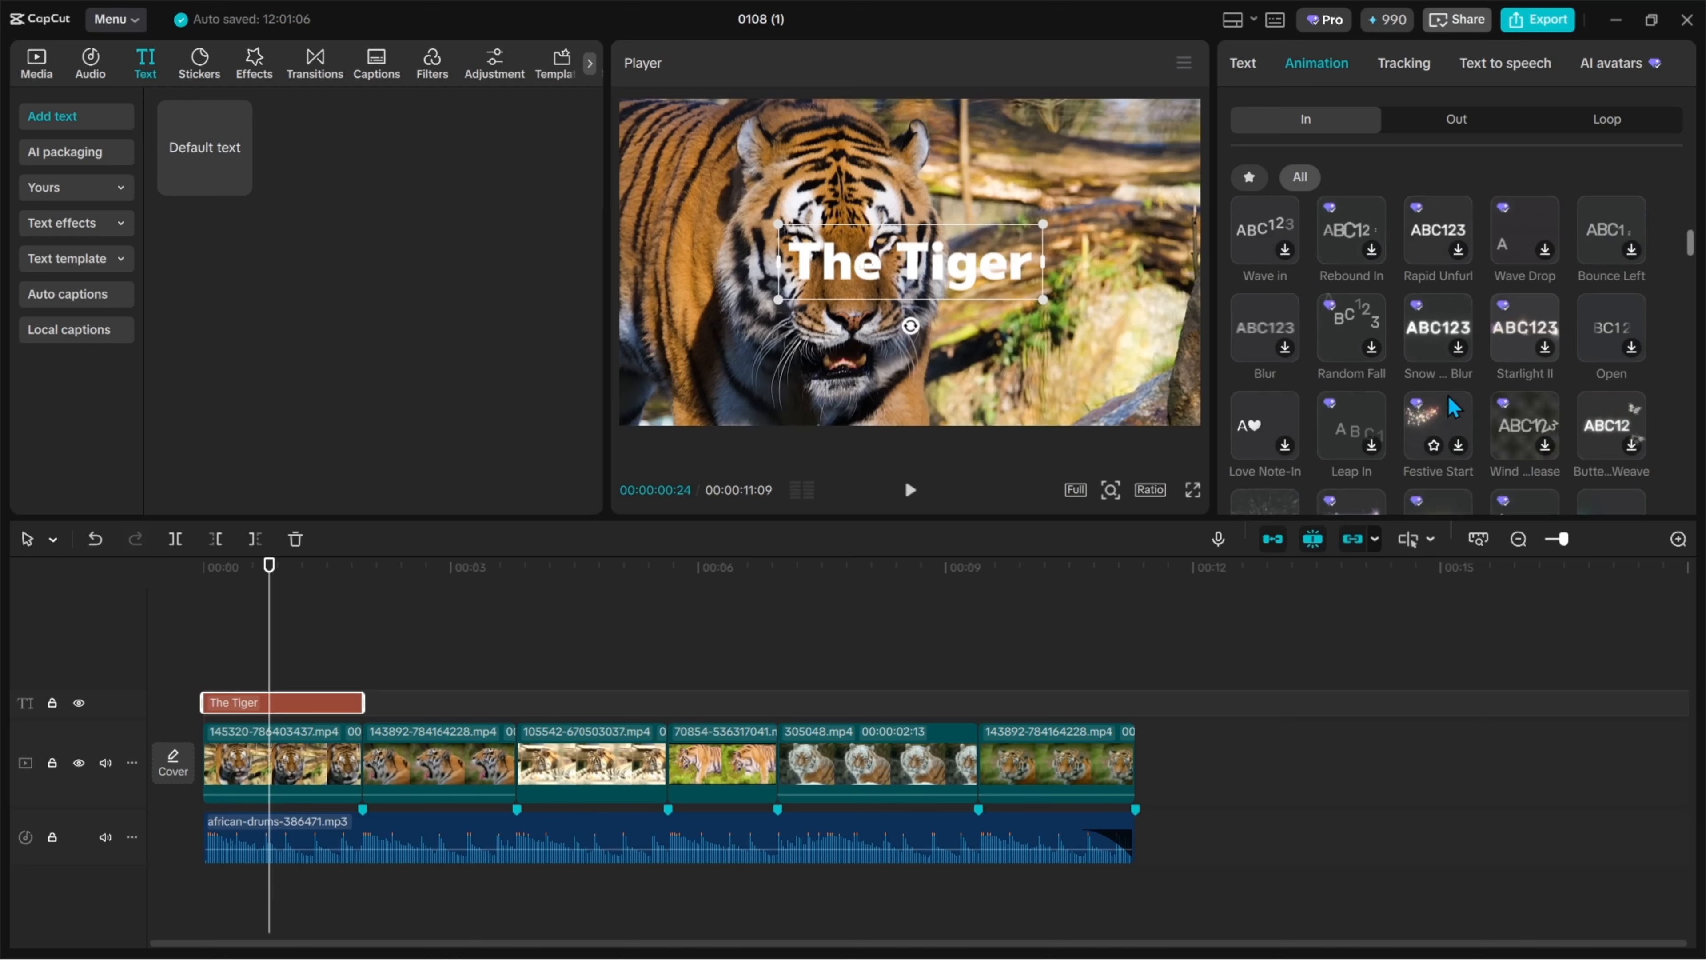
scroll(1438, 368, "down", 5)
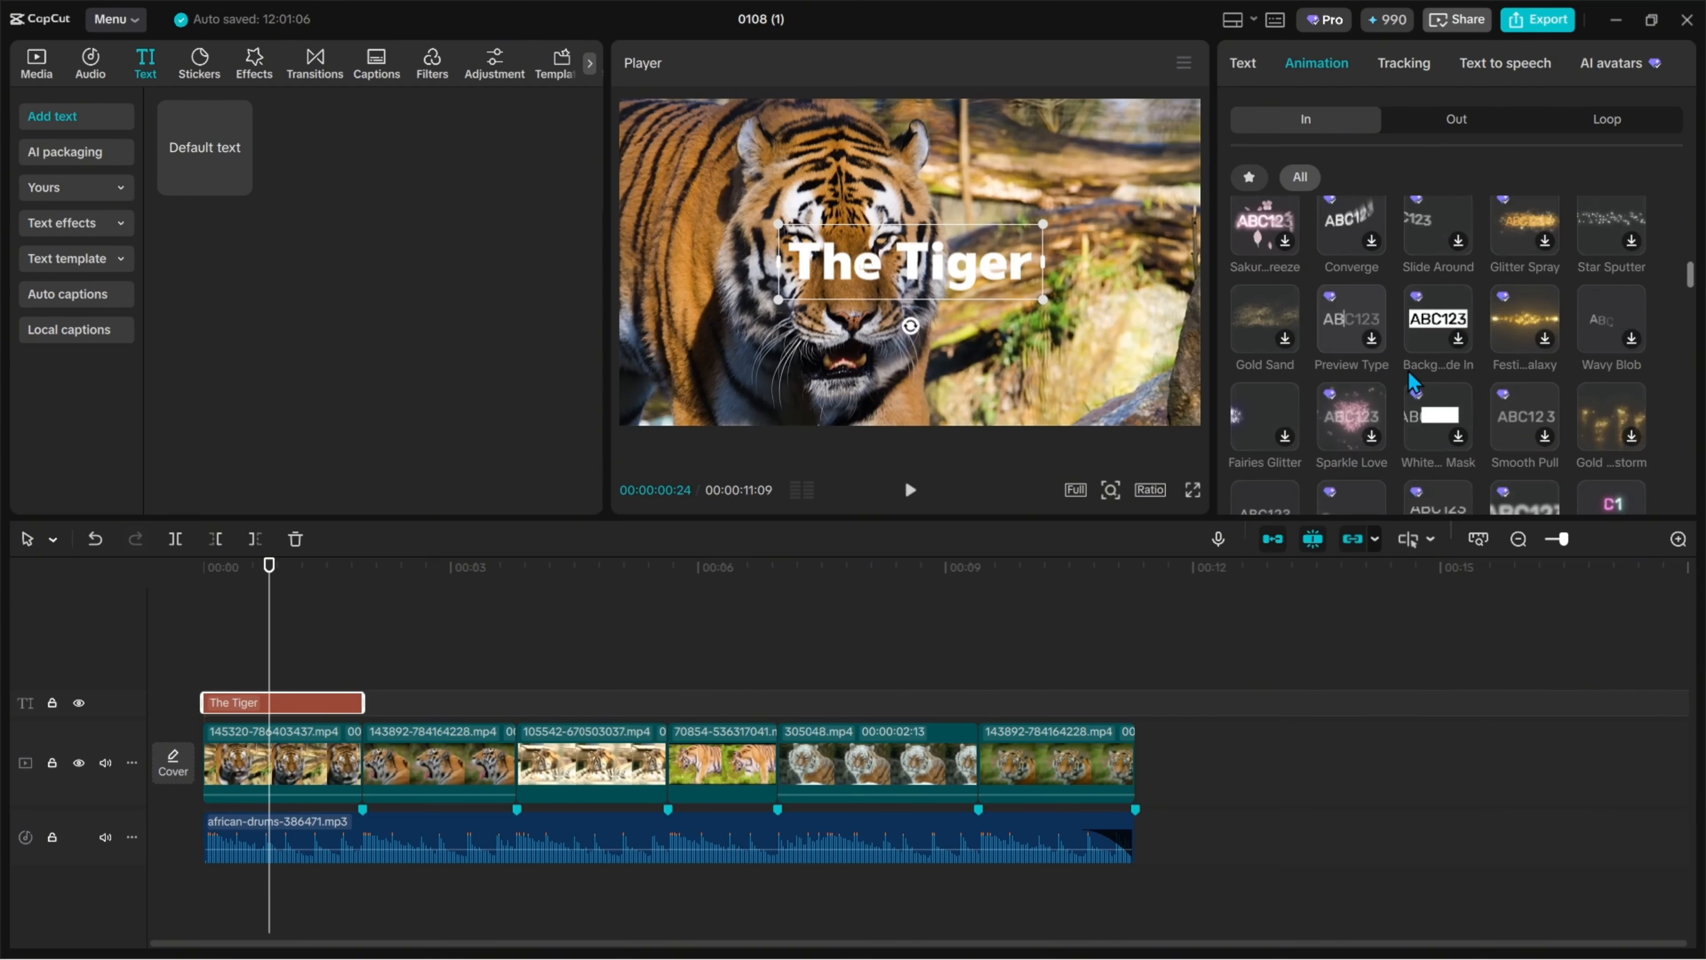
scroll(1438, 369, "up", 10)
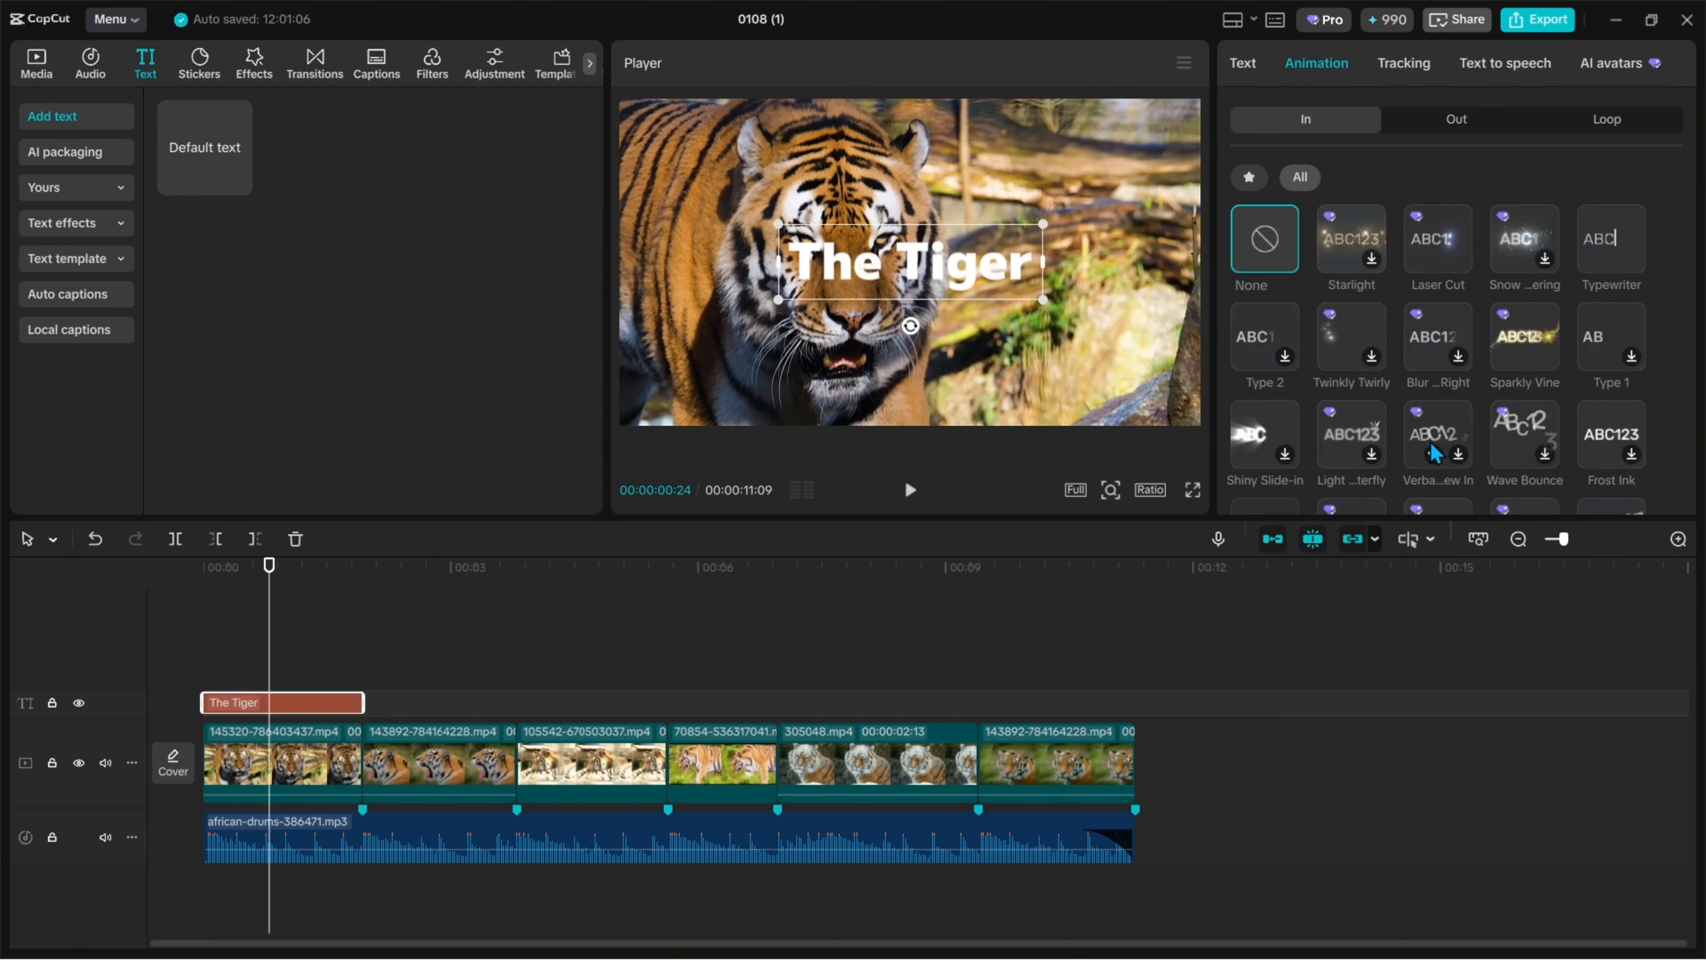
left_click(1432, 333)
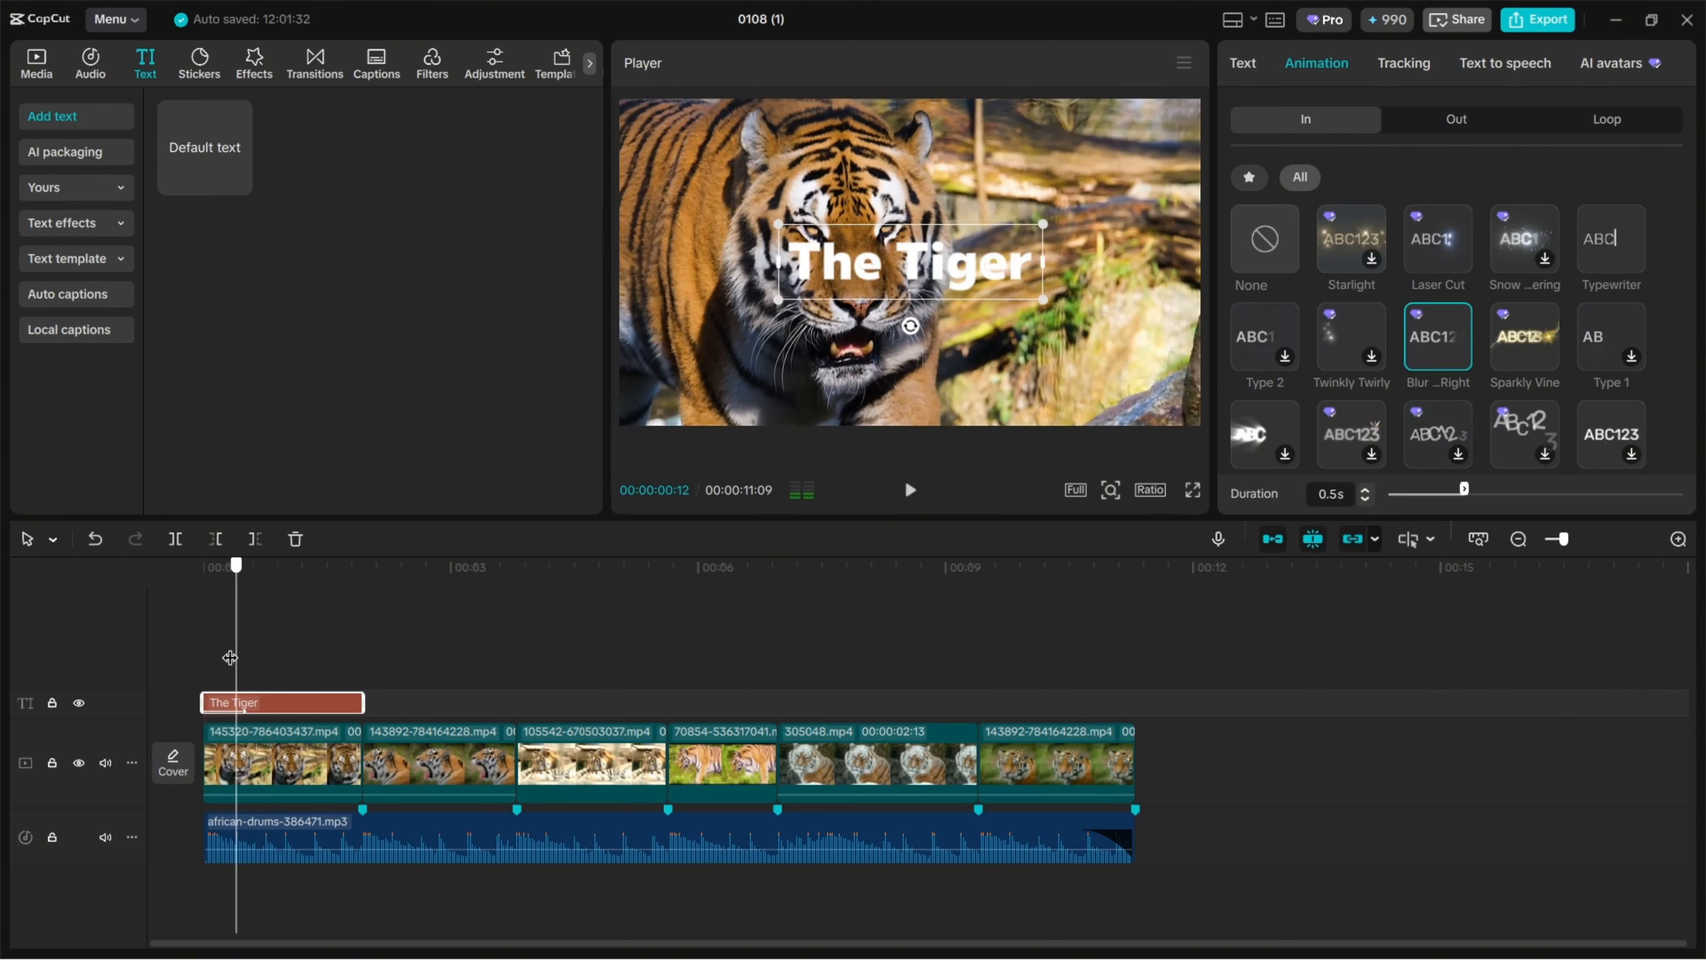
Step: Set the title's entrance animation duration to 0.7 s and play the result from the timeline's start
left_click(254, 651)
mouse_move(253, 651)
left_mouse_down()
mouse_move(209, 649)
mouse_move(257, 646)
left_mouse_up()
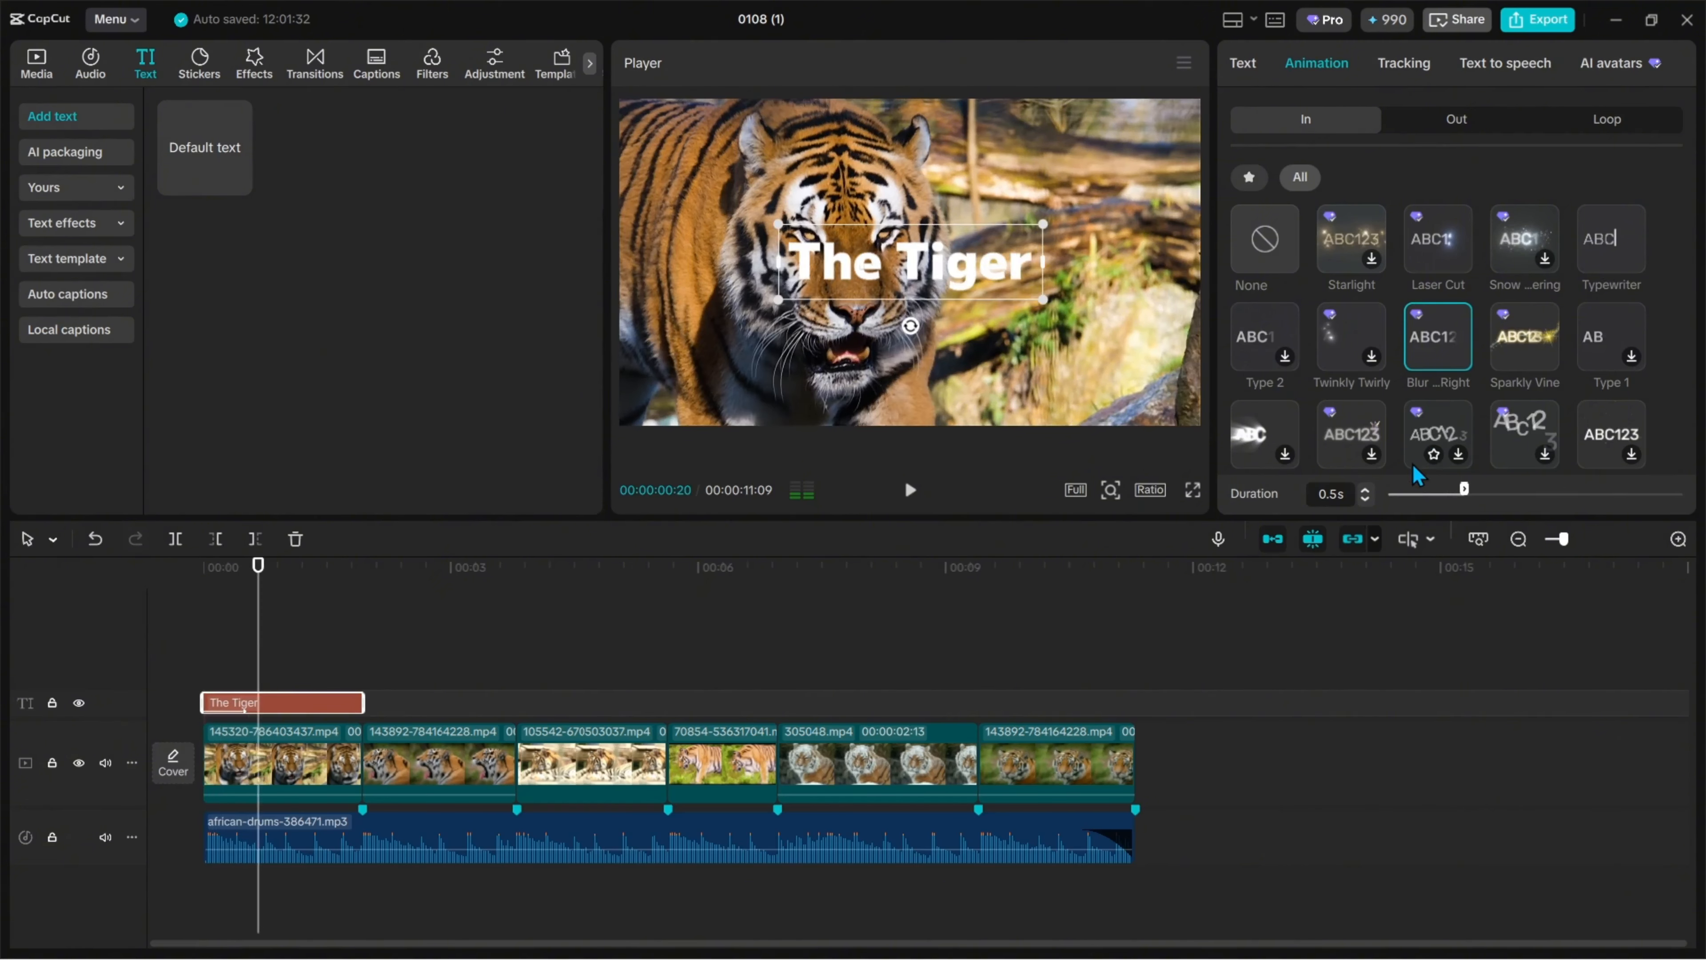
left_click_drag(1473, 490, 1491, 492)
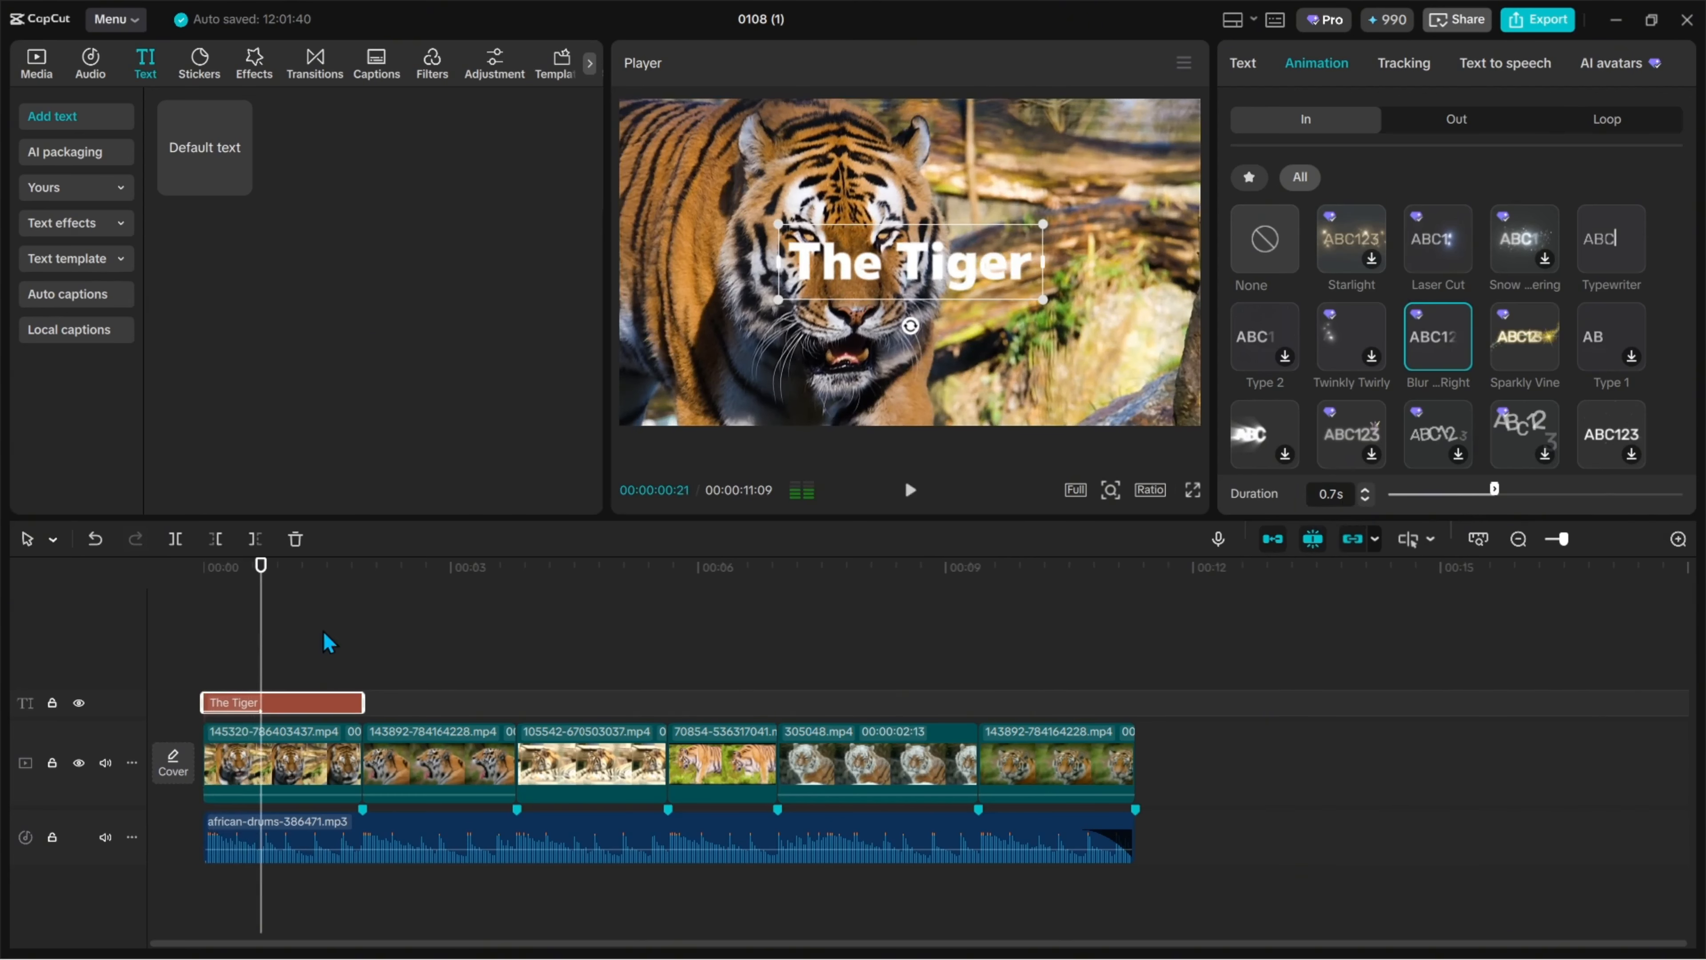
left_click(209, 653)
left_click(910, 489)
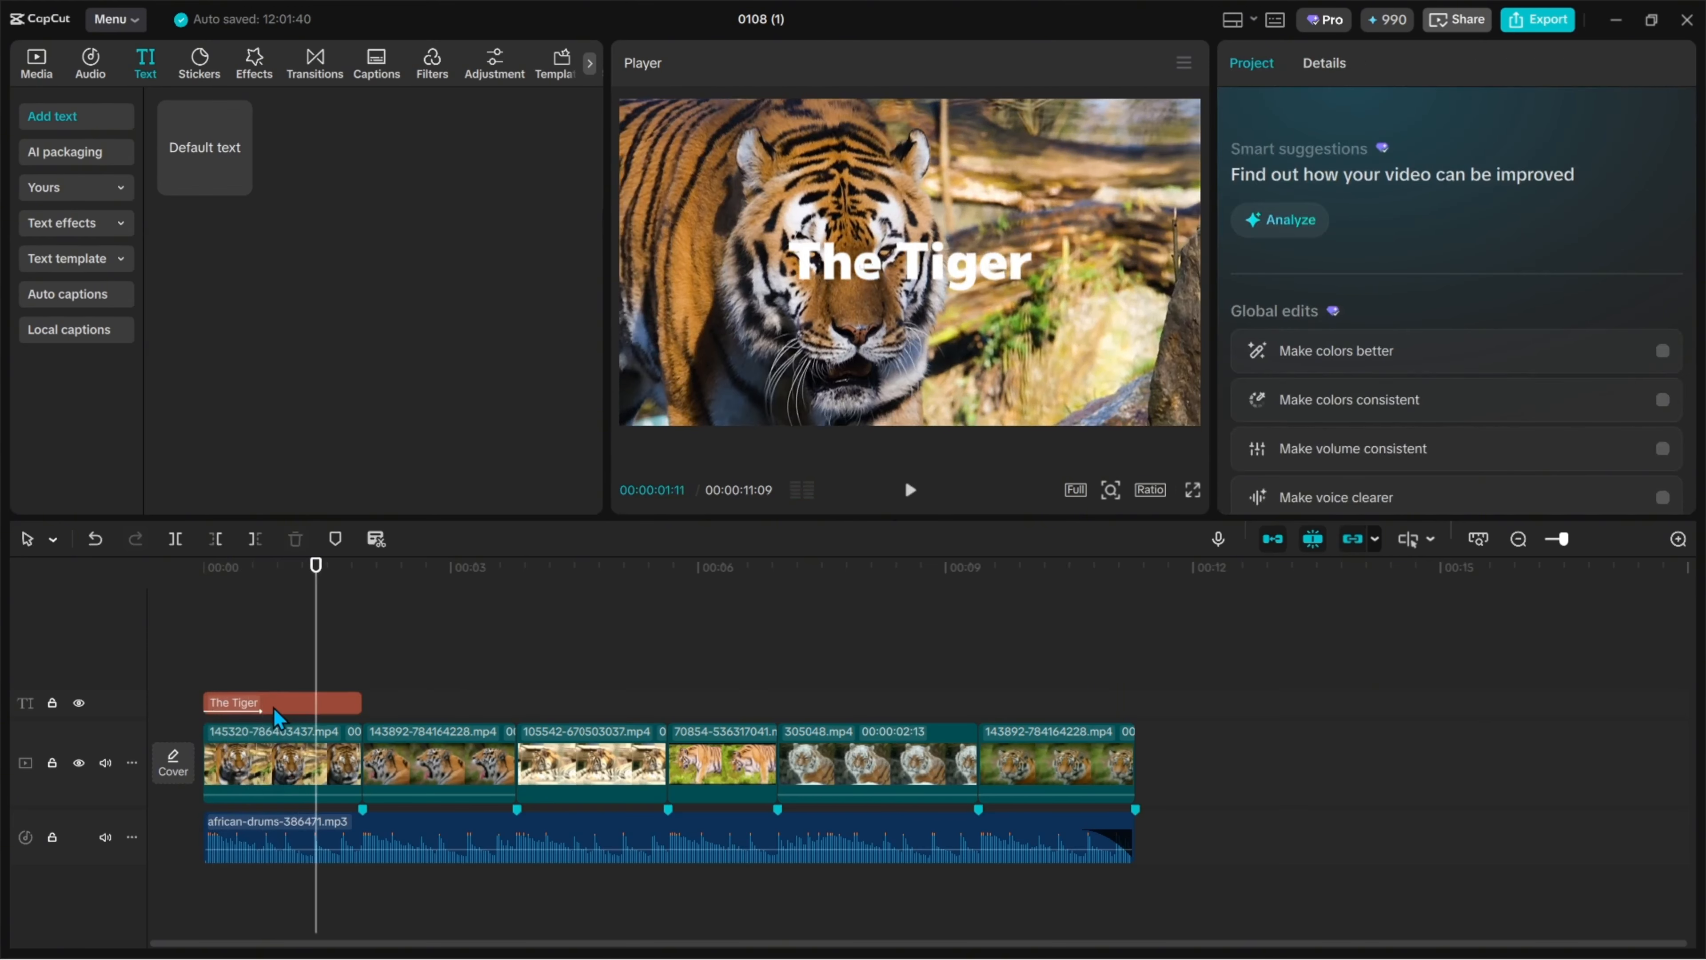
Step: Apply the Wipe Right exit animation to the "The Tiger" title
left_click(308, 697)
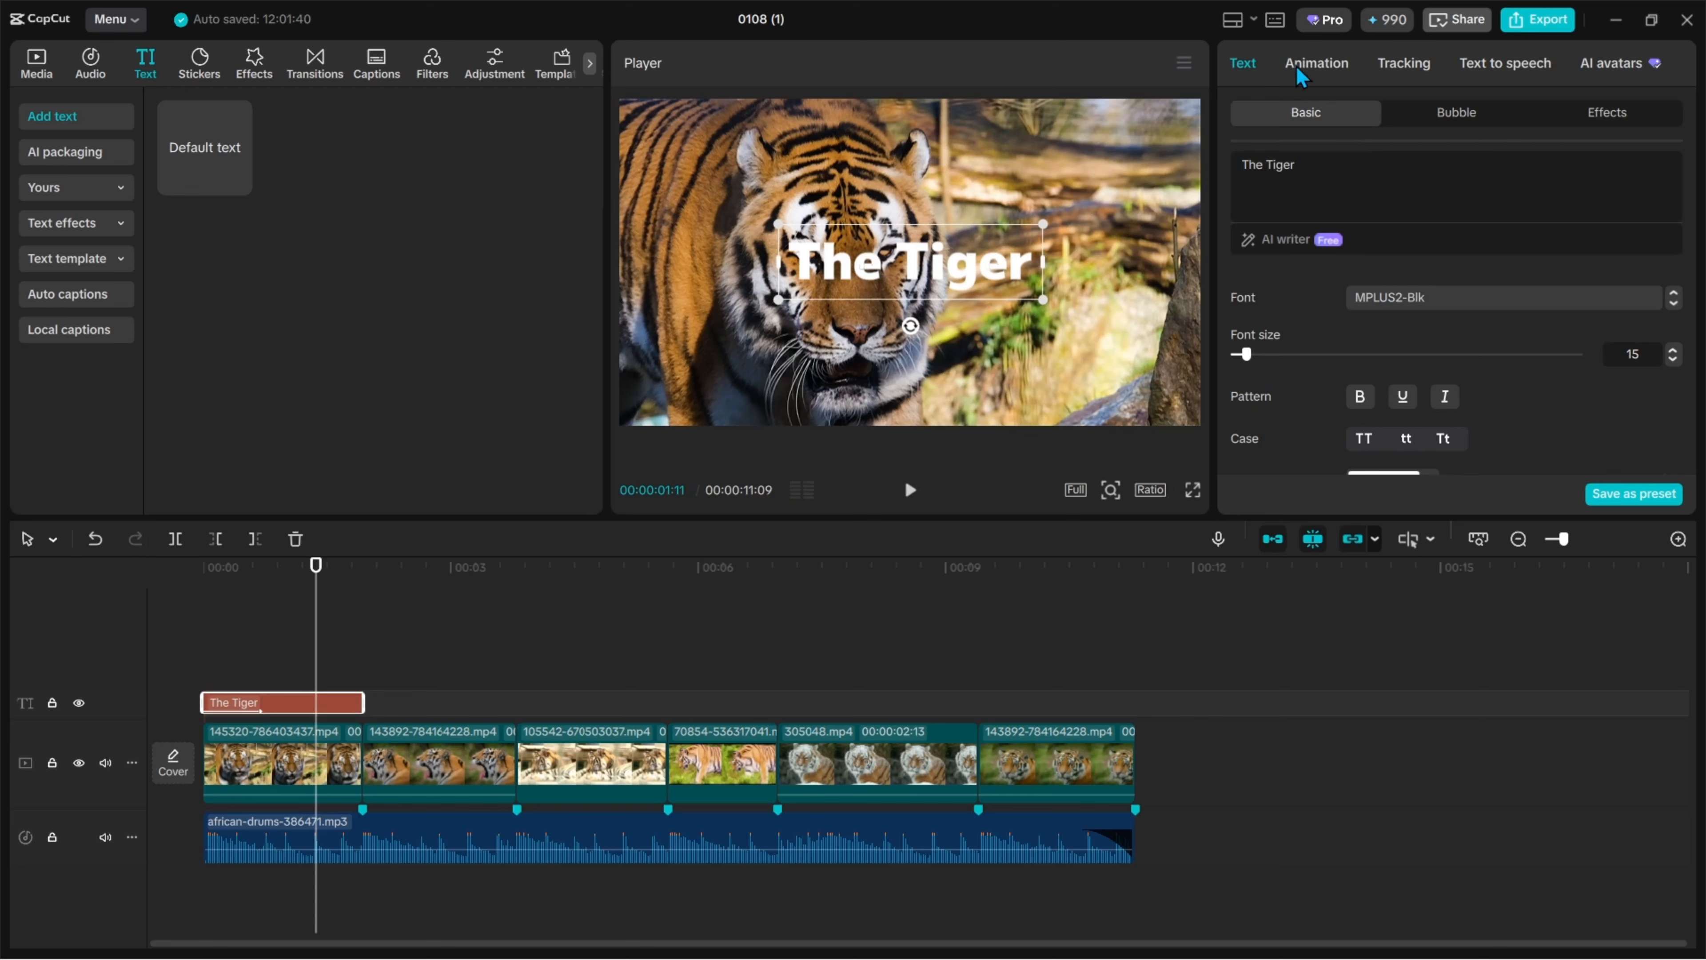
left_click(1318, 63)
left_click(1453, 124)
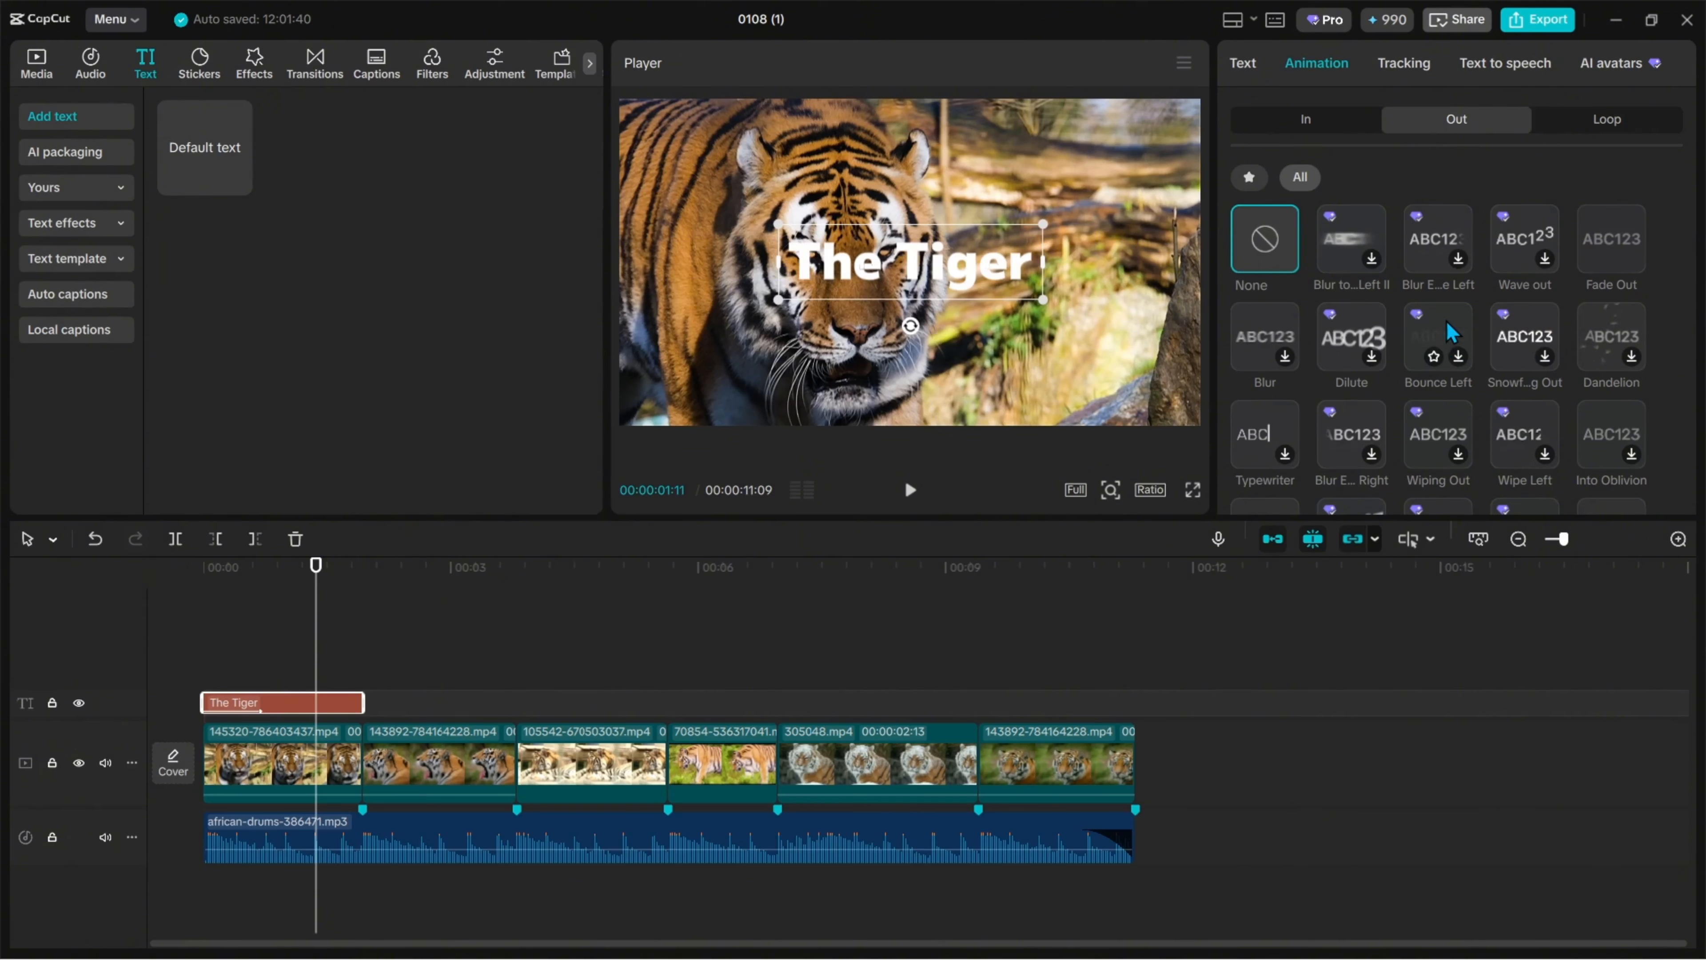
scroll(1444, 336, "down", 1)
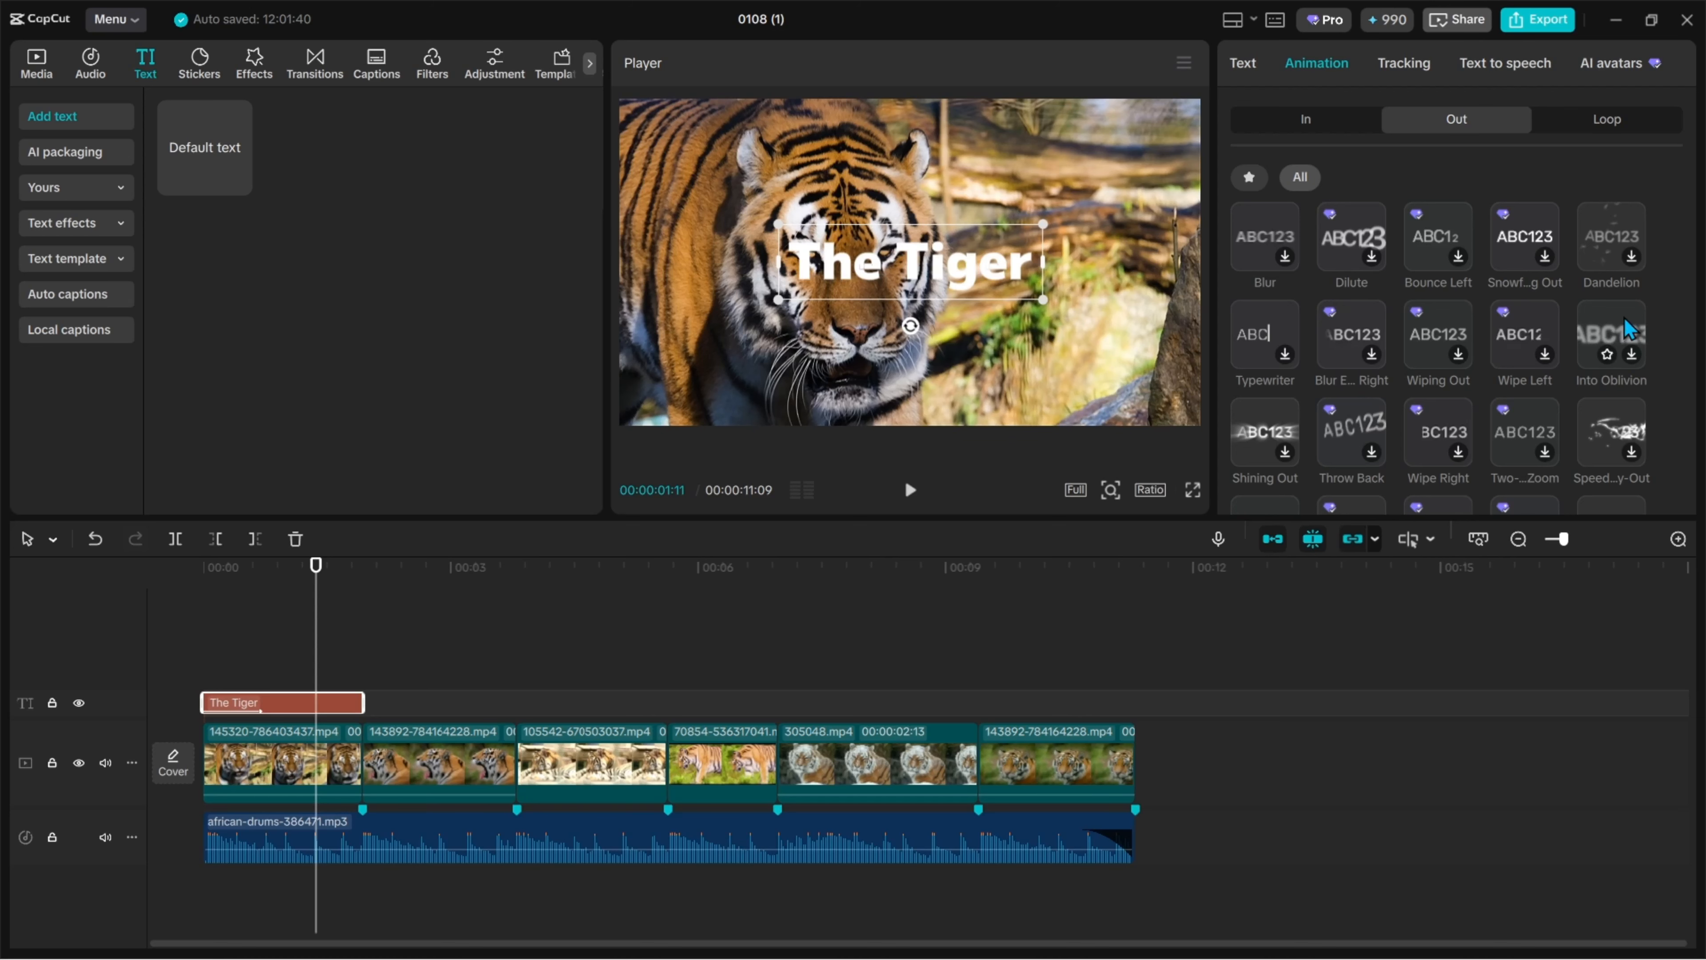
left_click(1445, 417)
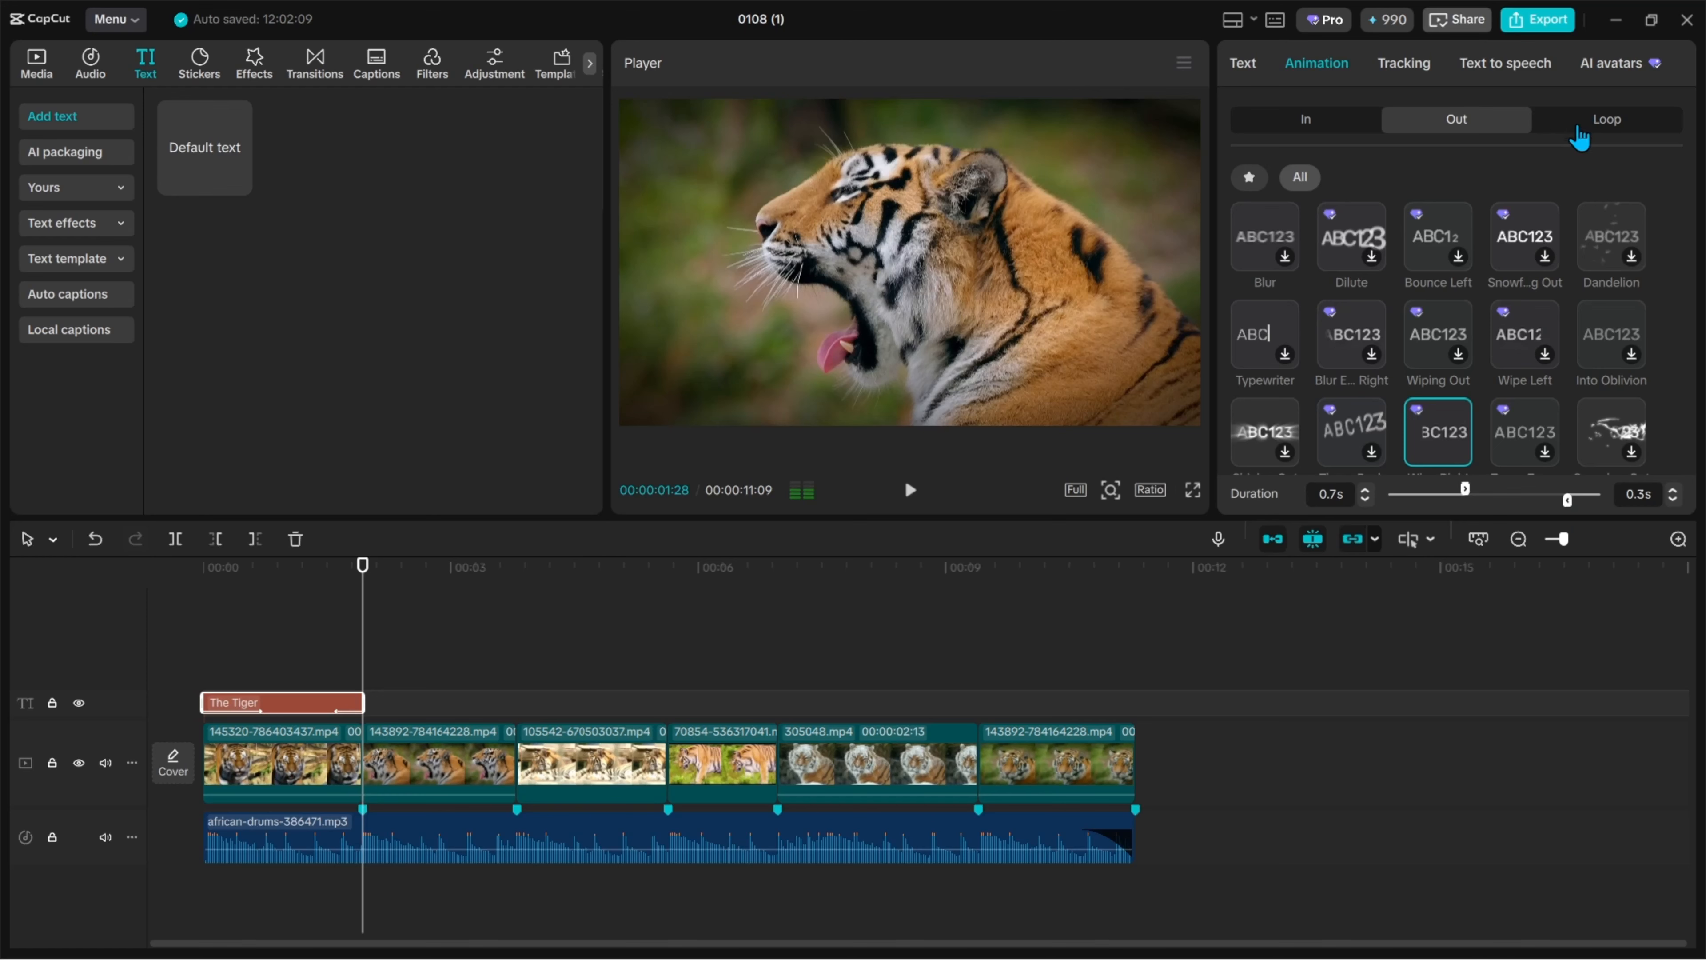
Step: Play the title's animations from the timeline's start and put the playhead at 00:00:01:01
left_click(242, 655)
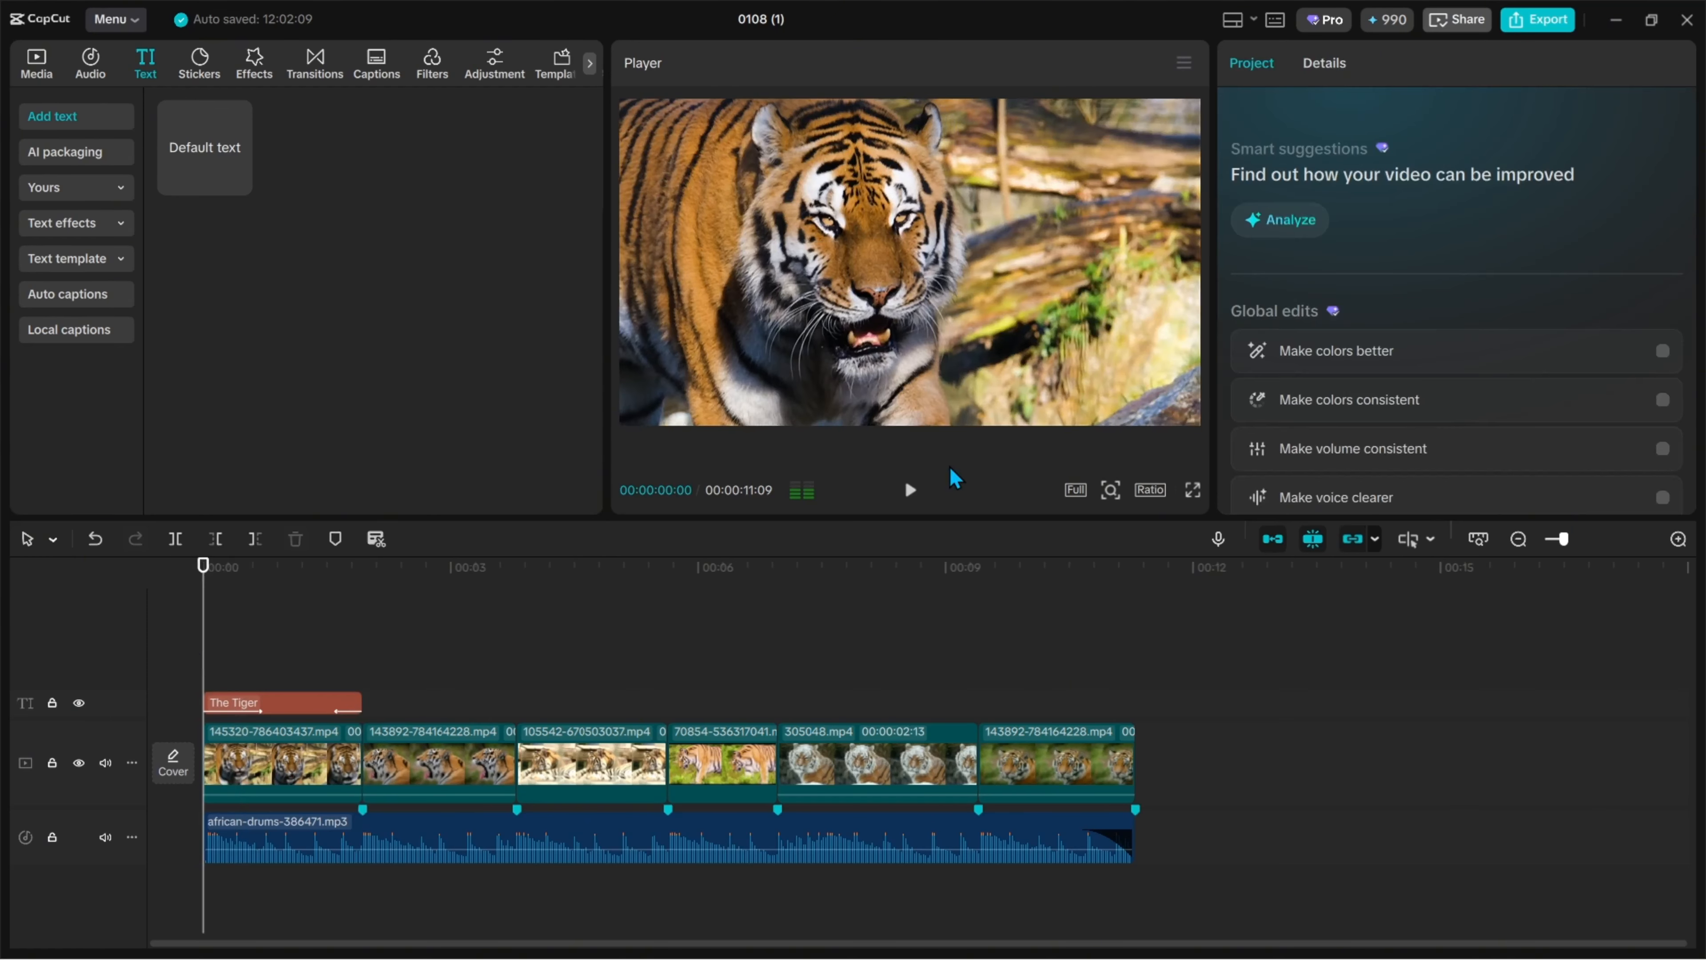
left_click(911, 490)
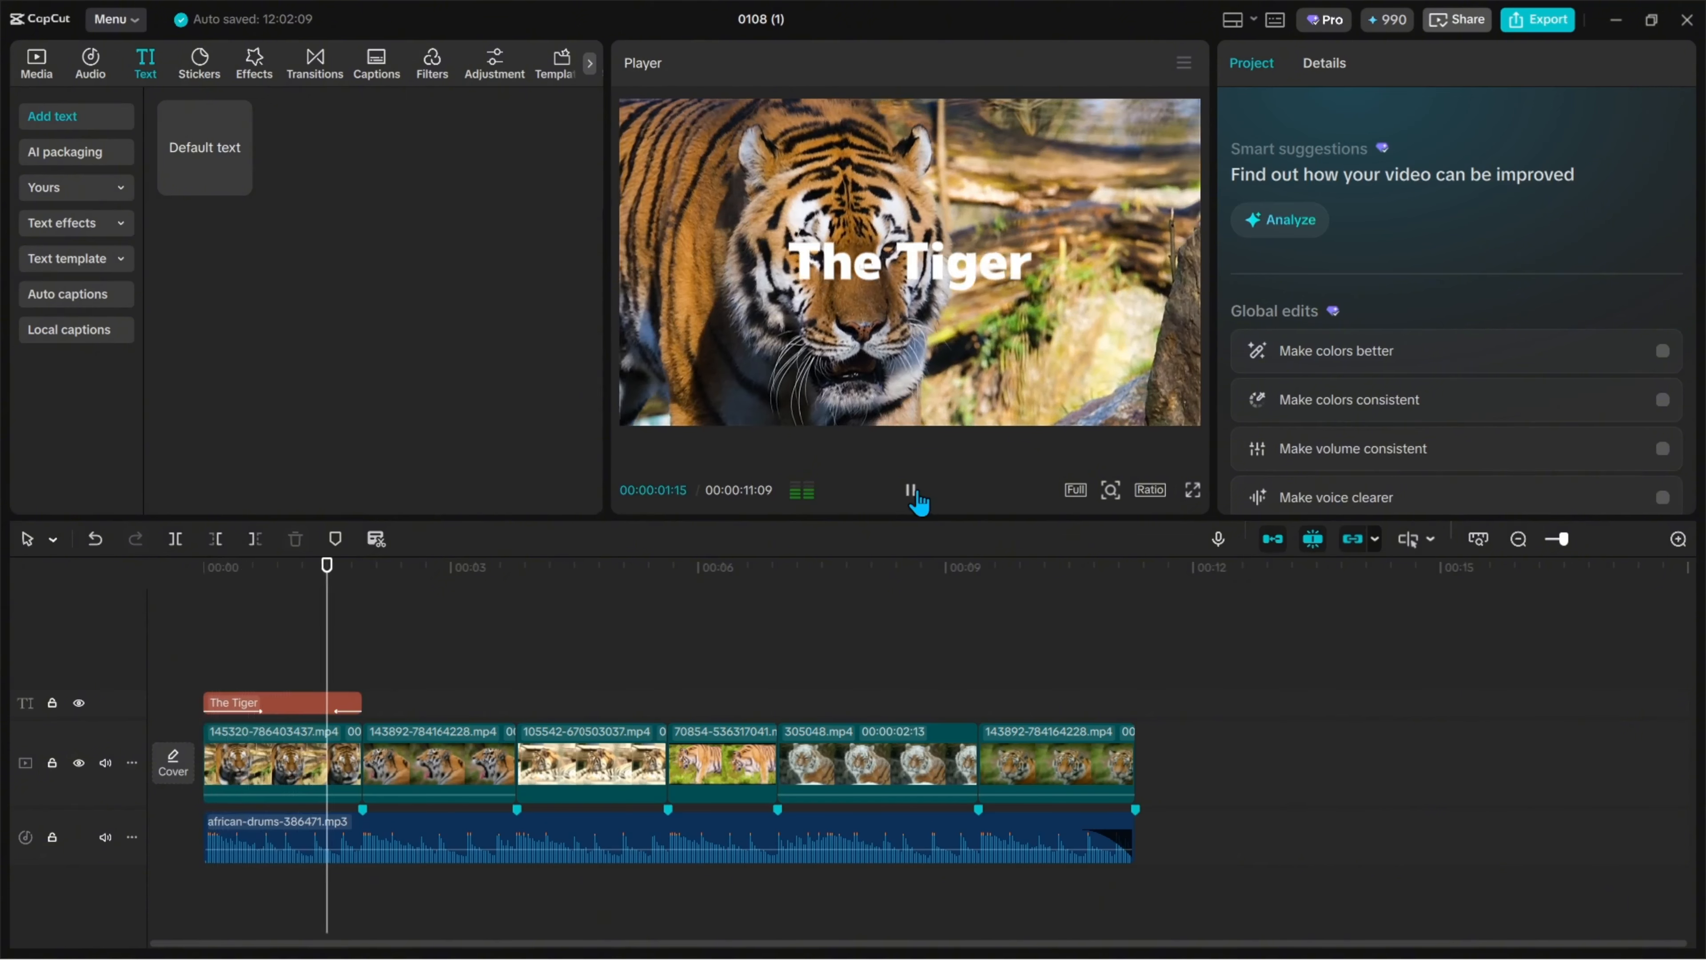
left_click(289, 632)
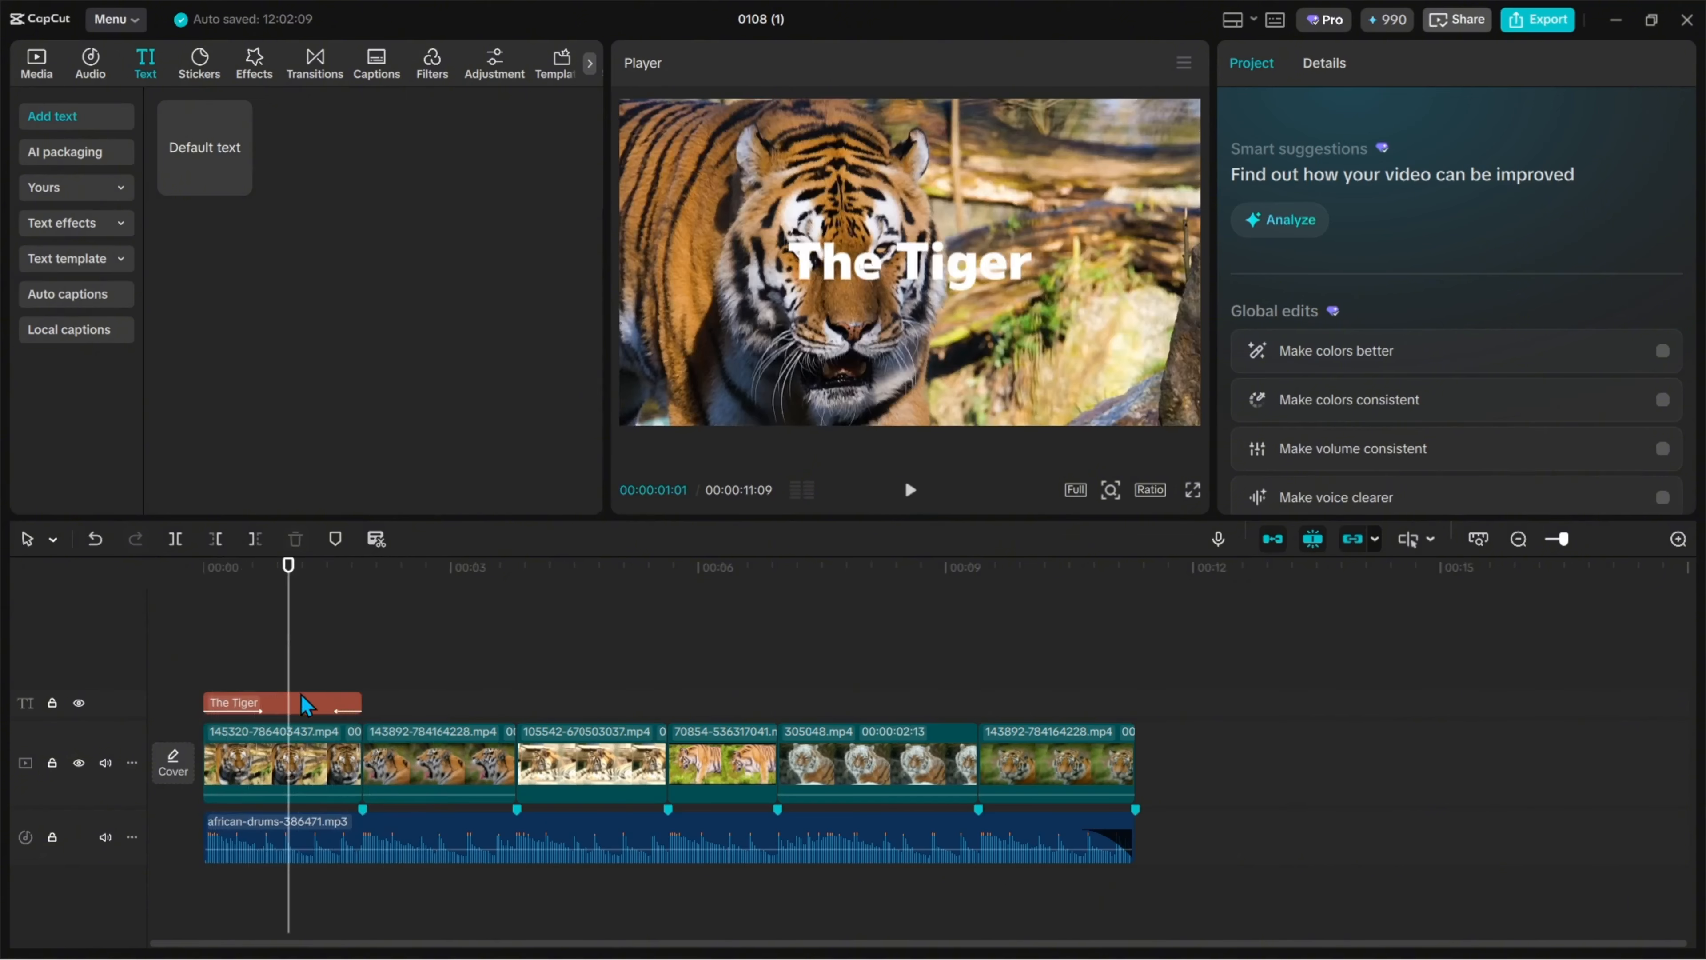
Step: Explore orange and green hues in the title's text color picker, then close it without choosing a color
left_click(312, 697)
scroll(1444, 383, "down", 2)
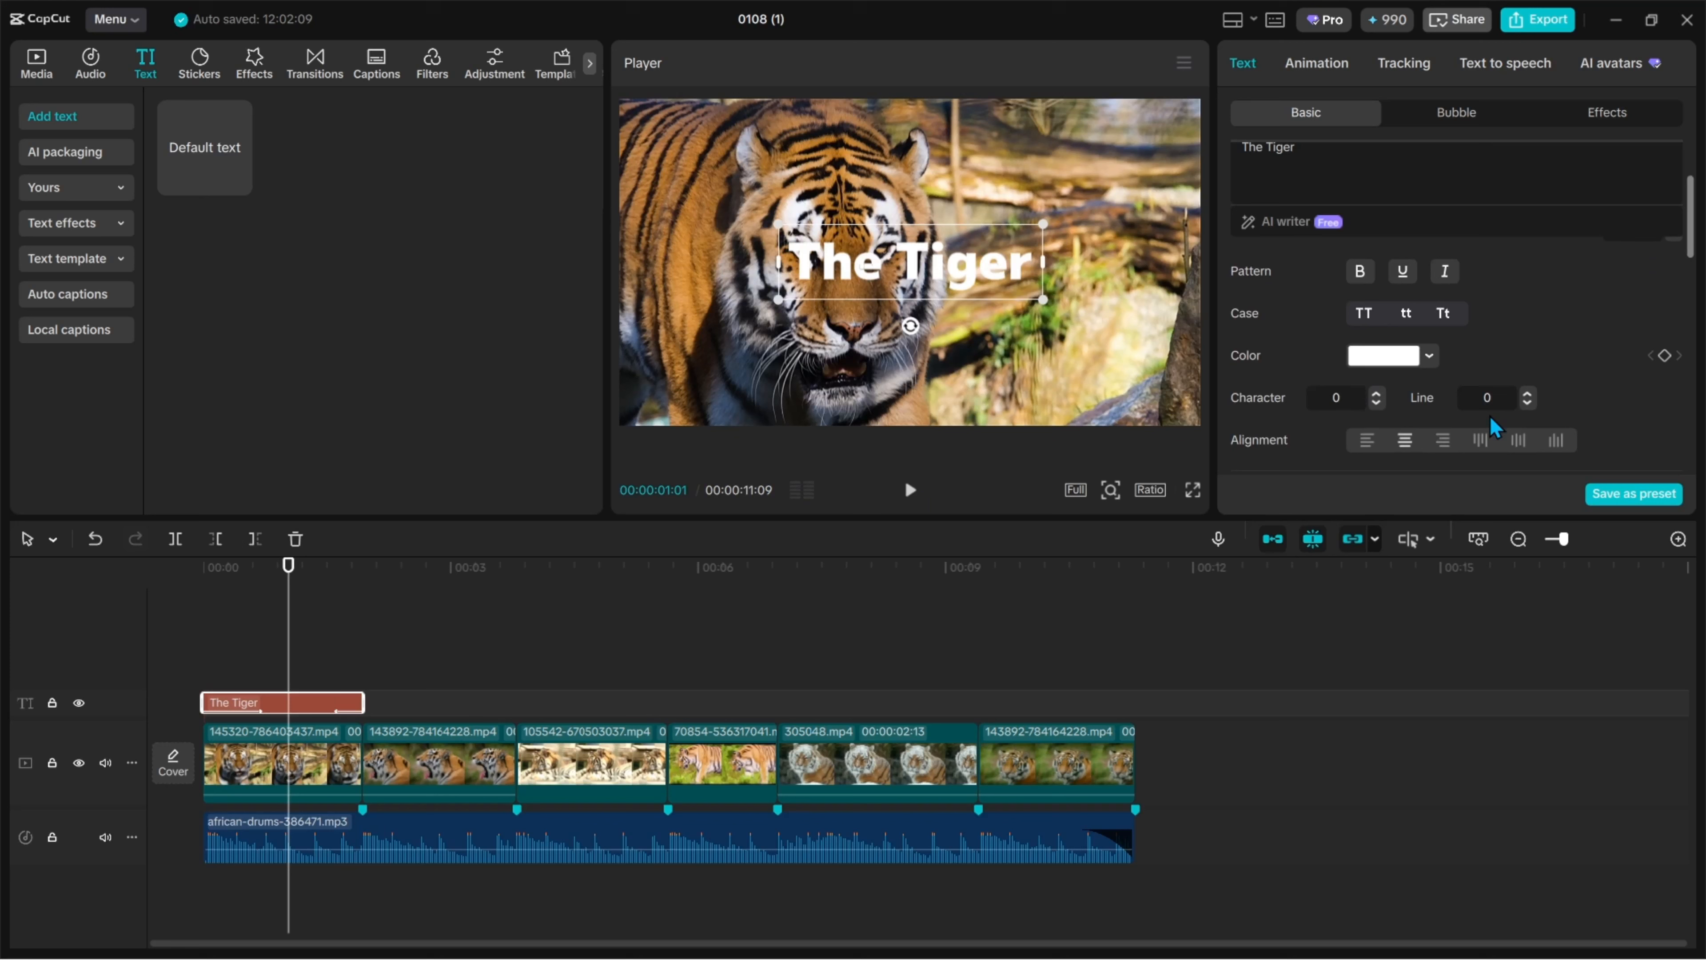
left_click(1429, 350)
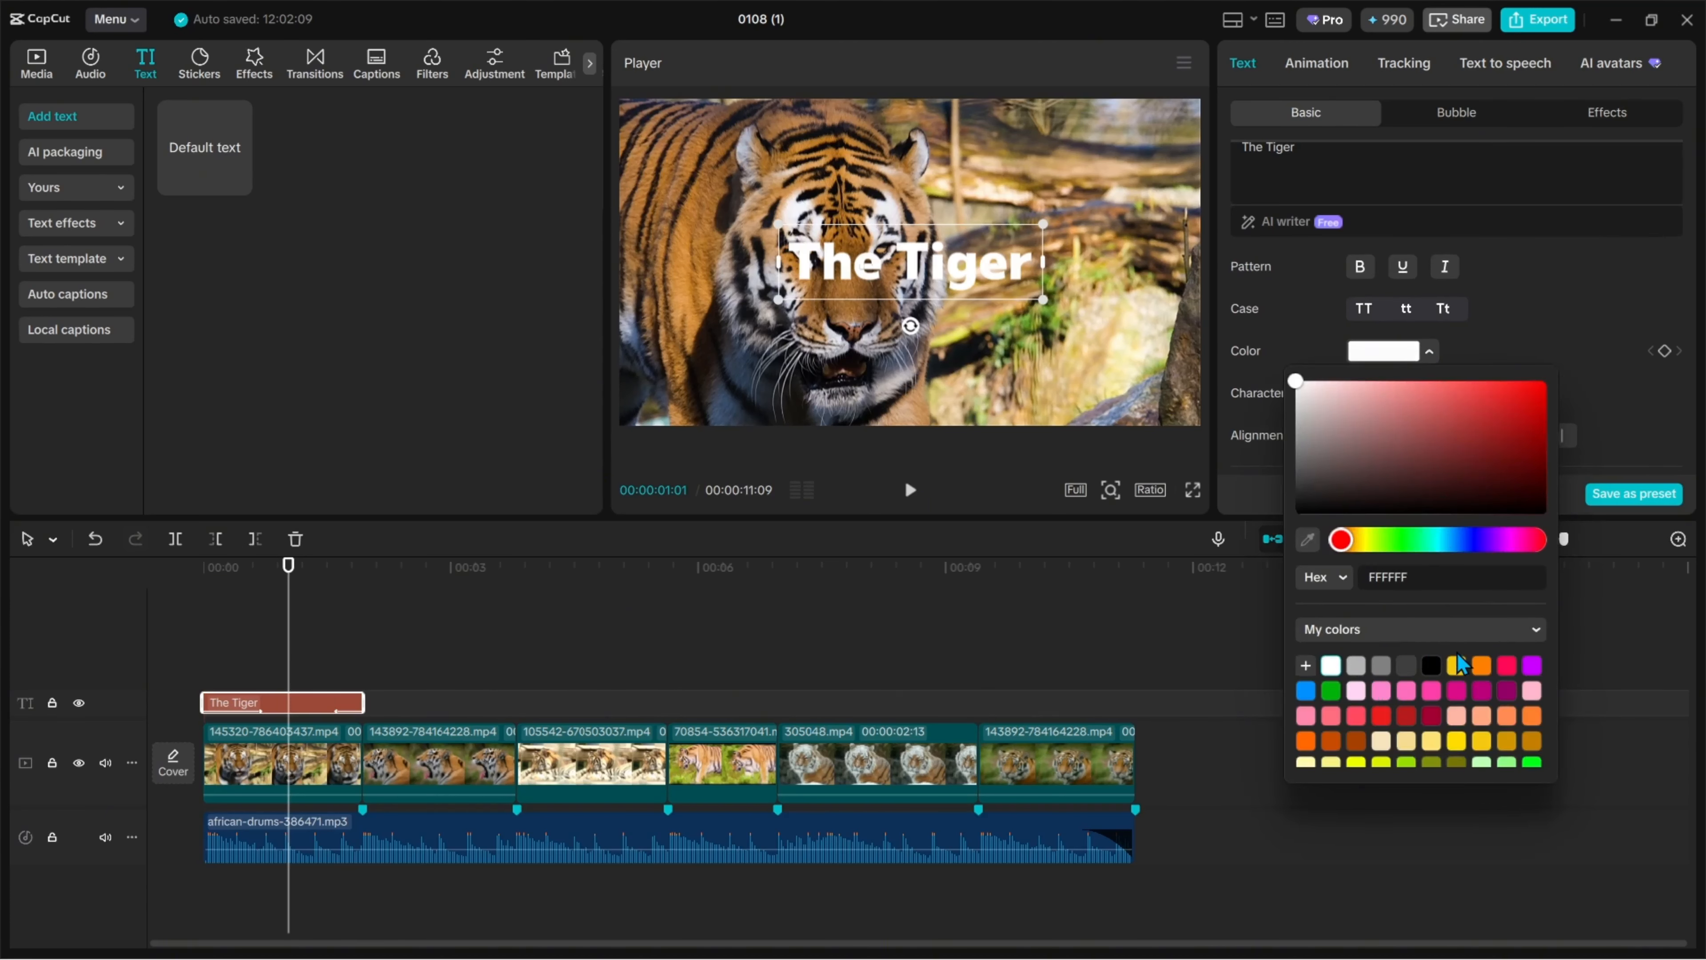
left_click(1367, 537)
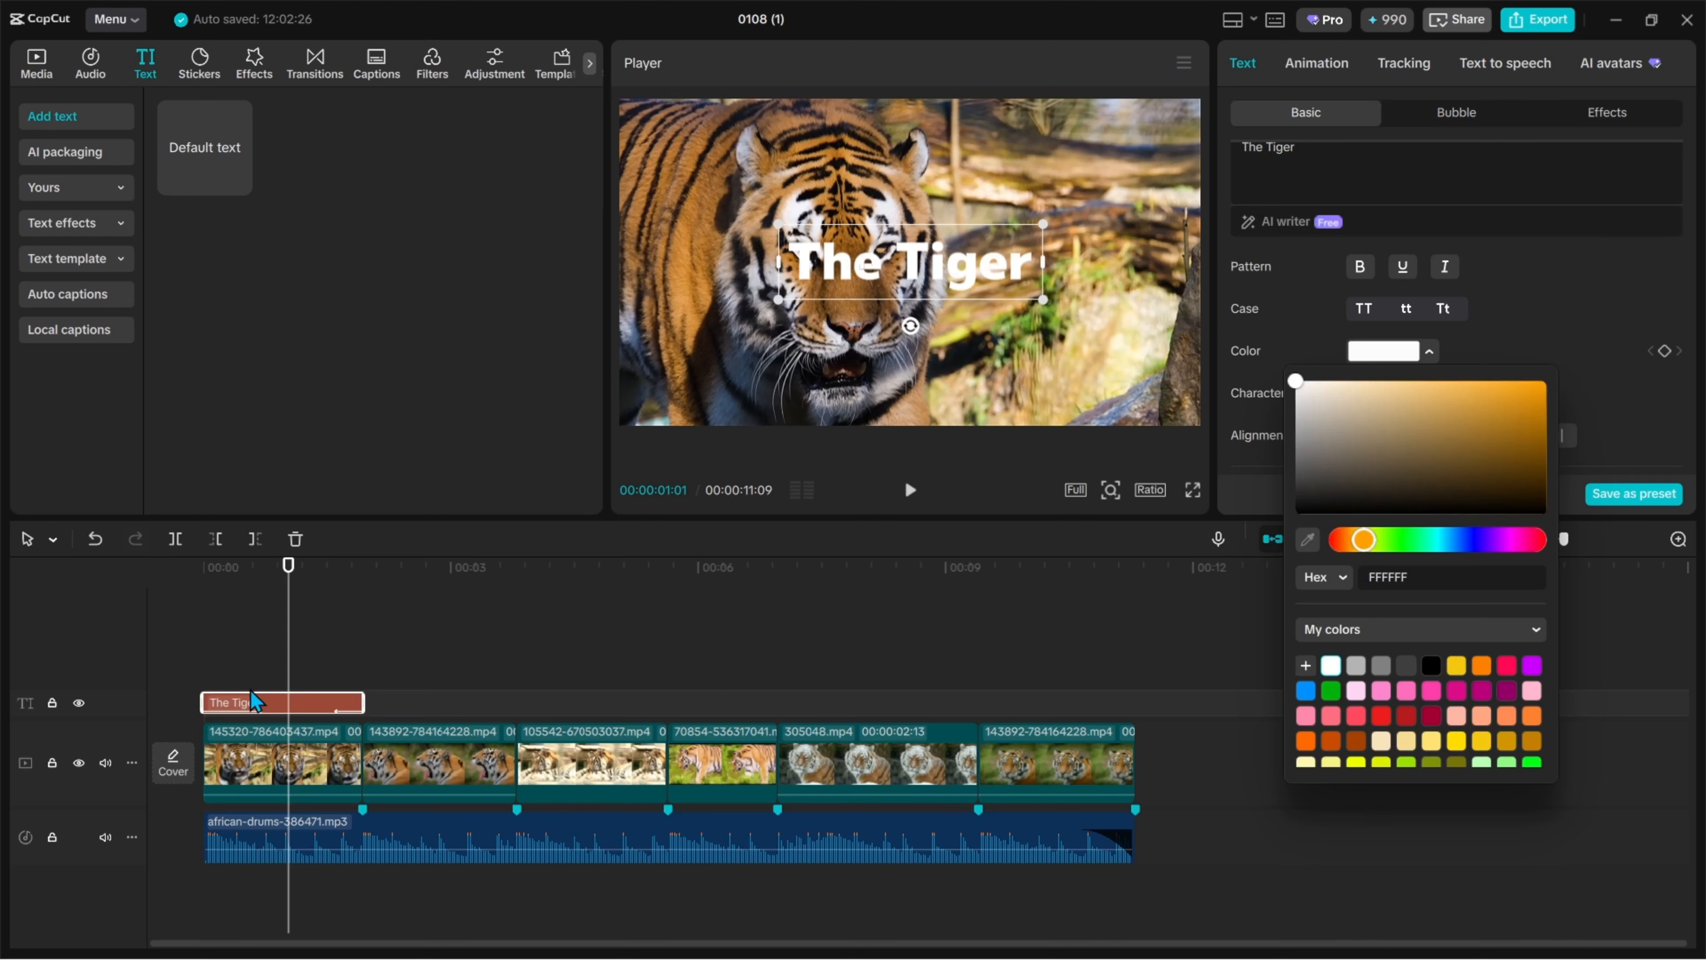
mouse_move(1391, 540)
left_mouse_down()
mouse_move(1428, 540)
mouse_move(1392, 544)
left_mouse_up()
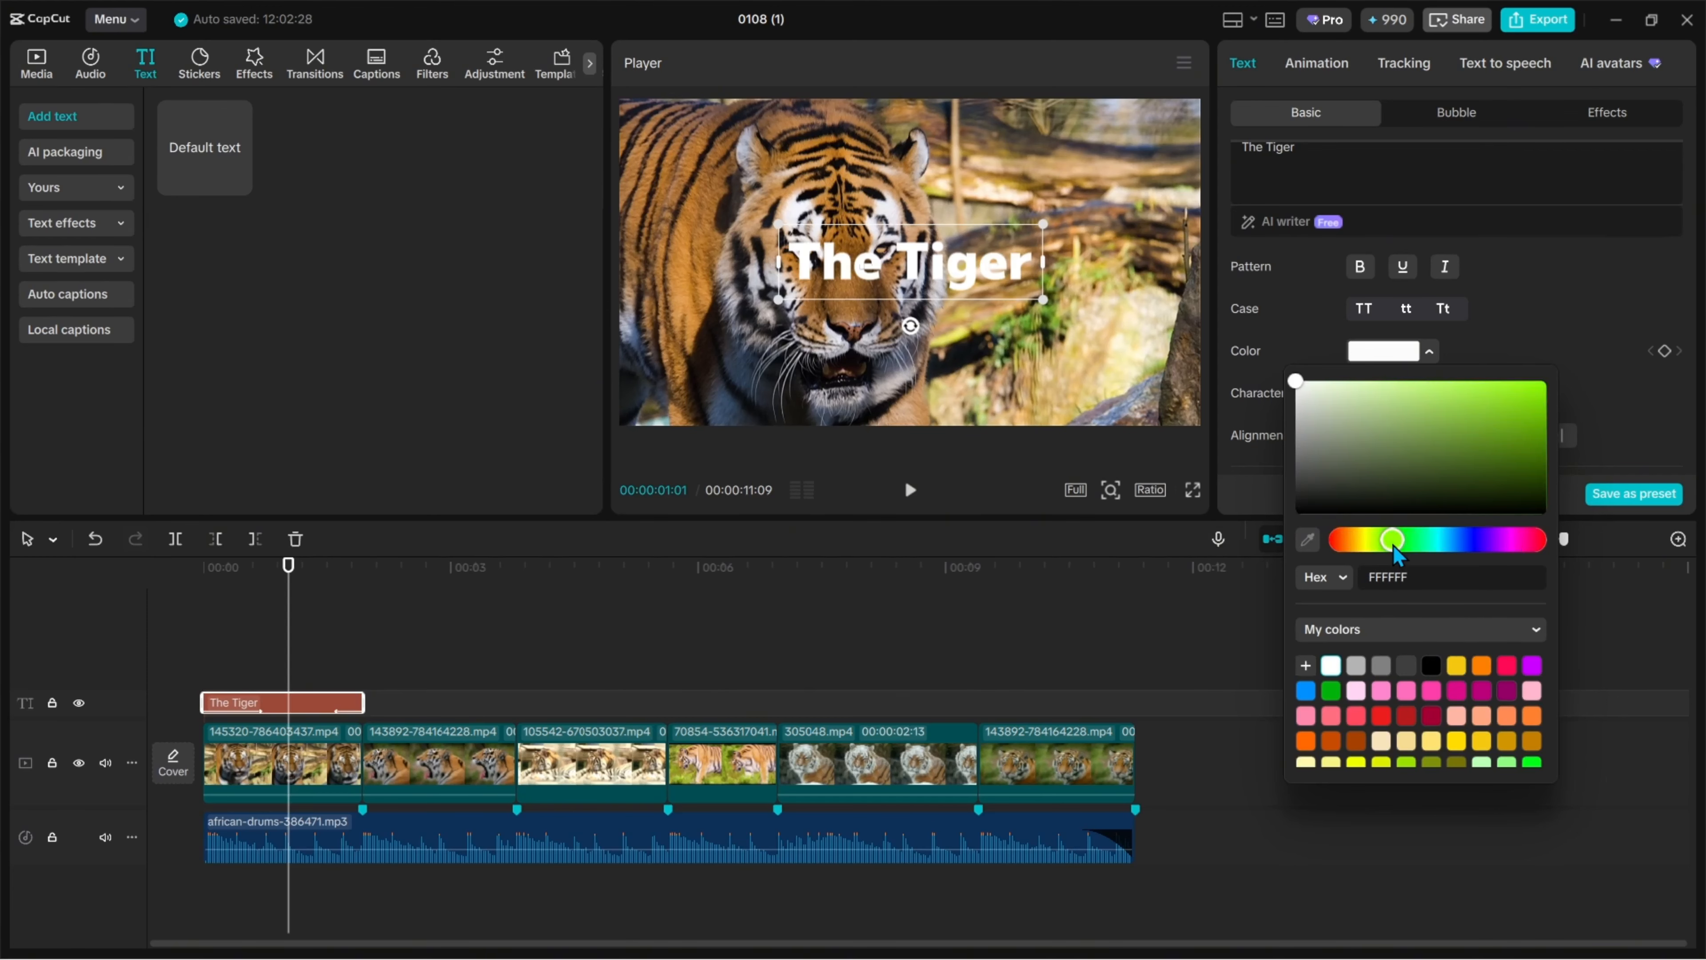
left_click(1539, 356)
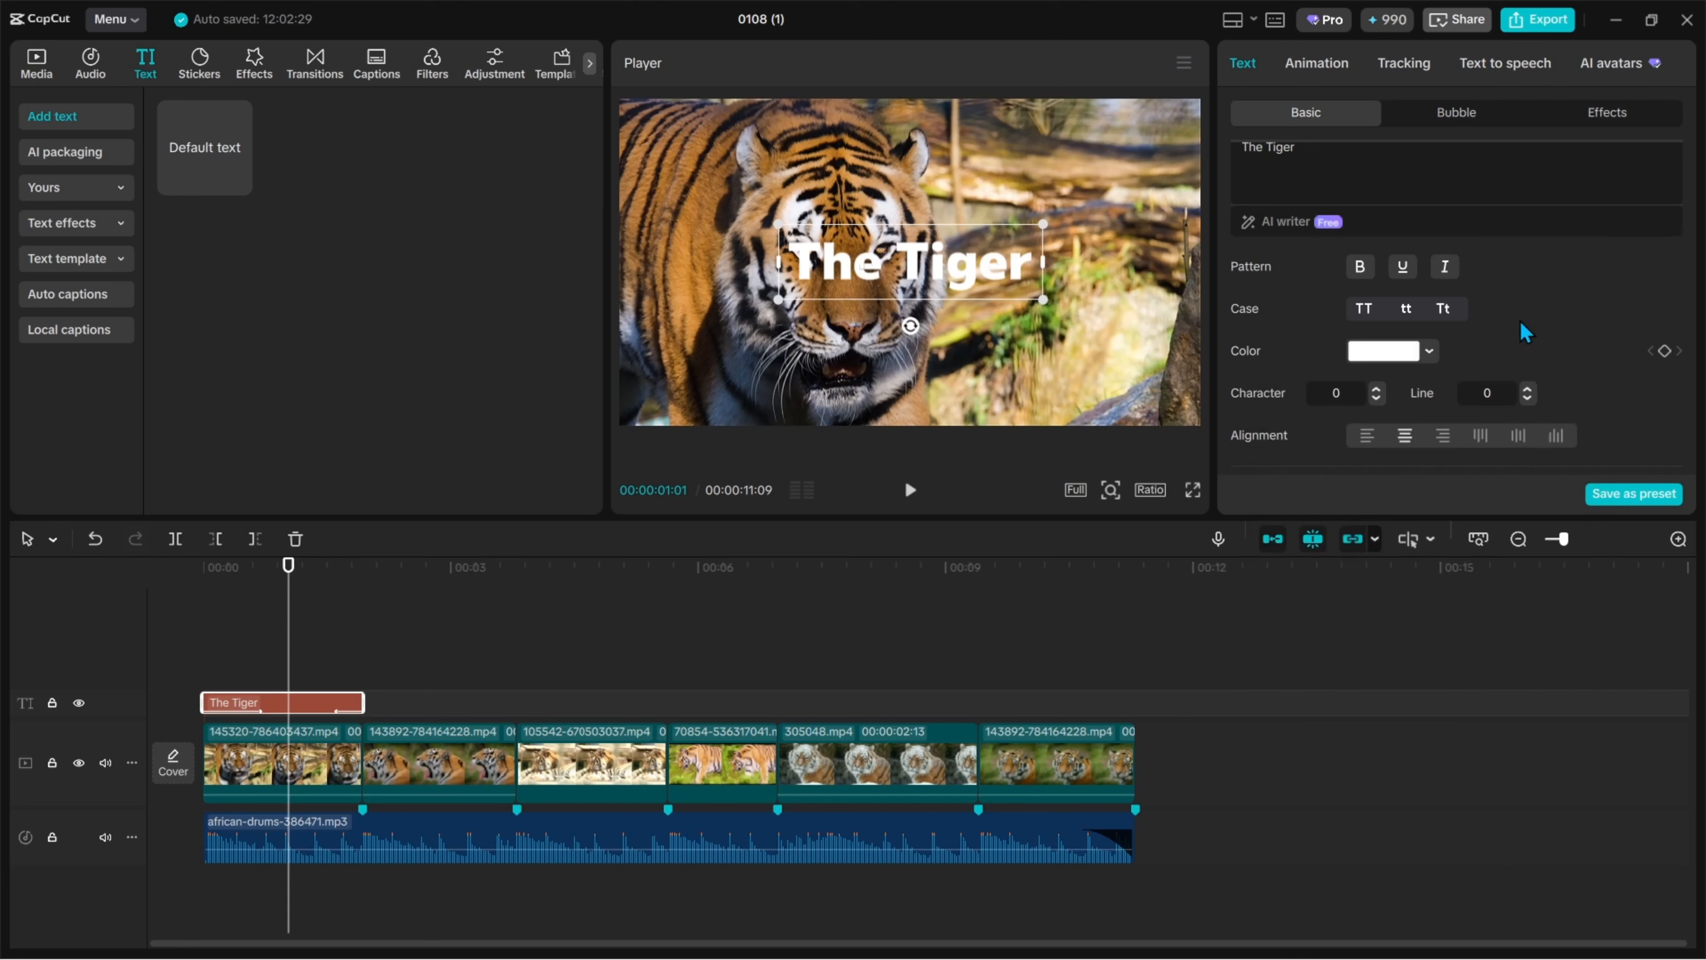
Step: Try several preset styles on the title, ending with yellow text outlined in black
scroll(1496, 350, "down", 2)
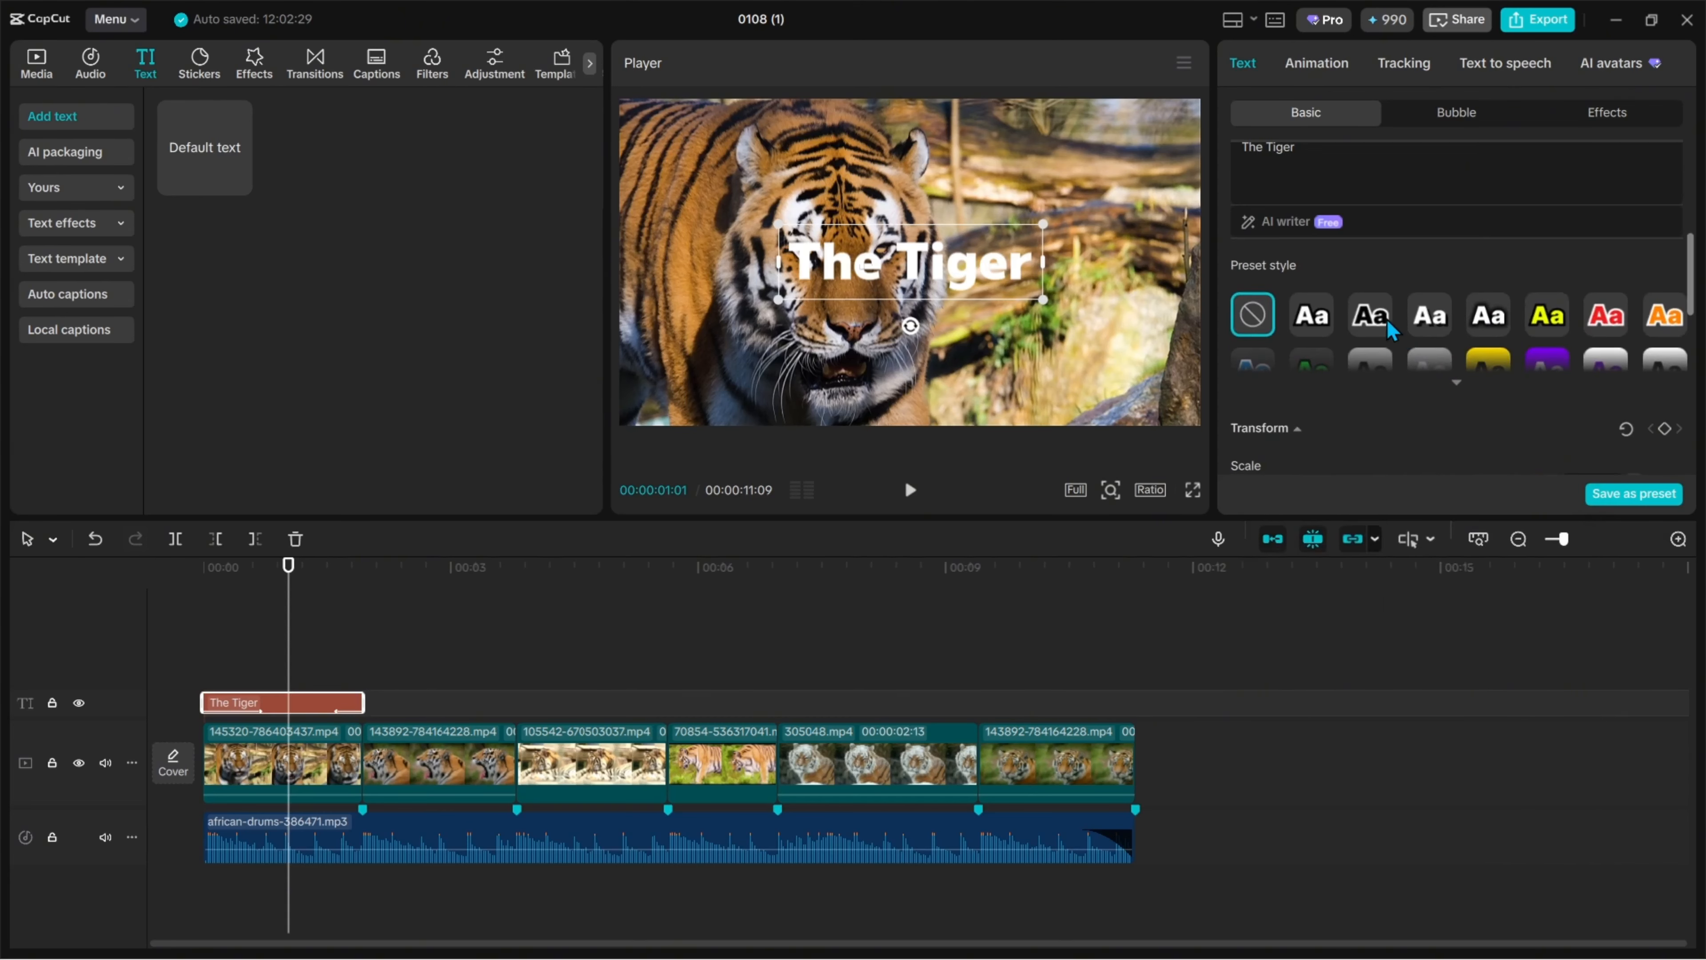
left_click(1373, 318)
left_click(1438, 324)
left_click(1496, 326)
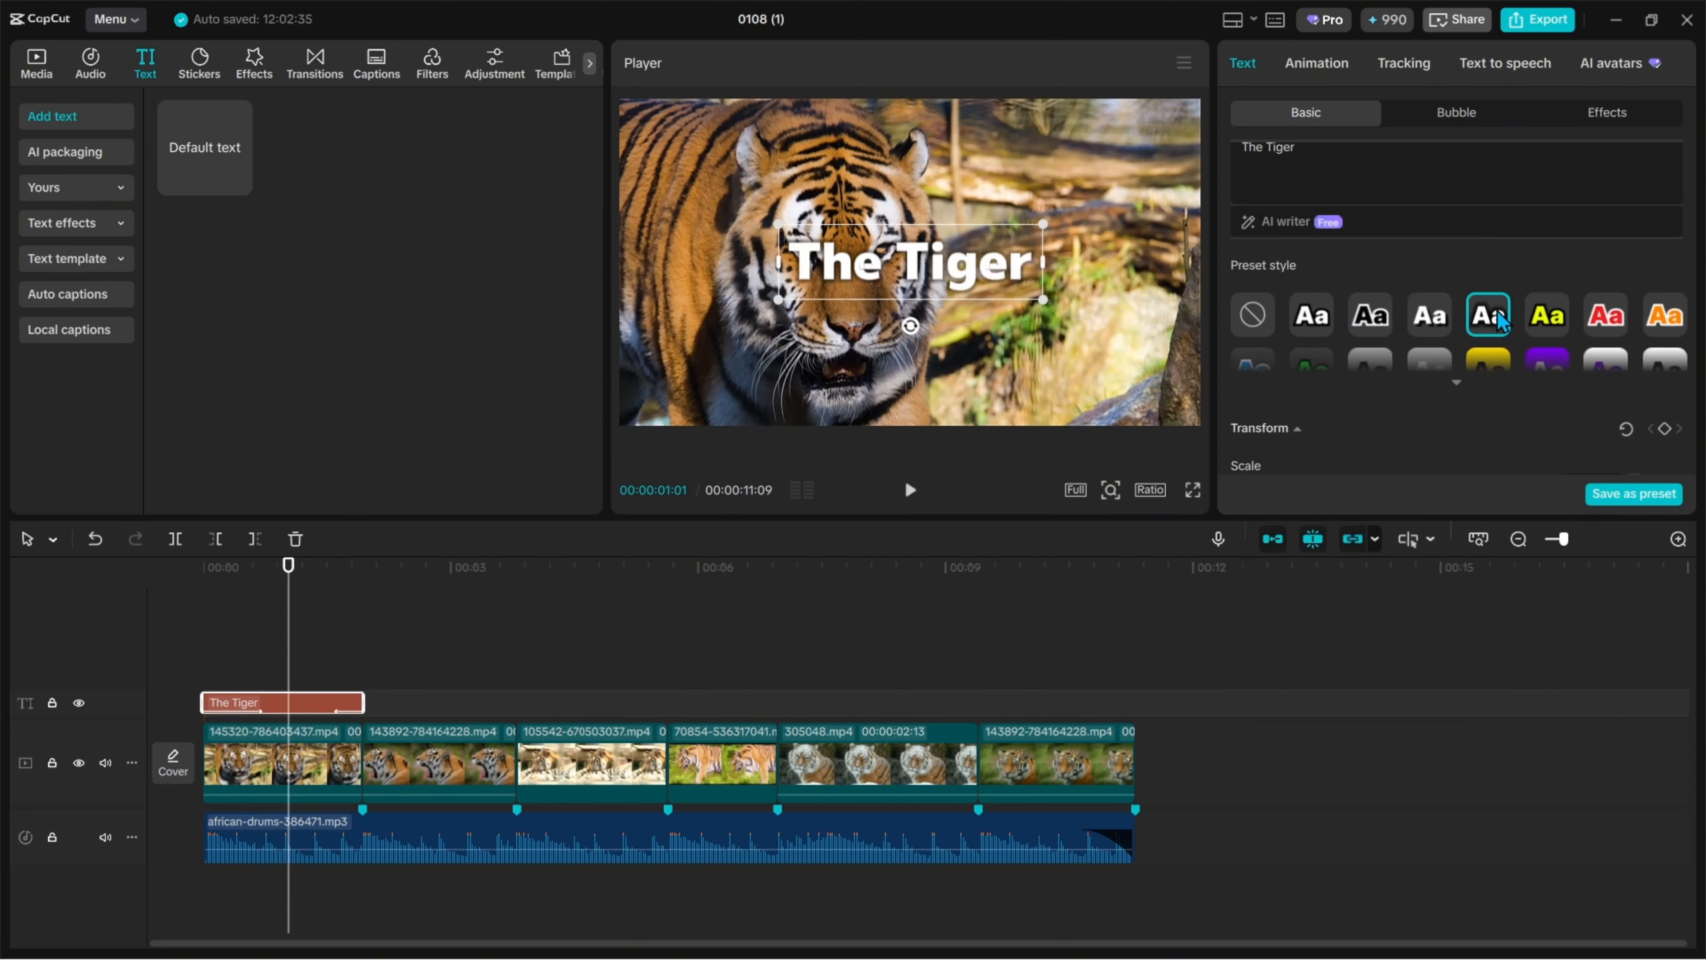
left_click(1547, 317)
Step: Show all preset styles, check the title's opacity setting, and apply the white preset with a black outline to the title
scroll(1545, 316, "down", 2)
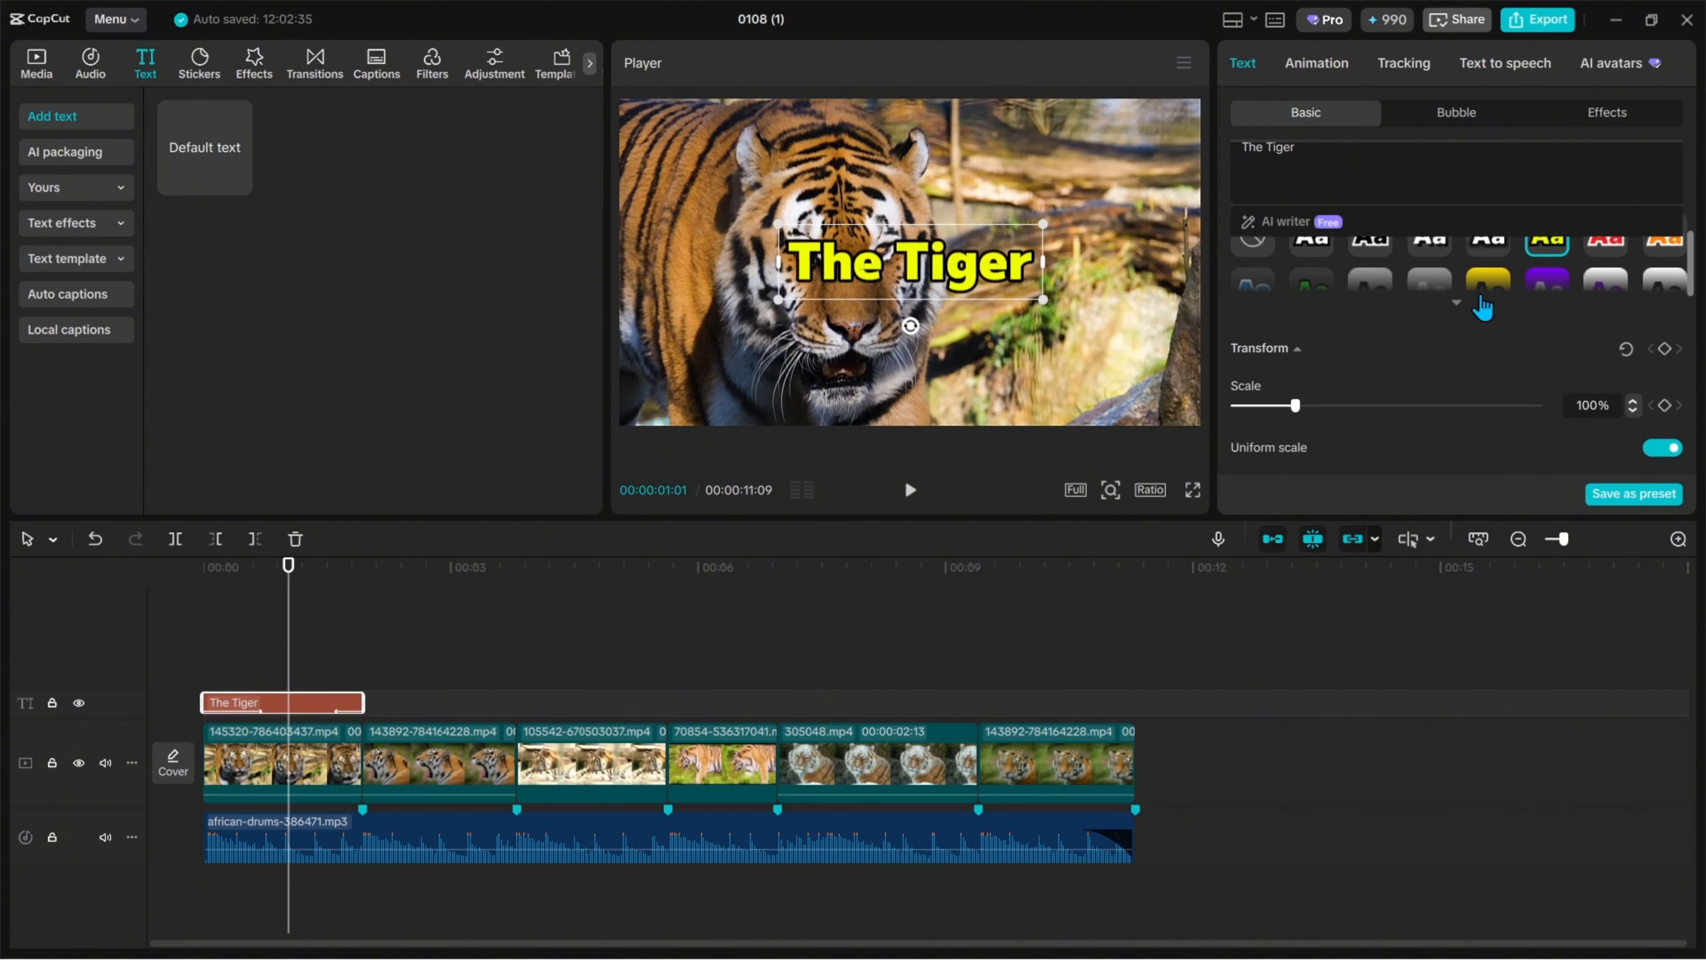
left_click(1456, 303)
scroll(1344, 353, "down", 5)
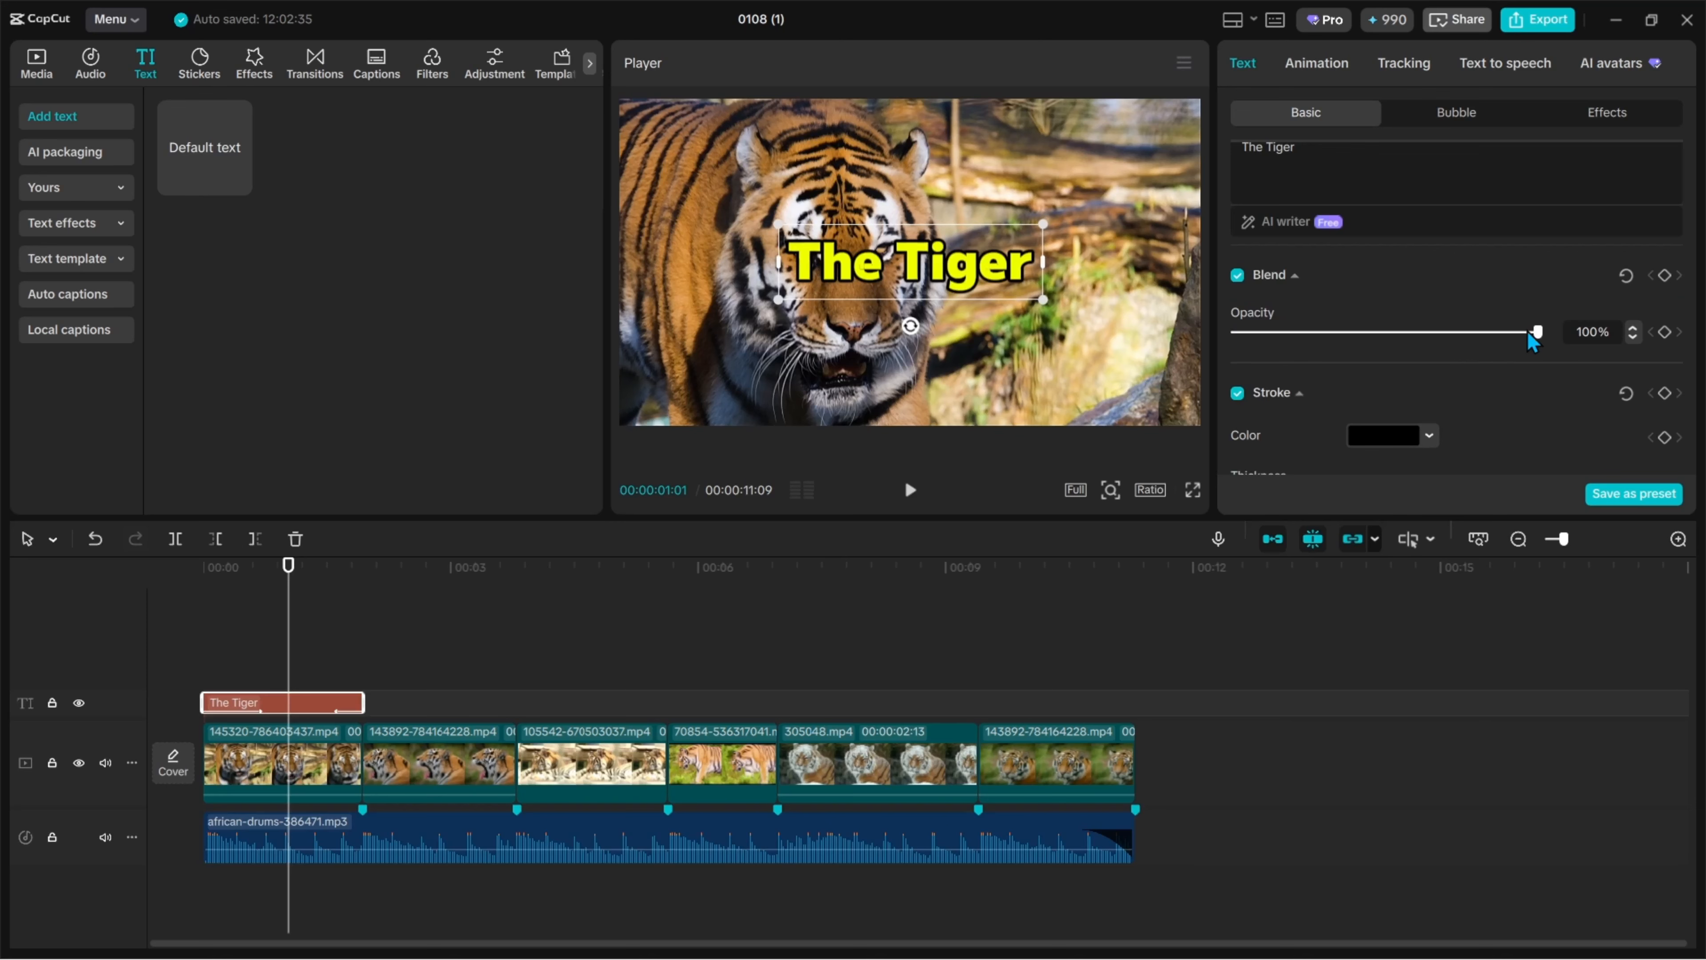
left_click_drag(1535, 332, 1601, 332)
scroll(1237, 324, "up", 10)
scroll(1340, 304, "down", 2)
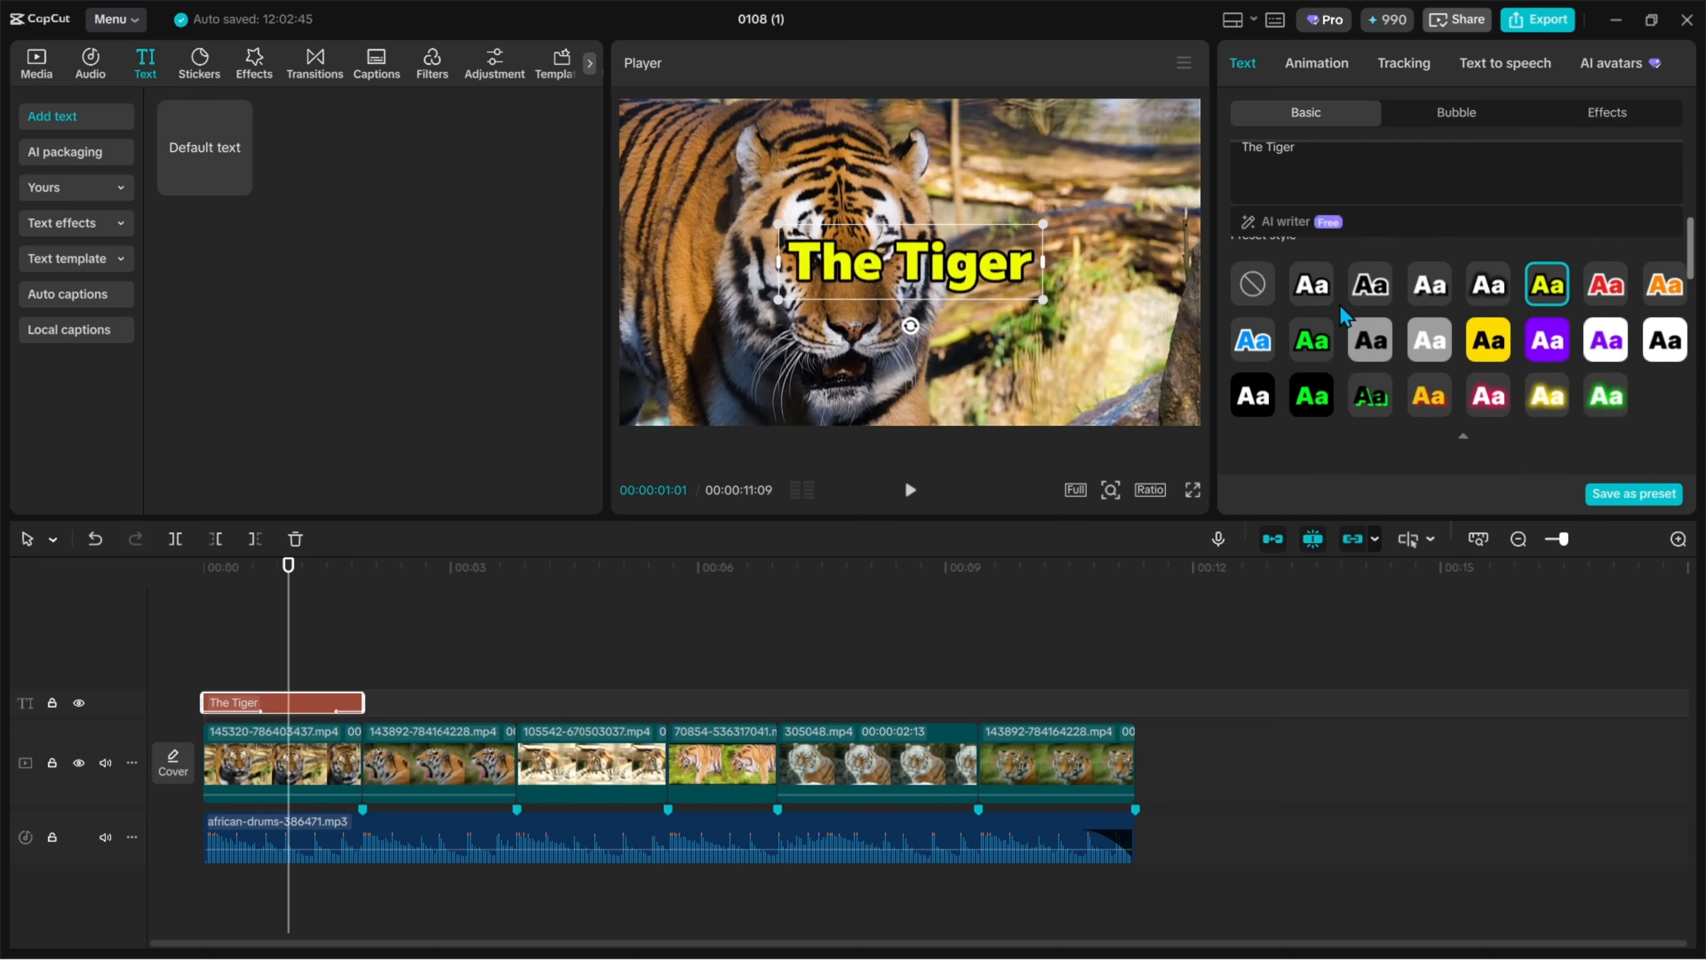
left_click(1315, 287)
Step: Trim the title clip's end back to about 00:00:01:14 and its start inward, placing the playhead at 00:00:00:24
mouse_move(282, 662)
left_mouse_down()
mouse_move(259, 655)
mouse_move(277, 662)
left_mouse_up()
left_click_drag(356, 703, 325, 703)
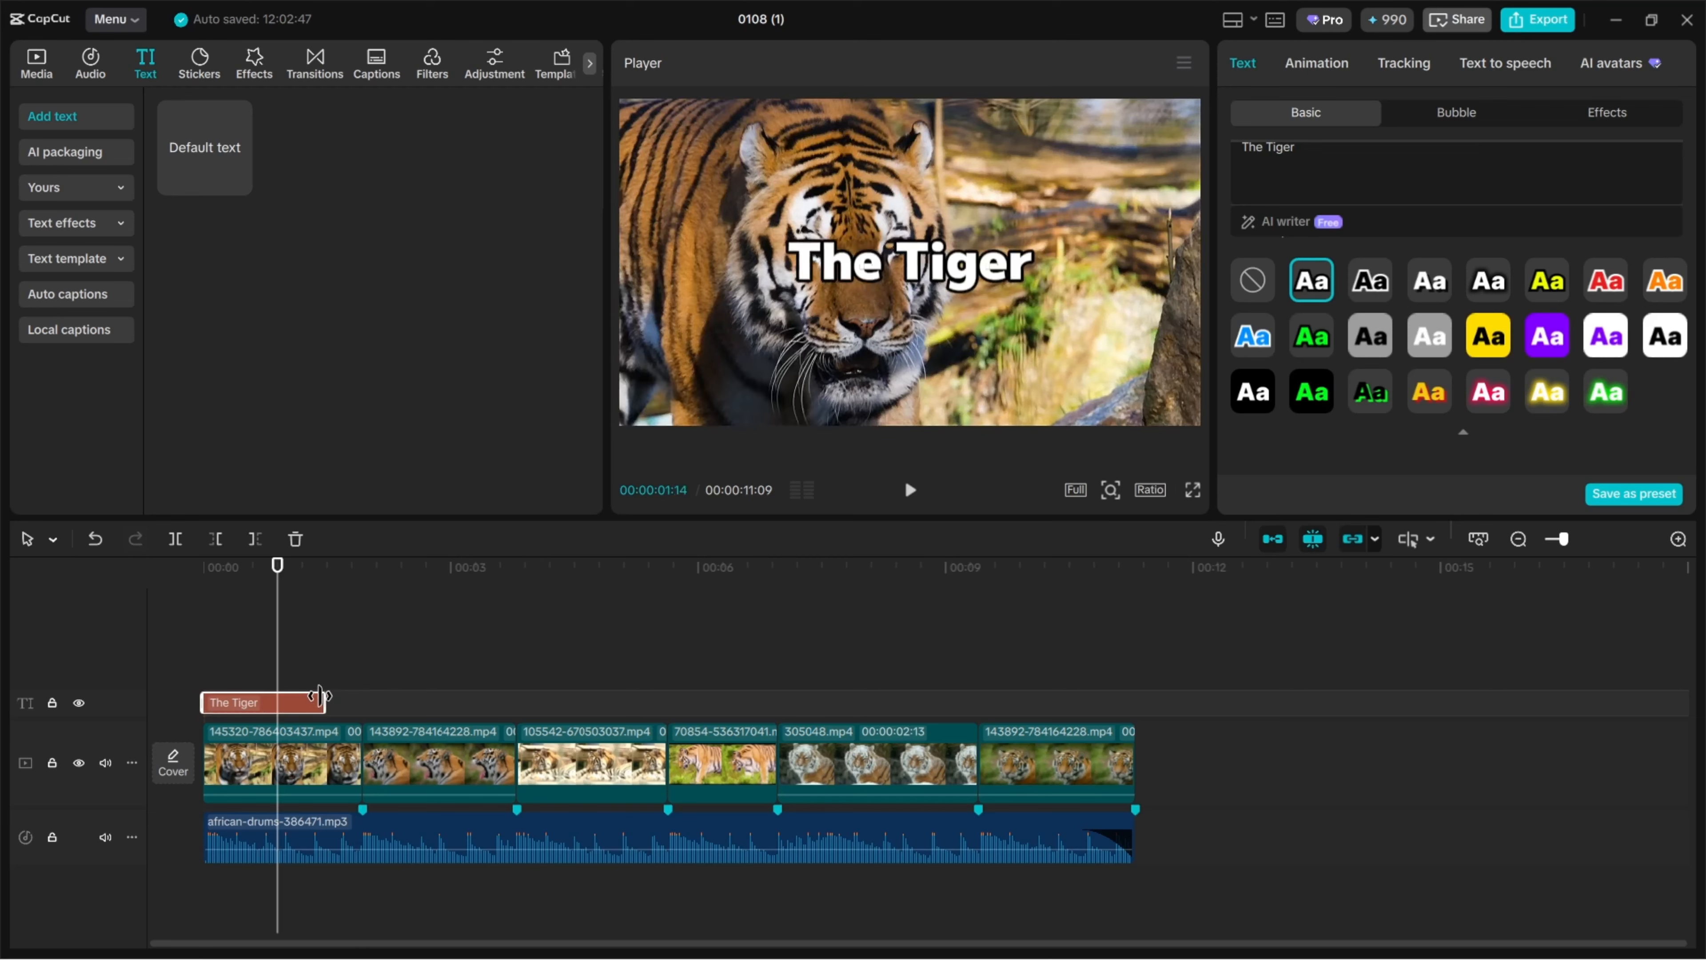
left_click_drag(203, 701, 268, 665)
left_click(272, 780)
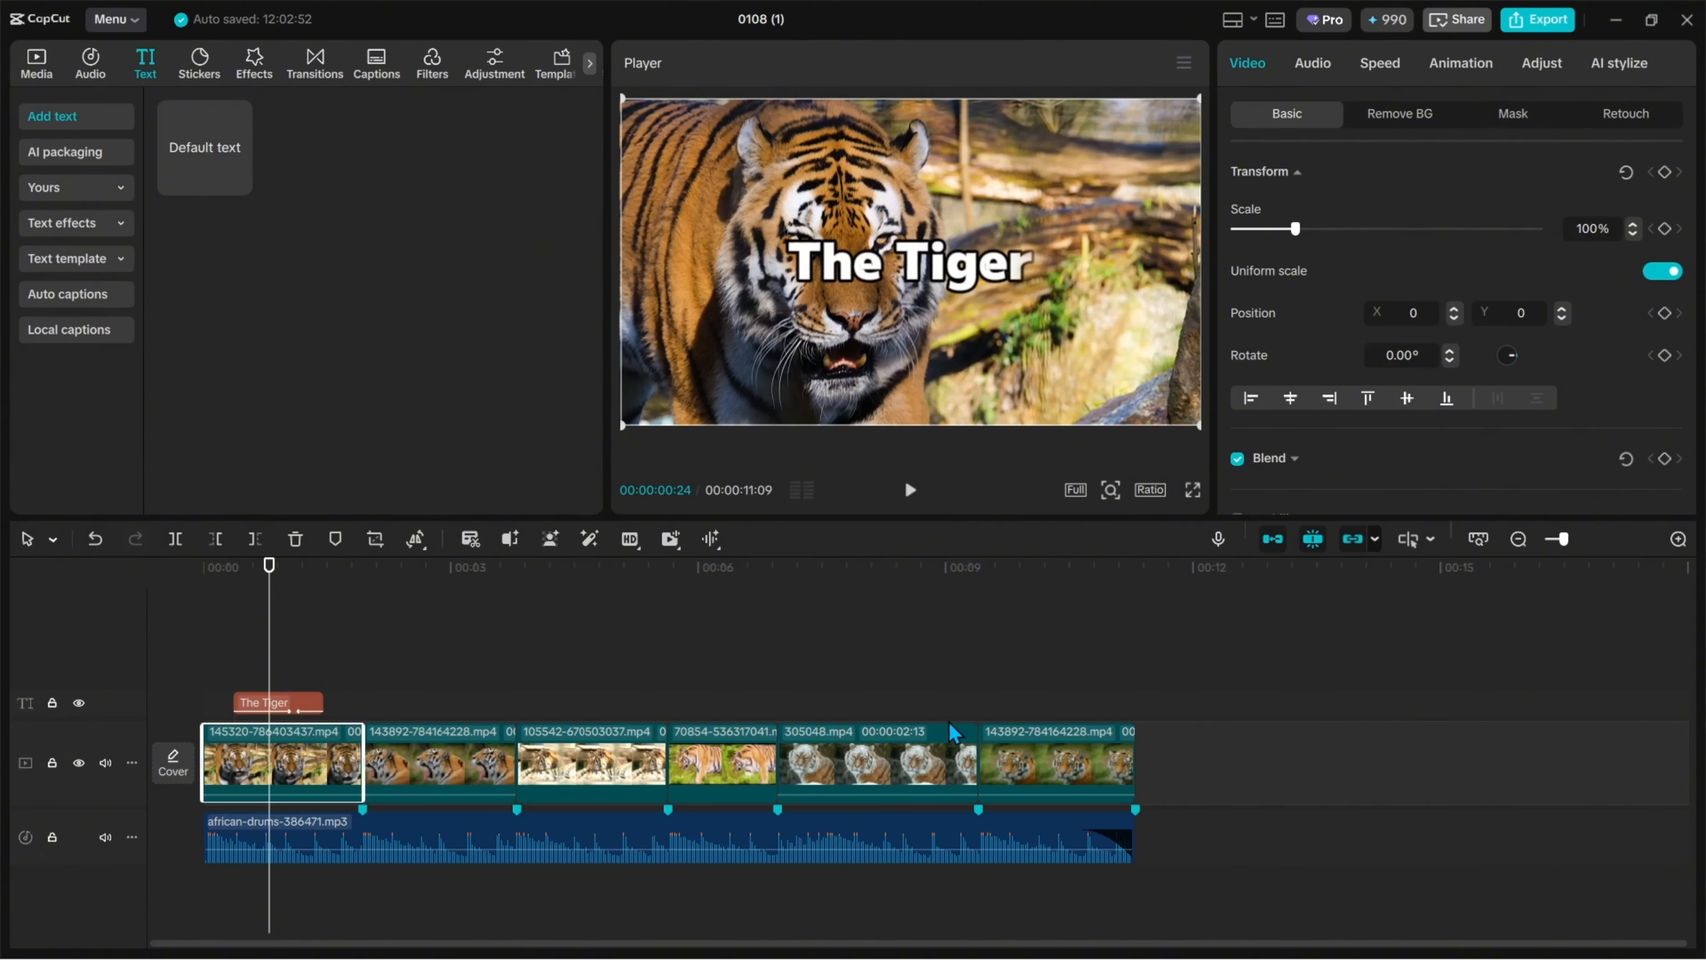
Step: Apply the Fade Out exit animation to the last video clip and move the playhead back to its start at 00:00:09:12
left_click(1051, 666)
left_click(1011, 758)
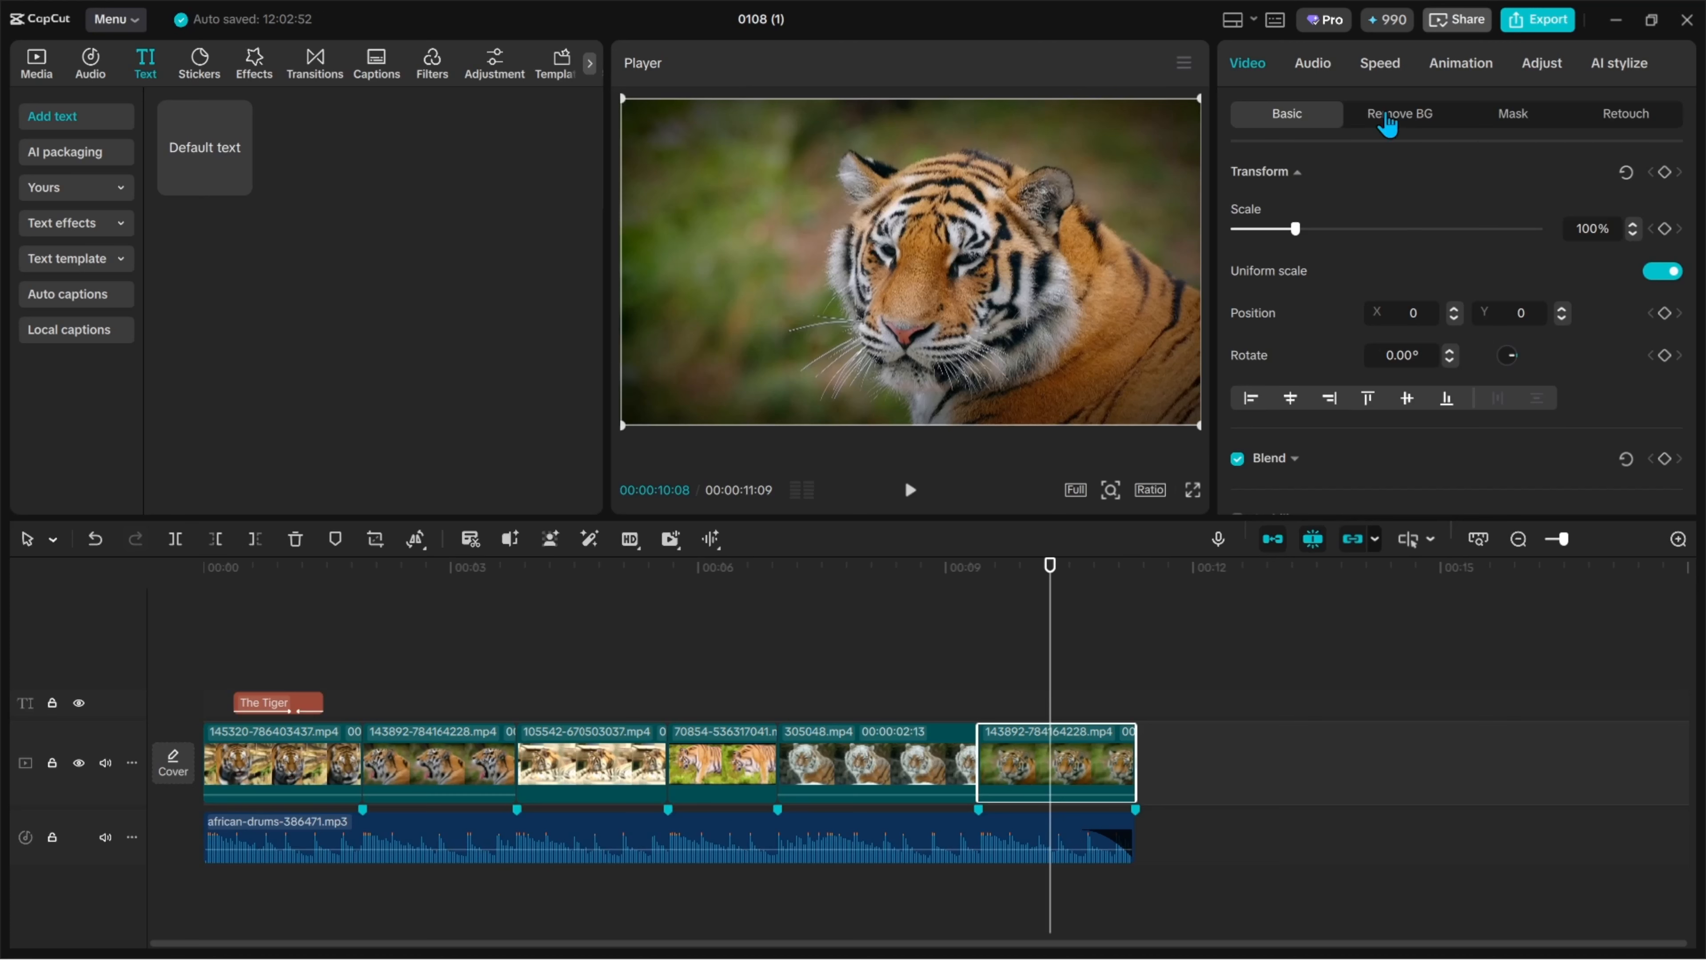
left_click(1458, 64)
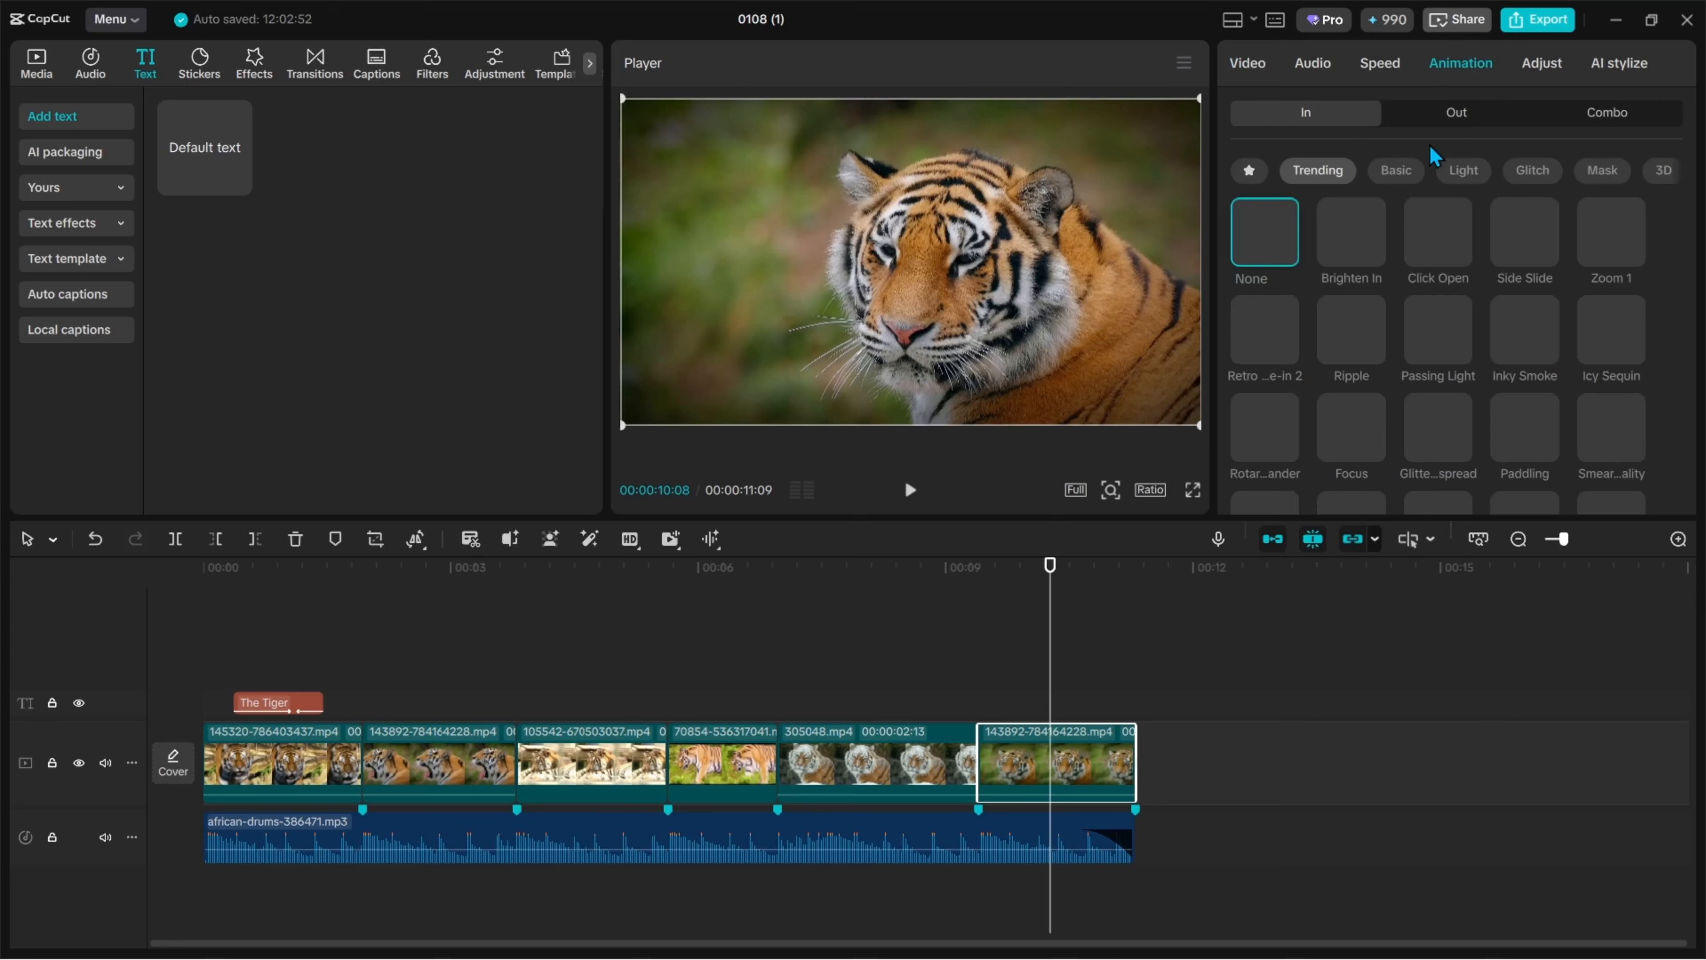
left_click(1455, 113)
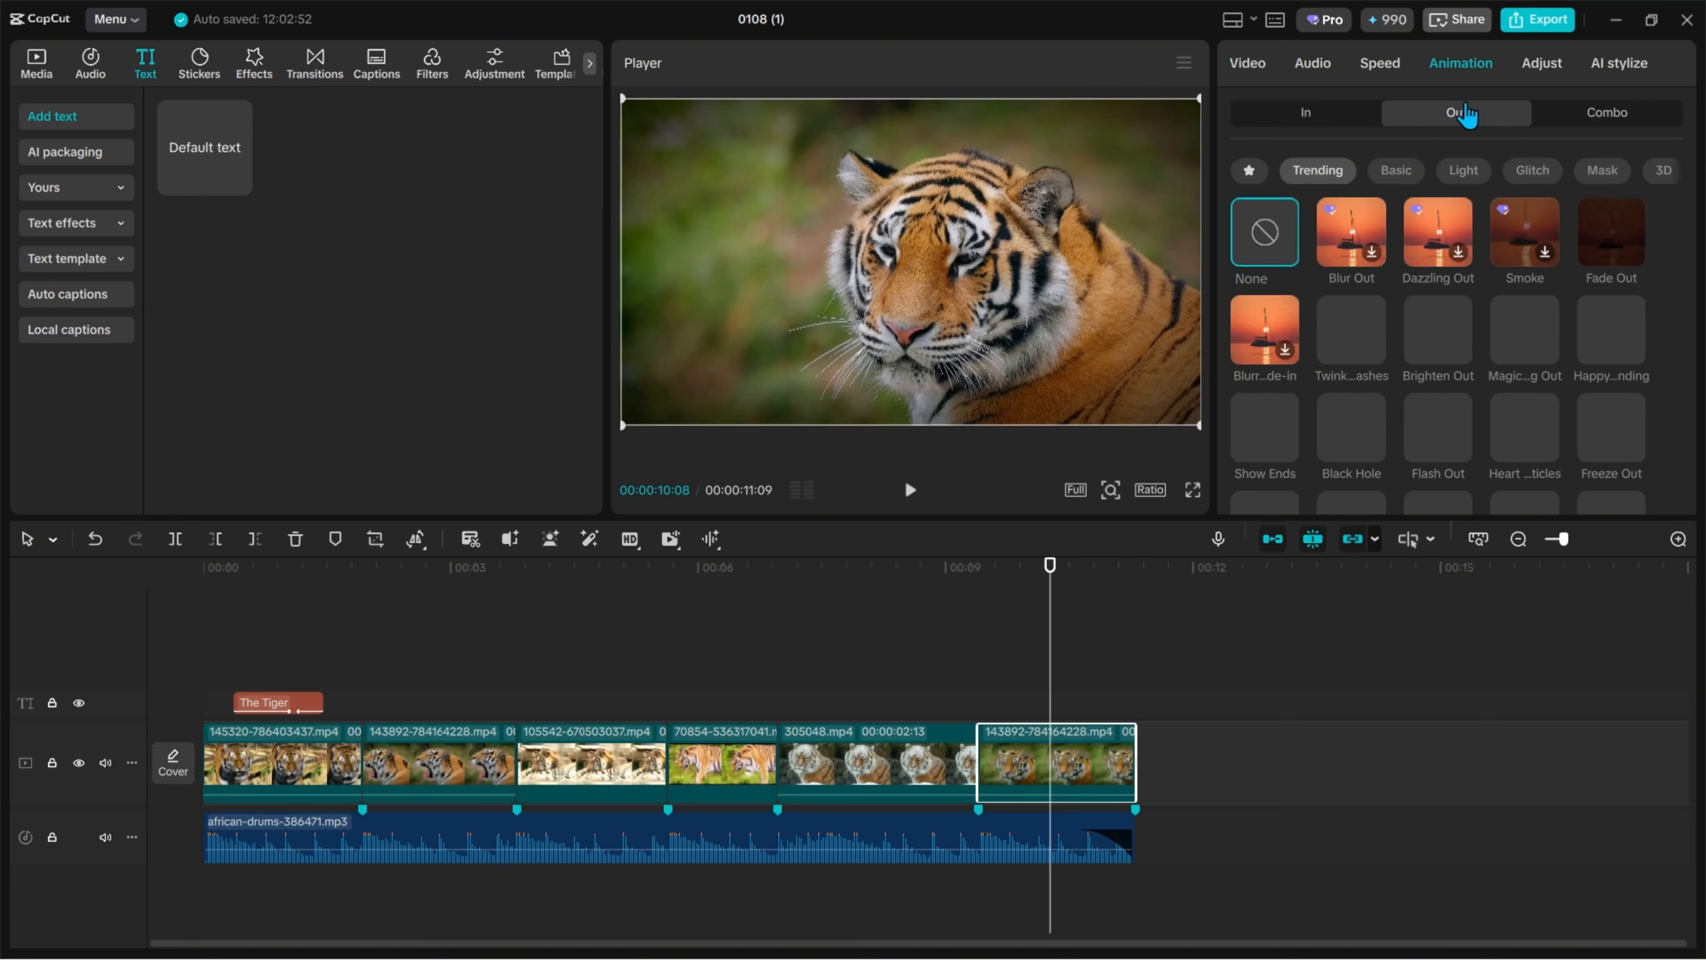
left_click(1611, 229)
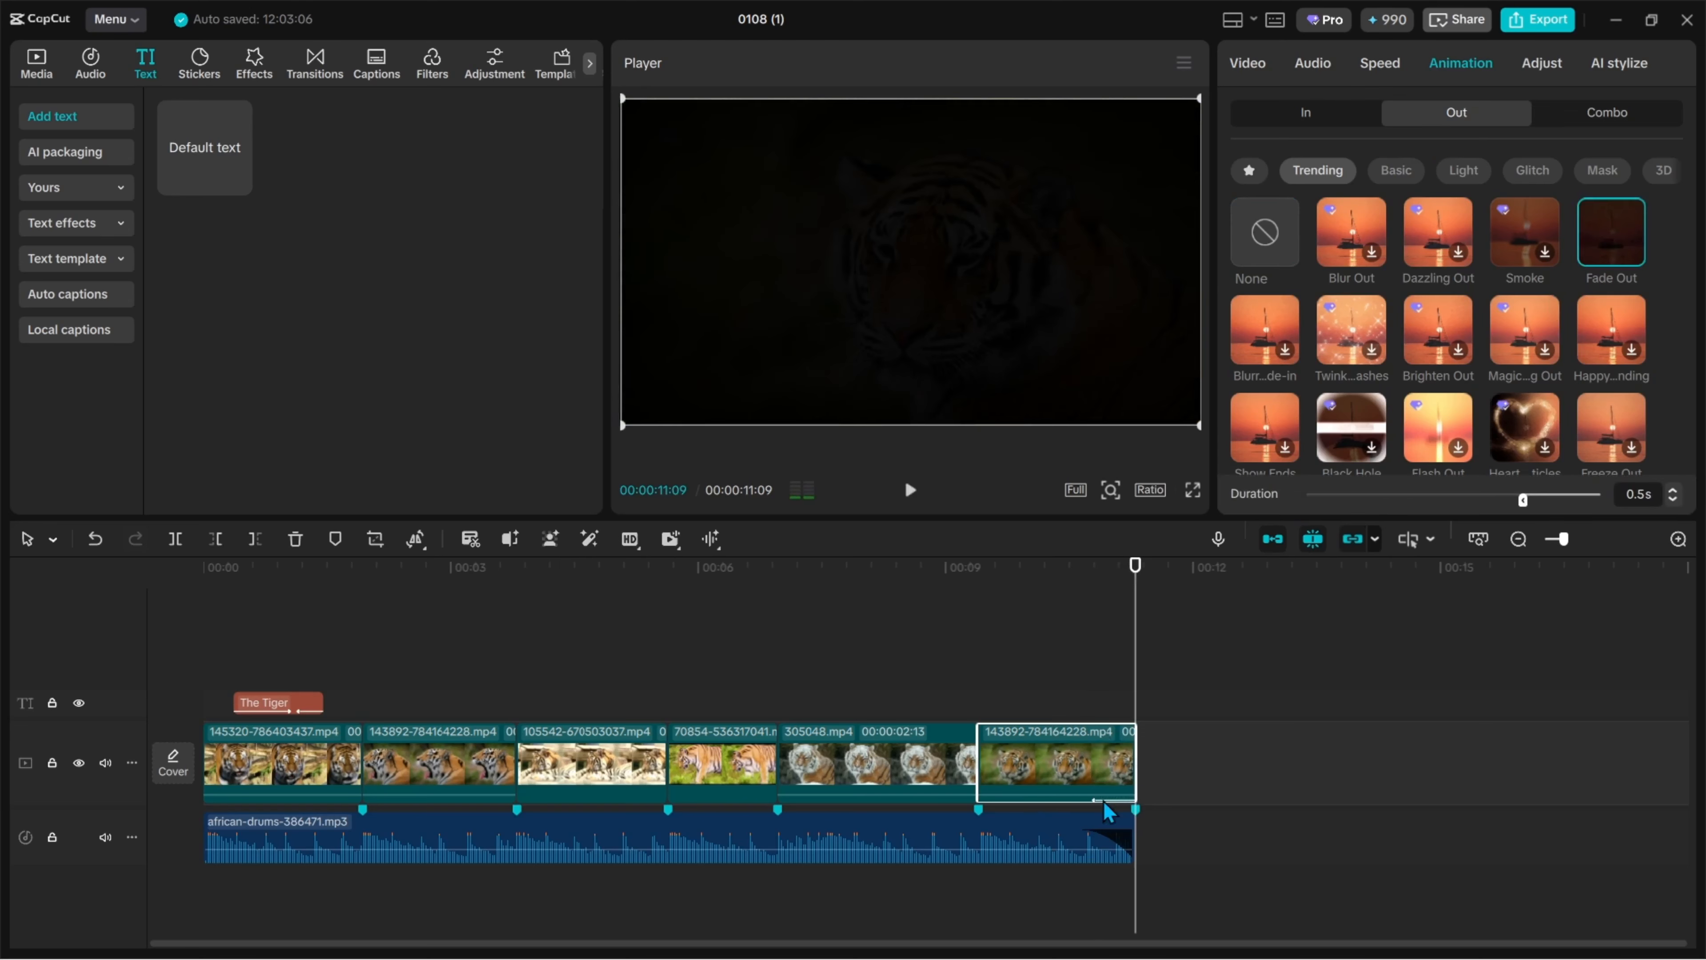
left_click(1023, 684)
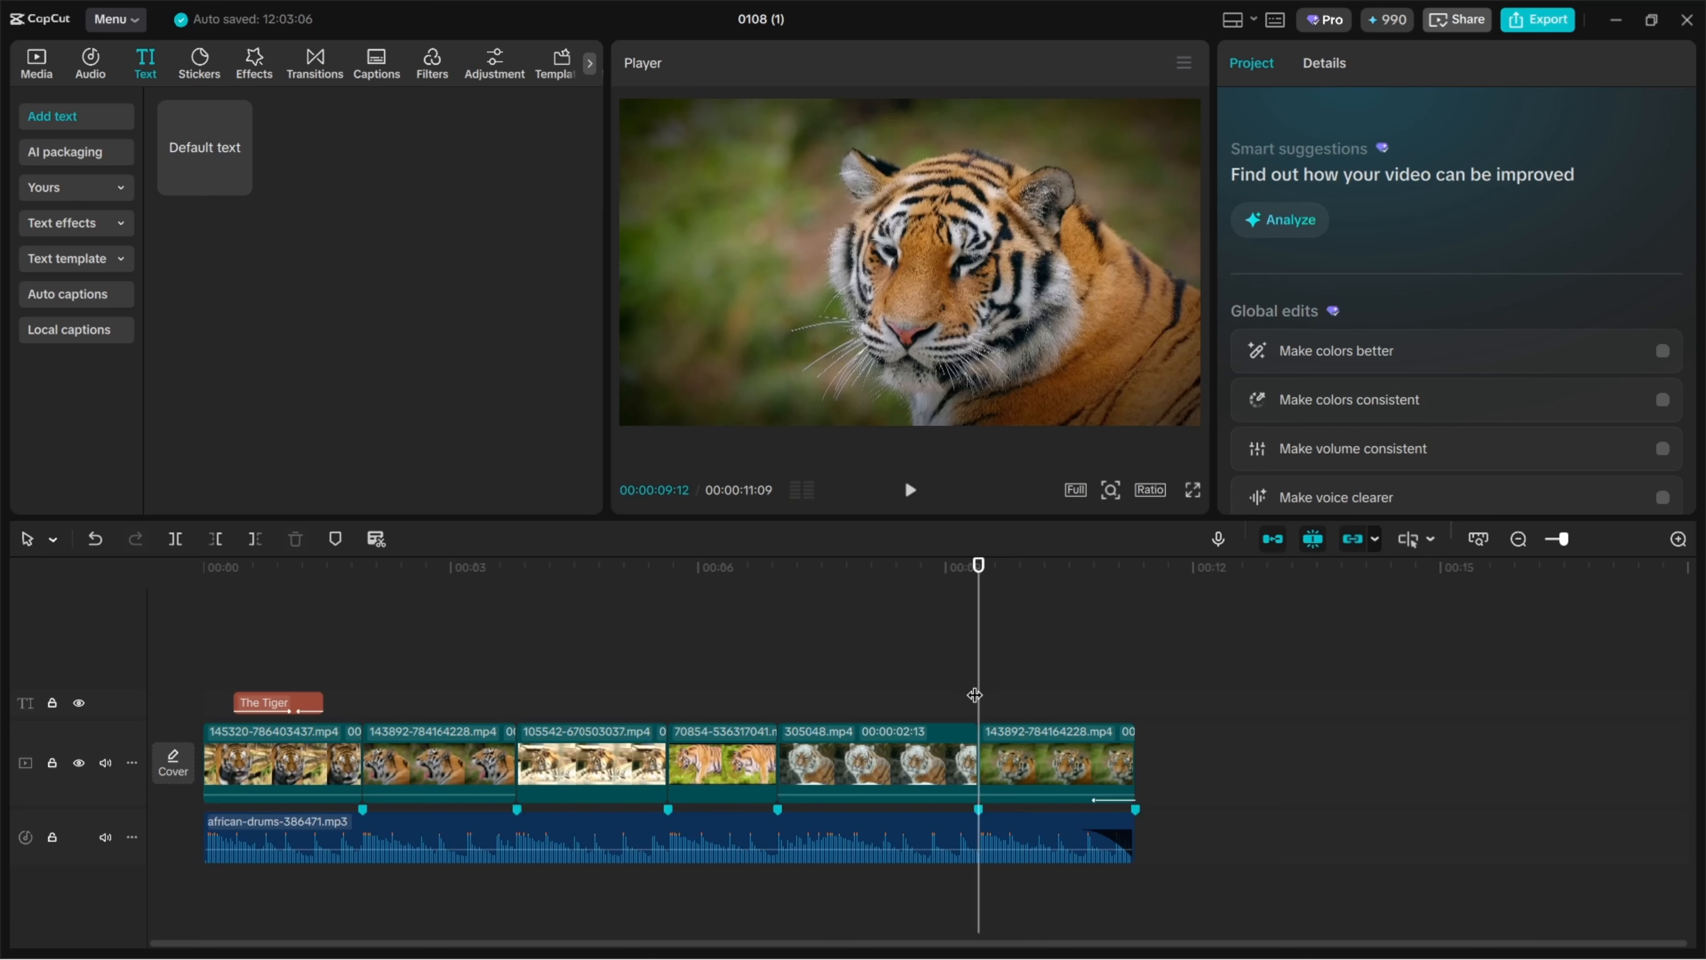
Step: Play the last clip to preview its fade-out, and bring the playhead to the second clip at 00:00:02:25
left_click(910, 489)
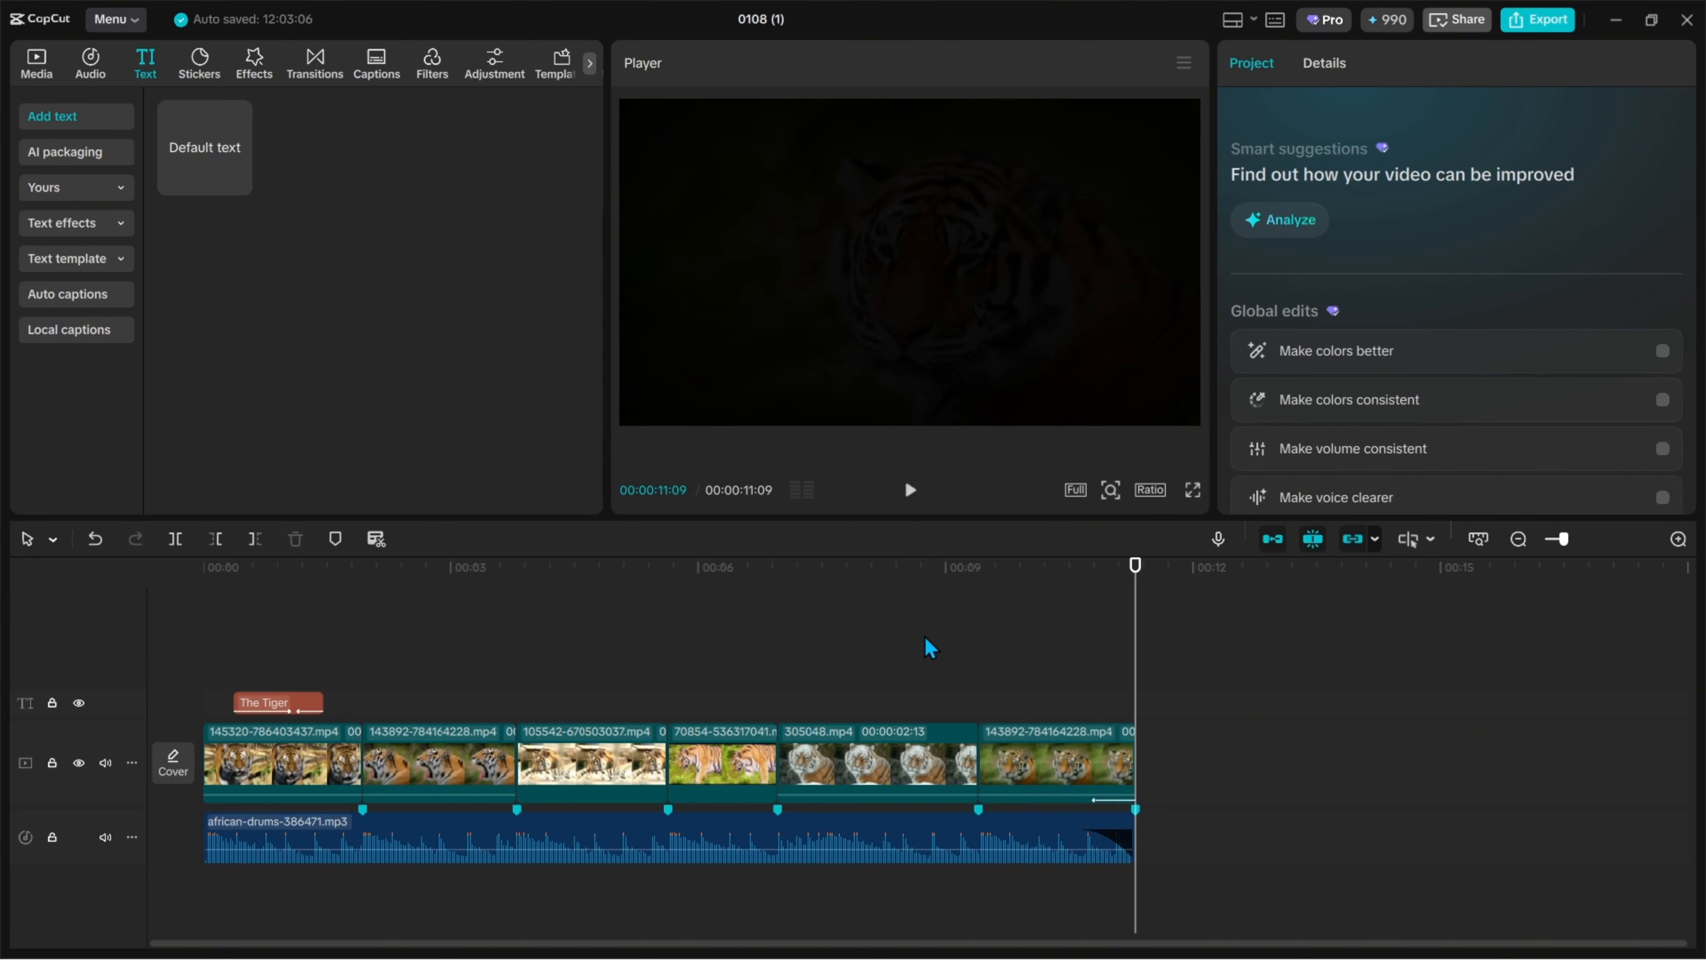
left_click(970, 698)
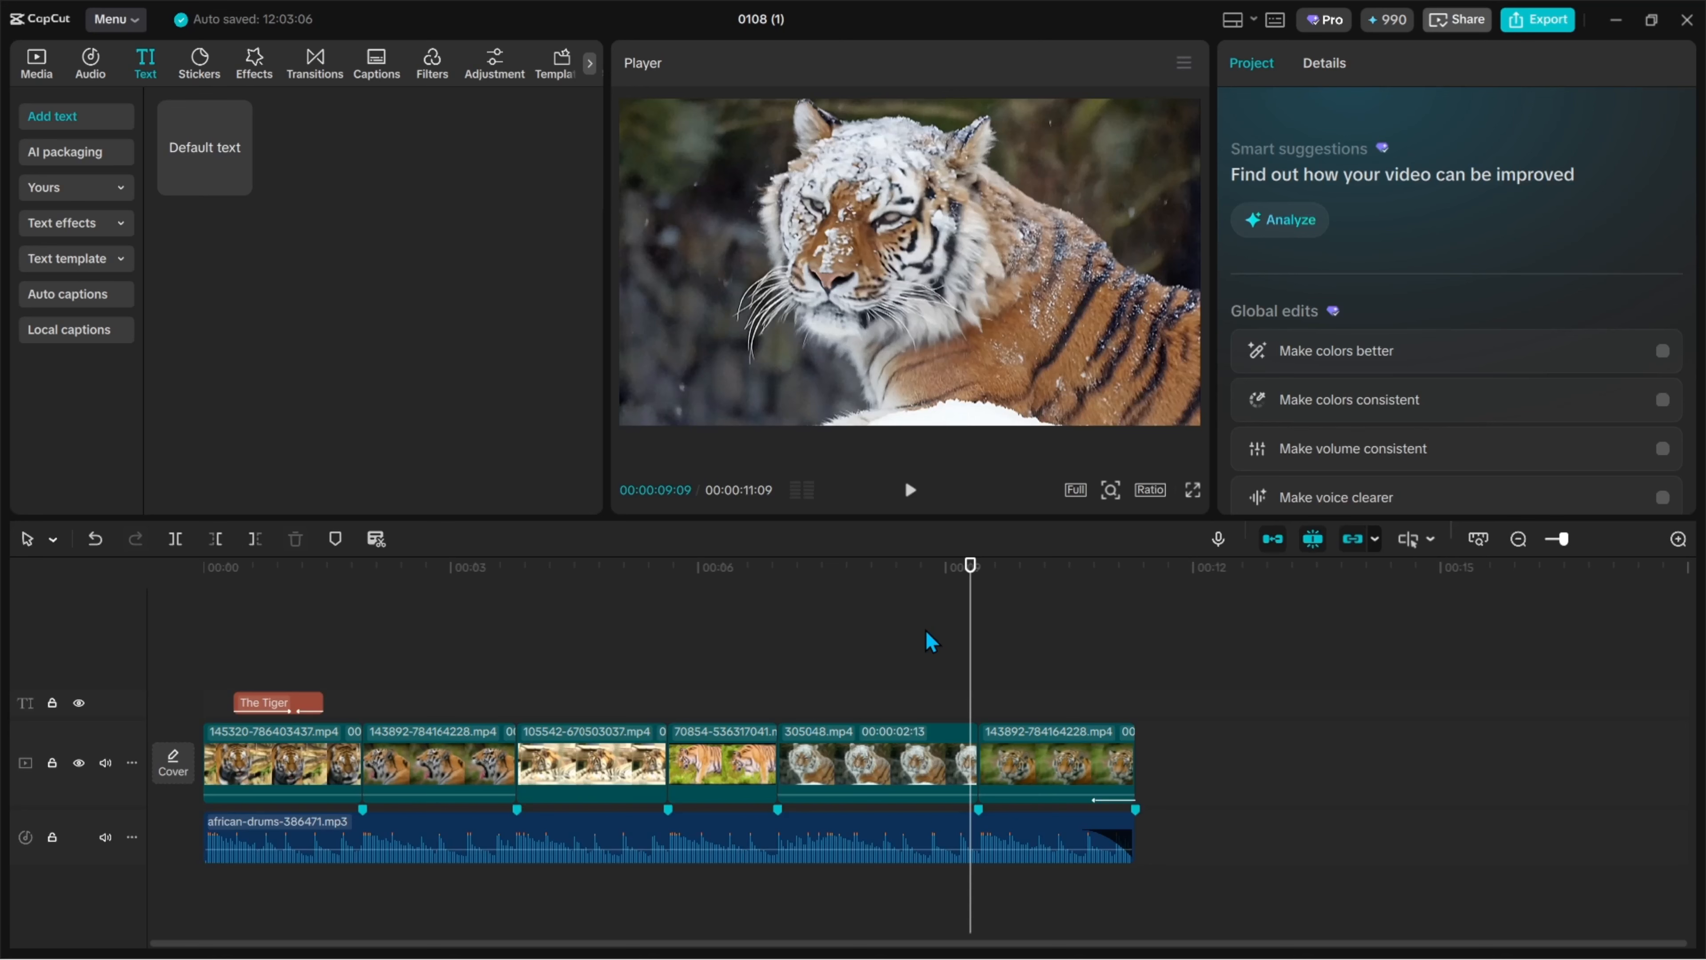
left_click(510, 675)
left_click(457, 667)
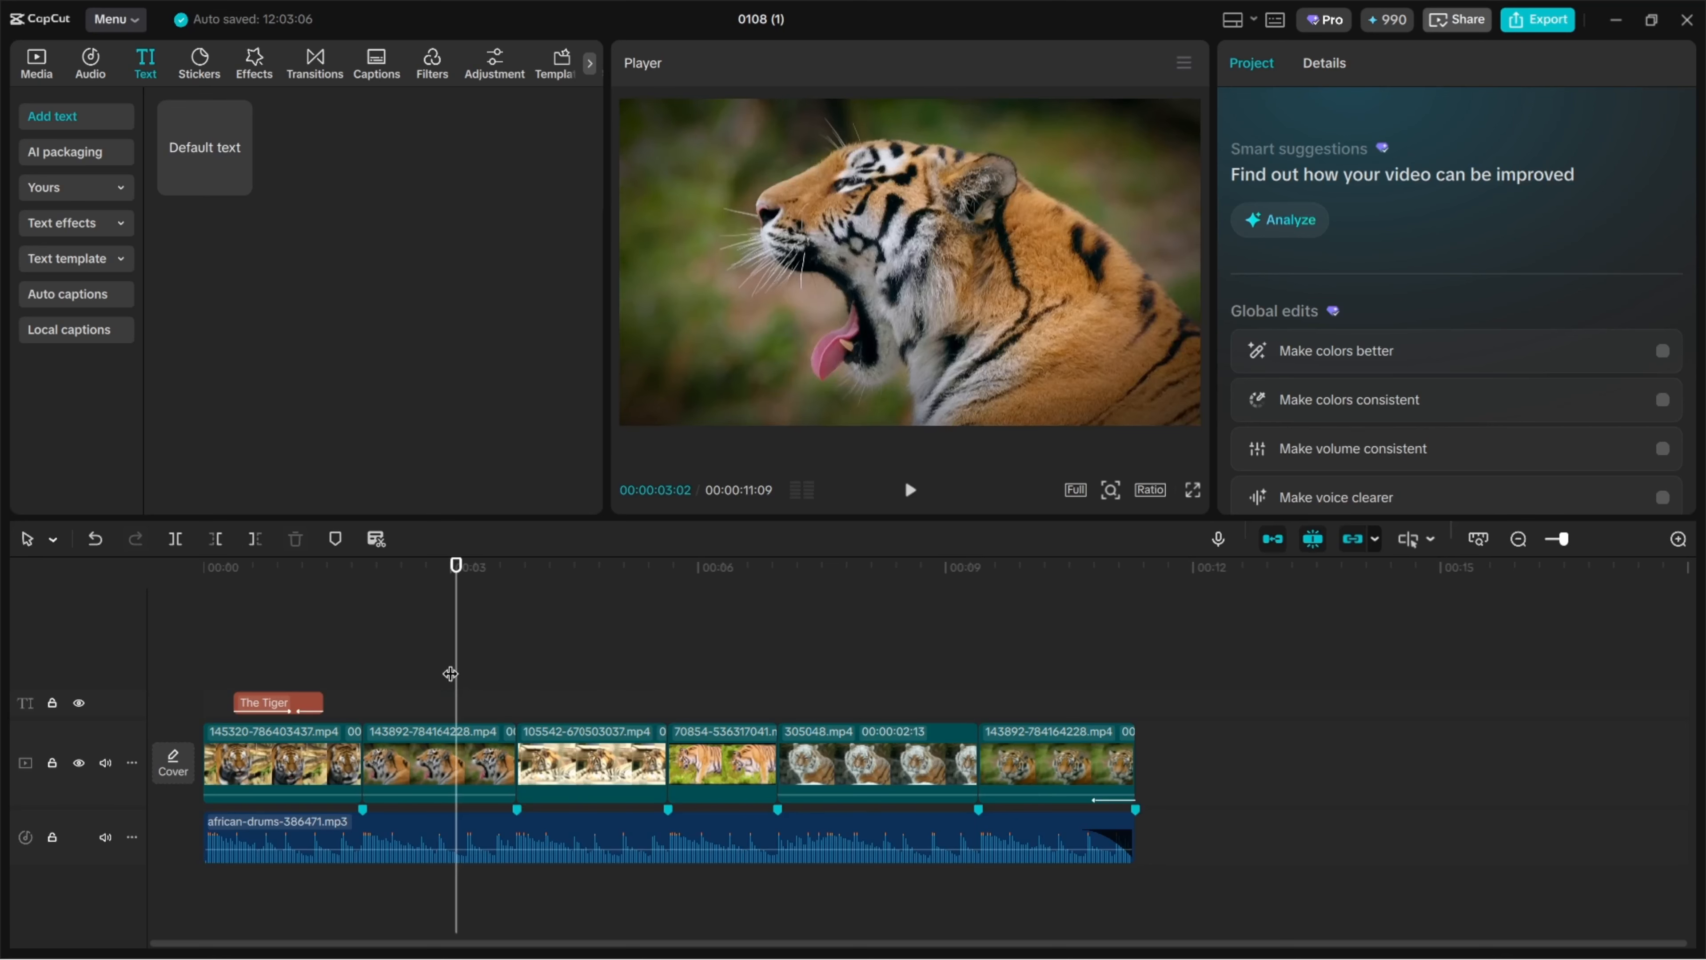
left_click(425, 663)
left_click(471, 664)
left_click(436, 664)
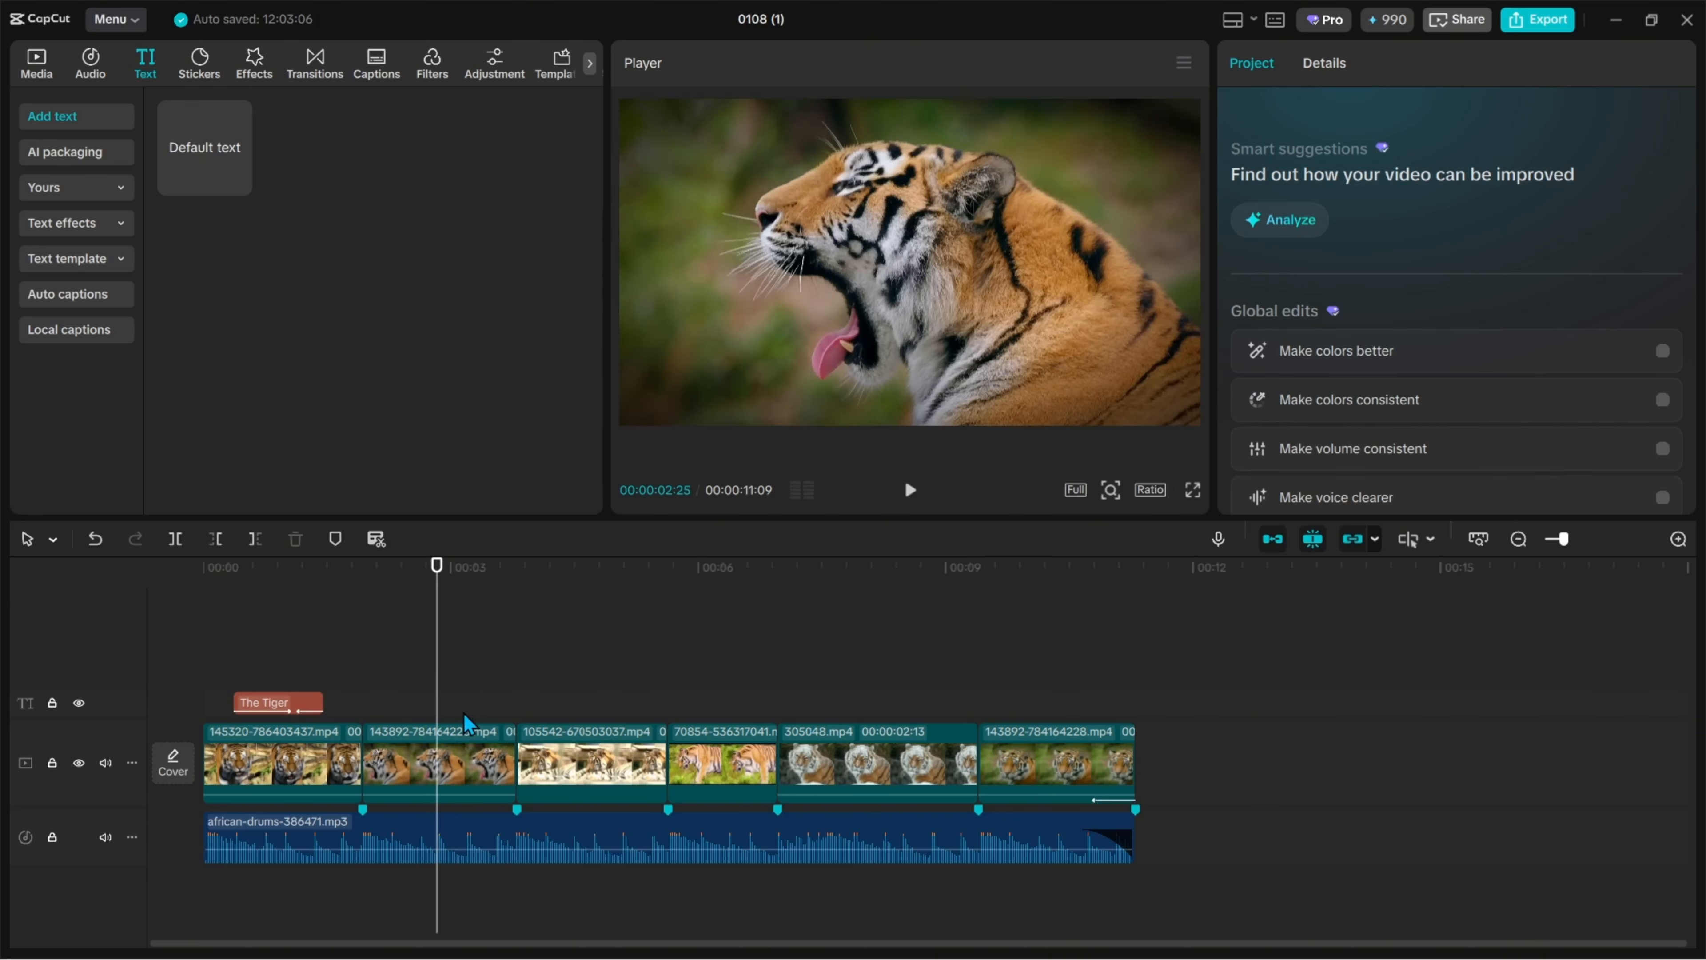
Step: Try out the exposure adjustment on the second clip while reviewing its basic color and lightness settings
left_click(457, 737)
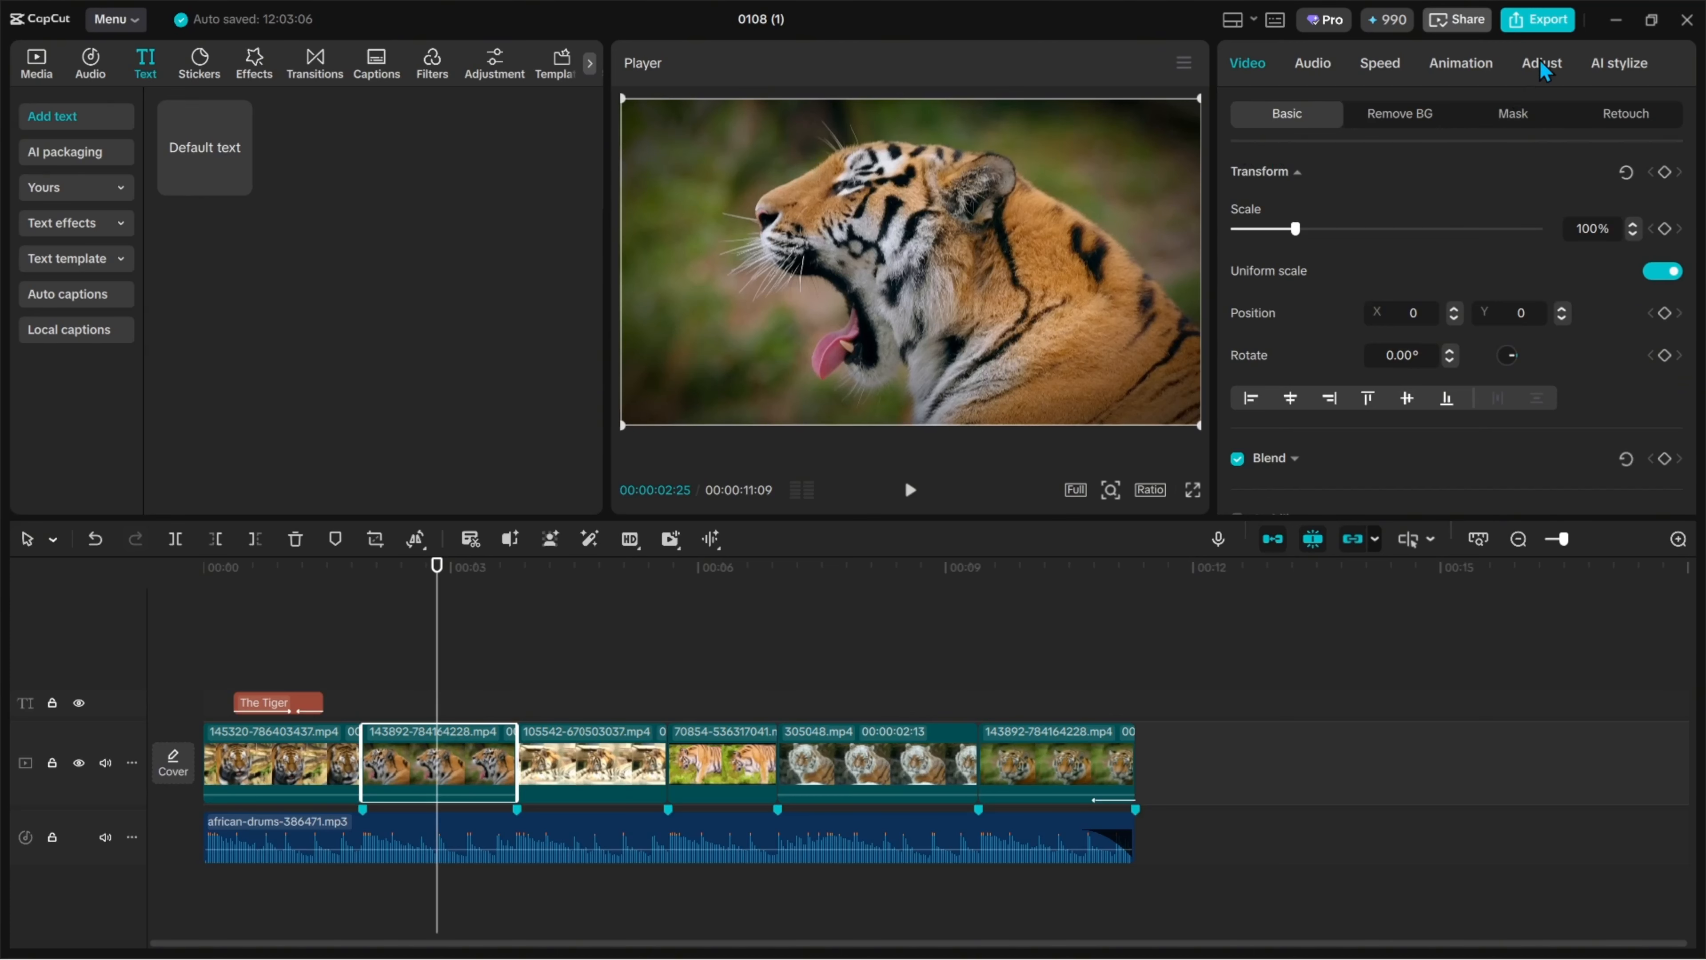
left_click(1542, 72)
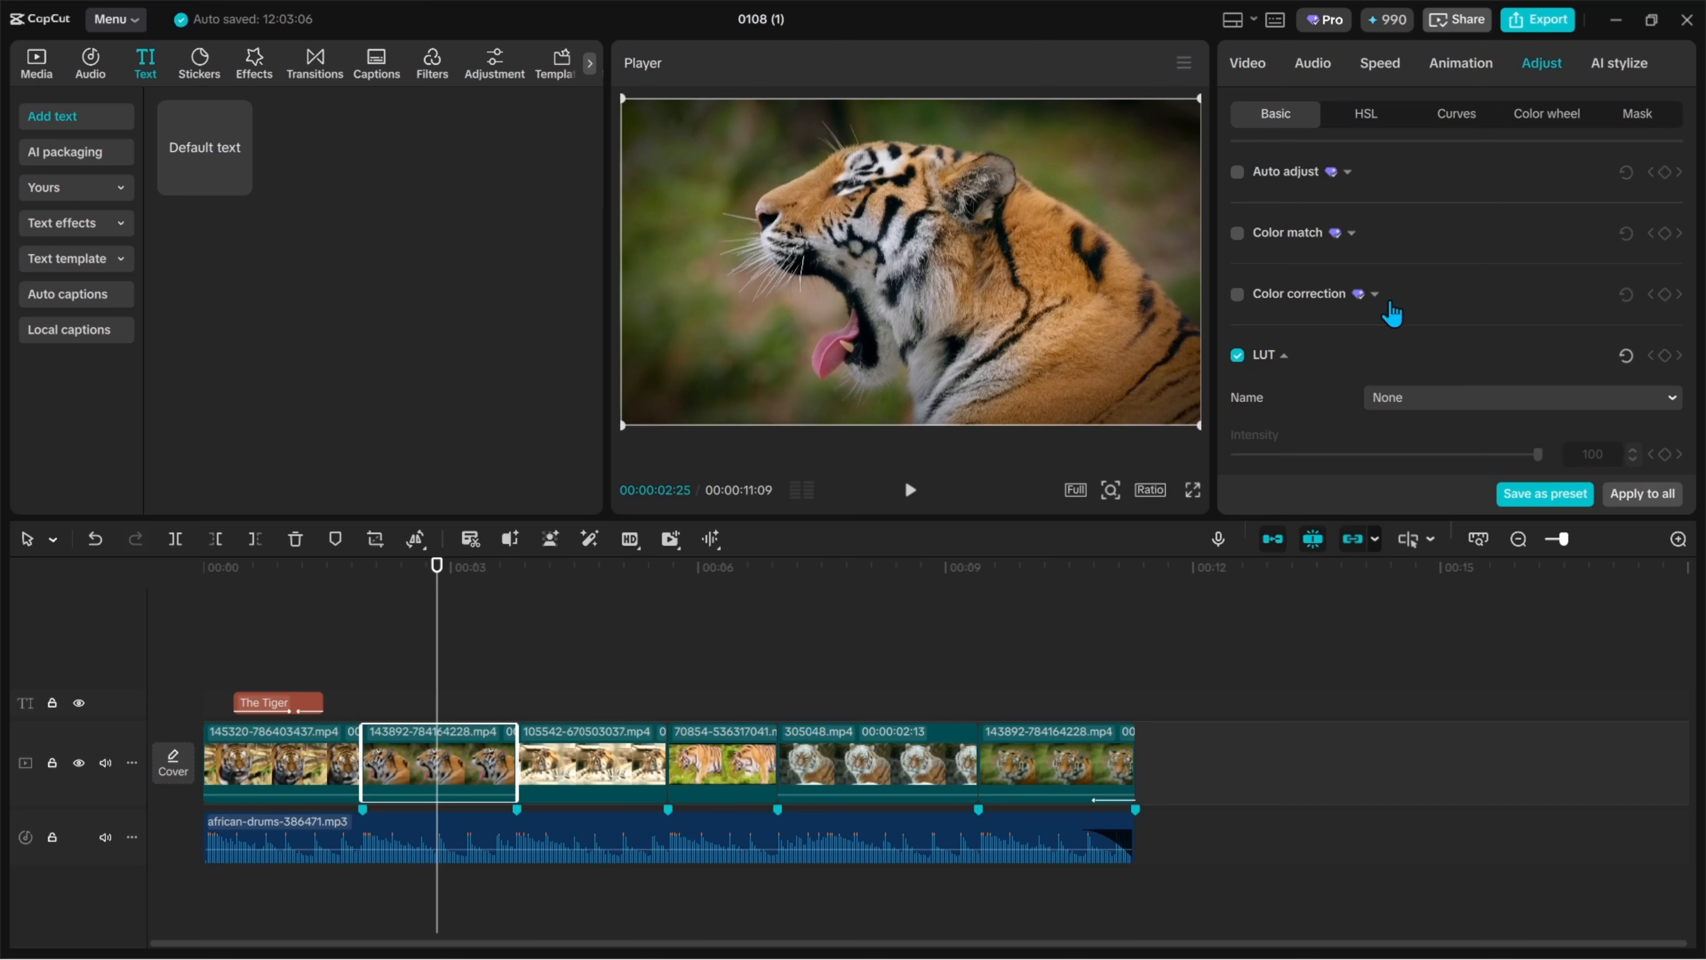
scroll(1393, 242, "down", 4)
scroll(1398, 273, "down", 2)
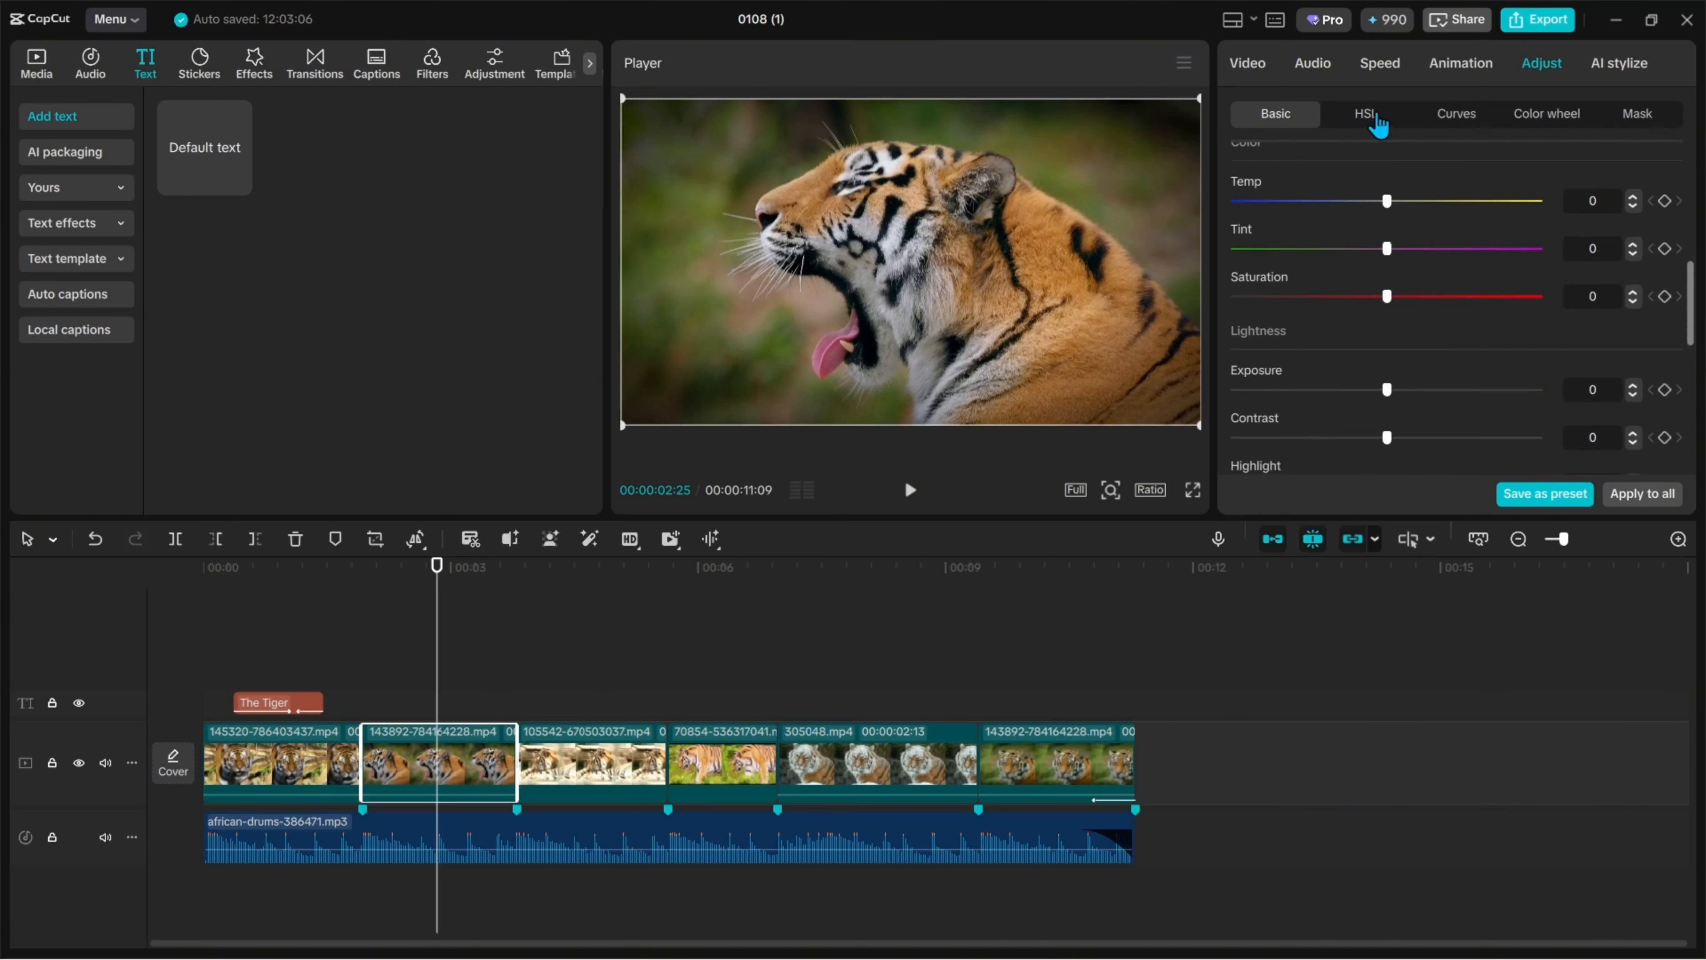
mouse_move(1392, 201)
left_mouse_down()
mouse_move(1309, 202)
mouse_move(1423, 200)
mouse_move(1475, 224)
mouse_move(1386, 220)
left_mouse_up()
scroll(1344, 289, "down", 3)
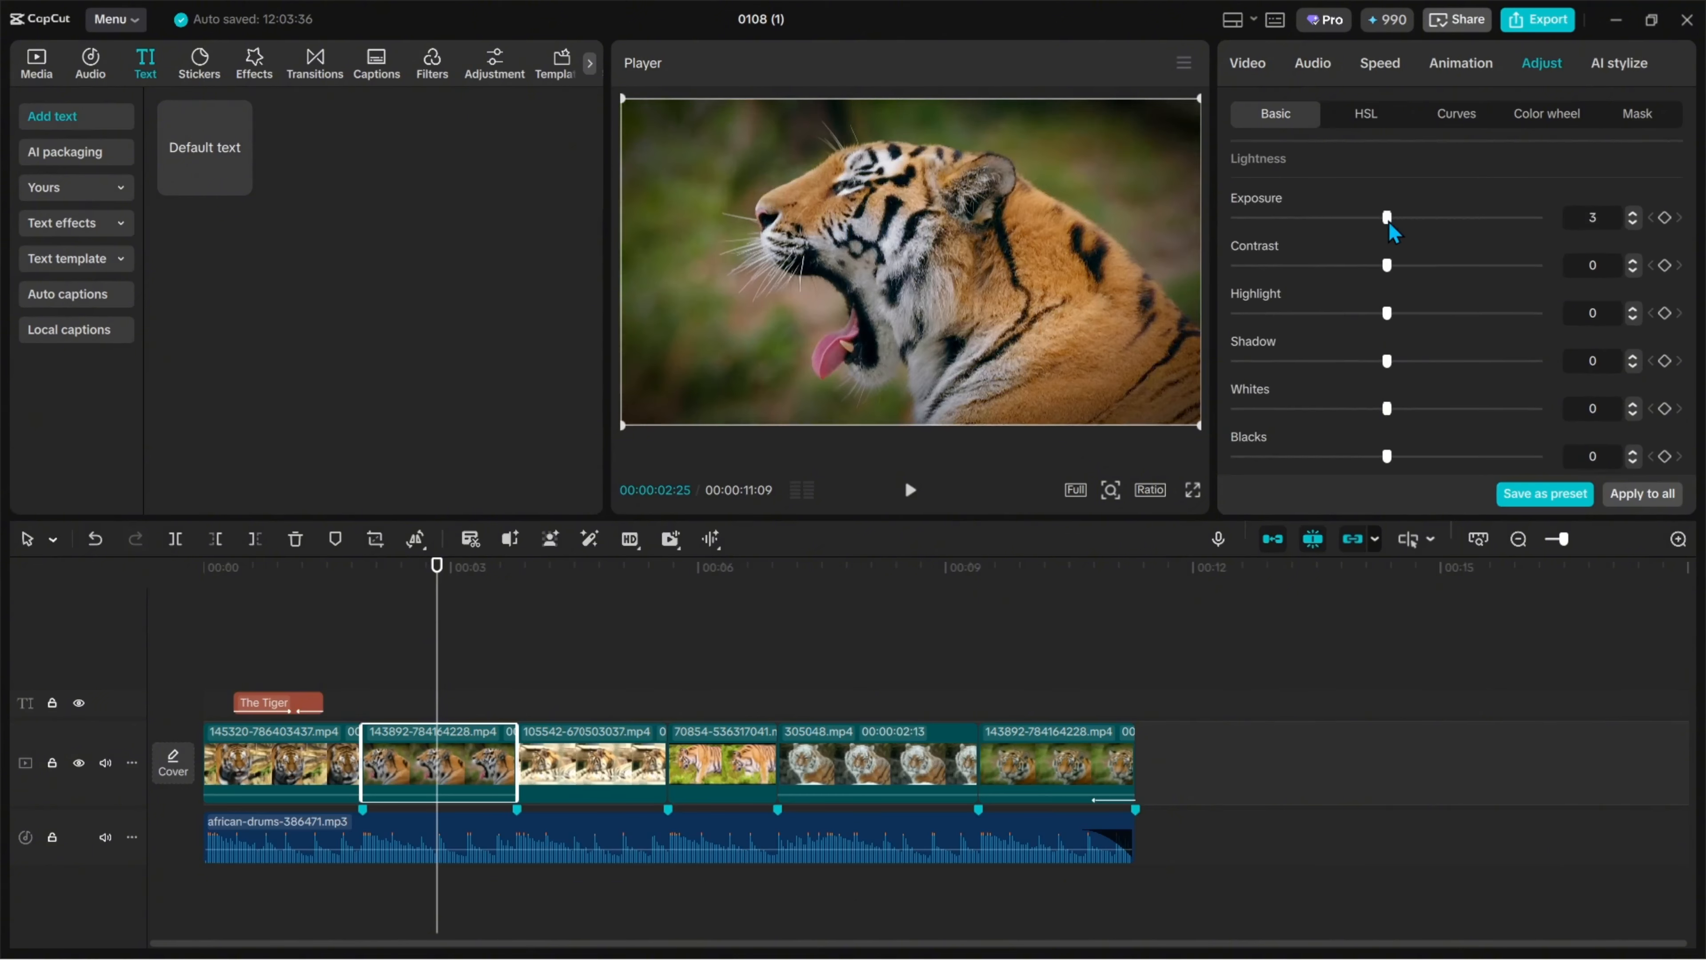
scroll(1360, 314, "down", 2)
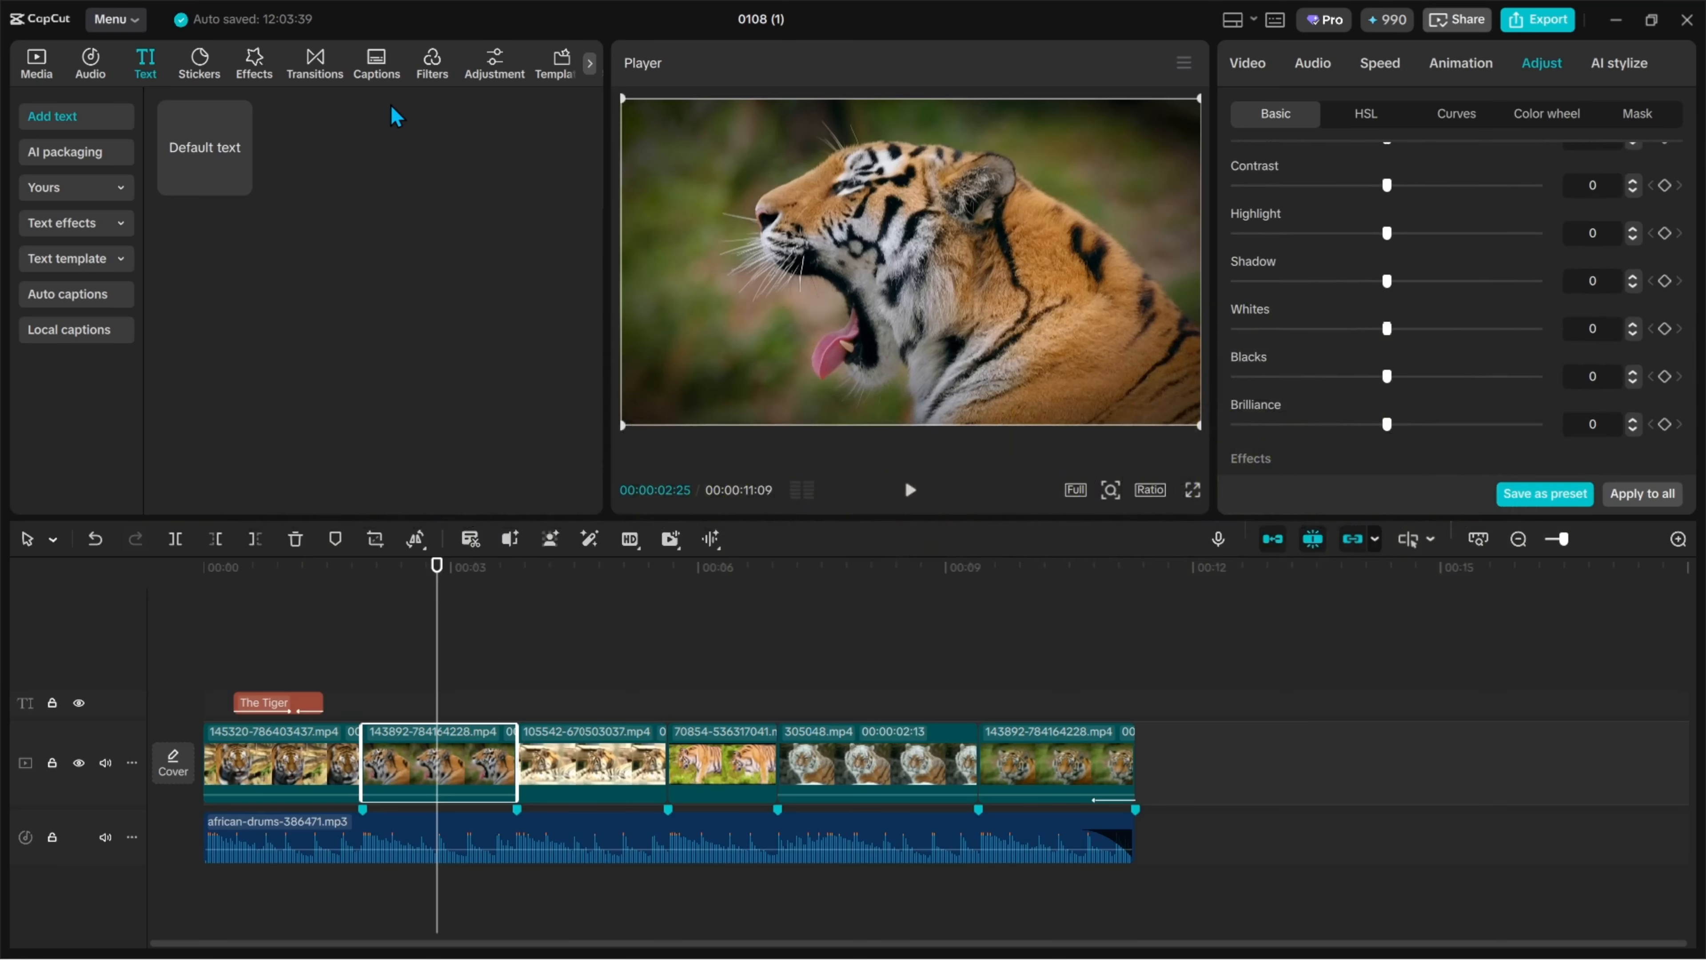
Step: Apply the Summer Tale filter across the whole video and move the title onto a track above the filter
left_click(435, 74)
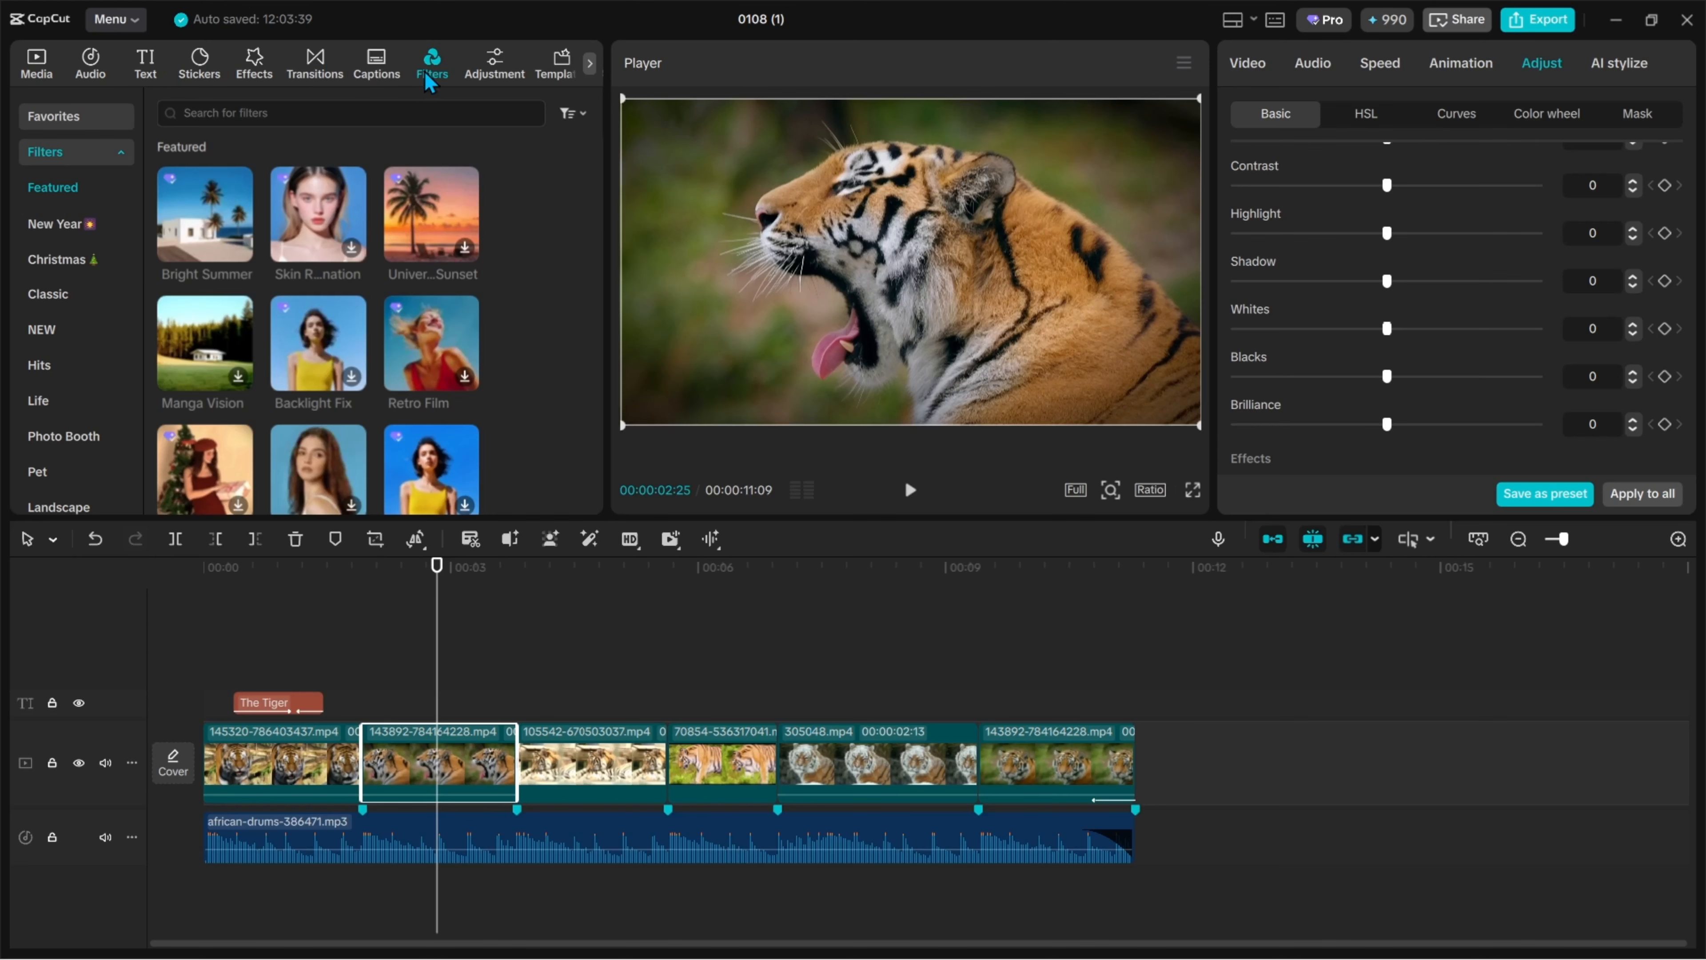
scroll(261, 242, "down", 6)
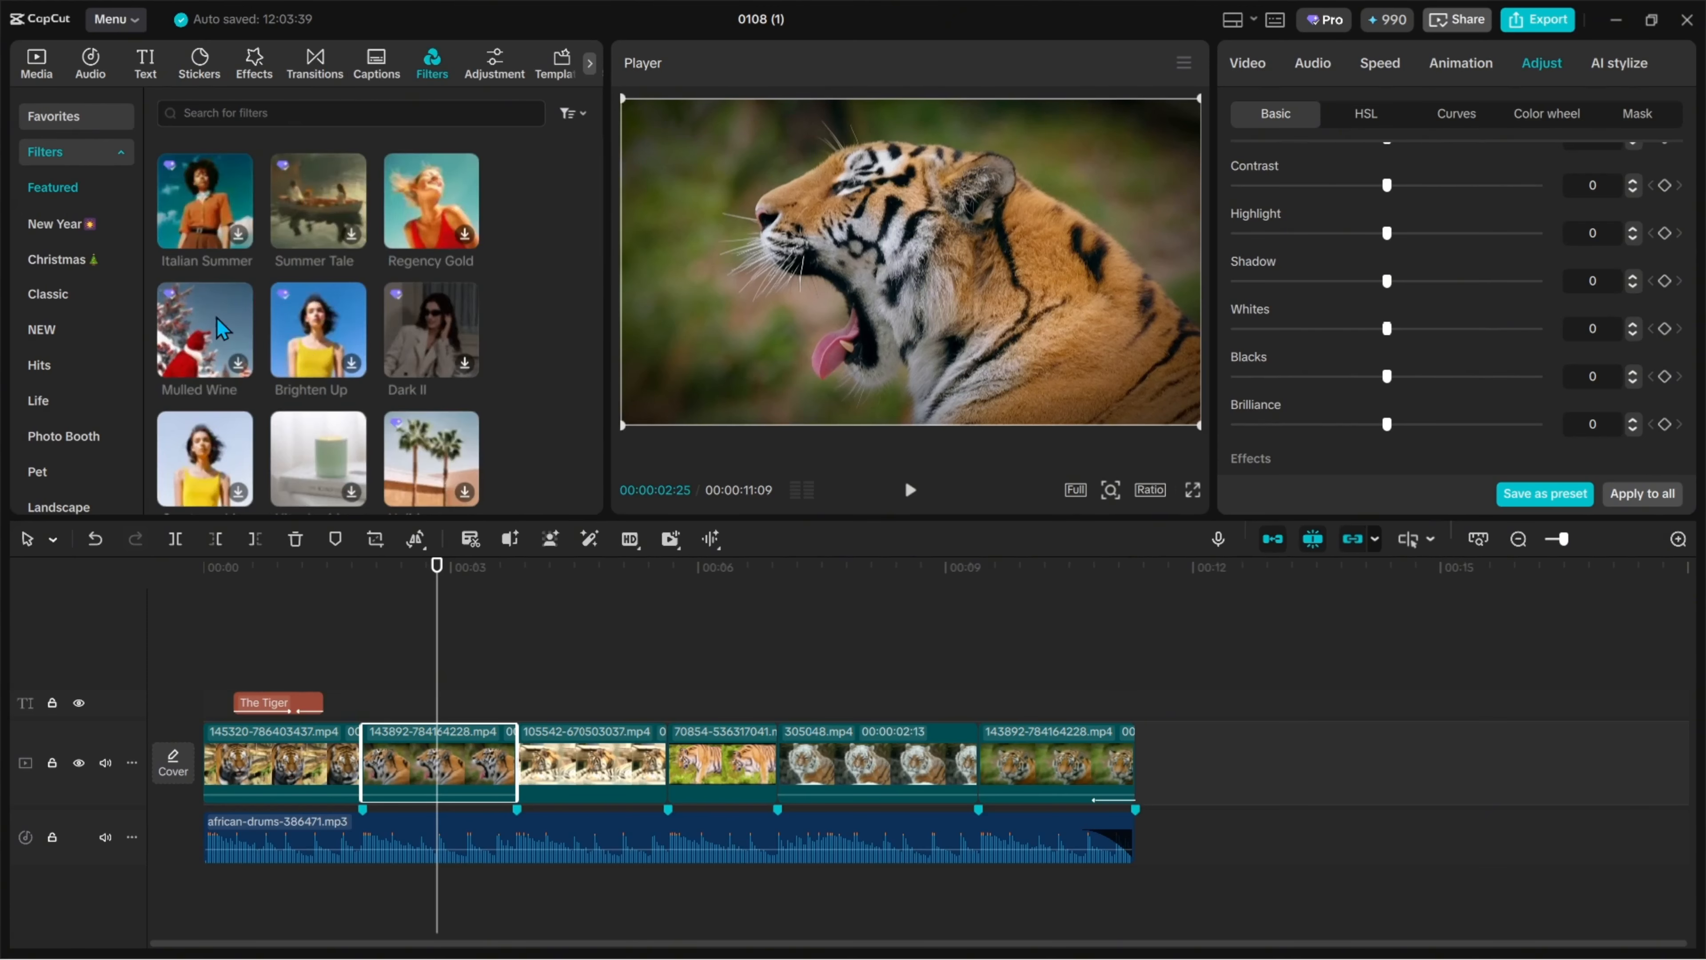
left_click_drag(281, 208, 1150, 687)
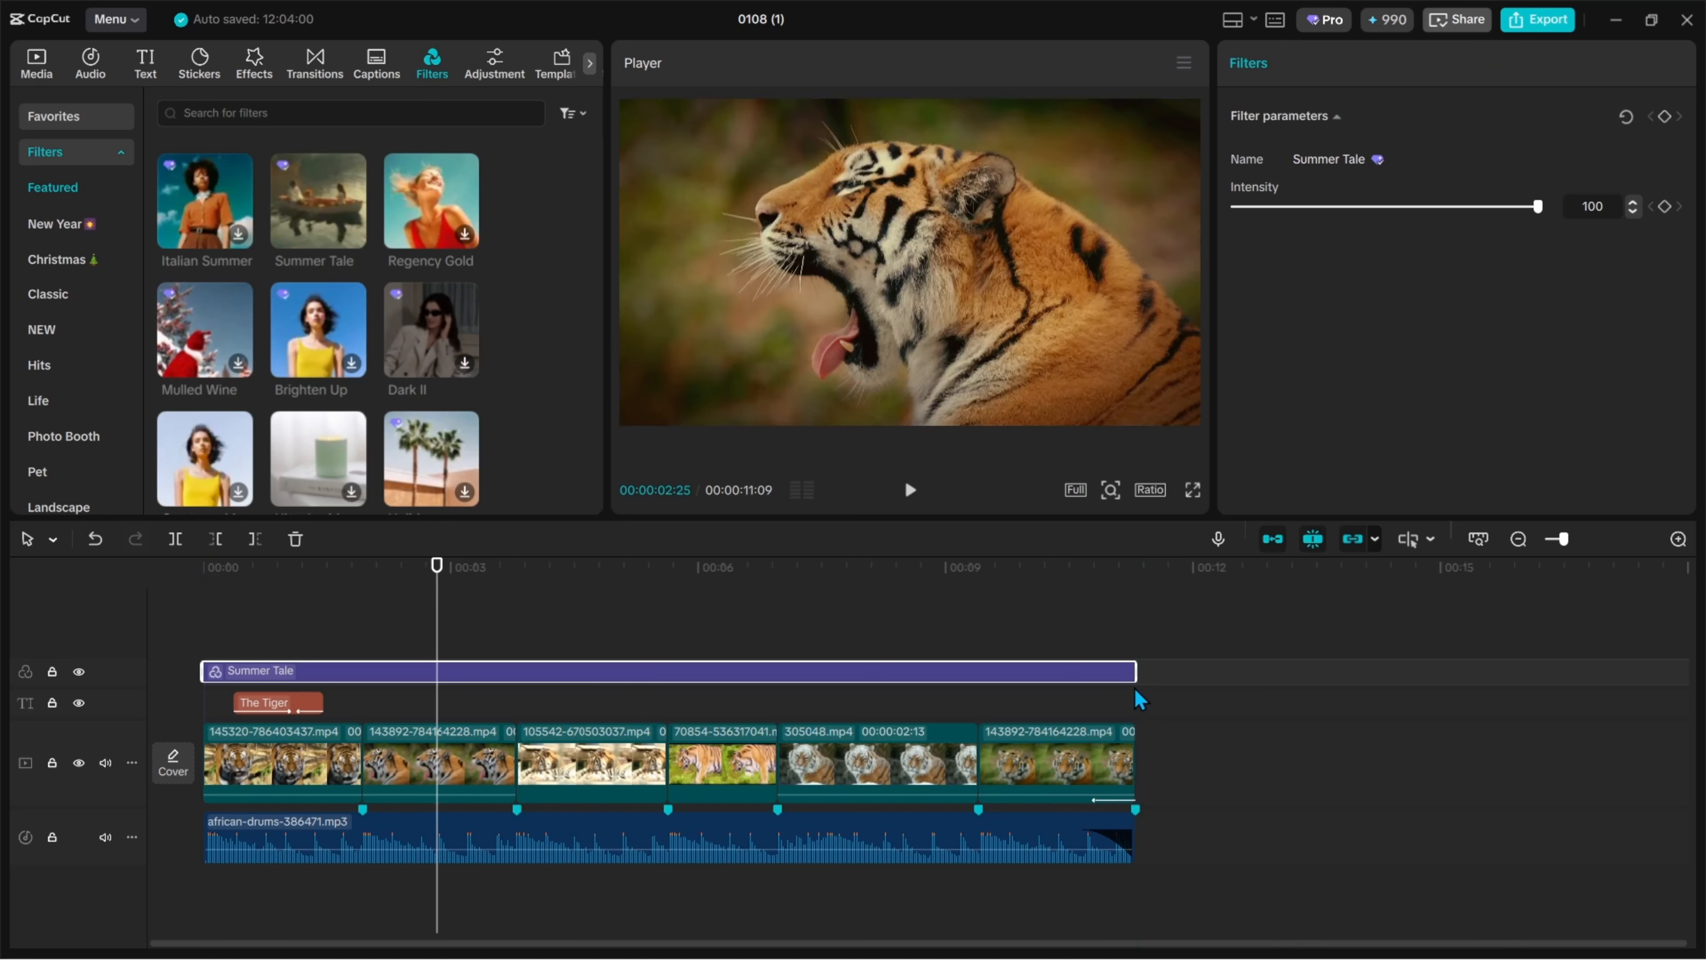
left_click(267, 578)
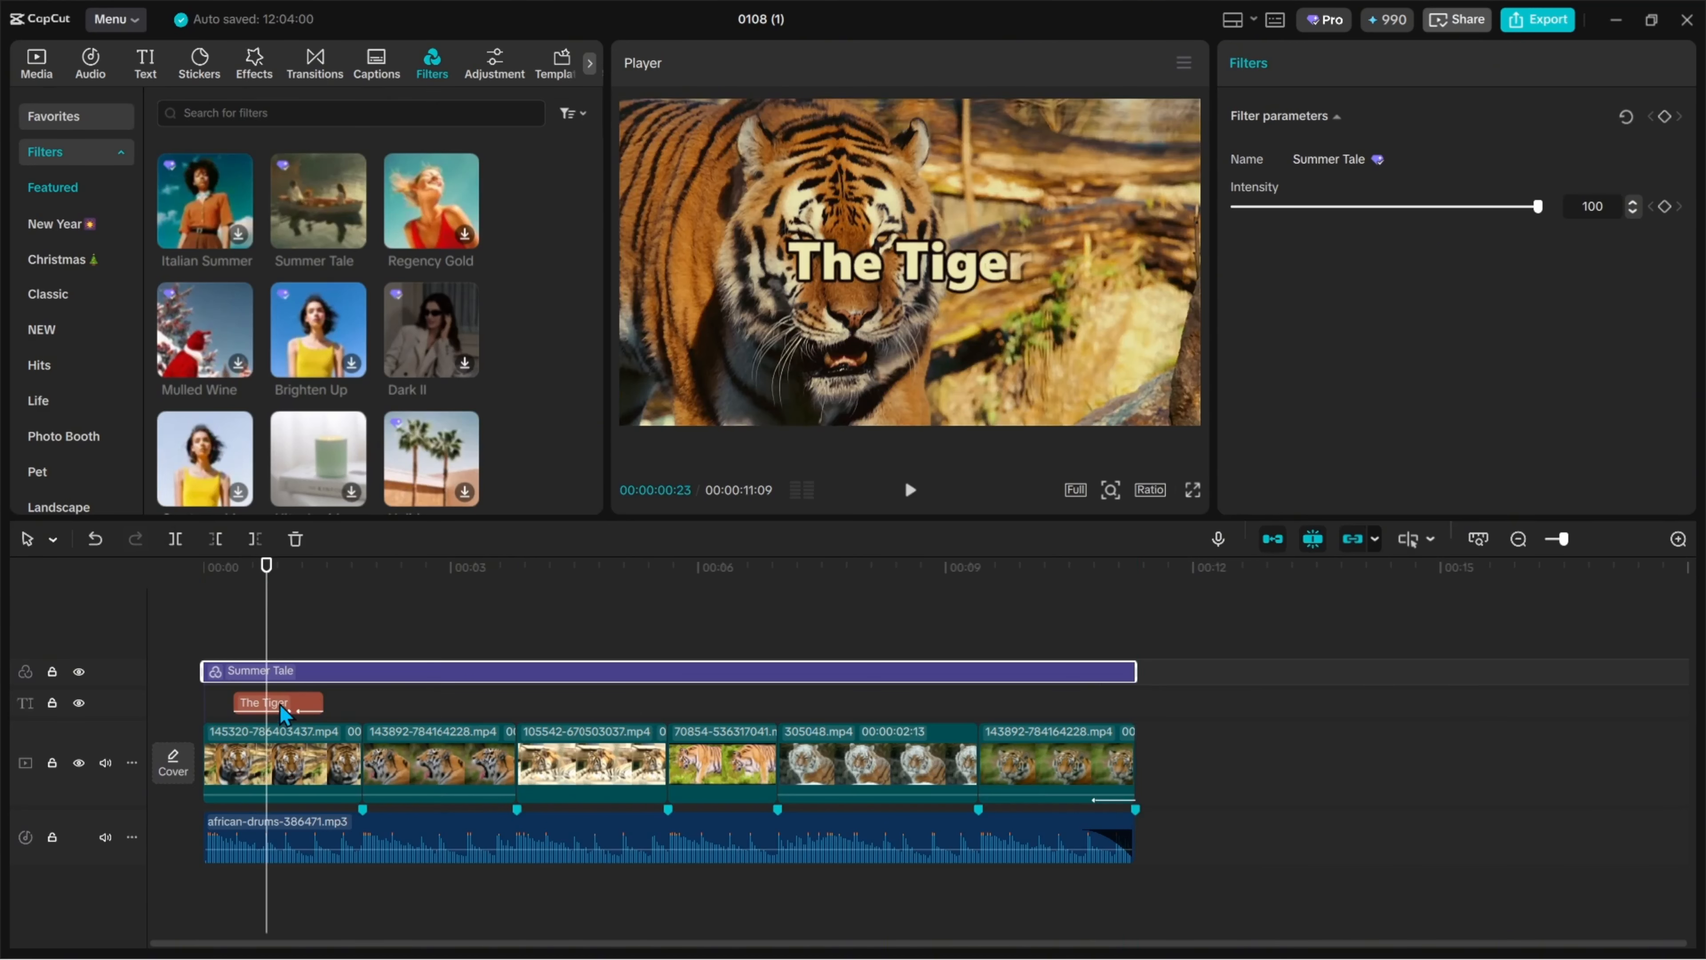
left_click_drag(287, 706, 196, 628)
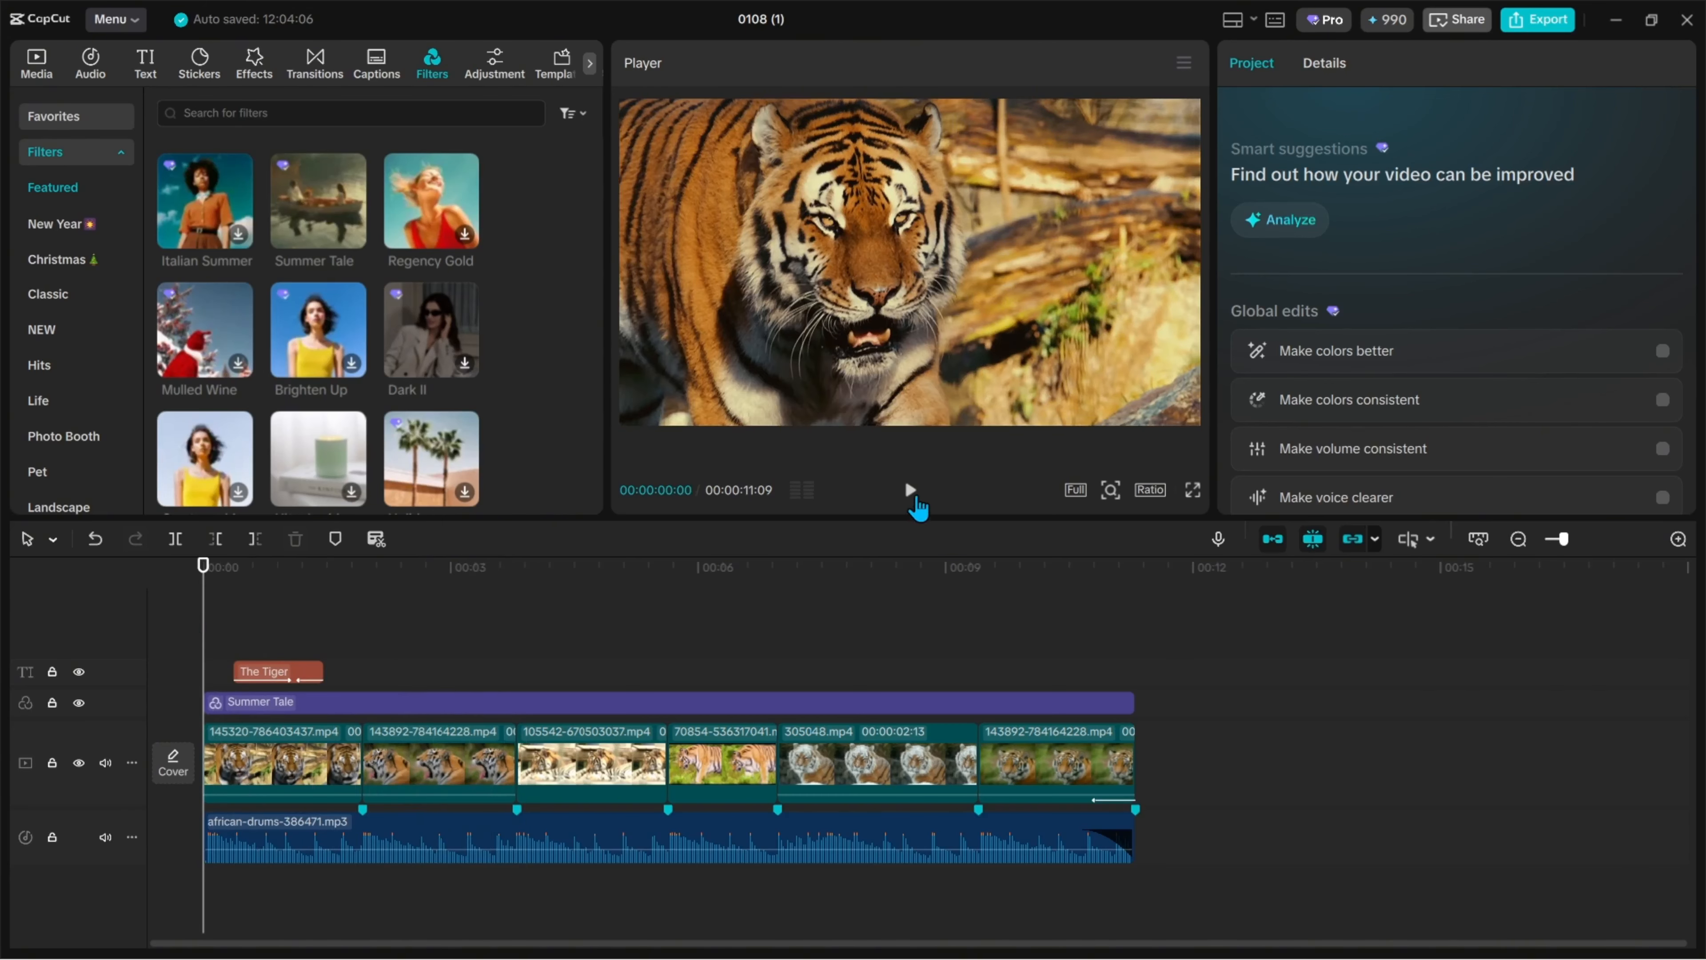
Step: Play the filtered video from the beginning to about 00:00:06:15, and return the playhead to the start
left_click(911, 490)
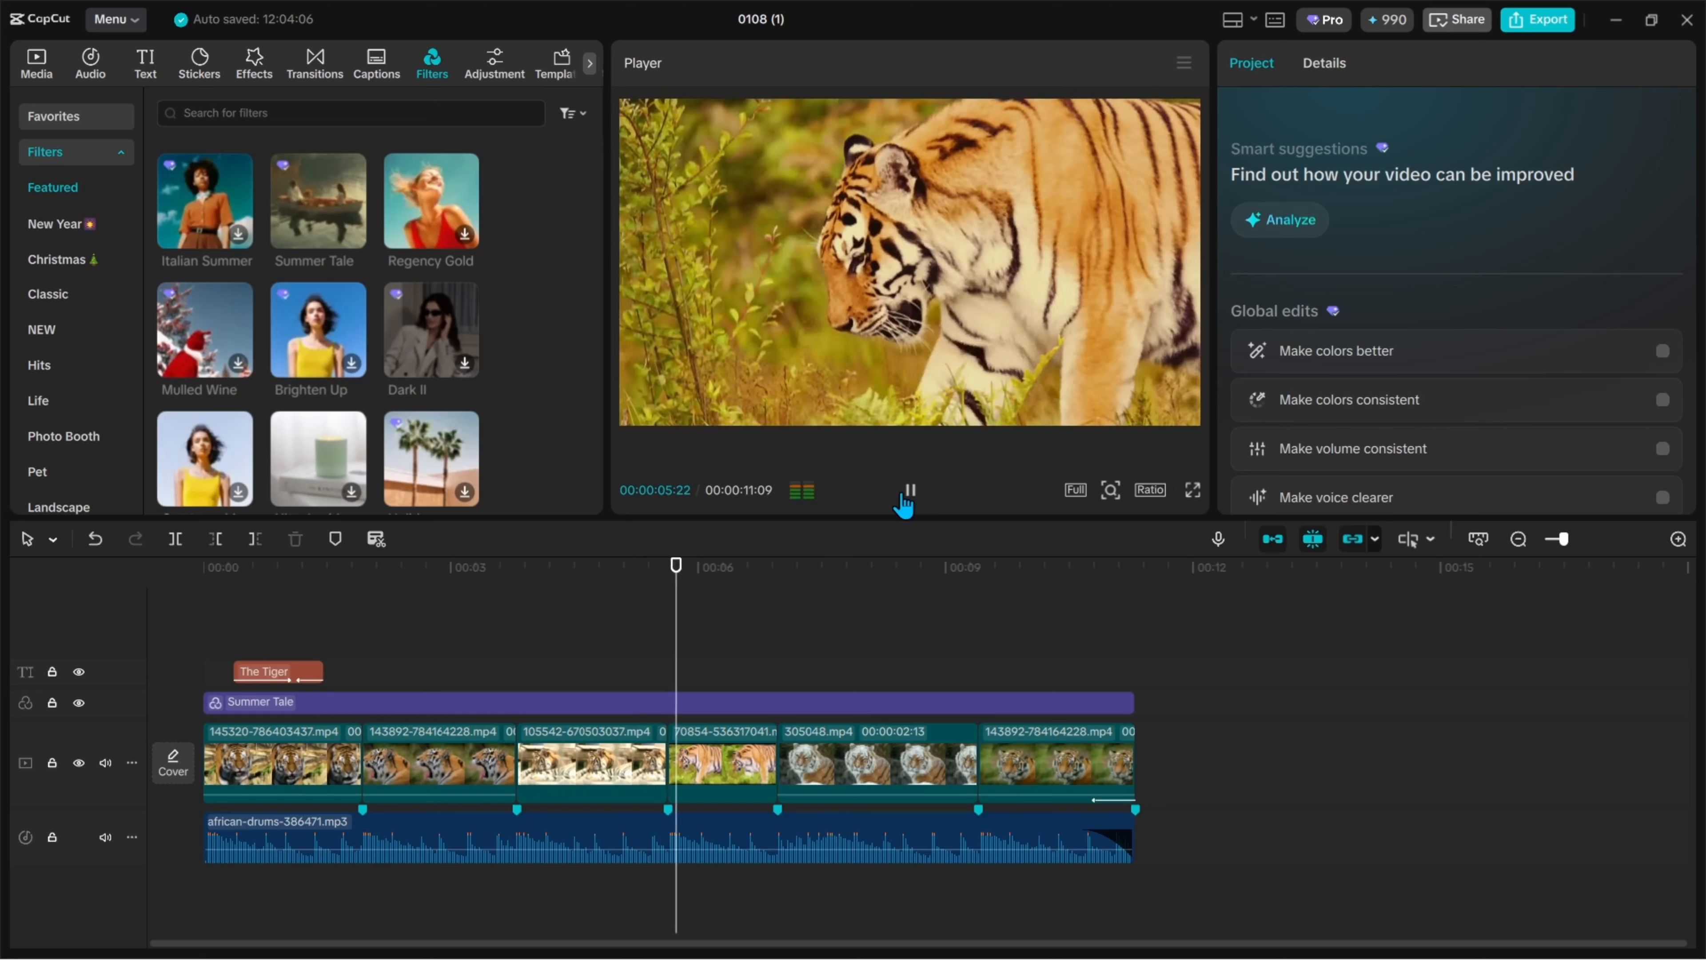
left_click(909, 491)
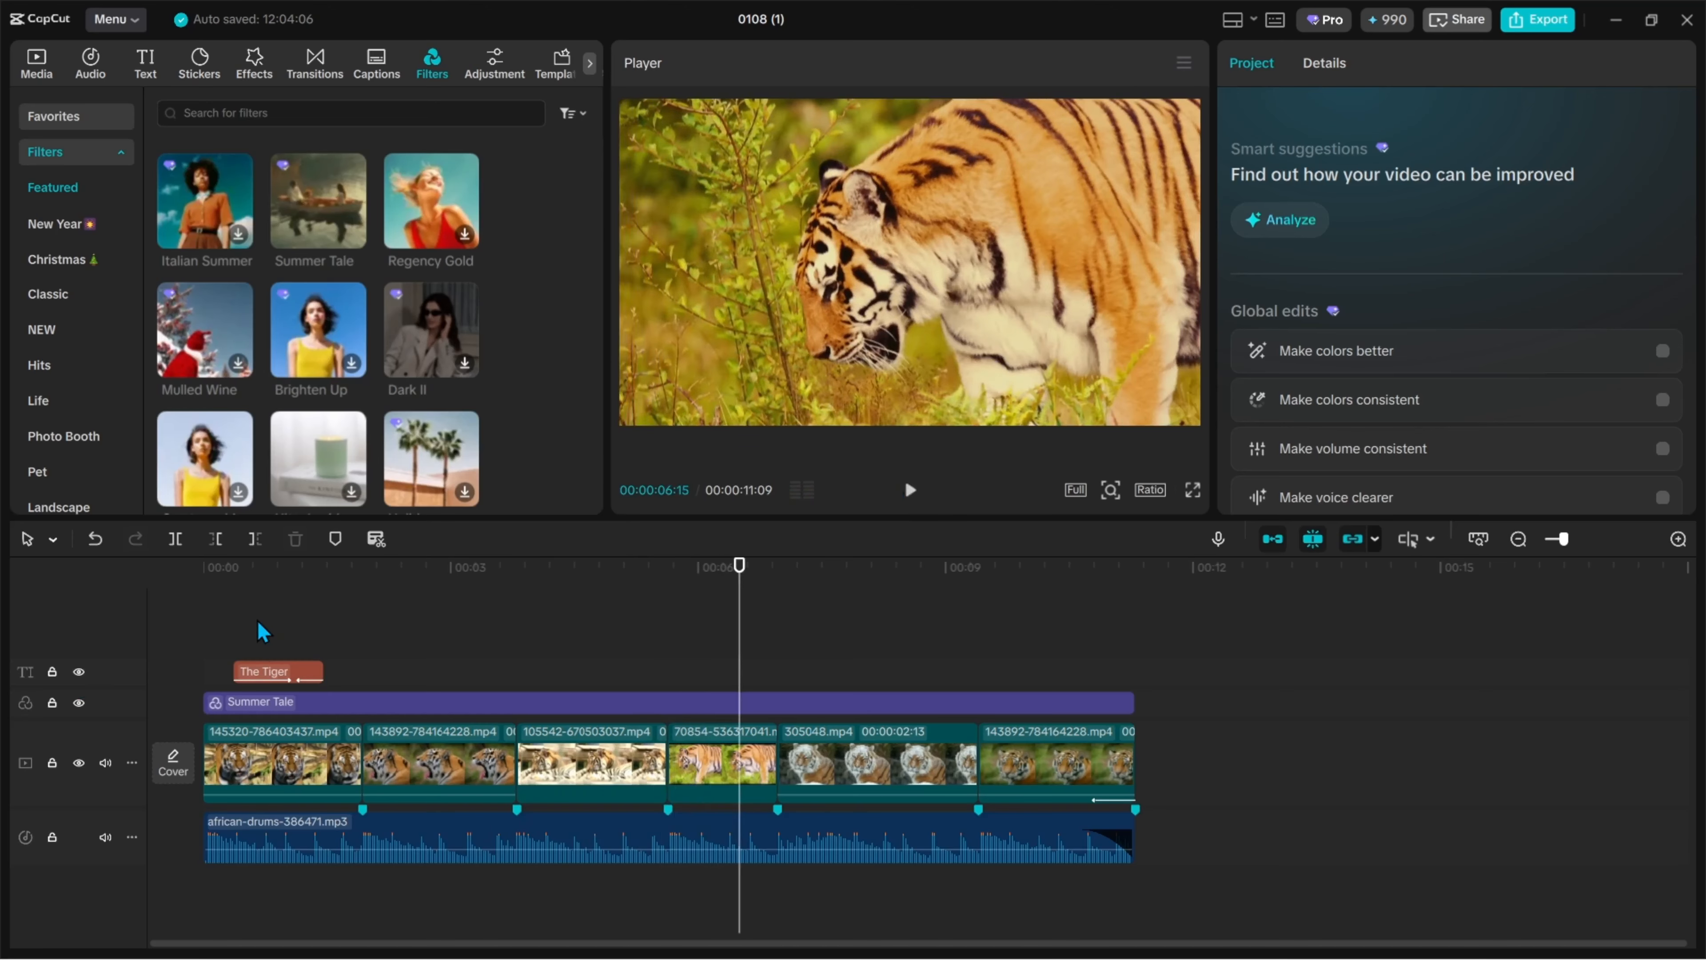
left_click(261, 631)
left_click(200, 628)
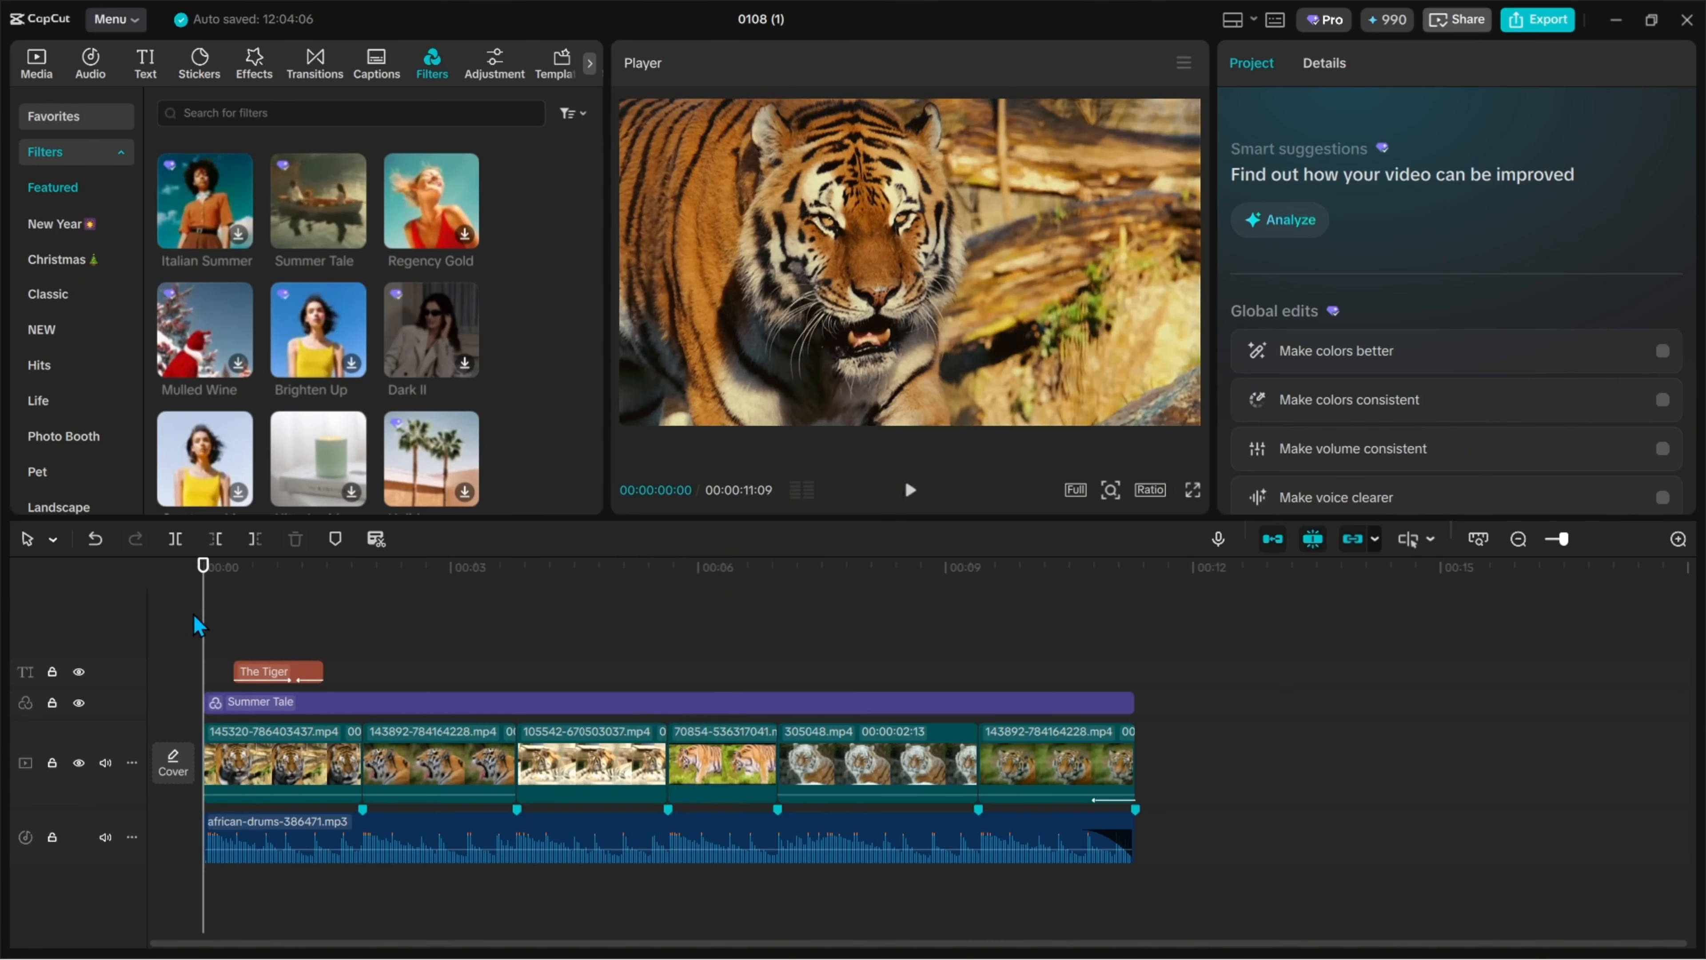
Step: Select the Summer Tale filter and try adjusting its intensity, viewing the second clip at 00:00:02:23
left_click(269, 658)
left_click(323, 704)
mouse_move(296, 705)
left_mouse_down()
mouse_move(272, 765)
mouse_move(284, 704)
left_mouse_up()
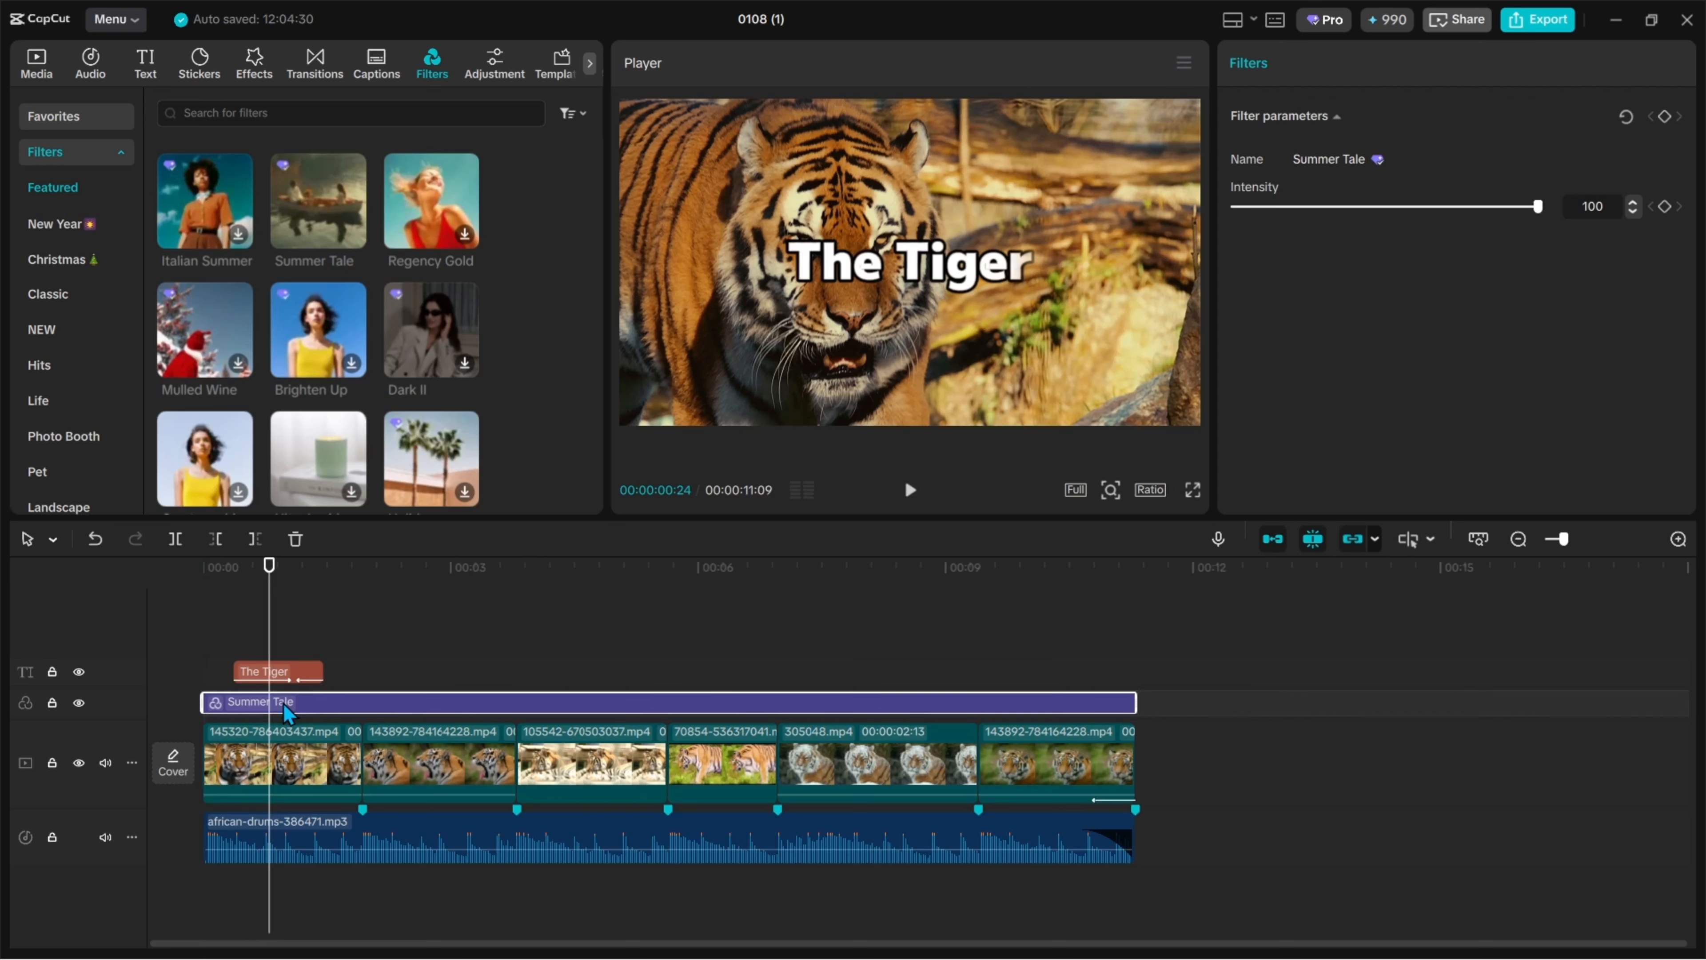
left_click(353, 664)
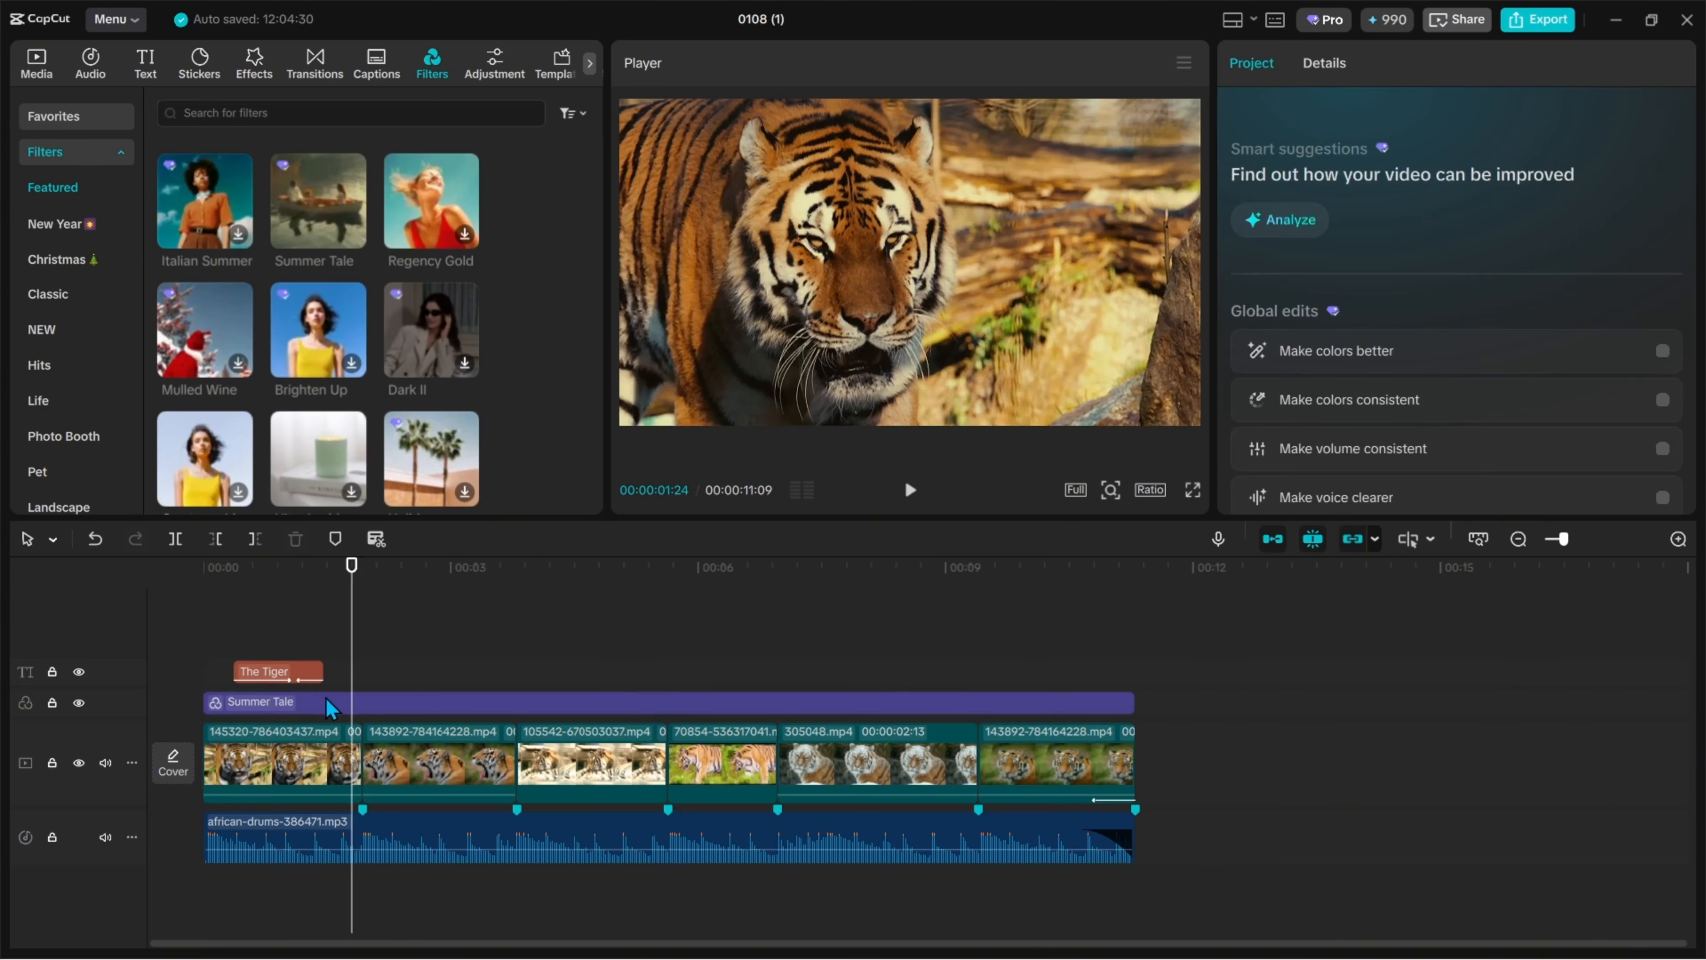
left_click(339, 705)
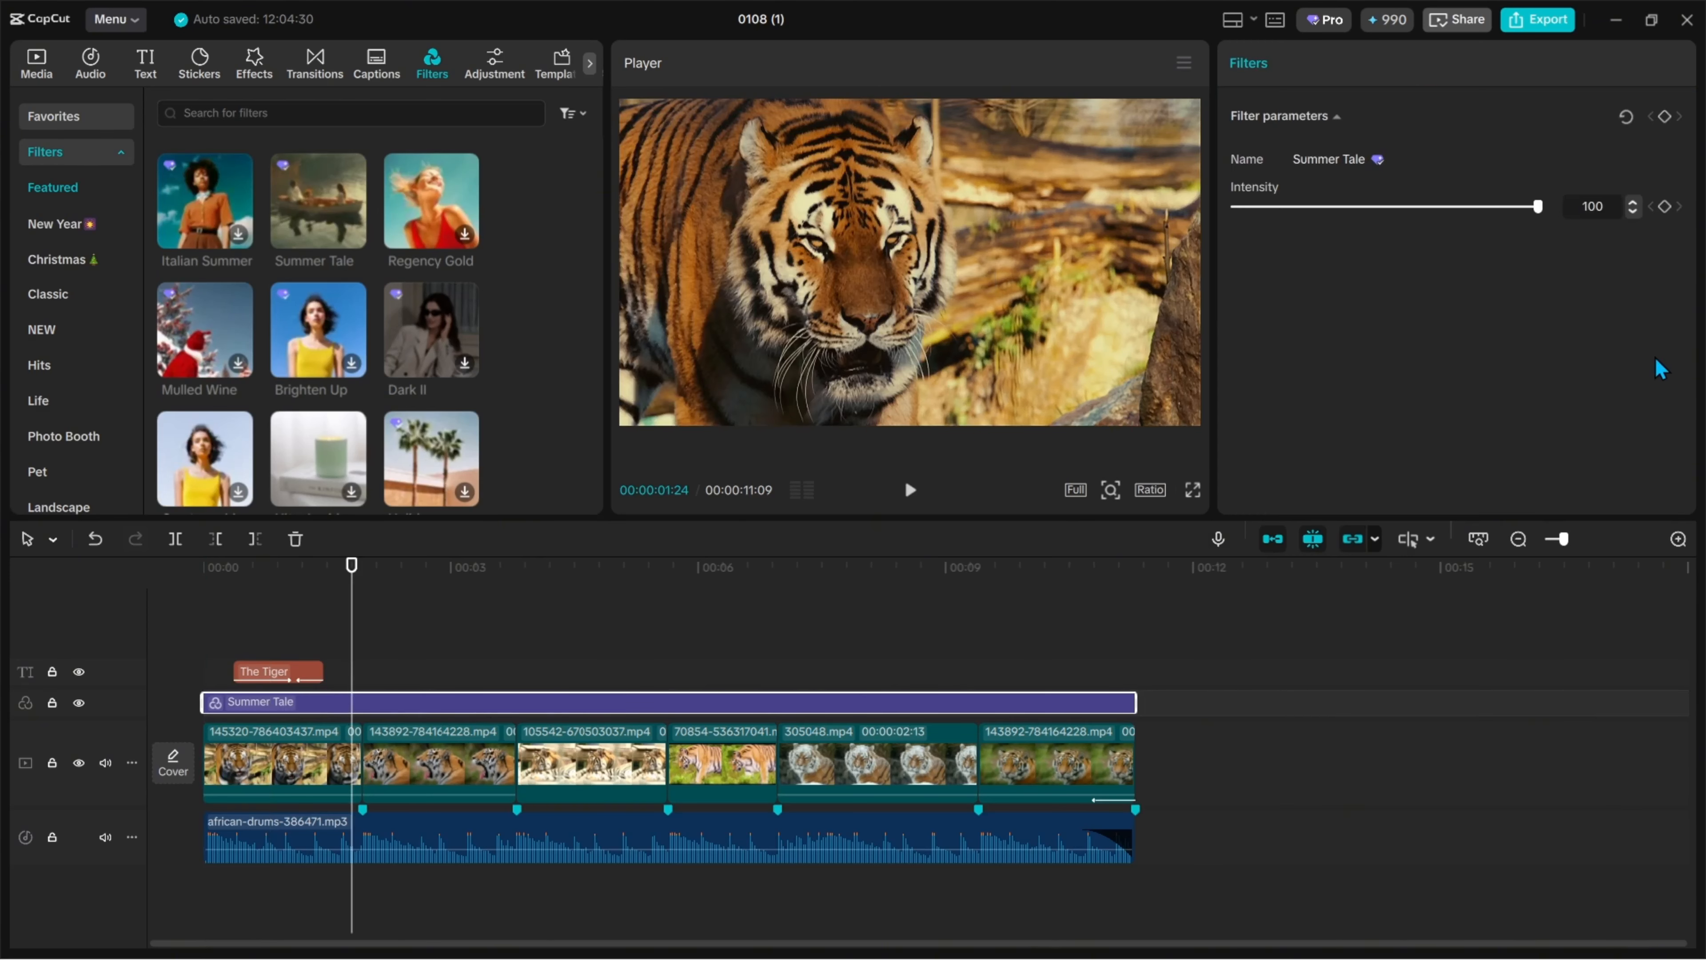
mouse_move(1539, 208)
left_mouse_down()
mouse_move(1364, 222)
mouse_move(1535, 222)
left_mouse_up()
left_click(428, 657)
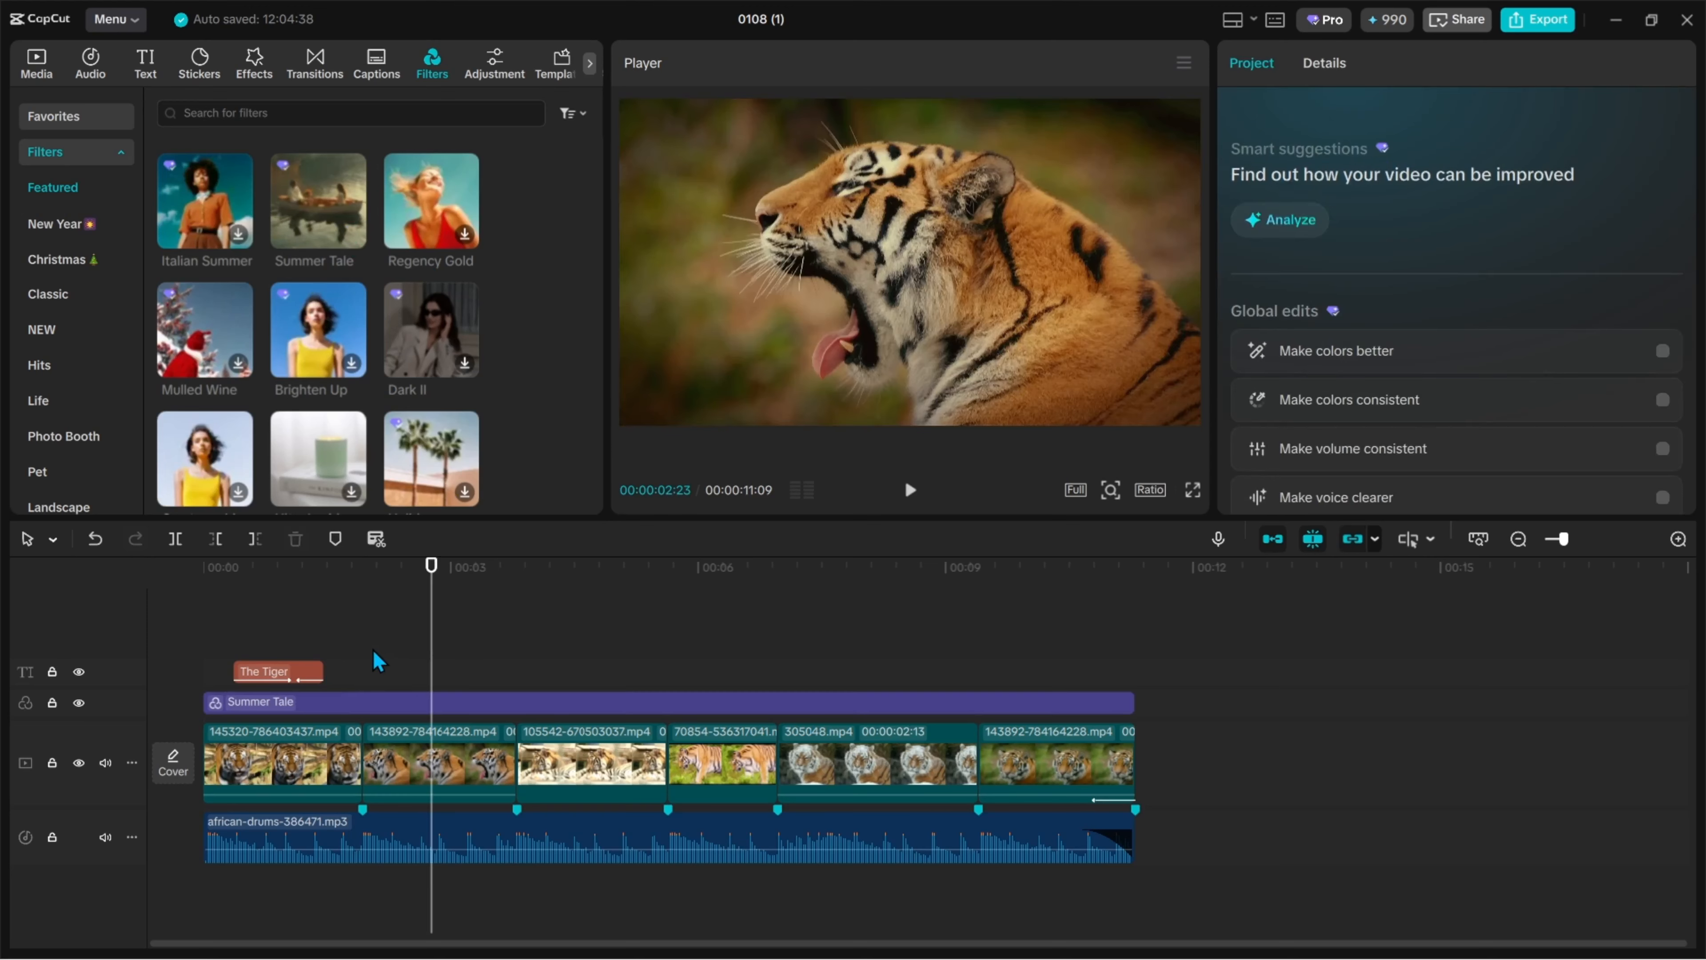
Step: Scrub through the filtered clips and play the snowy tiger clip 305048.mp4 from its start to about 00:00:09:15
left_click(361, 652)
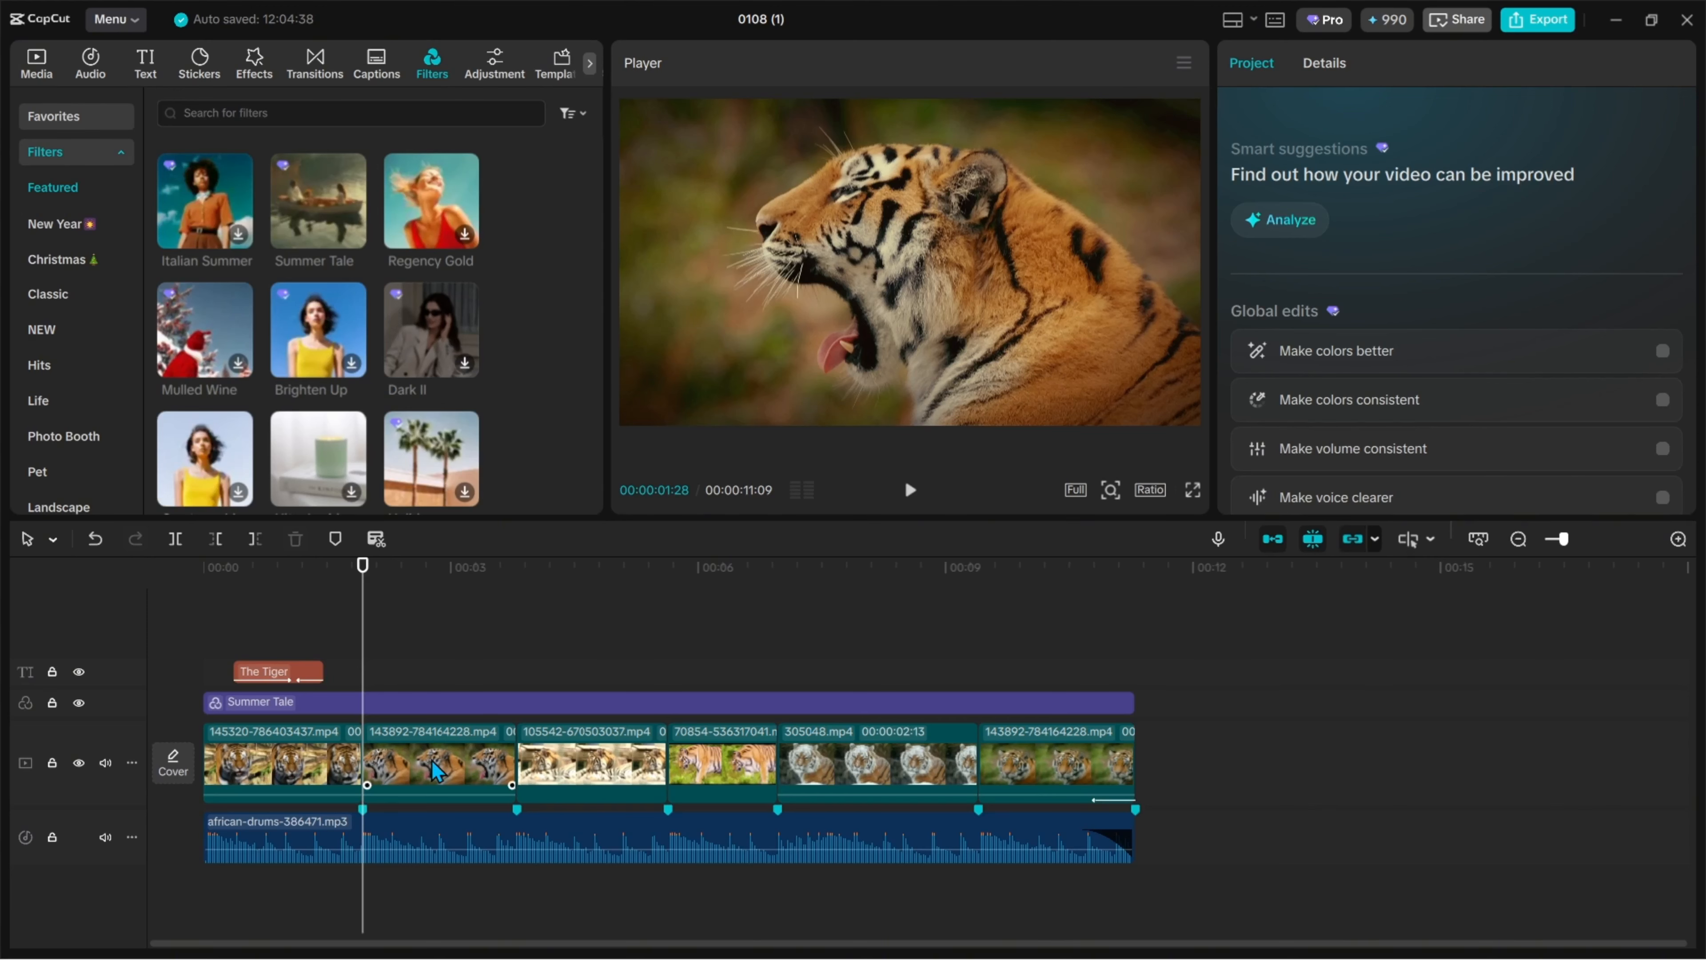
left_click(418, 772)
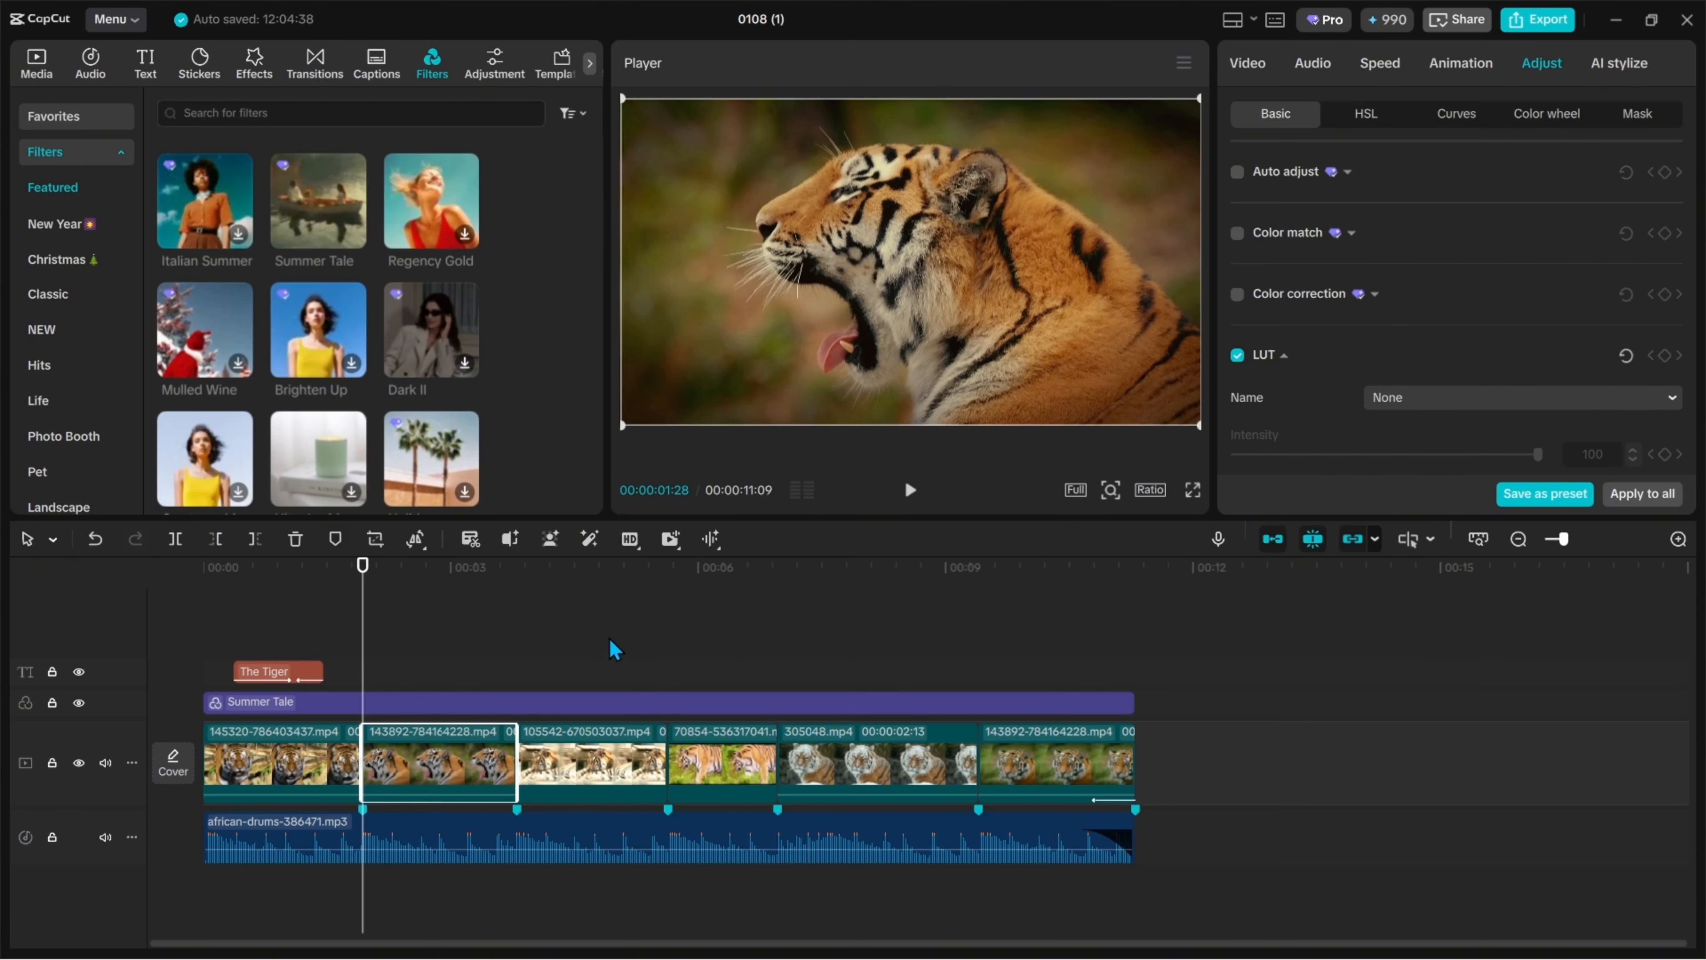
left_click(589, 647)
left_click(741, 656)
left_click(883, 642)
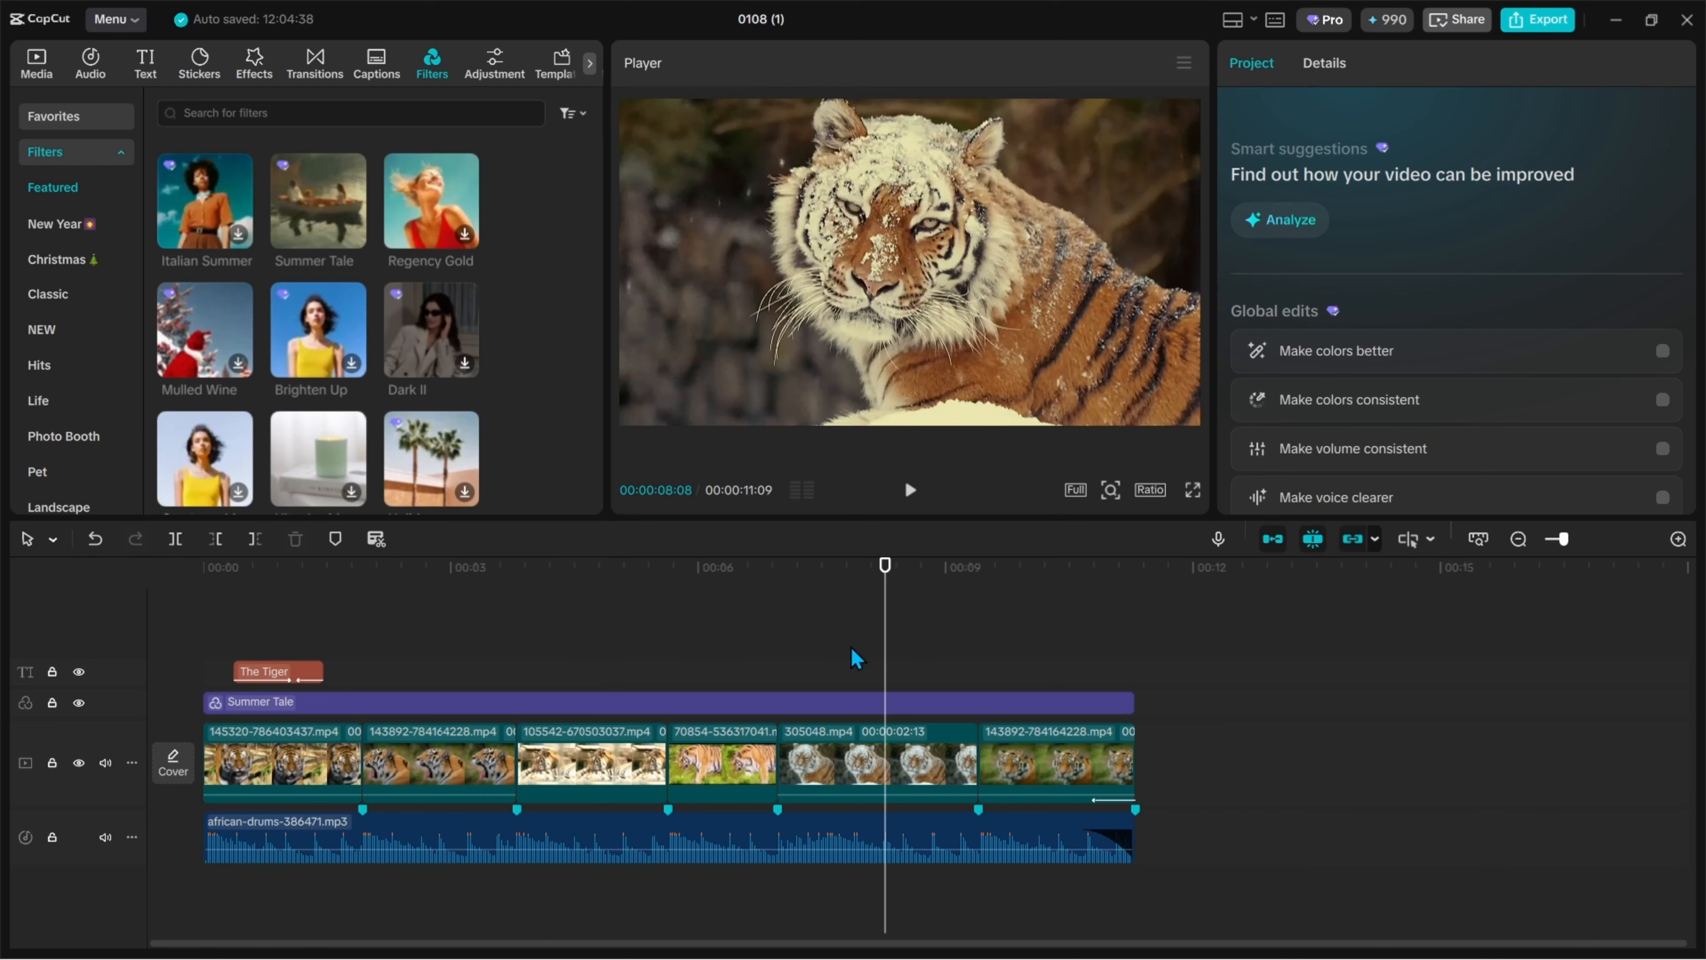
left_click(1068, 672)
left_click(827, 644)
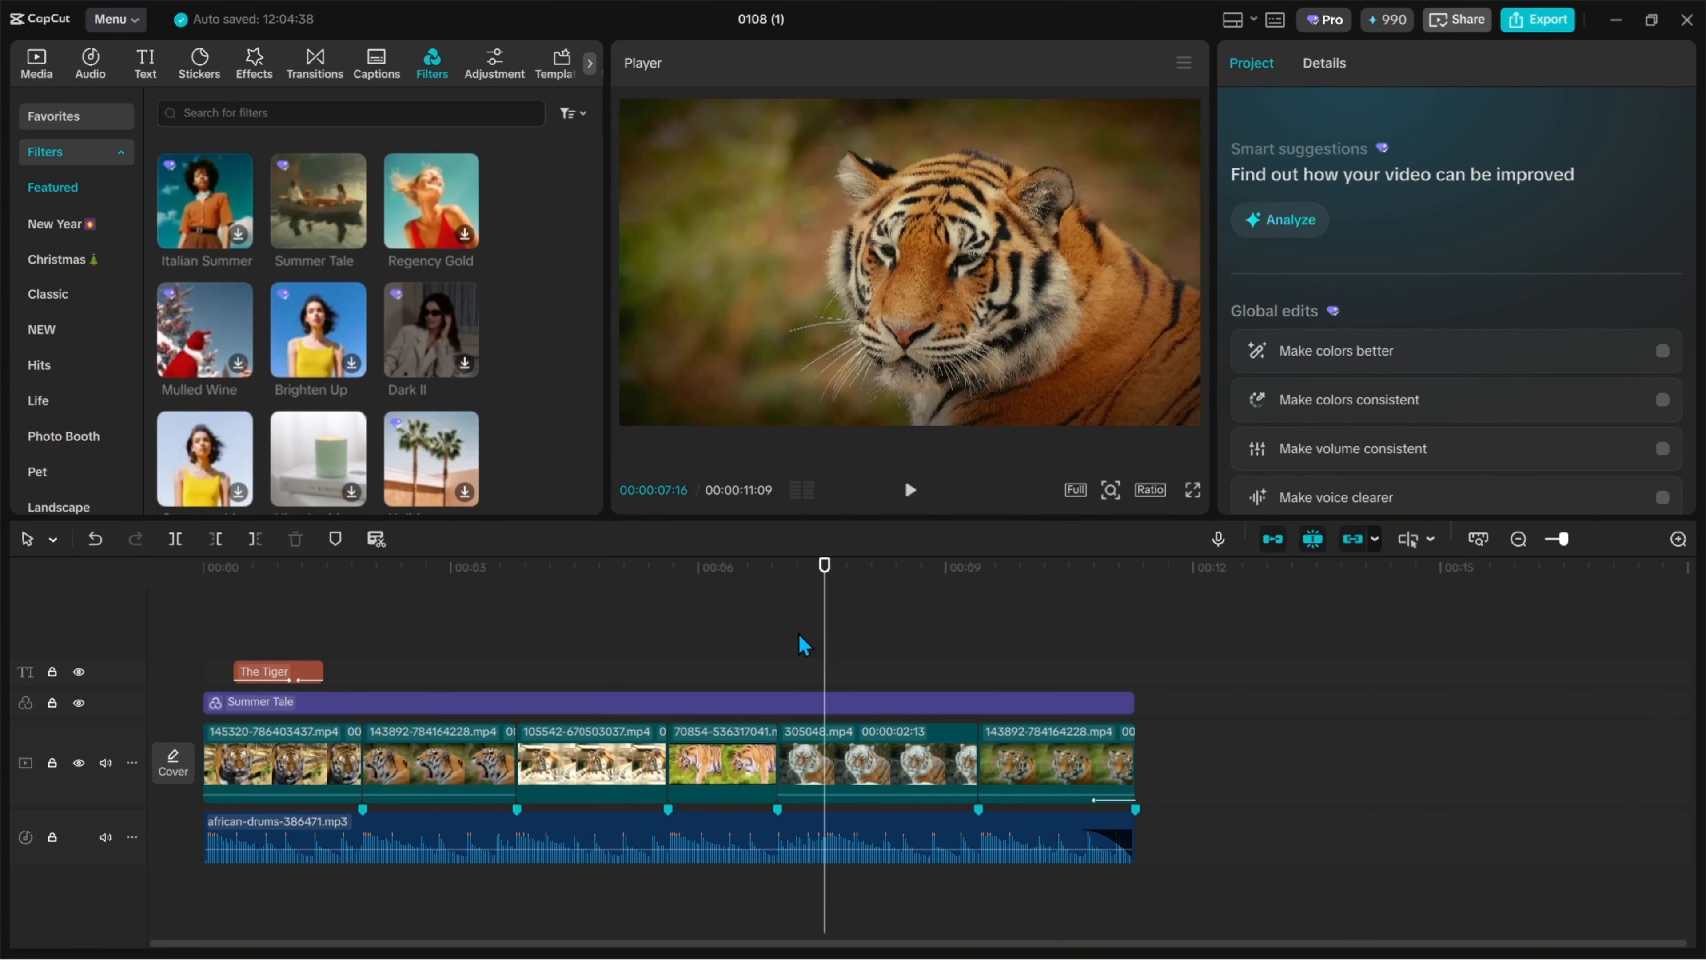
left_click(777, 642)
left_click(910, 490)
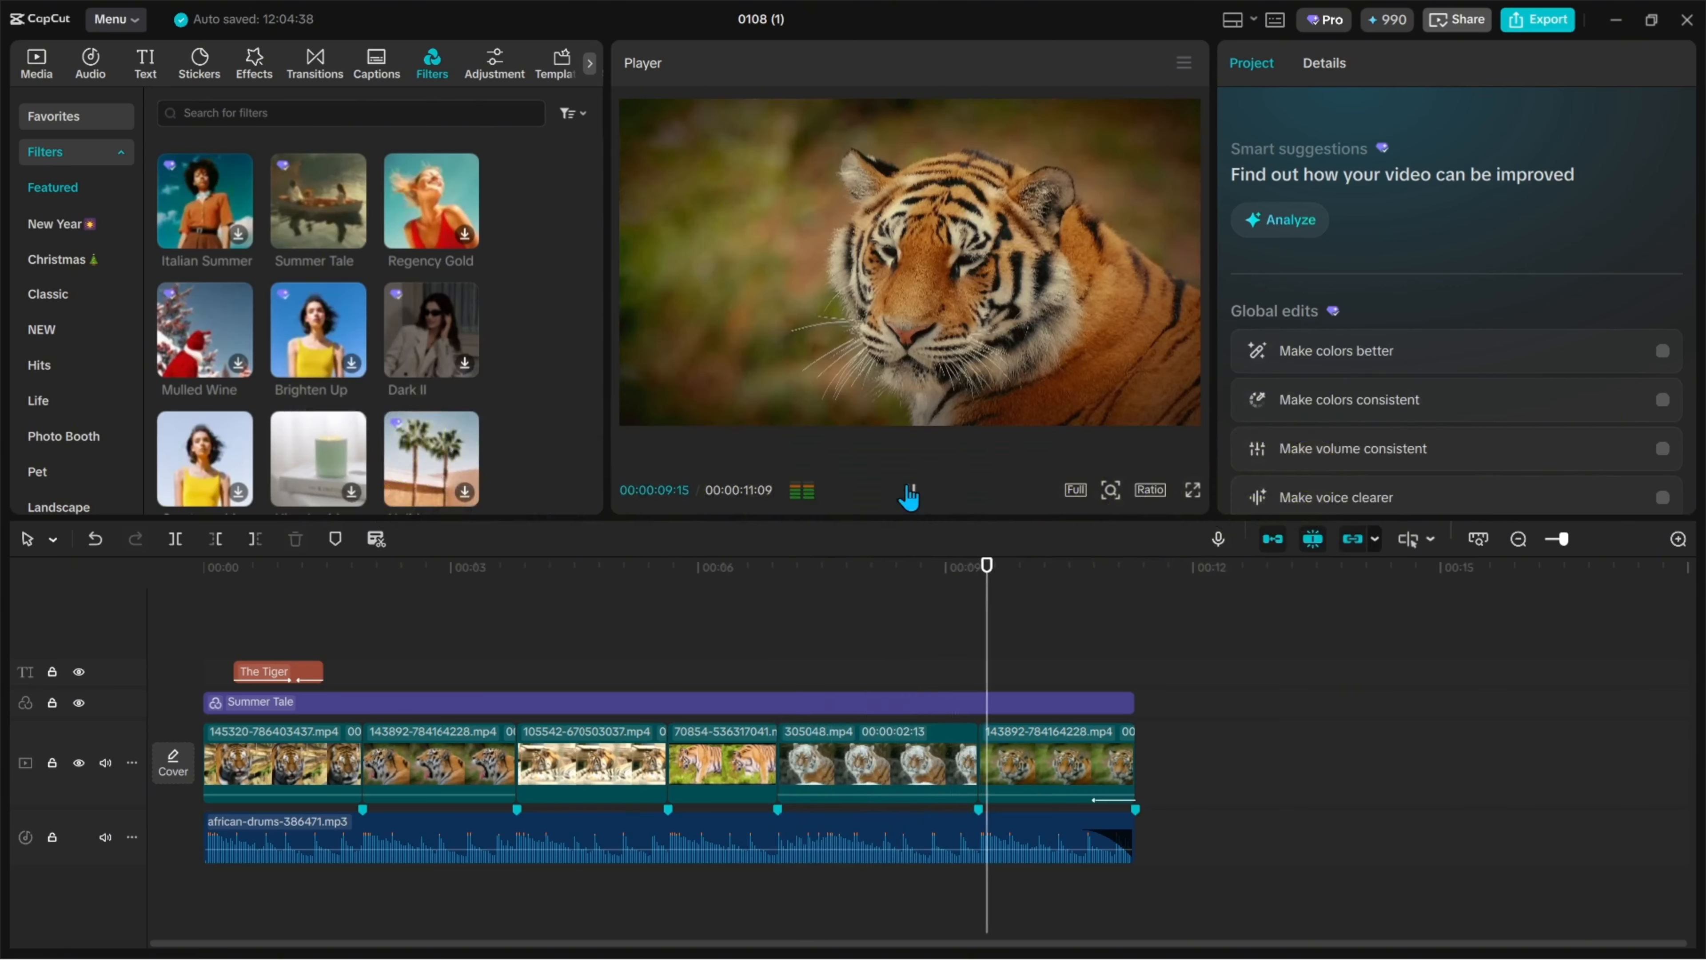
left_click(909, 490)
Step: Add a Scale keyframe at 100% at the start of clip 305048.mp4, at 00:00:06:29
left_click(792, 643)
left_click(777, 644)
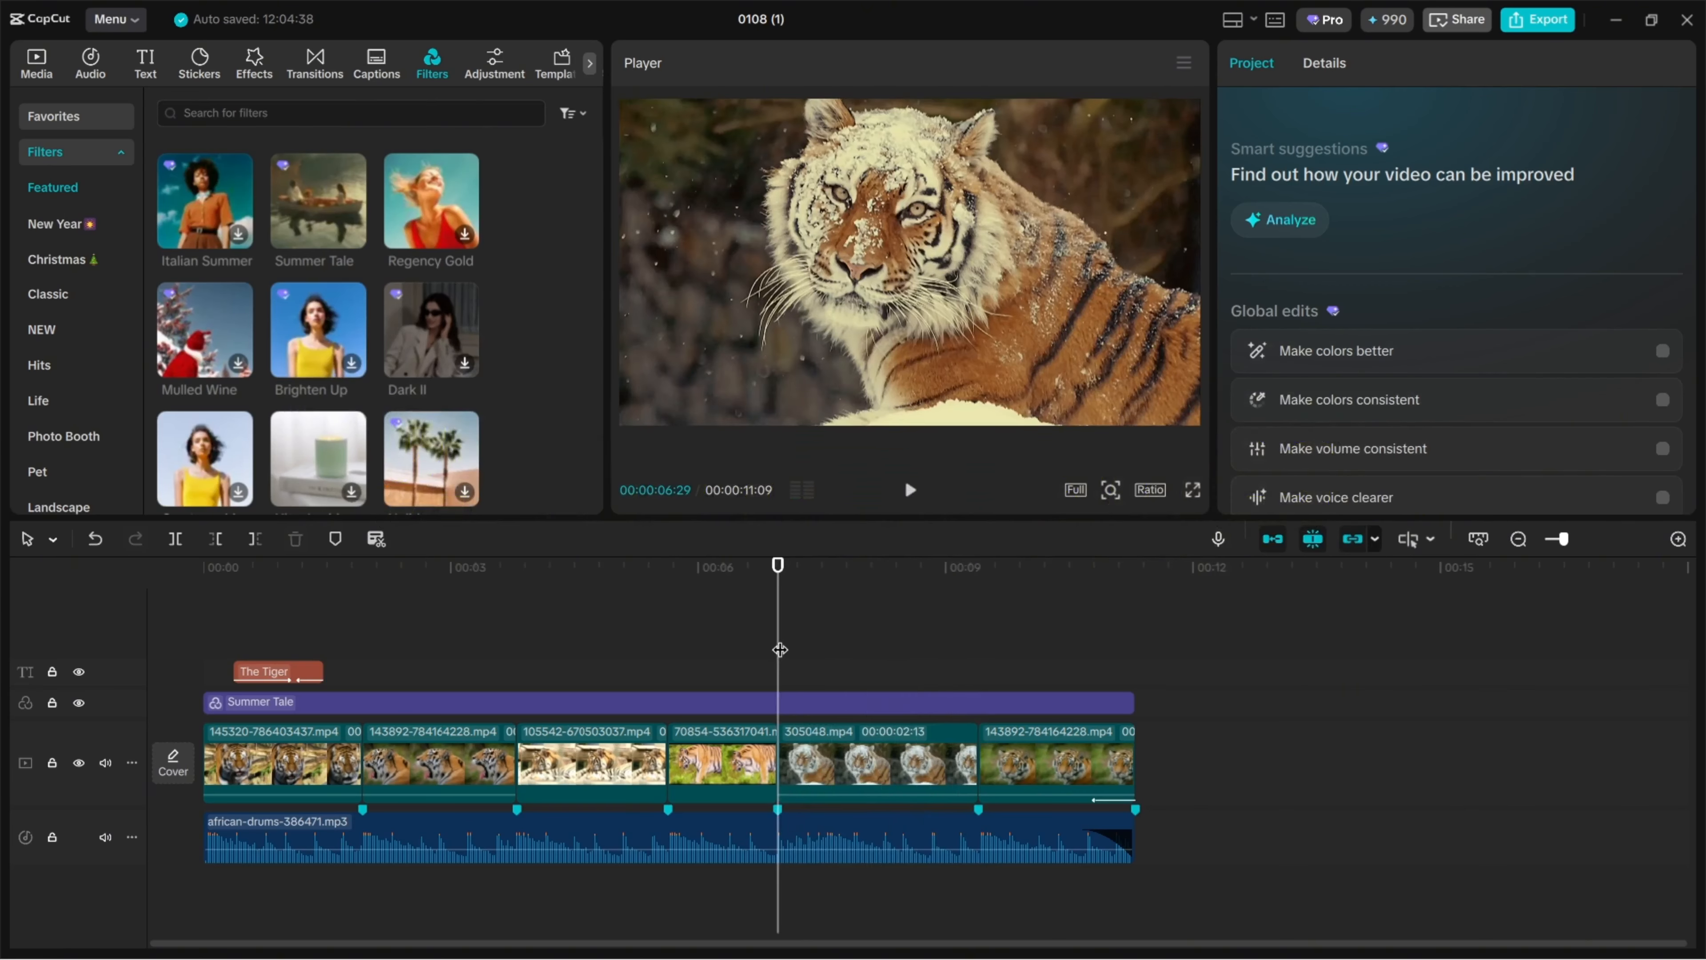
left_click(866, 763)
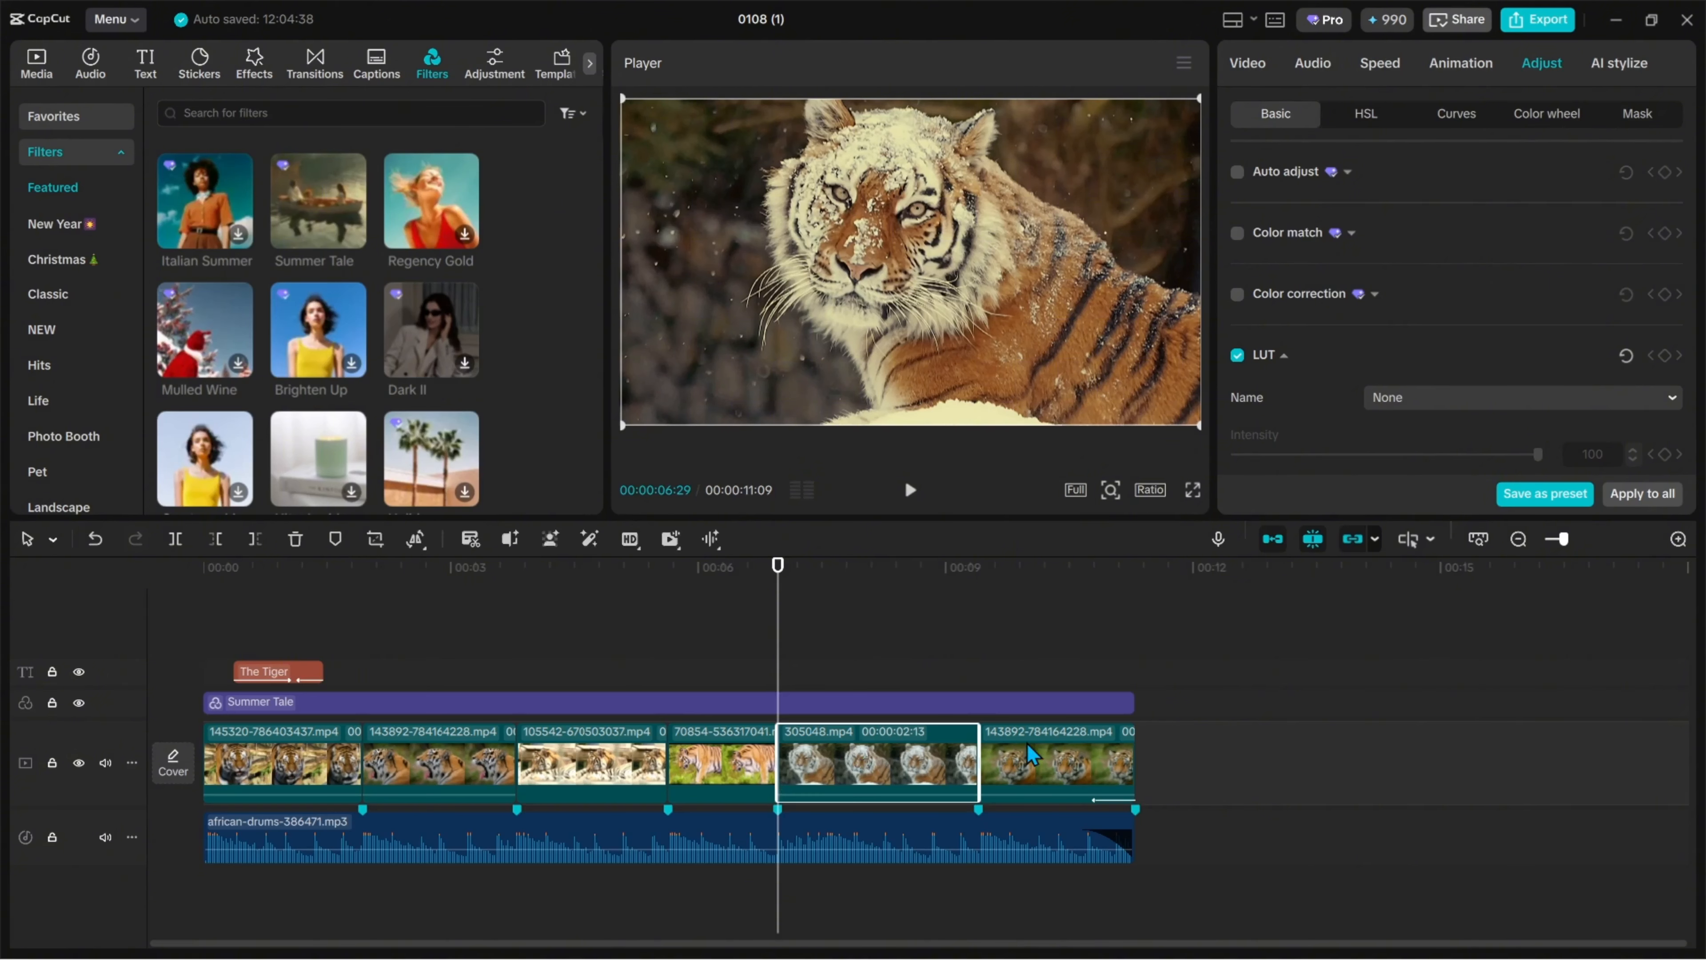
left_click(1249, 63)
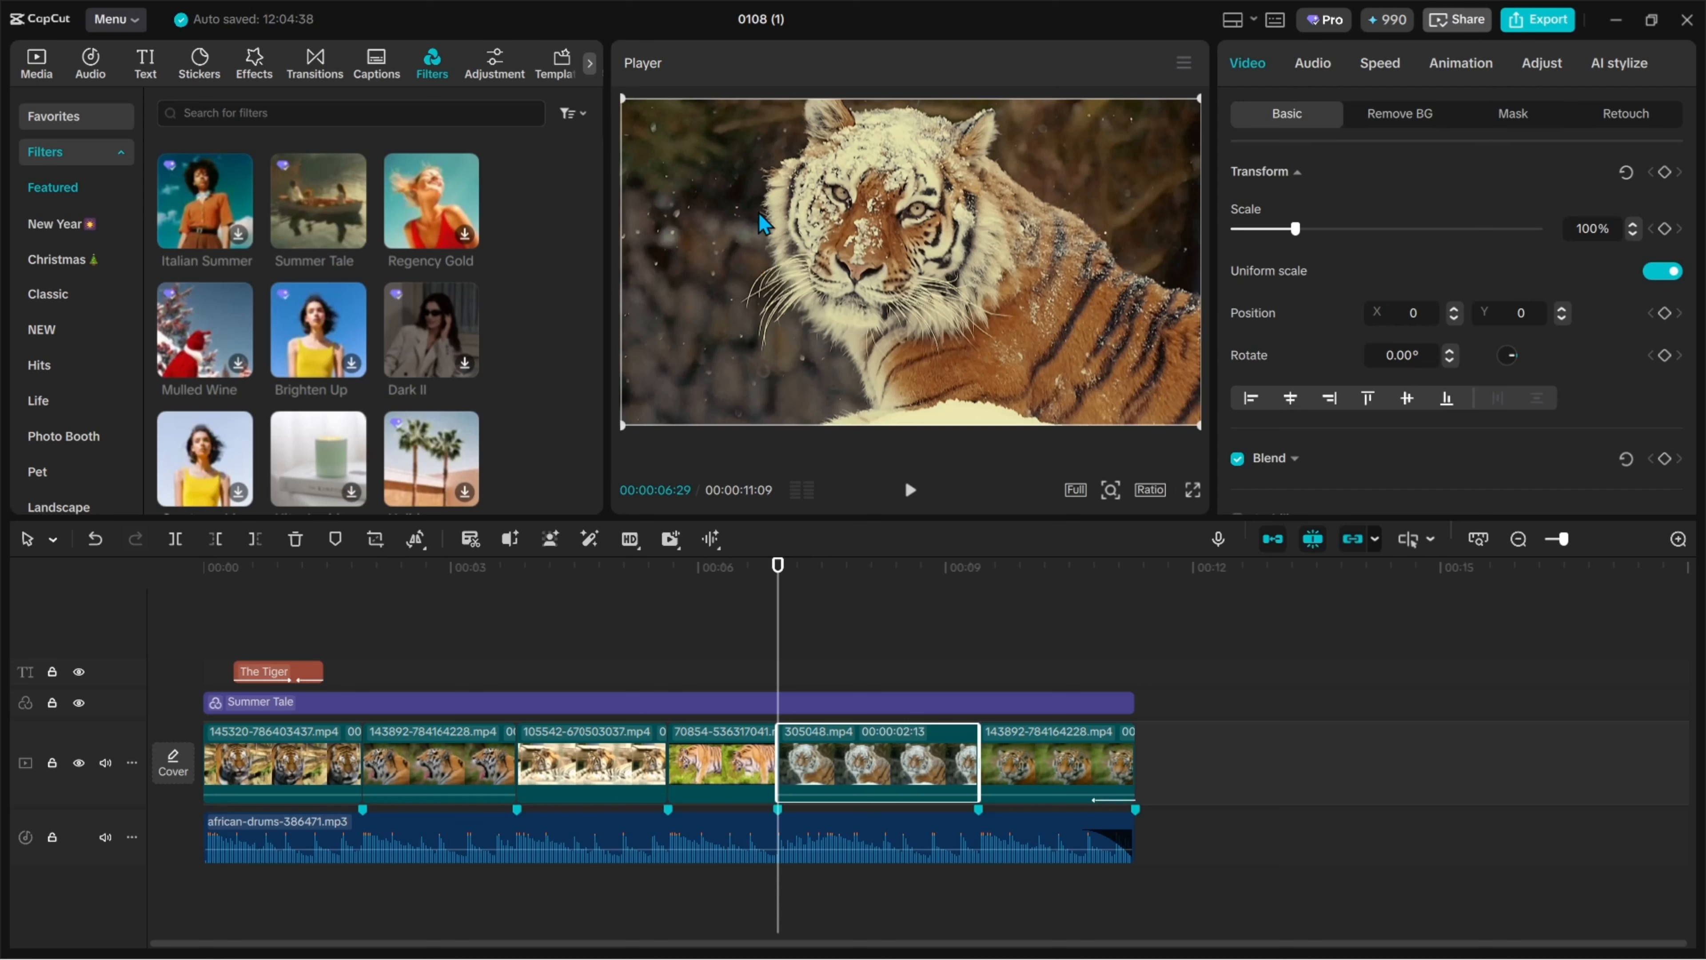
left_click(1665, 229)
scroll(806, 742, "up", 1)
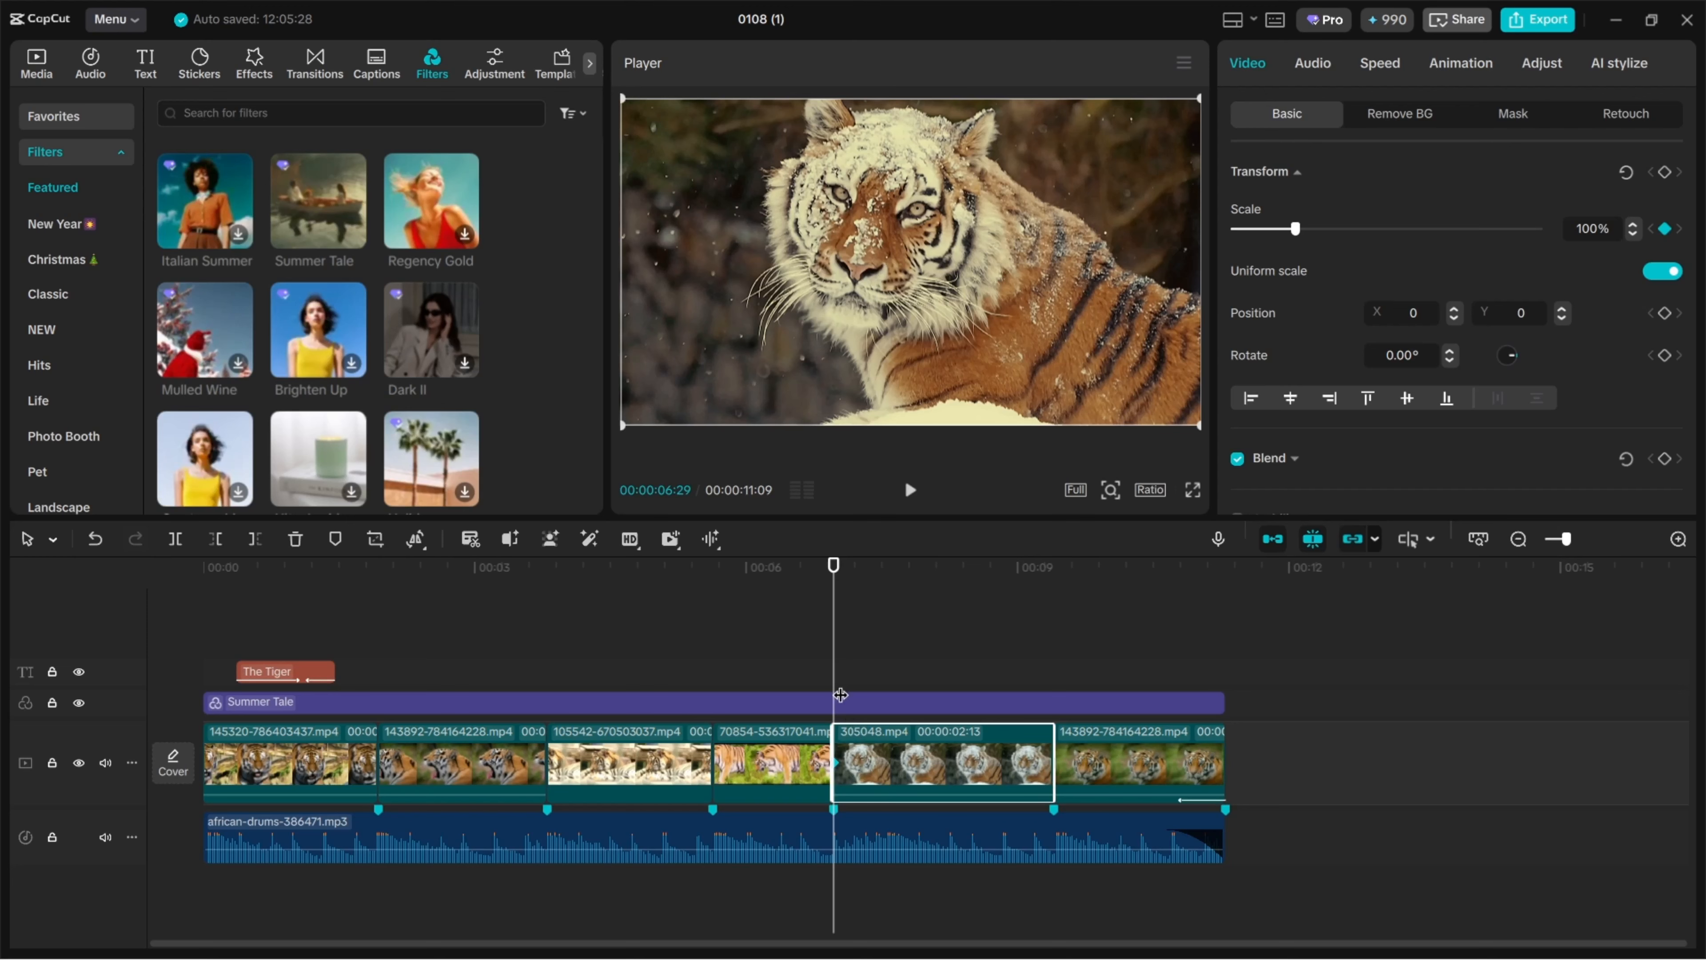
Step: Add a second Scale keyframe of 120% in the middle of clip 305048.mp4, at 00:00:08:03
left_click_drag(834, 660, 937, 653)
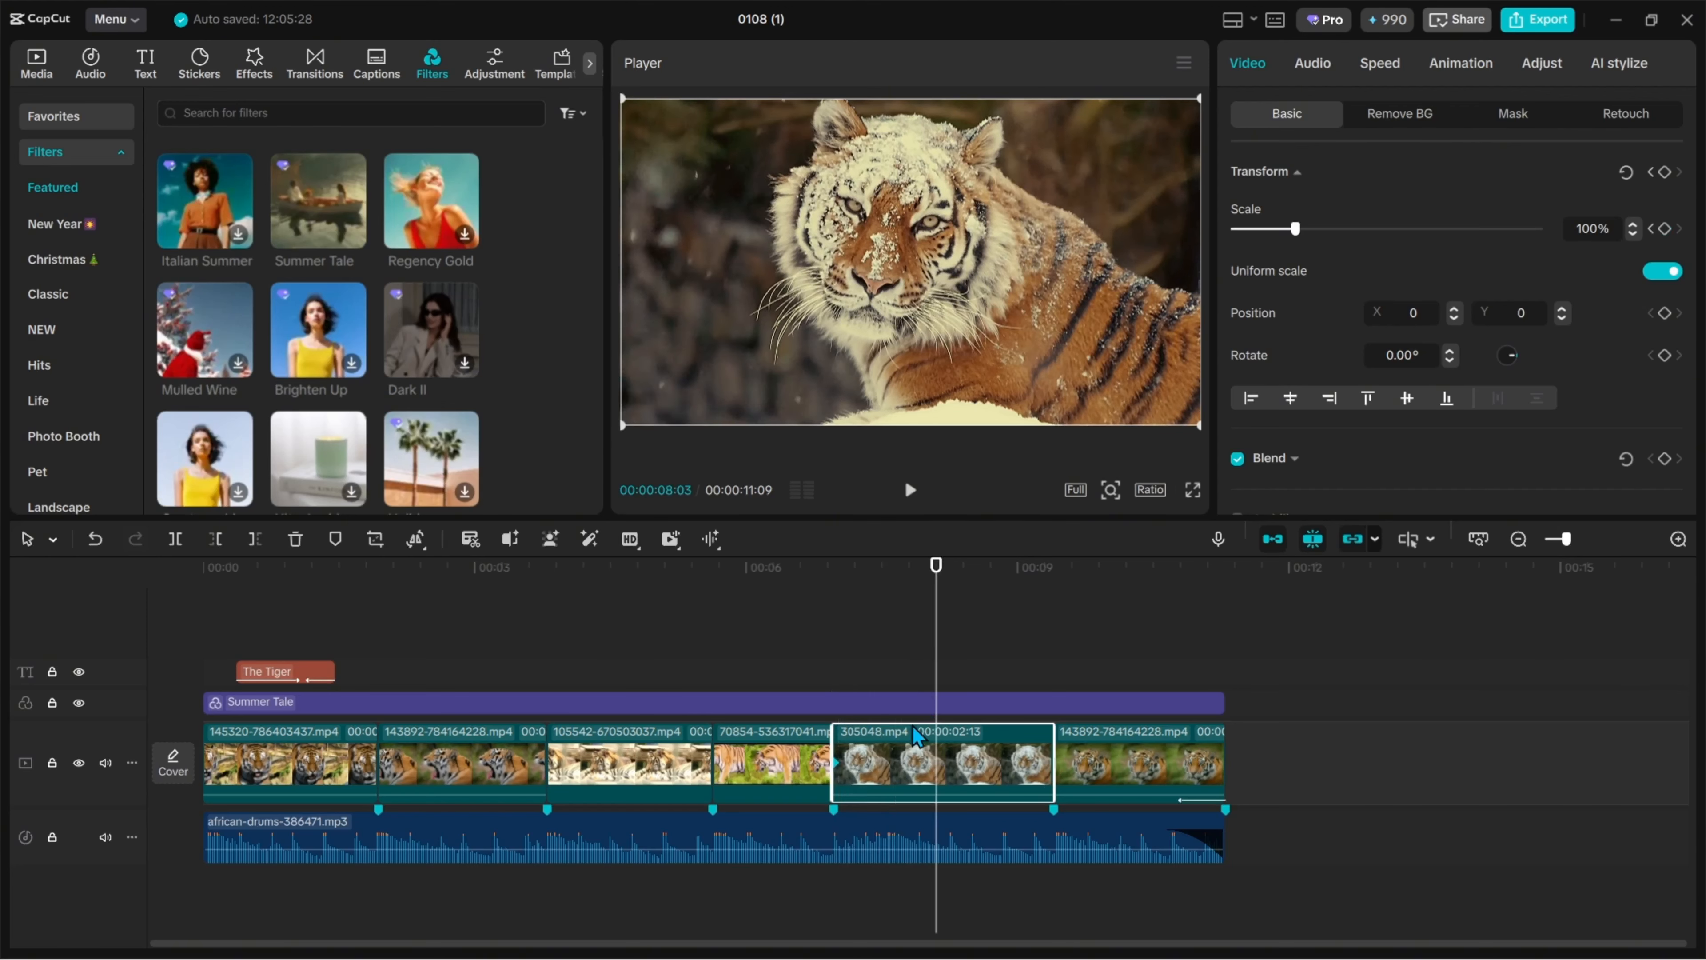
left_click(1665, 228)
type("2")
key("Return")
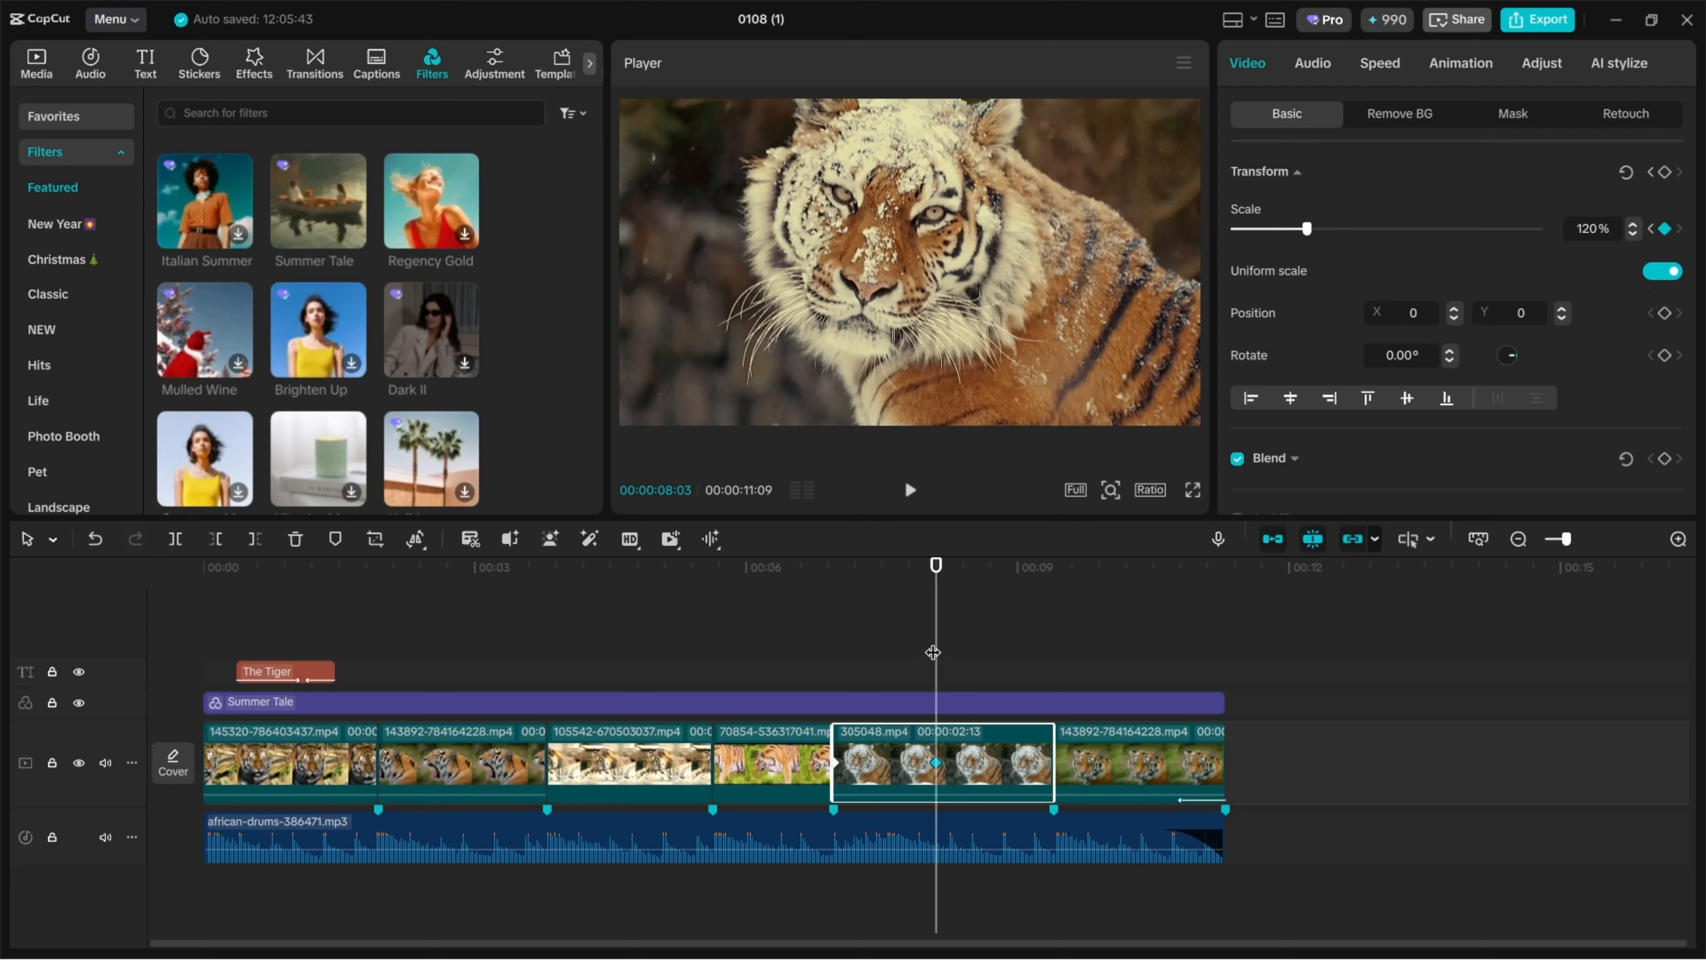
Step: Add a Scale keyframe at the end of clip 305048.mp4 and play back the zoom from 00:00:06:29
left_click_drag(933, 652, 1055, 650)
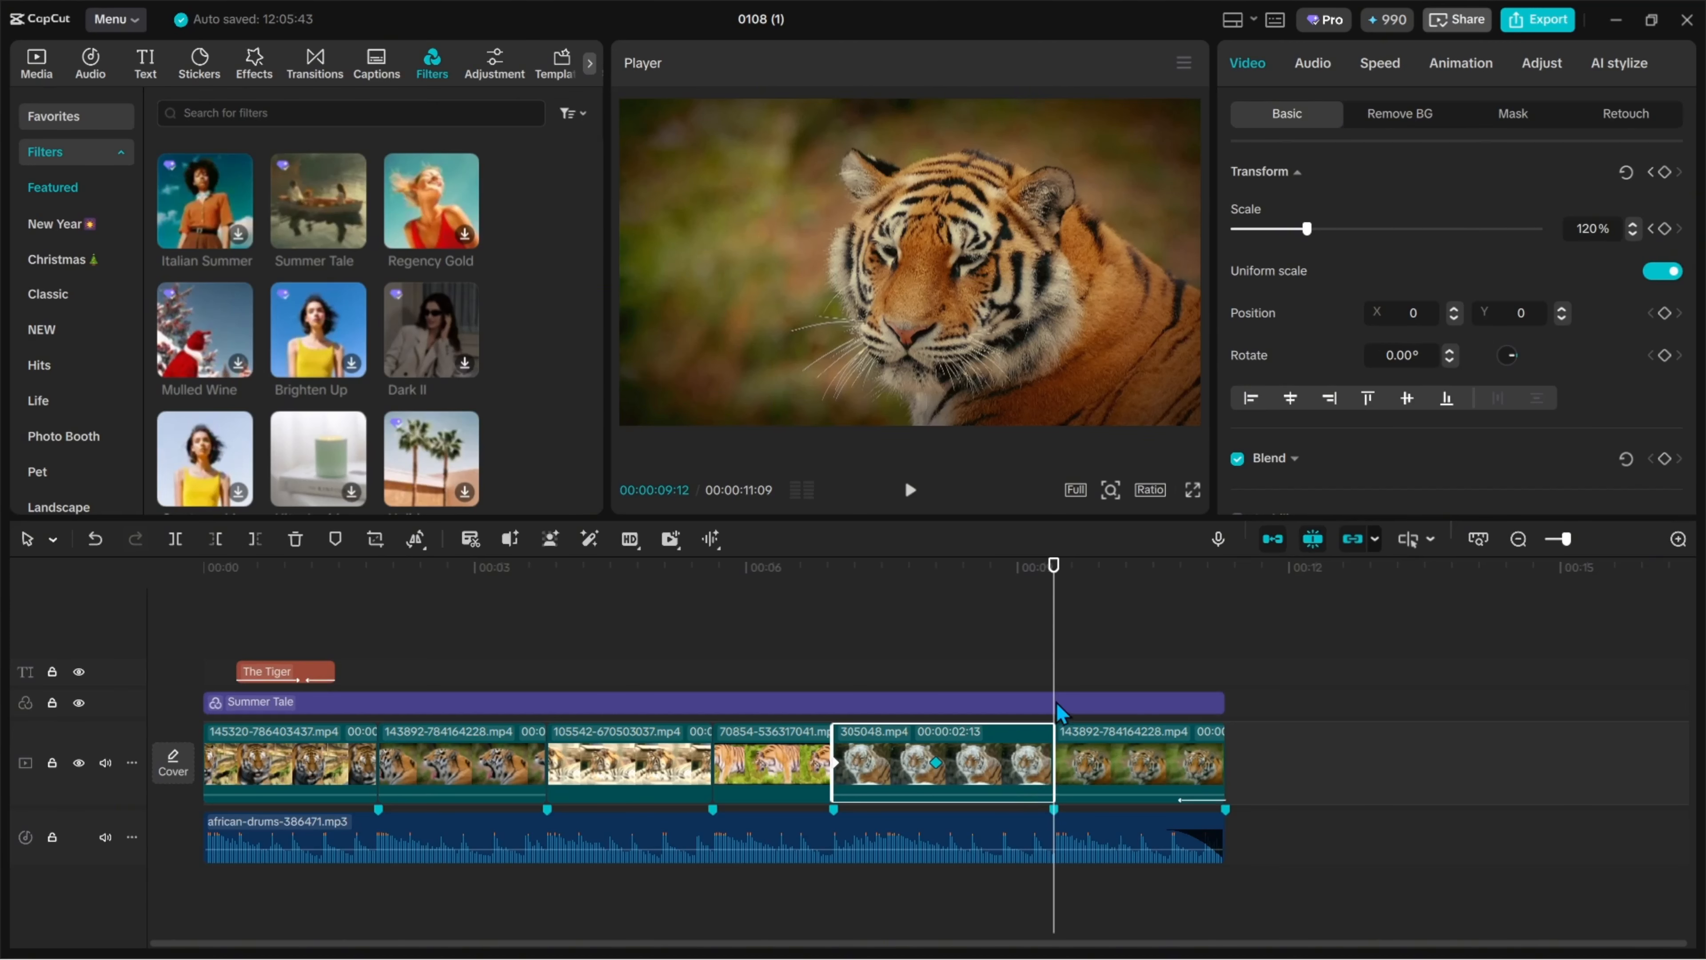
left_click(1666, 229)
left_click(834, 644)
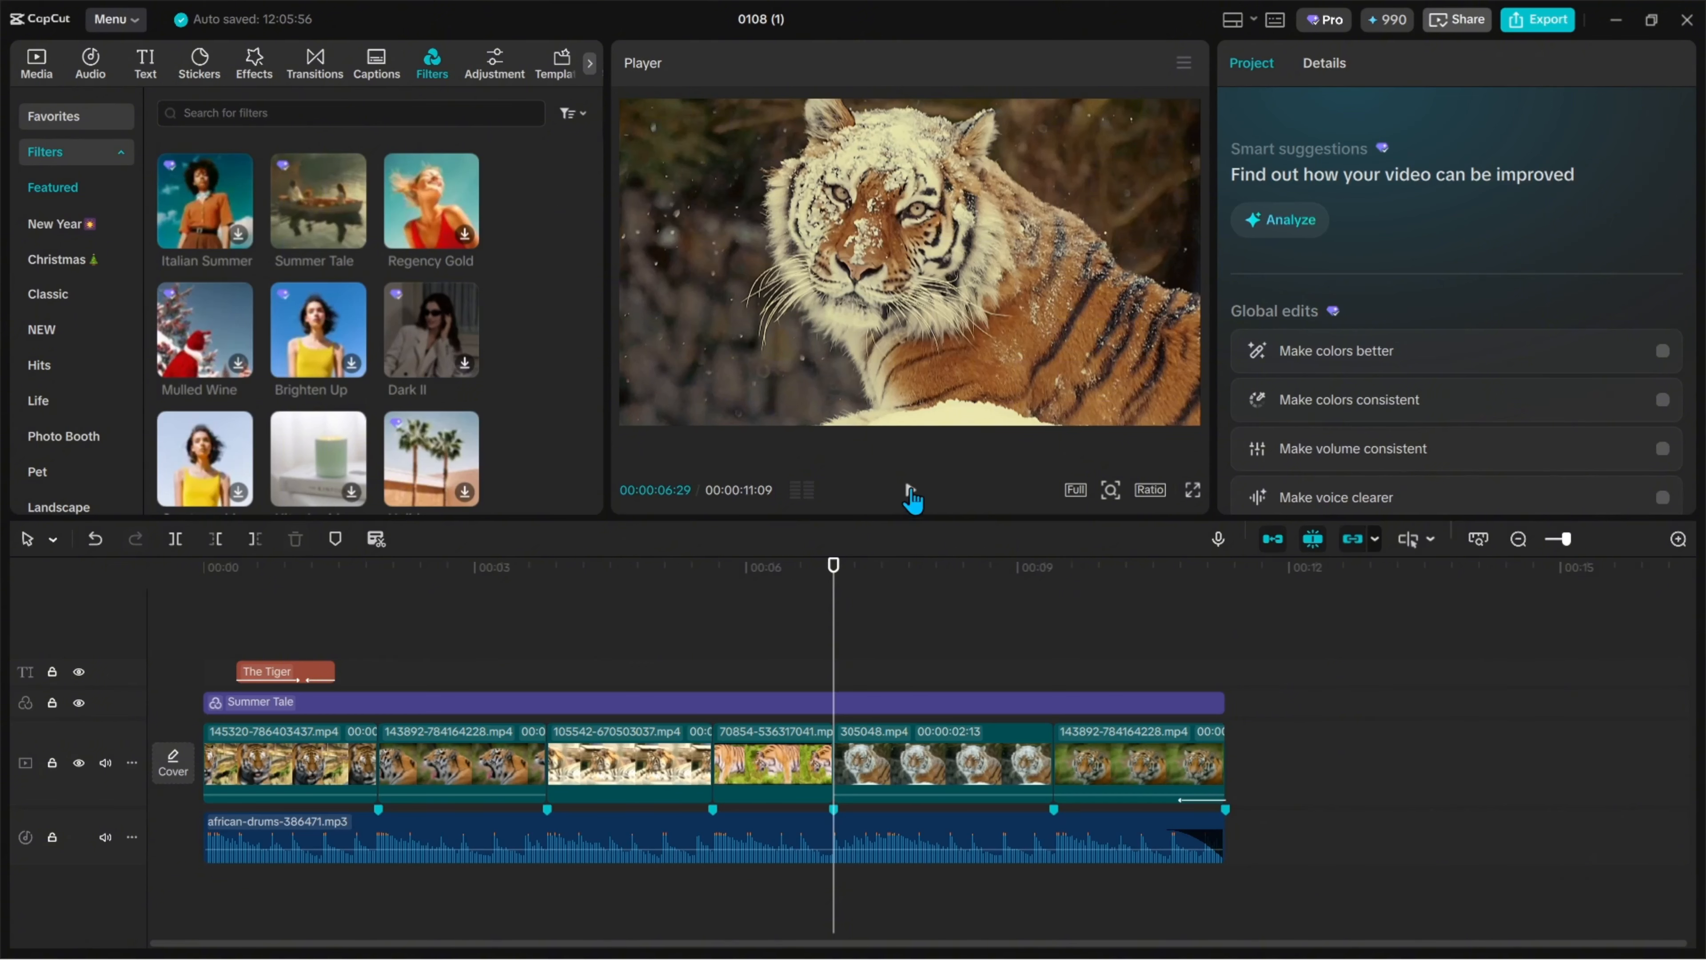
left_click(908, 491)
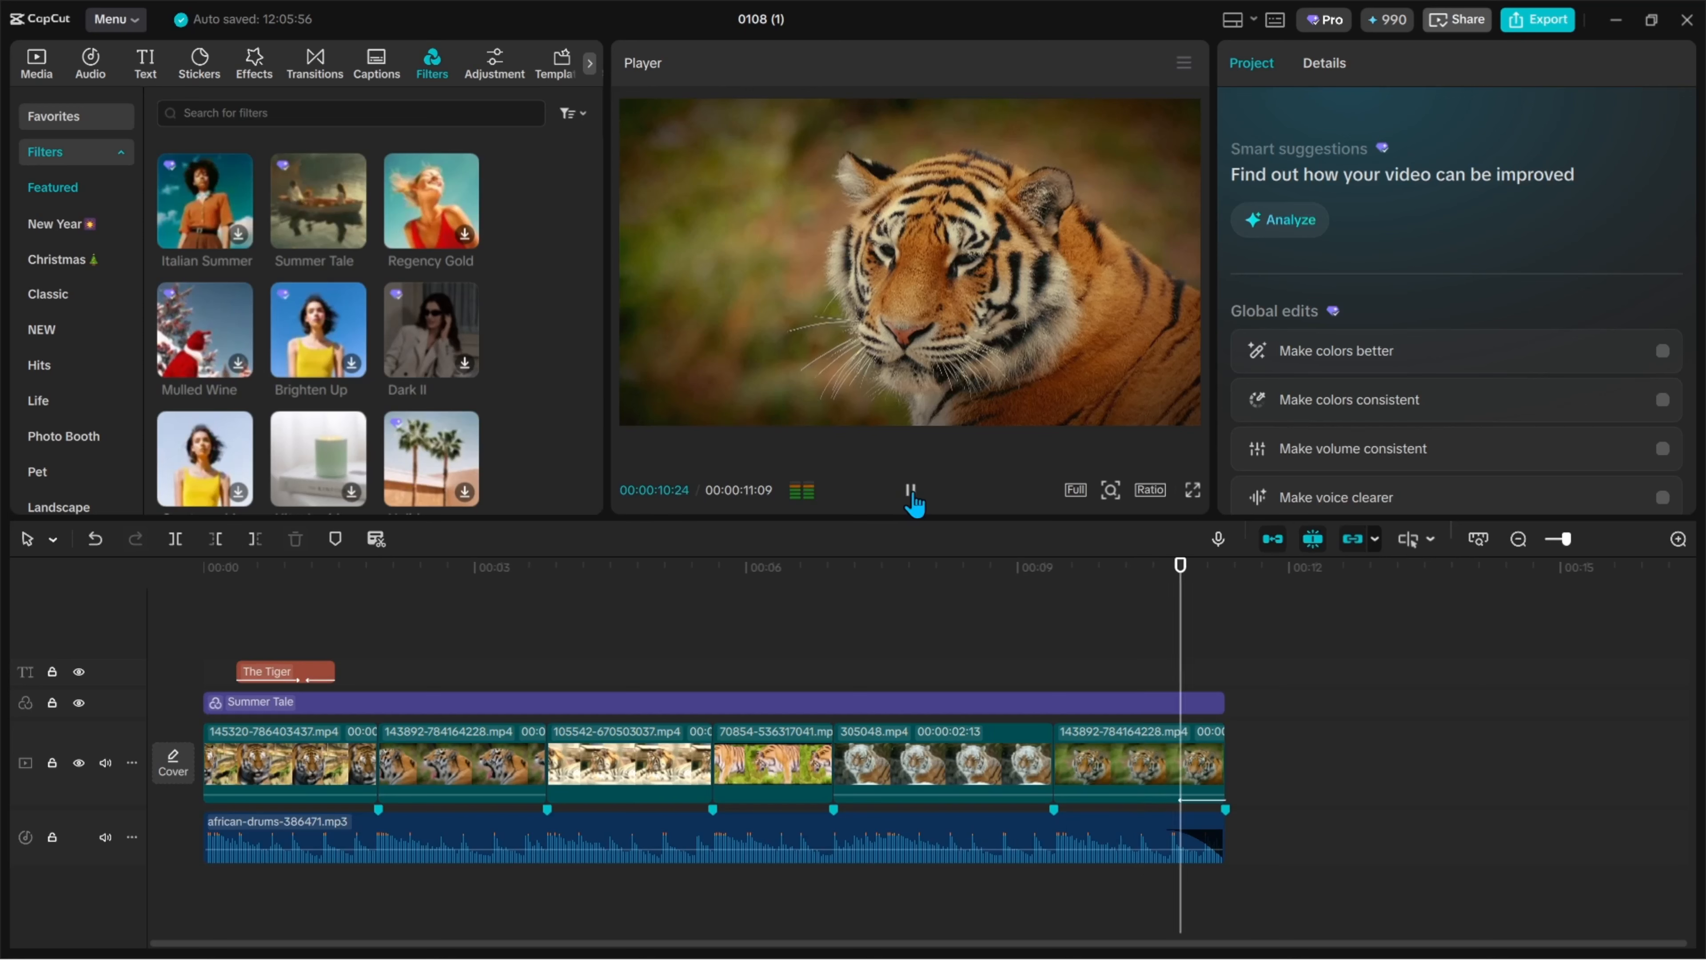
Step: Move the playhead to the end of the timeline, open the export settings and name the exported video "The Tiger"
left_click(602, 640)
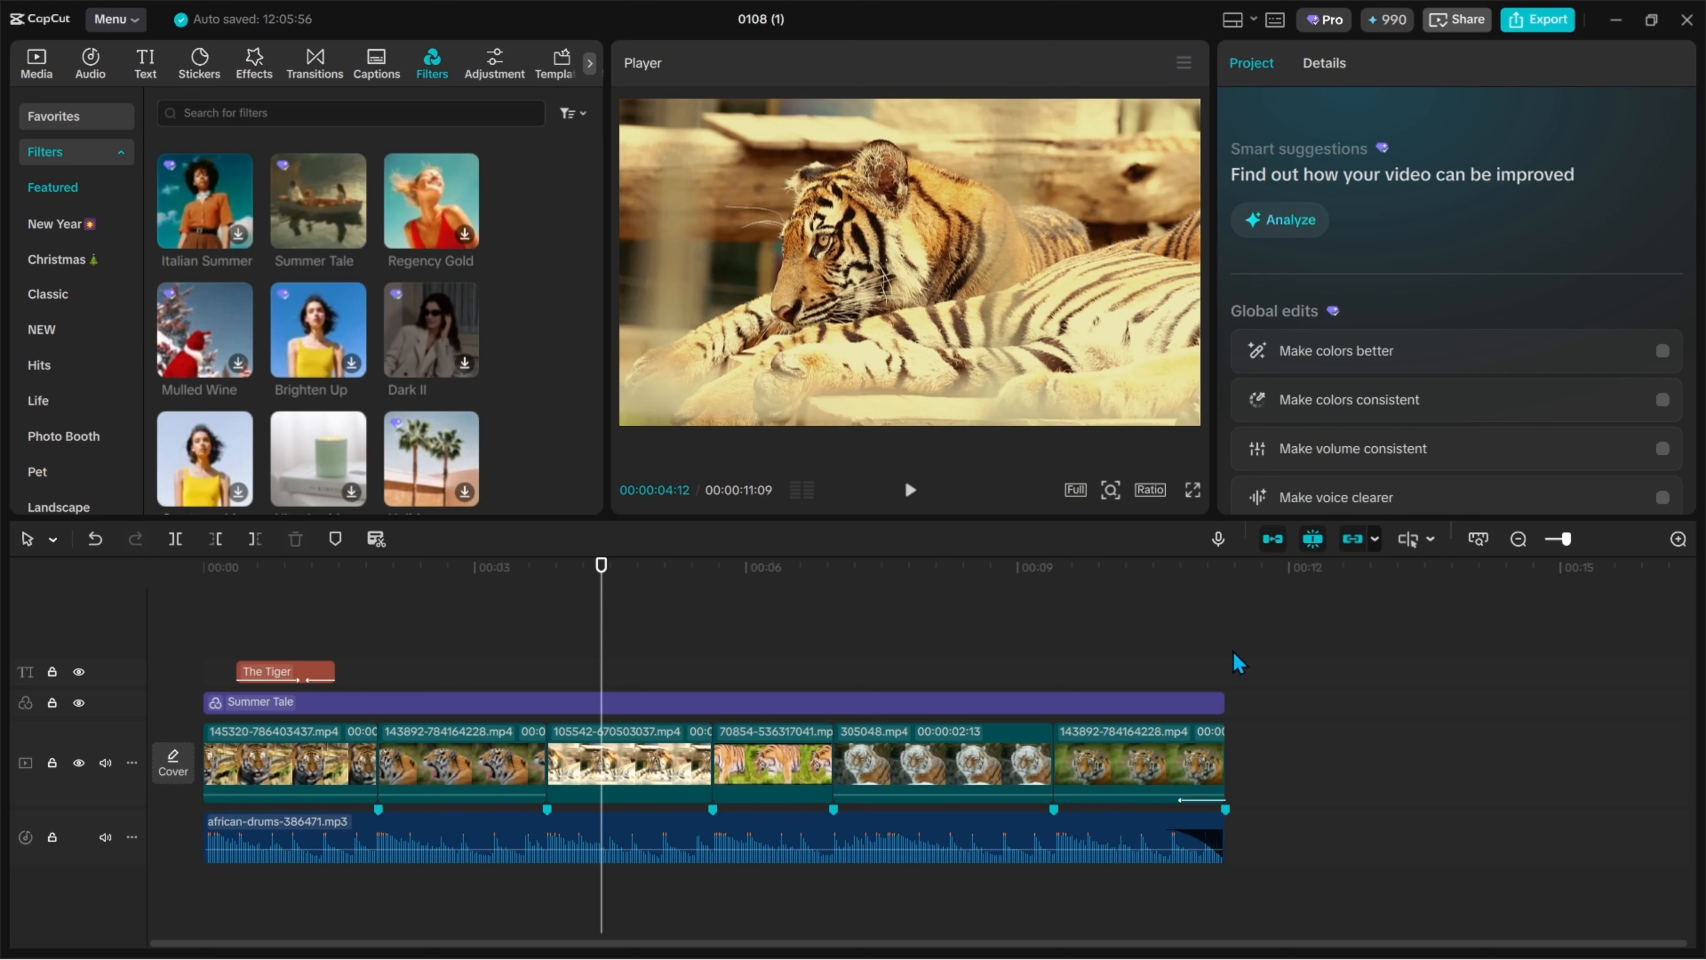
left_click(1224, 671)
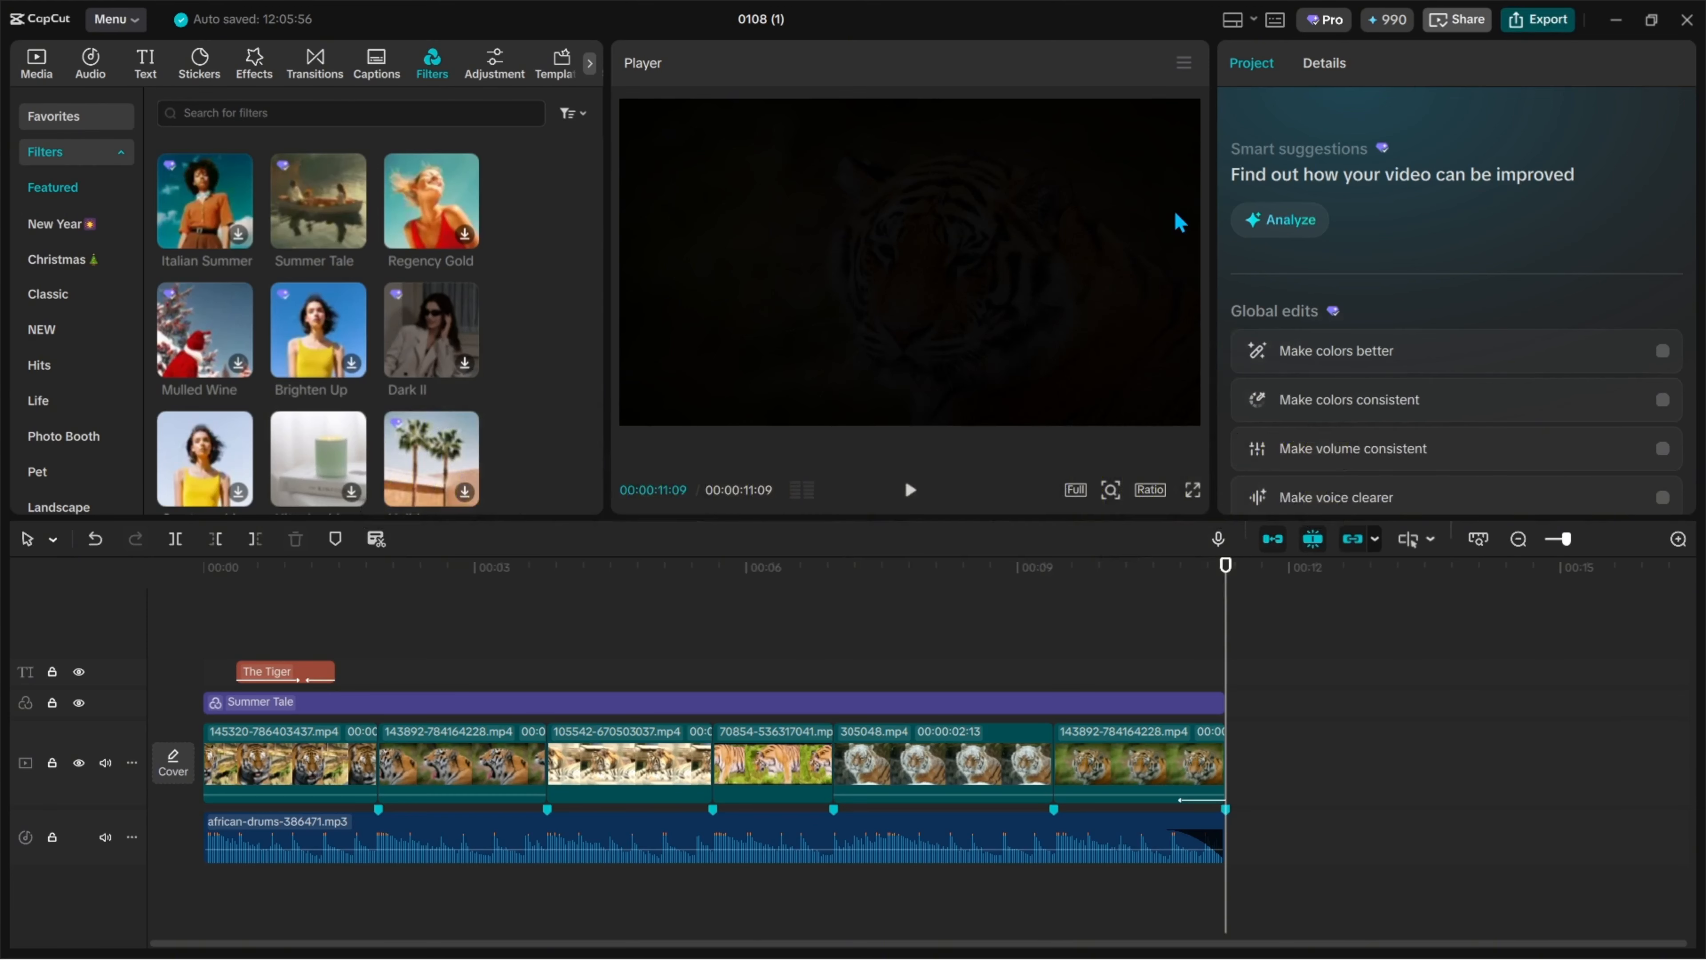
key("ctrl+e")
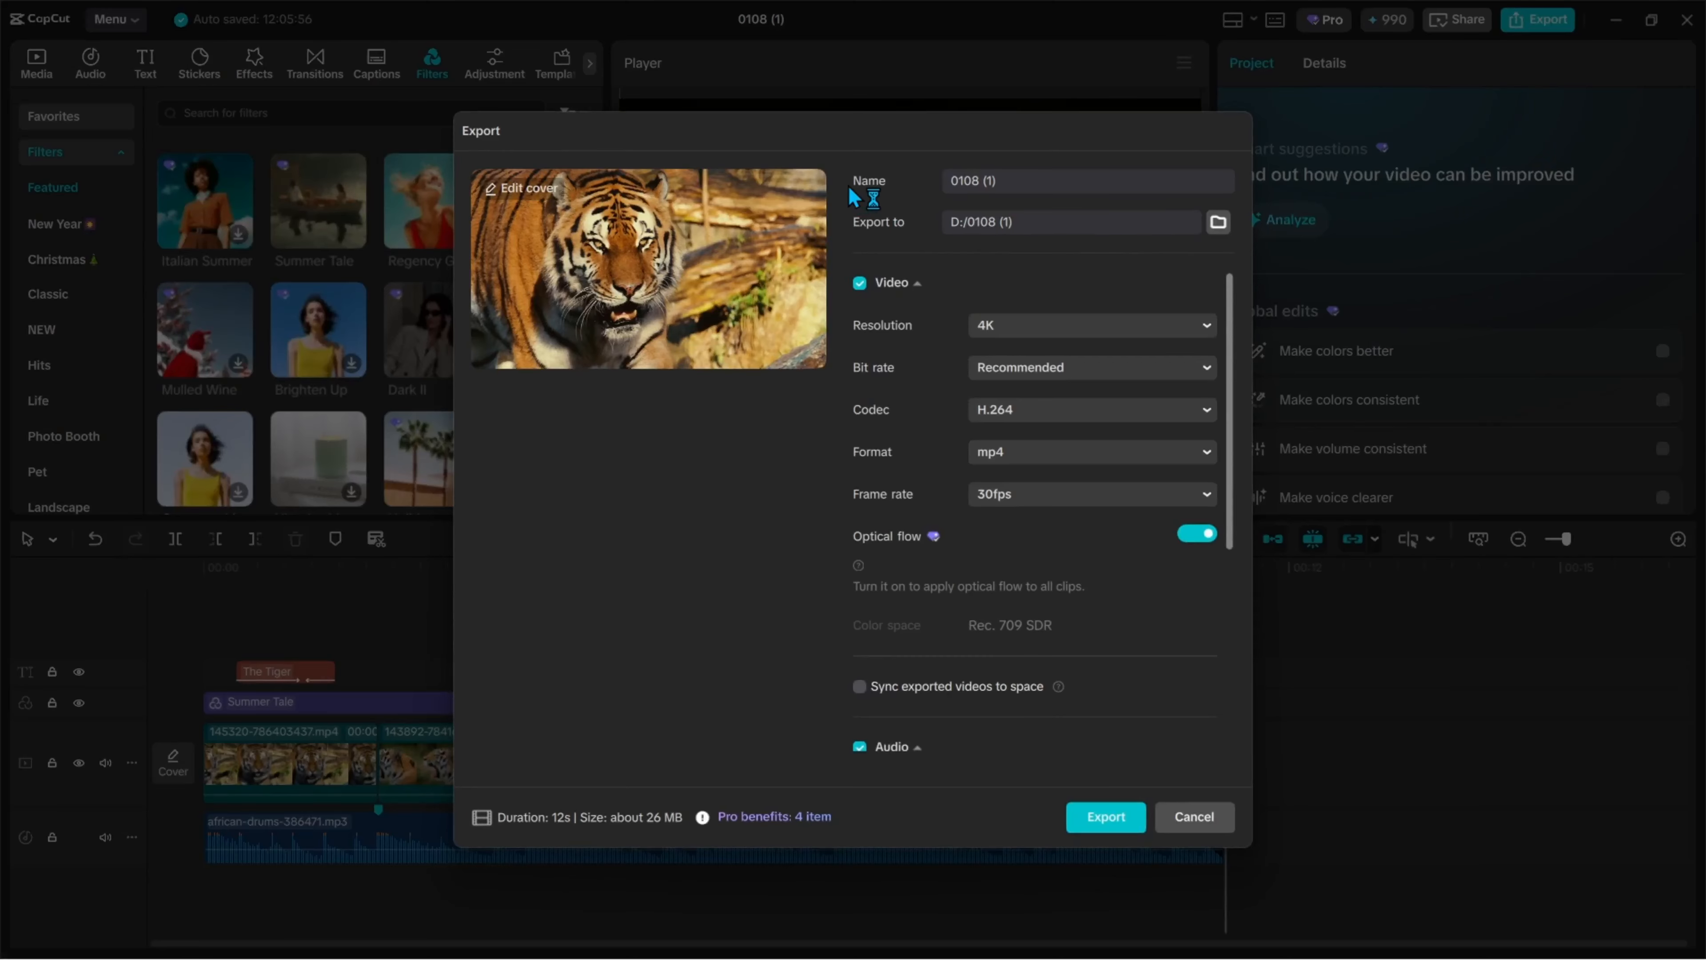
left_click_drag(1018, 178, 823, 187)
type("the T")
key("BackSpace")
key("BackSpace")
key("BackSpace")
key("BackSpace")
key("BackSpace")
type("The Tiger")
Step: Review the remaining export settings and export the video in 4K as an H.264 mp4 at 30fps with separate MP3 audio
scroll(1230, 336, "down", 3)
scroll(1239, 360, "up", 2)
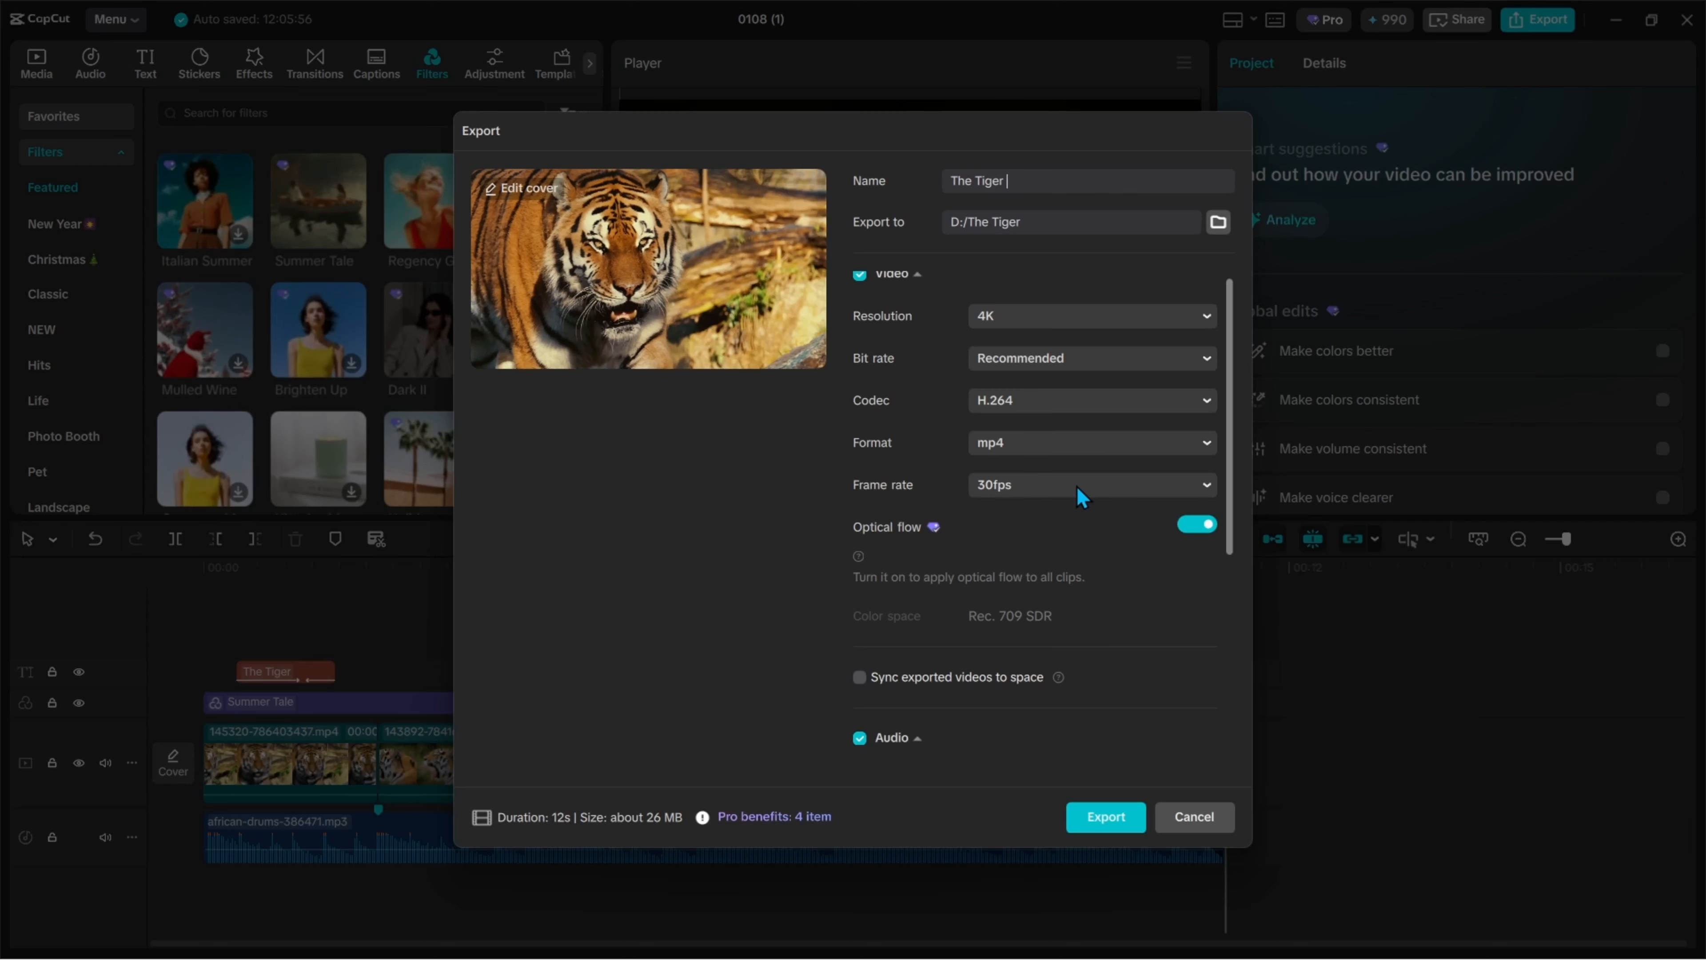
left_click_drag(1233, 405, 1242, 548)
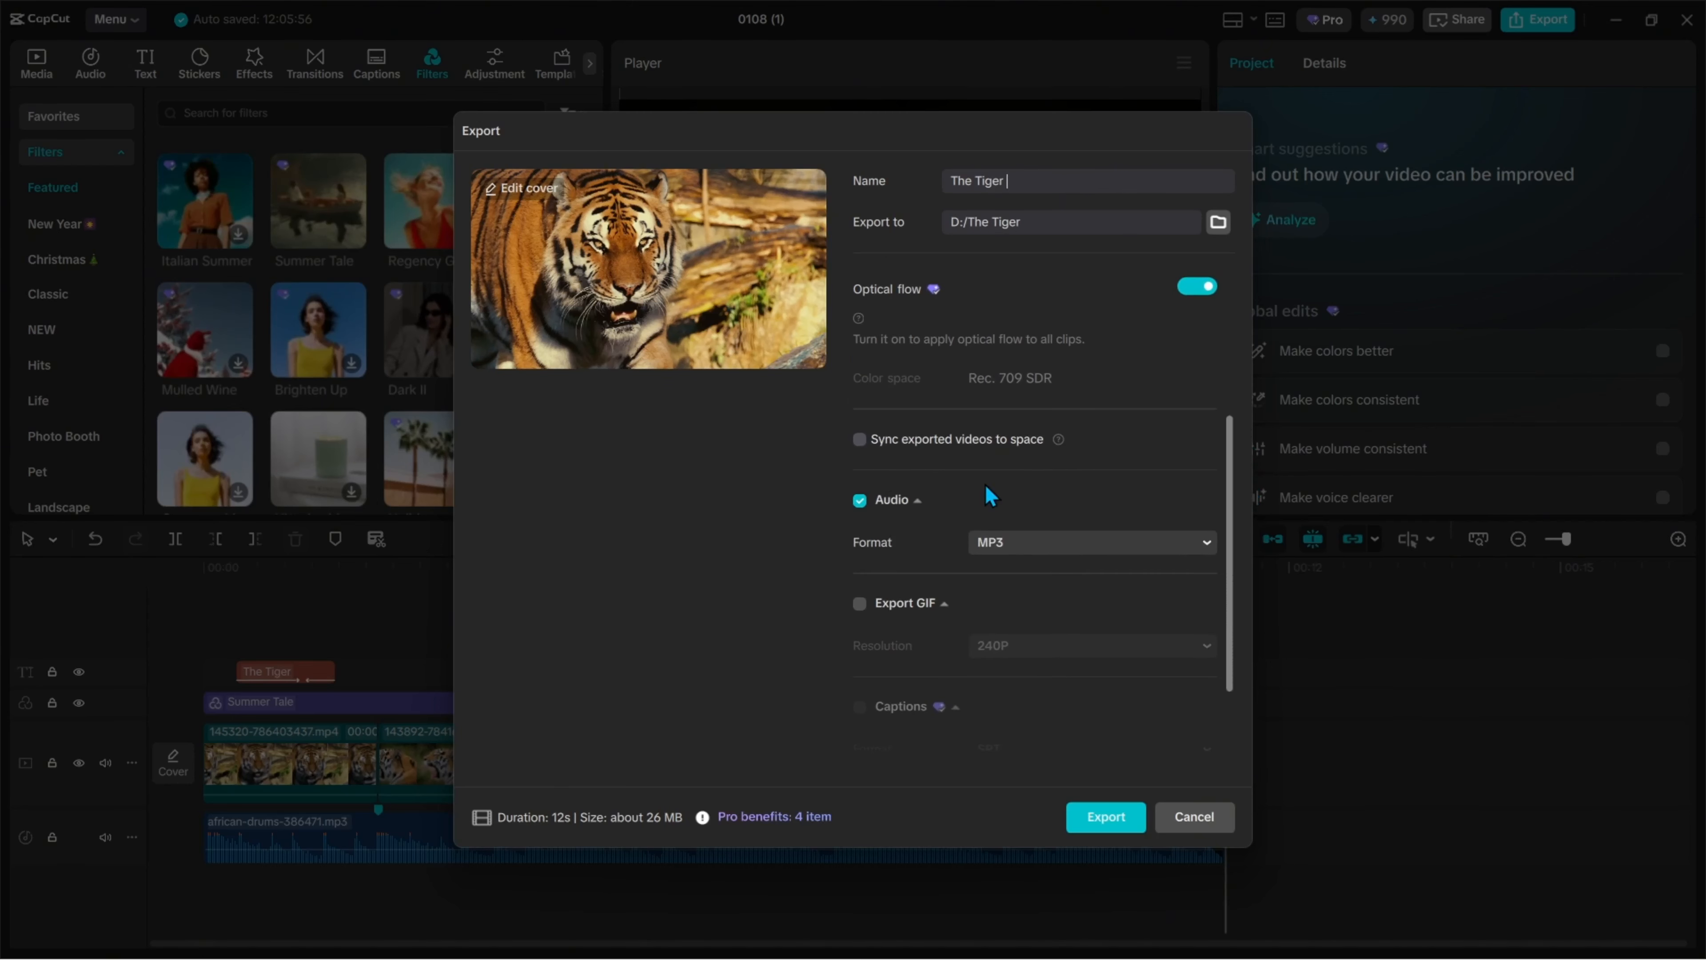
left_click_drag(1230, 495, 1246, 566)
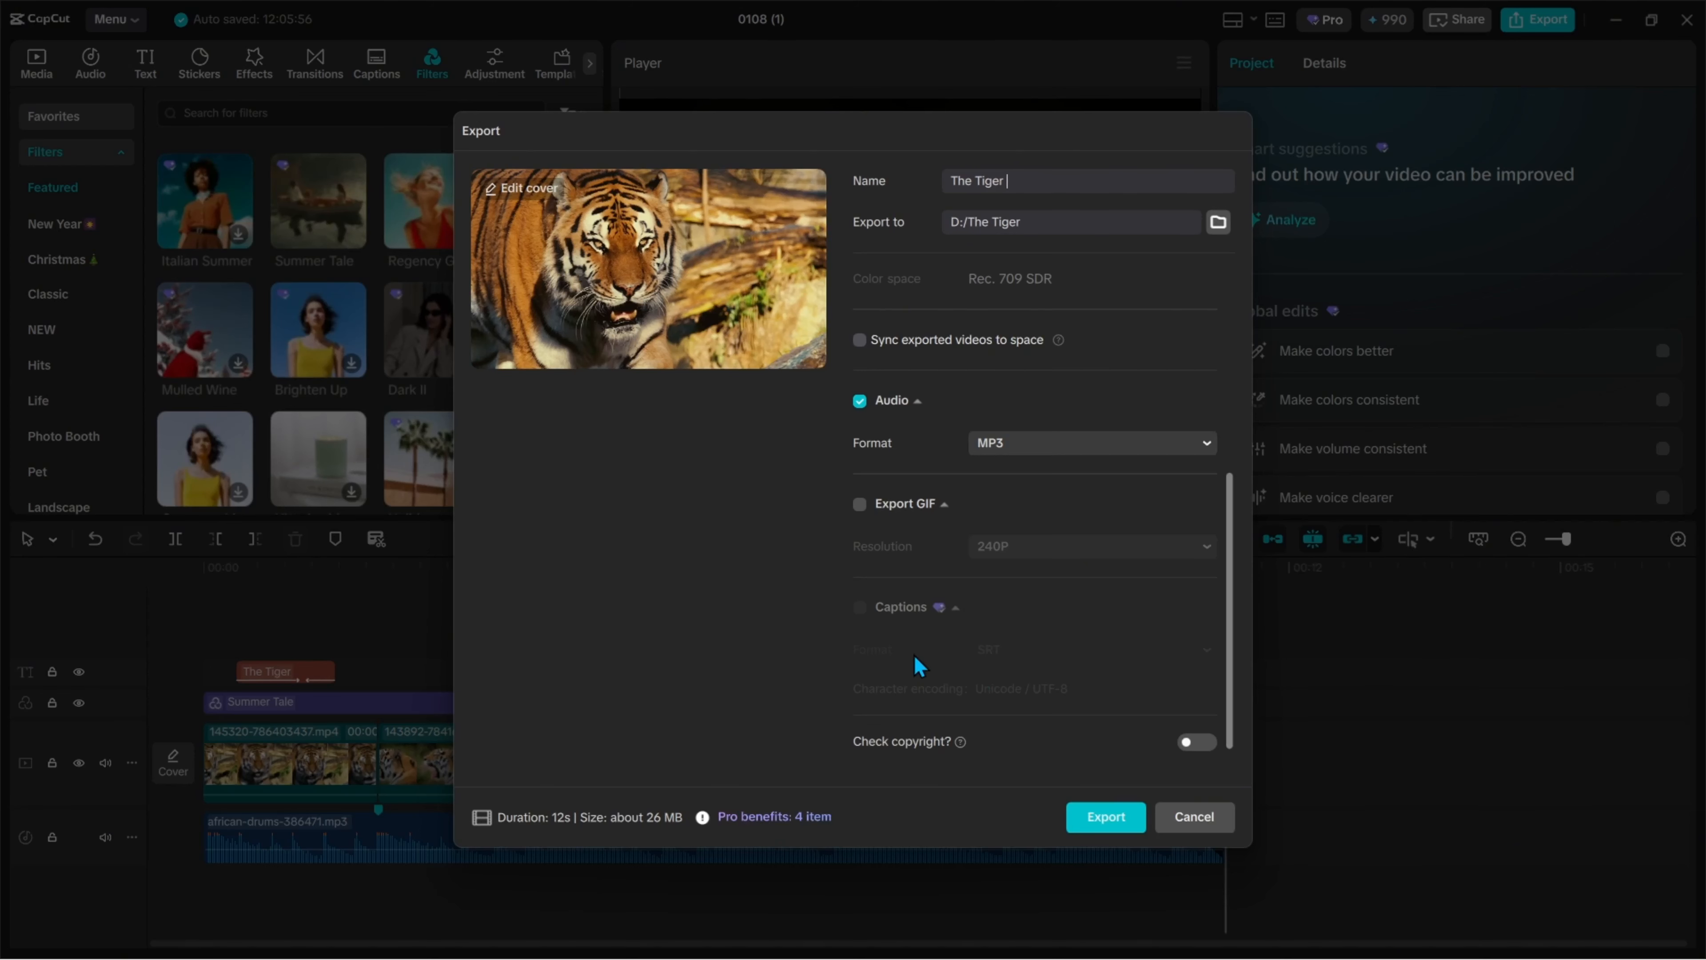
left_click(1106, 817)
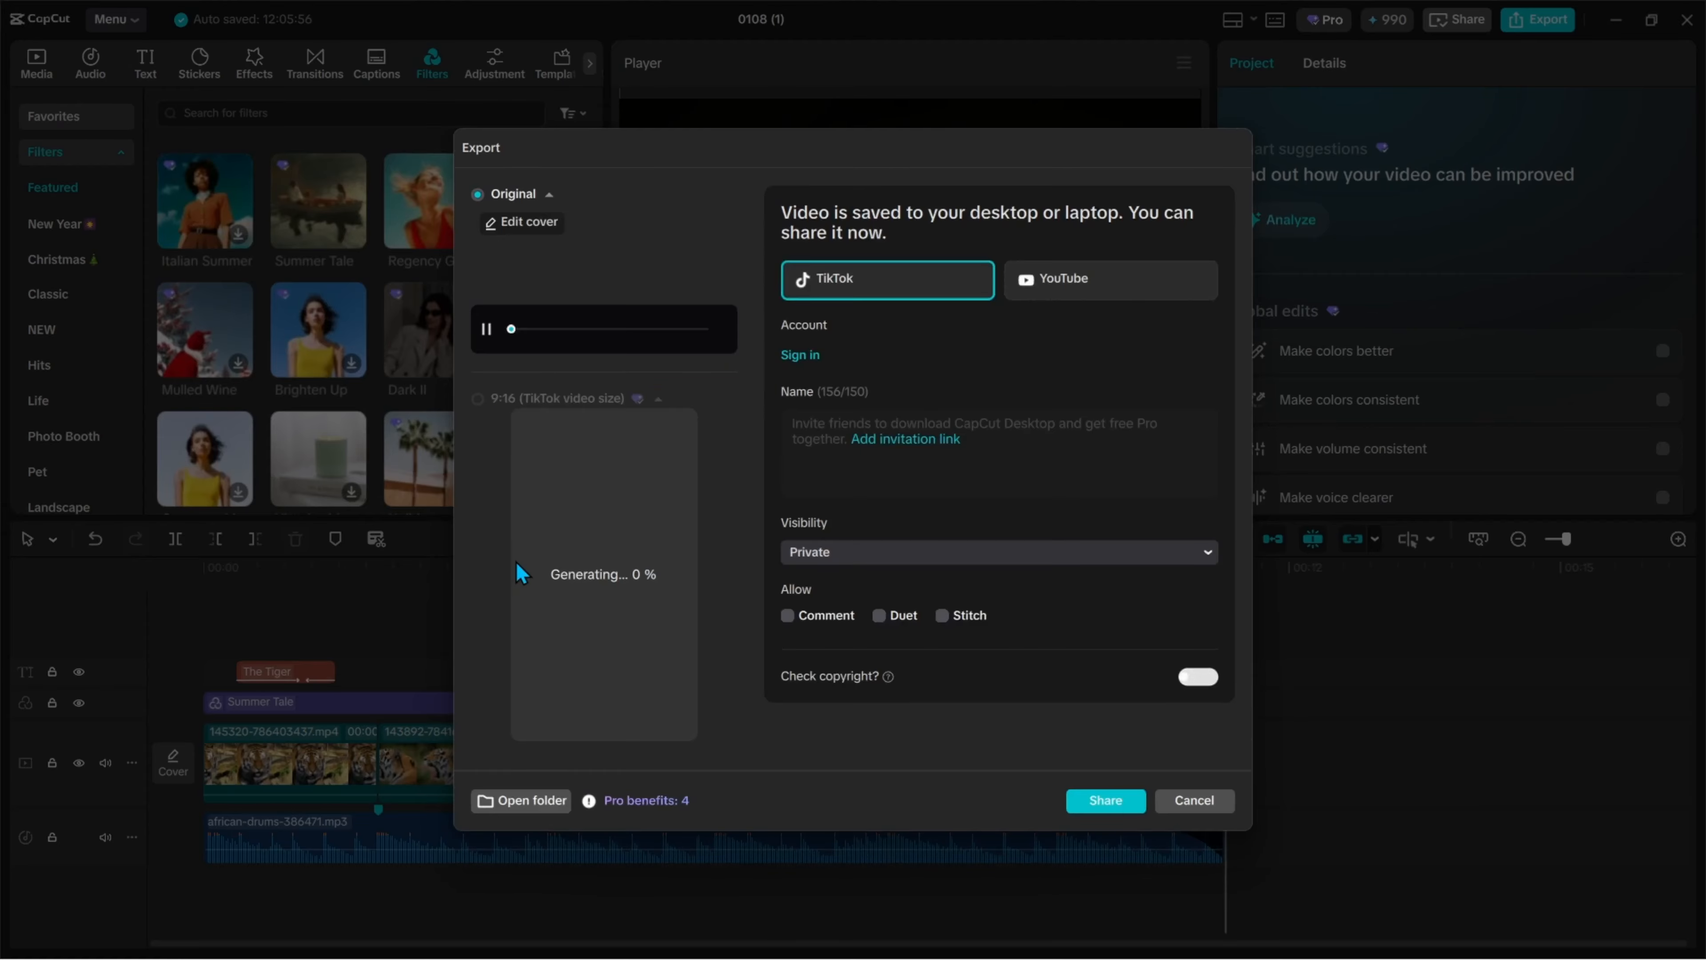